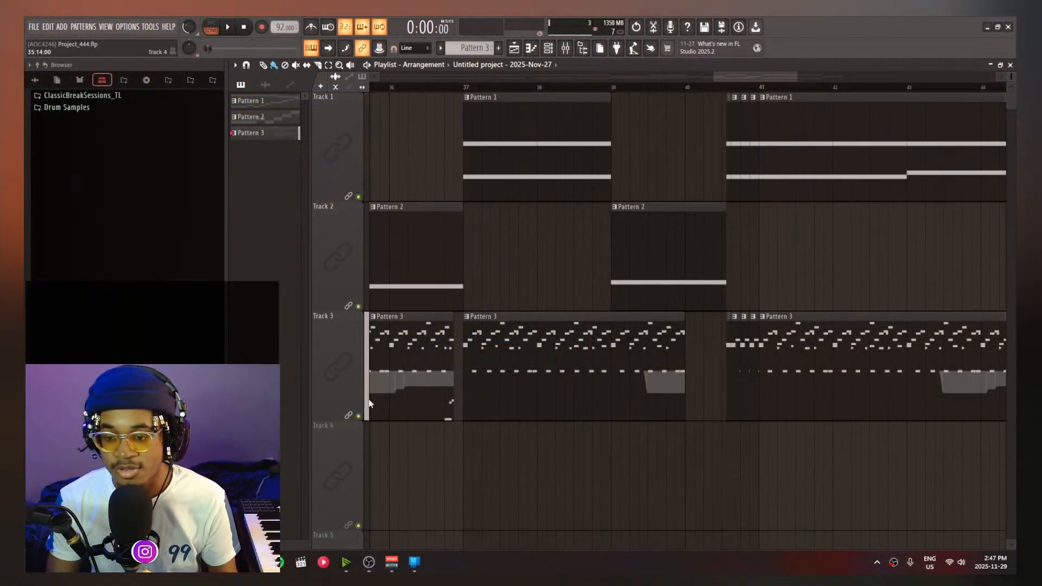
Show the whole arrangement in the playlist and play its opening bars
scroll(372, 390, "down", 5)
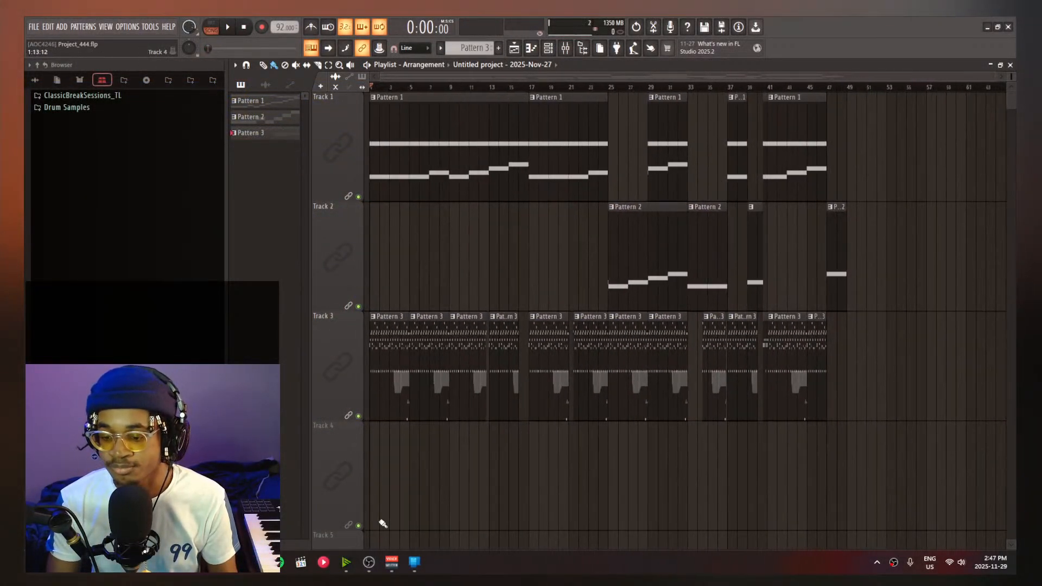
left_click(388, 565)
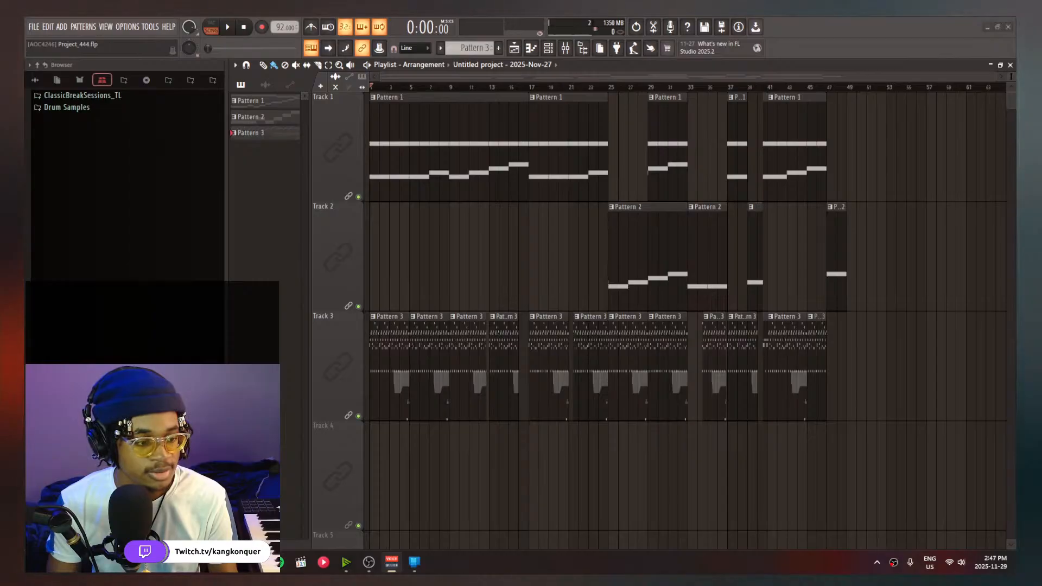
key("space")
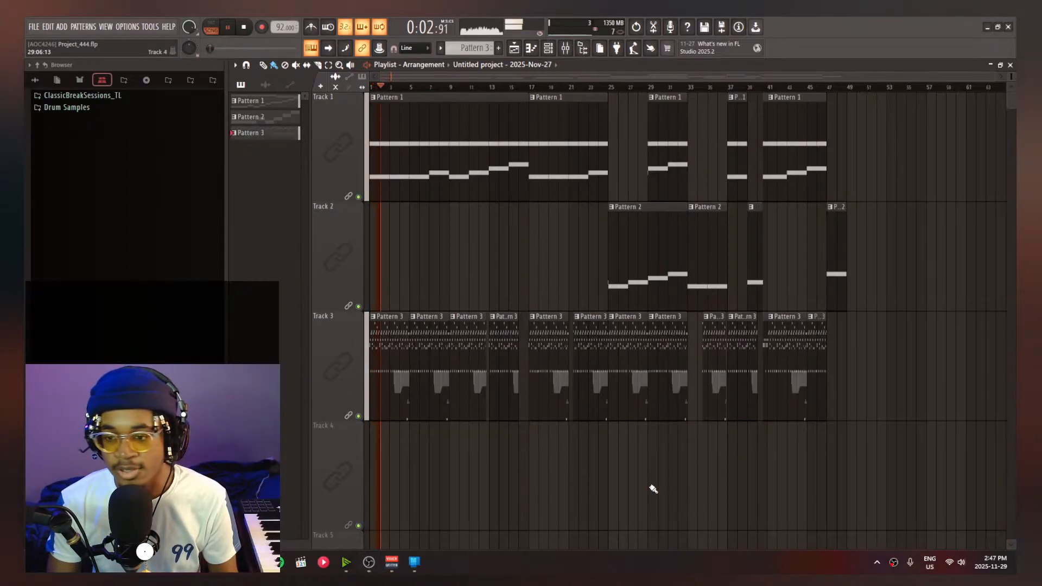
key("space")
Examine the galacticforceband-spacedust channel's notes in Pattern 3 and open its Fruity Slicer 2
left_click(569, 49)
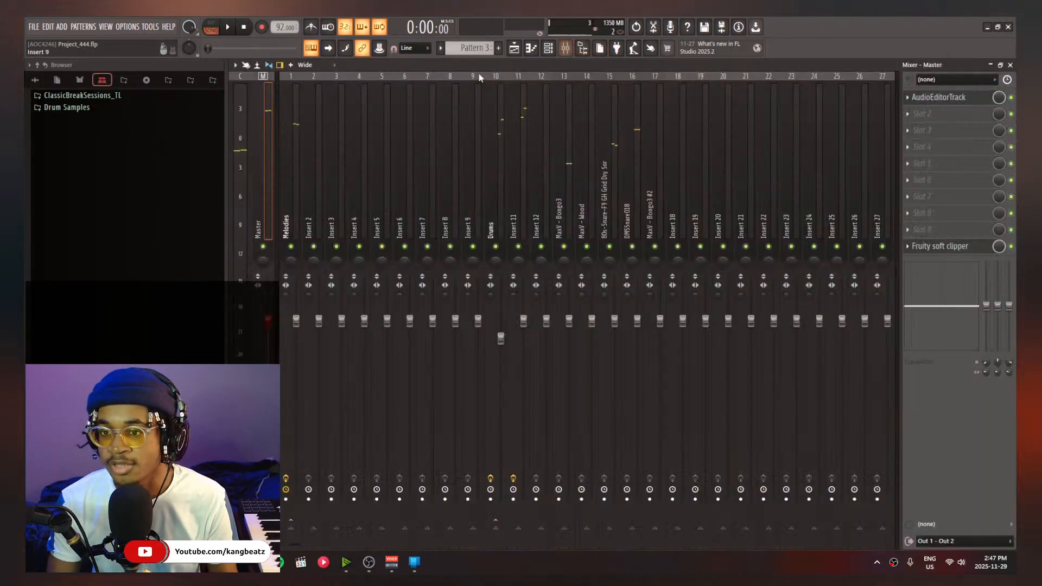
left_click(543, 46)
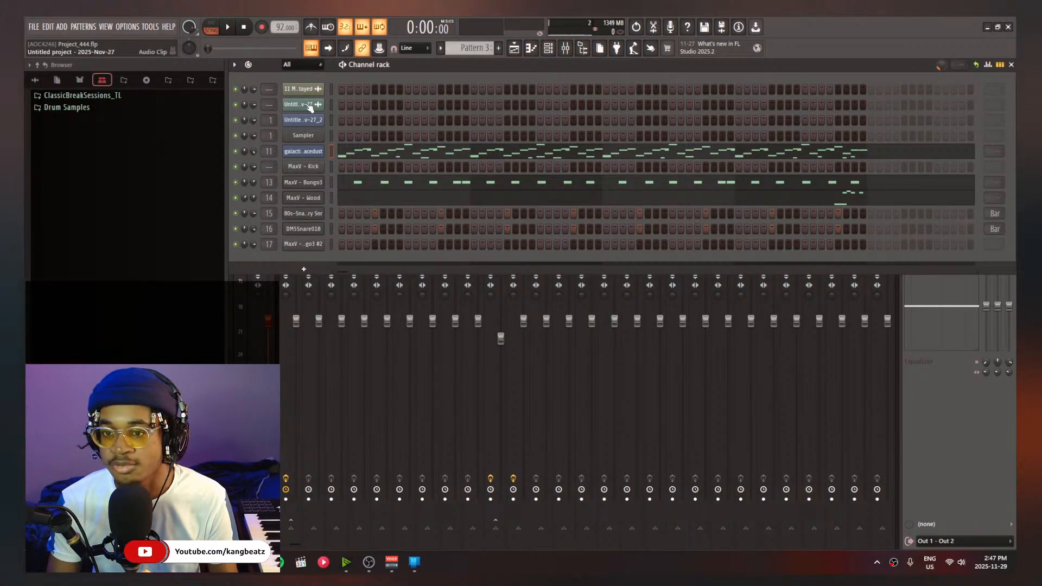
left_click(363, 154)
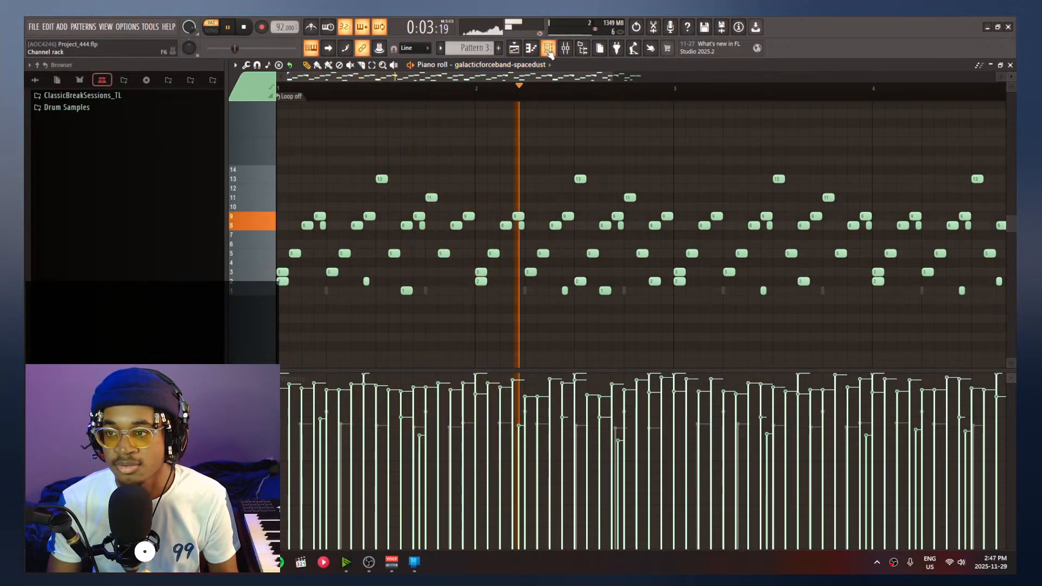
key("F6")
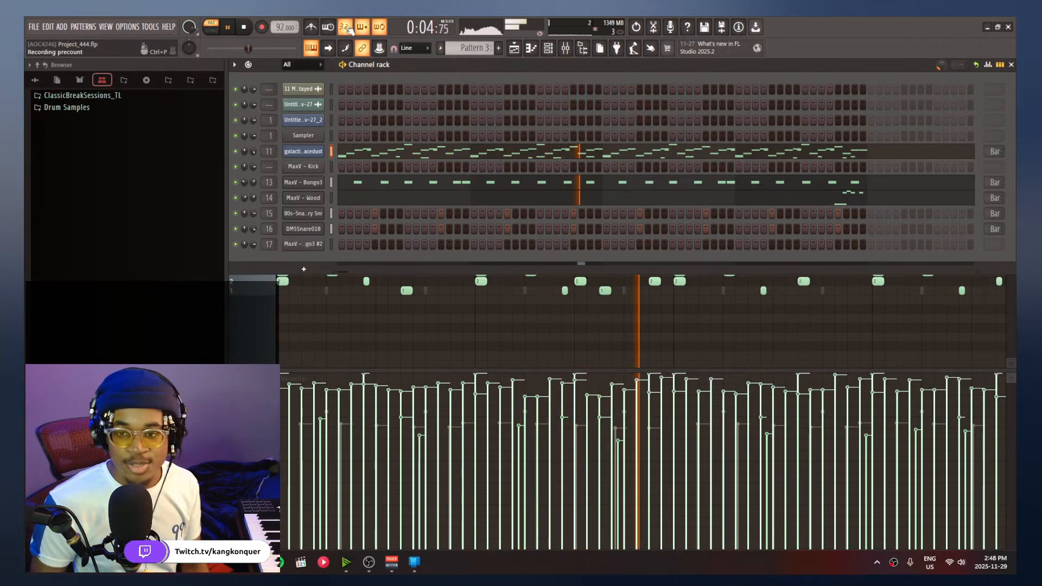
left_click(320, 154)
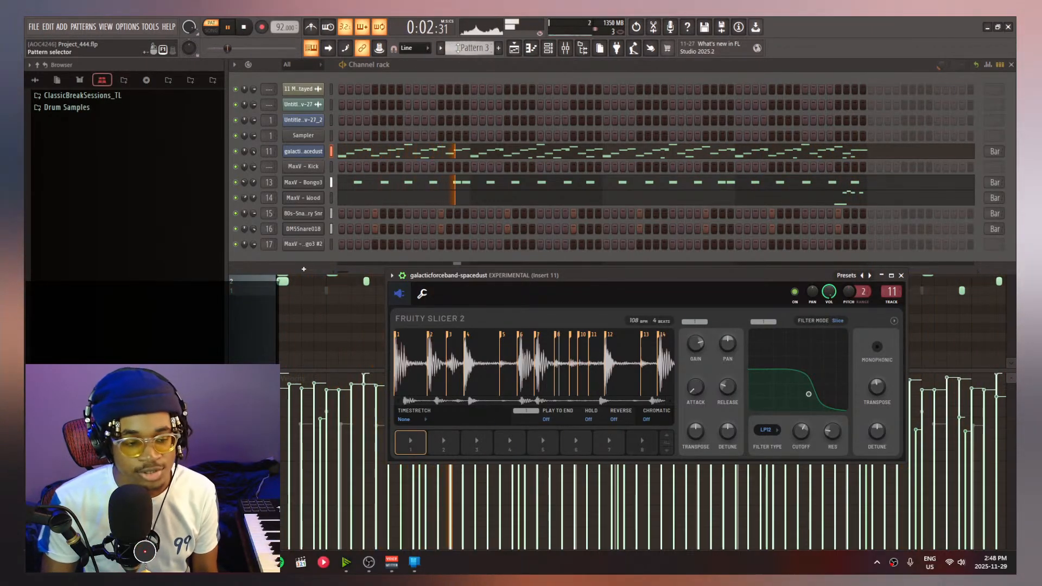
Switch to Pattern 1 and play the notes of its Untitled project - 2025-Nov-27_2 channel in the piano roll
scroll(460, 49, "up", 1)
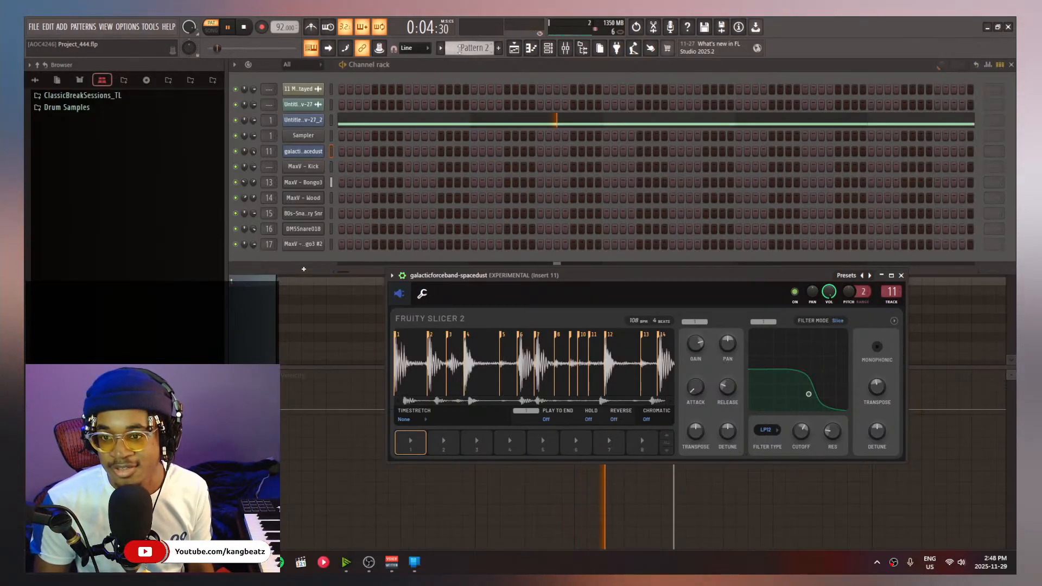
scroll(481, 45, "up", 1)
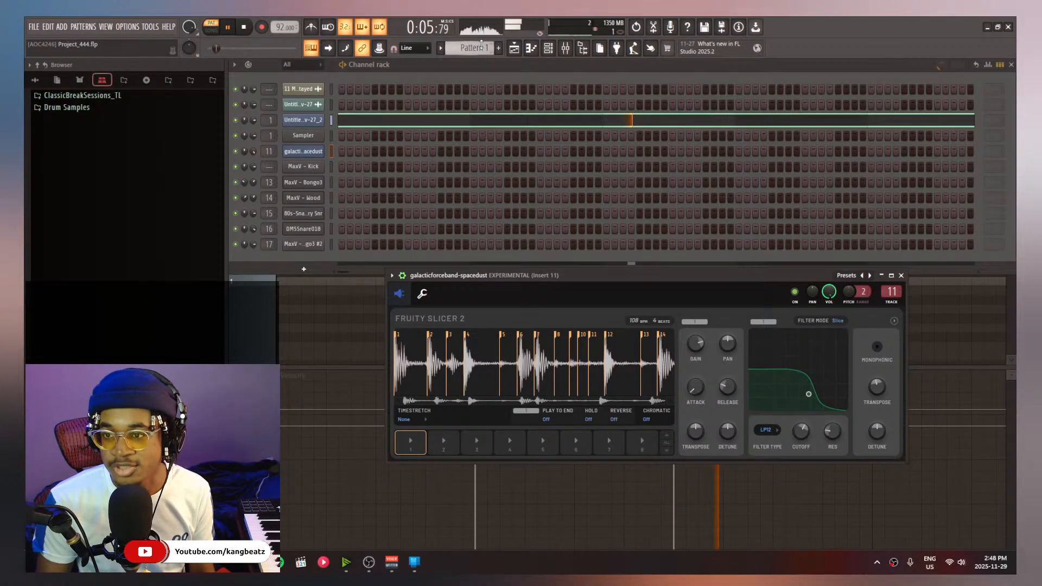
left_click(507, 123)
key("space")
key("space")
scroll(502, 124, "down", 4)
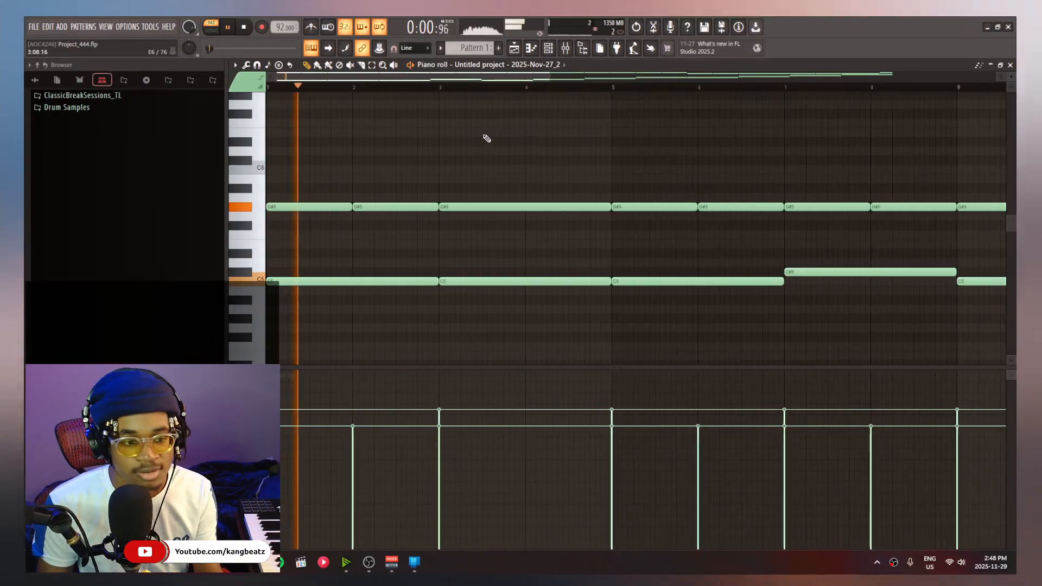
key("space")
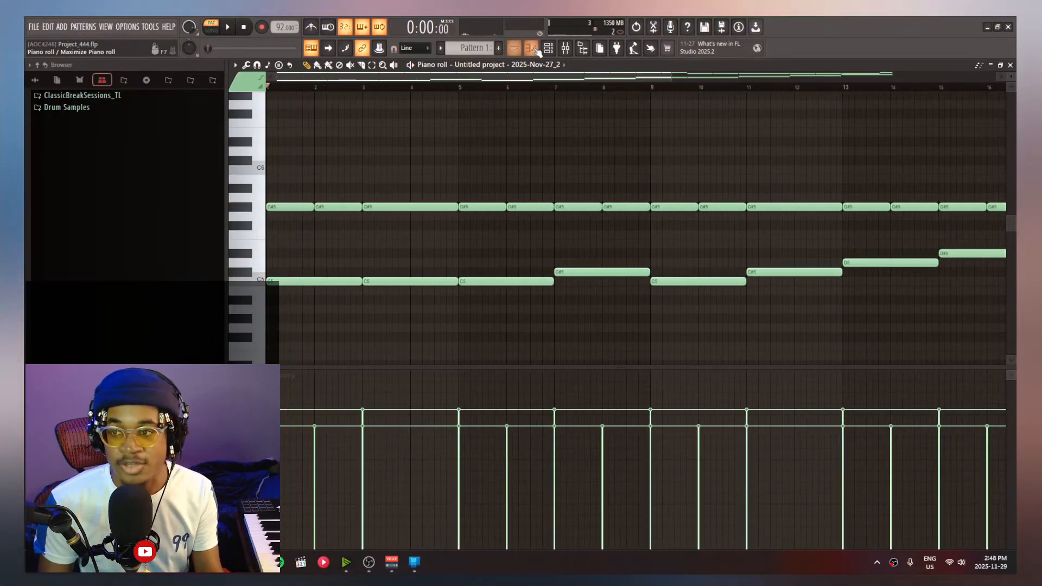
Open the Fruity Slicer 2 of the Untitled project - 2025-Nov-27_2 channel and move its window up over the channel rack
left_click(548, 52)
left_click(309, 122)
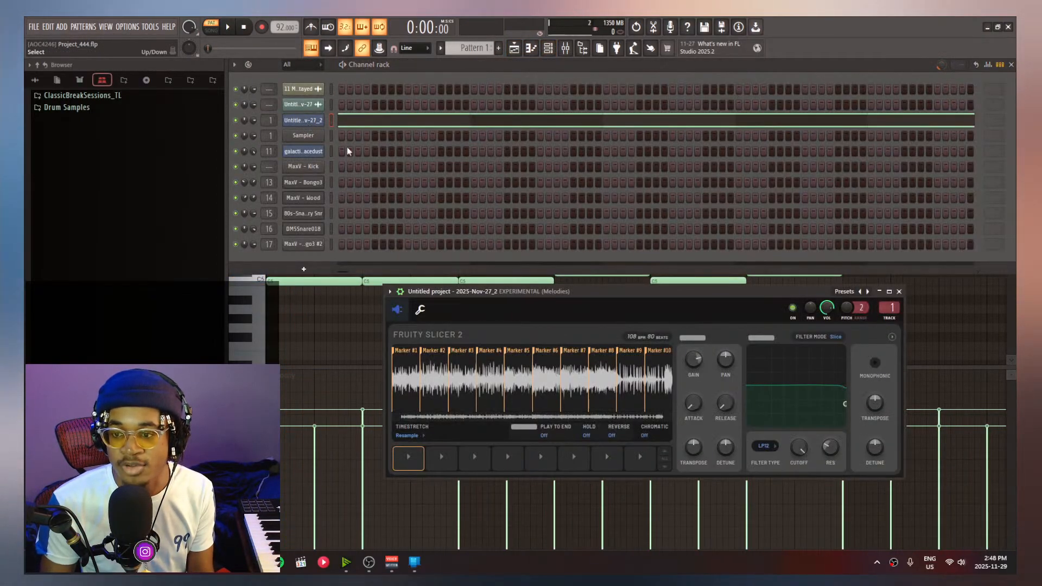
left_click_drag(484, 292, 413, 145)
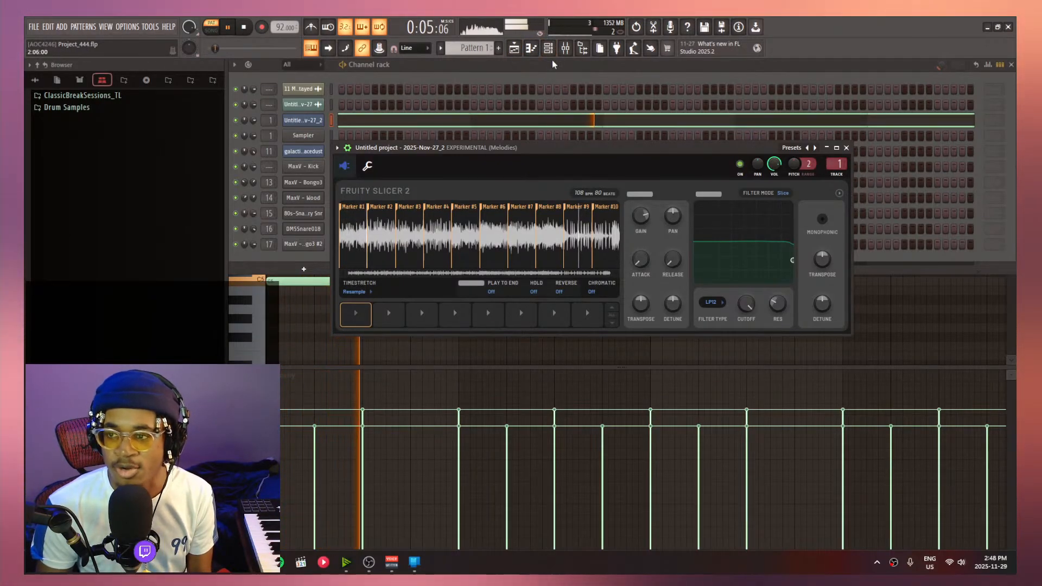
Try Emphasizer in slot 3 of the Melodies mixer track, raising its input gain and emphasis and comparing with bypass
left_click(565, 48)
left_click(928, 130)
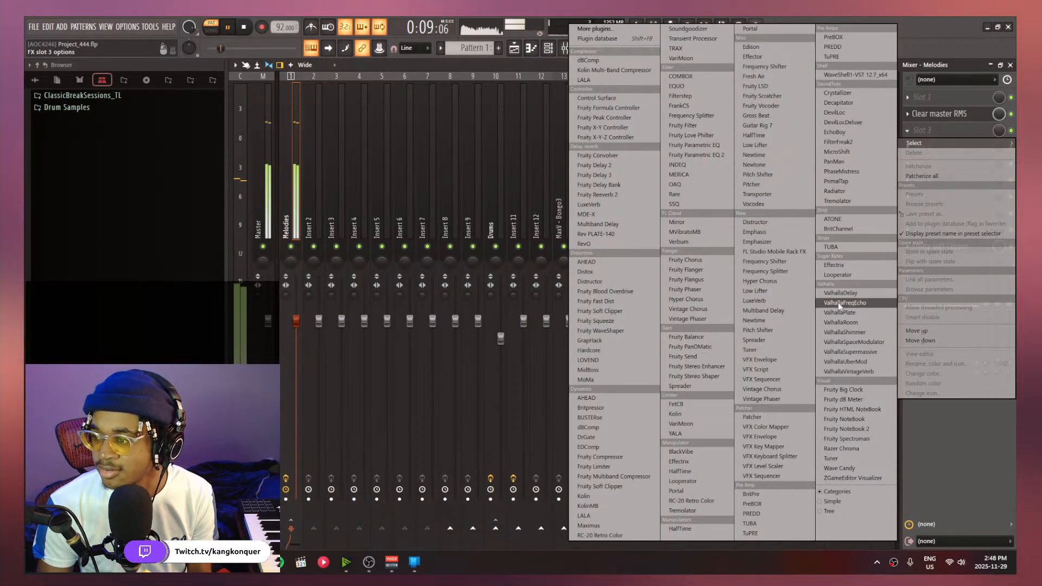
left_click(782, 242)
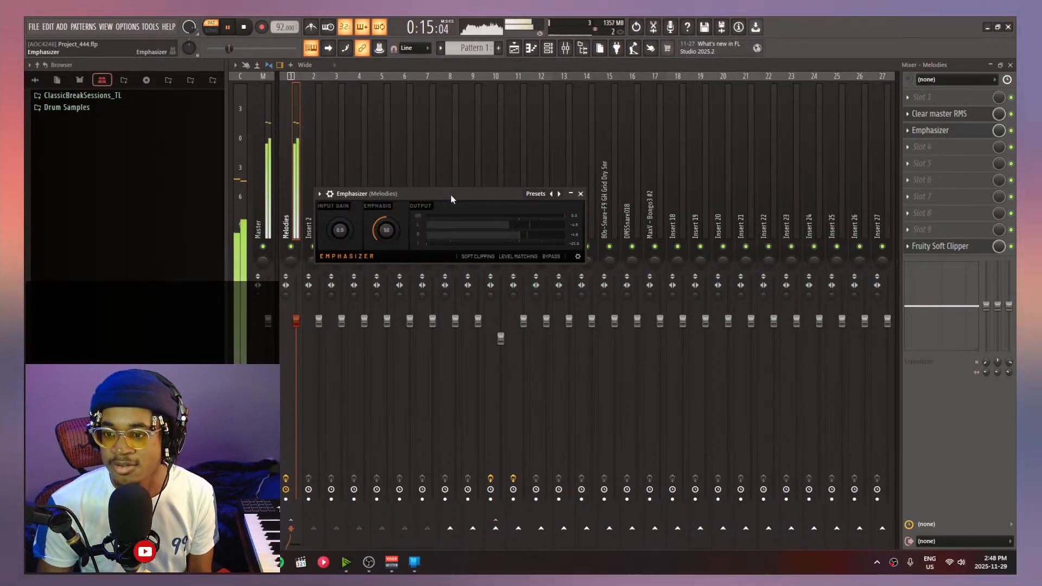
left_click_drag(385, 229, 351, 215)
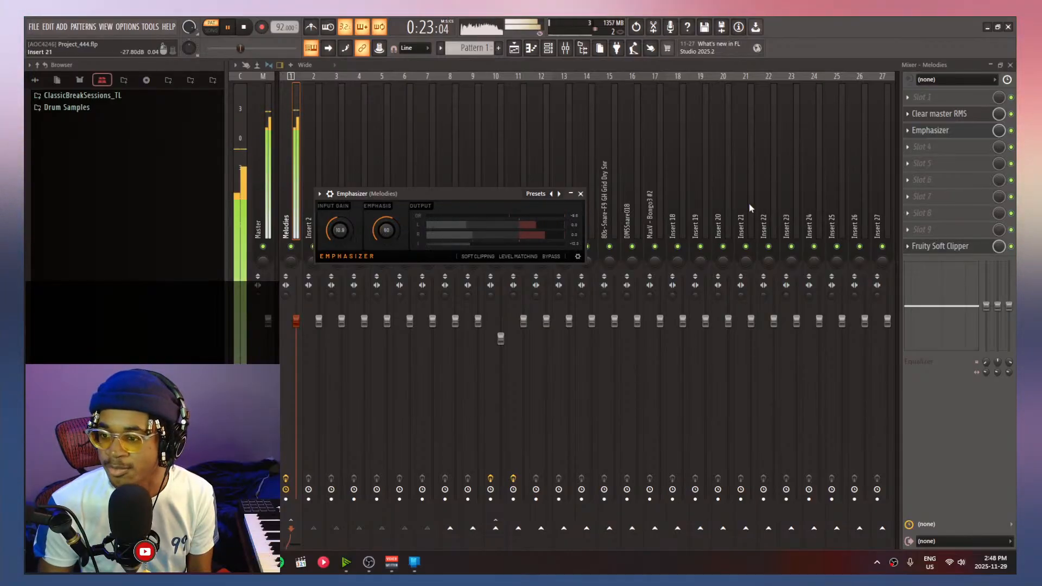
left_click(551, 257)
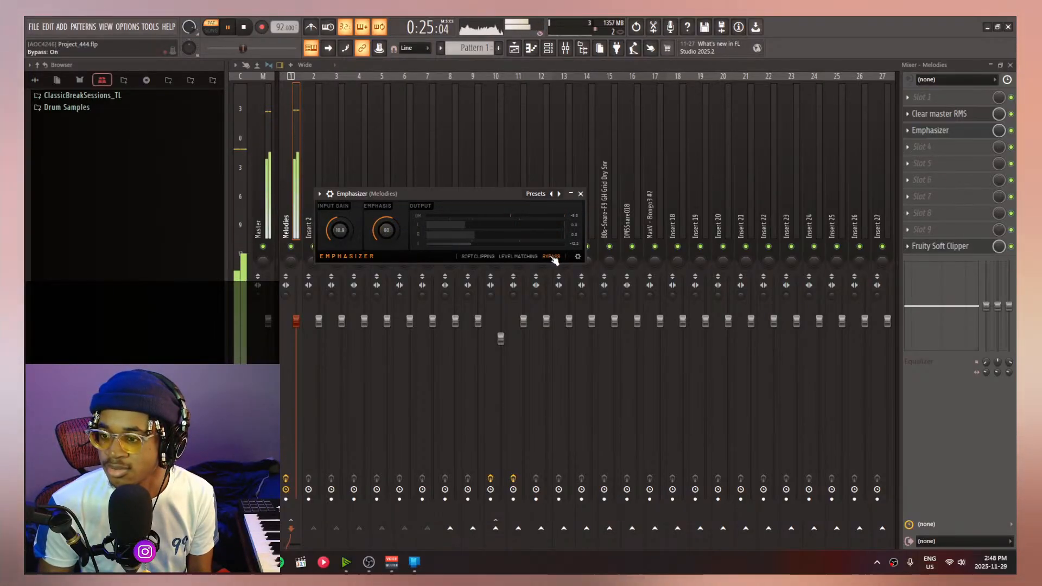
Close the Emphasizer and remove it from slot 3 of the Melodies mixer track
left_click(916, 134)
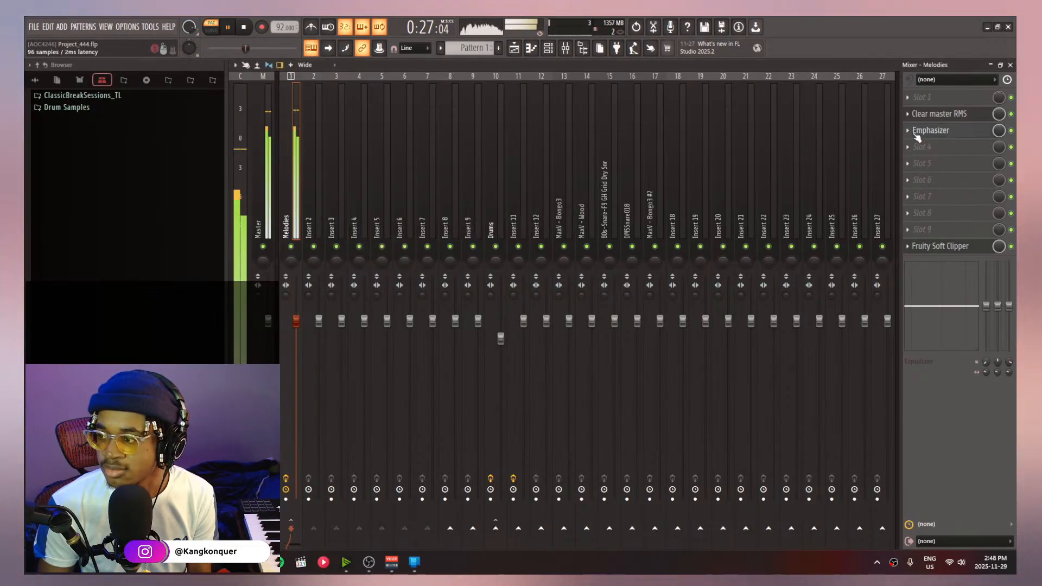
left_click(917, 138)
left_click(913, 158)
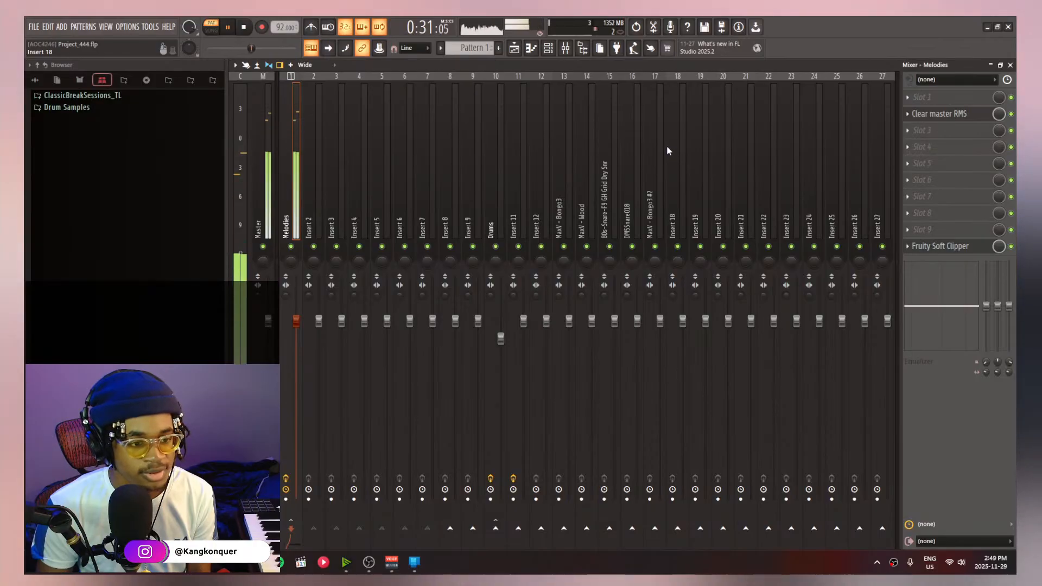
Reopen Pattern 1's Untitled project - 2025-Nov-27_2 notes in the piano roll and examine the full 24-bar sequence
left_click(557, 53)
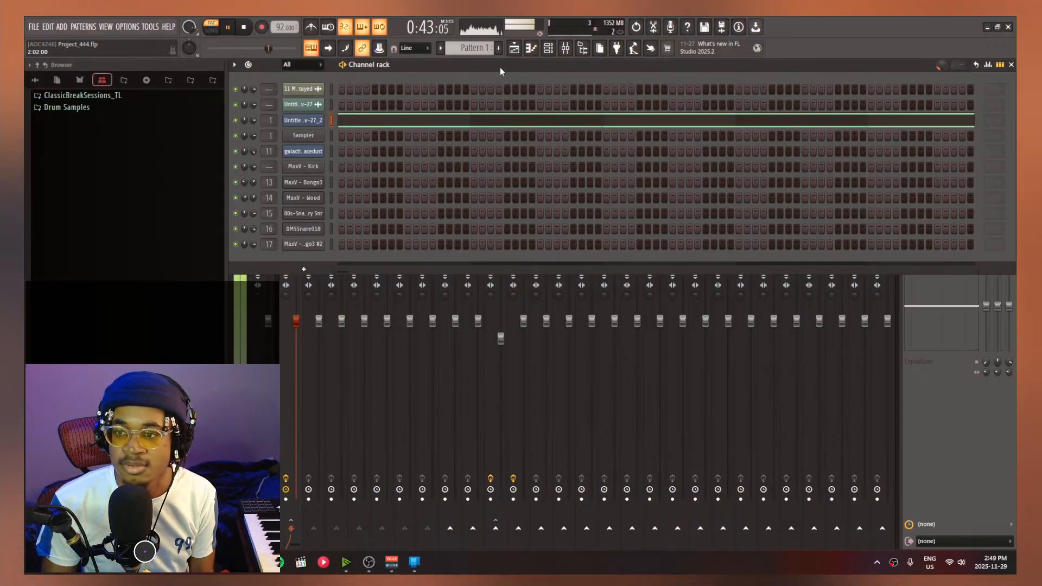
key("F5")
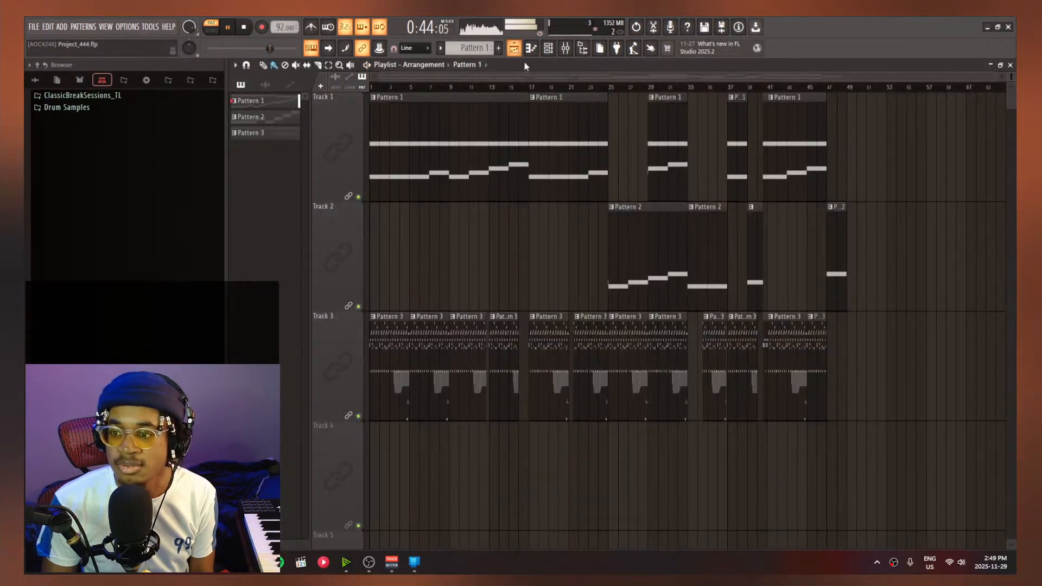
left_click(548, 49)
left_click(448, 124)
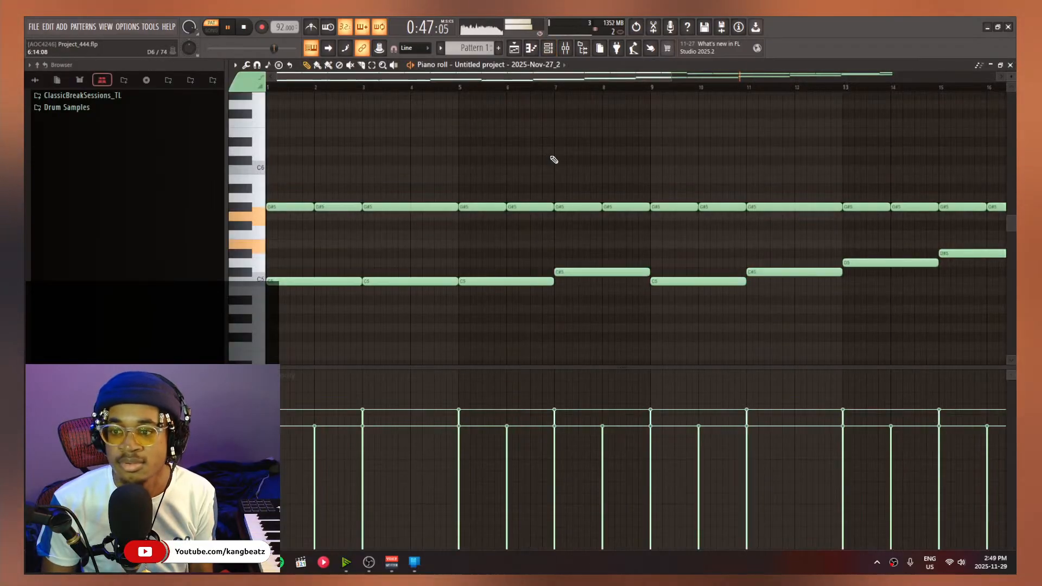
scroll(597, 178, "down", 3)
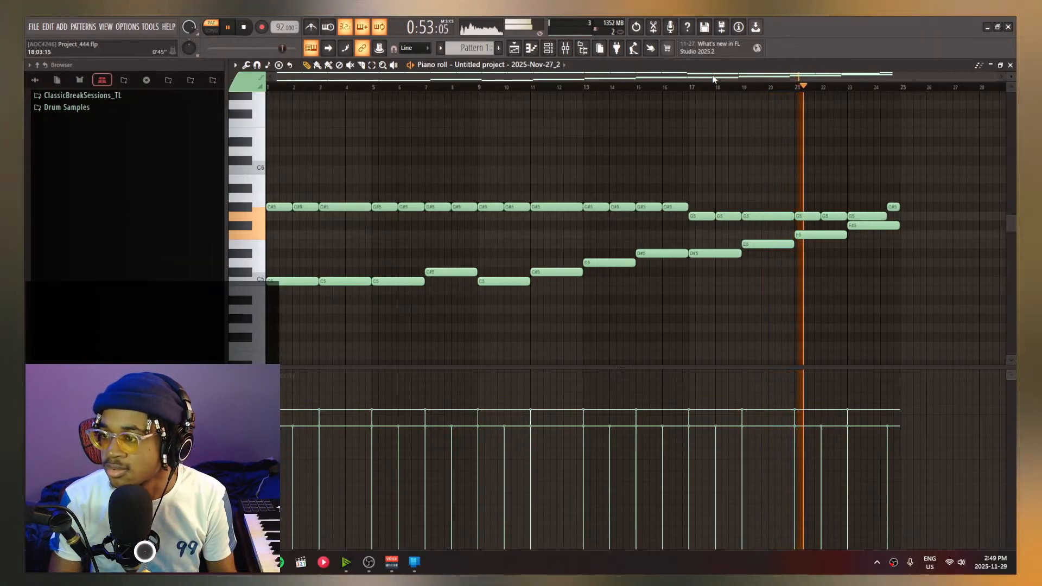
Play Pattern 1 from bar 17 to hear the section where the upper notes drop to G5
left_click(695, 87)
key("space")
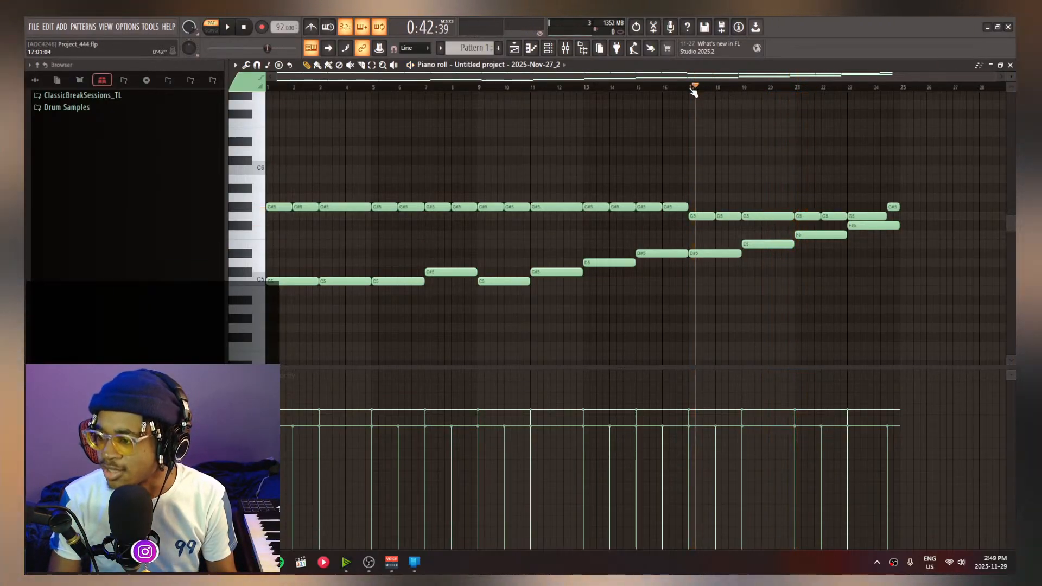
key("space")
scroll(705, 206, "up", 3)
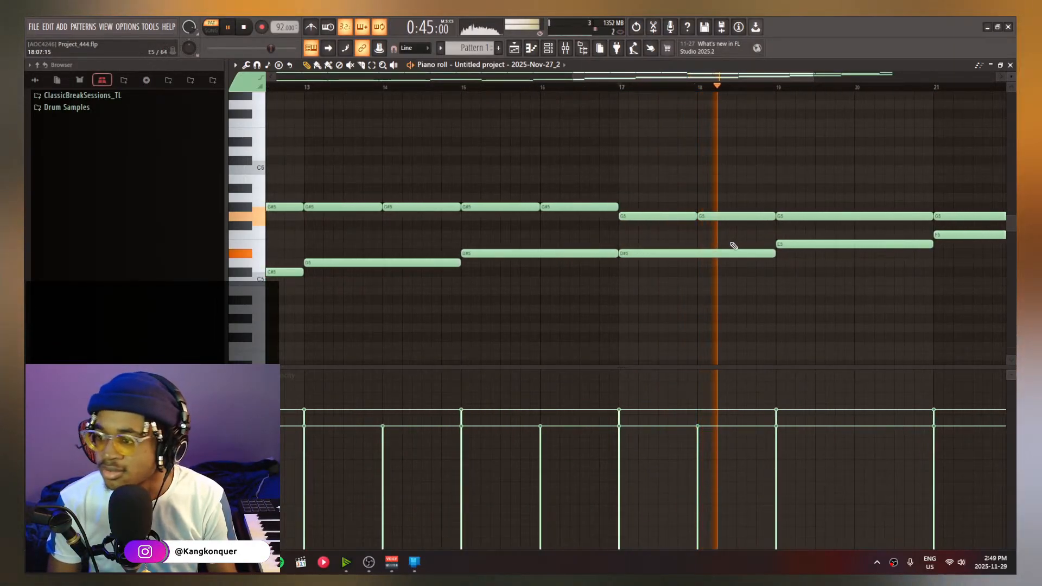
scroll(782, 195, "down", 3)
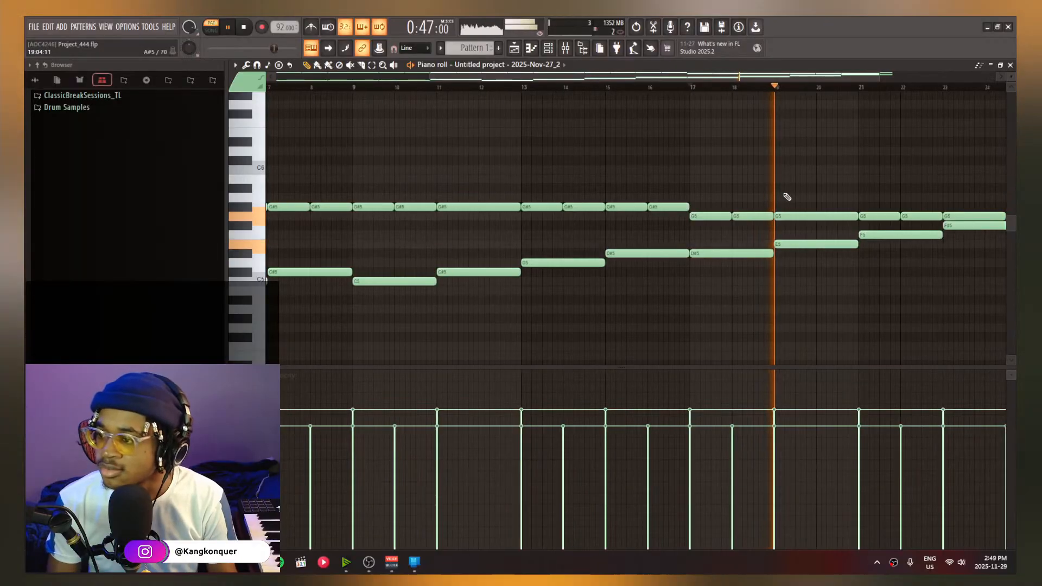
Try deleting the two G5 notes in bars 17 and 18, and undo both deletions
key("space")
right_click(725, 217)
right_click(748, 216)
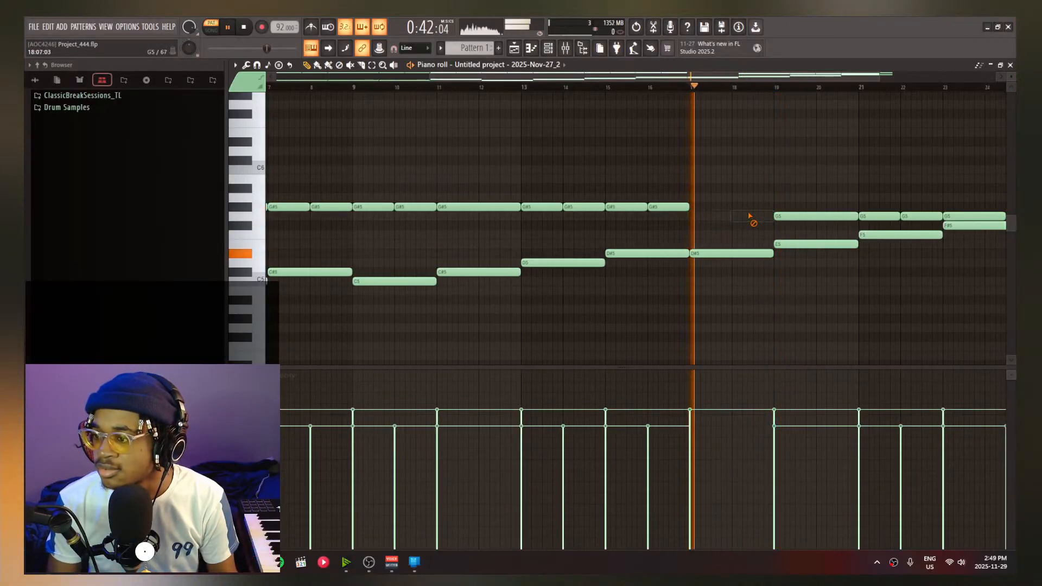
scroll(752, 217, "down", 3)
key("ctrl+z")
key("ctrl+z")
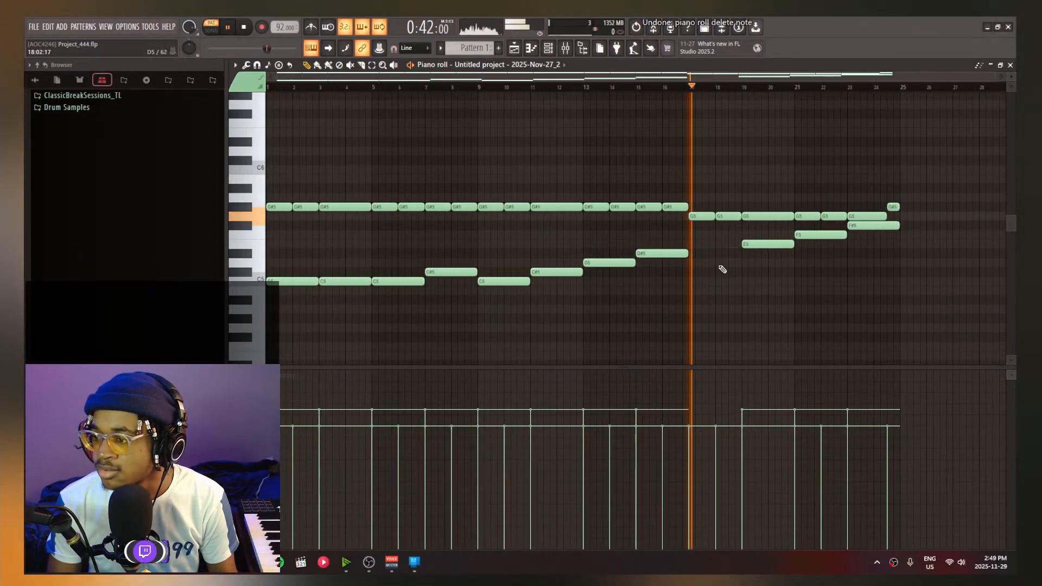
Duplicate the two G#5 notes of bars 15 and 16 into bars 17 and 18, and clear the lower note line from bar 17 onward
left_click_drag(677, 197, 642, 216, "ctrl")
key("ctrl+b")
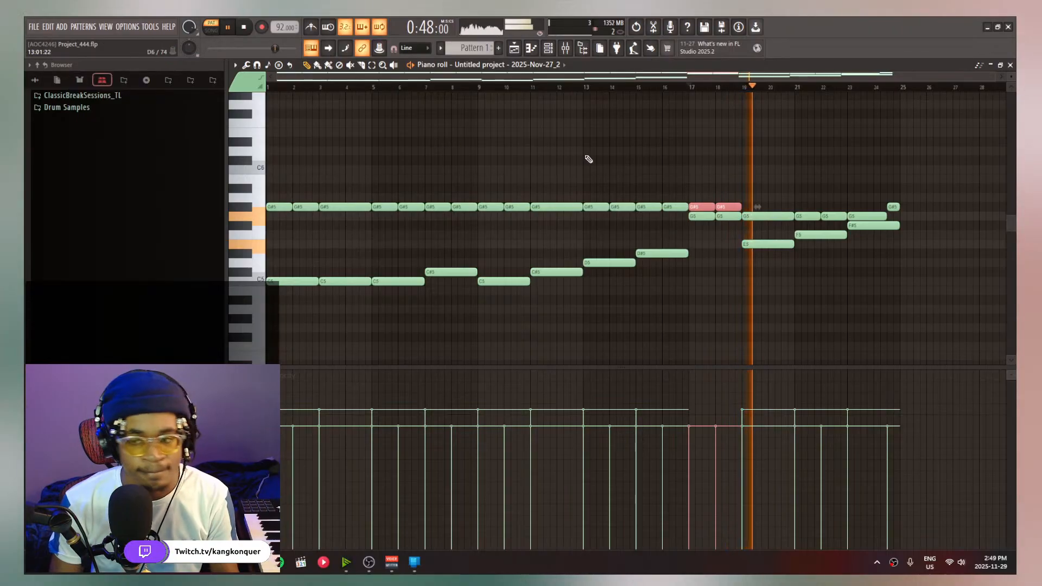
scroll(787, 170, "up", 2)
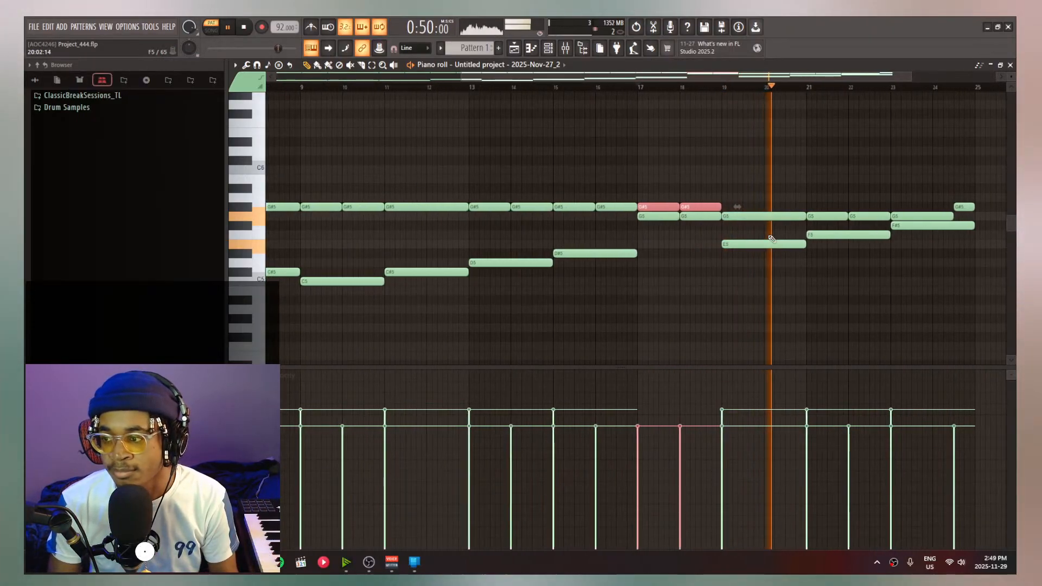
scroll(872, 286, "down", 2)
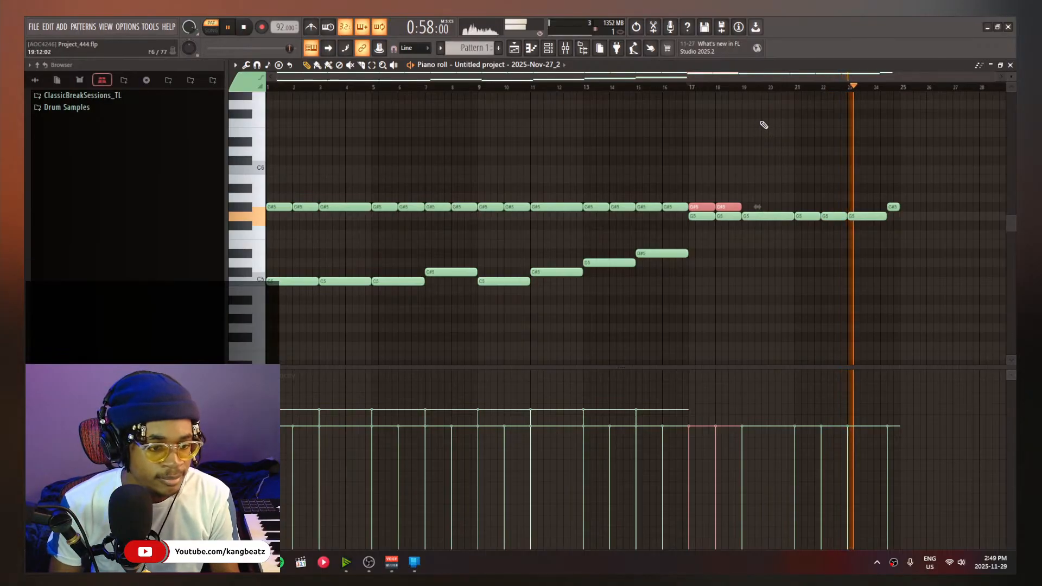
left_click(736, 114, "ctrl")
key("space")
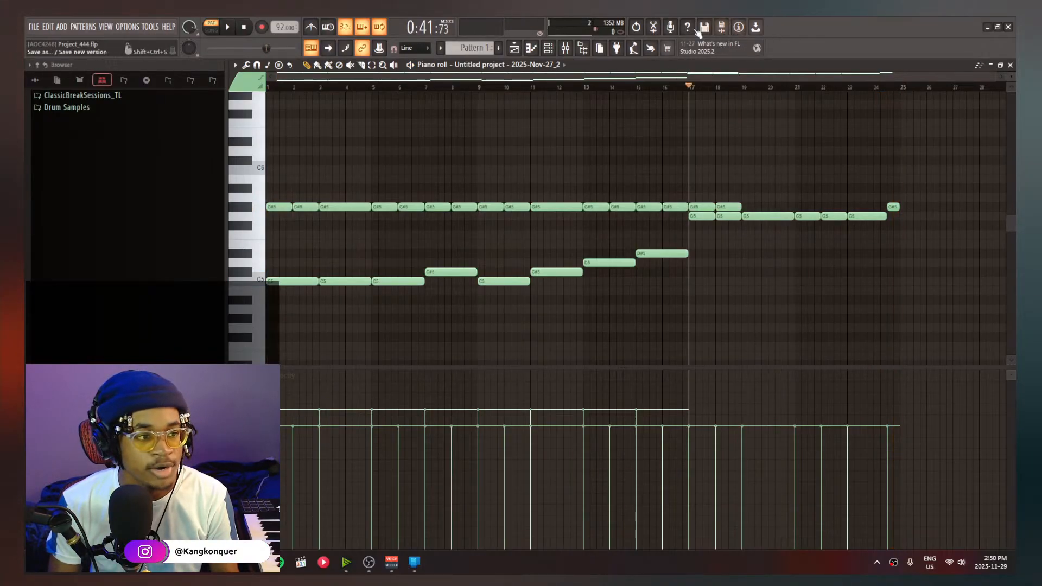
Open the online content panel, check its Downloads section, return to the News list and close the panel
left_click(743, 52)
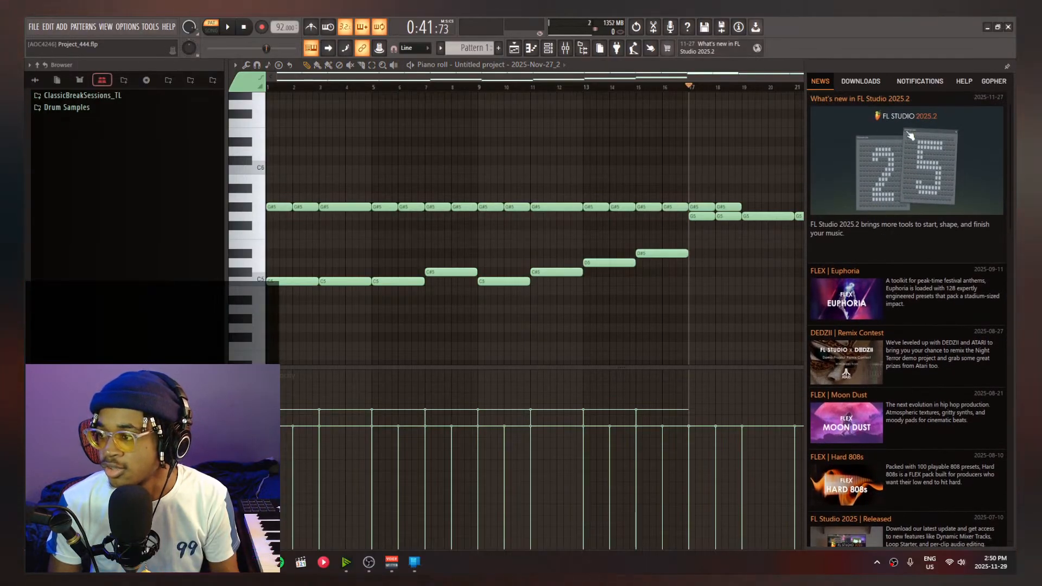
left_click(861, 82)
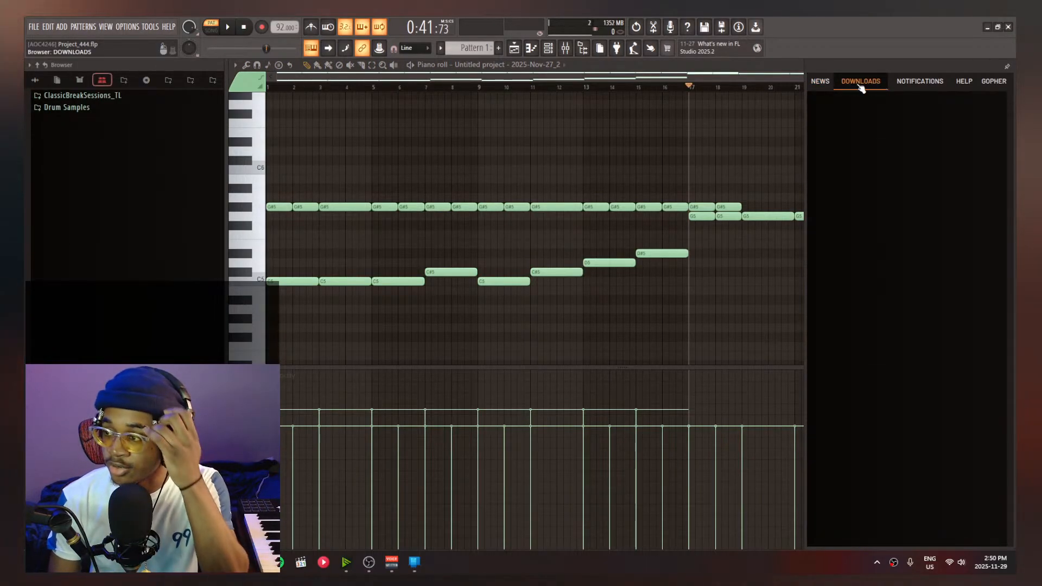
left_click(819, 82)
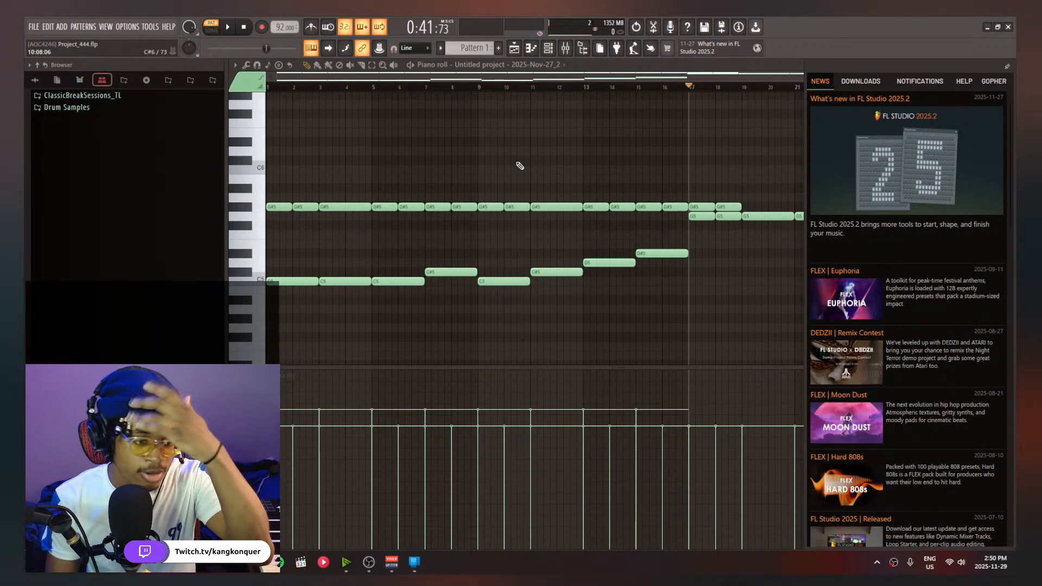
left_click(500, 135)
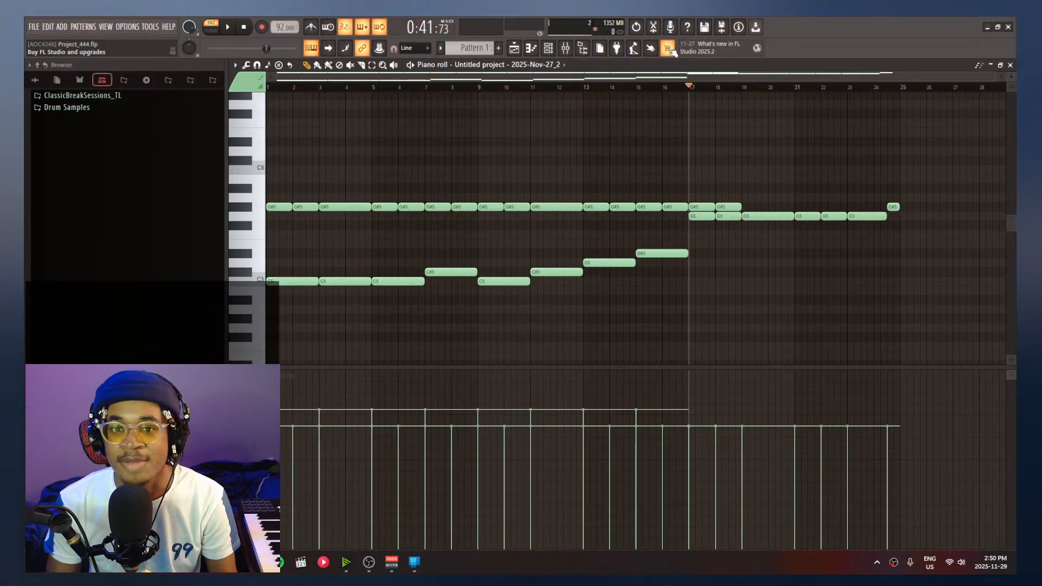
Reopen the online content panel and look through its News, Downloads, Notifications, Help and Gopher sections, ending on News
left_click(697, 52)
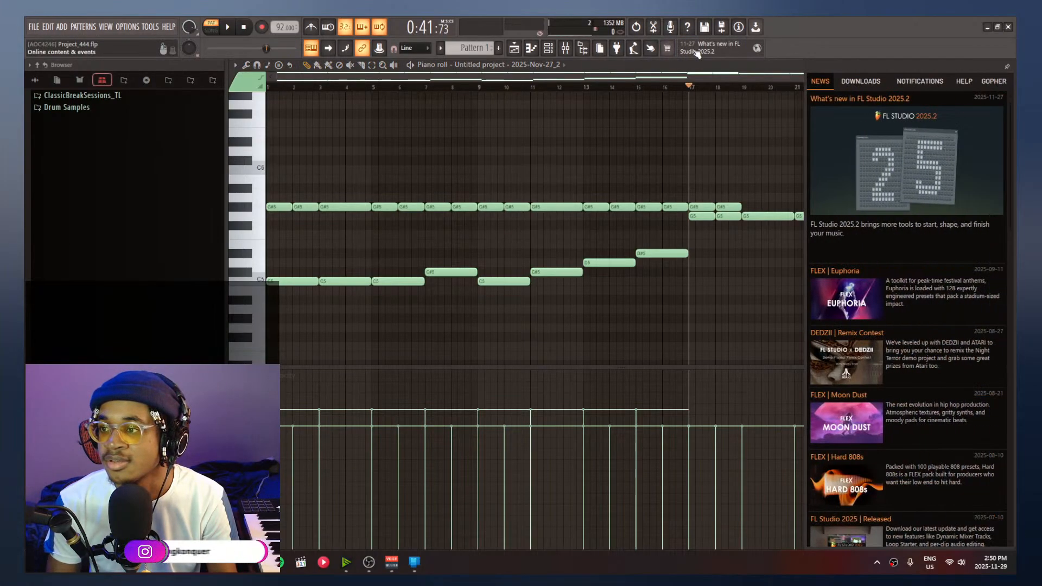
scroll(880, 276, "down", 3)
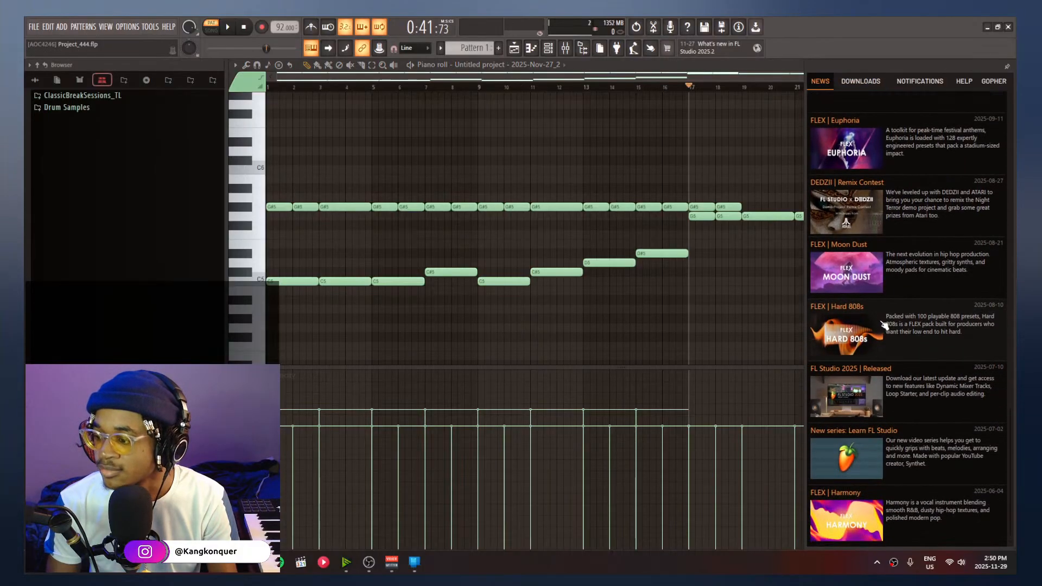
scroll(900, 442, "up", 3)
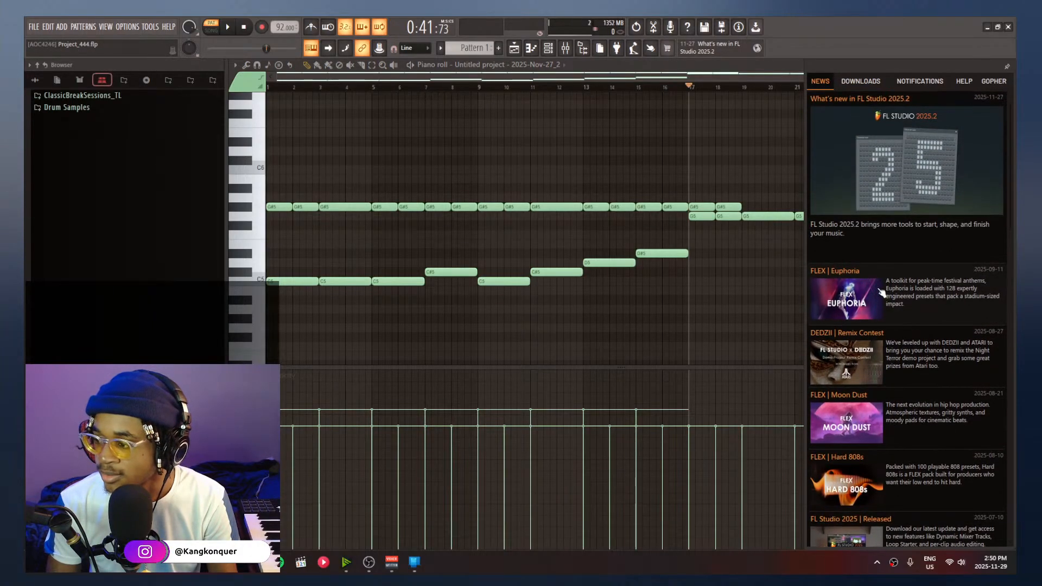
left_click(872, 85)
left_click(920, 83)
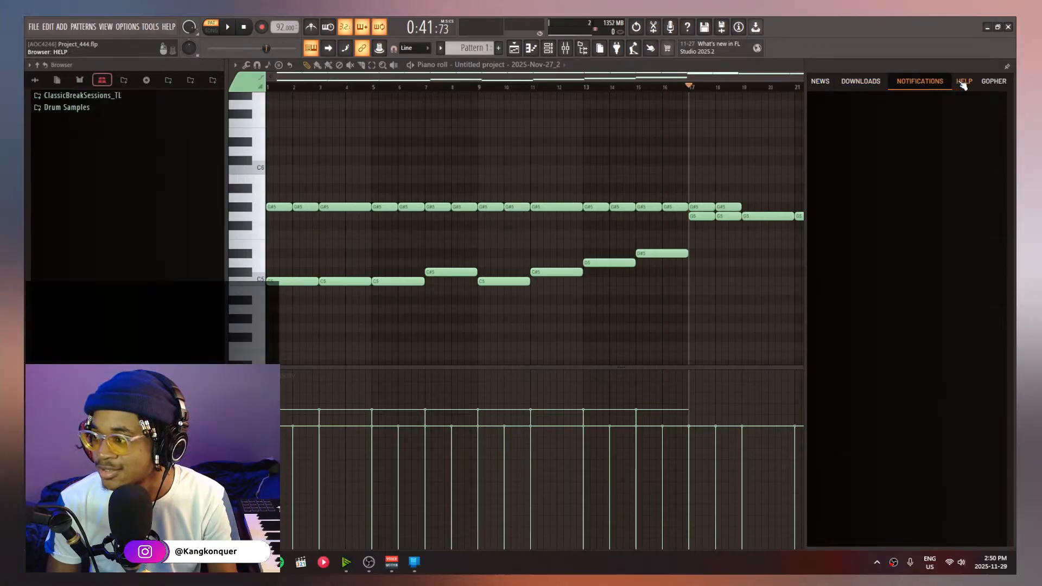
left_click(963, 84)
left_click(993, 83)
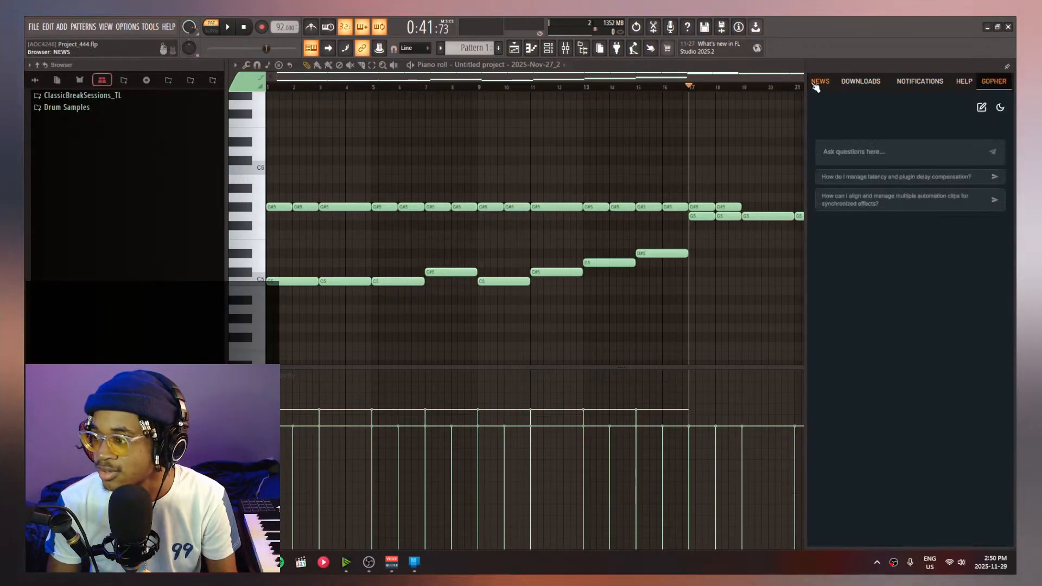
left_click(818, 82)
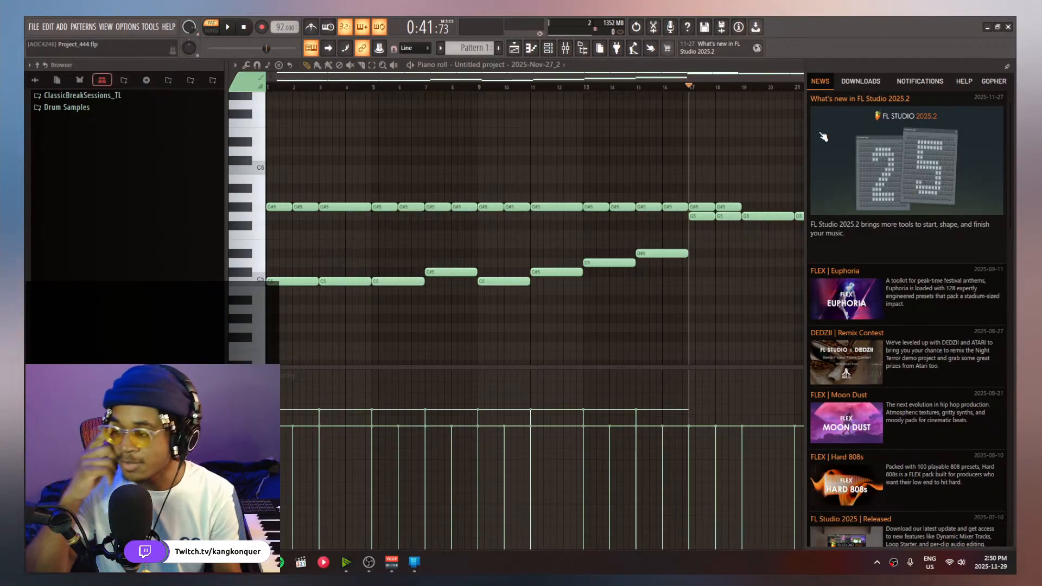
Open the "What's new in FL Studio 2025.2" article in the browser, read its update overview, and return to the piano roll
left_click(873, 167)
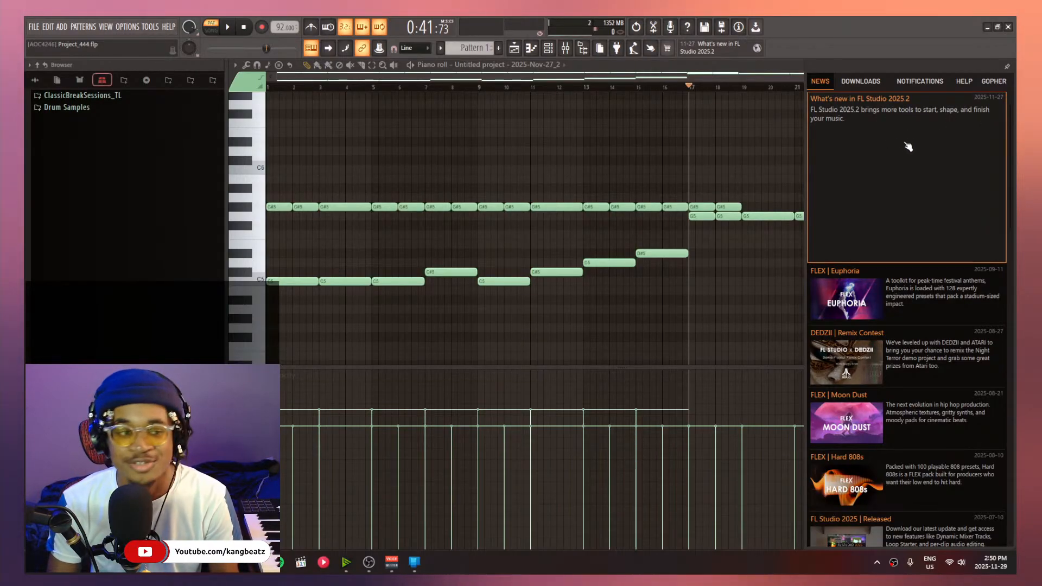
left_click(931, 87)
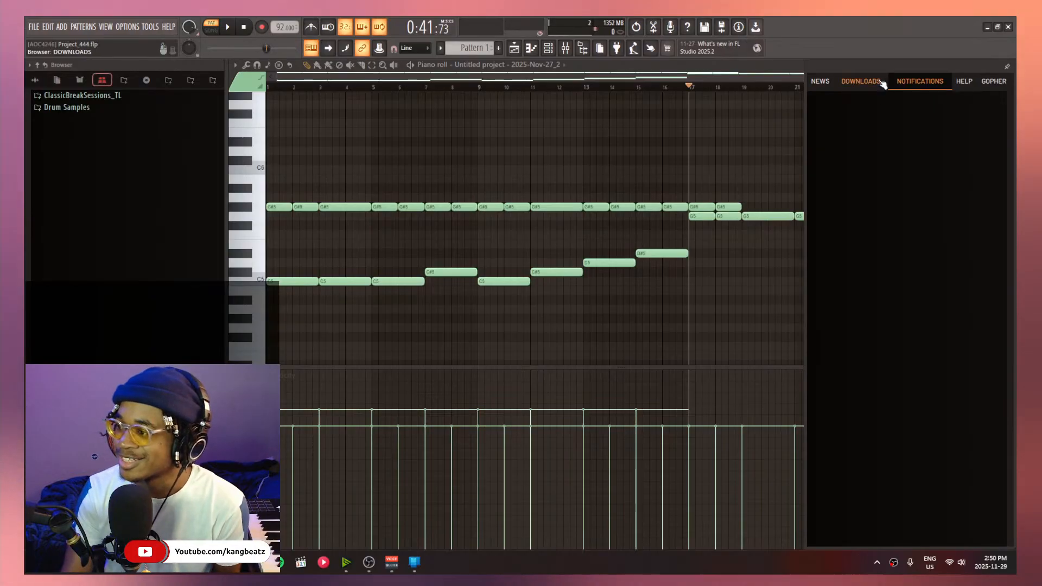
left_click(827, 88)
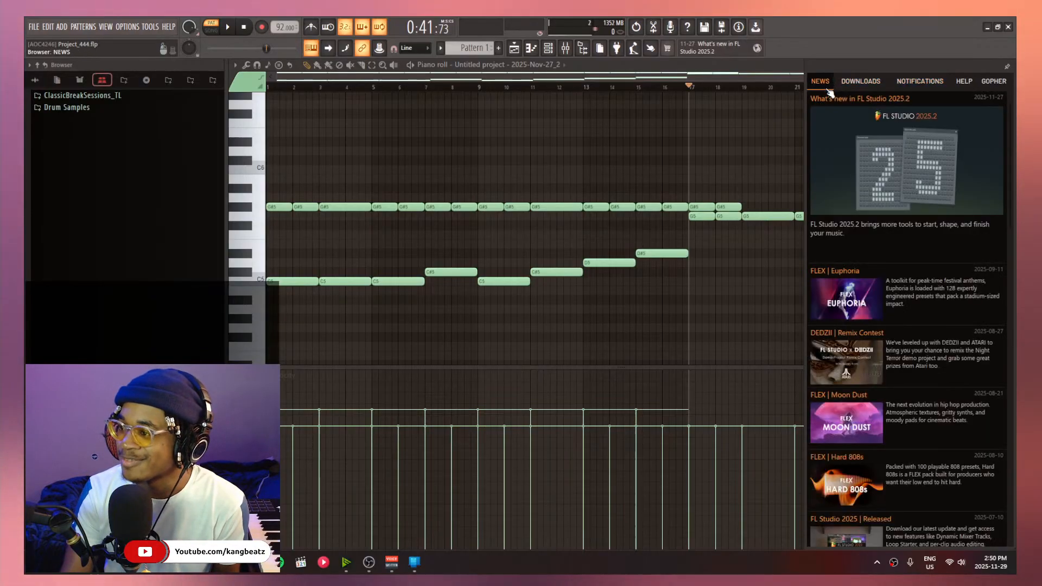
left_click(862, 103)
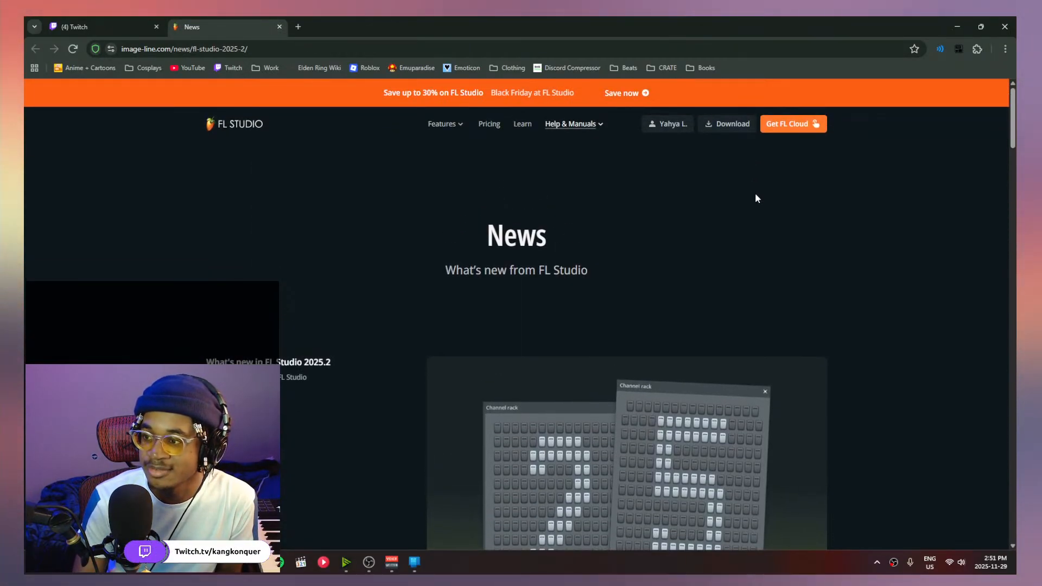
scroll(648, 307, "down", 10)
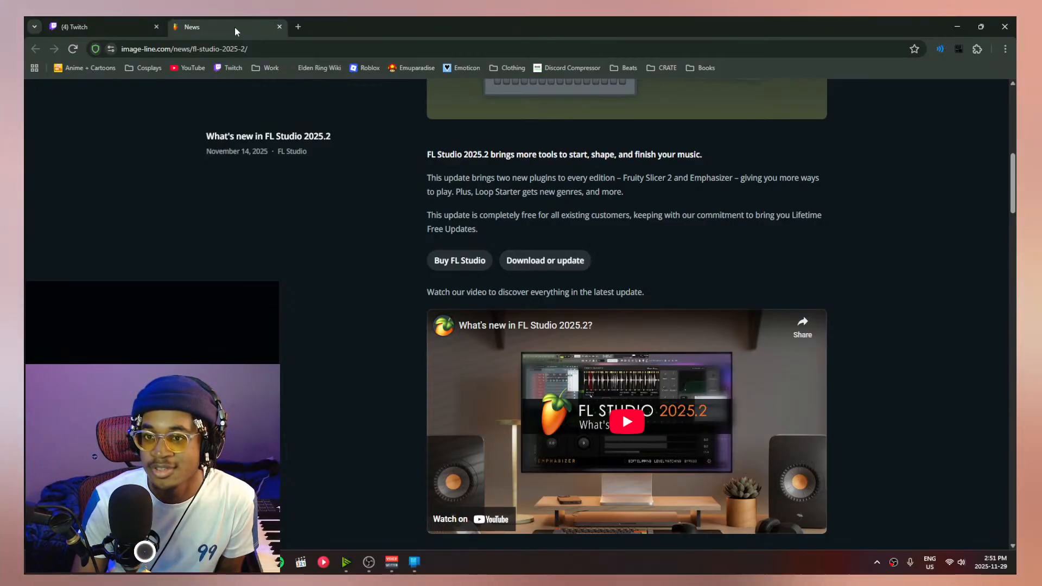
left_click(278, 27)
left_click_drag(355, 26, 25, 73)
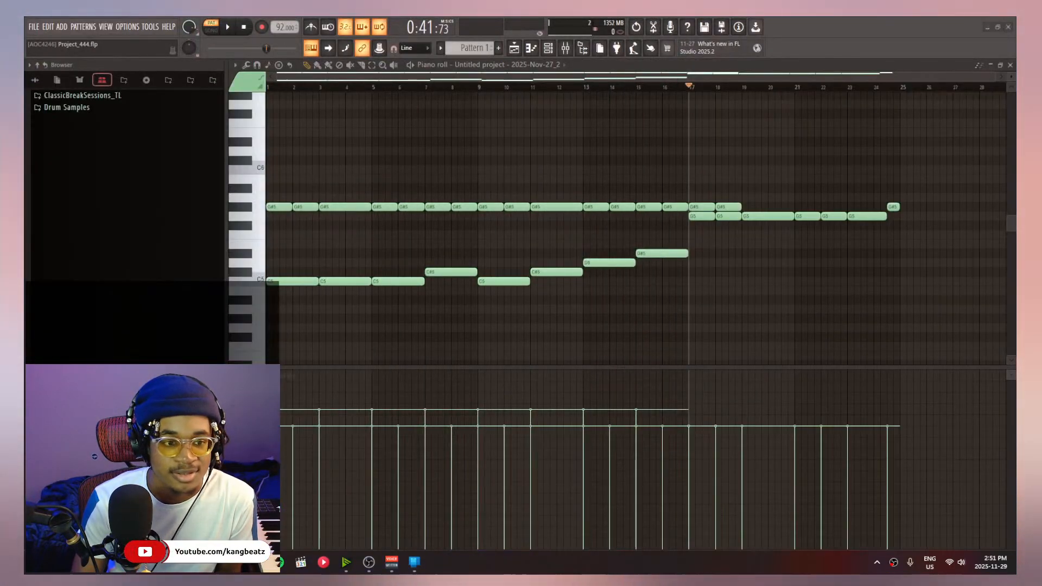
During playback from bar 17, delete bar 18's G#5 note and lengthen bar 17's G#5 note to two bars
key("F6")
key("F6")
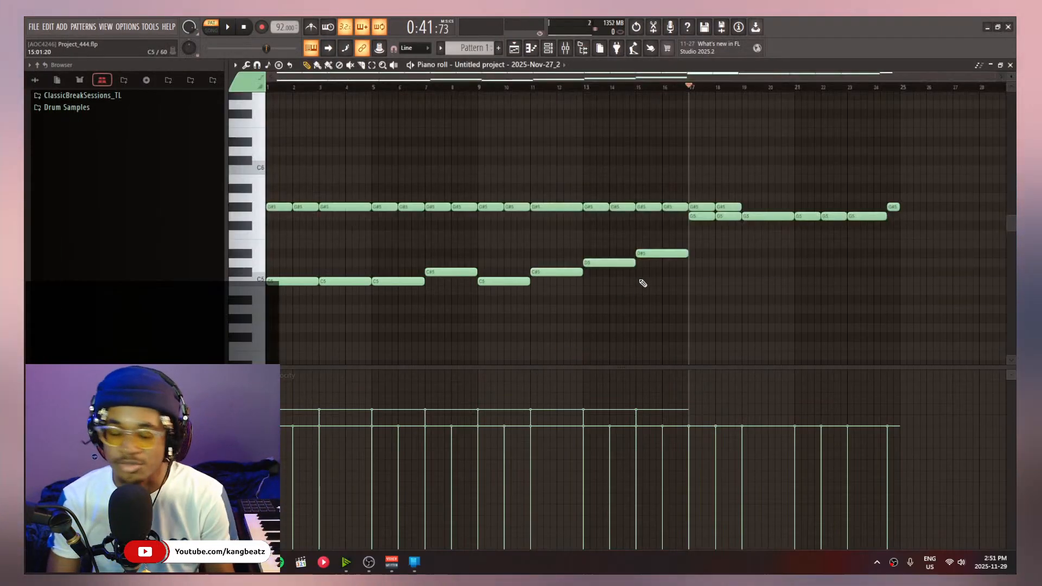
key("space")
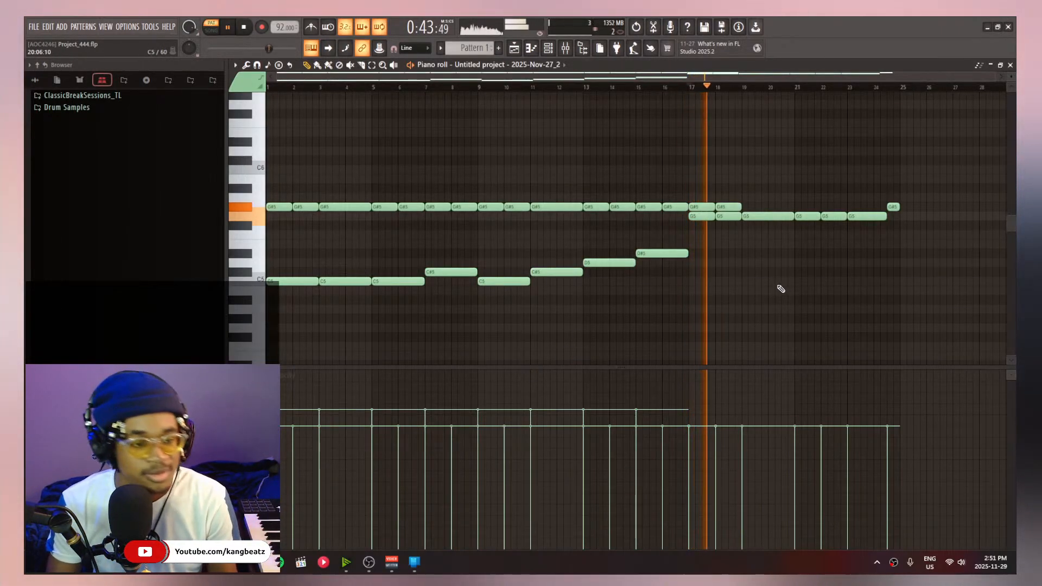
scroll(779, 242, "up", 3, "ctrl")
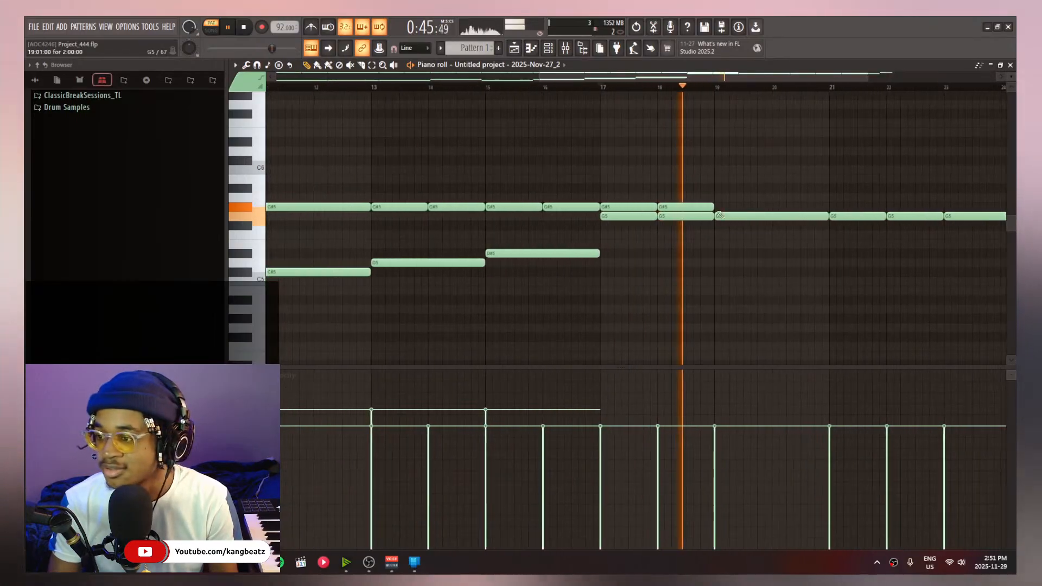
scroll(639, 186, "down", 3, "ctrl")
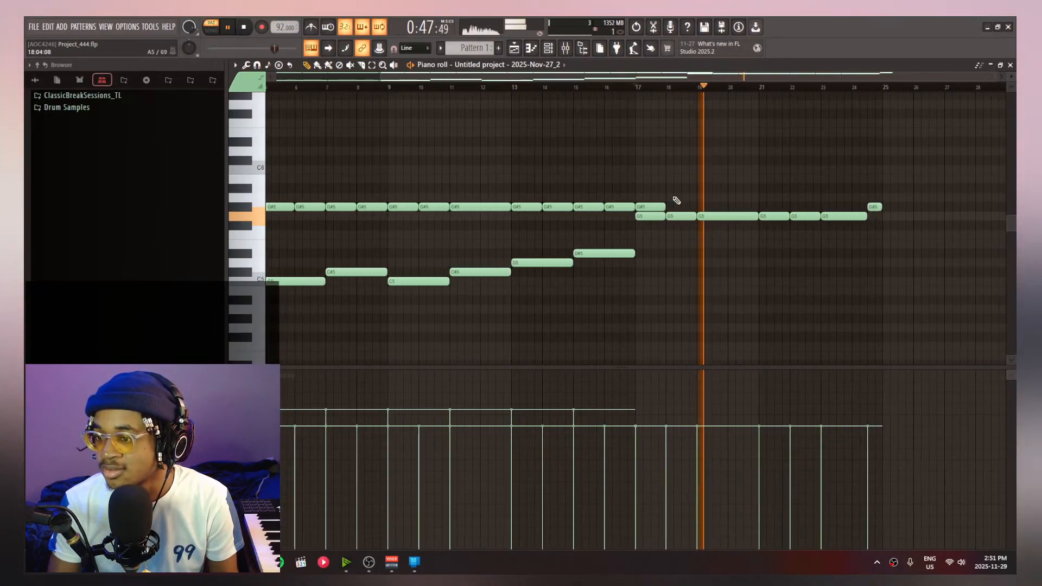
left_click_drag(667, 208, 697, 208)
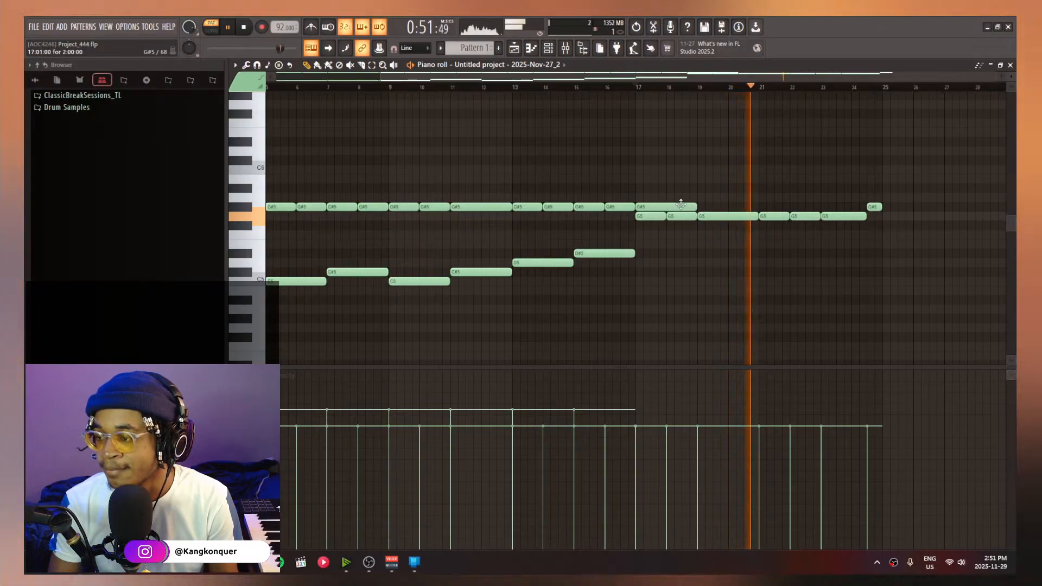
Duplicate the two-bar G#5 note from bar 17 to bars 19 and 21, and drop the extra copy at bar 23
left_click(686, 206, "ctrl")
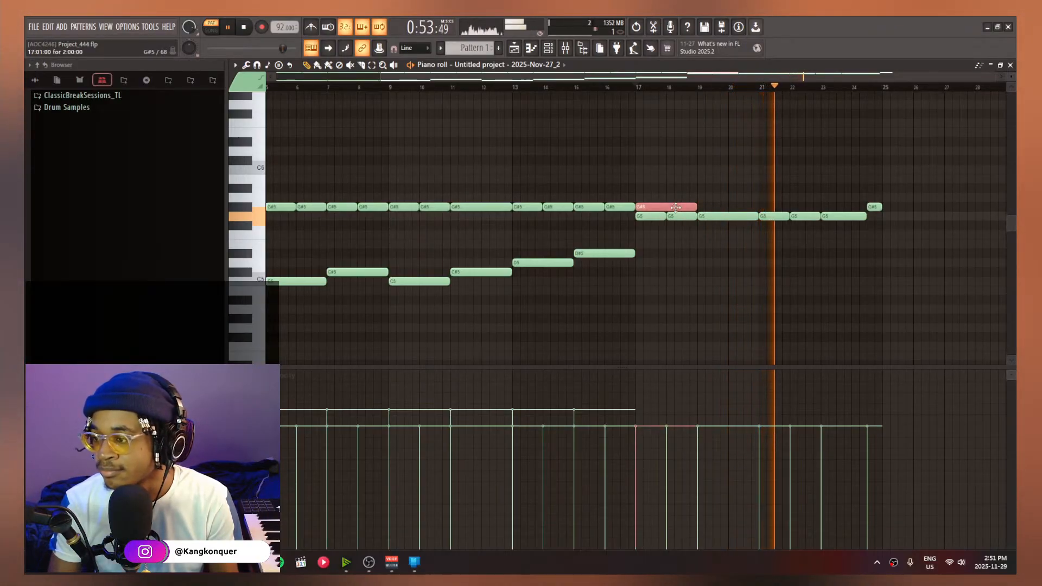
key("ctrl+b")
key("ctrl+b")
key("ctrl+b")
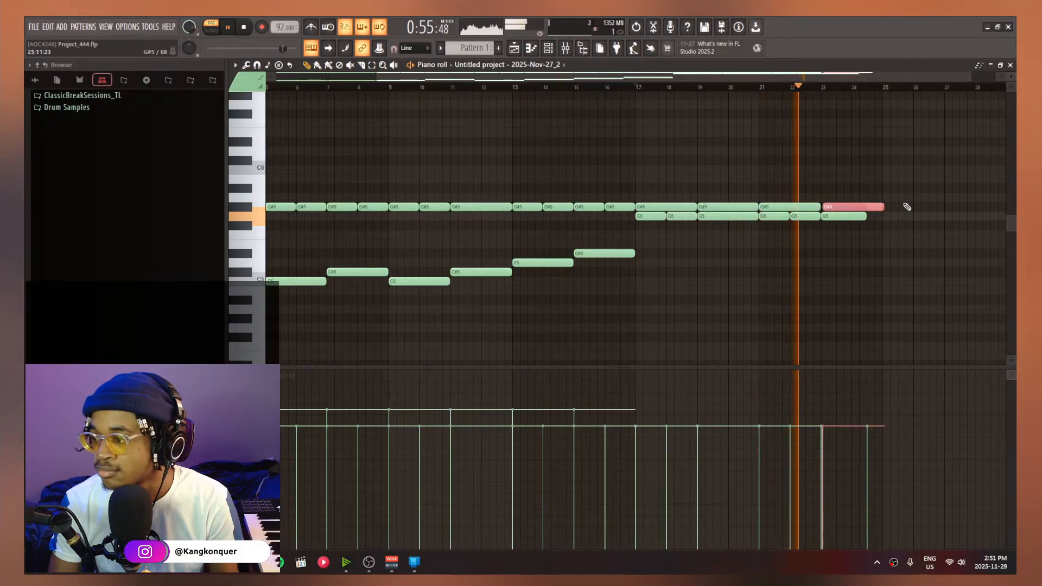
right_click(829, 207)
scroll(829, 210, "up", 2)
left_click(758, 206, "ctrl")
key("ctrl+b")
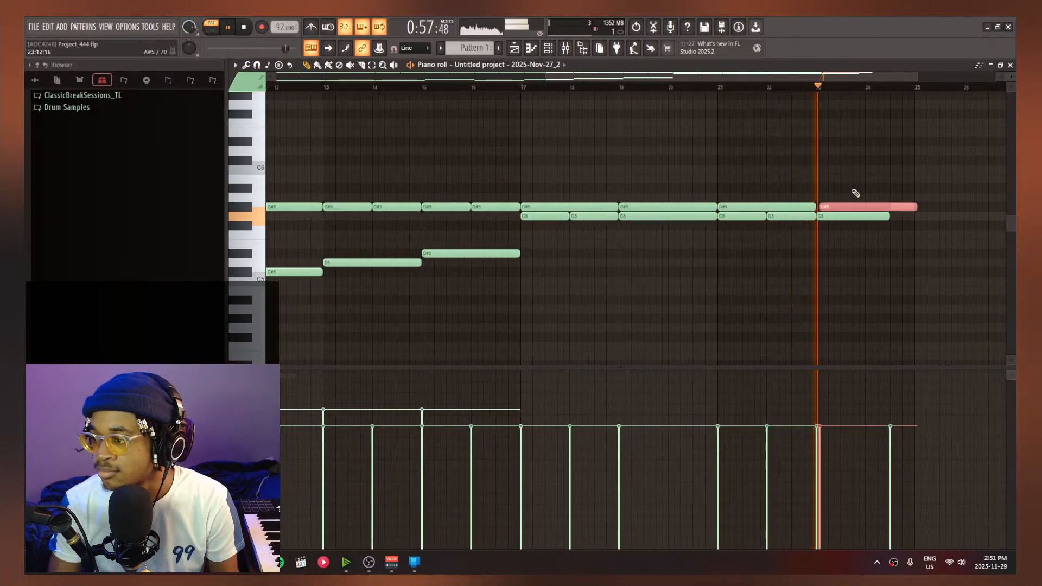
key("ctrl+z")
Let Pattern 1 play around from its start, examine the full 24-bar sequence, and clear the note selection
scroll(847, 209, "up", 3)
scroll(757, 219, "up", 2)
scroll(757, 220, "down", 4)
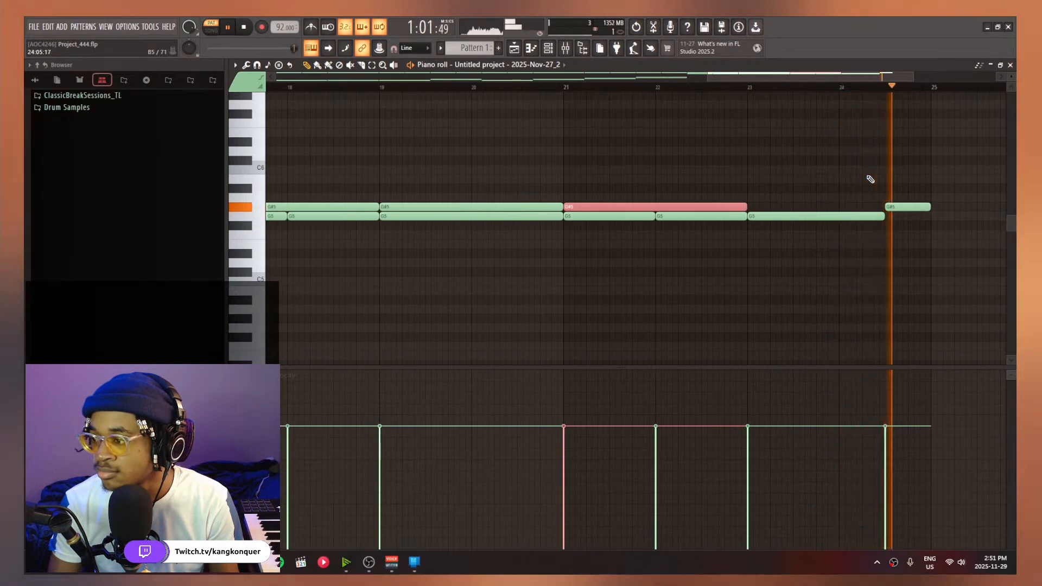
scroll(870, 179, "down", 5)
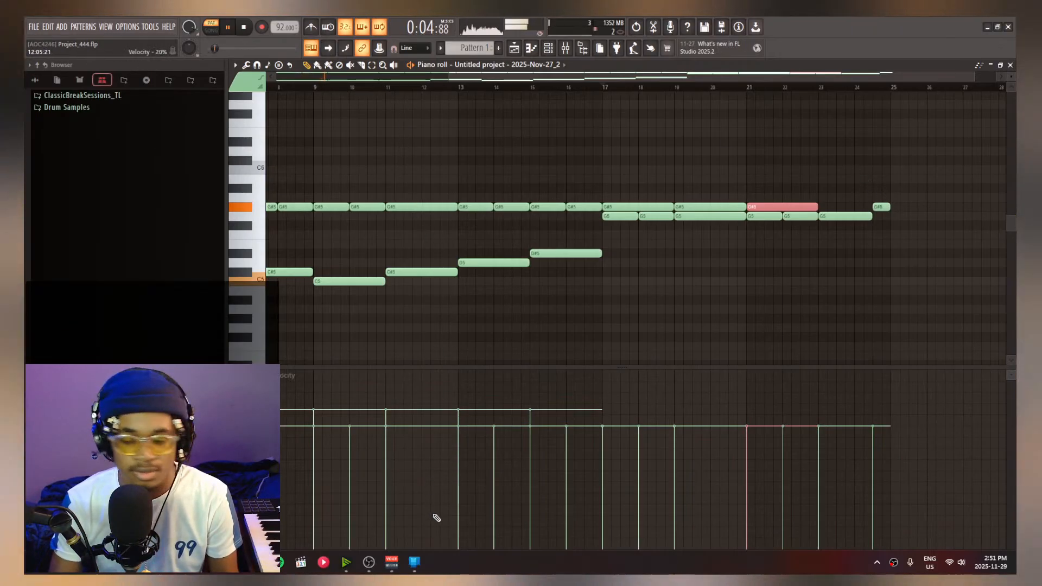
scroll(458, 130, "down", 2)
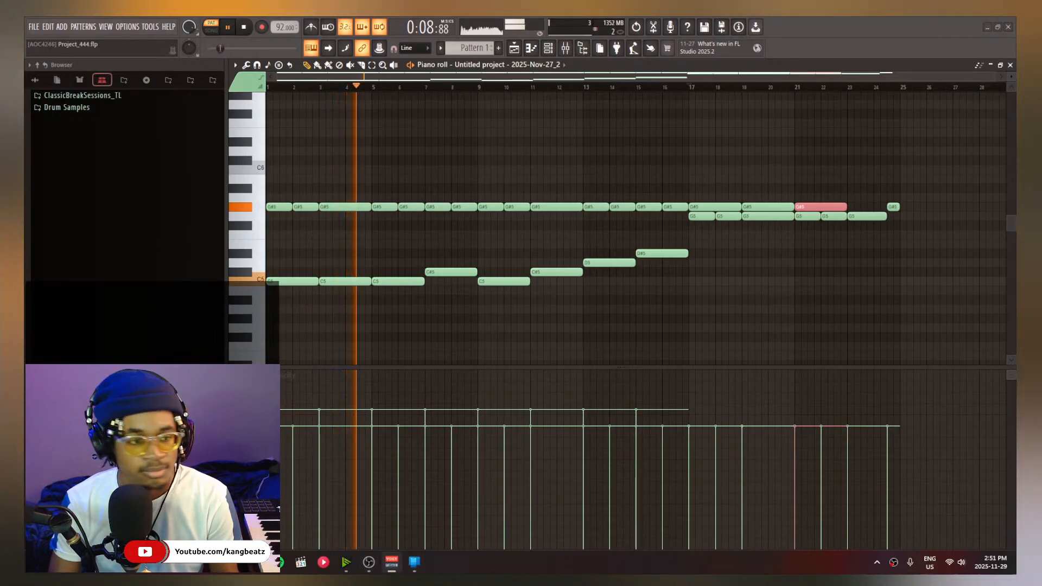
left_click(392, 564)
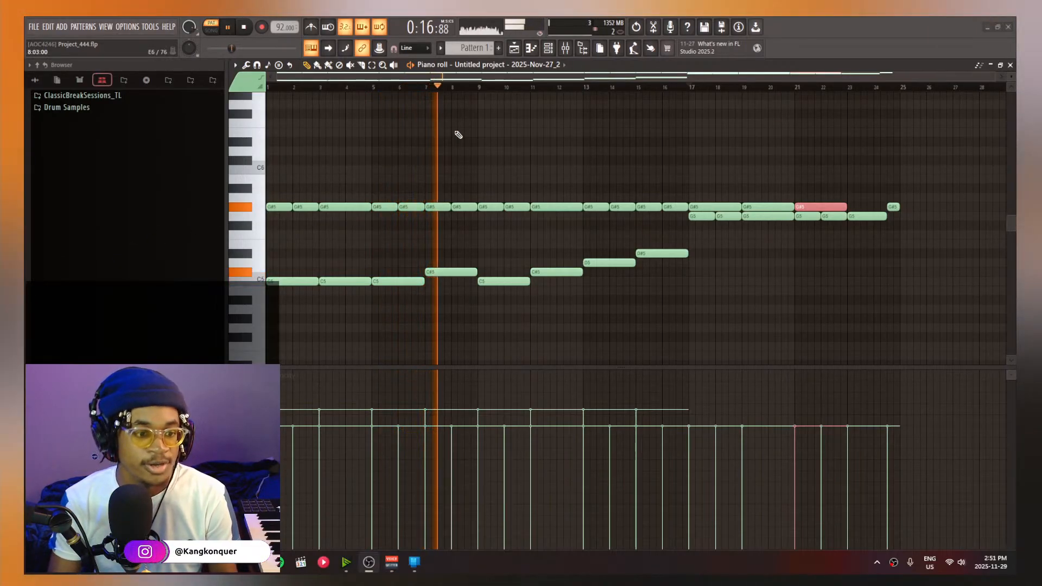
left_click(644, 176, "ctrl")
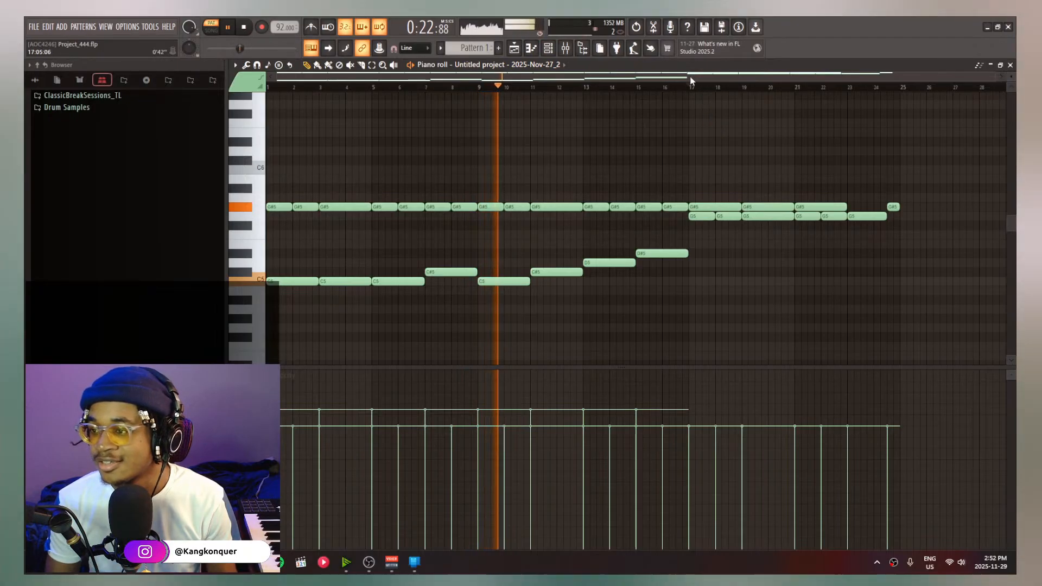
Stop playback, move the playhead to bar 17 and briefly audition the section from there
key("space")
left_click(689, 85)
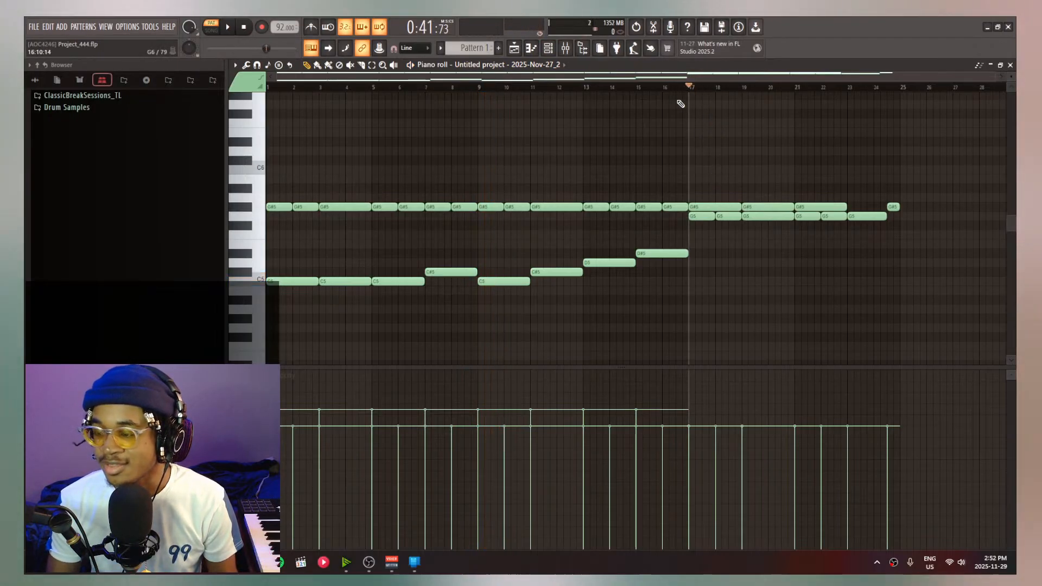
key("space")
key("space")
Raise the velocity of the G5 notes in bars 17 to 24 to match the lower notes of bars 1 to 16
left_click_drag(700, 194, 833, 202)
left_click_drag(711, 232, 852, 218)
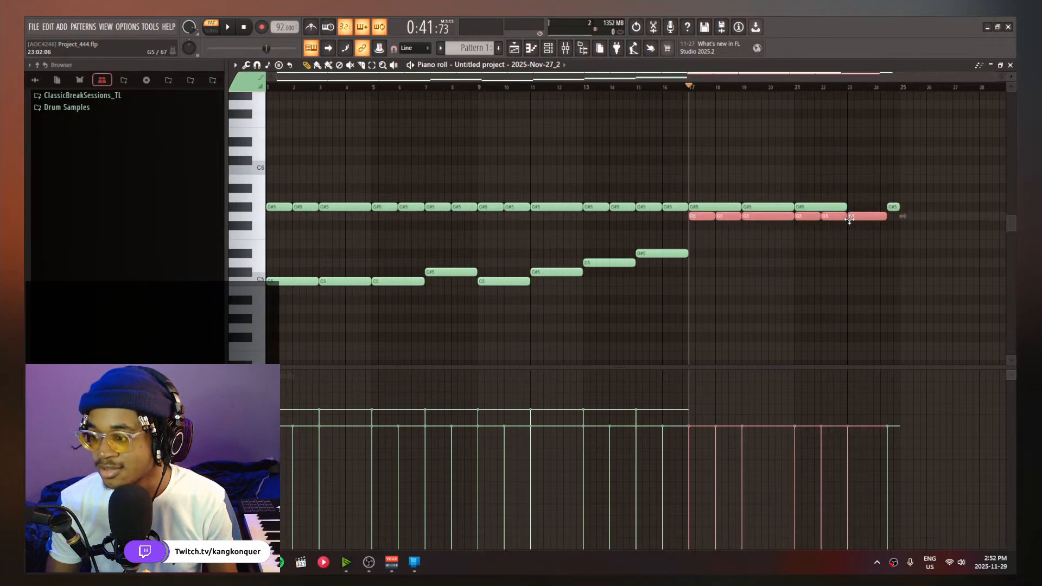
left_click(885, 191)
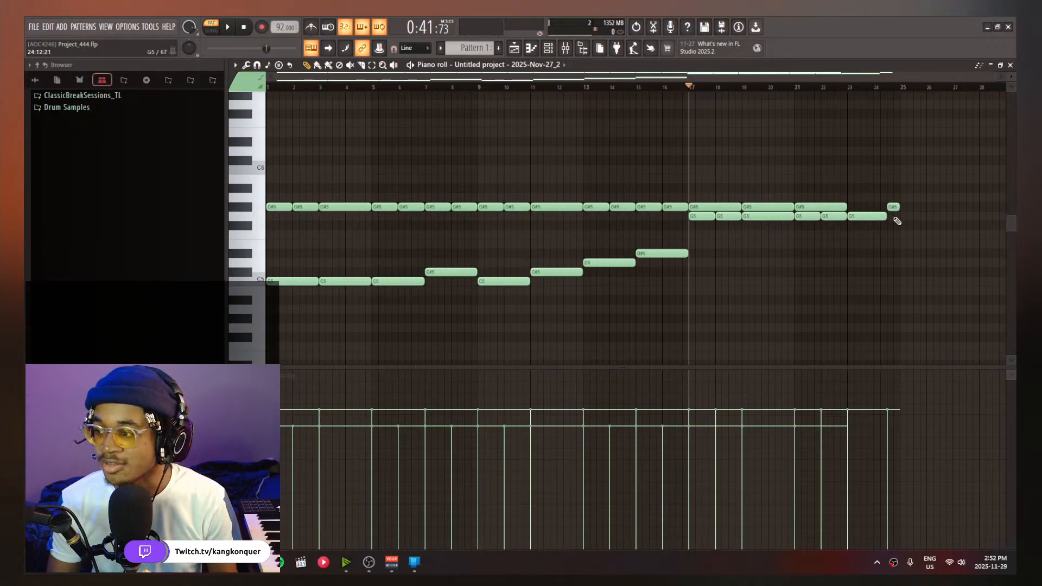
scroll(895, 217, "up", 4)
scroll(881, 200, "down", 4)
Return the playhead to bar 1 and play Pattern 1 from the beginning
left_click(553, 50)
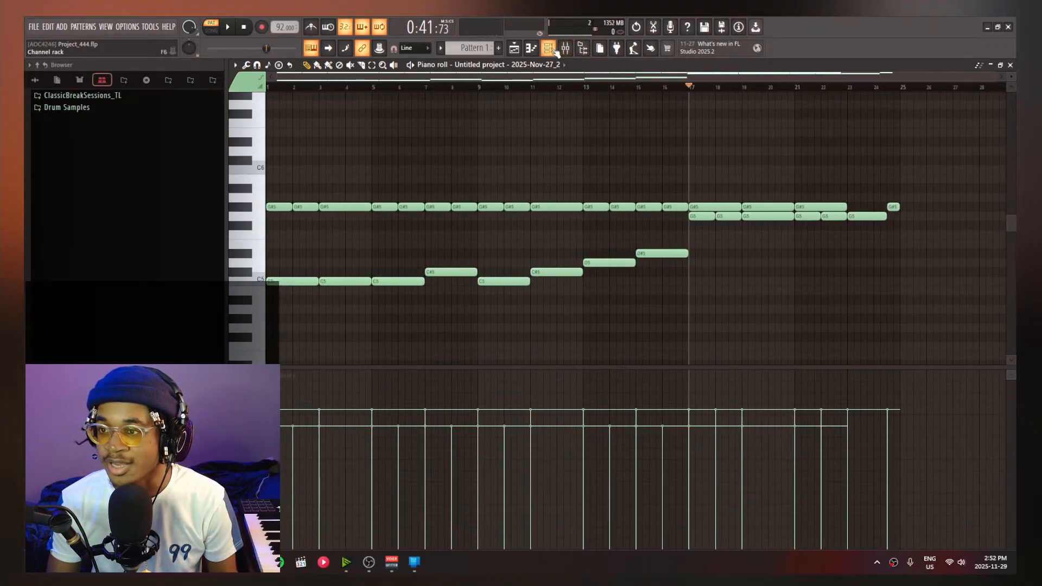
key("space")
key("space")
left_click(268, 87)
key("space")
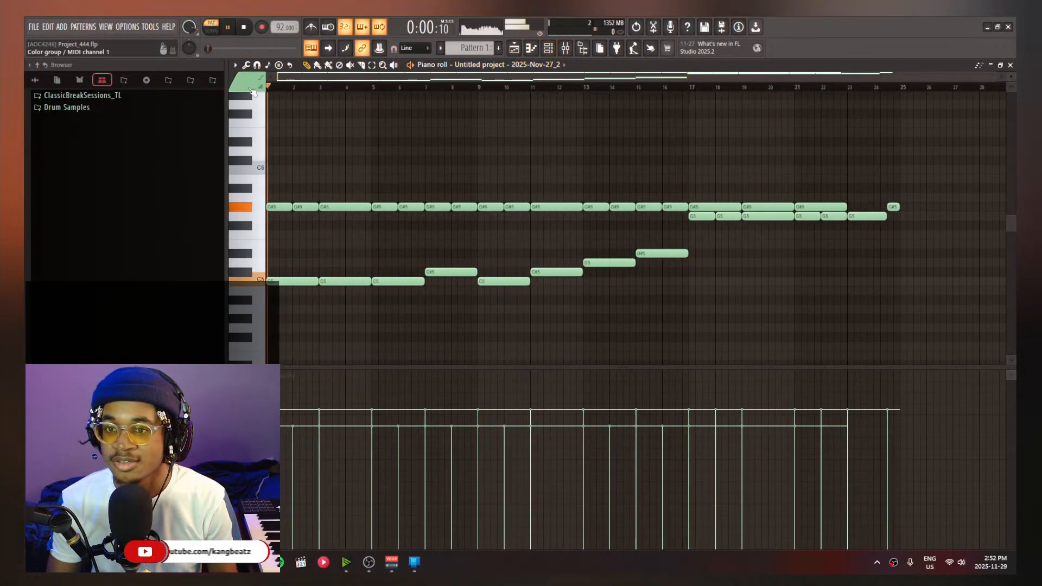
Stop playback and open the Fruity Slicer 2 of the Untitled project - 2025-Nov-27_2 channel from the channel rack
left_click(547, 50)
key("space")
left_click(303, 120)
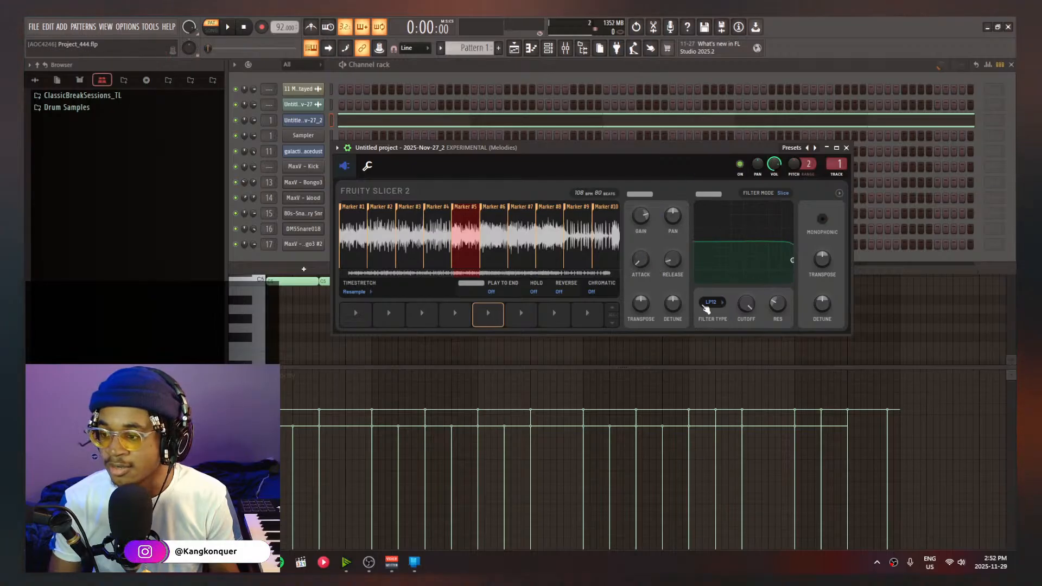
Audition the Marker #9 slice and look through the slicer's dump and slicing options
left_click(585, 237)
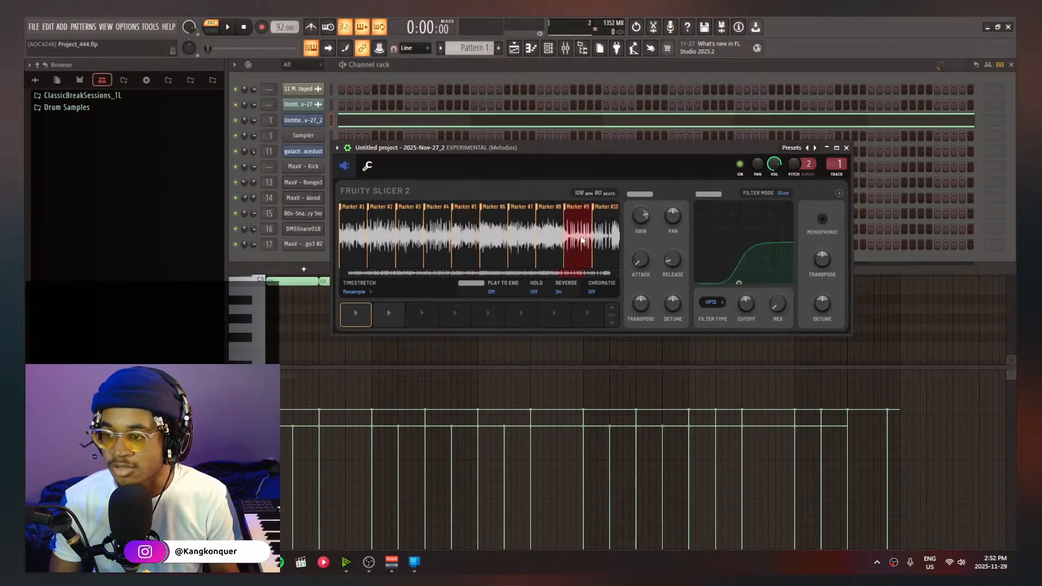
left_click(357, 318)
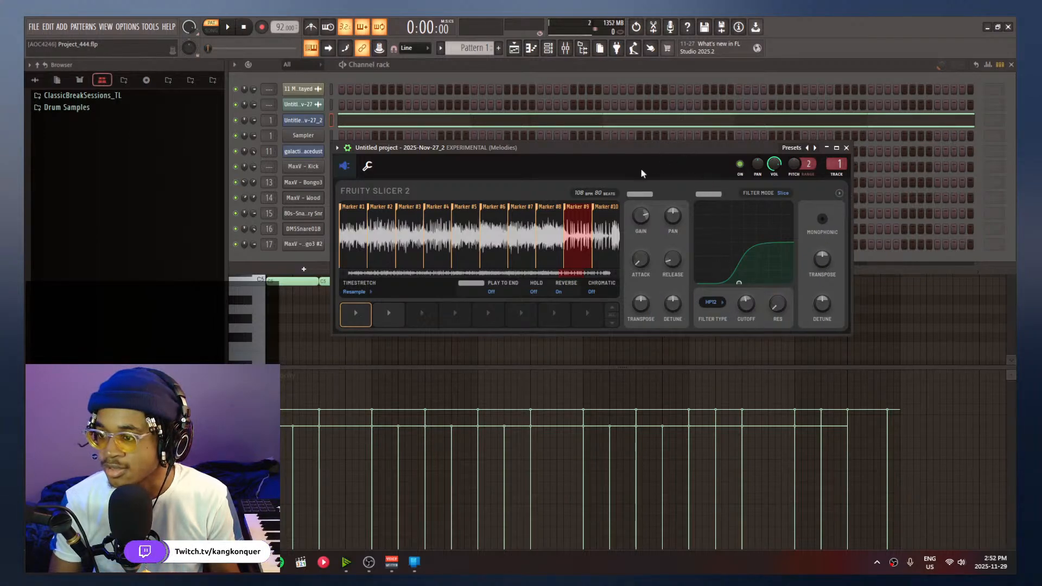
left_click_drag(640, 167, 665, 149)
left_click(865, 175)
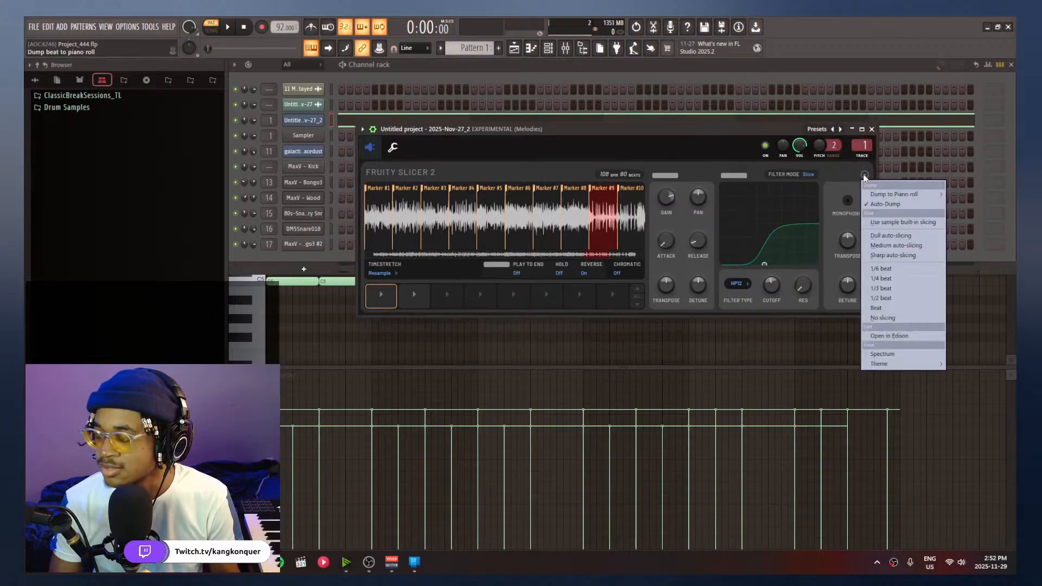
left_click(839, 174)
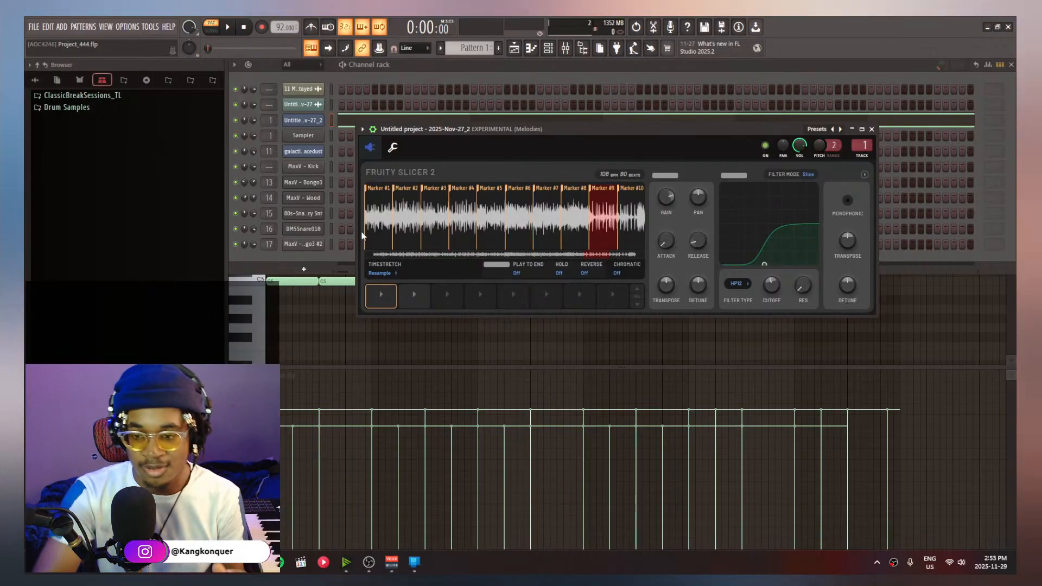
Show the playlist and look over how Patterns 1, 2 and 3 are arranged on the tracks
left_click(514, 47)
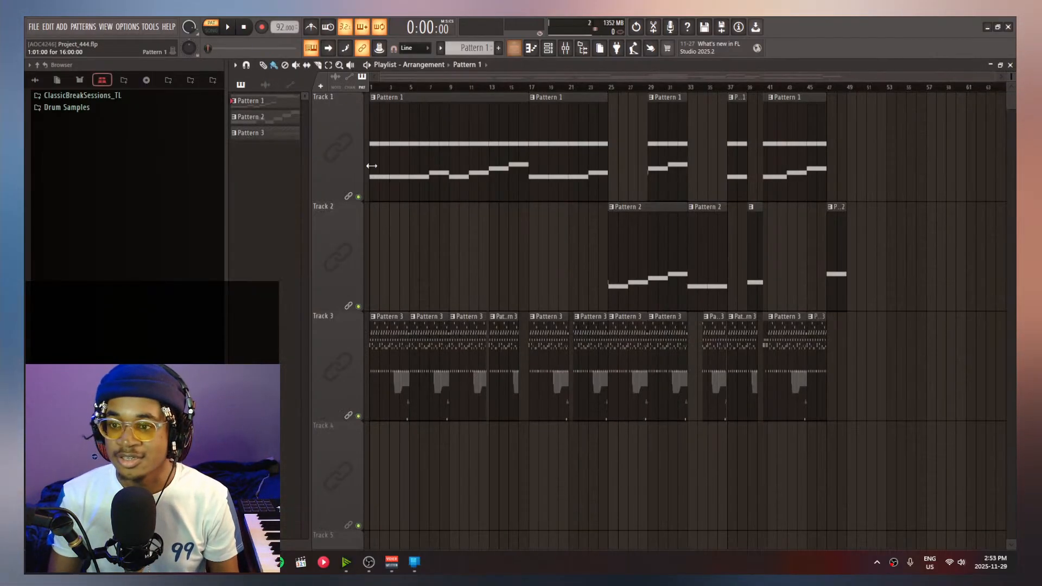
scroll(488, 271, "up", 3)
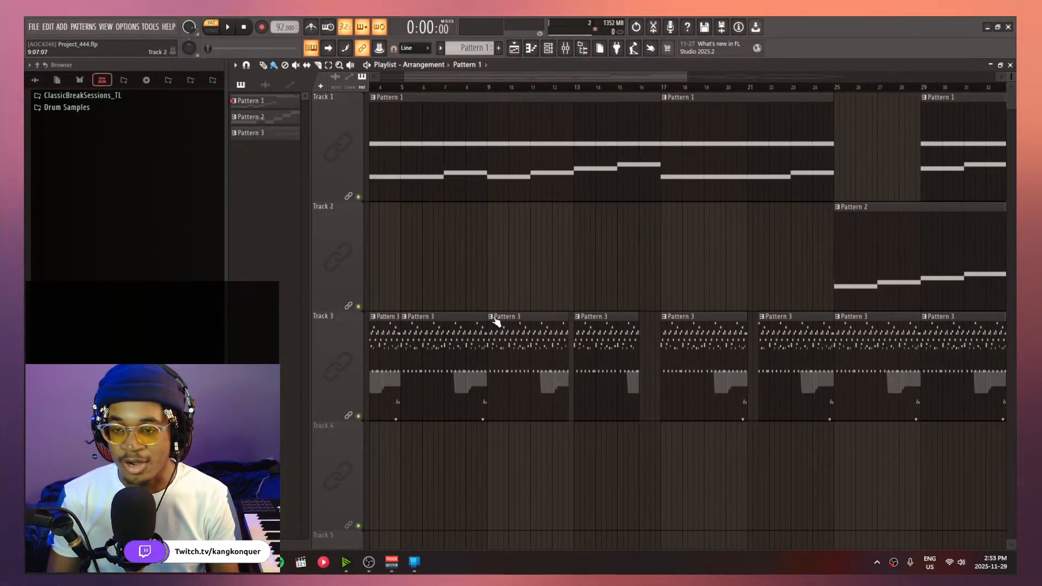
scroll(495, 320, "down", 3)
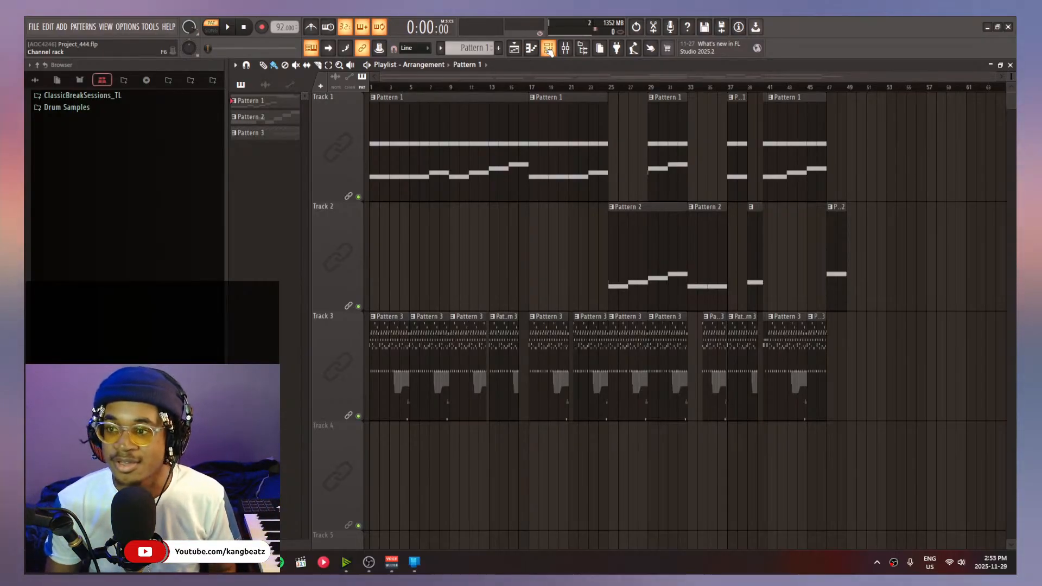
Reopen the Untitled project - 2025-Nov-27_2 slicer and audition its Marker #10, #6, #3, #2 and #1 slices
left_click(548, 49)
left_click(307, 120)
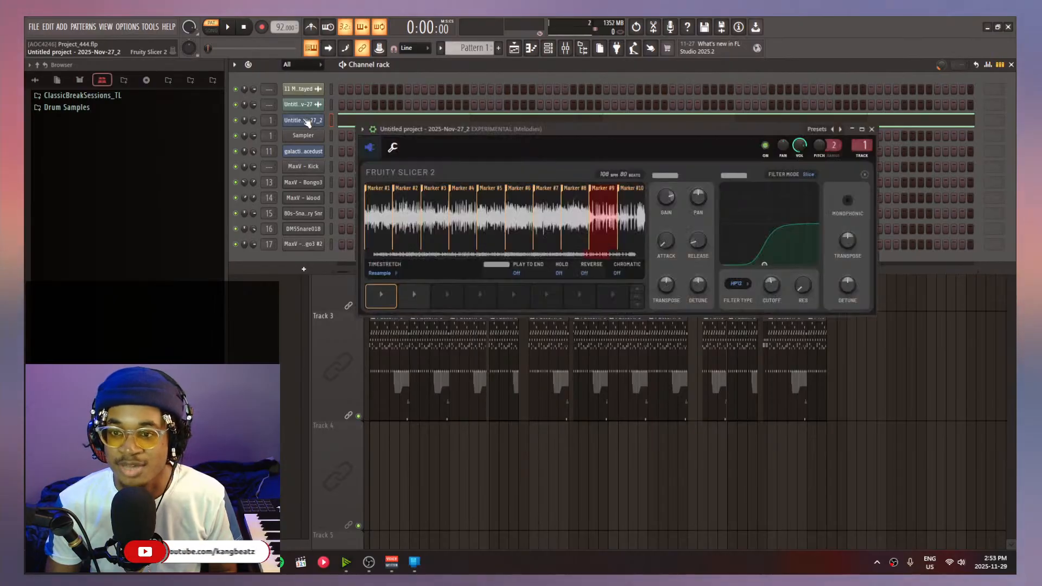
mouse_move(461, 133)
left_mouse_down()
mouse_move(476, 99)
mouse_move(468, 114)
left_mouse_up()
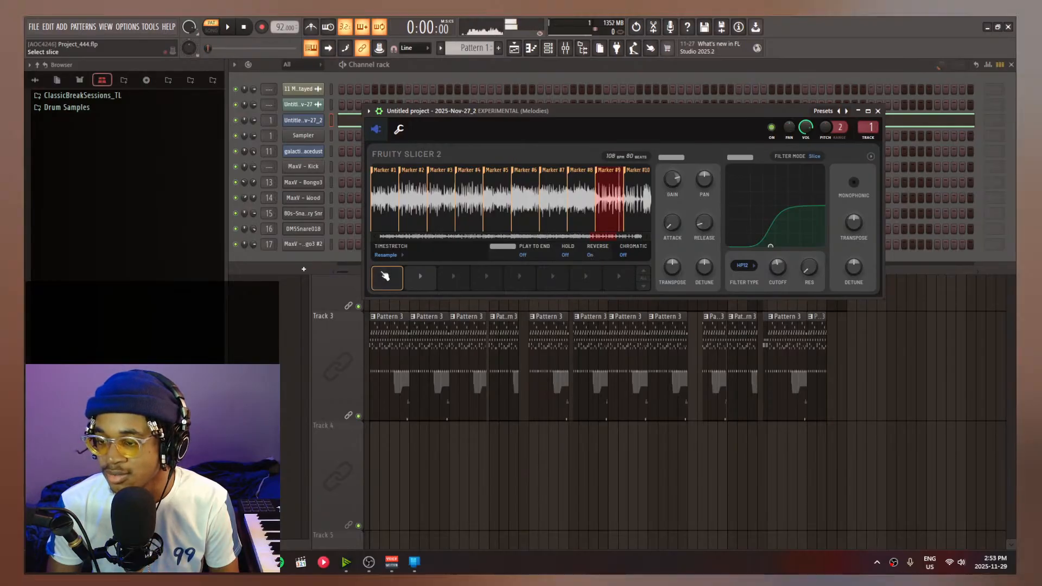
left_click(413, 276)
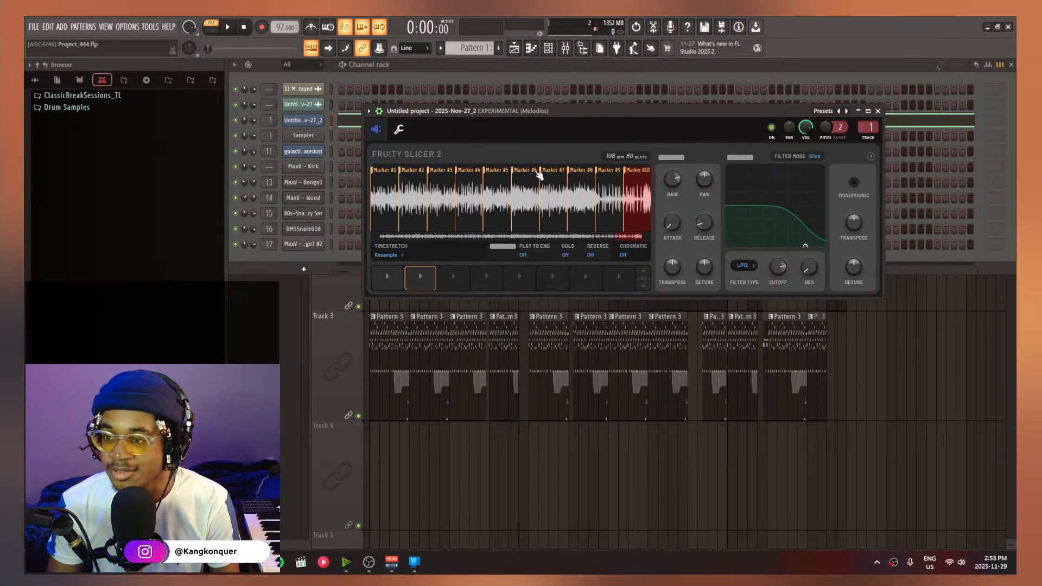
left_click(513, 190)
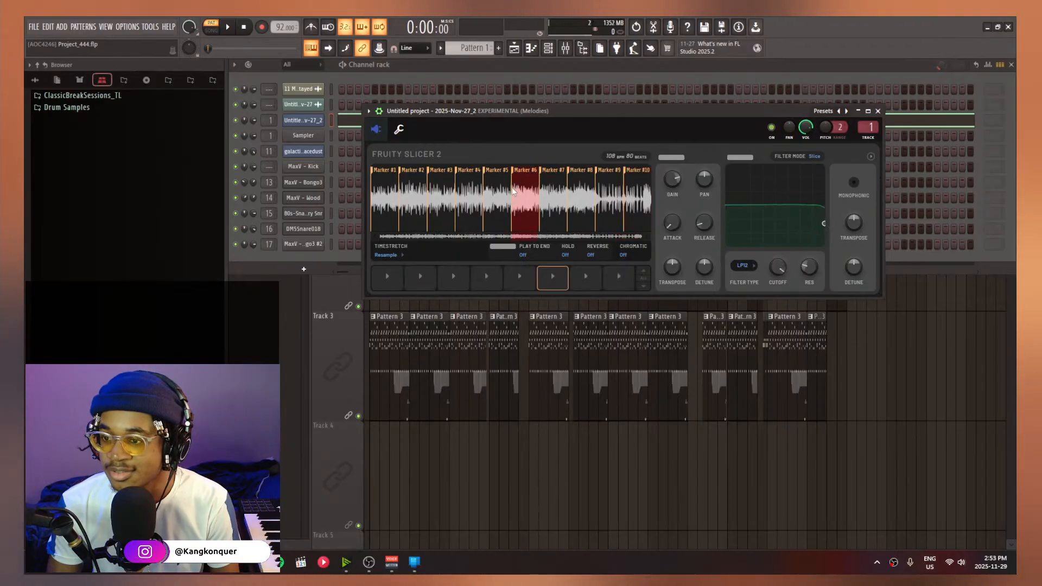
left_click(552, 279)
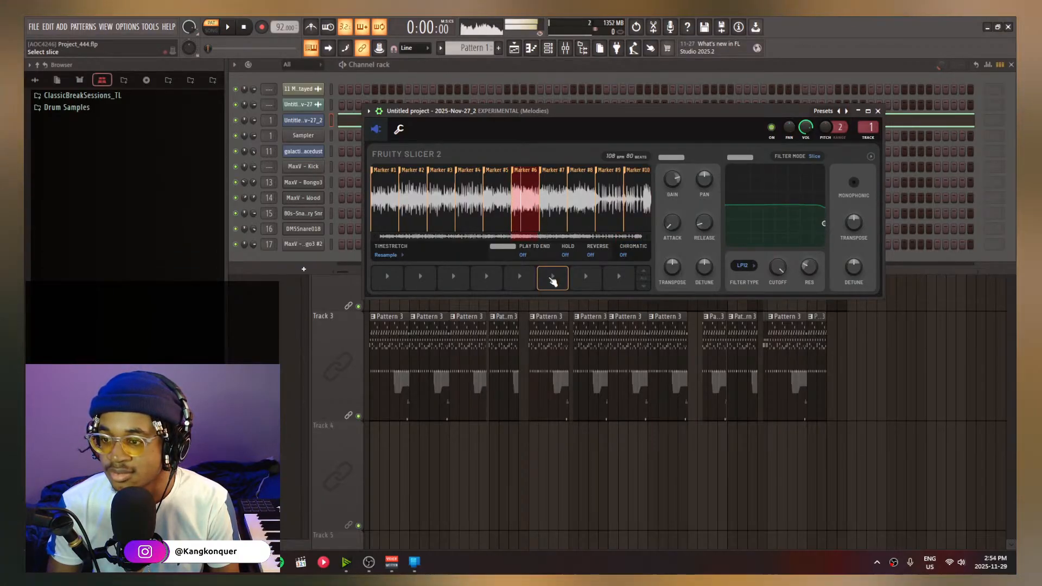
left_click(453, 287)
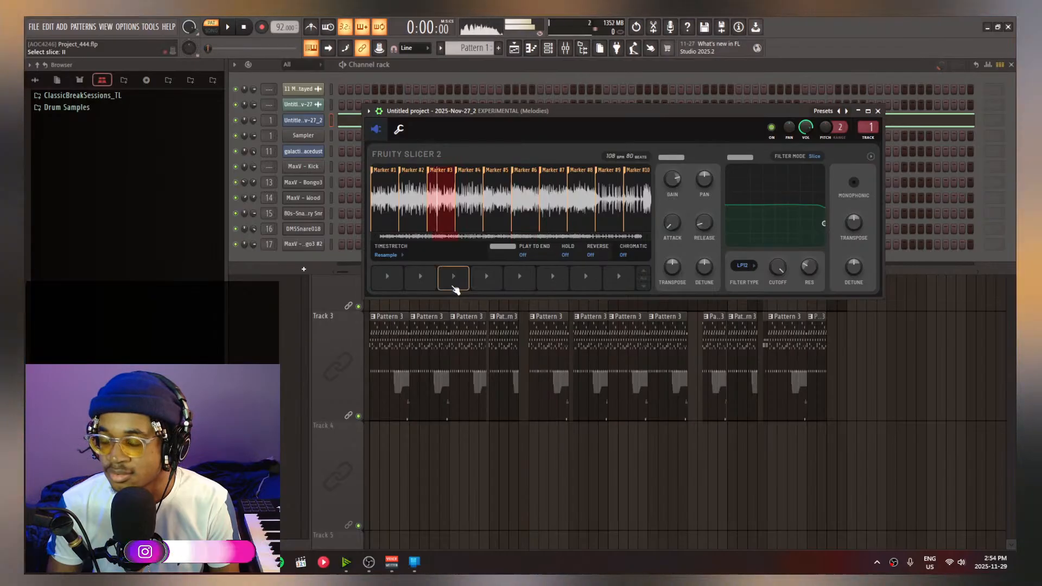
left_click(431, 287)
left_click(401, 286)
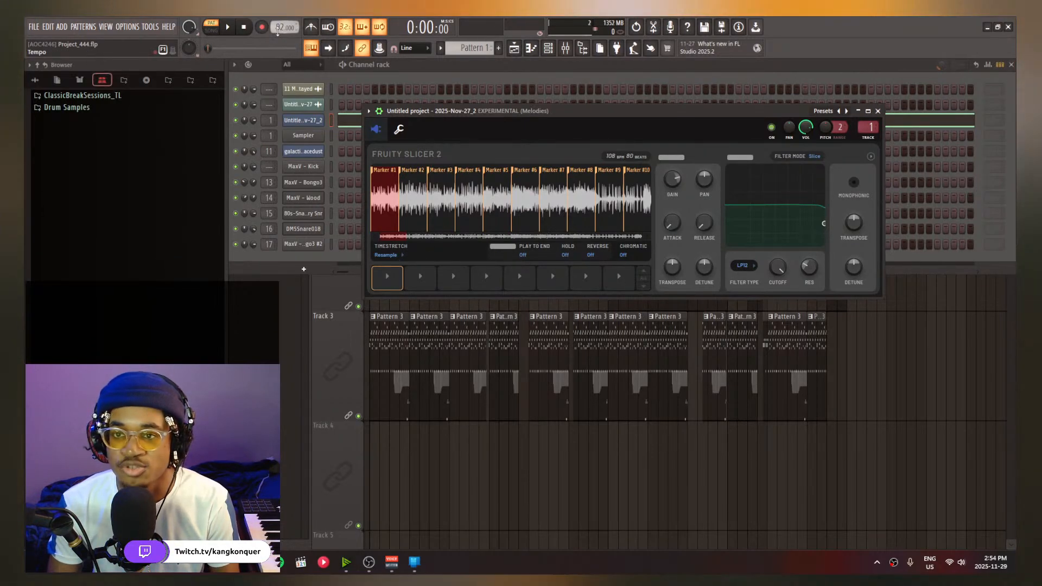
Play Pattern 1 and raise the project tempo to 121 BPM, declining to restretch all channels
left_click(230, 28)
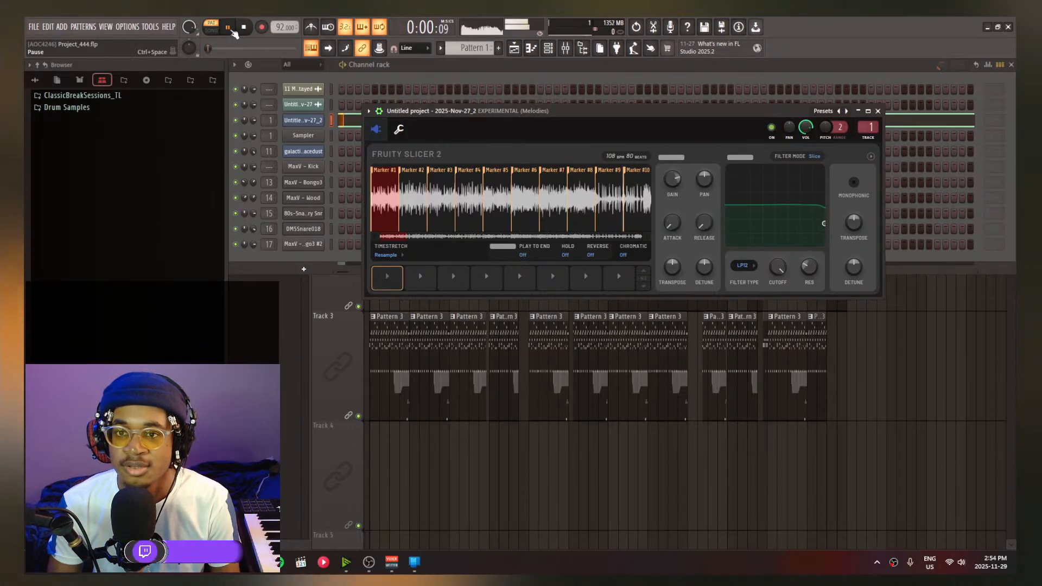
left_click_drag(292, 30, 276, 12)
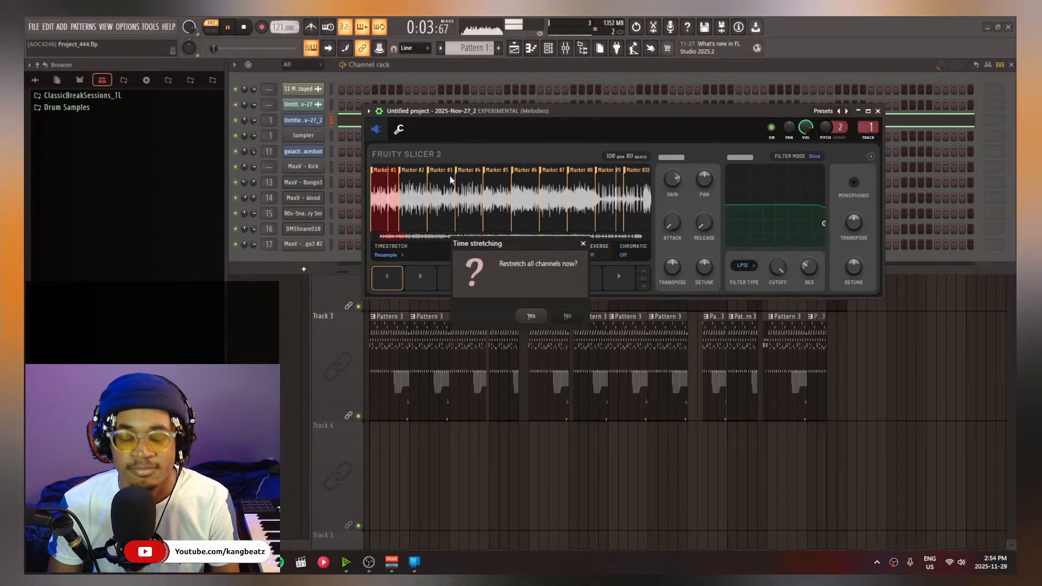
left_click(570, 314)
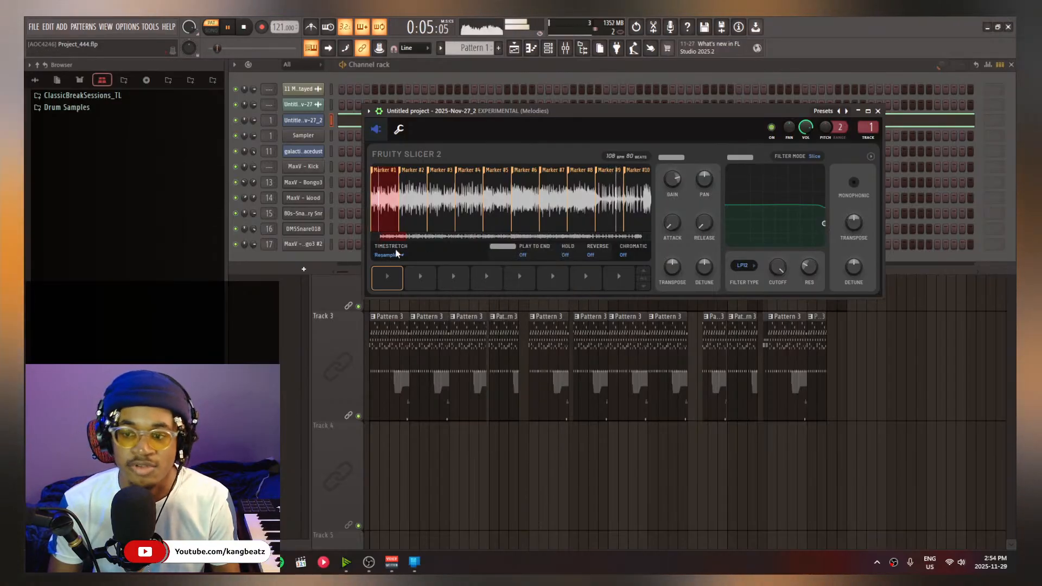
Open the melody channel's piano roll and detach the slicer window so it stays visible over the notes
left_click_drag(457, 125, 530, 225)
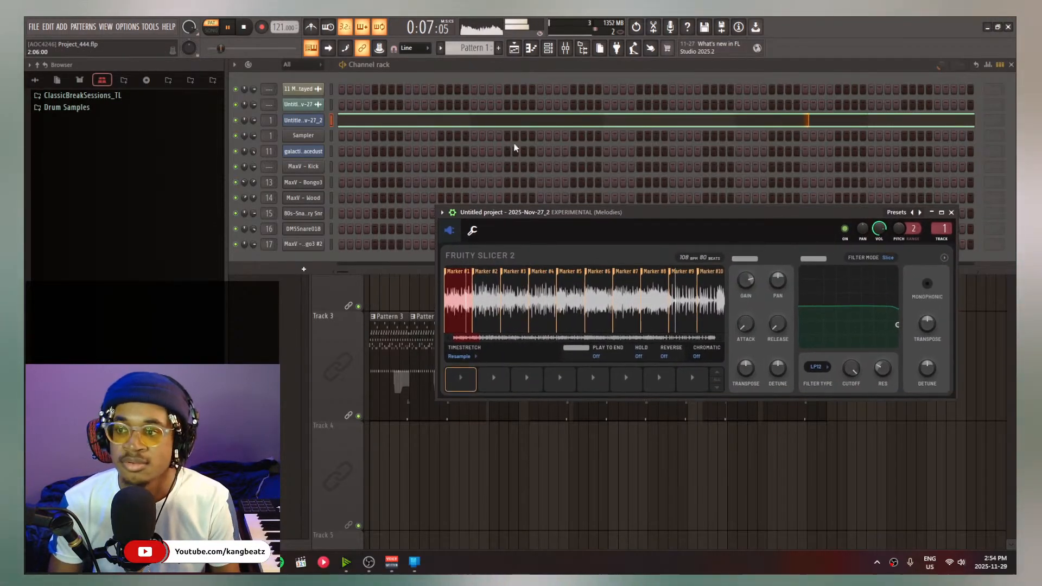
left_click(510, 125)
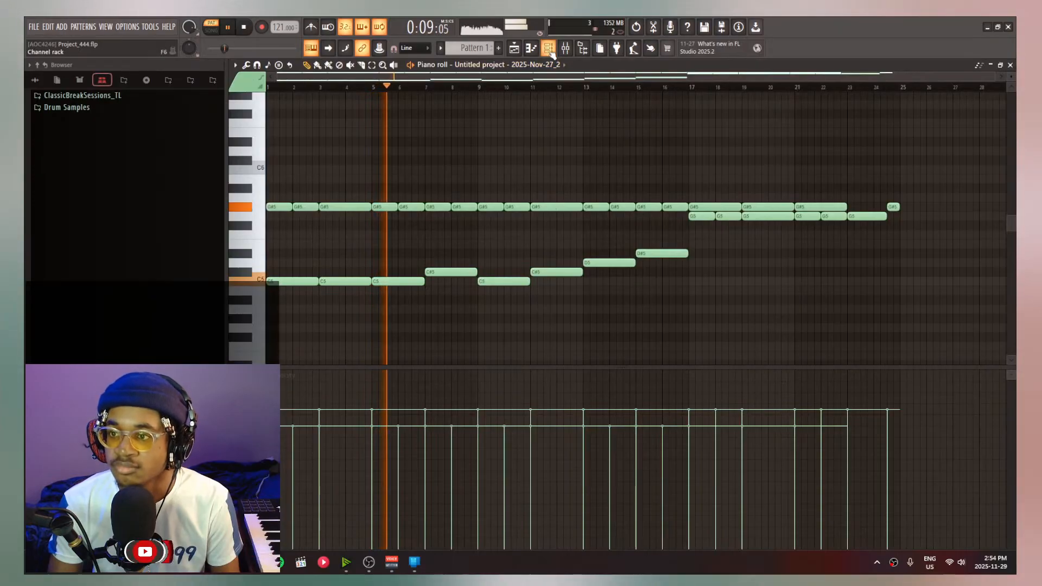
left_click(548, 49)
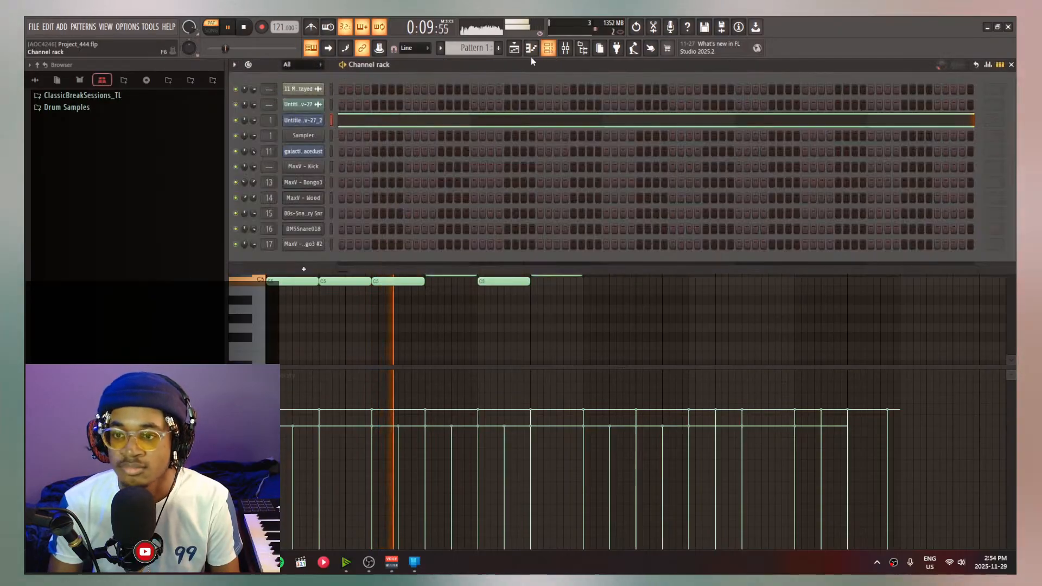
left_click(323, 121)
left_click(441, 212)
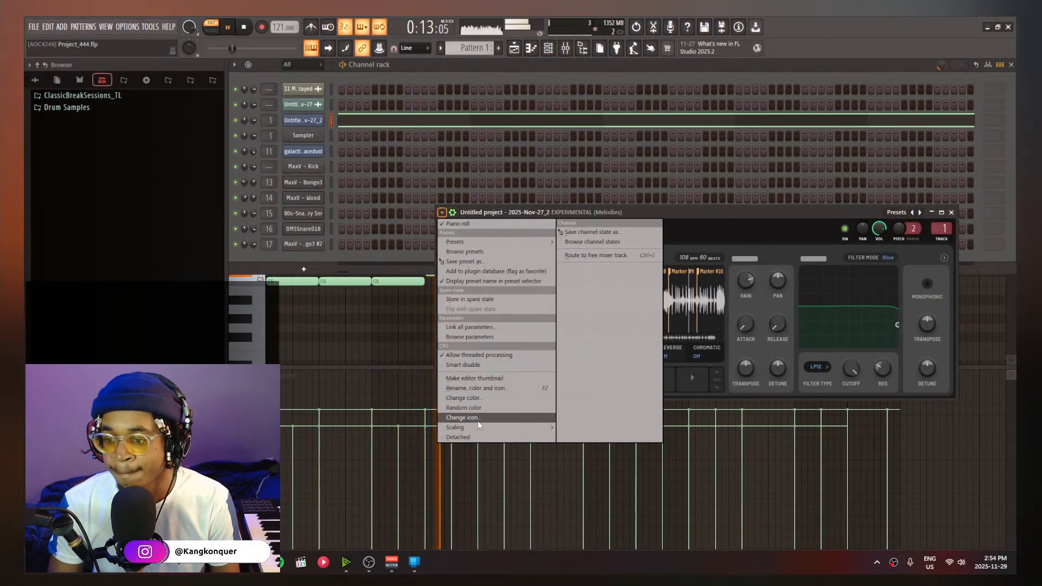
left_click(465, 438)
left_click_drag(532, 220, 624, 43)
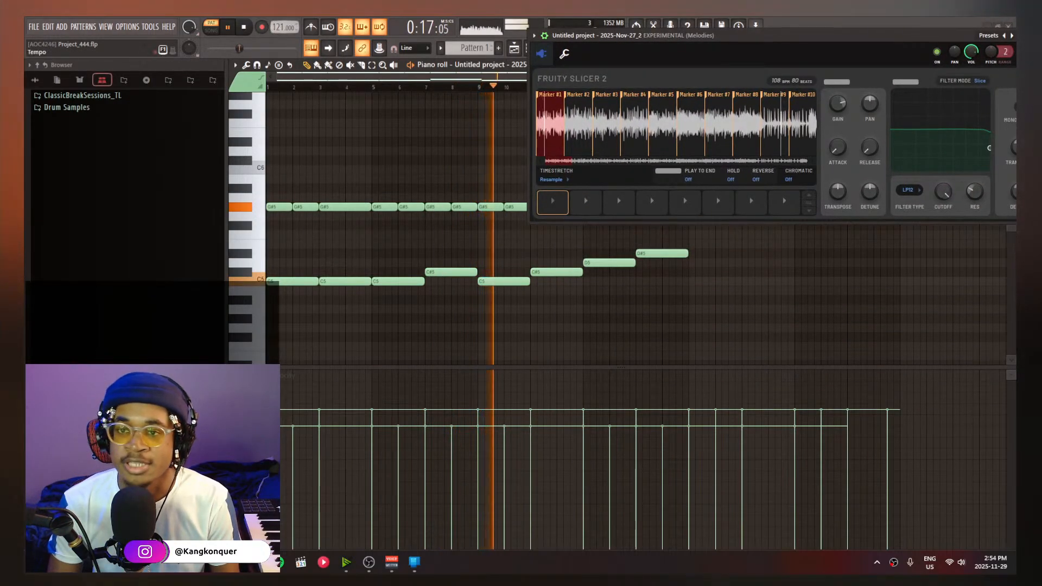
Lower the tempo to 64 BPM without restretching the channels and set the slicer's time stretch mode to Stretch
left_click_drag(280, 27, 280, 58)
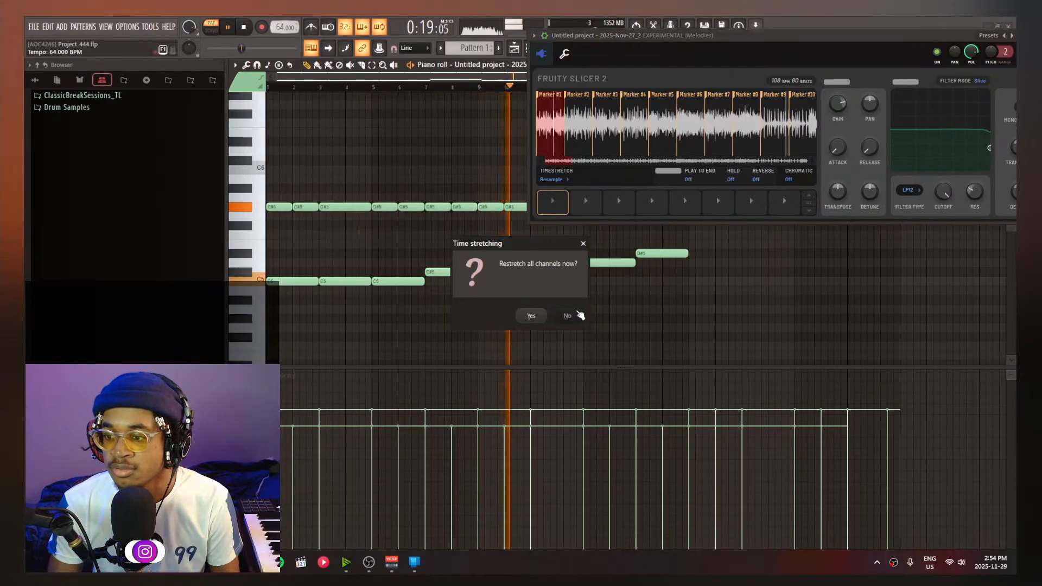
left_click(578, 314)
left_click(551, 180)
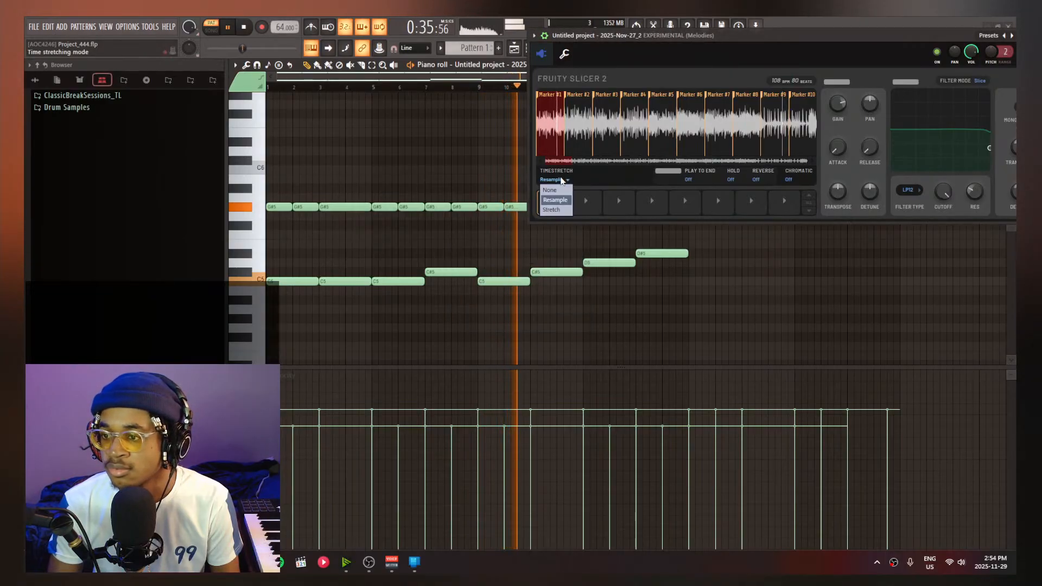
left_click(563, 209)
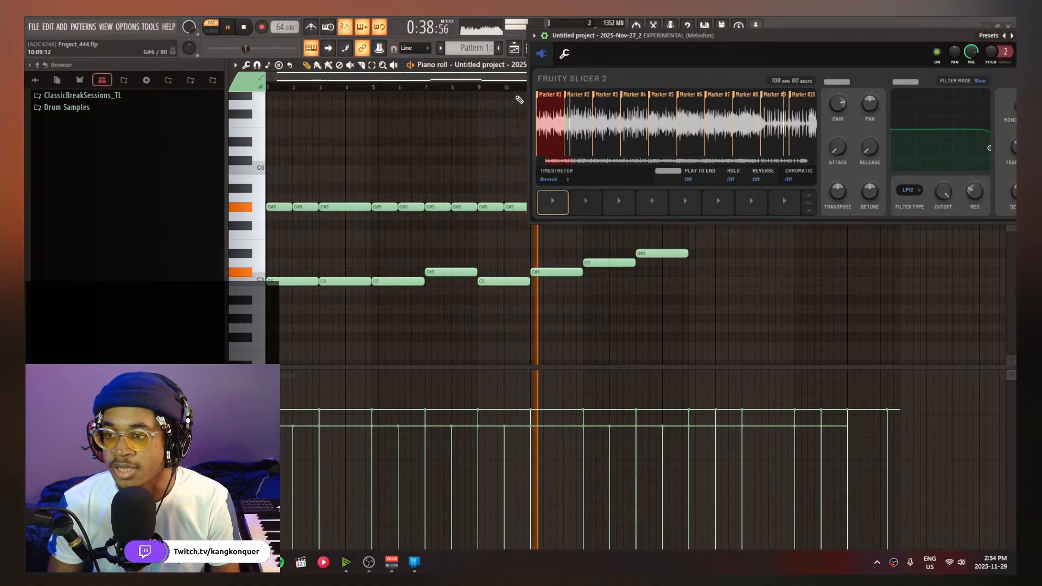
Return the tempo to 92 BPM and the slicer's time stretch mode to Resample, declining to restretch all channels
left_click_drag(281, 28, 281, 13)
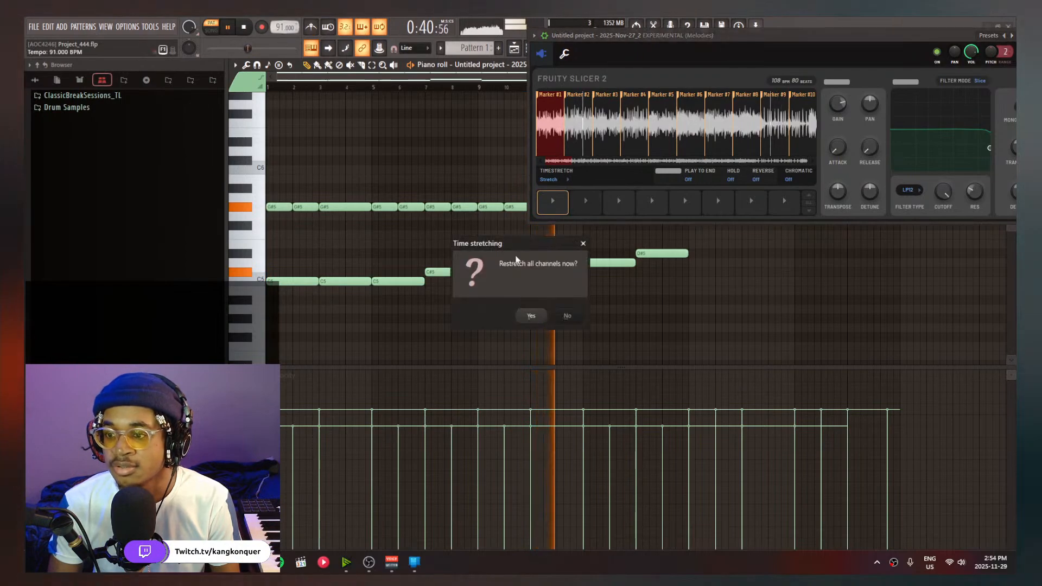
left_click(569, 315)
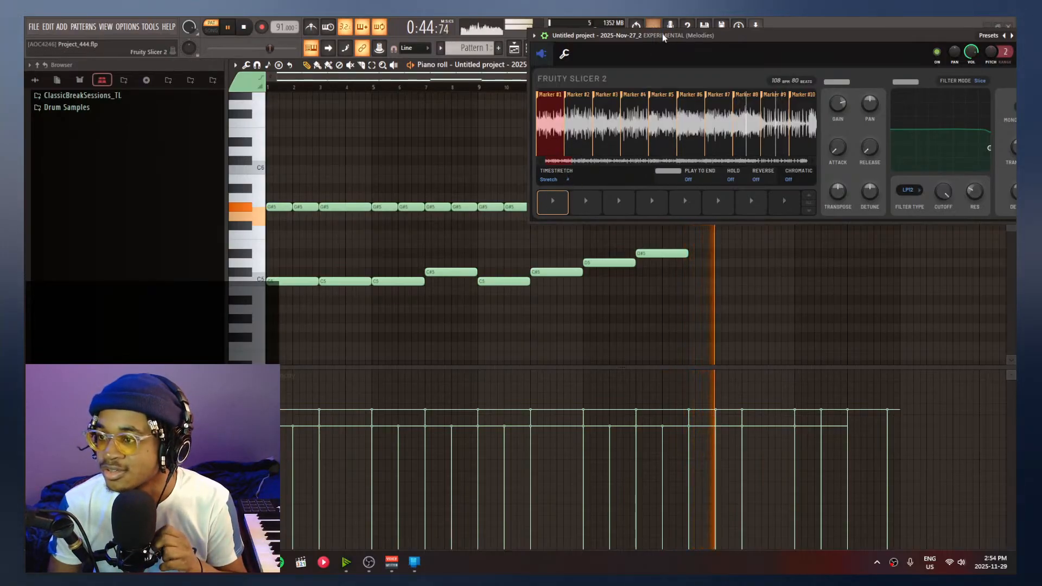
left_click_drag(662, 34, 547, 144)
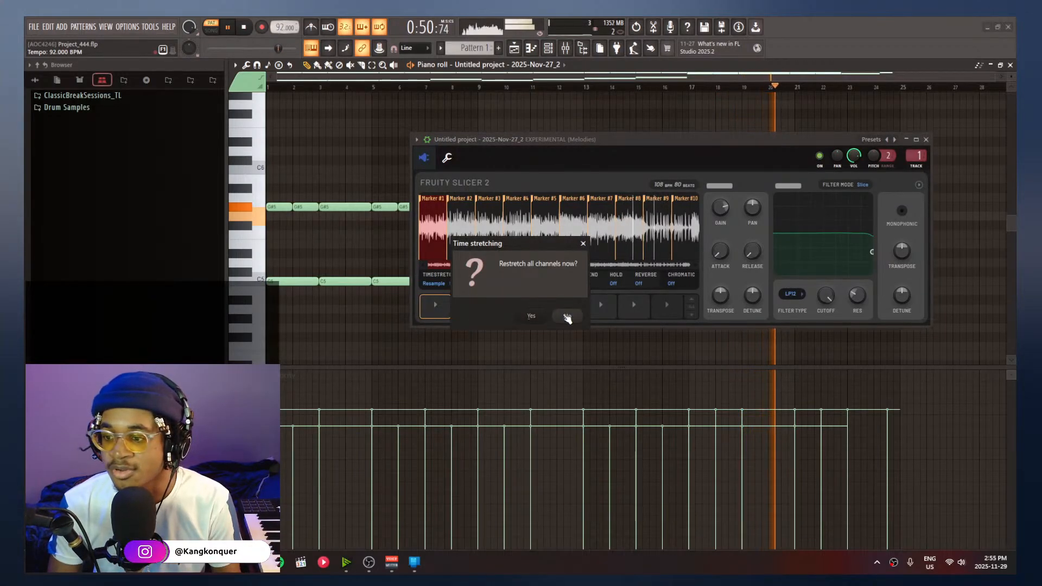
left_click(567, 317)
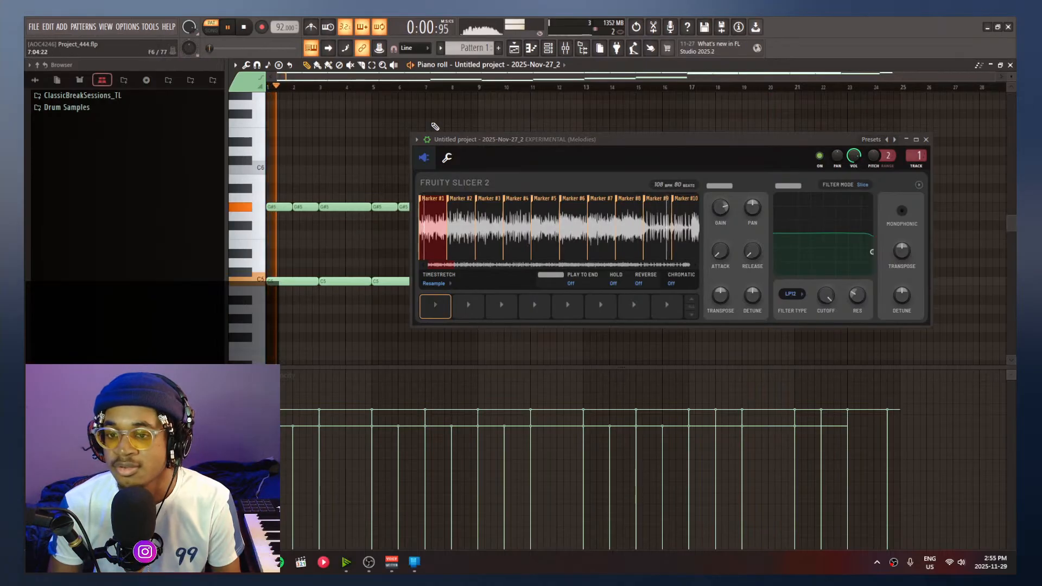
Play the arrangement in song mode with the mixer shown and select the slicer's Marker #9 slice
left_click(212, 31)
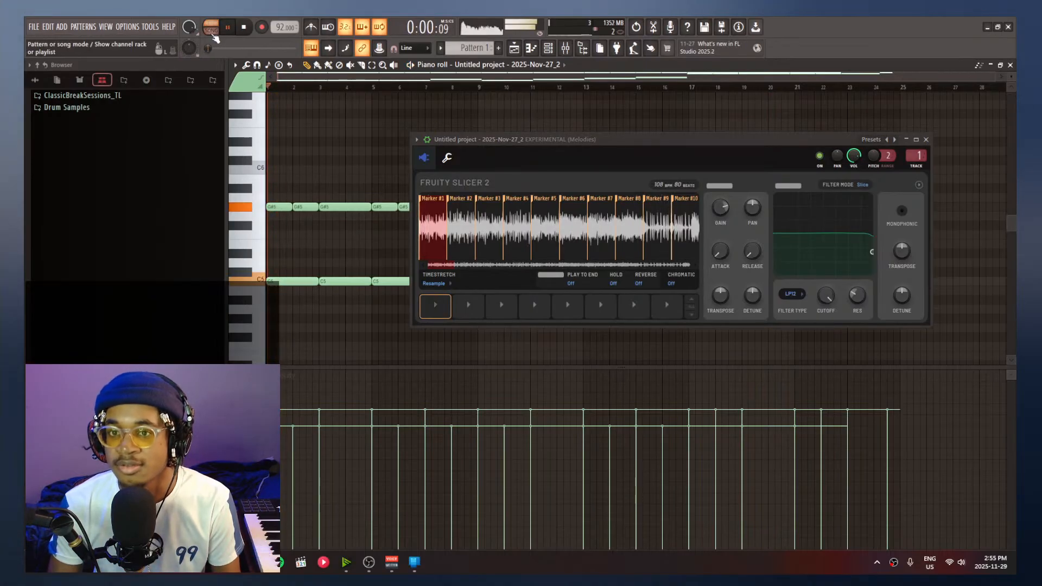
left_click(565, 49)
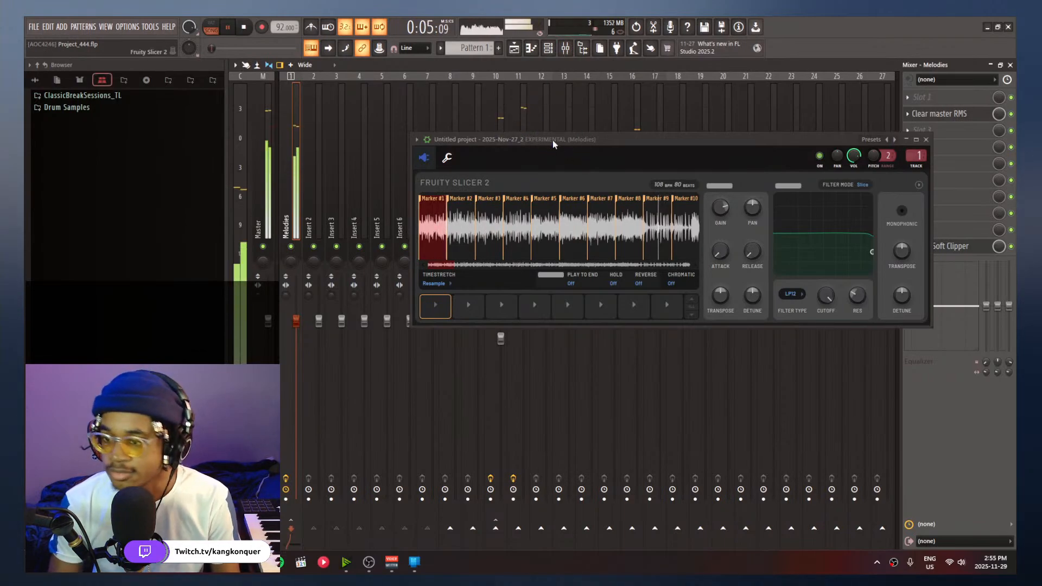
left_click(655, 211)
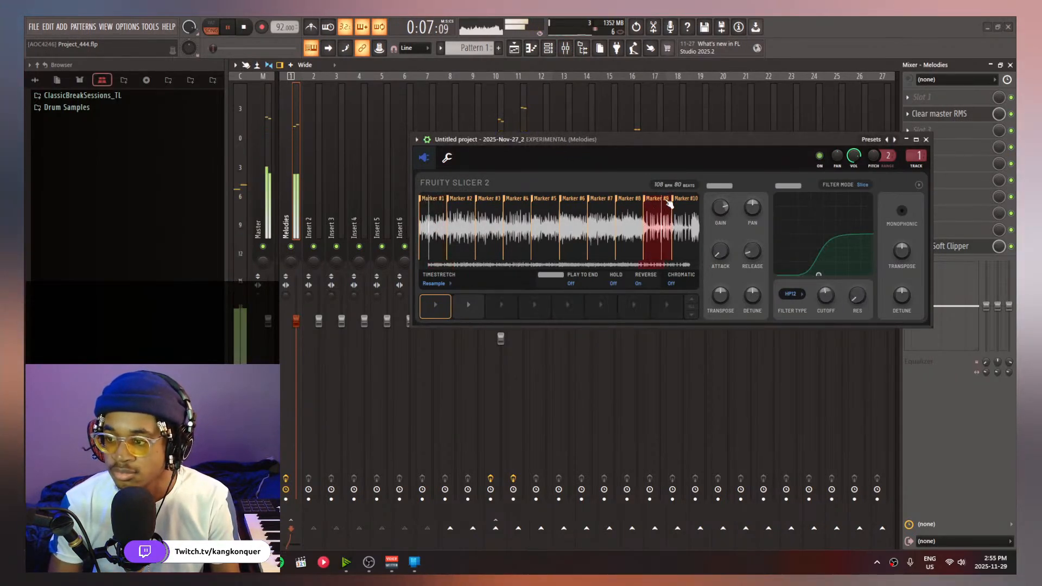
Switch to Pattern 3 and open the piano roll of the galacticforceband-spacedust slicer channel
left_click(548, 54)
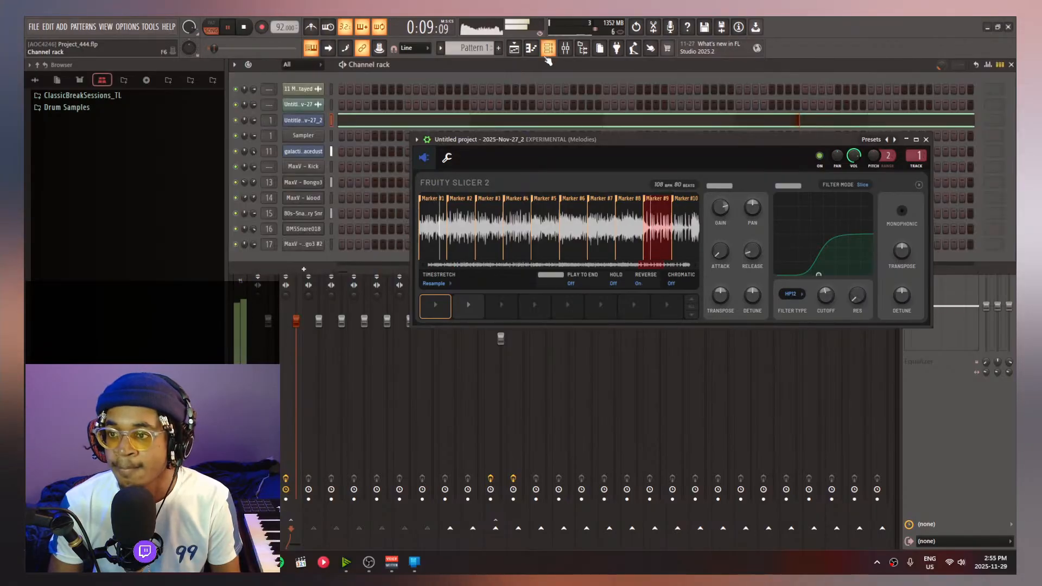
left_click(323, 154)
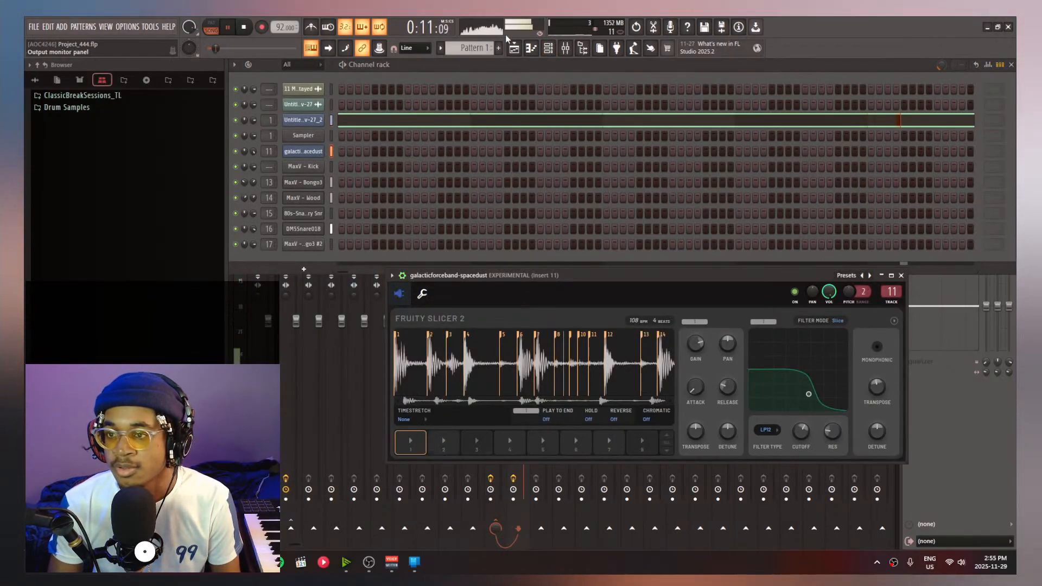
scroll(485, 47, "down", 1)
scroll(483, 49, "down", 1)
left_click(446, 154)
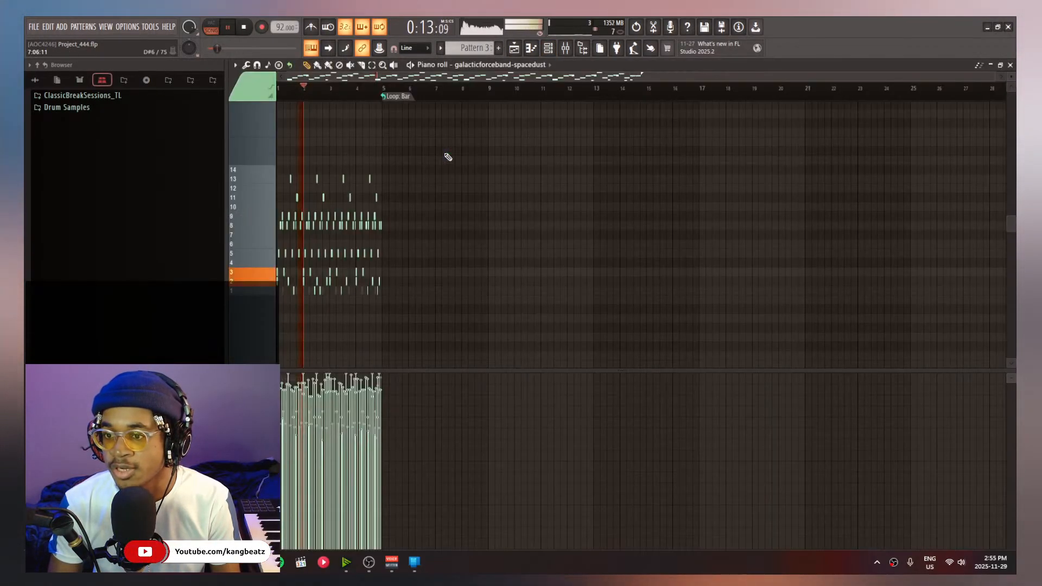
Examine the slice notes of Pattern 3 in the piano roll during playback, and stop playback
scroll(356, 267, "up", 8)
left_click_drag(613, 328, 714, 347)
scroll(714, 348, "down", 4)
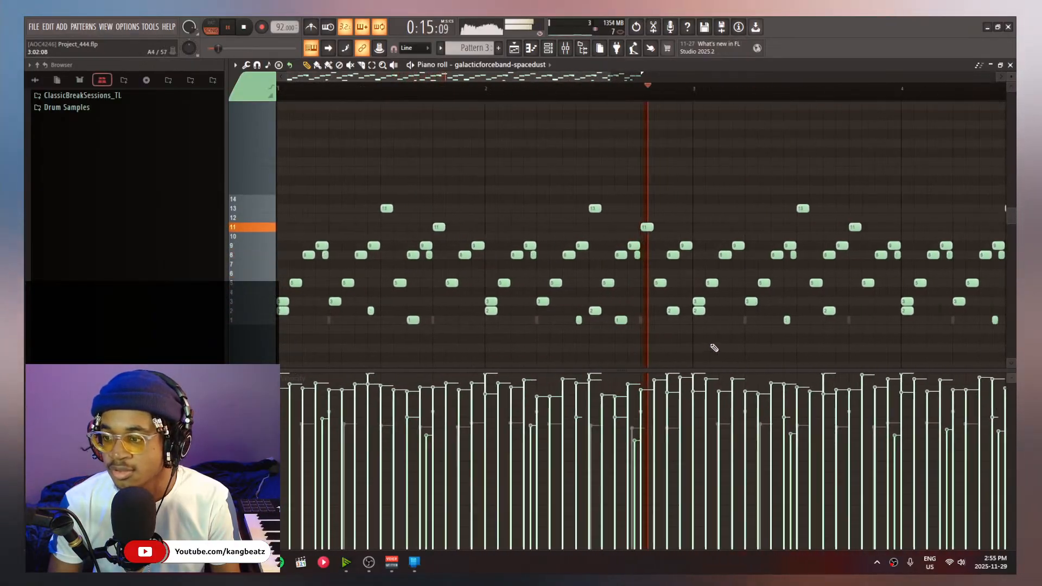
key("space")
Open the slicer of the galacticforceband-spacedust channel and audition slices 1, 4 and 3
left_click(554, 49)
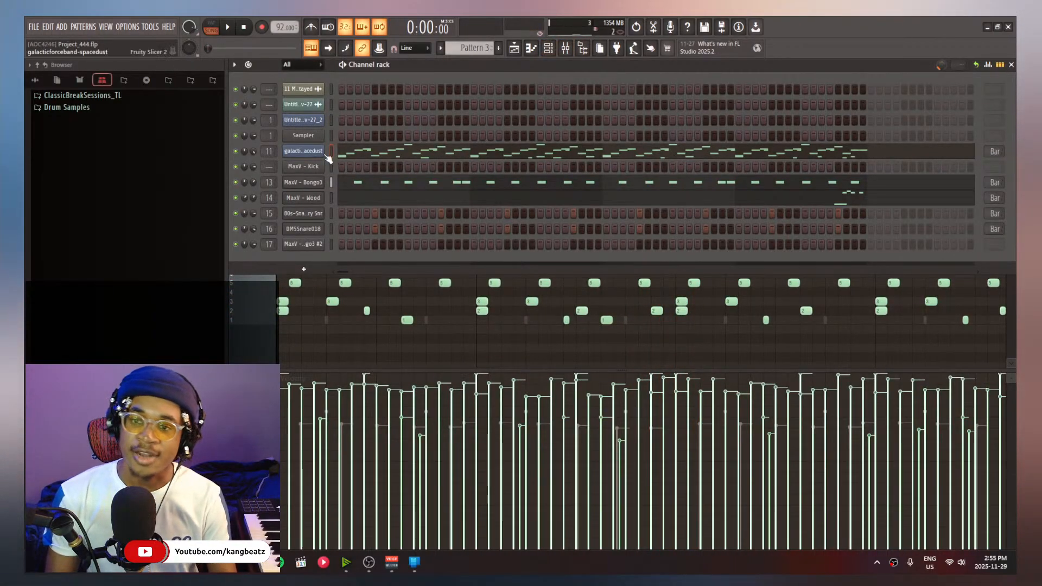
left_click(321, 152)
left_click_drag(532, 278, 463, 196)
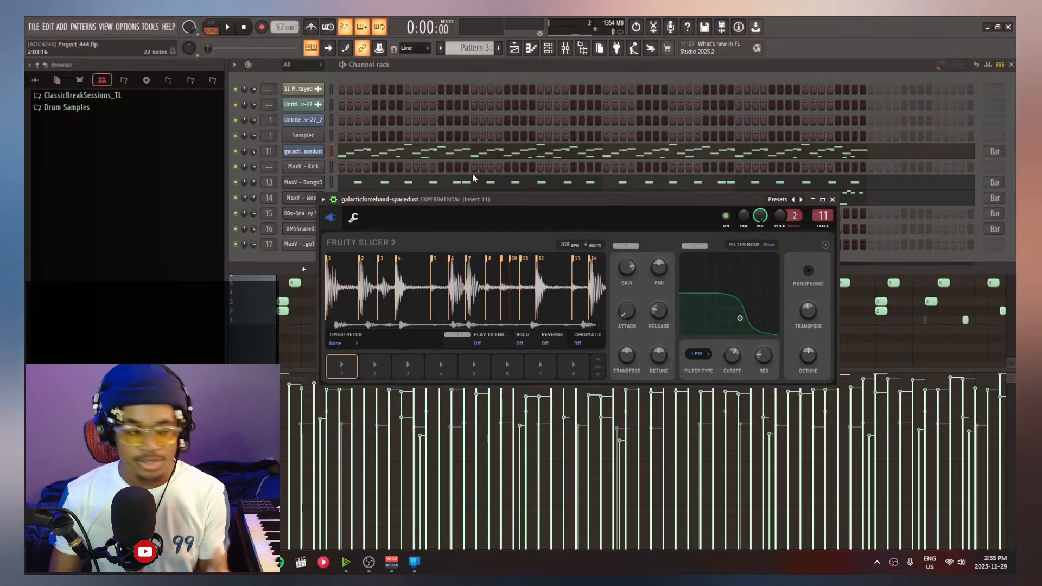
left_click(350, 293)
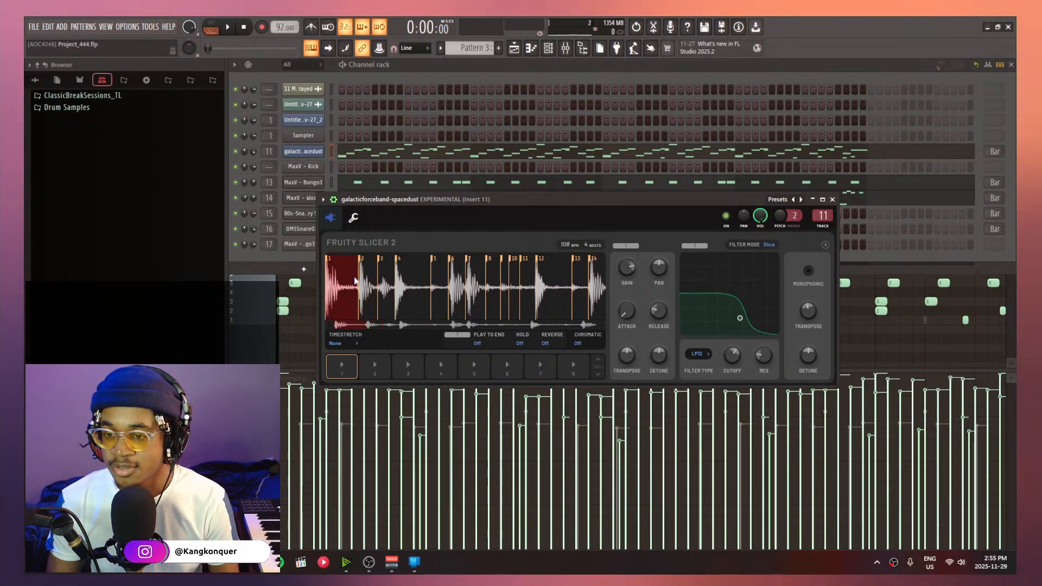
left_click(406, 296)
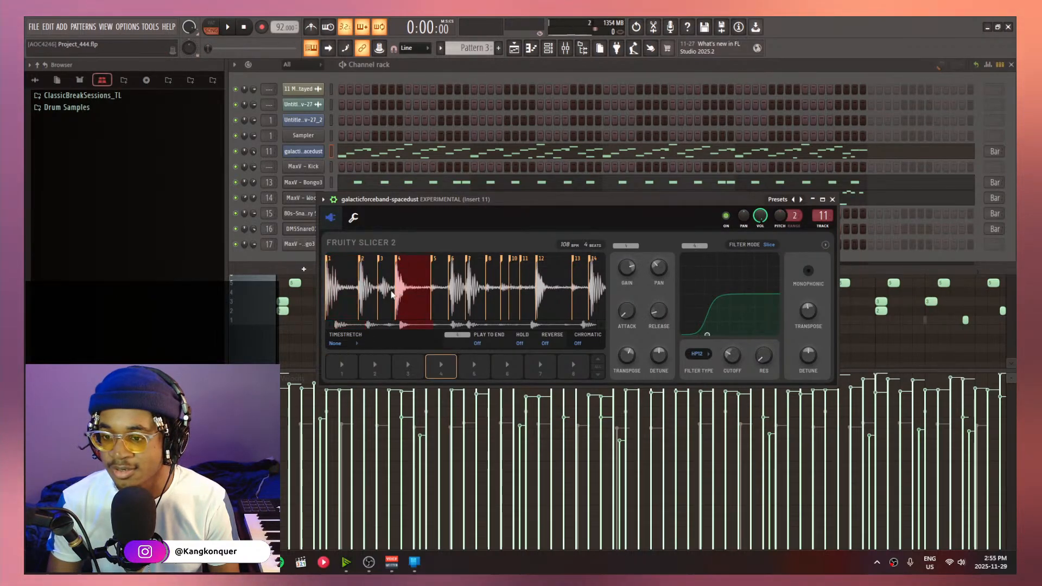
left_click(386, 290)
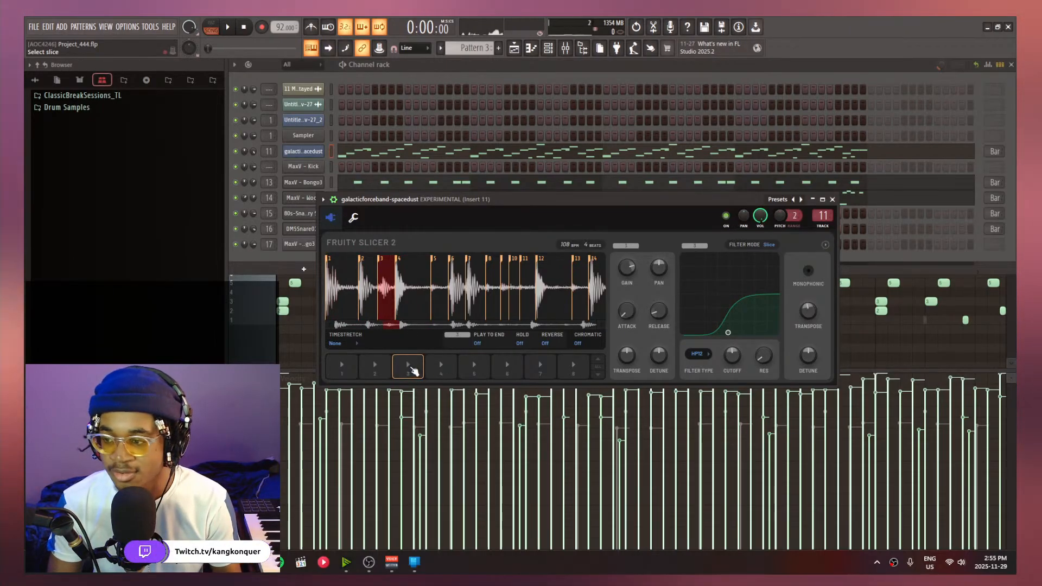
Sweep the high-pass filter cutoff of slice 3 down and back up, and audition the slice
left_click_drag(732, 353, 733, 379)
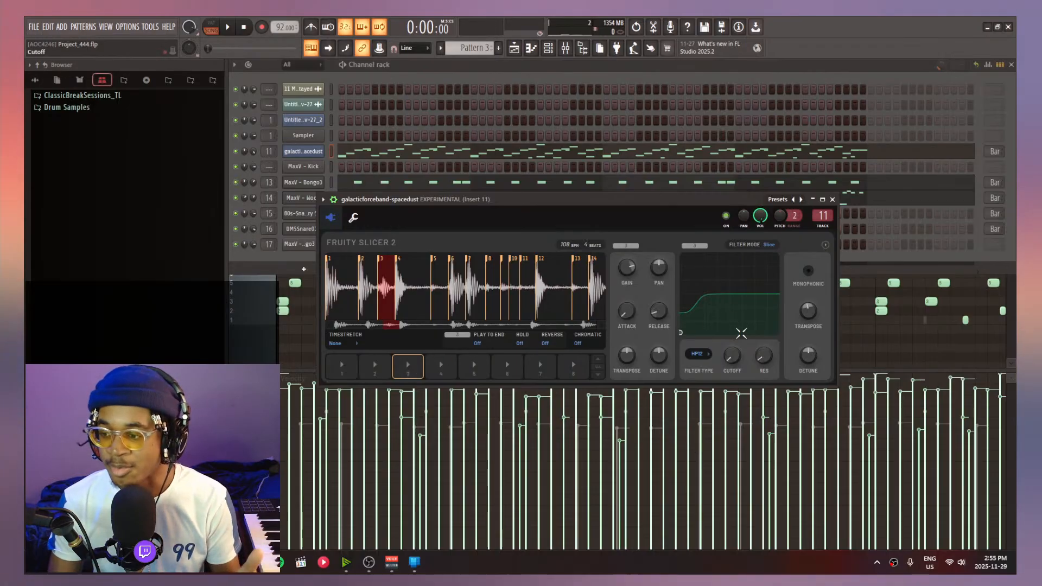
left_click_drag(732, 356, 733, 301)
left_click(418, 368)
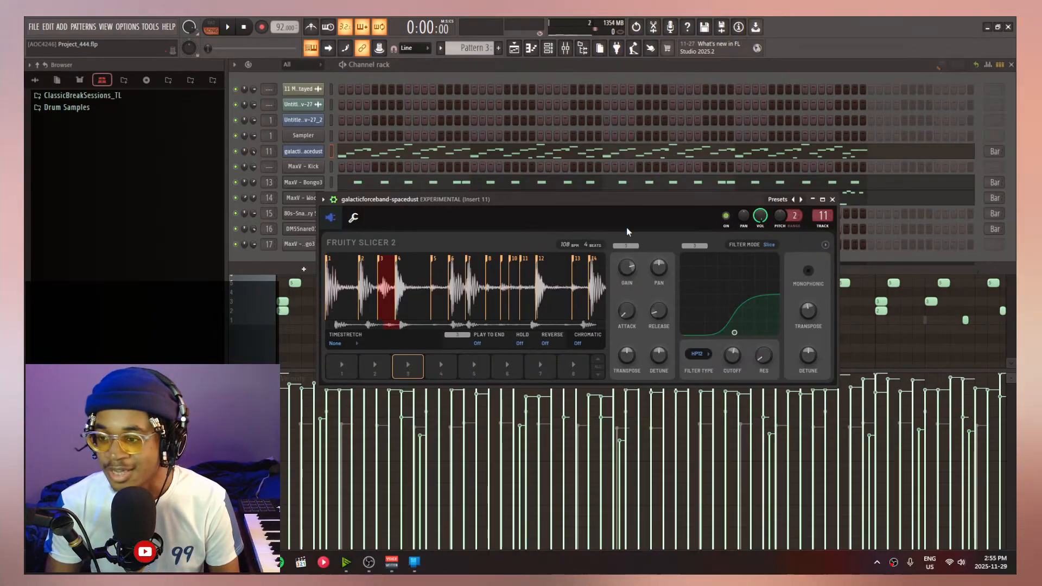
Move the slicer window higher over the channel rack and audition slices 5 and 6
left_click_drag(553, 200, 549, 165)
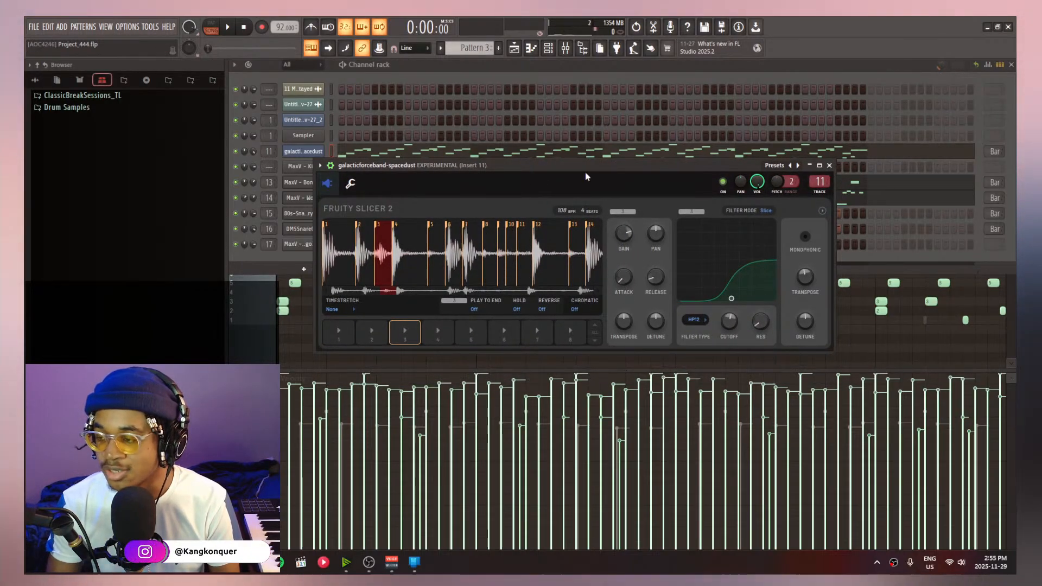
left_click_drag(577, 167, 582, 141)
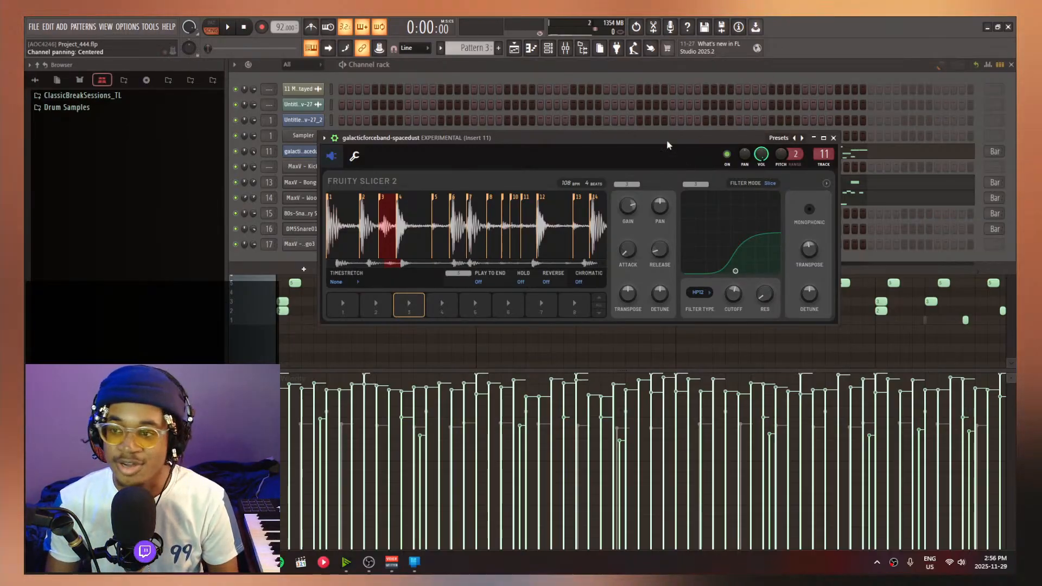
left_click_drag(626, 144, 633, 128)
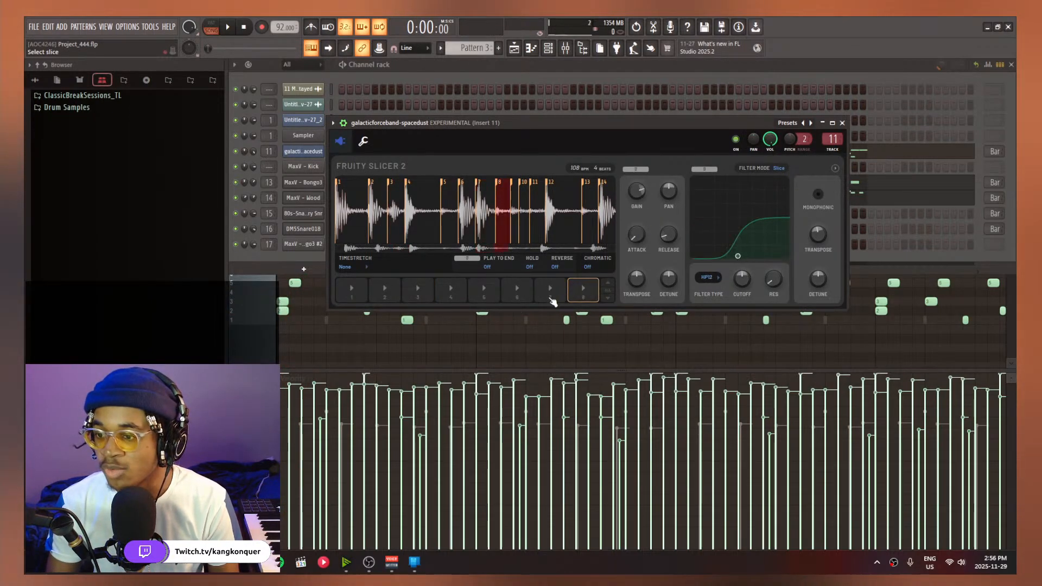
left_click(479, 298)
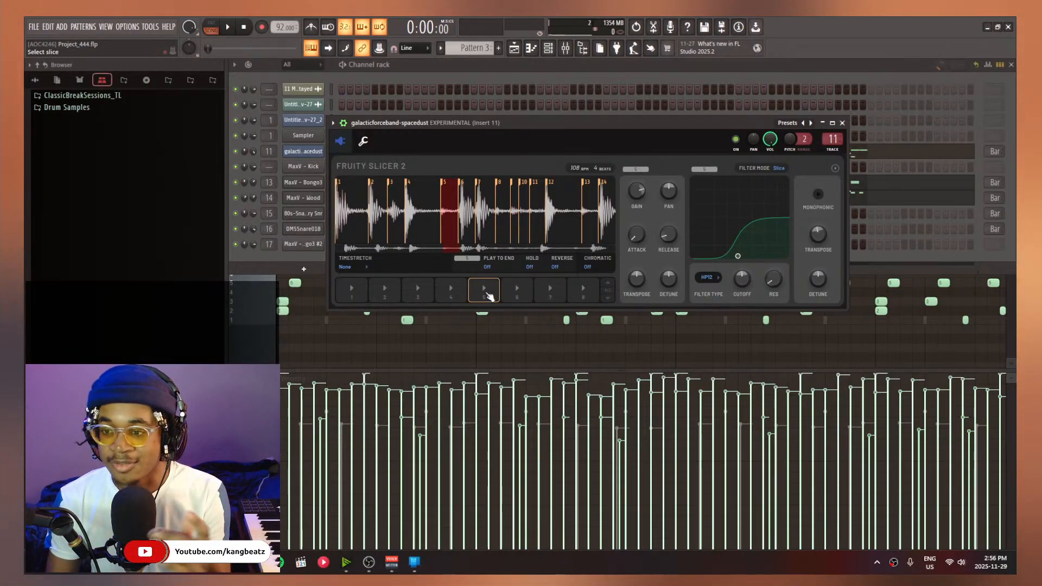
left_click(516, 293)
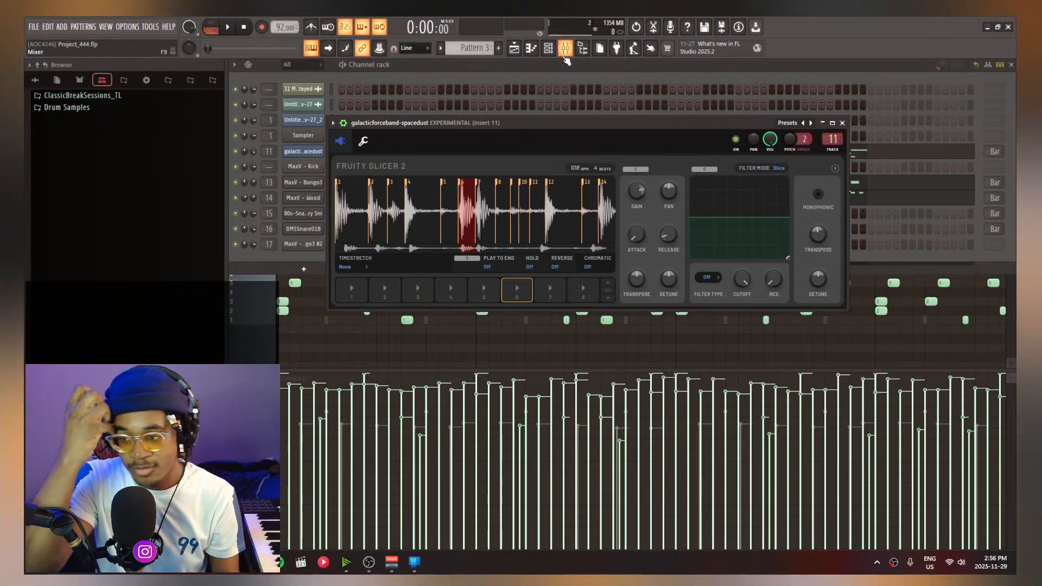
Switch to the empty Pattern 4, return to Pattern 3 and play it in pattern mode
key("F4")
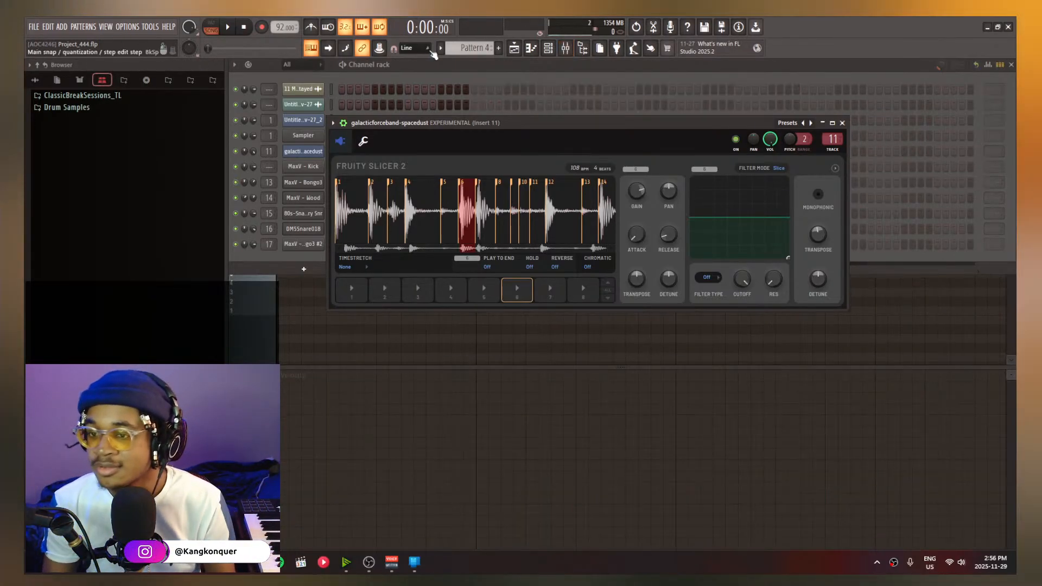
left_click(436, 115)
key("space")
right_click(431, 115)
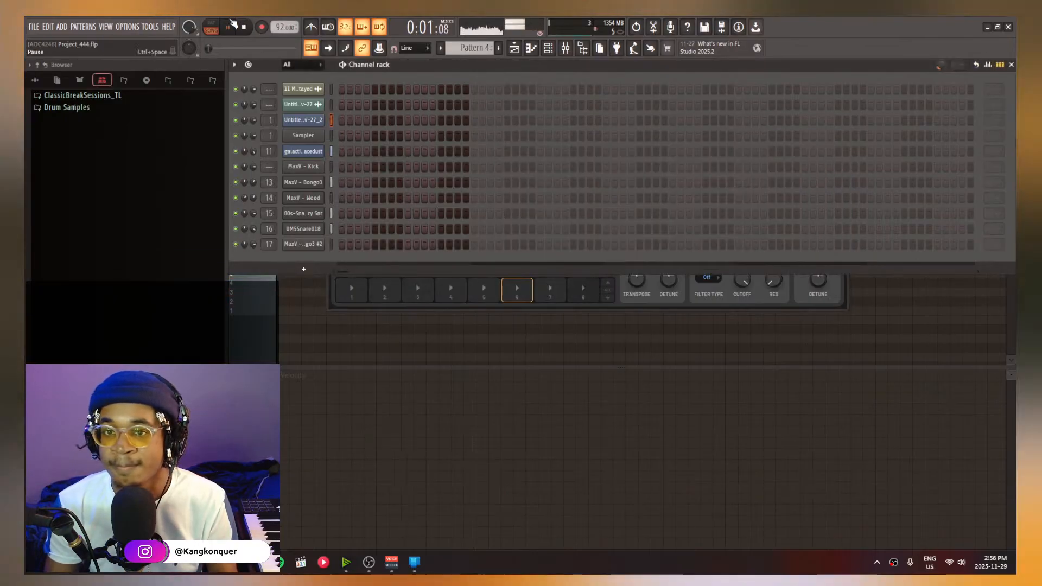
left_click(228, 26)
scroll(455, 48, "down", 1)
key("space")
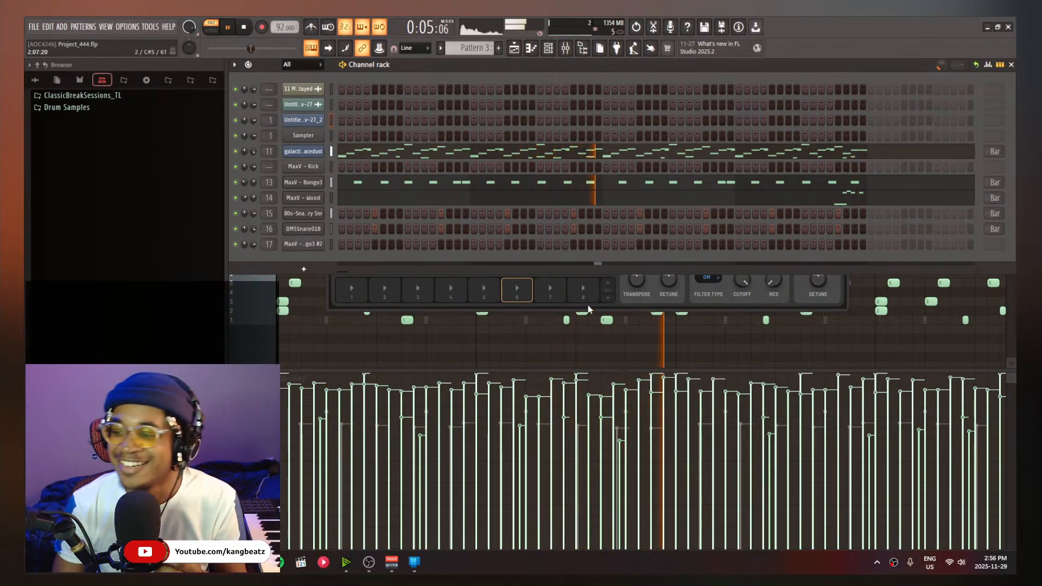
Review the slicer's auto-slicing options and the channel's miscellaneous settings while Pattern 3 plays, and return to the slice view
left_click(513, 290)
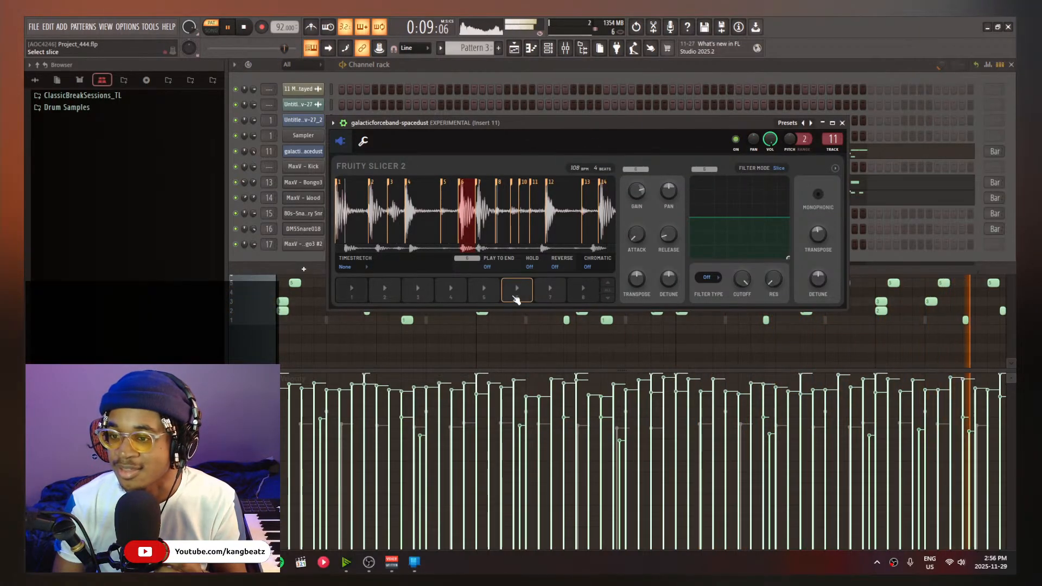
left_click(834, 168)
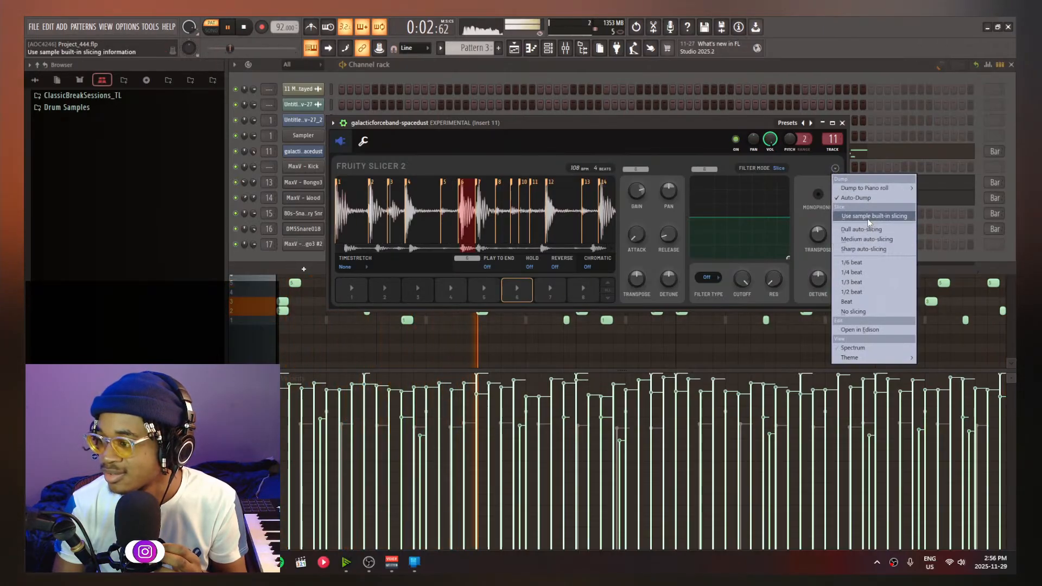
left_click(804, 165)
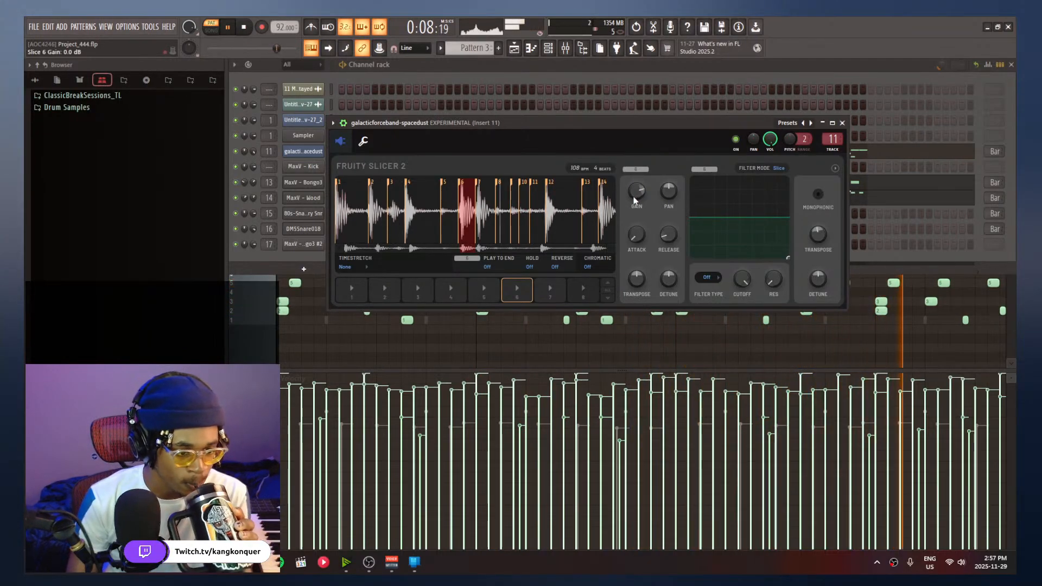
left_click(365, 143)
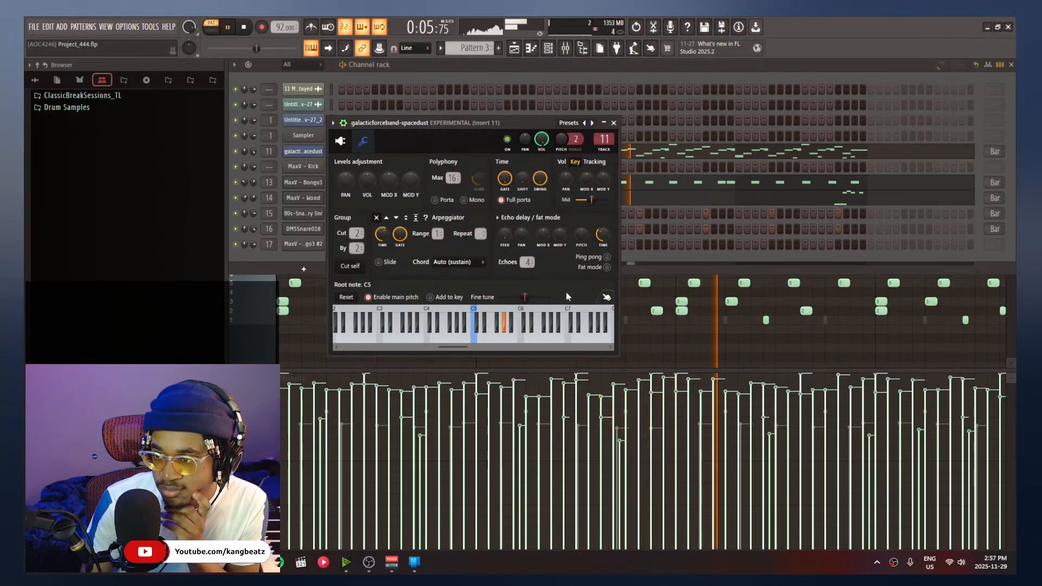
left_click(340, 142)
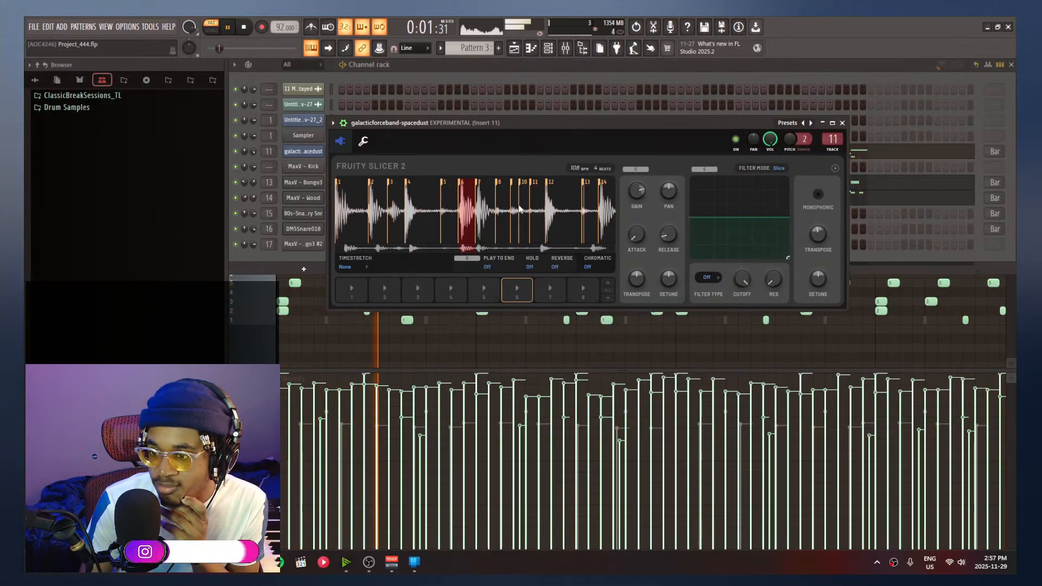
With all slices selected, try the Stretch and Resample time stretch modes on the slicer
left_click(365, 268)
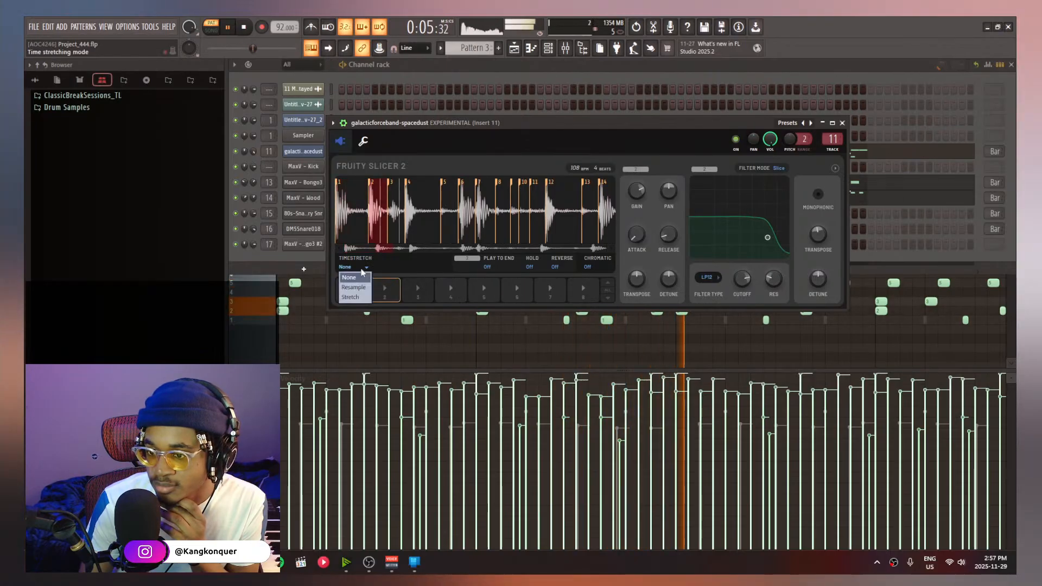
left_click(375, 271)
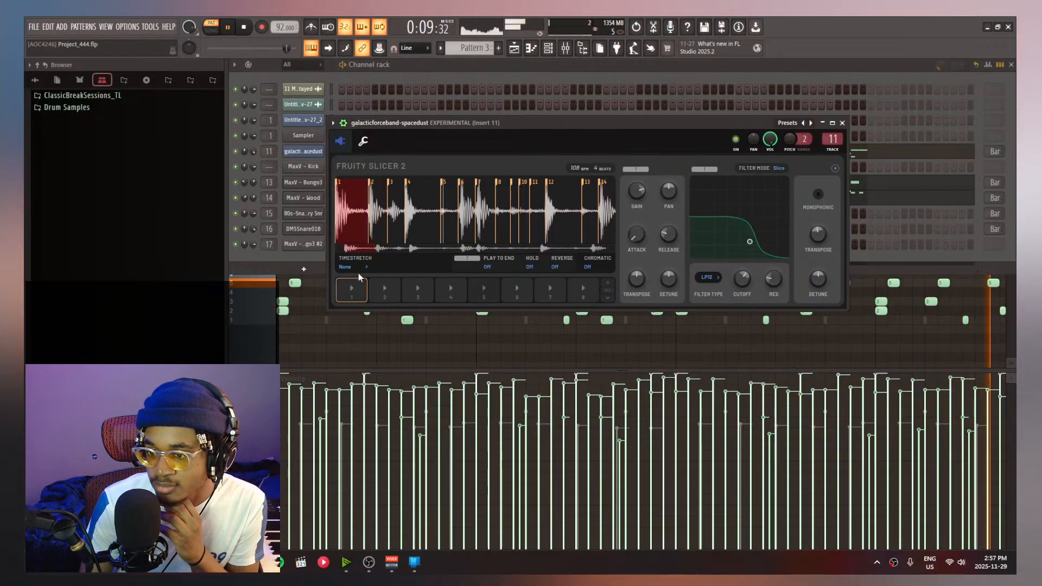
left_click(350, 267)
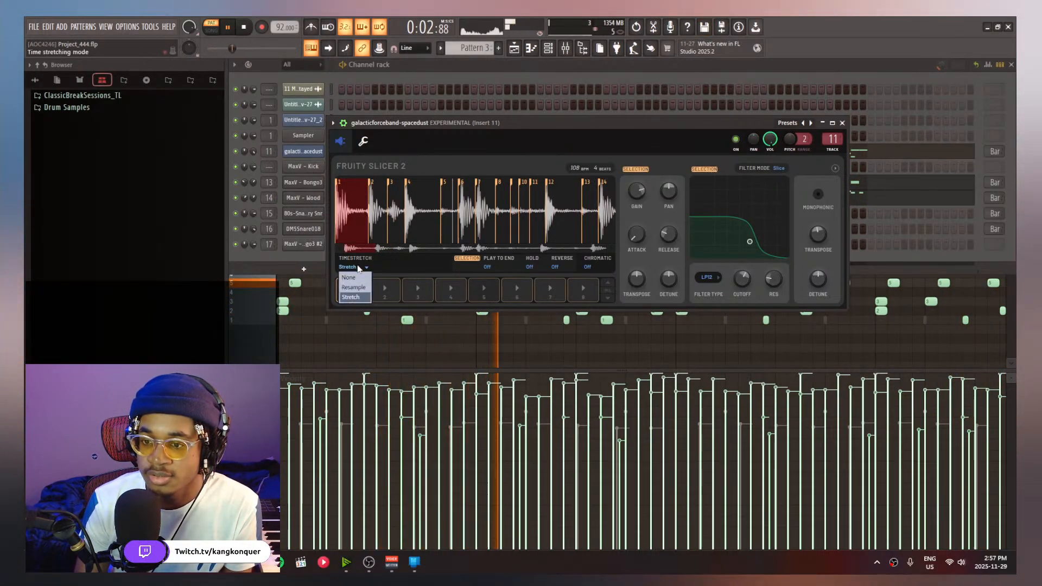
left_click(353, 287)
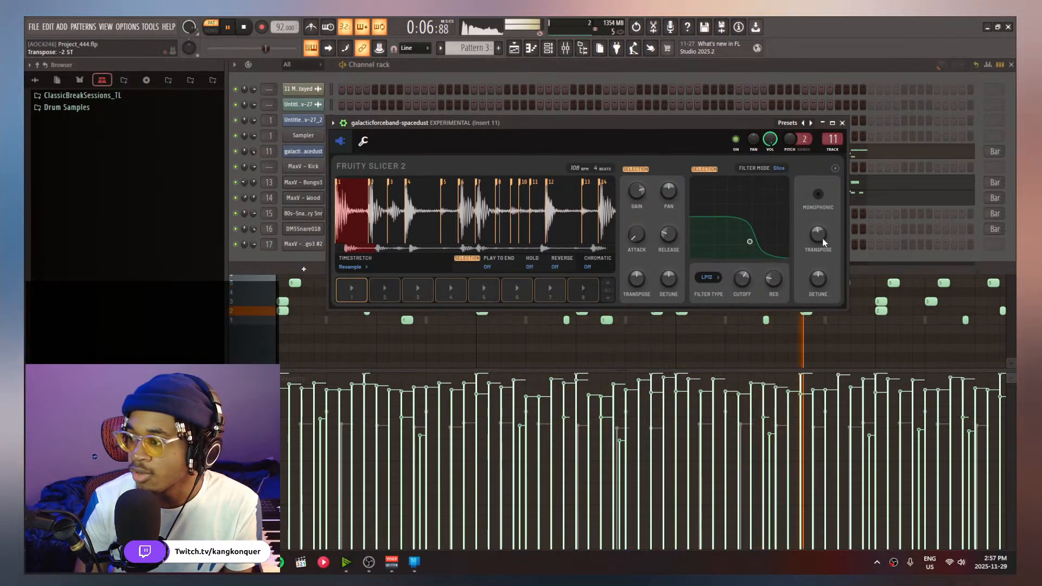
Try transposing the whole slicer up 5 semitones, and return the transposition to its default
scroll(821, 239, "up", 3)
mouse_move(819, 239)
left_mouse_down()
mouse_move(820, 247)
mouse_move(819, 230)
left_mouse_up()
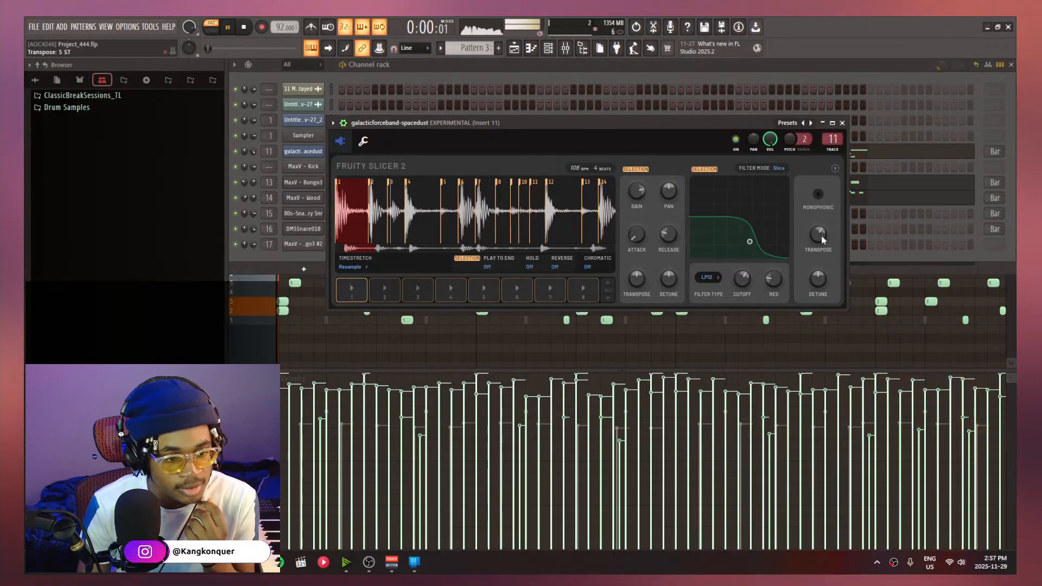
right_click(822, 238)
left_click(836, 255)
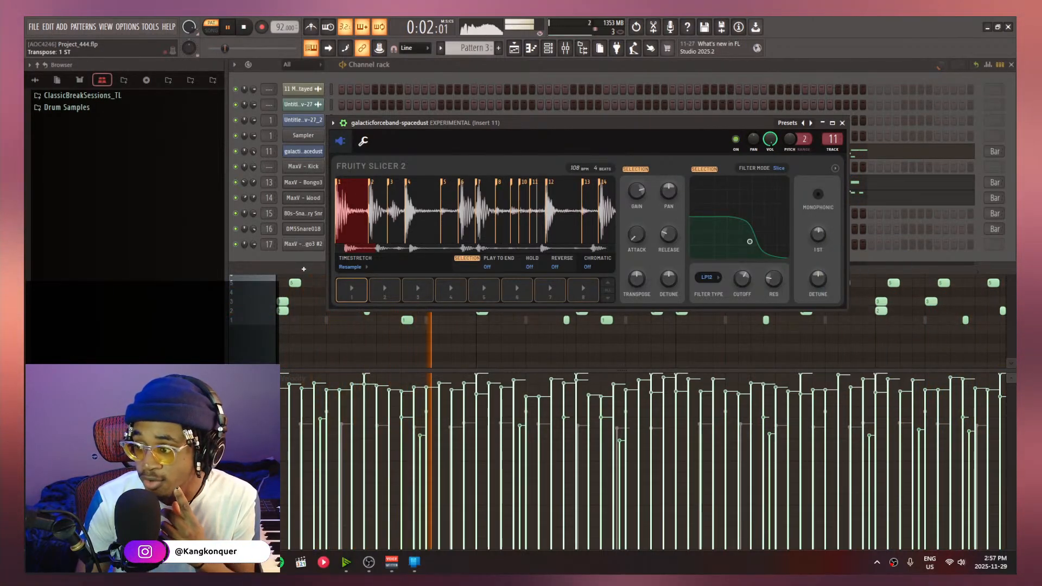
left_click_drag(817, 235, 816, 235)
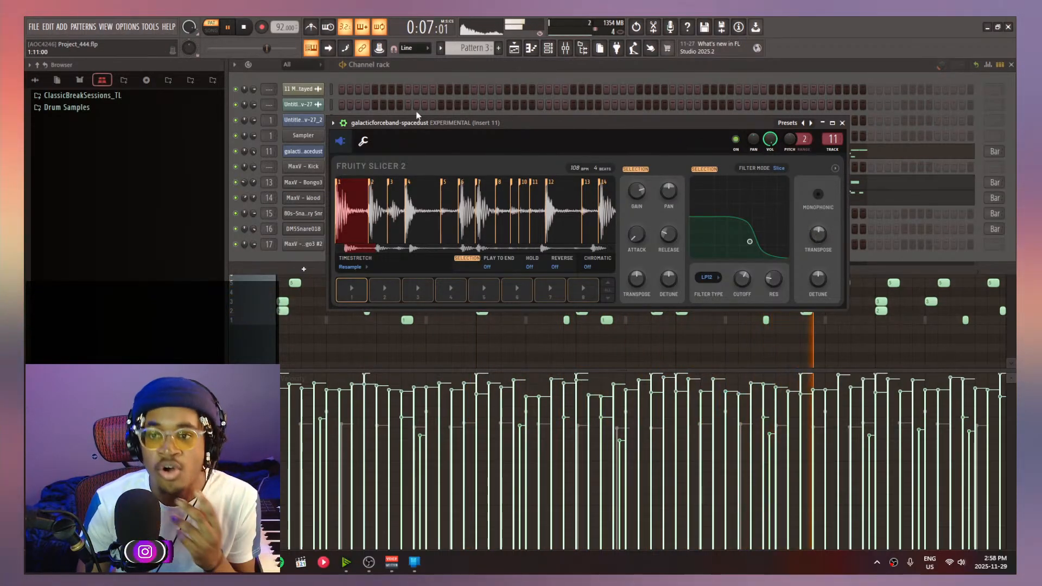
Check the slicer's notes in the piano roll and reopen the slicer from the channel rack
left_click(273, 286)
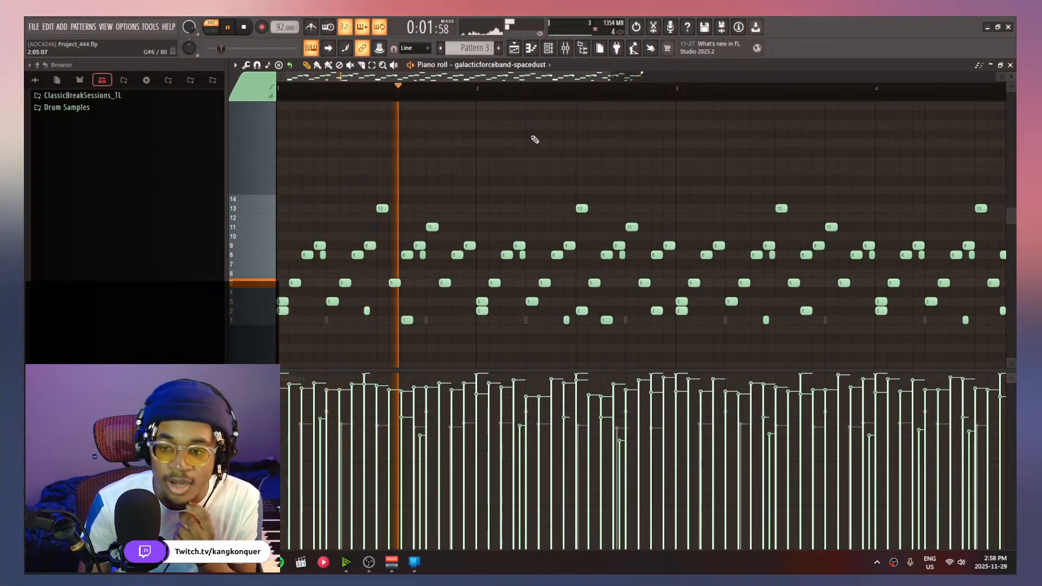
left_click(549, 52)
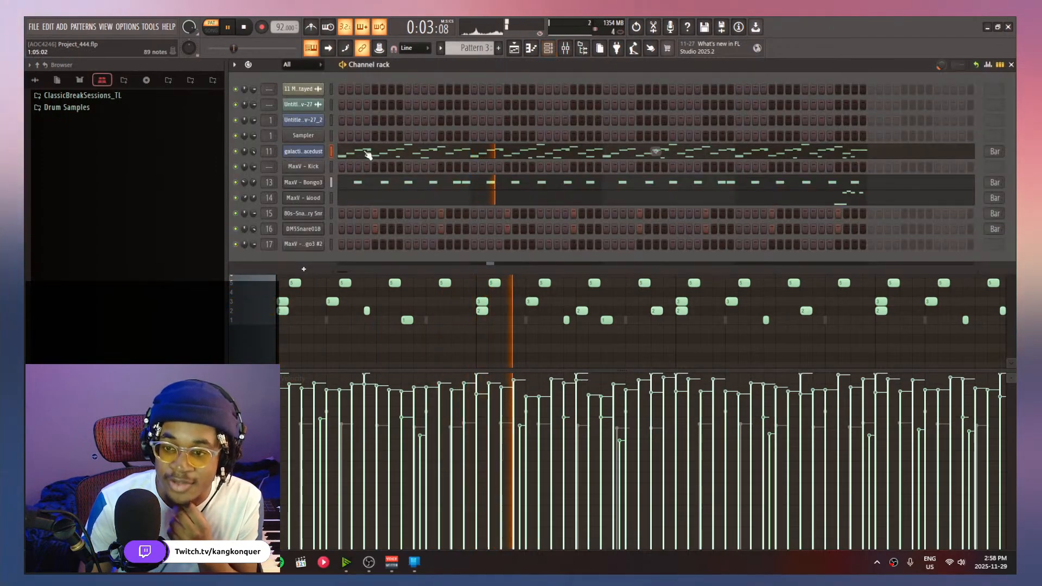
left_click(321, 153)
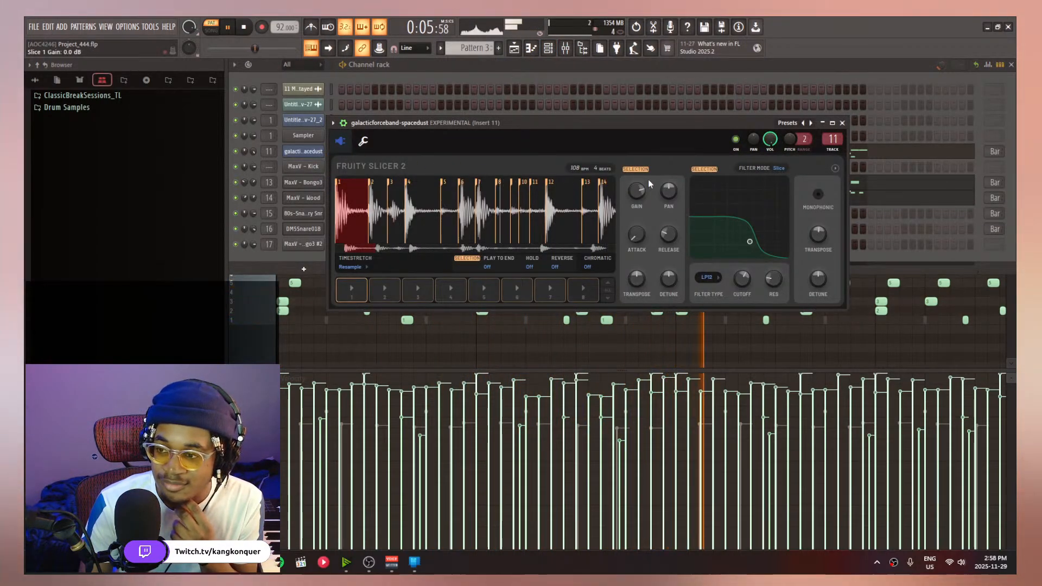
Set the slicer's time stretch mode to None with a transposition of -4 semitones, and switch playback to song mode
left_click_drag(818, 234, 818, 241)
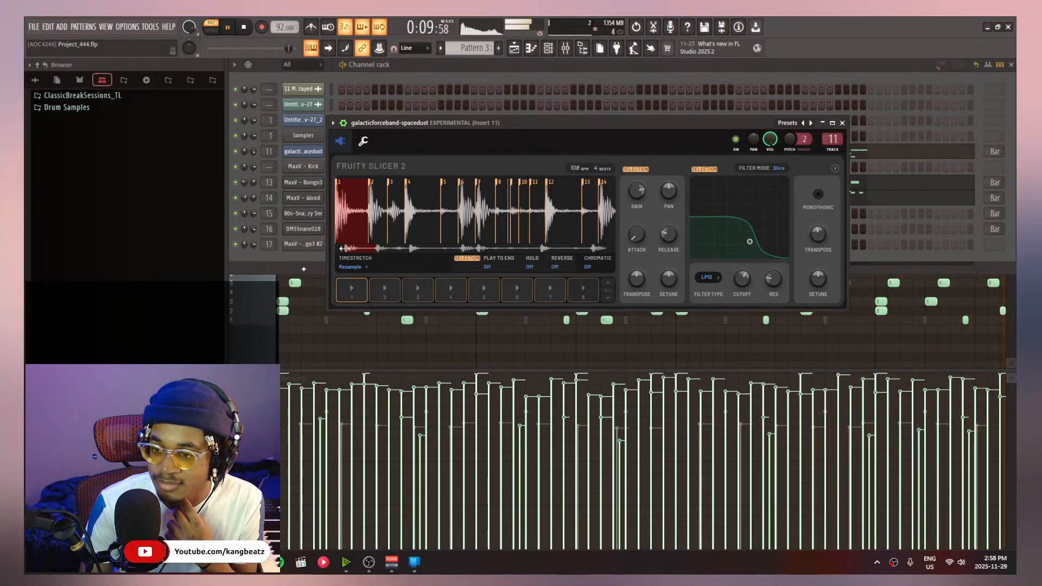
left_click(351, 267)
left_click(364, 278)
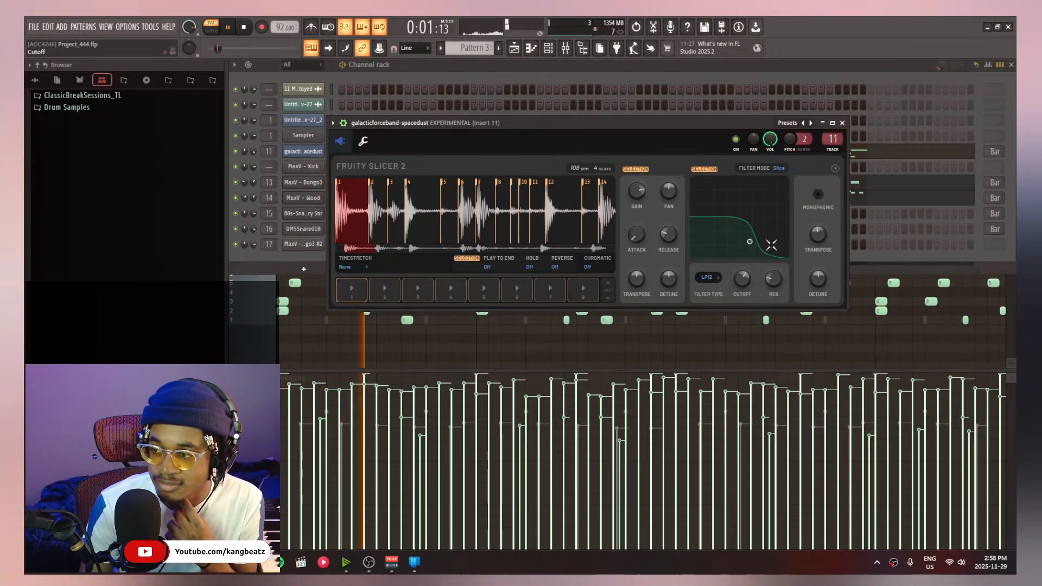
left_click_drag(818, 233, 817, 245)
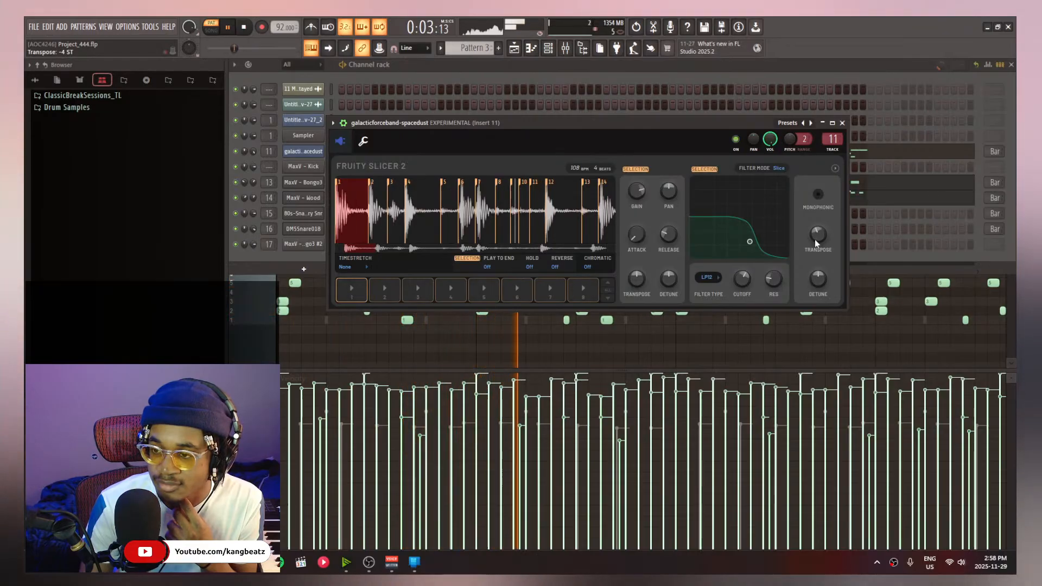
left_click(213, 31)
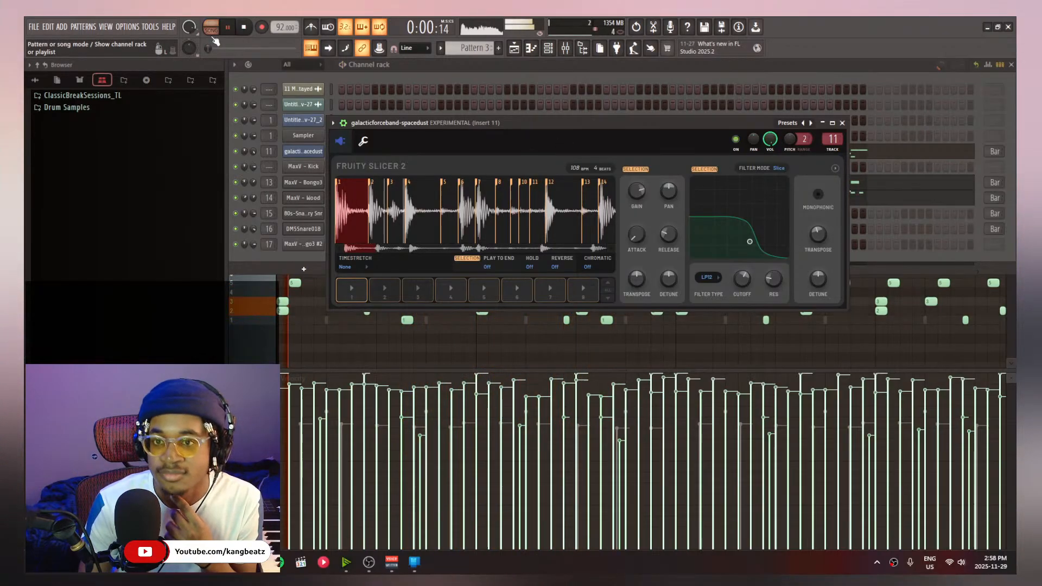
Check the mixer levels, channel rack and Voicemeeter while the song plays
left_click(514, 49)
key("F9")
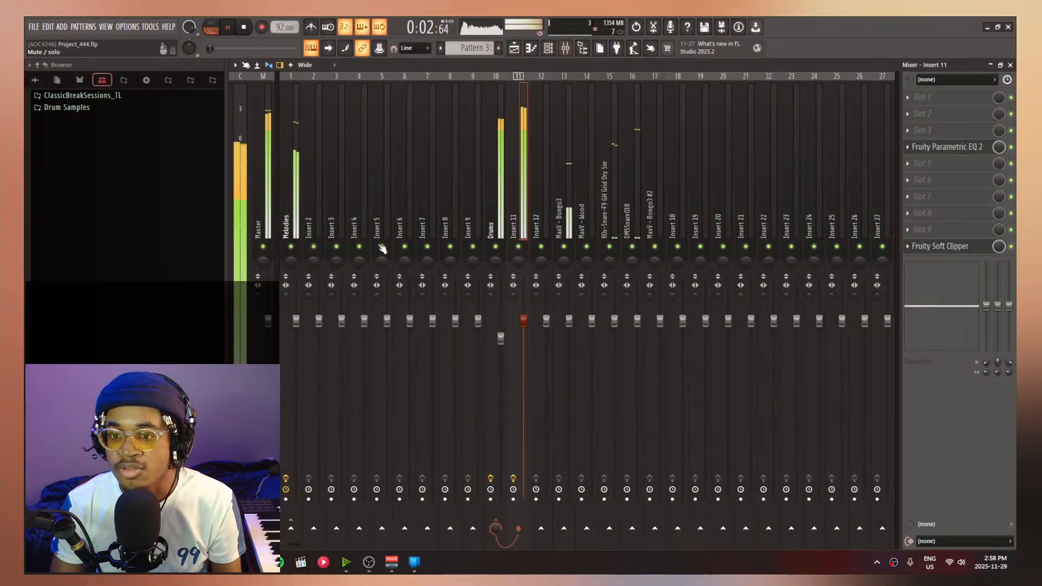
left_click(391, 563)
left_click_drag(522, 180, 23, 82)
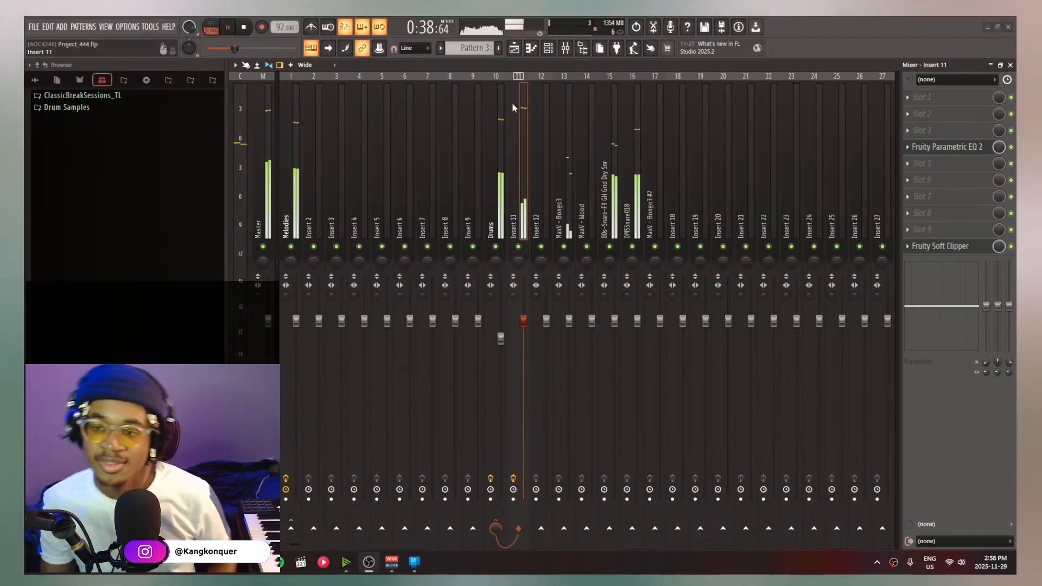
left_click(513, 48)
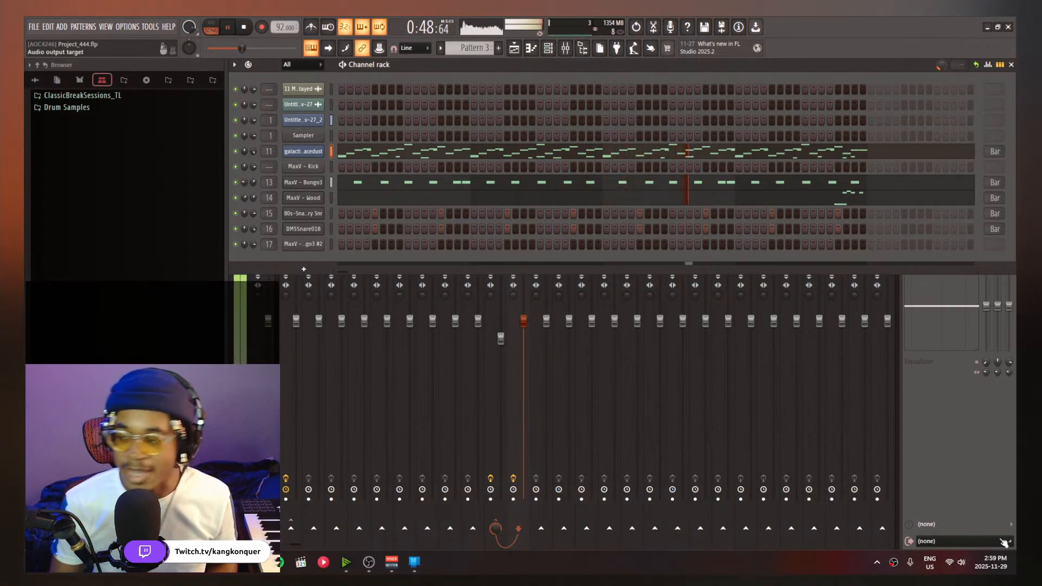
left_click(951, 461)
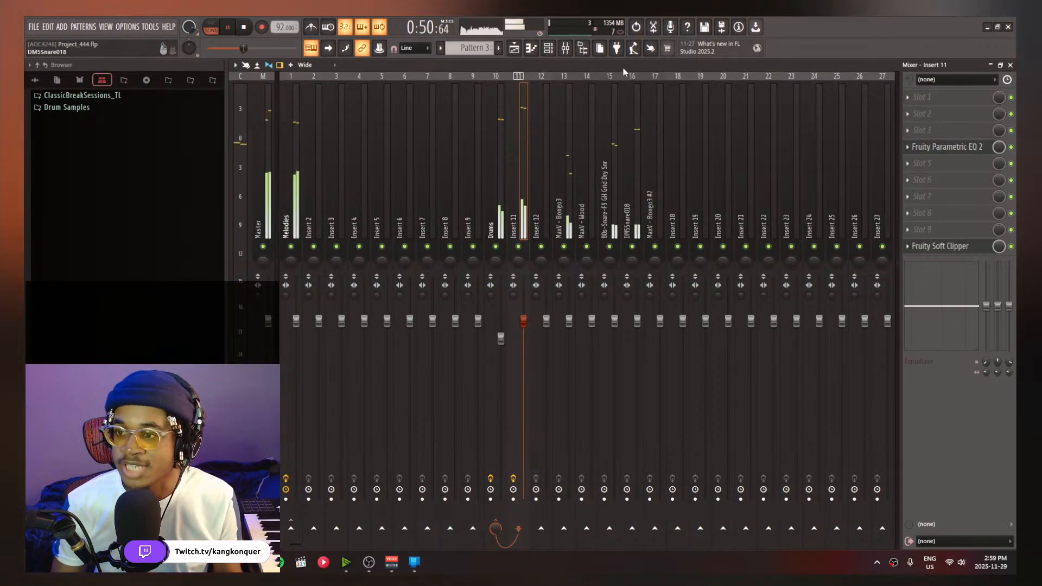
Stop the song and bring the Voicemeeter window over the mixer
key("space")
left_click(540, 179)
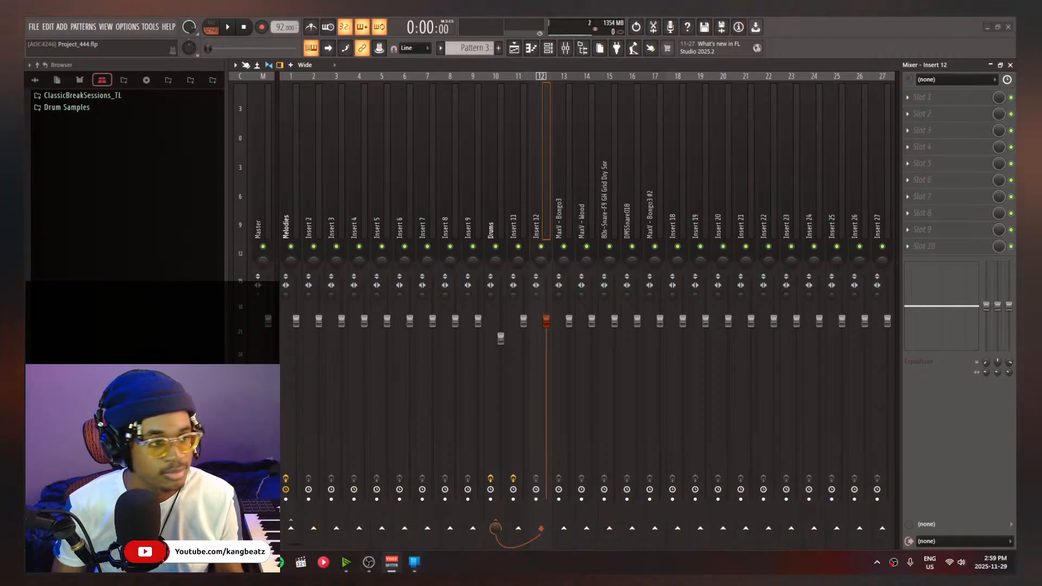
left_click_drag(26, 139, 675, 65)
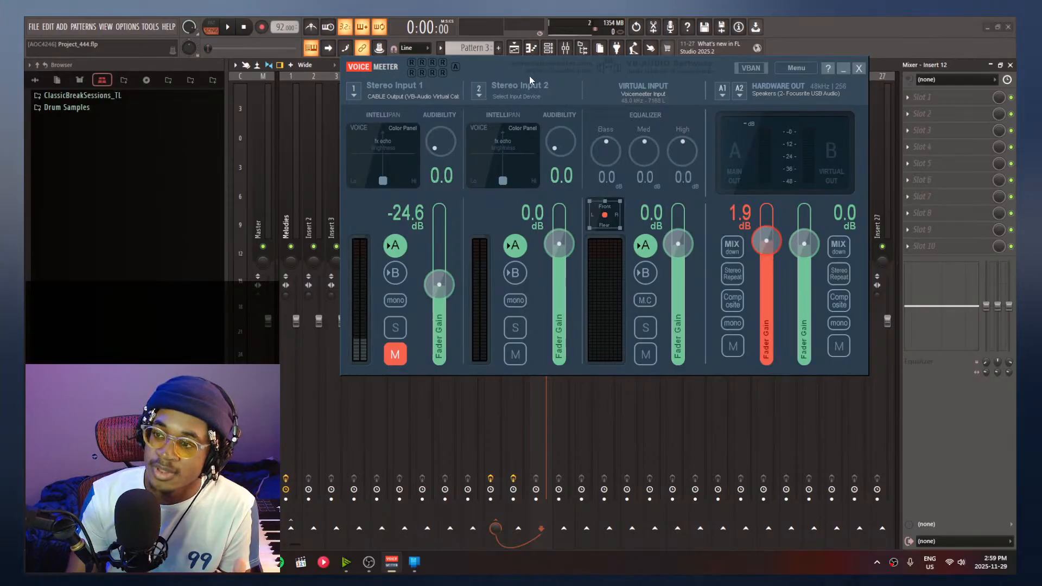
Examine the audio output options of mixer Insert 3
left_click(330, 187)
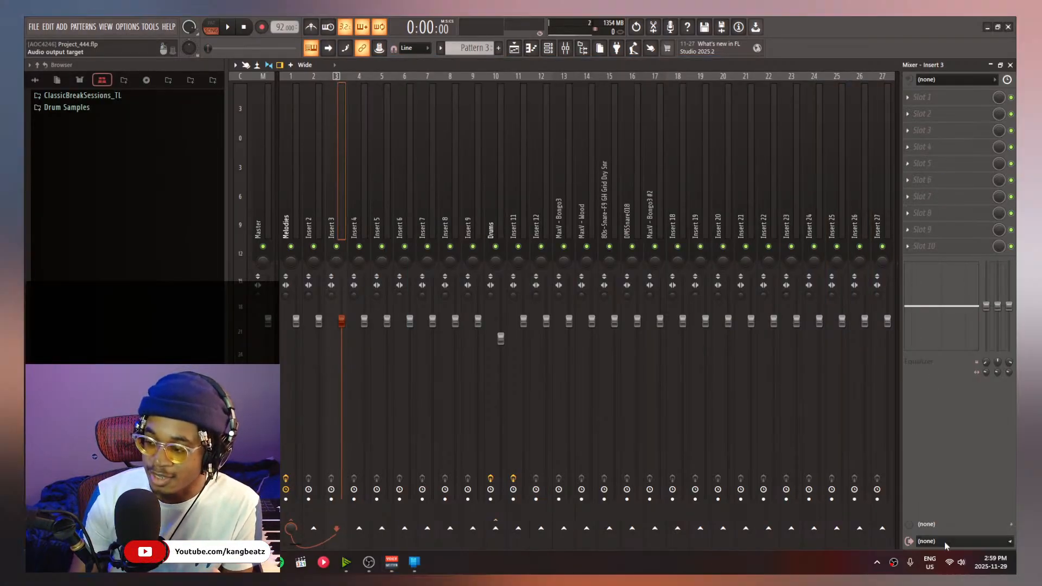
left_click(935, 525)
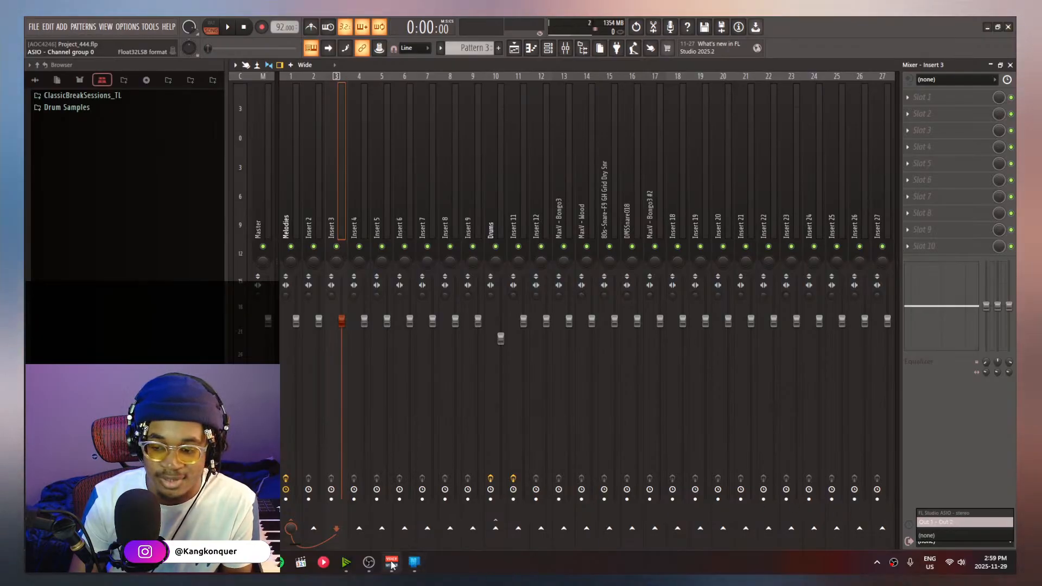
left_click(933, 471)
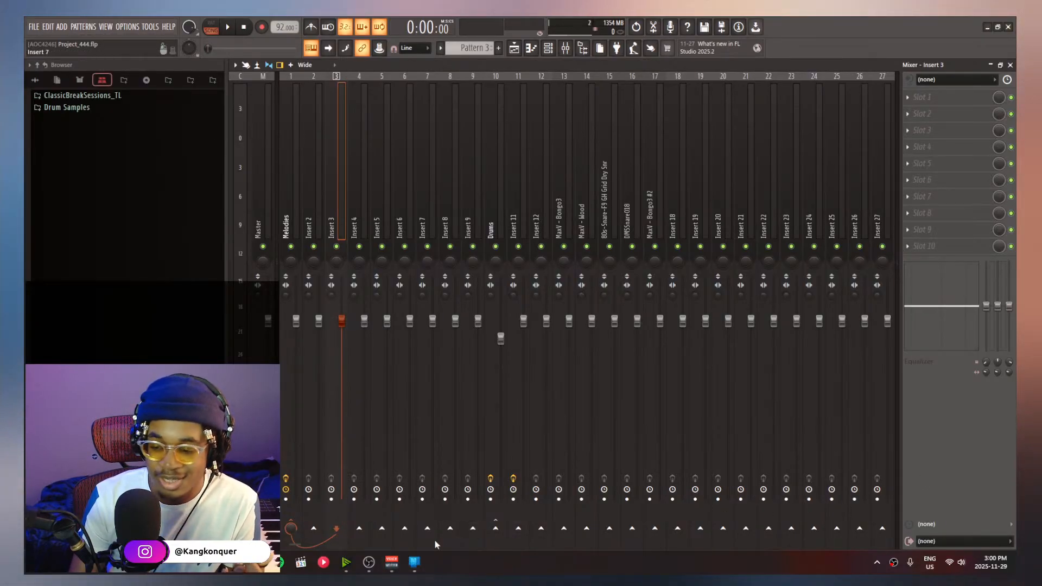
Compare Voicemeeter's inputs and hardware output with the audio output choices of Insert 3
mouse_move(371, 554)
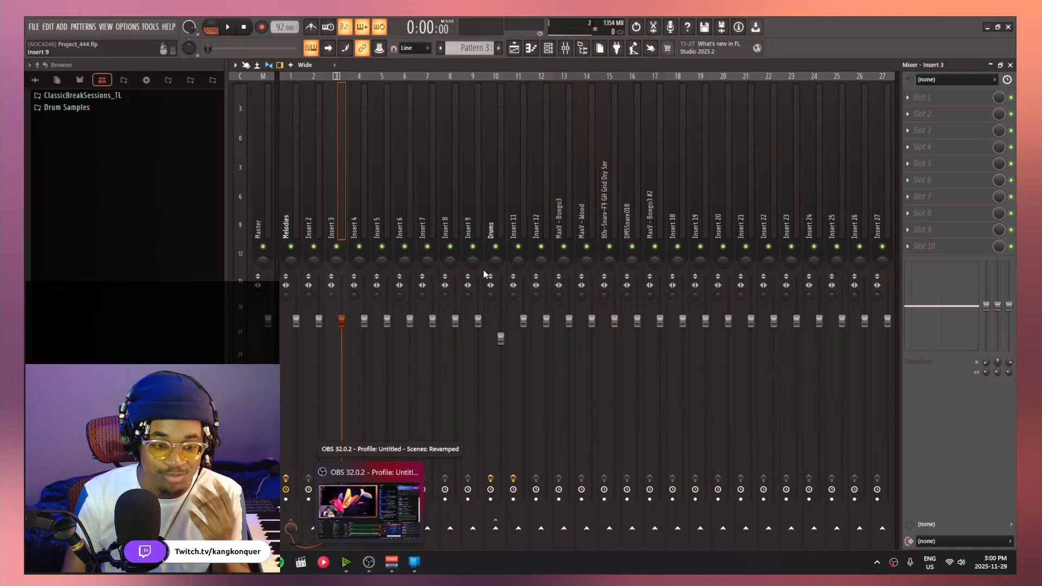
left_click(391, 561)
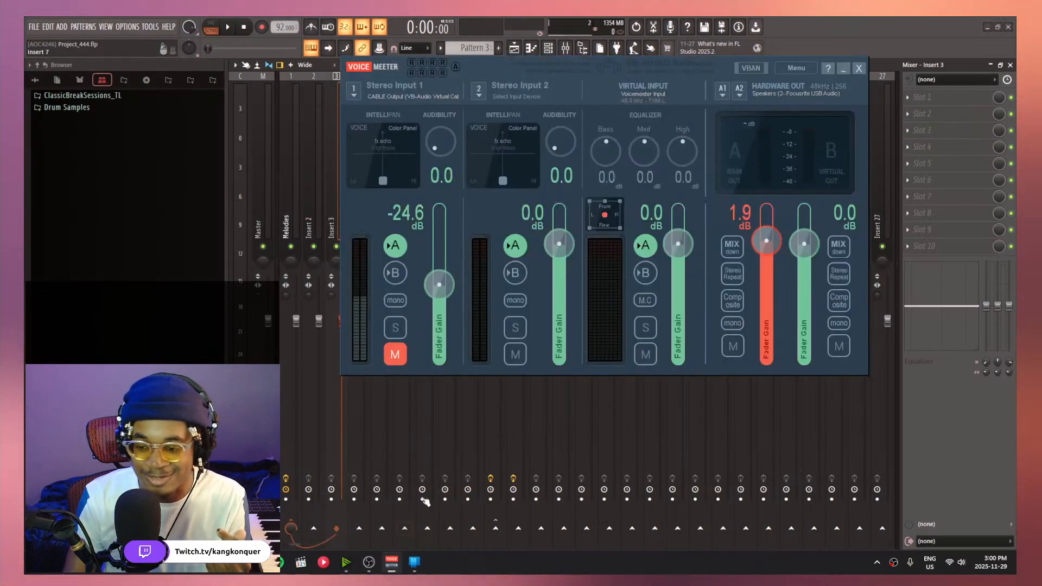
left_click_drag(503, 58, 472, 100)
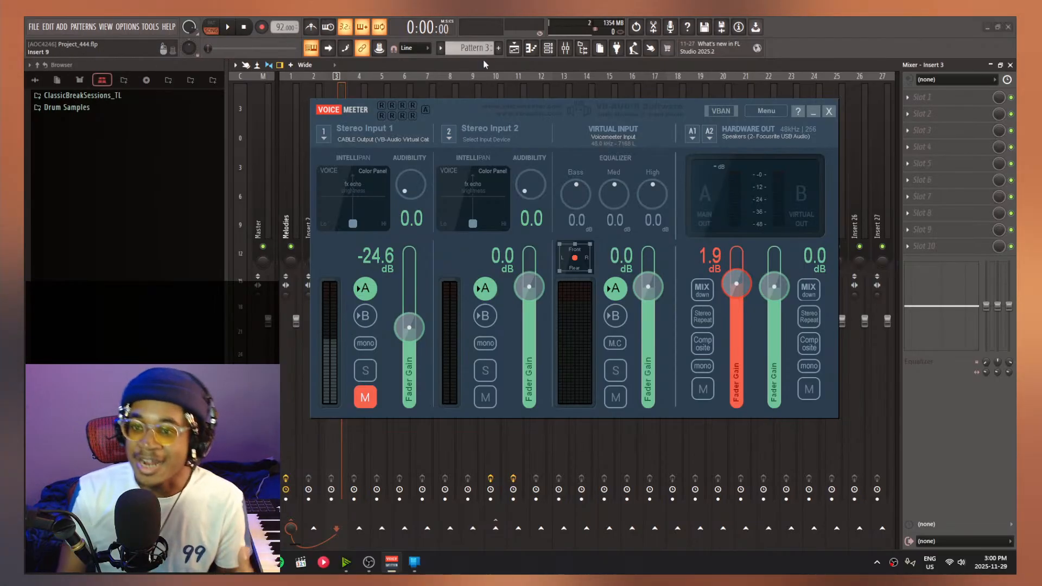
left_click(656, 57)
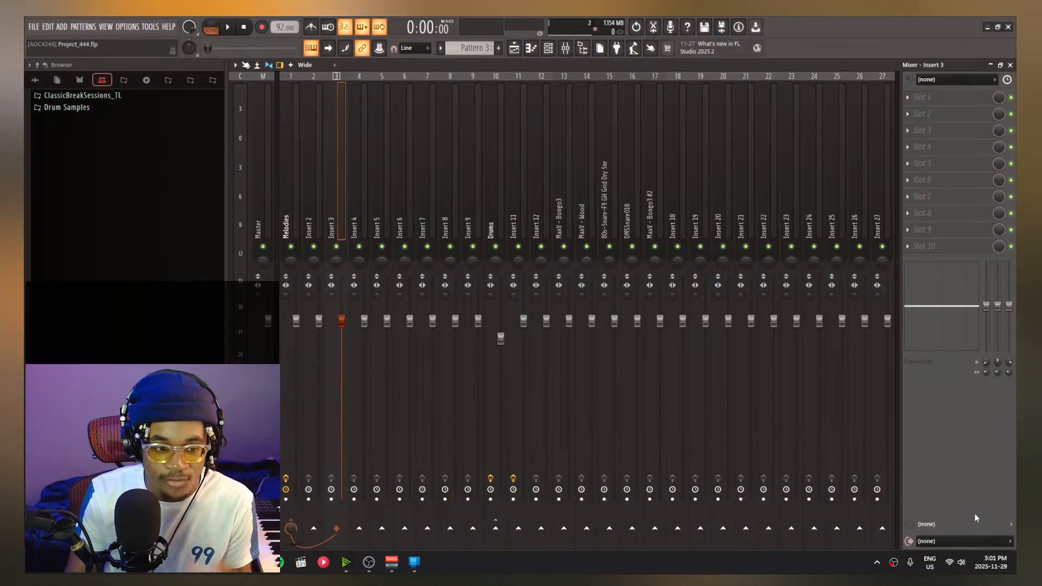
left_click(967, 542)
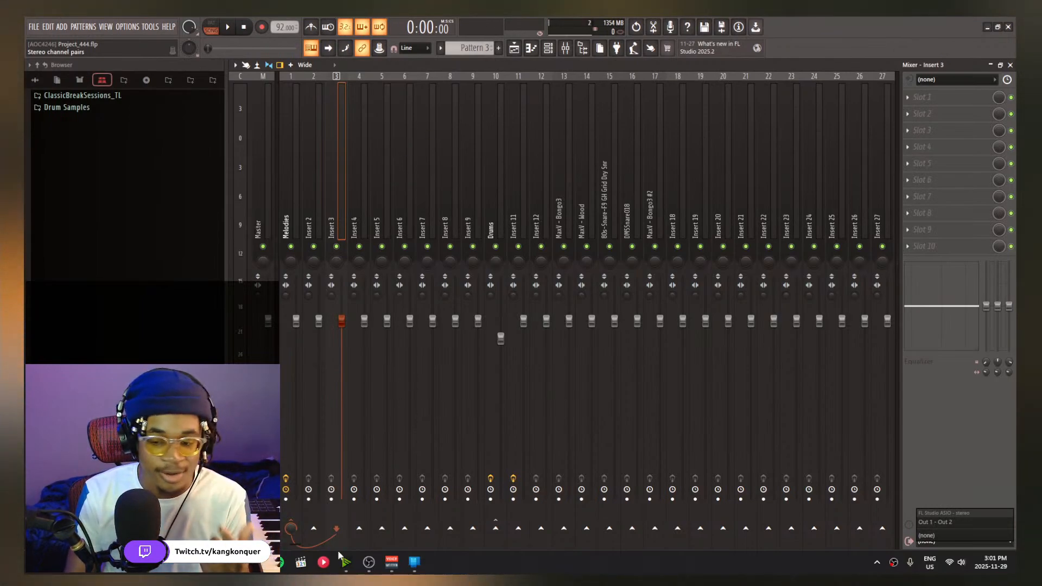
left_click(391, 562)
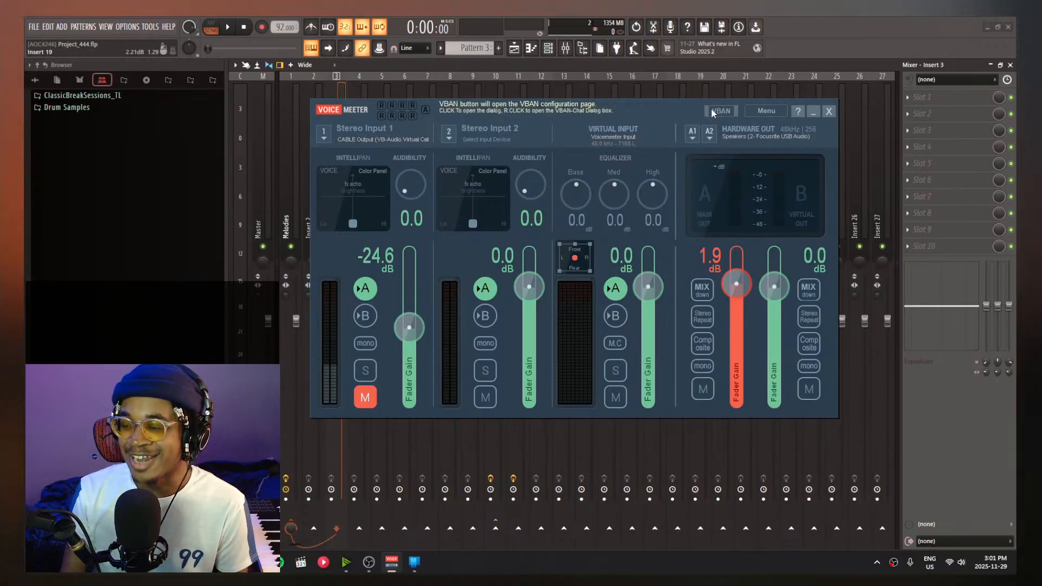
left_click(719, 69)
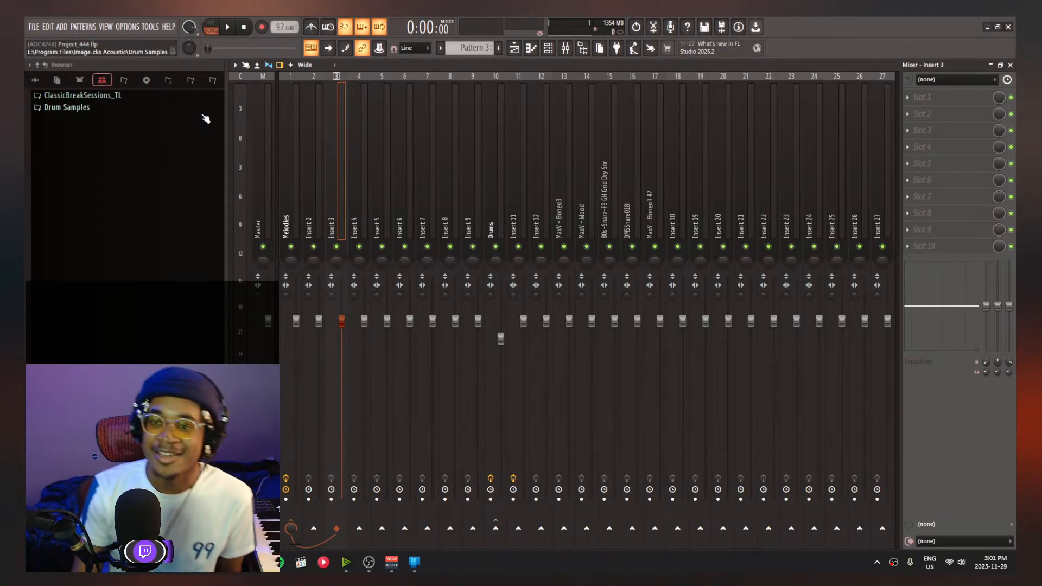
Play the song and bring up the playlist arrangement with the channel rack above it
left_click(224, 27)
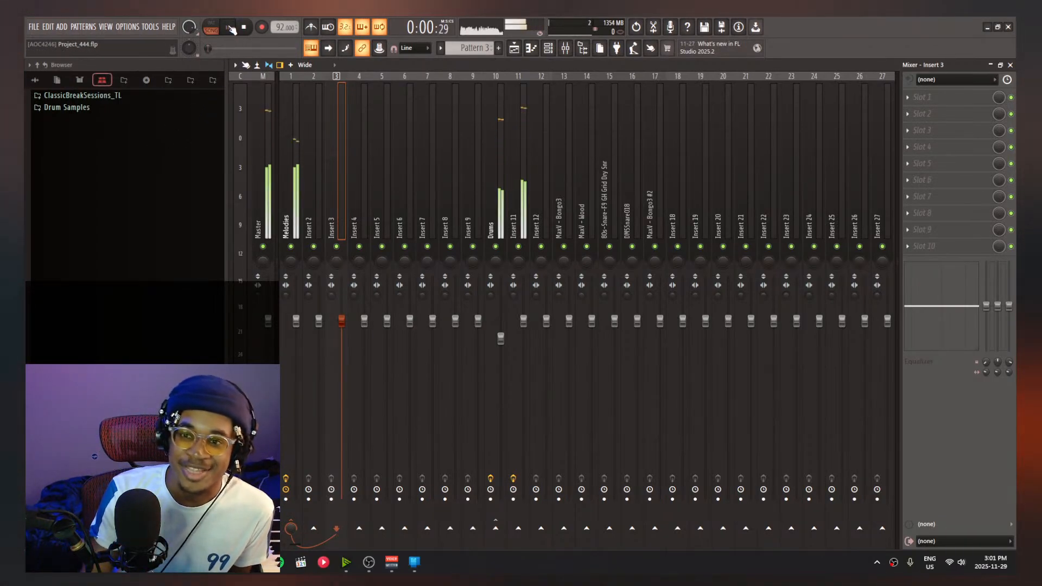
left_click(518, 51)
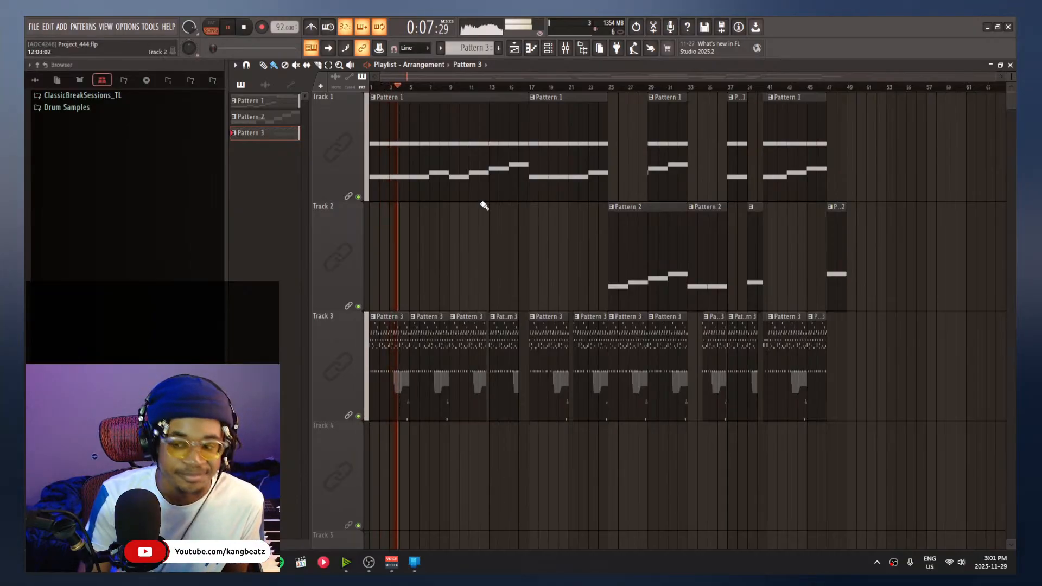
left_click(550, 49)
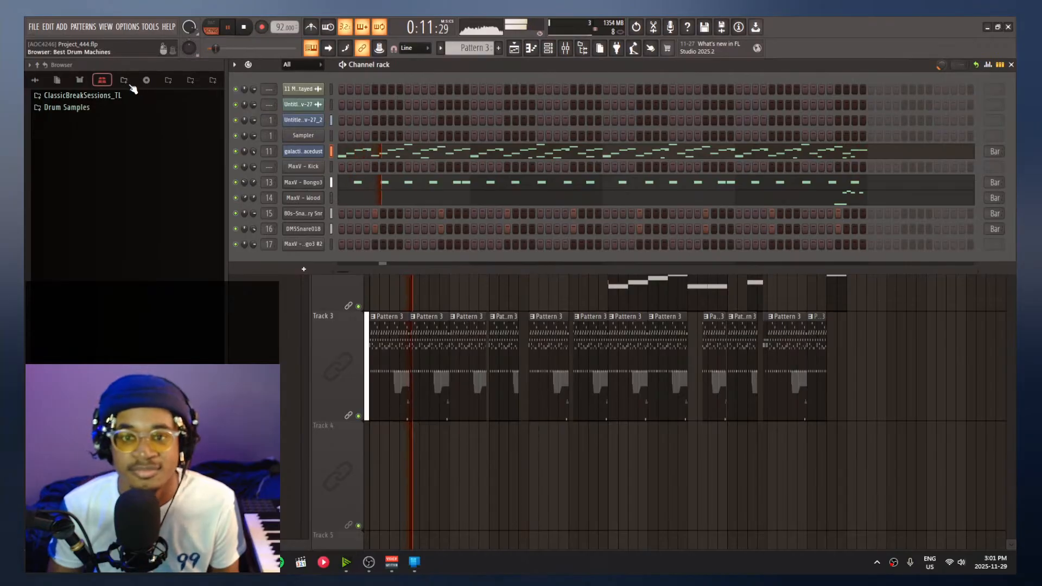
Expand the One Shots Kit folder of ClassicBreakSessions_TL and preview its hat samples up to Hat_07_TL
left_click(78, 96)
left_click(68, 119)
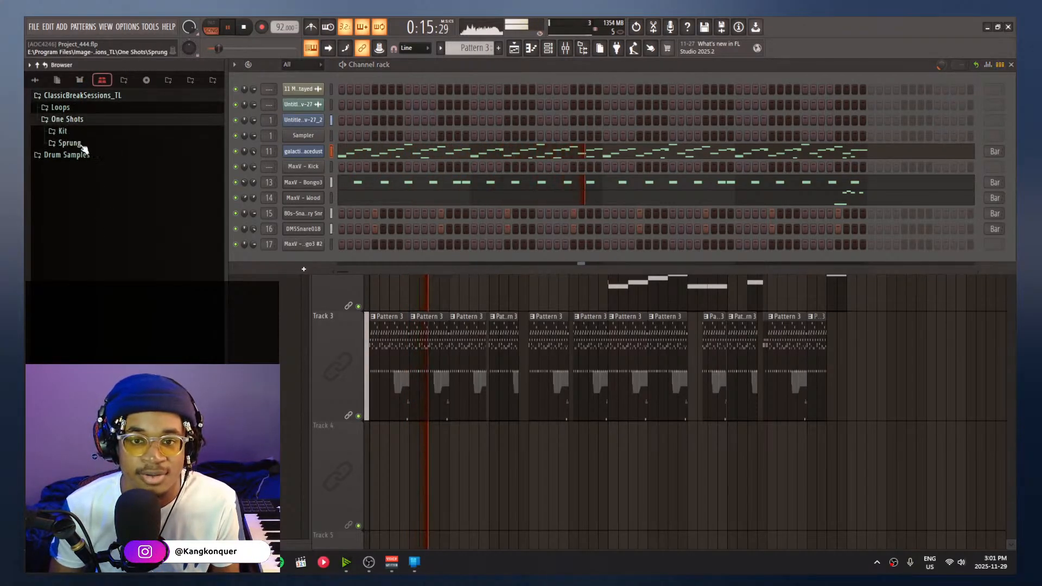
left_click(63, 131)
key("Down")
key("Up")
key("Up")
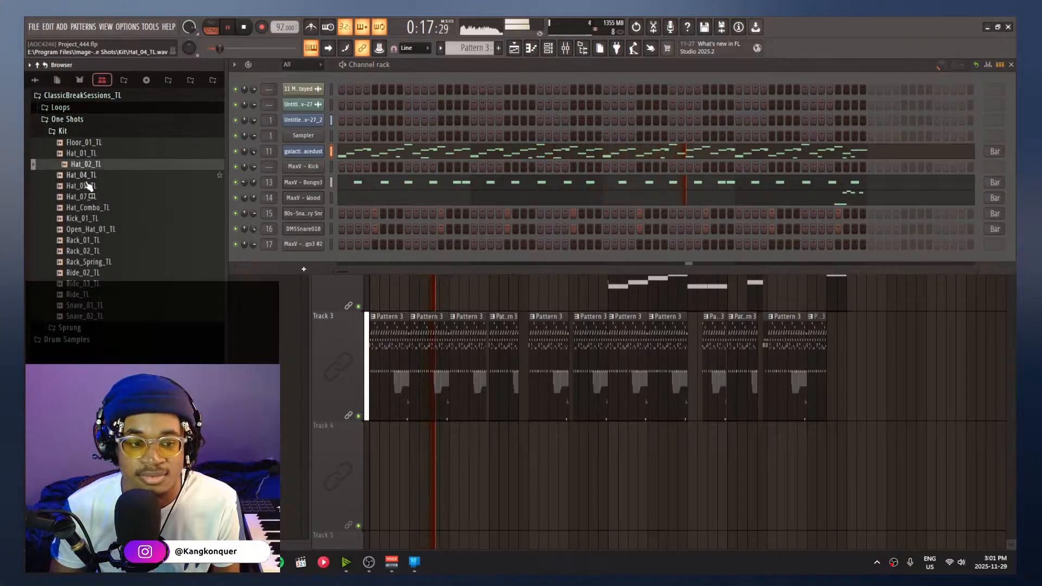
key("Down")
key("Down")
key("Down")
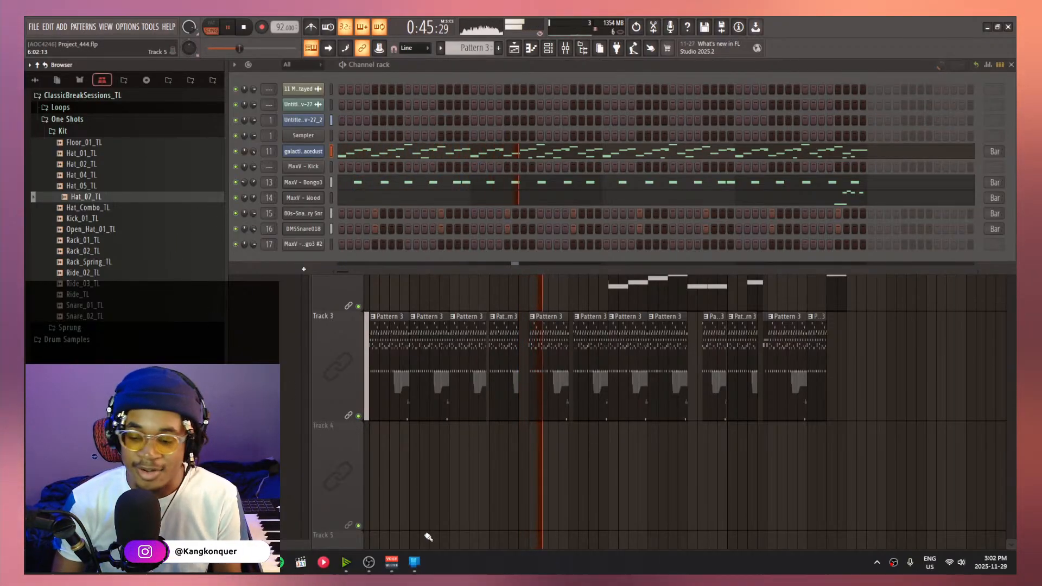
Check the levels in Voicemeeter, and preview the kit's Hat_Combo, Kick_01, Open_Hat_01, Rack_01 and Rack_02 samples
left_click(391, 562)
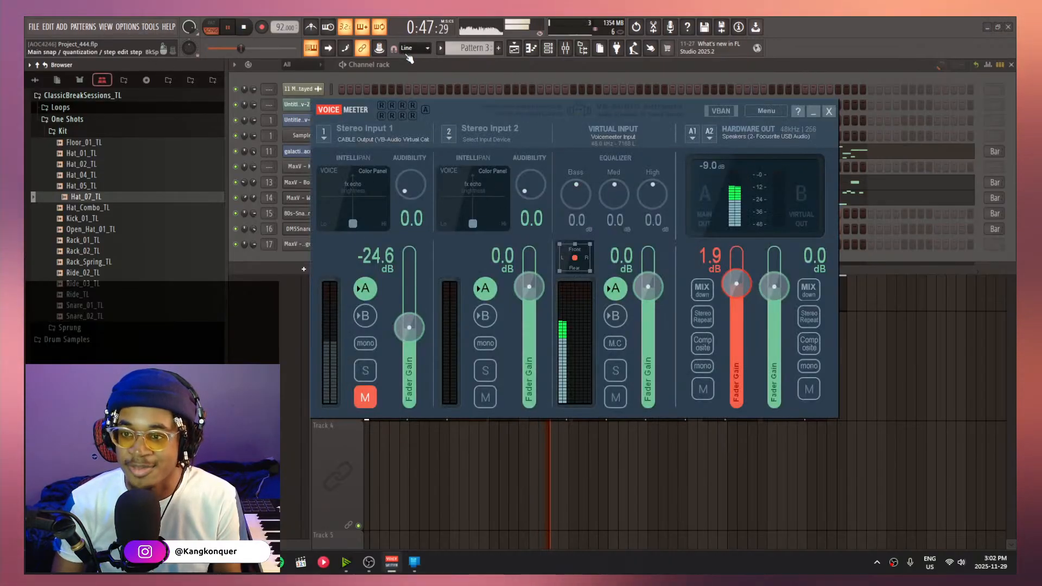
left_click(416, 71)
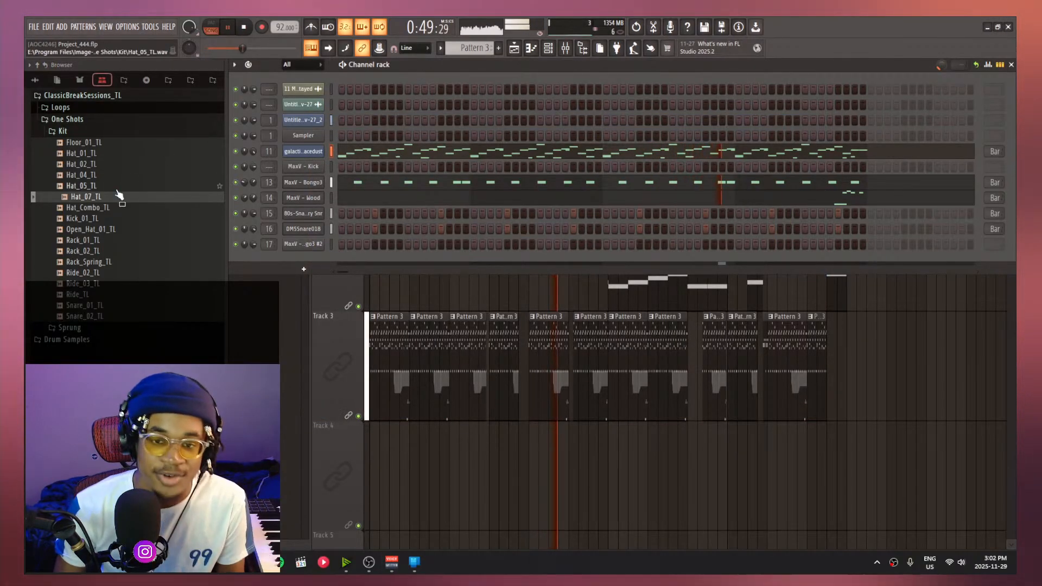
left_click(87, 207)
left_click(115, 219)
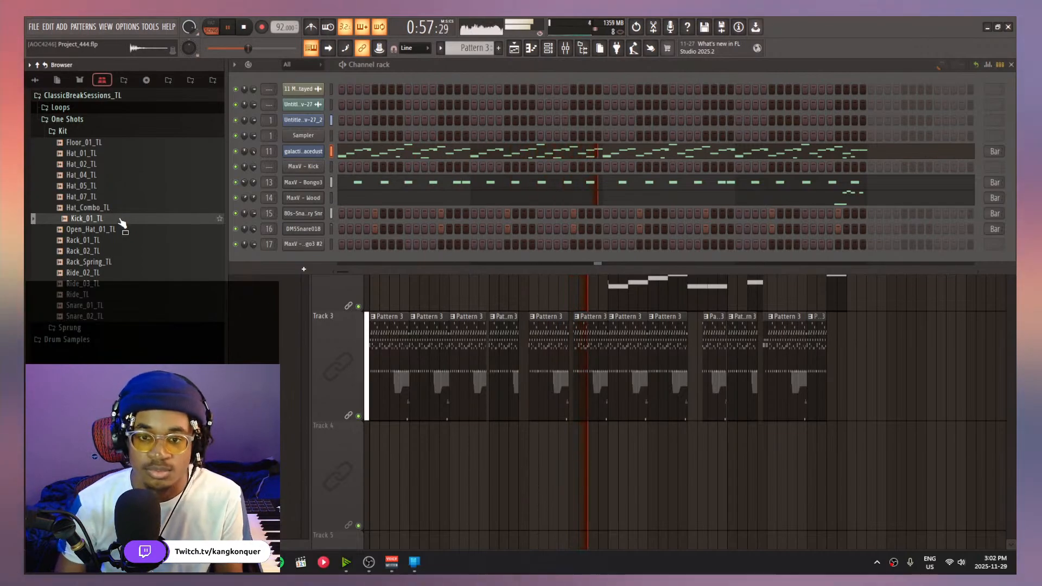
left_click(106, 230)
left_click(111, 240)
left_click(107, 252)
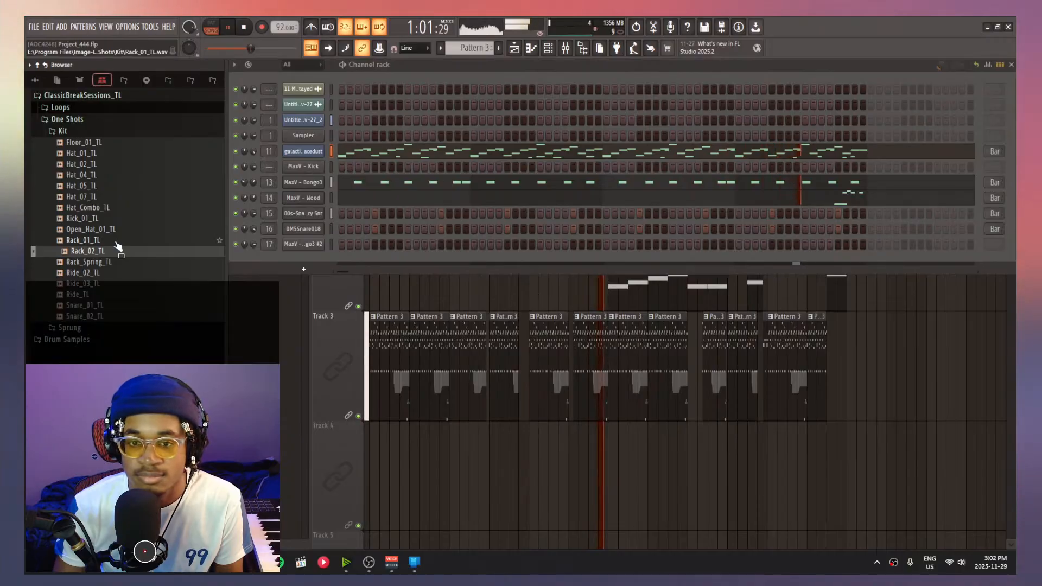
left_click(107, 240)
Add Rack_02_TL and Rack_01_TL as new channels and place their hits near the end of Pattern 3
left_click_drag(104, 252, 299, 266)
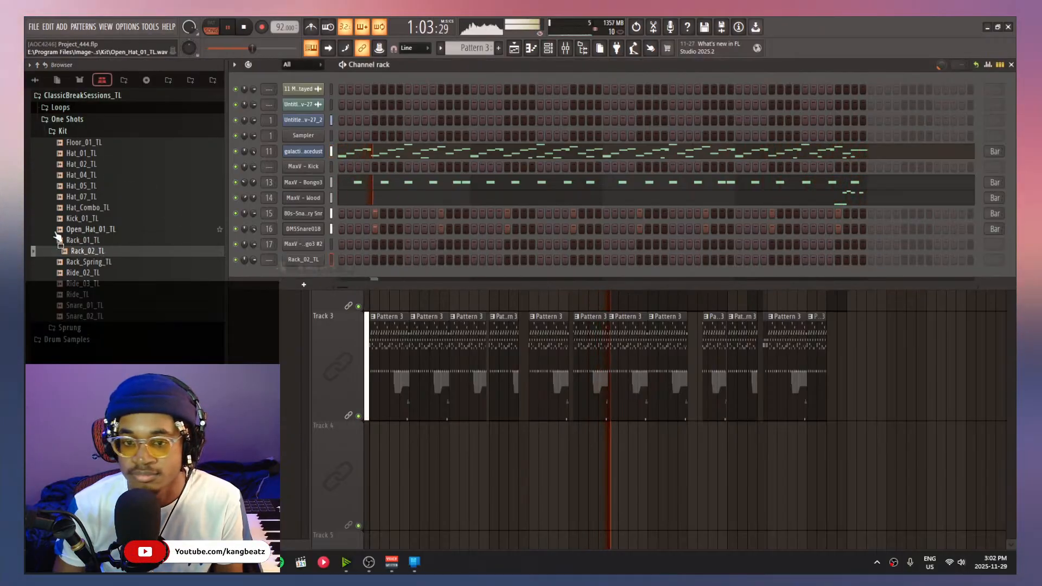
left_click_drag(76, 240, 287, 272)
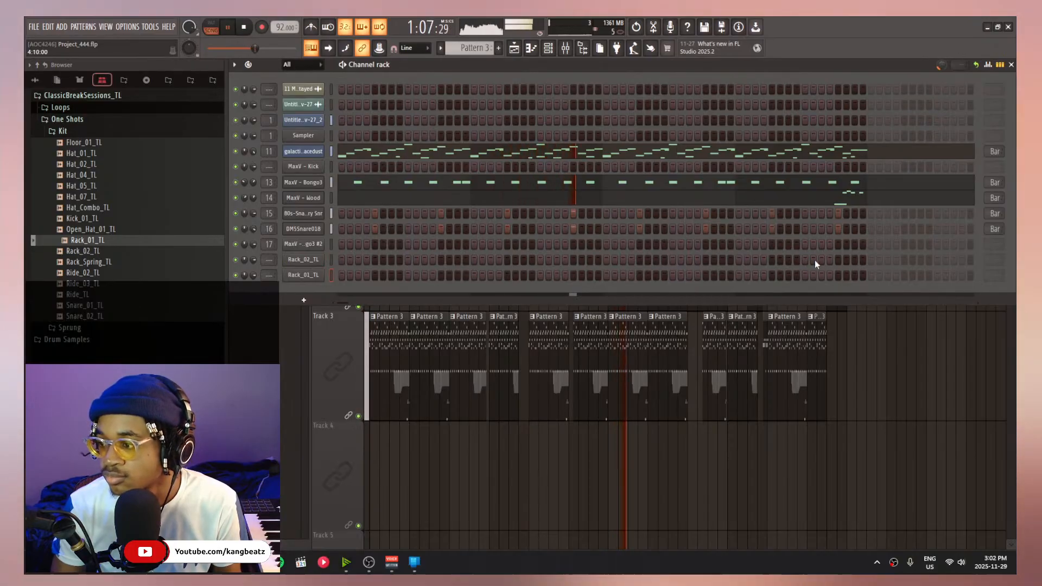
left_click(829, 260)
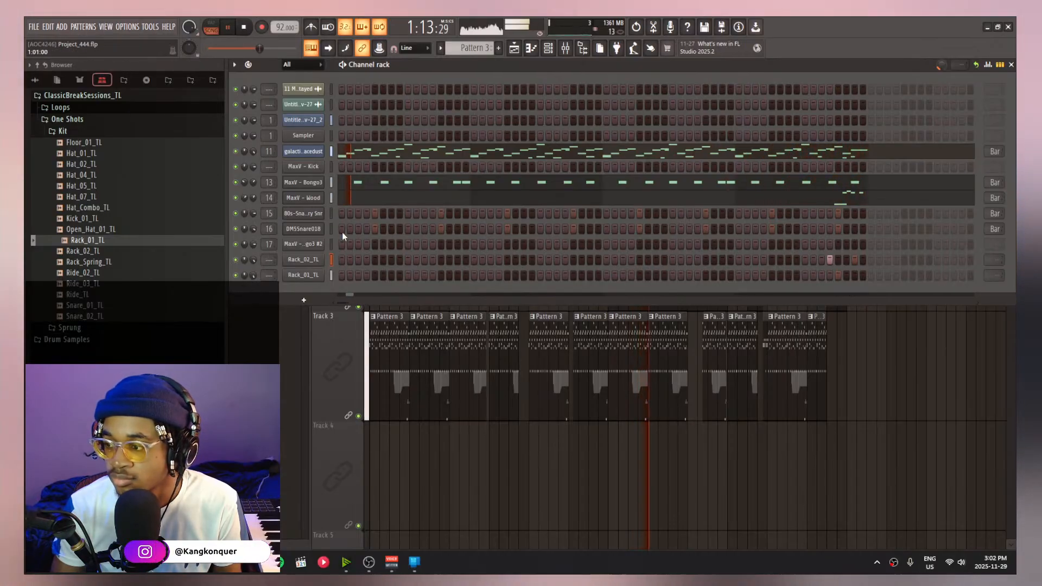
Stop playback and move the Rack_02_TL sample start forward to the beginning of its hit
key("space")
left_click(311, 260)
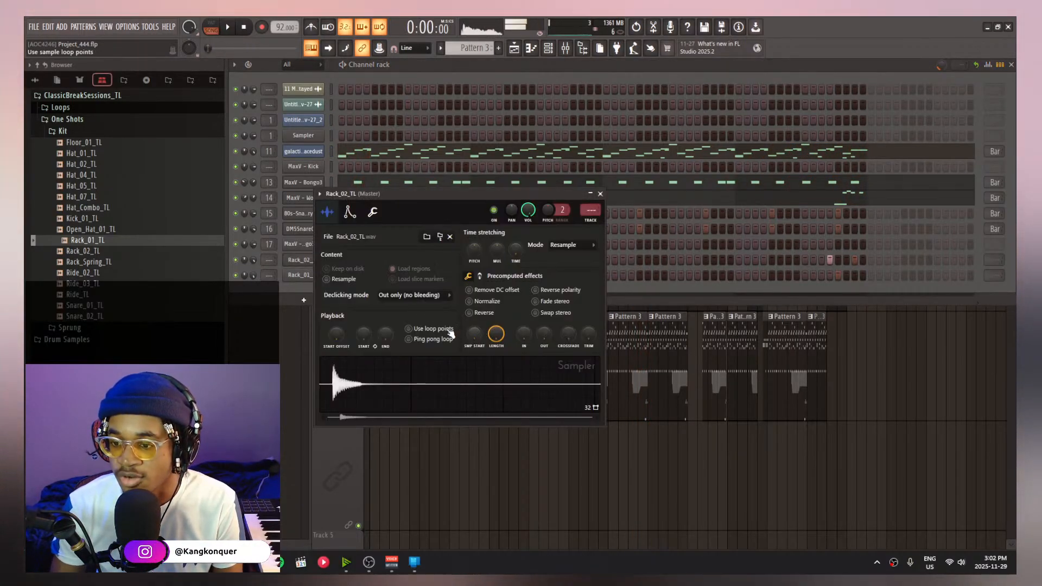
left_click_drag(474, 334, 474, 329)
left_click_drag(414, 212, 482, 235)
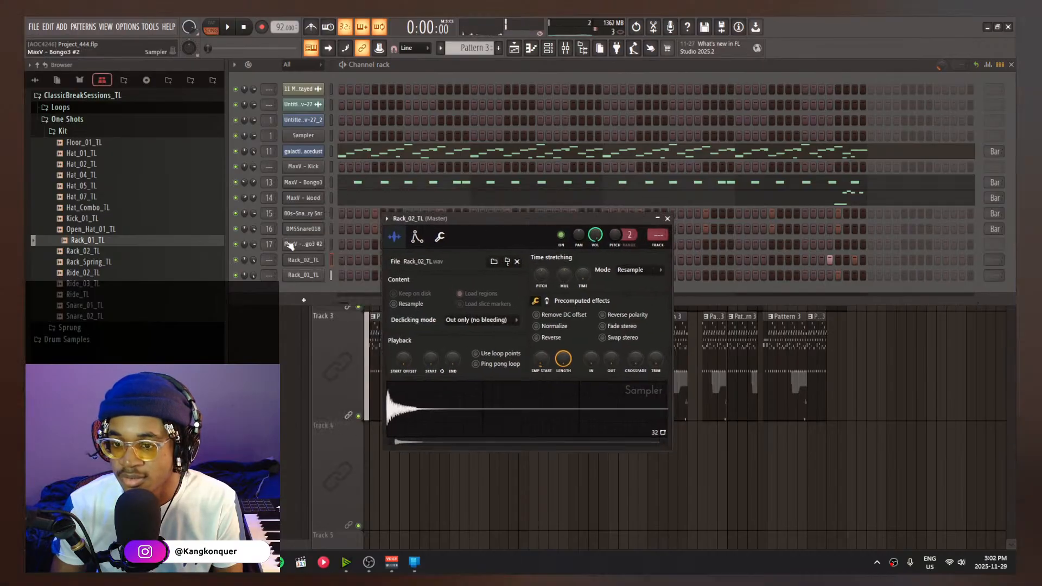
Turn on Normalize for the Rack_01_TL sample and return to the channel rack
left_click(297, 276)
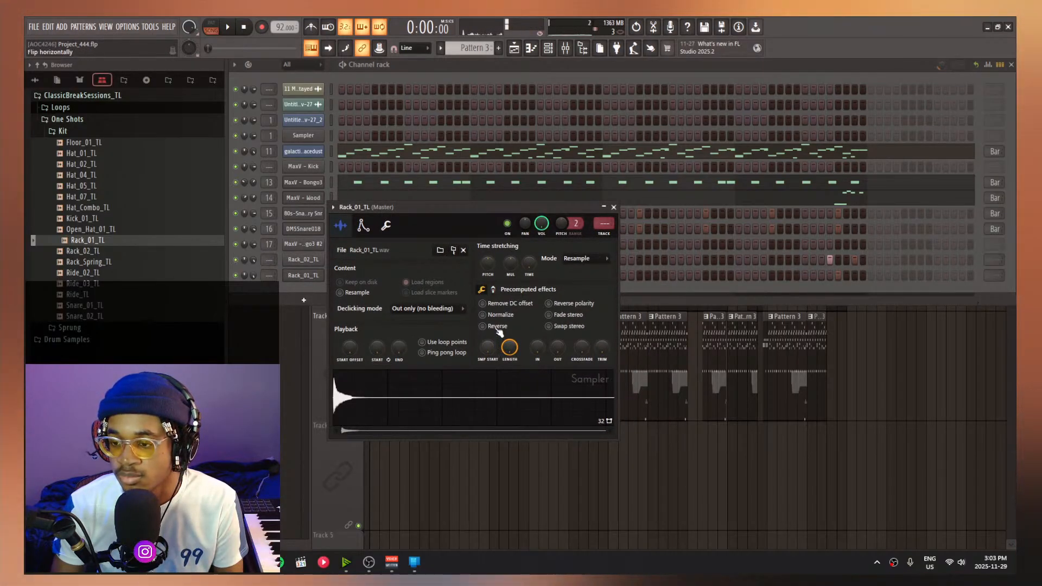
left_click(499, 316)
left_click(806, 292)
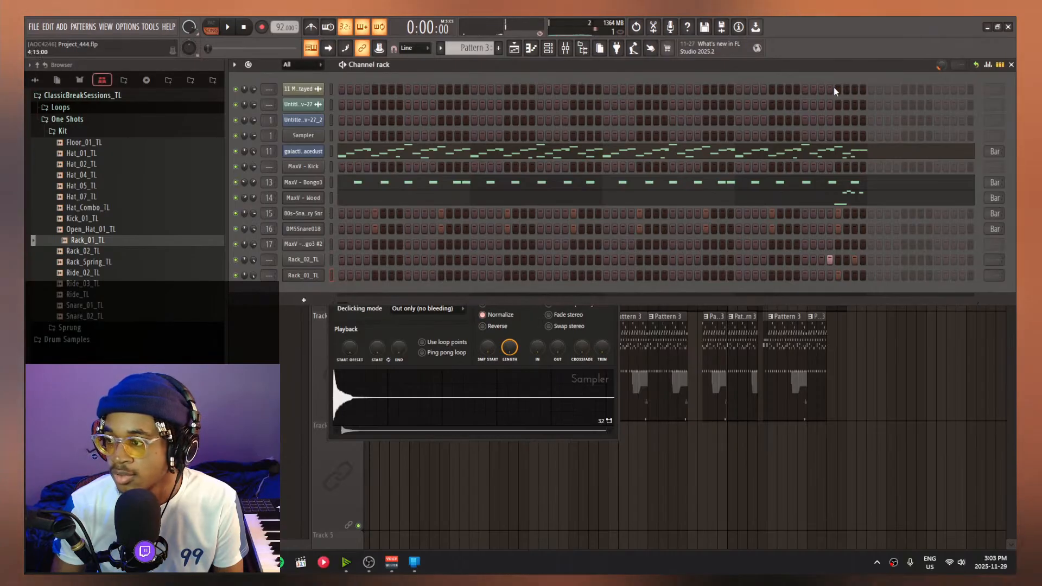
Open Rack_02_TL in the piano roll and play the pattern from near the end of bar 4
right_click(312, 258)
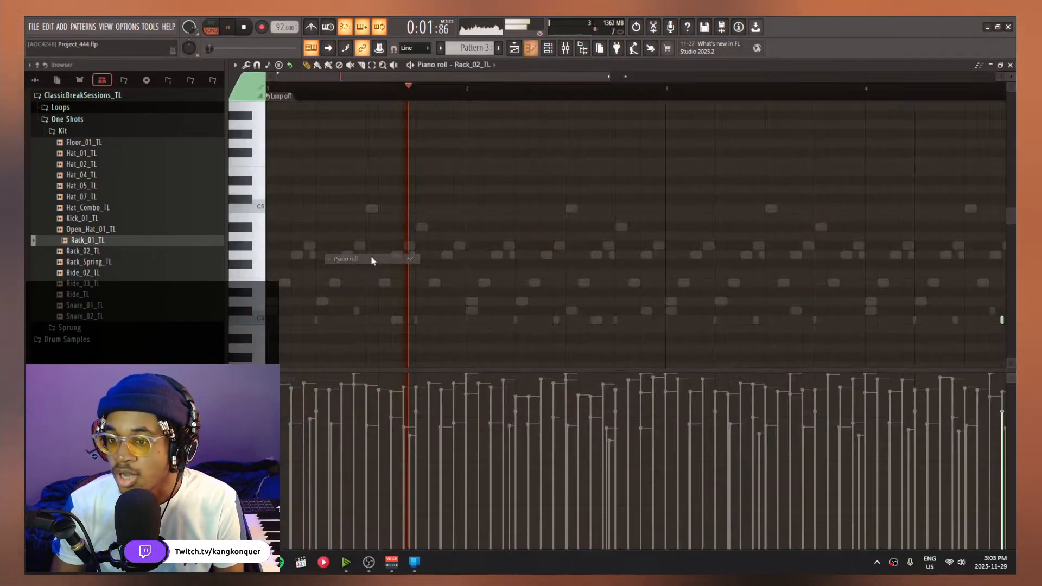
left_click(370, 255)
left_click(607, 95)
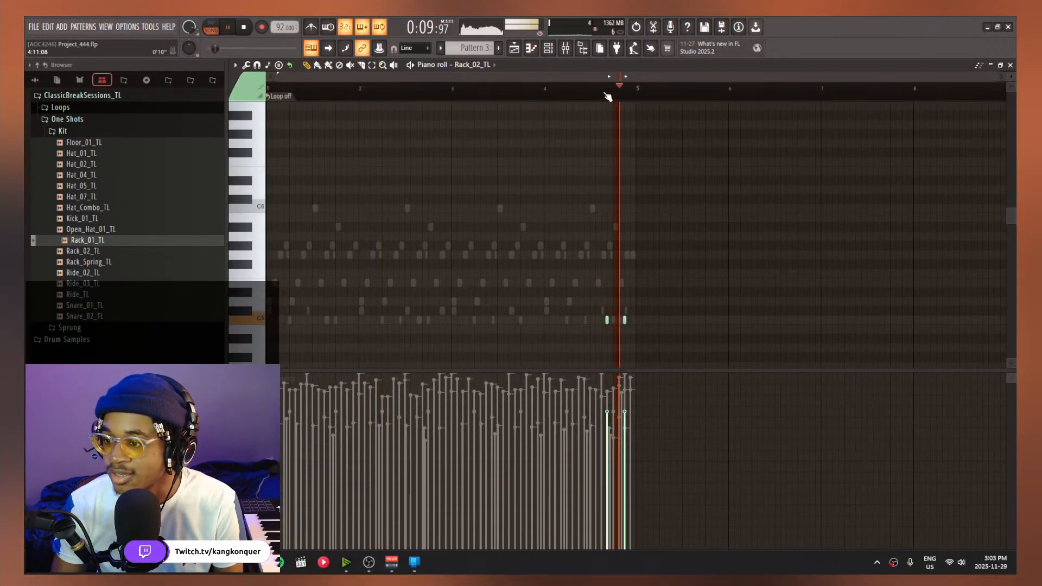
Replay the end of bar 4 and lower the last Rack_02_TL note in the piano roll to G4
left_click(597, 96)
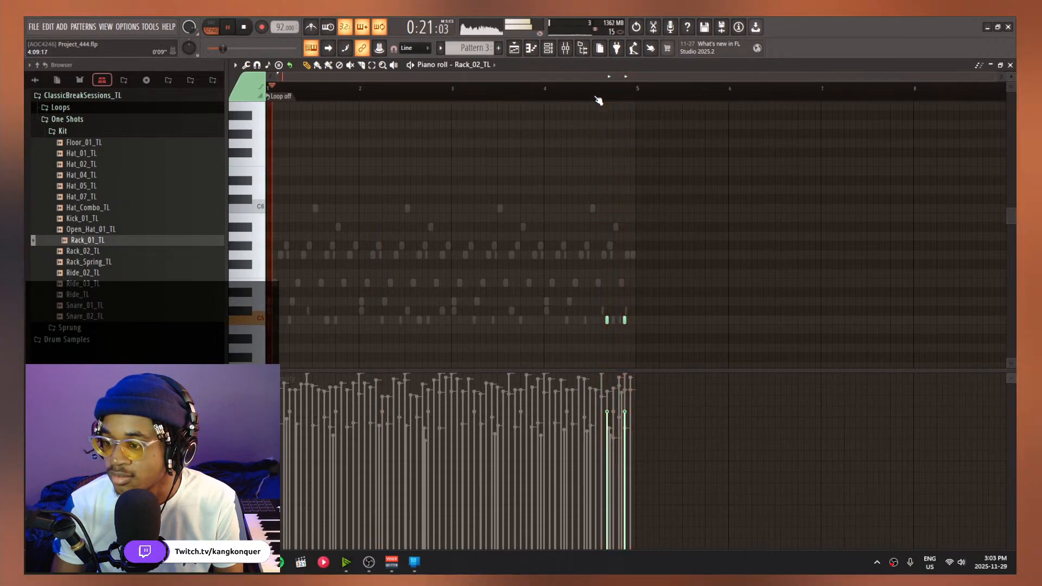
scroll(633, 320, "up", 2)
left_click_drag(622, 347, 619, 222)
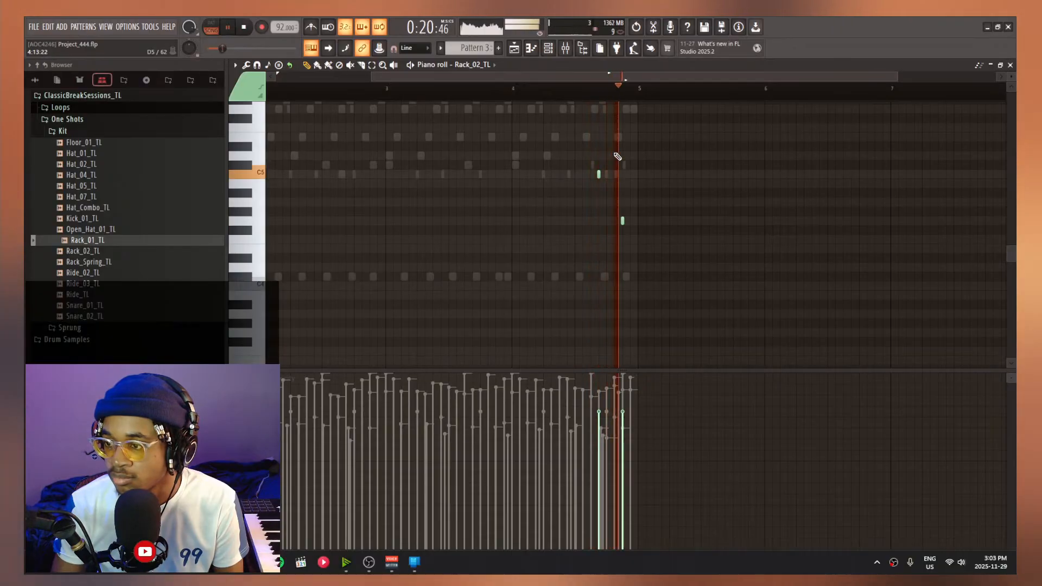
Switch playback to pattern mode and audition Pattern 3 from the later part of bar 4
key("space")
left_click(213, 26)
key("space")
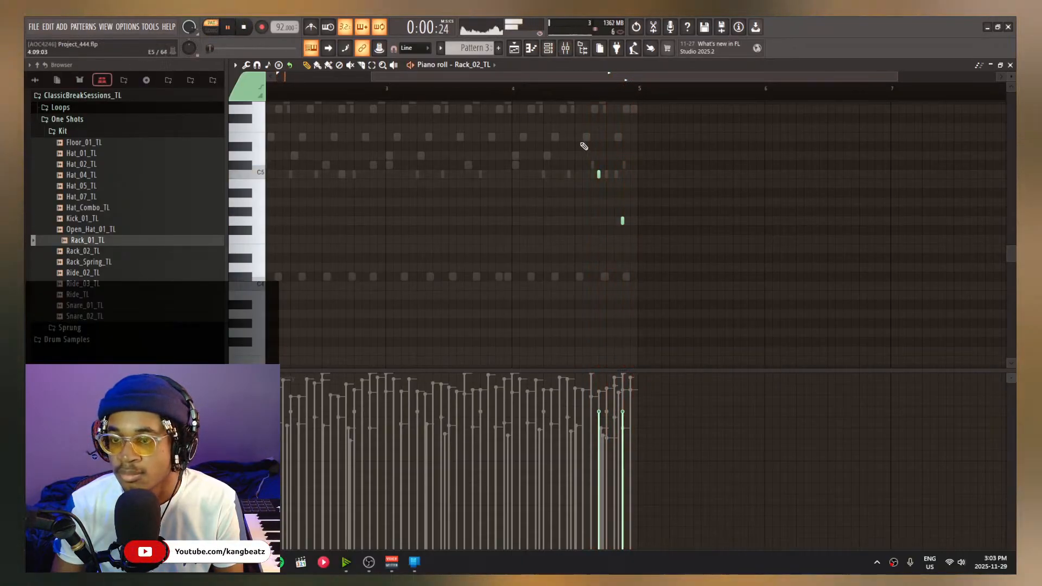
left_click(590, 92)
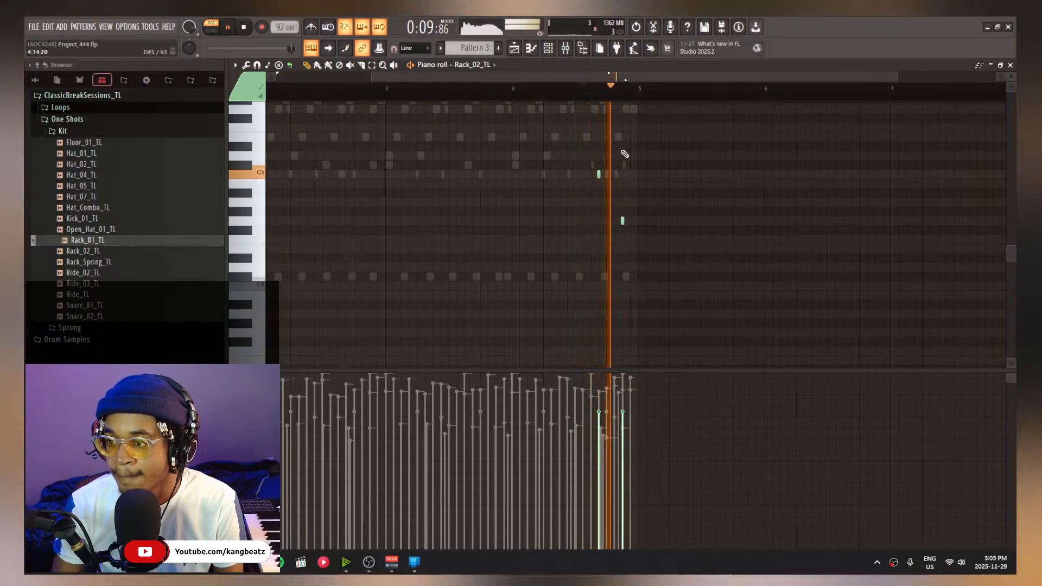
Check the MaxV - Bongo3 channel settings from the channel rack and turn on Normalize for the Rack_02_TL sample
left_click(552, 49)
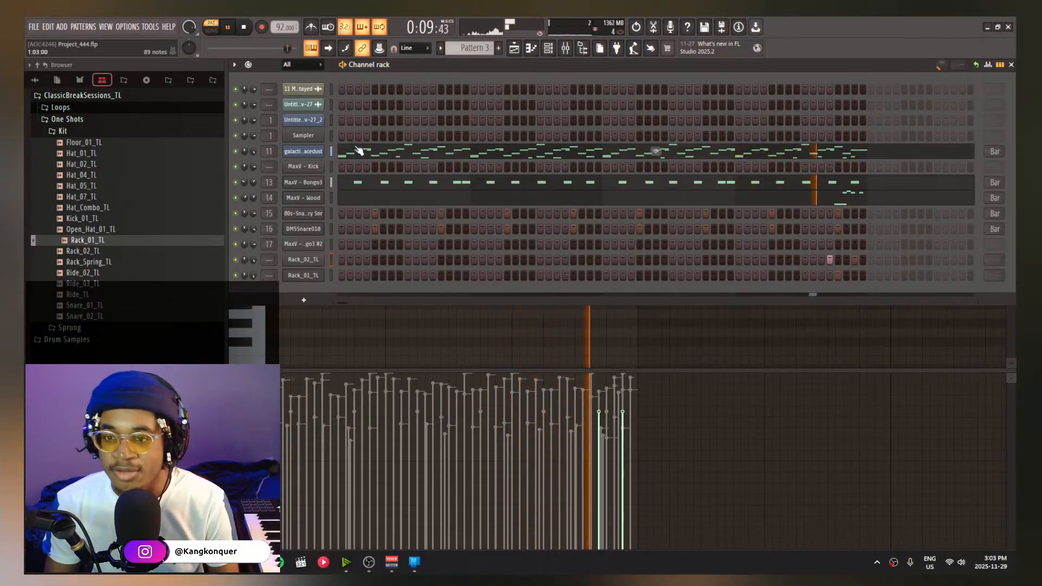
left_click(324, 182)
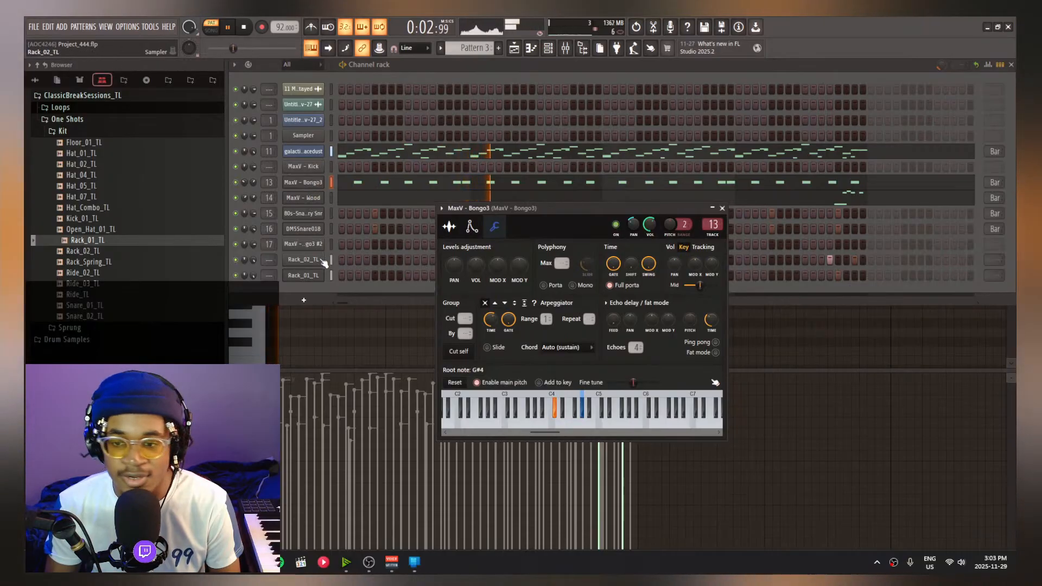
left_click(303, 260)
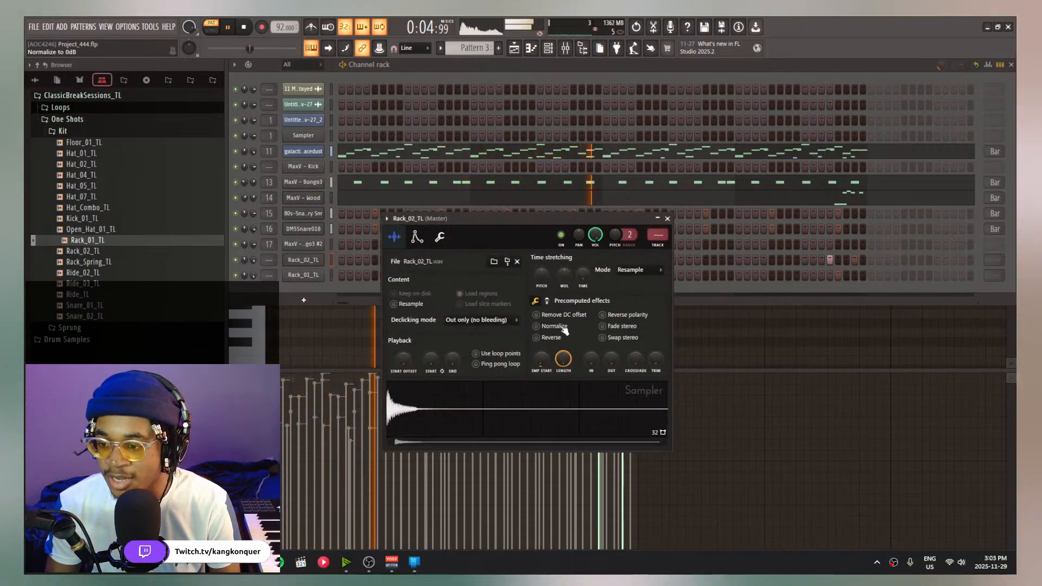
left_click(536, 326)
Pan the Rack_01_TL channel 25% left, add a fade-out to the Rack_02_TL sample, and stop playback
left_click(302, 275)
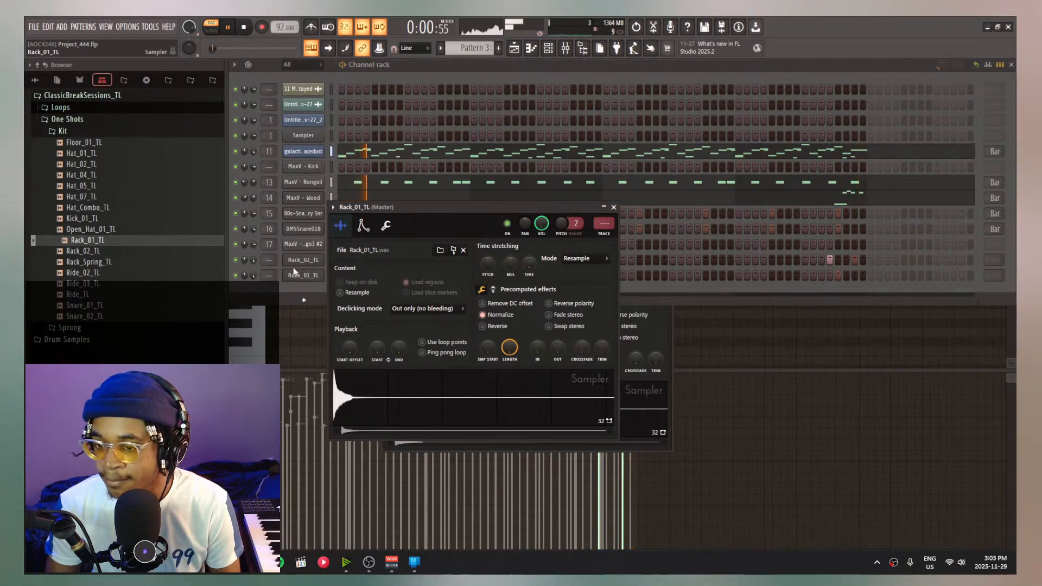
left_click_drag(245, 276, 245, 292)
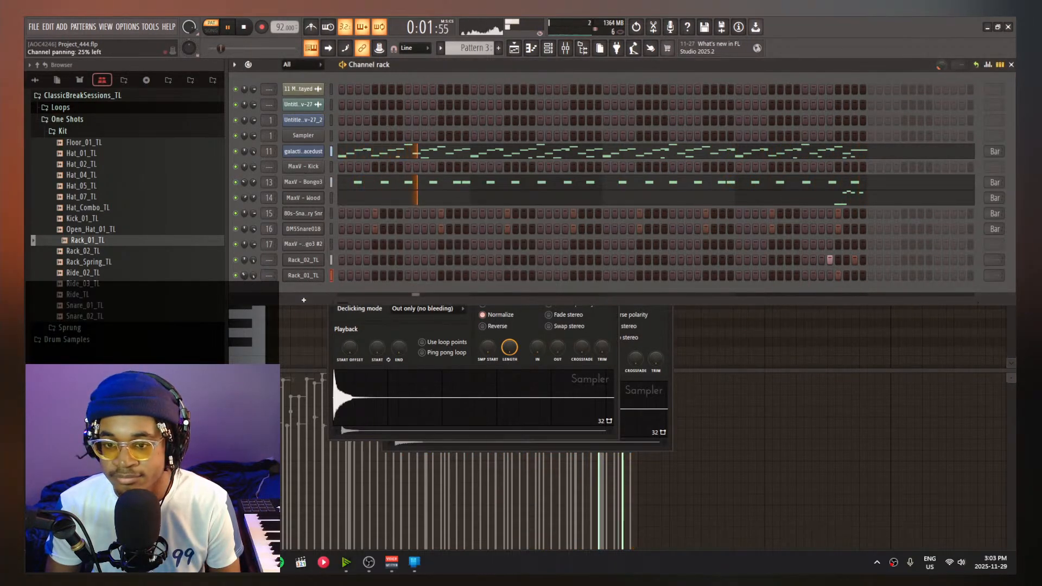
left_click(288, 279)
left_click(607, 349)
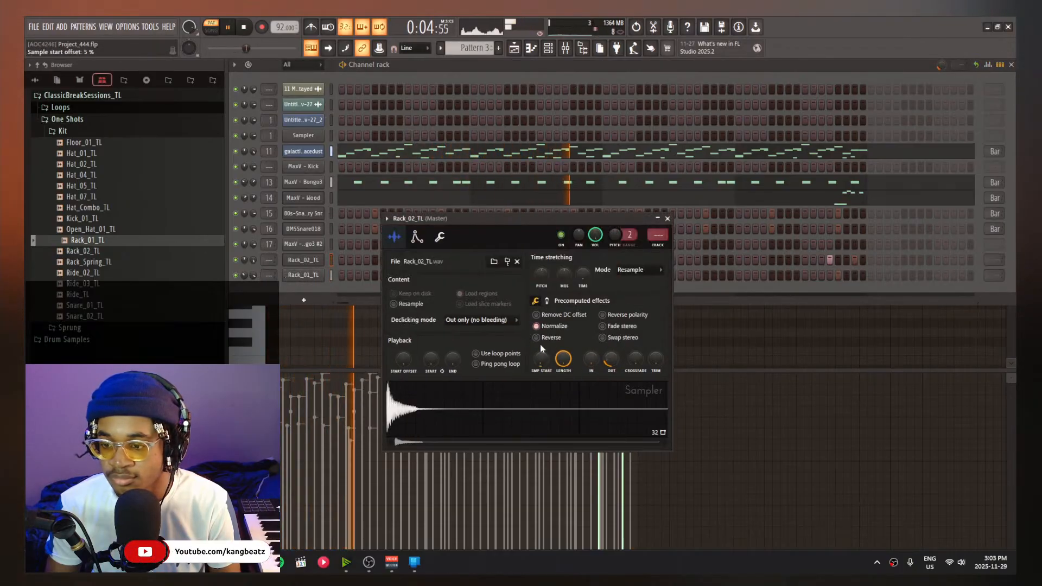
key("space")
left_click_drag(477, 219, 466, 125)
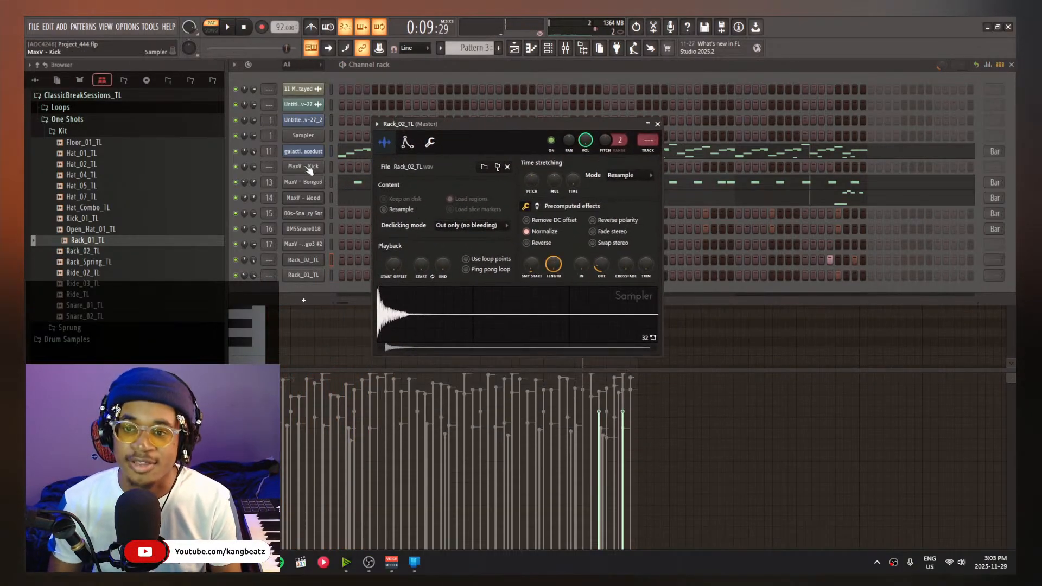
Inspect the MaxV - Kick sample and add fled 808 from the CRANK DRUMS 808s folder as a new channel
left_click(308, 167)
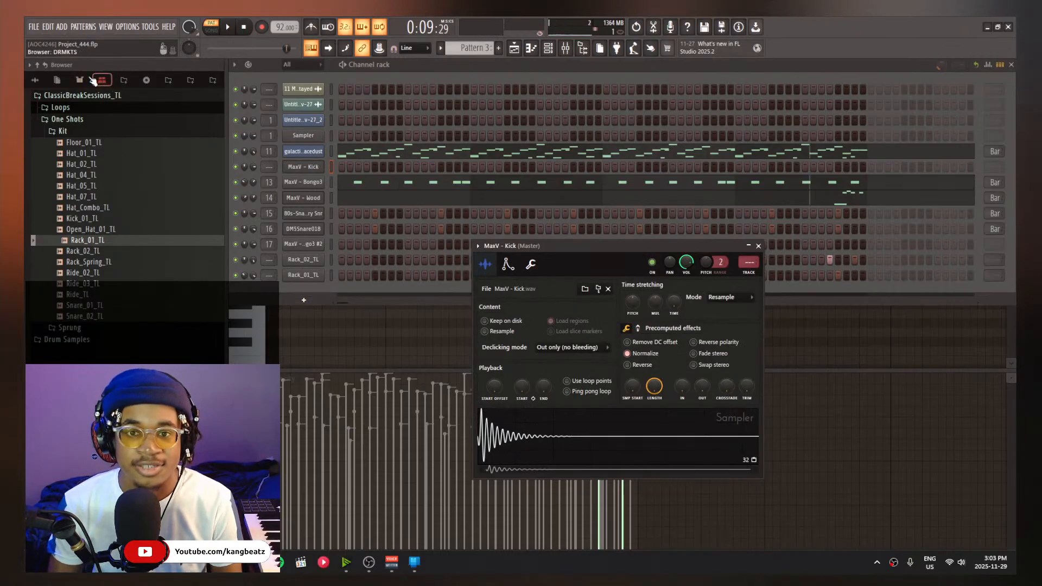
left_click(80, 80)
left_click(82, 166)
left_click(100, 234)
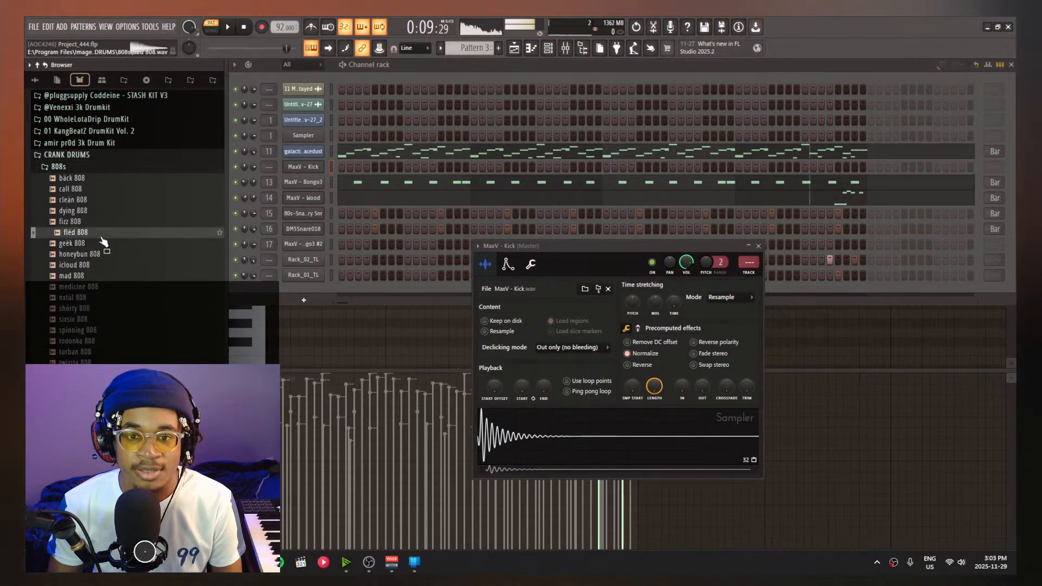
left_click_drag(103, 241, 293, 301)
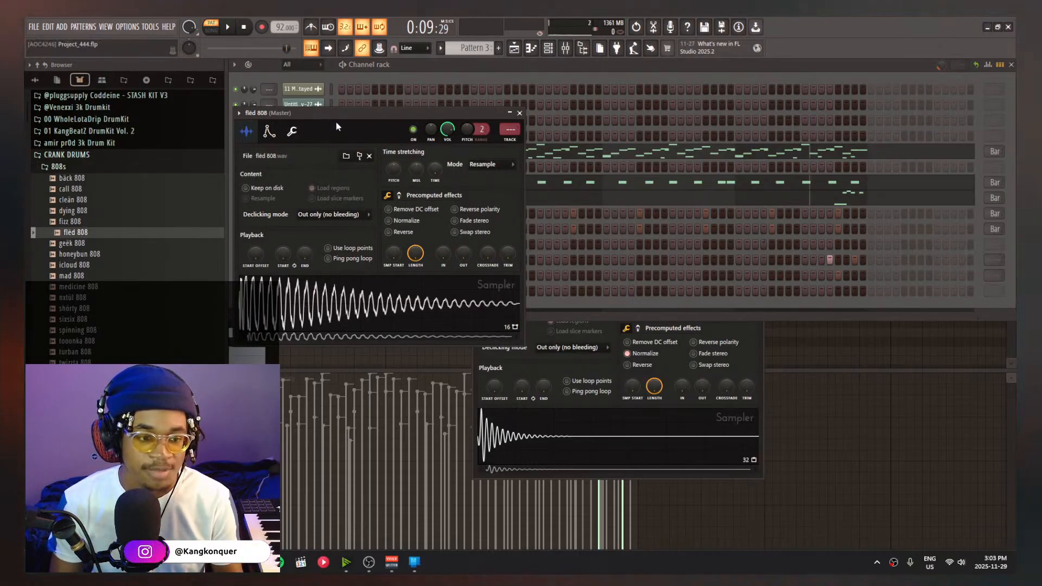
left_click_drag(341, 120, 507, 128)
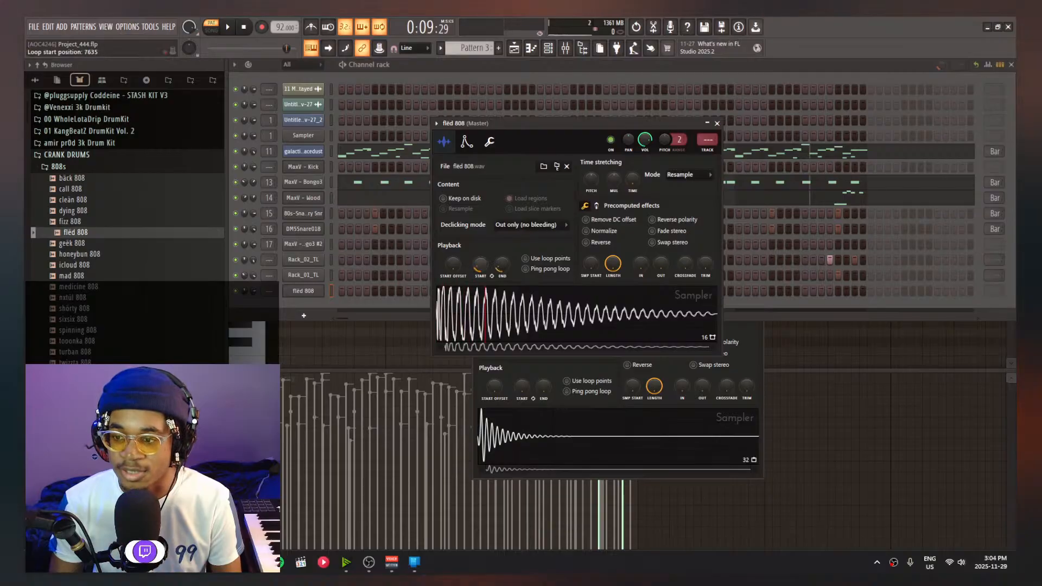
Turn on Use loop points for fled 808 and adjust its loop region to span two waveform cycles
left_click(533, 260)
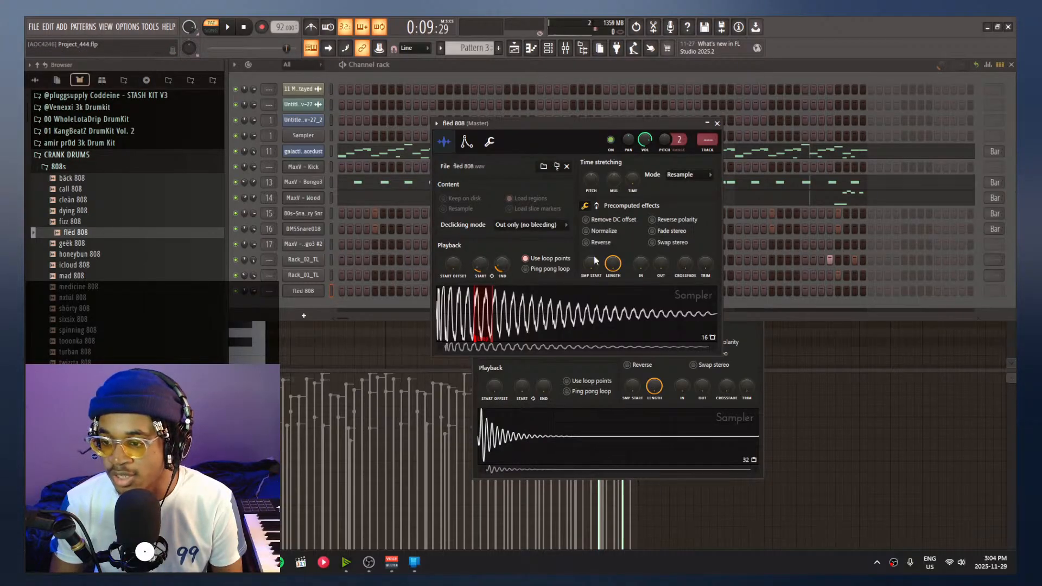
scroll(484, 324, "up", 5)
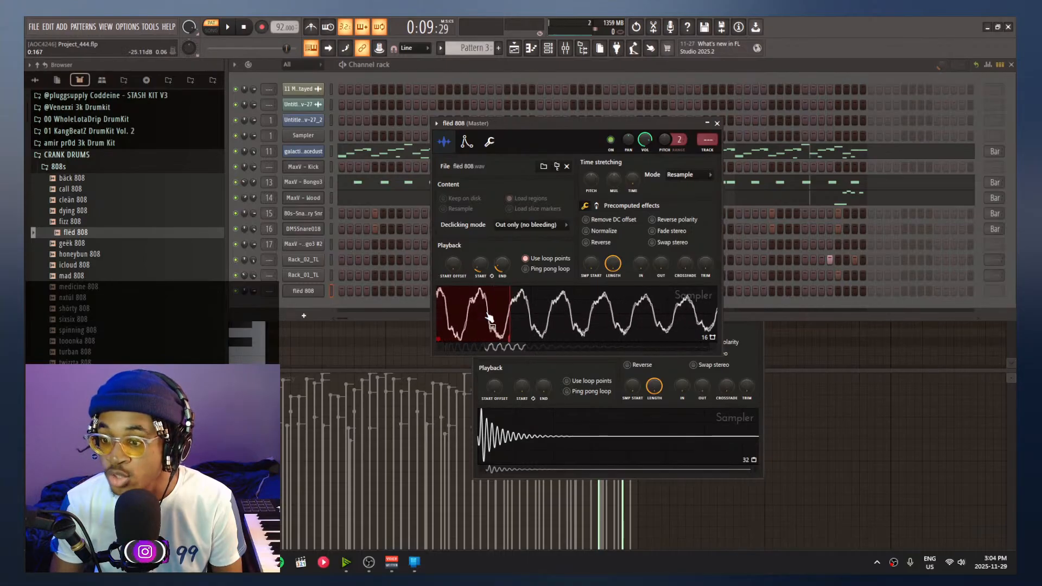
scroll(550, 317, "up", 2)
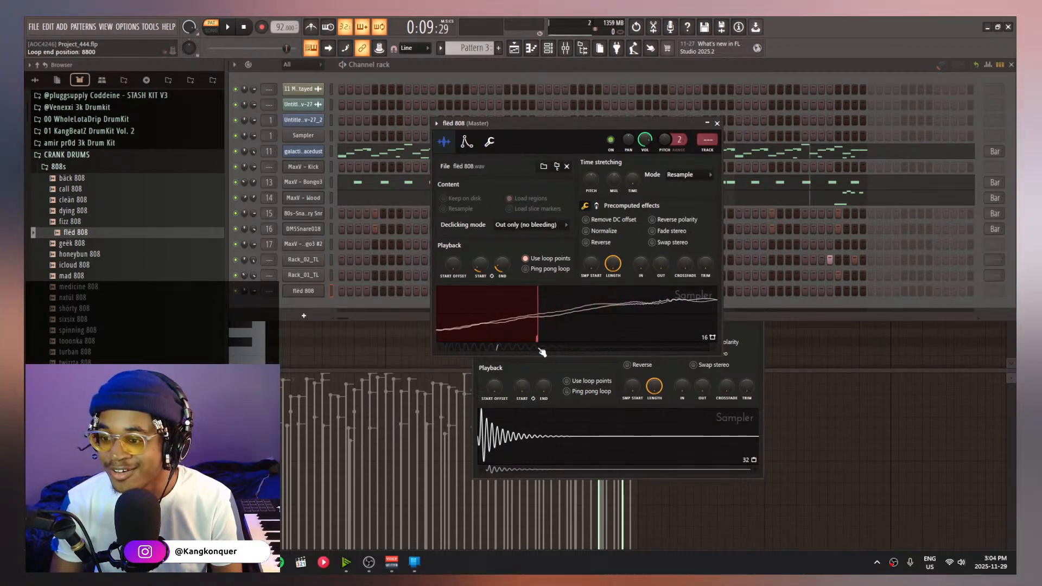
scroll(537, 334, "up", 3)
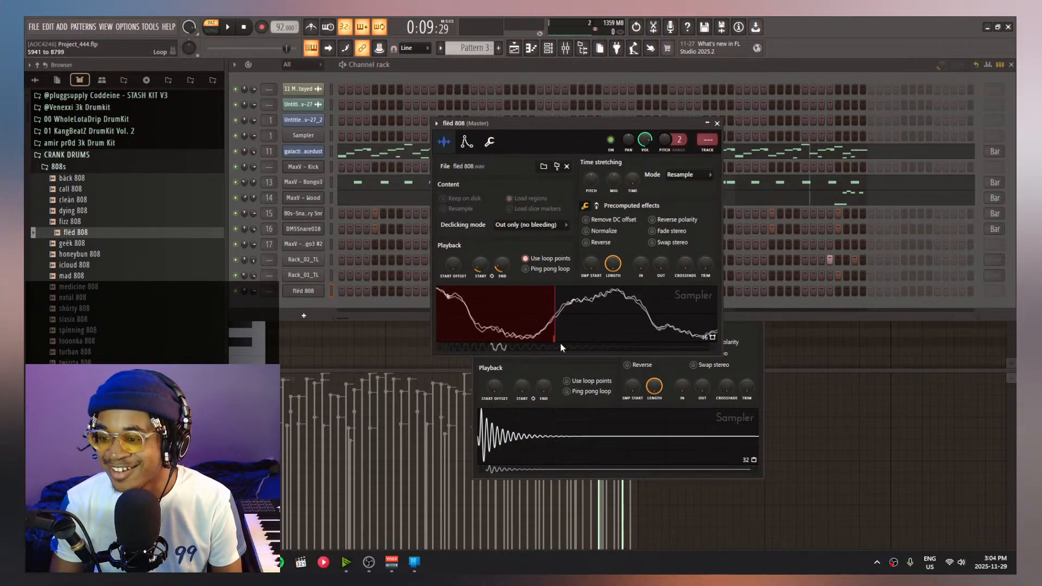
scroll(562, 348, "down", 4)
scroll(543, 334, "up", 3)
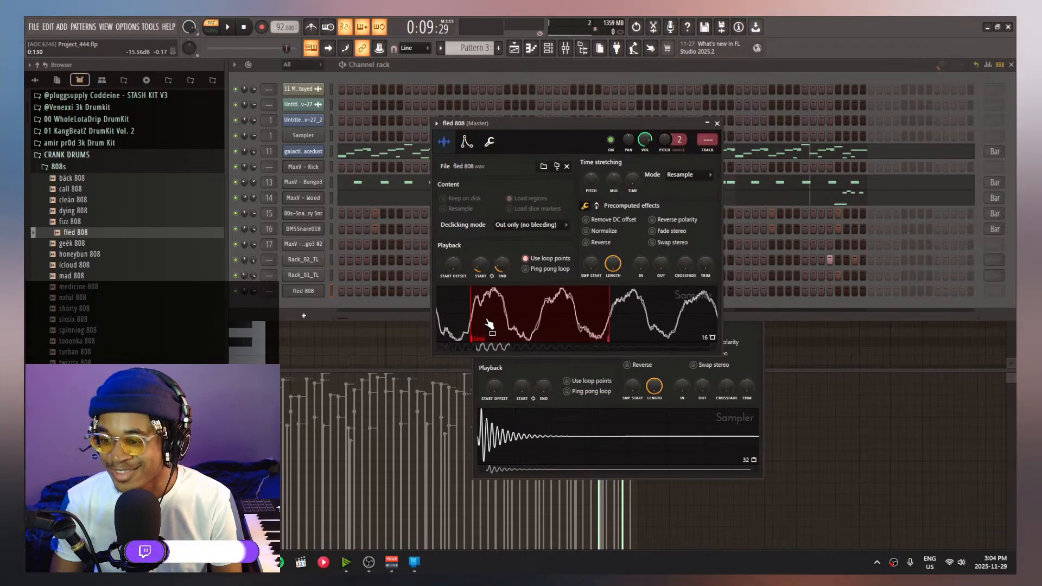
Undo the accidental duplicate of the fled 808 channel and examine the original's loop start up close
key("ctrl+z")
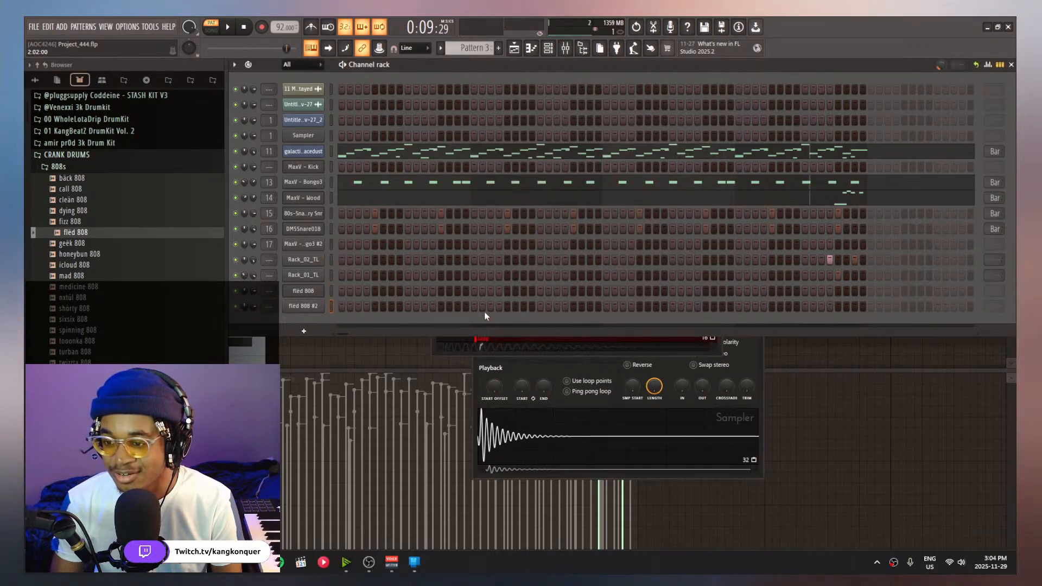
left_click(305, 291)
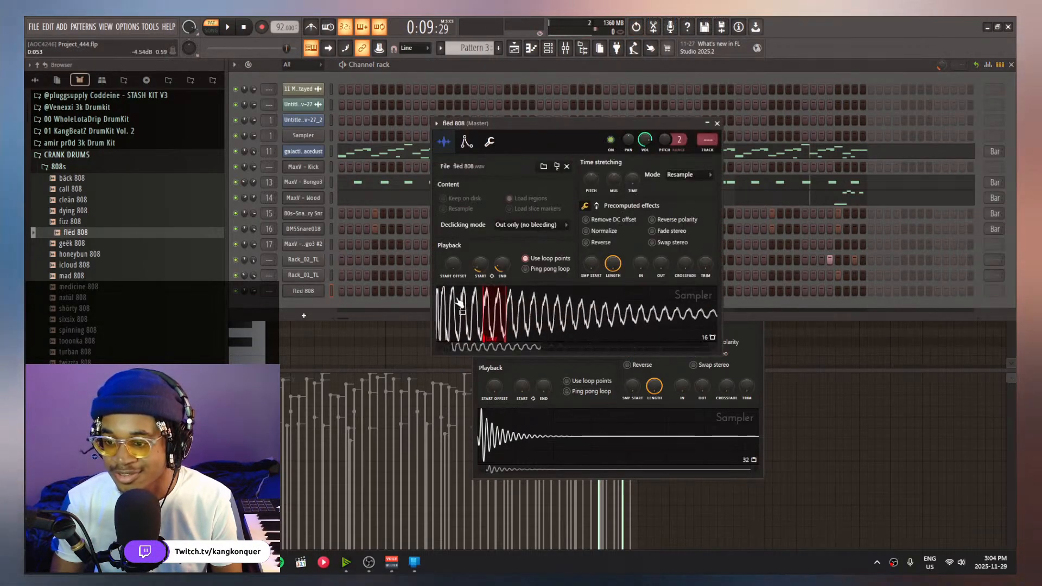
scroll(548, 318, "up", 5)
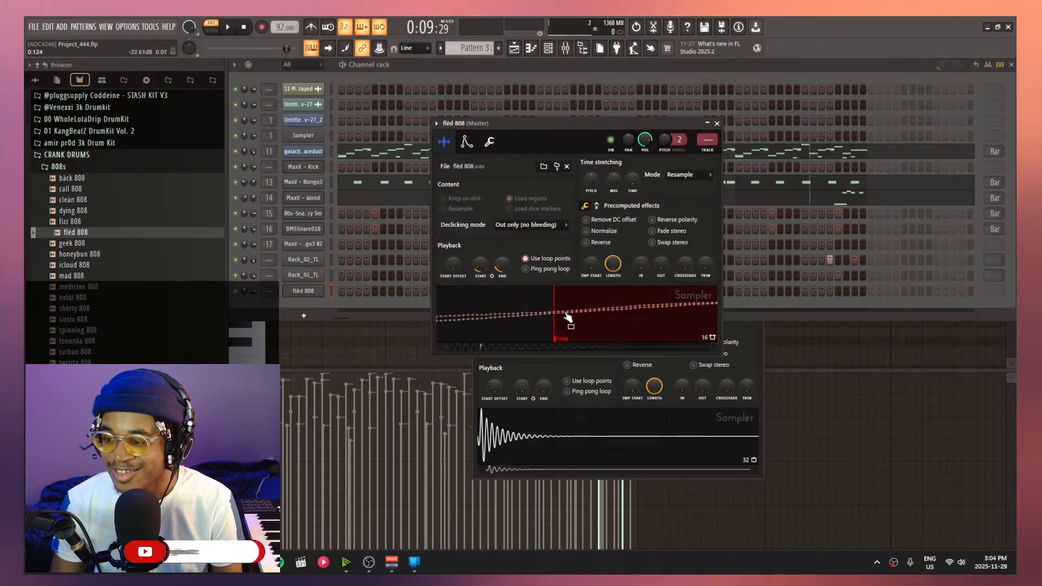
scroll(567, 317, "down", 5)
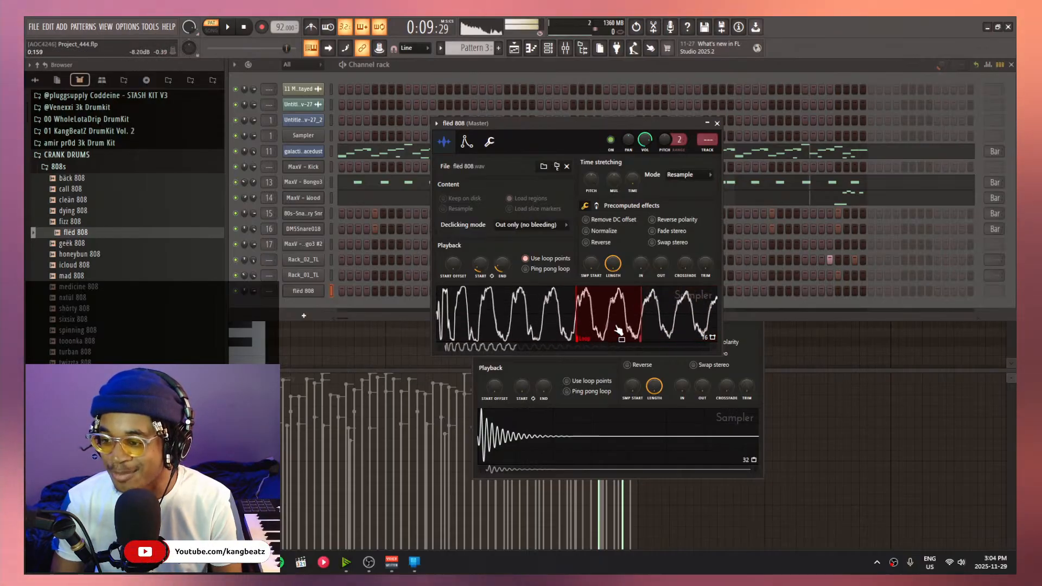
Shorten the fled 808 loop to a single waveform cycle by moving its end point earlier
left_click_drag(640, 339, 629, 344)
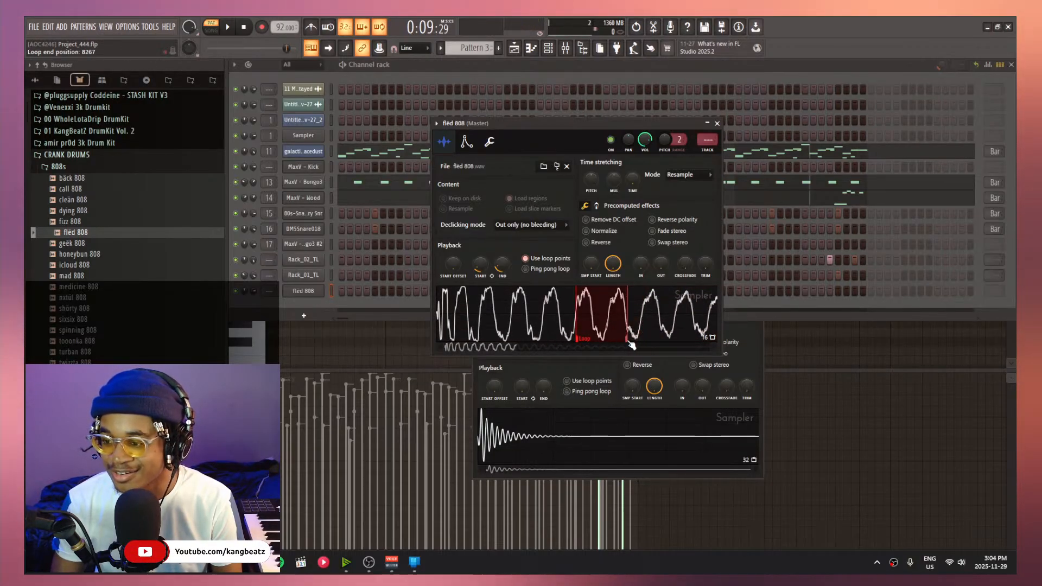
scroll(628, 304, "up", 2)
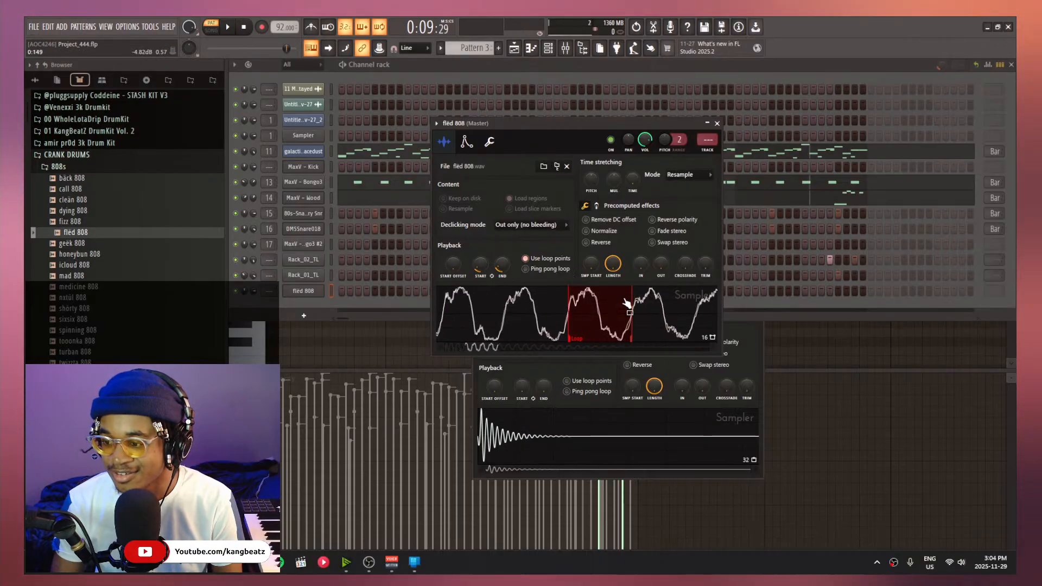
scroll(652, 317, "up", 2)
left_click_drag(631, 335, 597, 361)
scroll(594, 334, "up", 4)
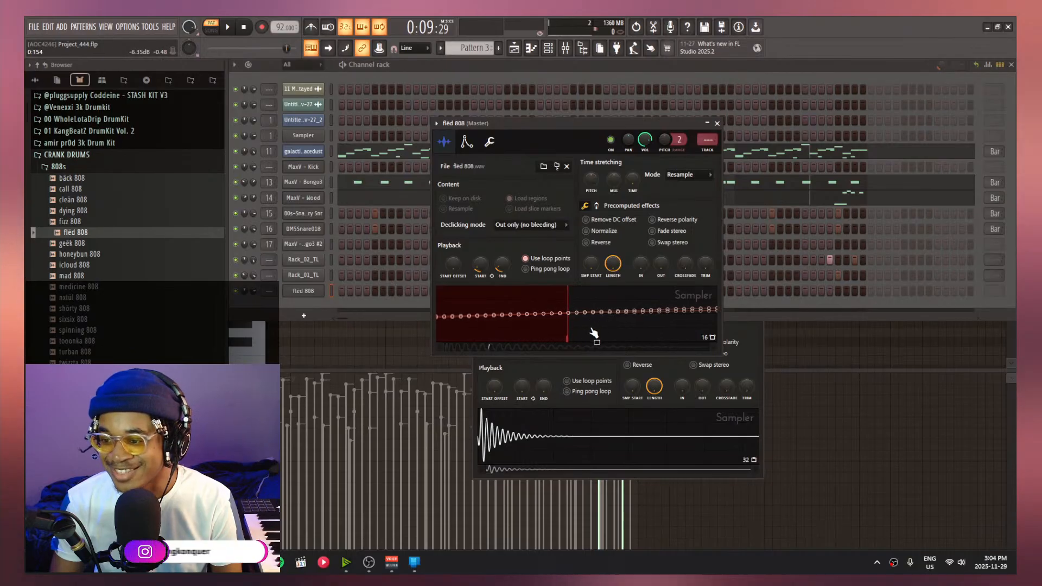
scroll(564, 342, "down", 6)
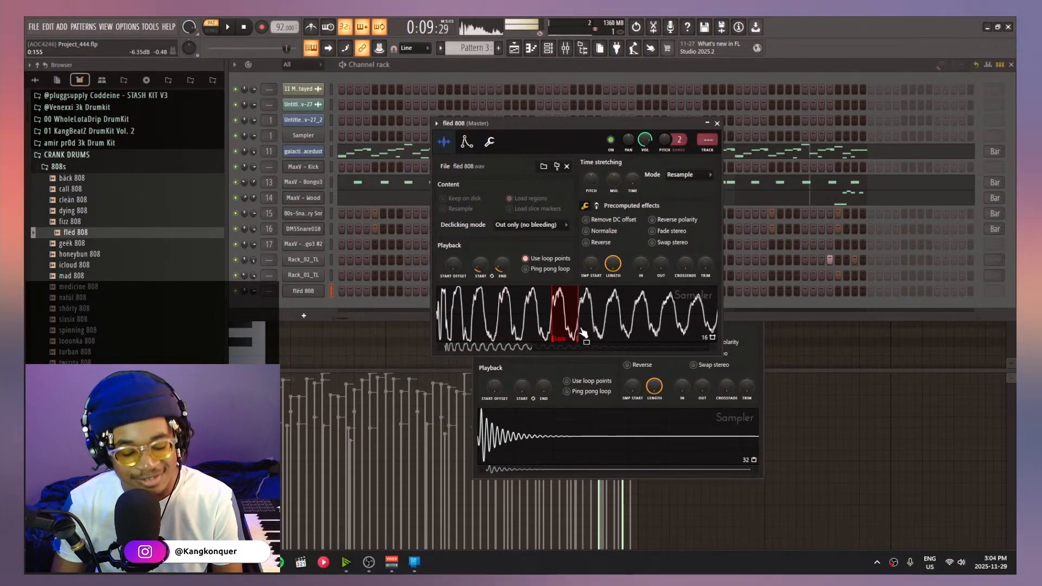
scroll(581, 329, "down", 3)
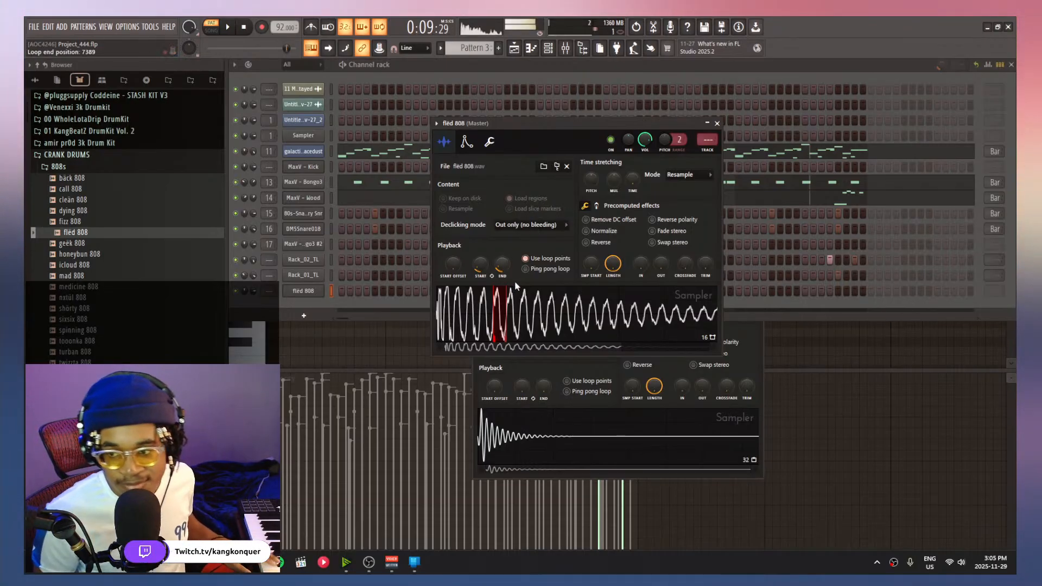
Stretch the fled 808 loop back to the sample's beginning, ending at 5982, and delete the fled 808 channel
left_click_drag(501, 266, 480, 304)
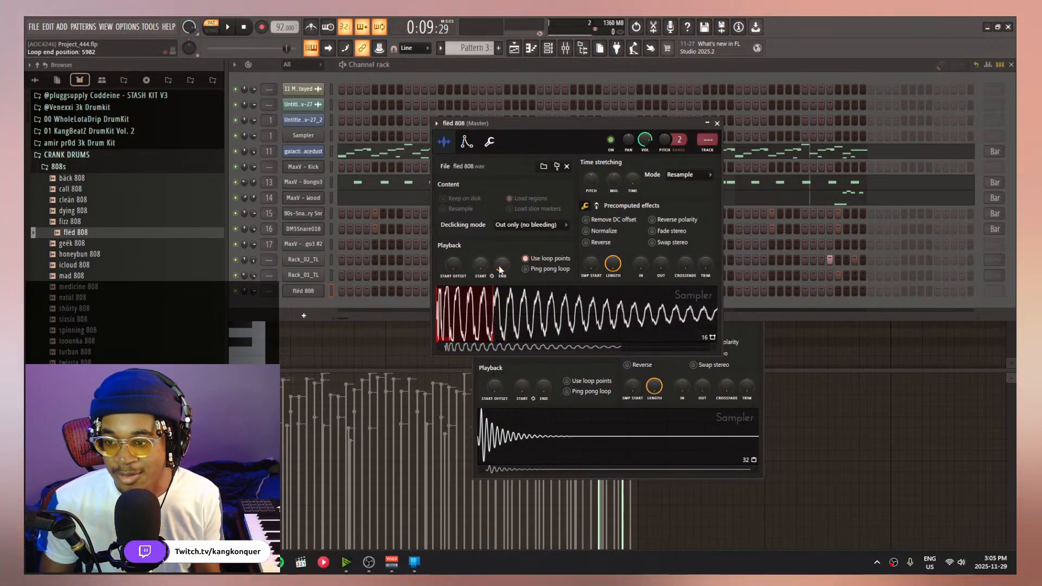
left_click(303, 291)
right_click(303, 293)
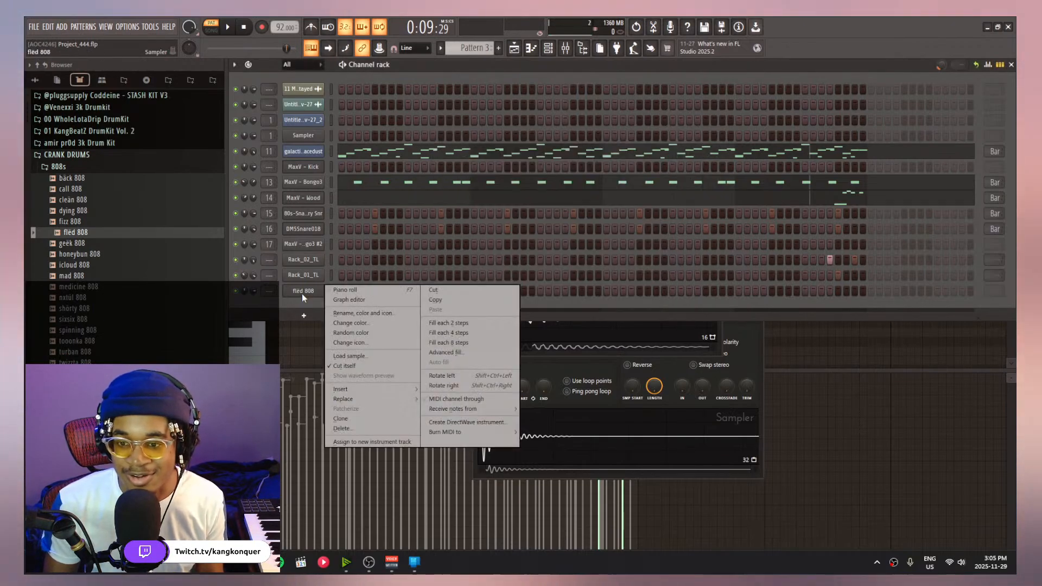
left_click(342, 428)
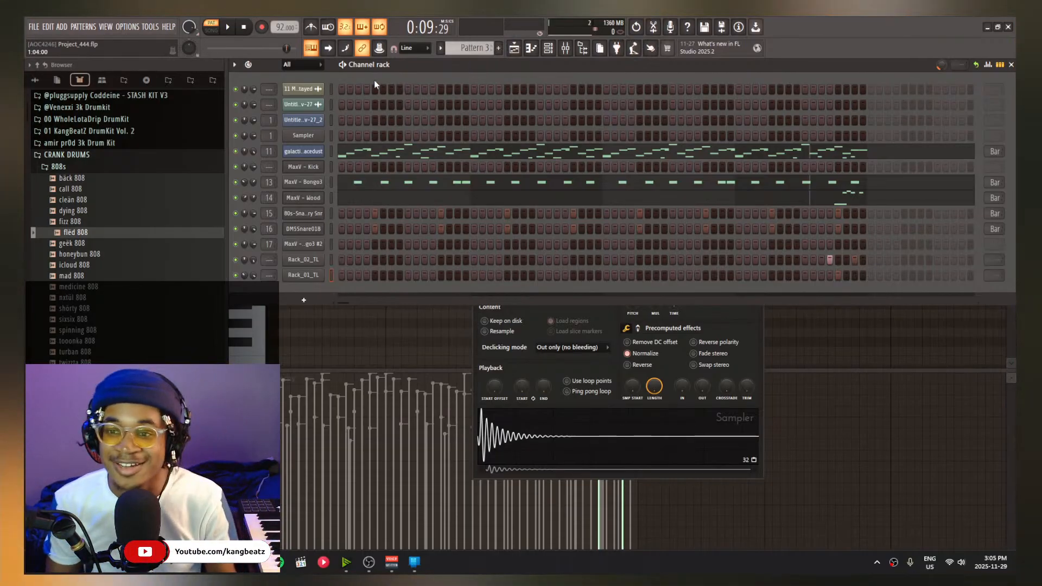
Switch playback to song mode, play the beat briefly, and stop it
key("space")
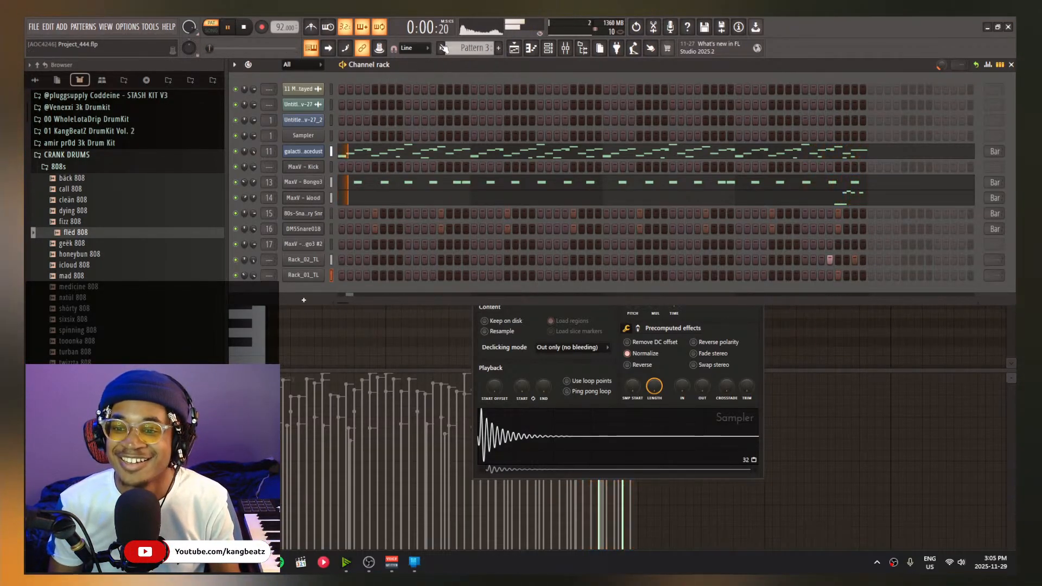
left_click(211, 28)
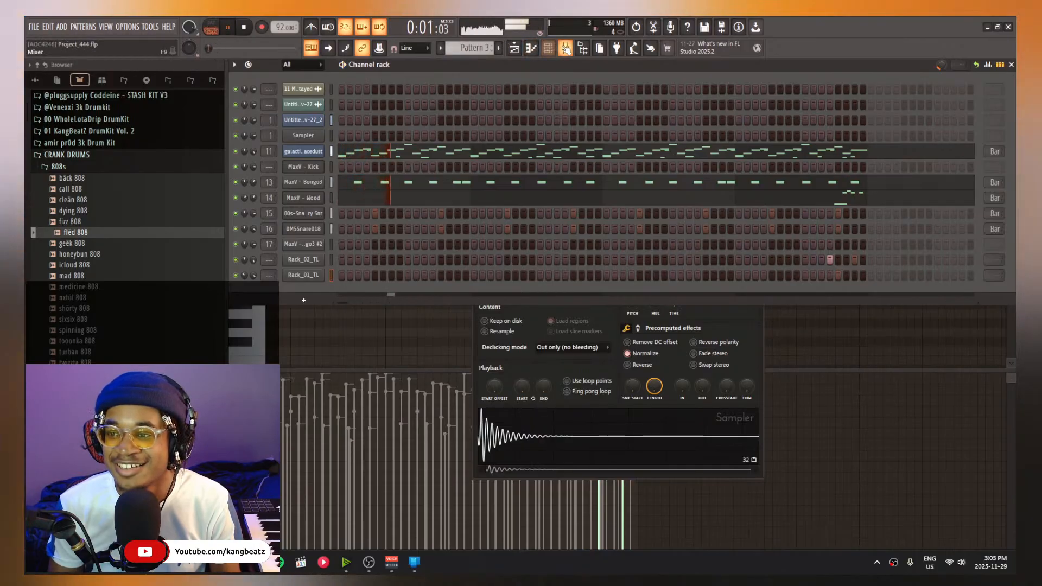
key("F9")
key("space")
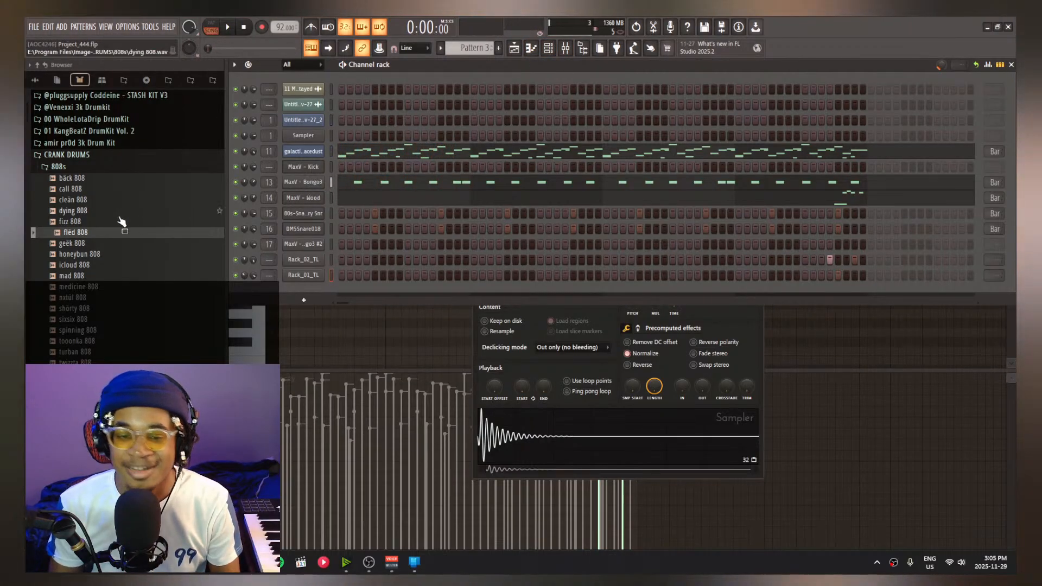
Search the drum kits for "kick", audition the samples over the beat, and swap the MaxV - Kick sample for [ACD] - StylesP Kick
left_click(89, 155)
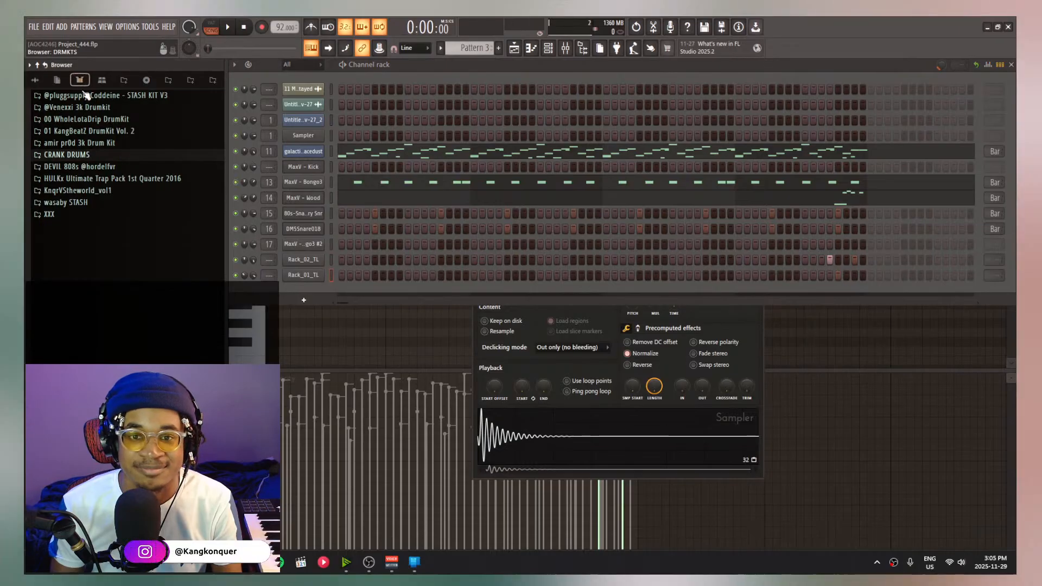
left_click(97, 108)
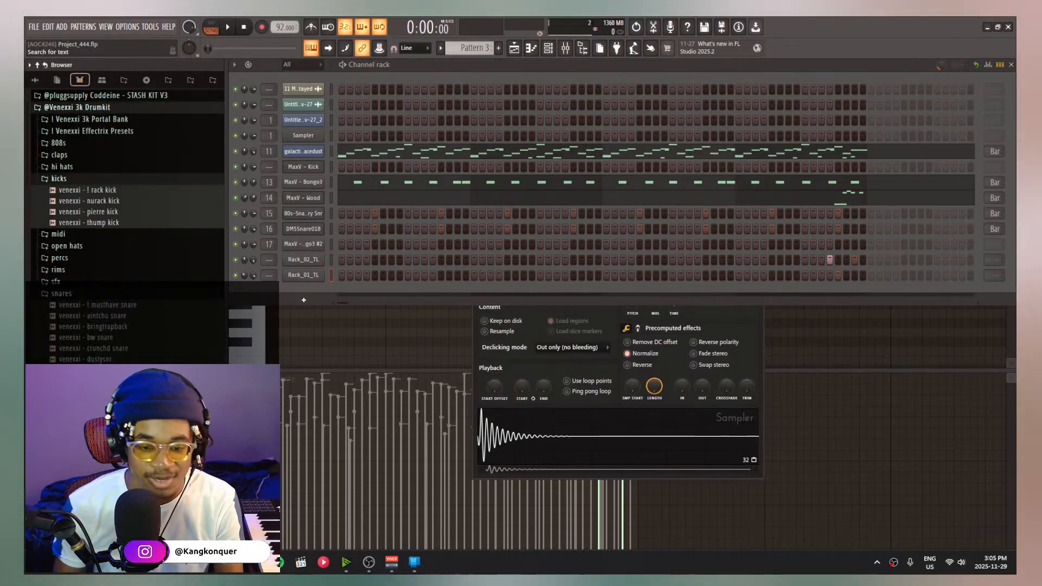
type("kick")
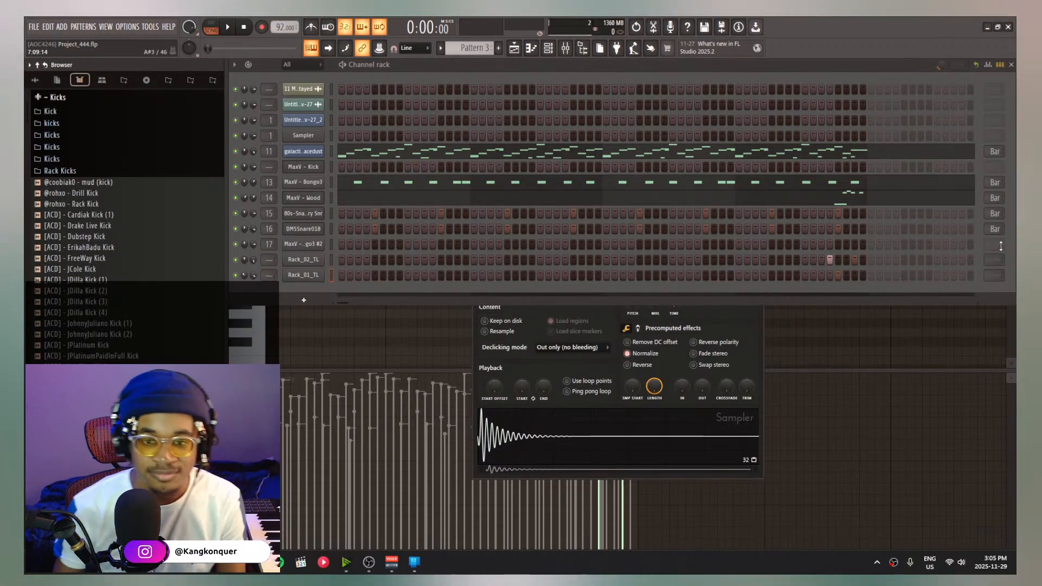
left_click(158, 313)
left_click(122, 356)
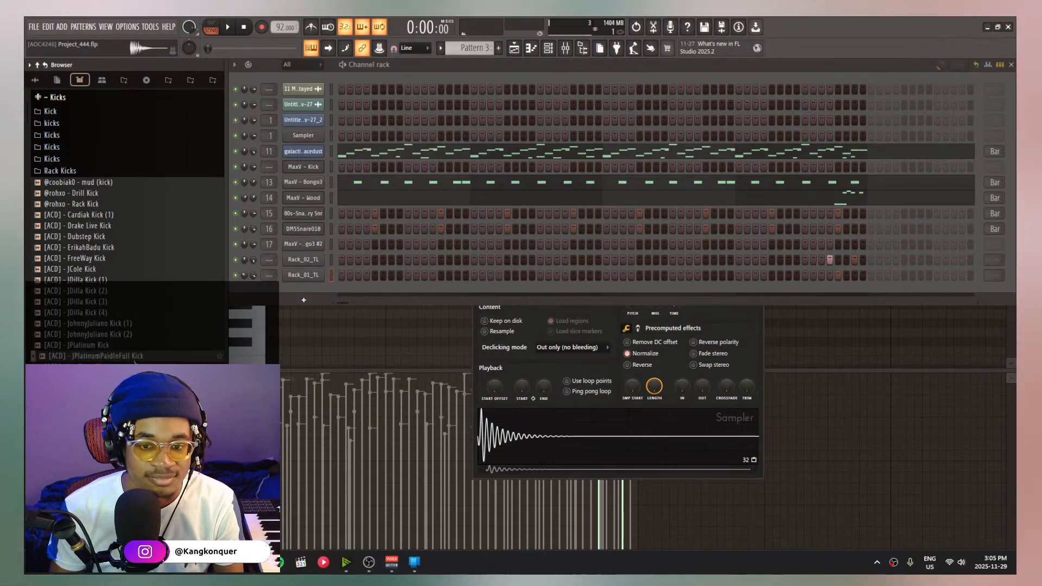
key("space")
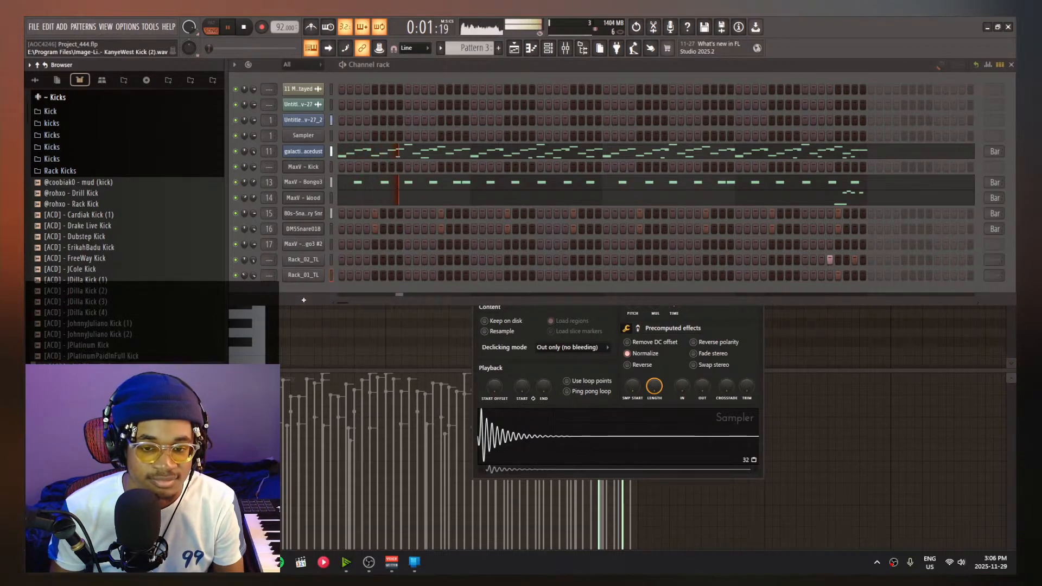
scroll(97, 255, "down", 6)
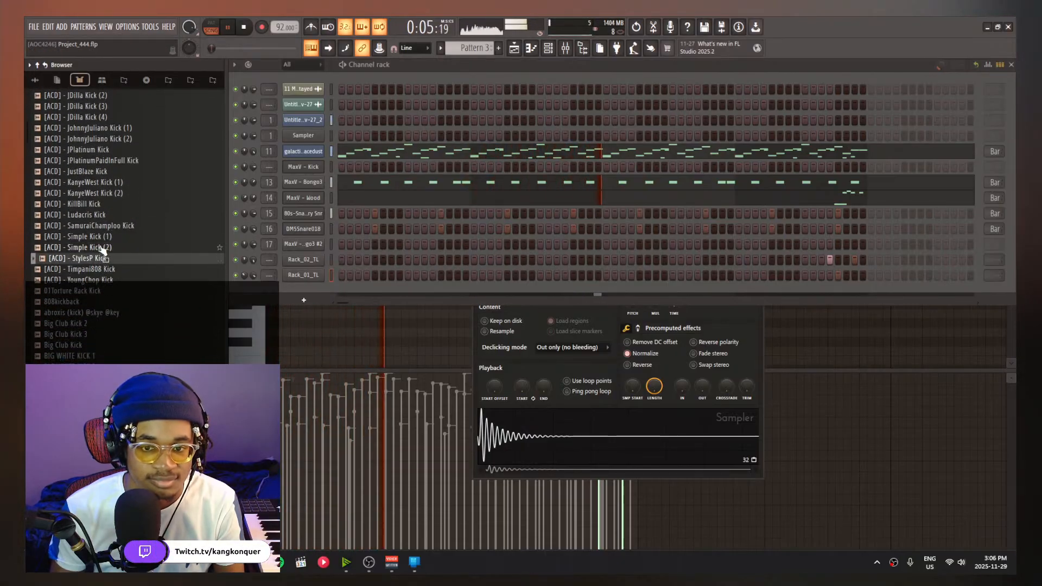
left_click_drag(89, 259, 311, 167)
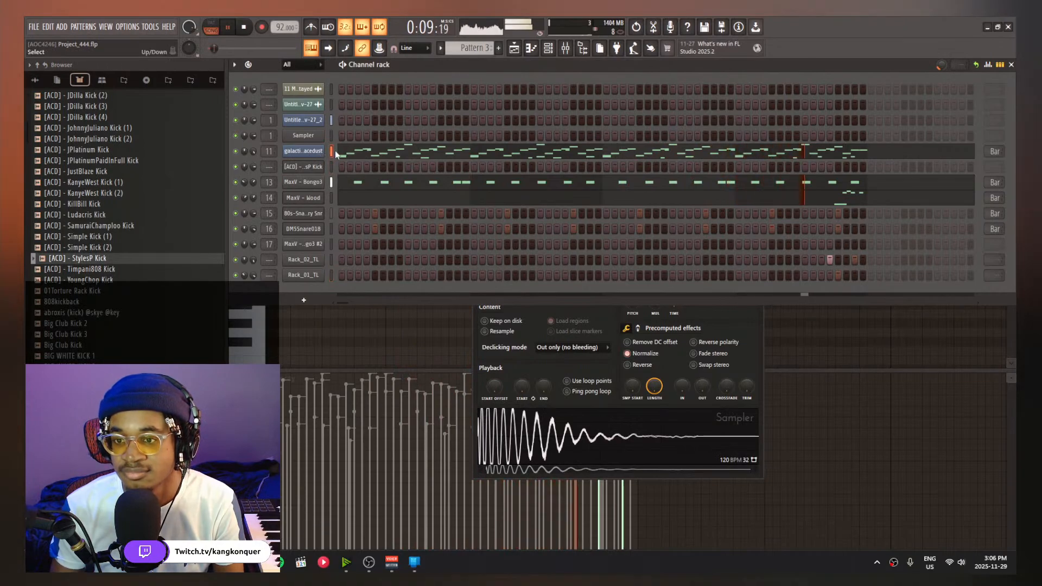
Copy the low notes of the galacticforceband-spacedust channel into the StylesP Kick piano roll and shift them to start at bar 1
left_click(334, 151)
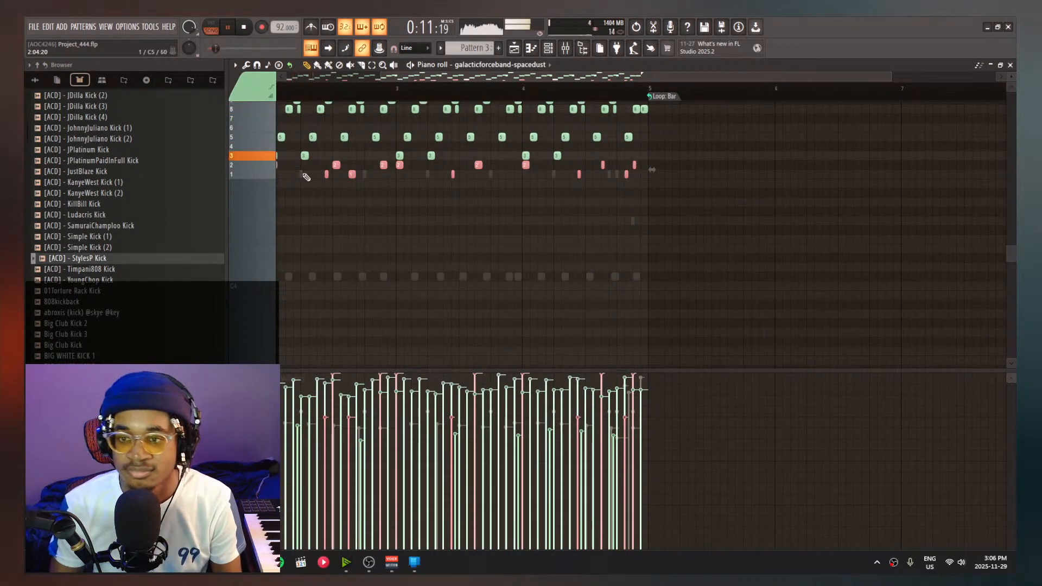
left_click(505, 64)
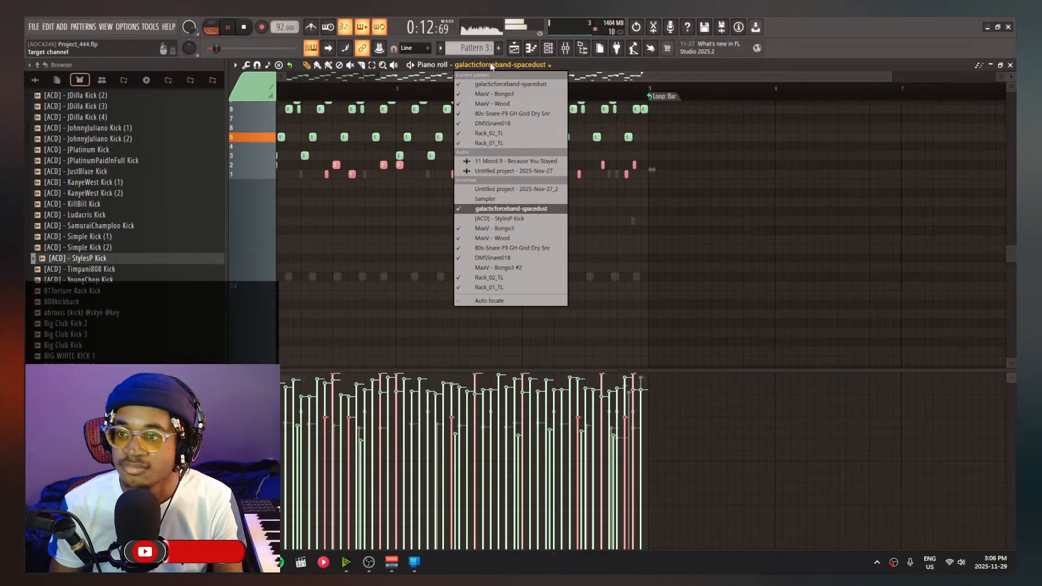
left_click(498, 219)
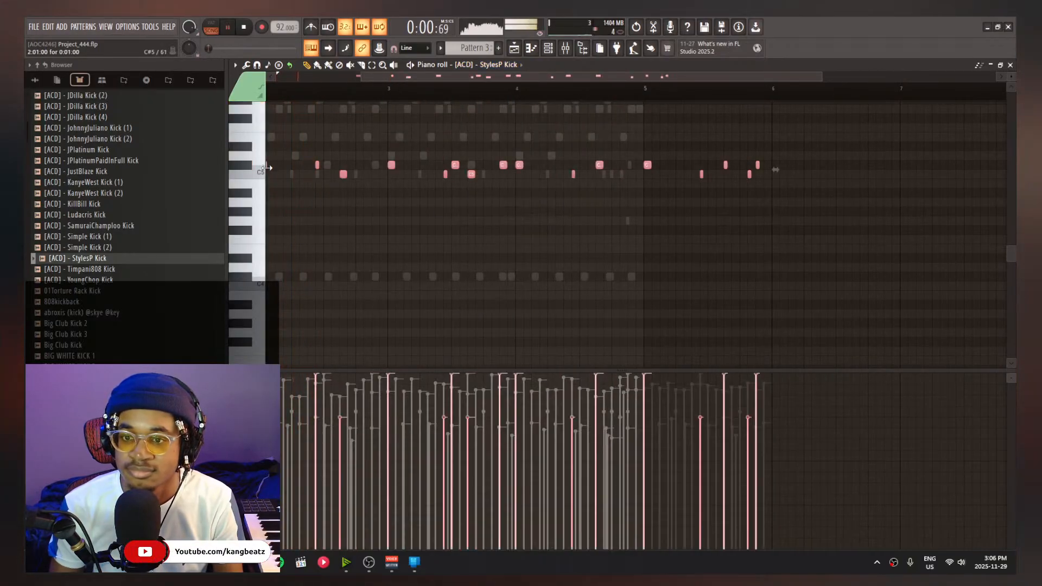
scroll(337, 184, "down", 2)
key("space")
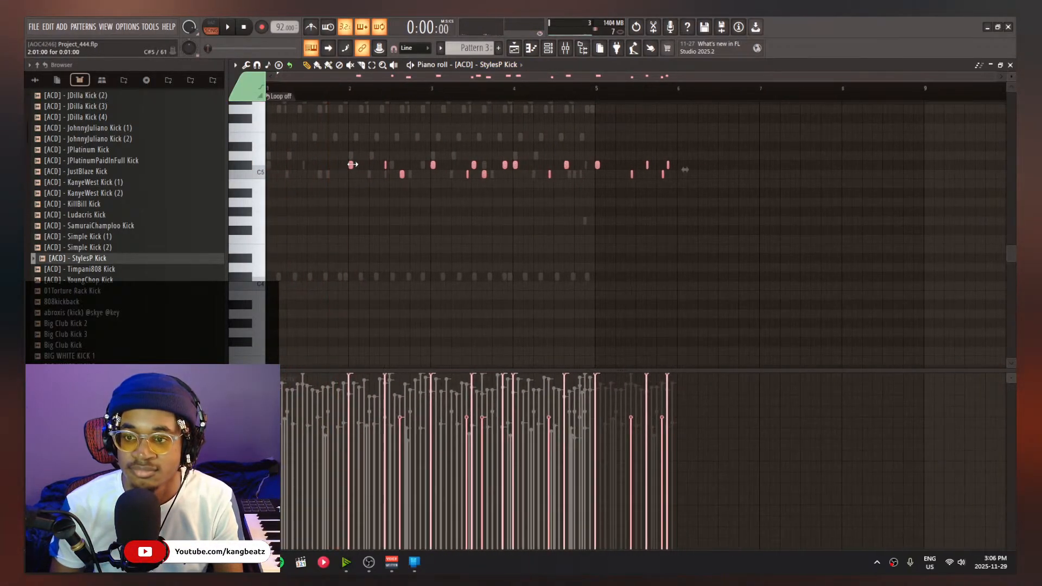
left_click_drag(349, 168, 190, 174)
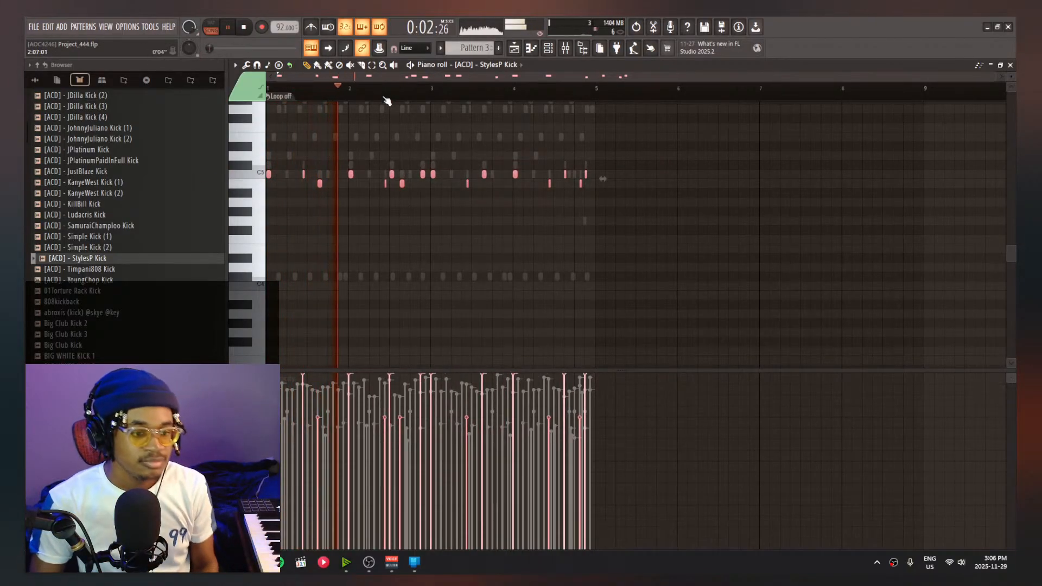
Bring every StylesP Kick note onto C5, then discard the note lengths with the snap set to 1/6 step
left_click(243, 171)
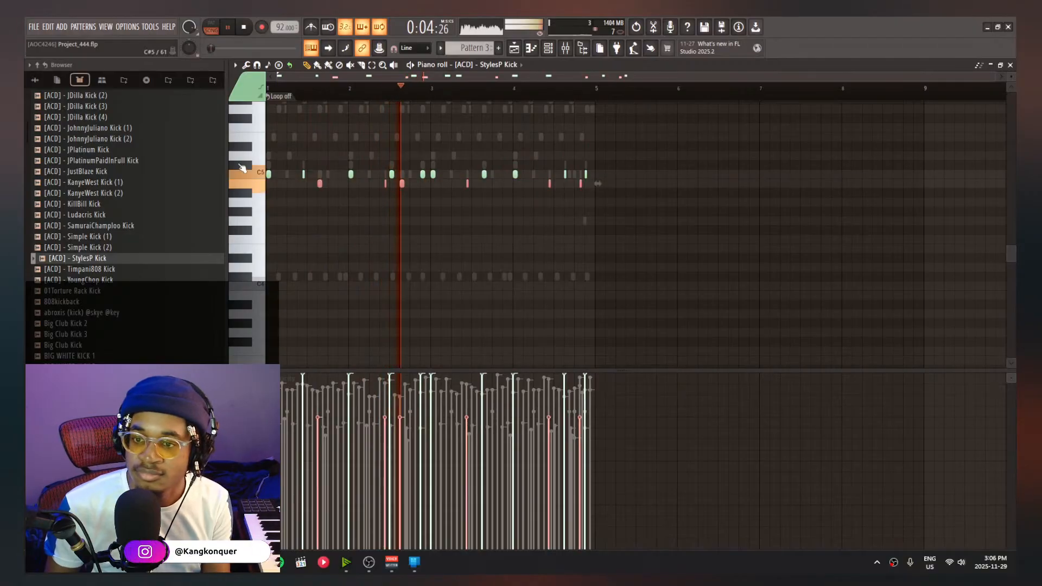
key("shift+Up")
key("ctrl+d")
key("shift+d")
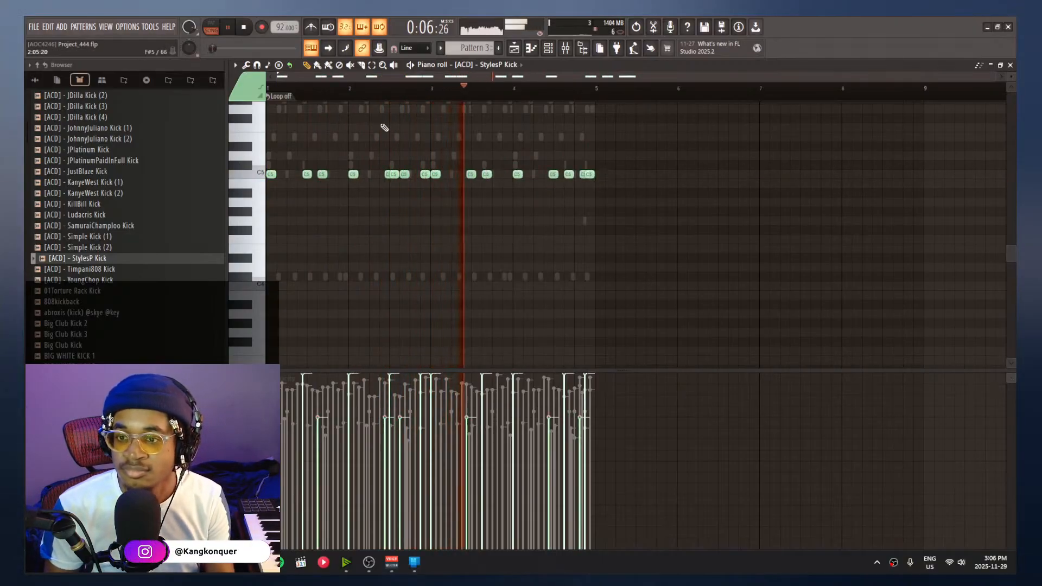
scroll(317, 146, "up", 3)
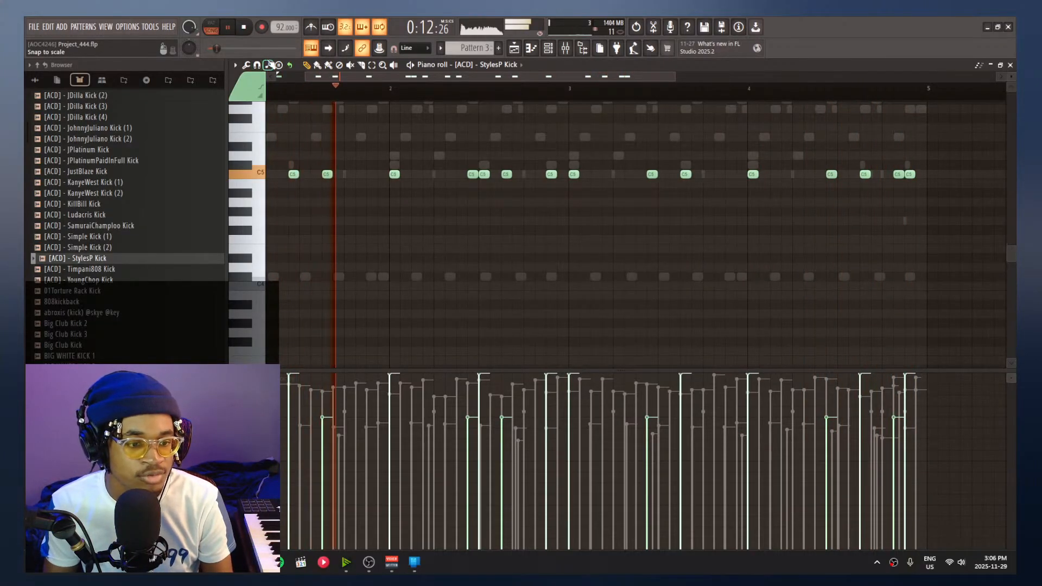
left_click(258, 64)
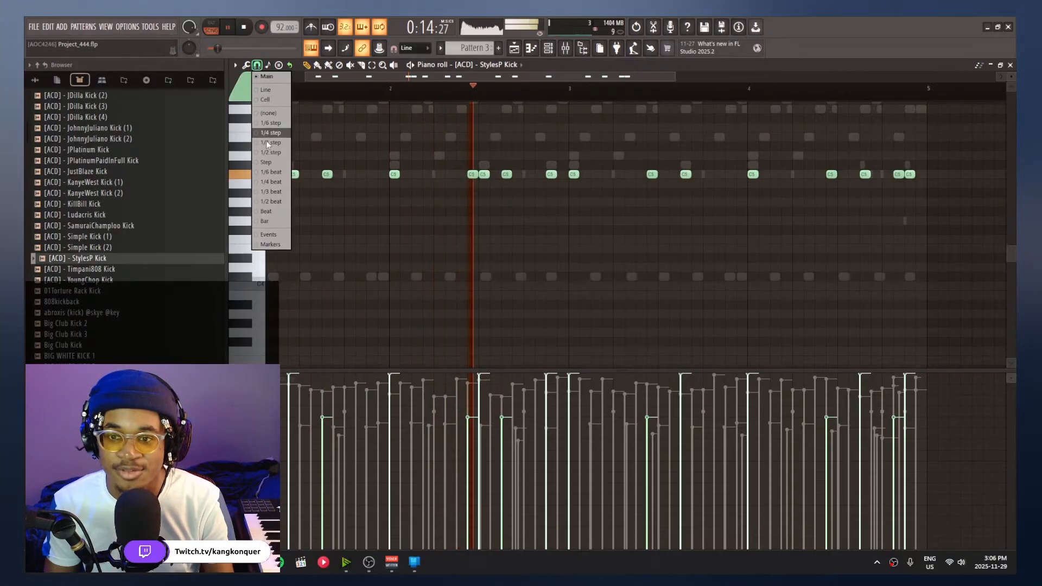
left_click(270, 122)
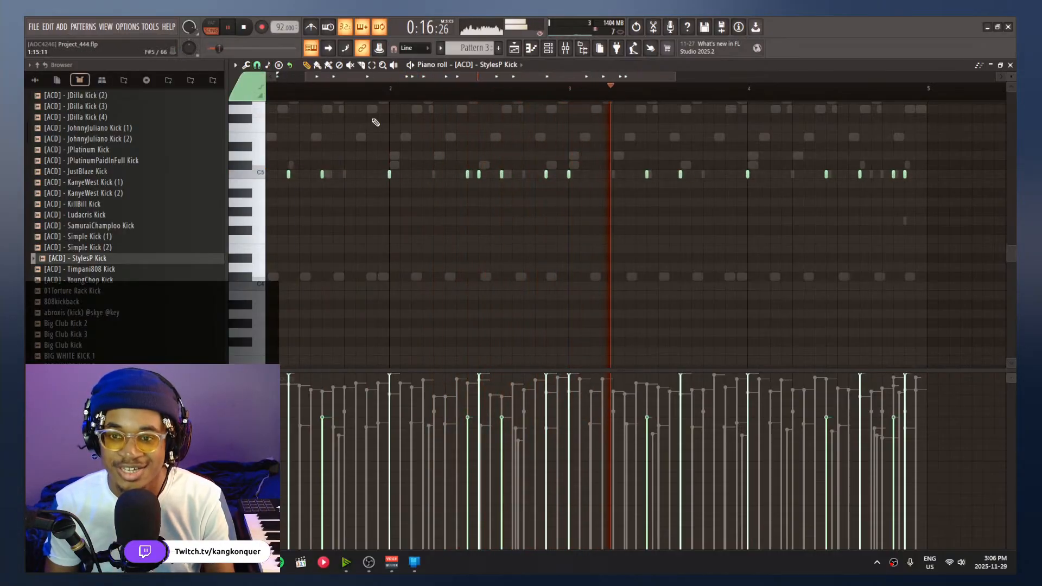
scroll(391, 133, "down", 3)
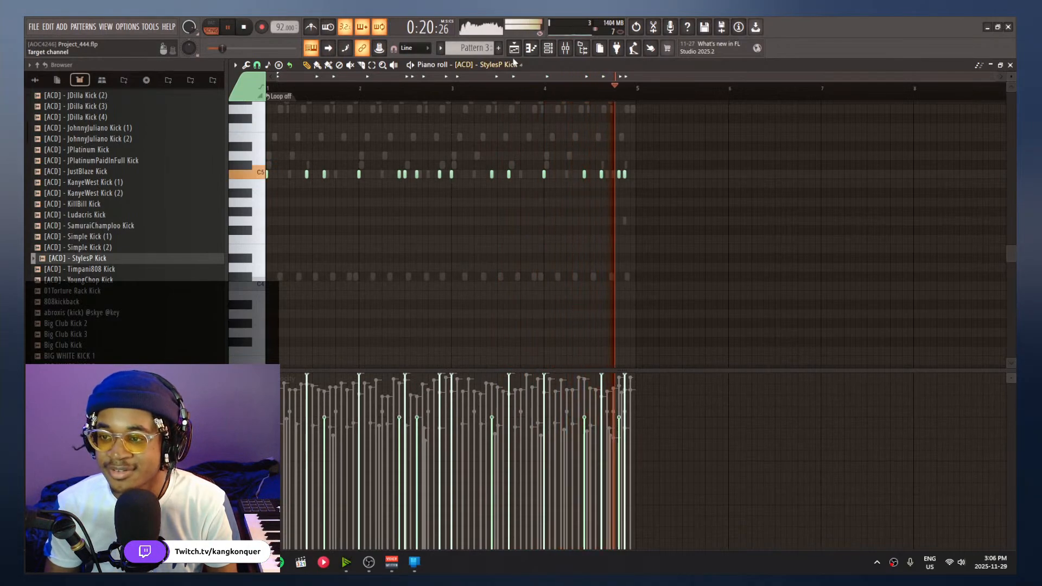
Add a fade-out to the StylesP Kick sample, raise its volume multiplier to 121%, and play the beat
key("F6")
left_click(312, 167)
key("space")
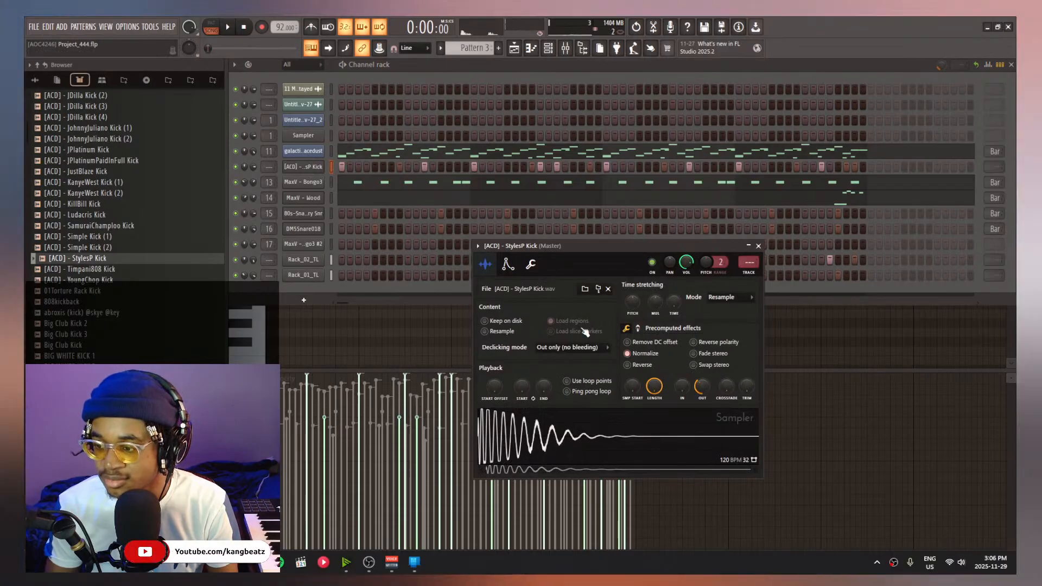
left_click(531, 265)
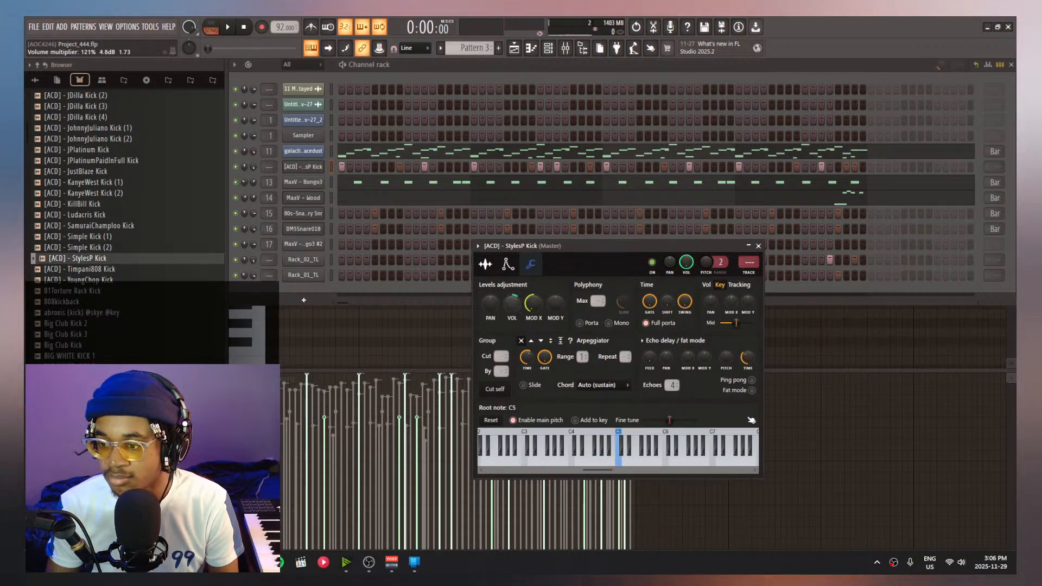
key("space")
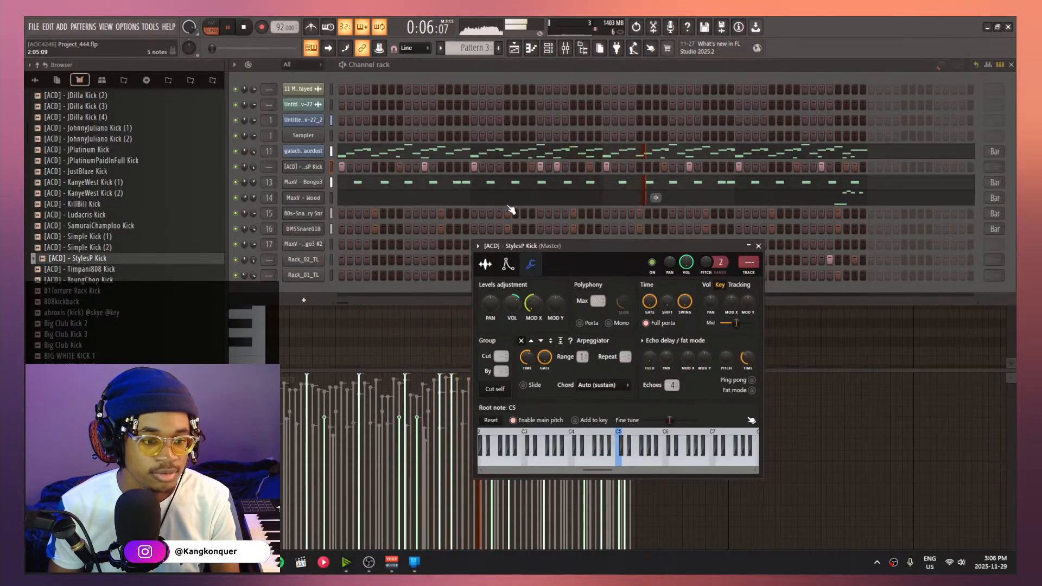
key("space")
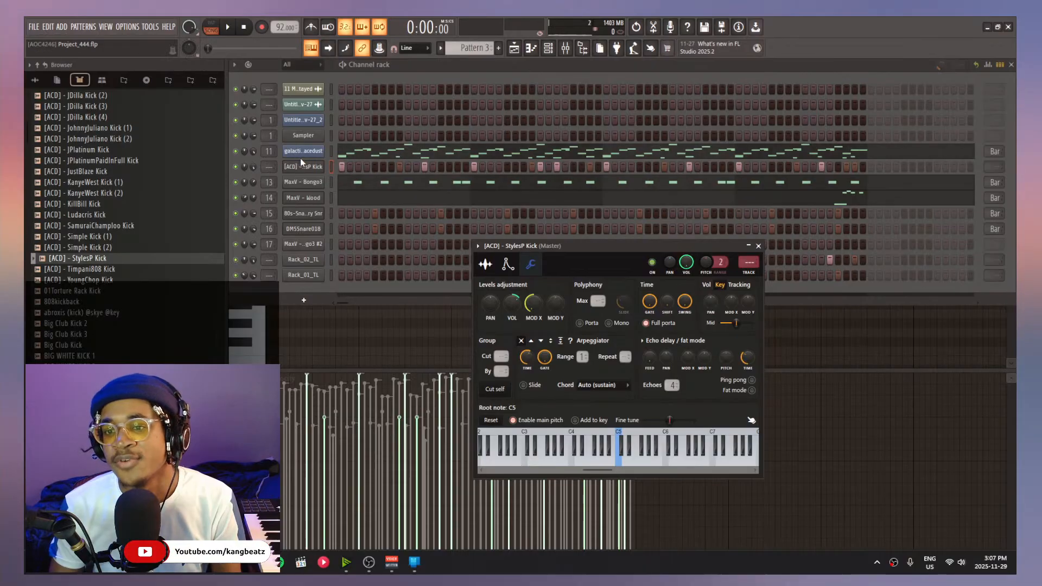
Raise the velocity of all StylesP Kick notes in Pattern 3 to 100% and return to the channel rack
right_click(312, 165)
left_click(334, 166)
key("KP_Subtract")
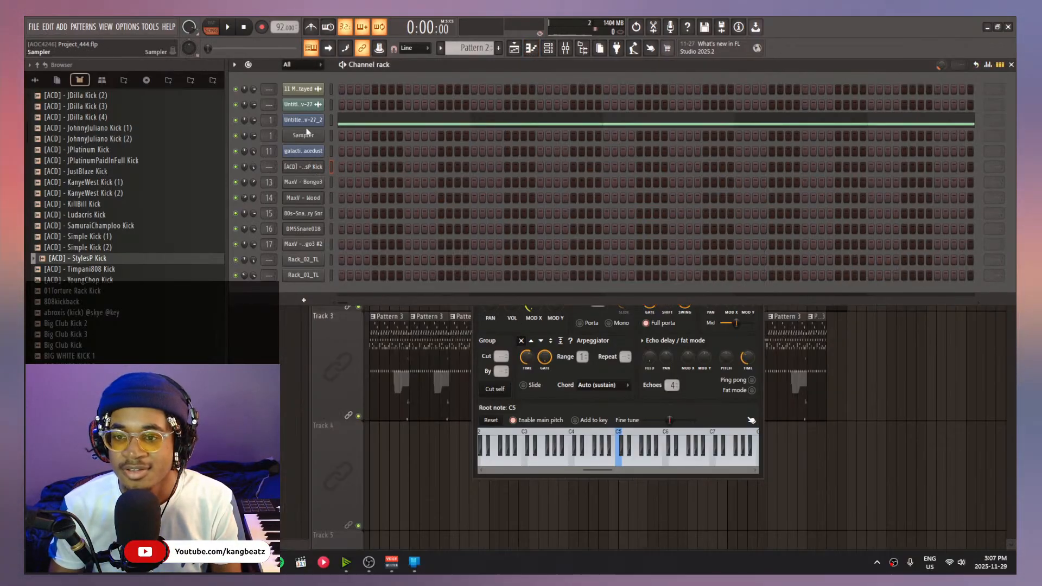
scroll(470, 44, "down", 1)
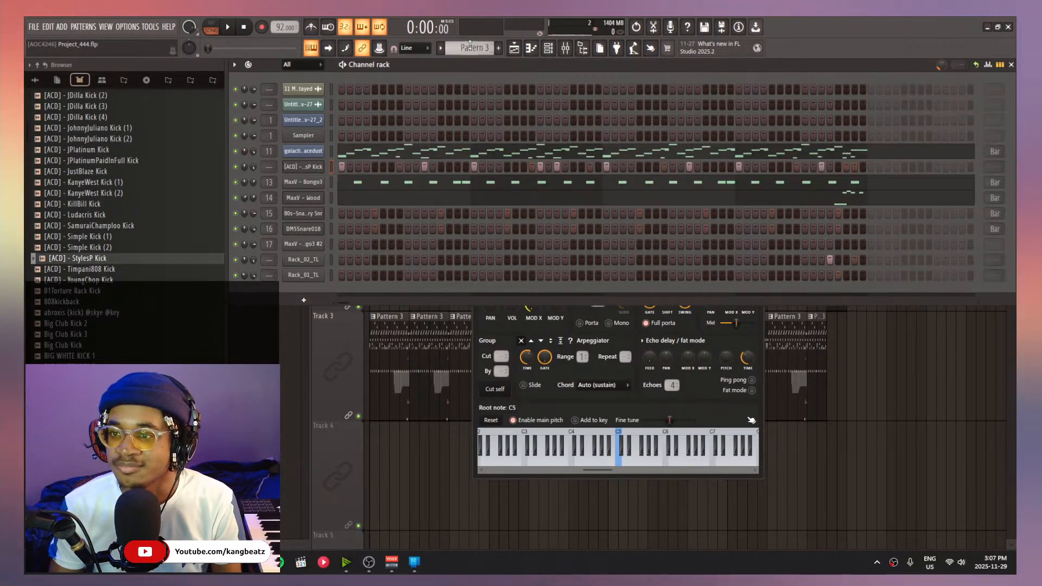
right_click(321, 166)
left_click(335, 165)
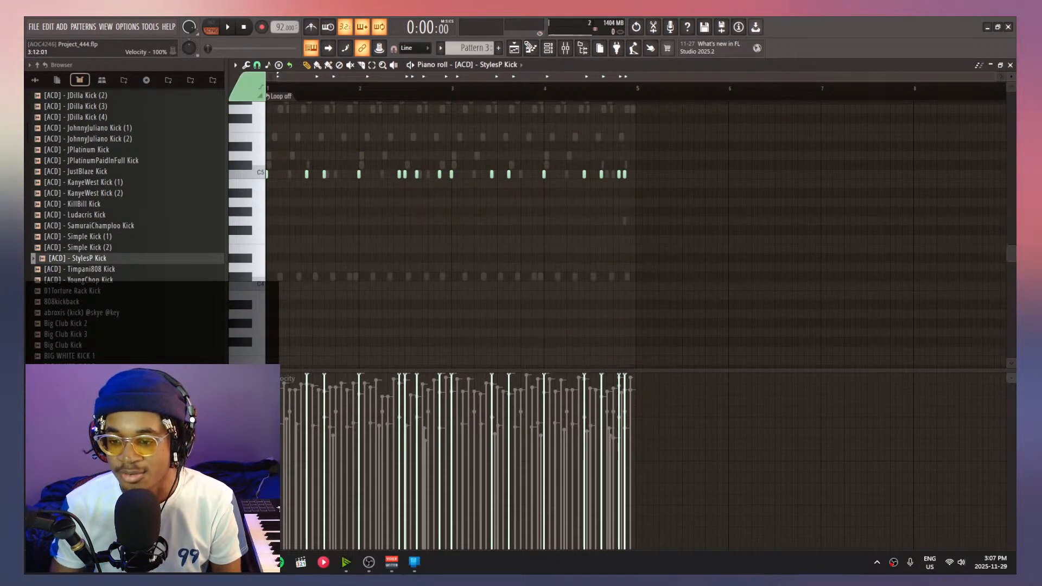
scroll(359, 167, "up", 6)
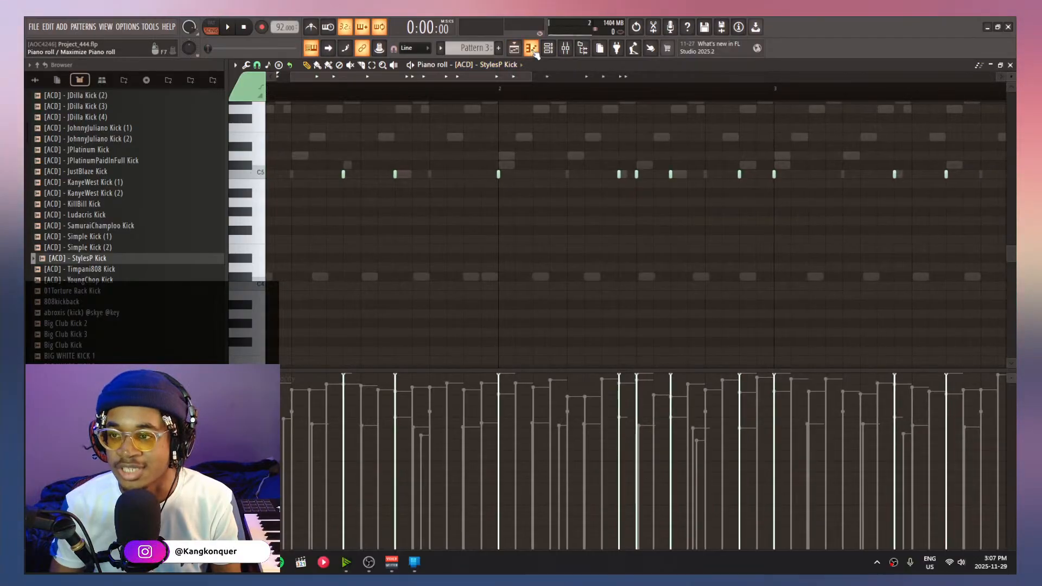
left_click(548, 50)
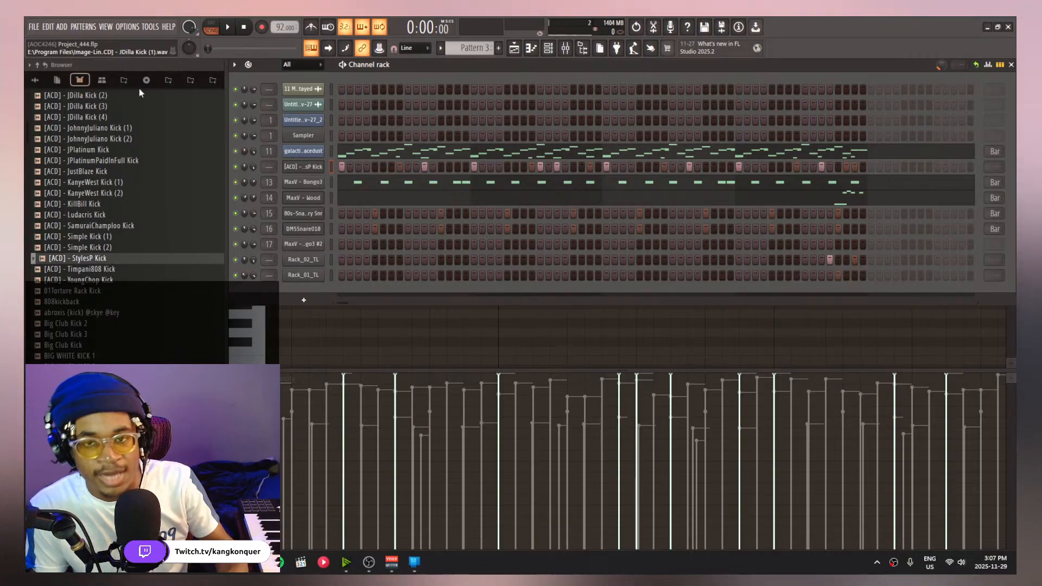
Examine the audio, file and general settings, including the default template, miscellaneous and undo history options
left_click(135, 26)
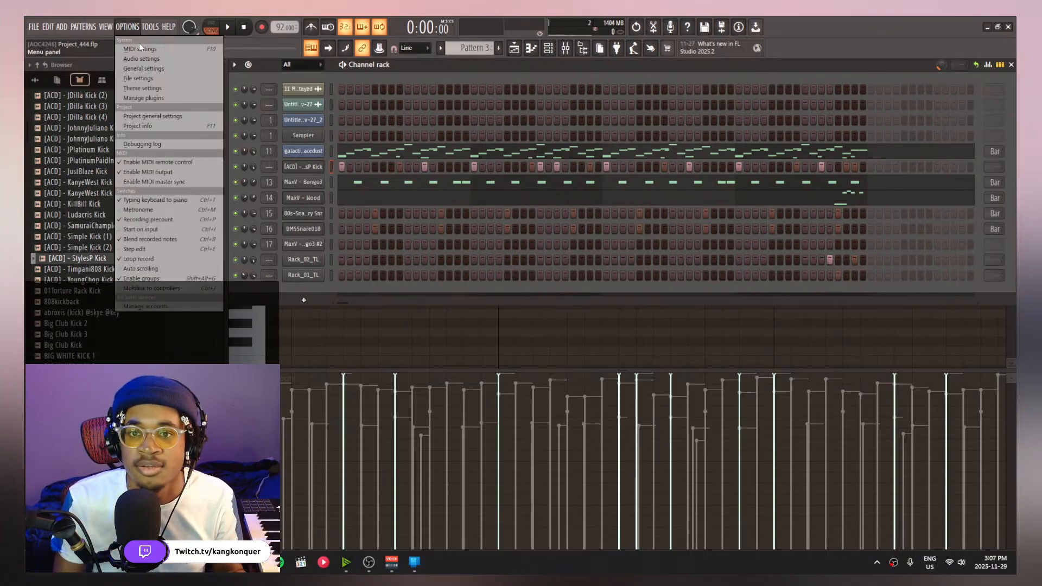
left_click(145, 59)
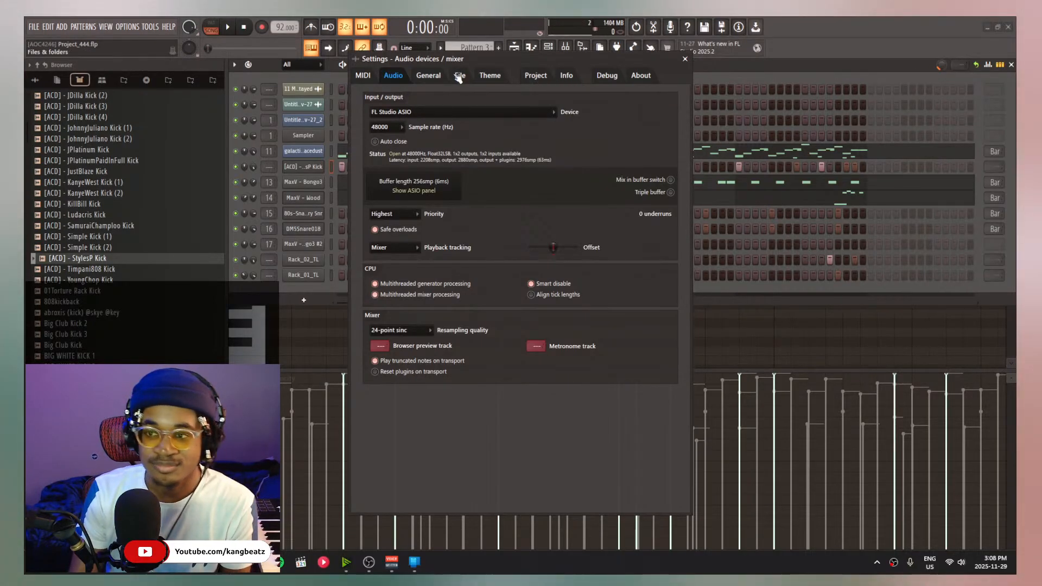
left_click(459, 76)
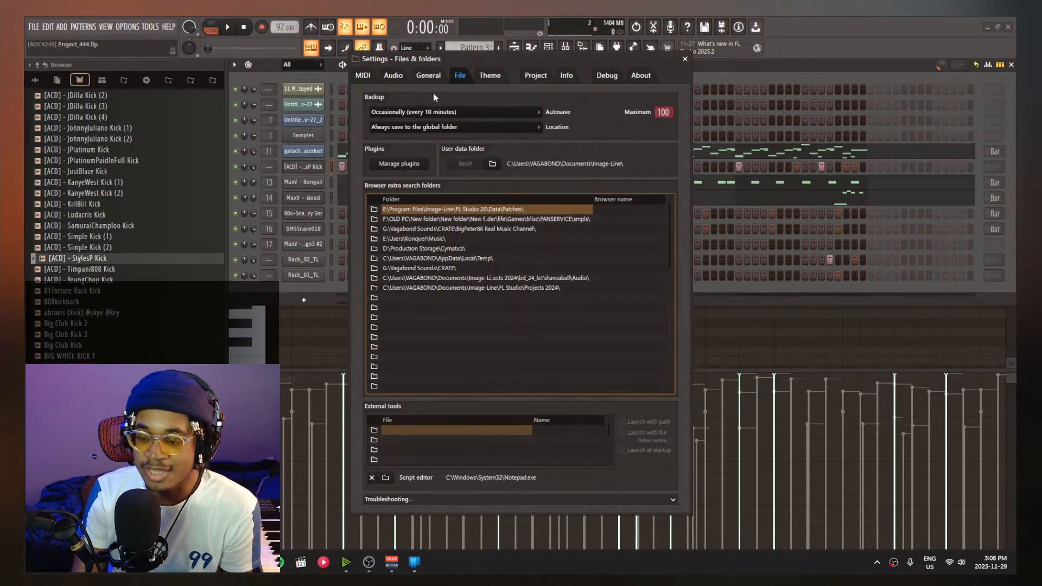
left_click(431, 76)
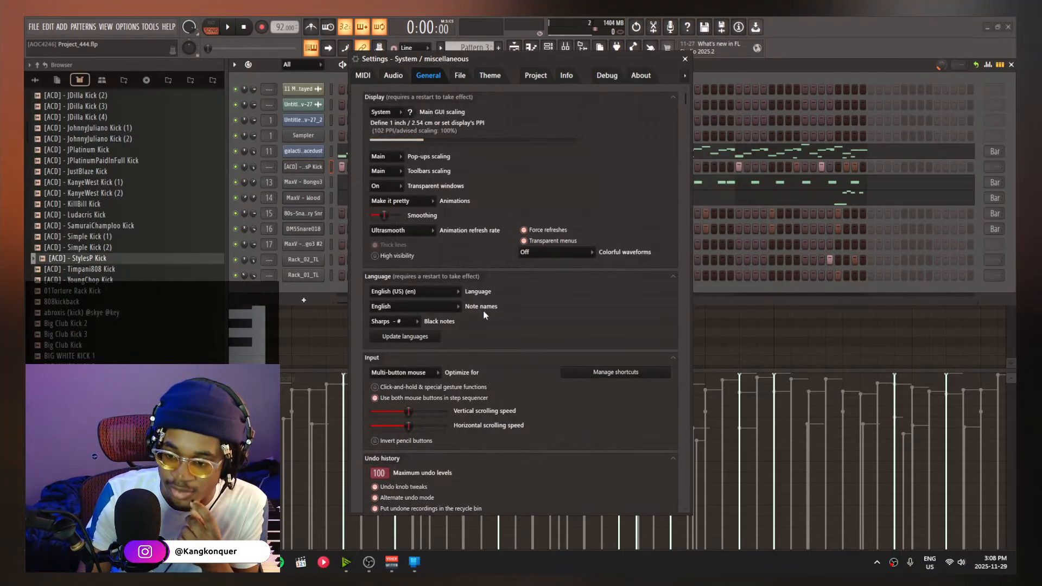
scroll(545, 321, "down", 3)
scroll(565, 290, "down", 5)
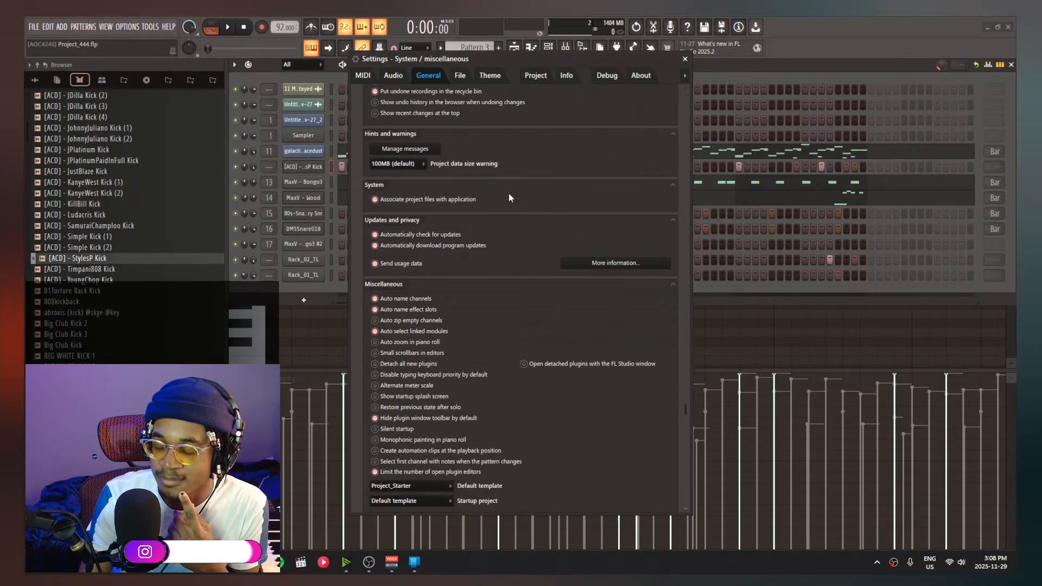
scroll(509, 193, "down", 4)
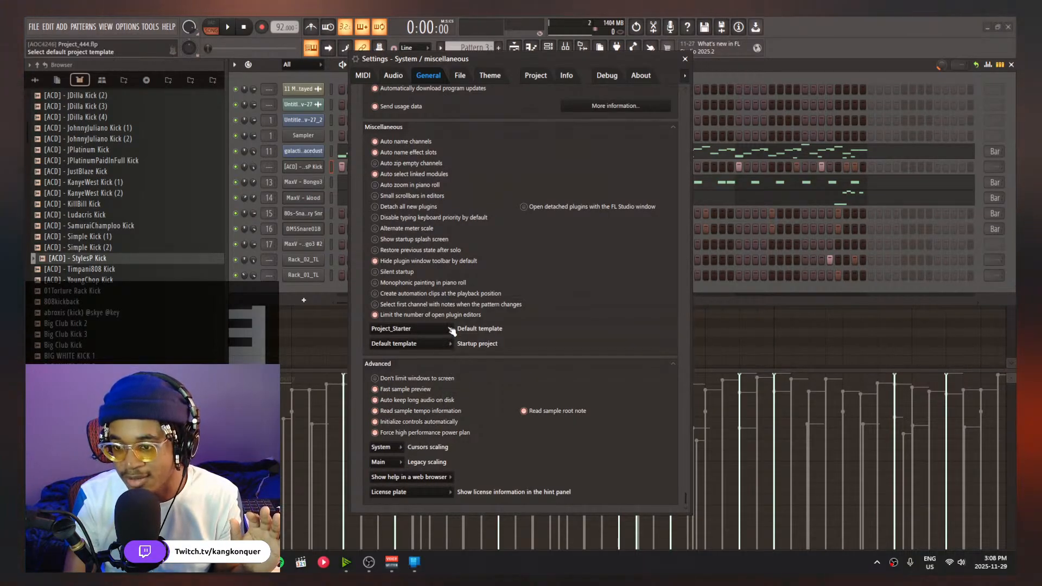
scroll(432, 160, "up", 7)
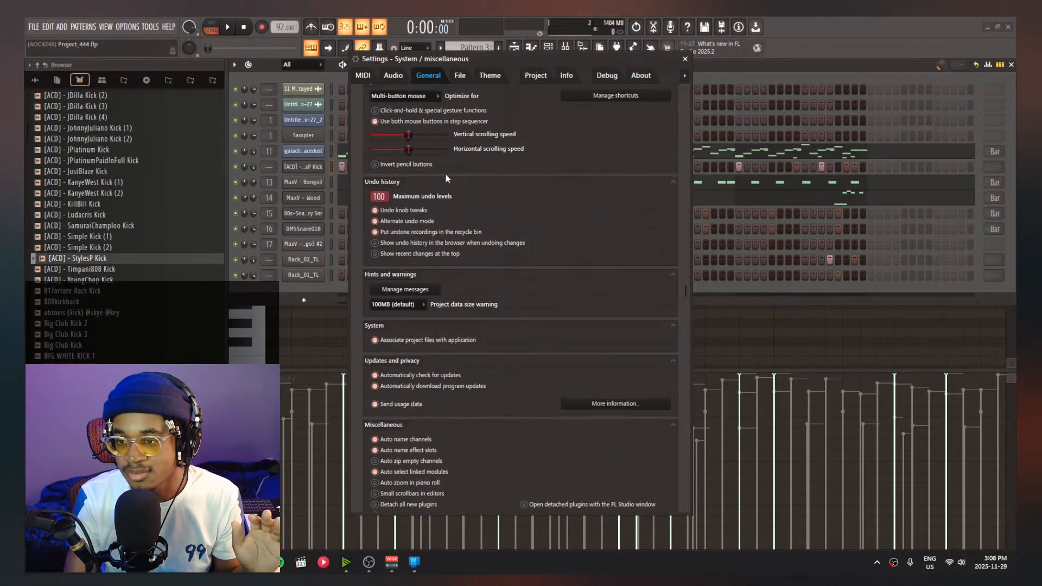
scroll(446, 173, "up", 3)
scroll(448, 171, "up", 3)
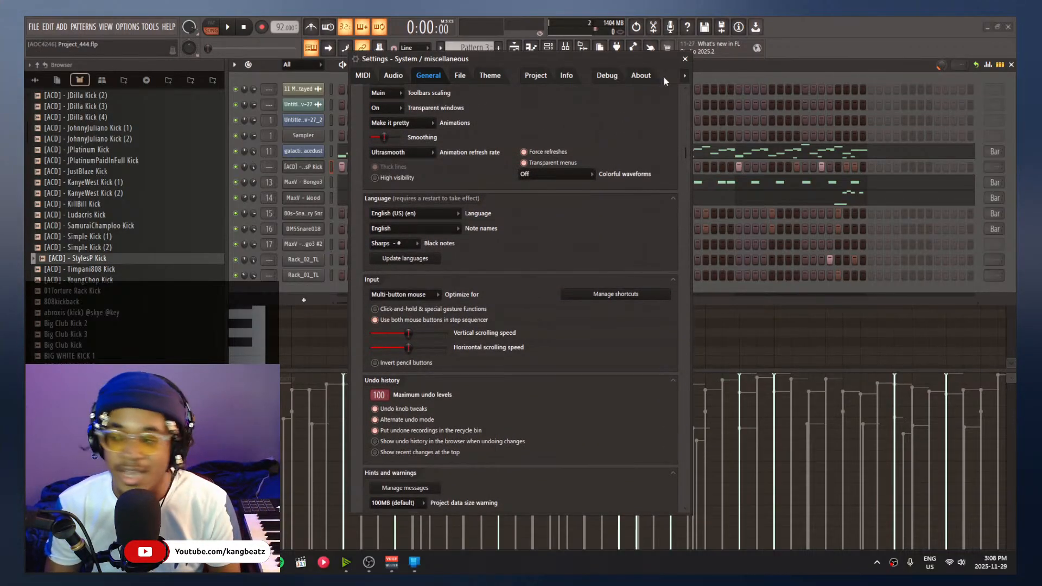
Leave the settings, play the arrangement in the playlist, and return to the channel rack
left_click(686, 59)
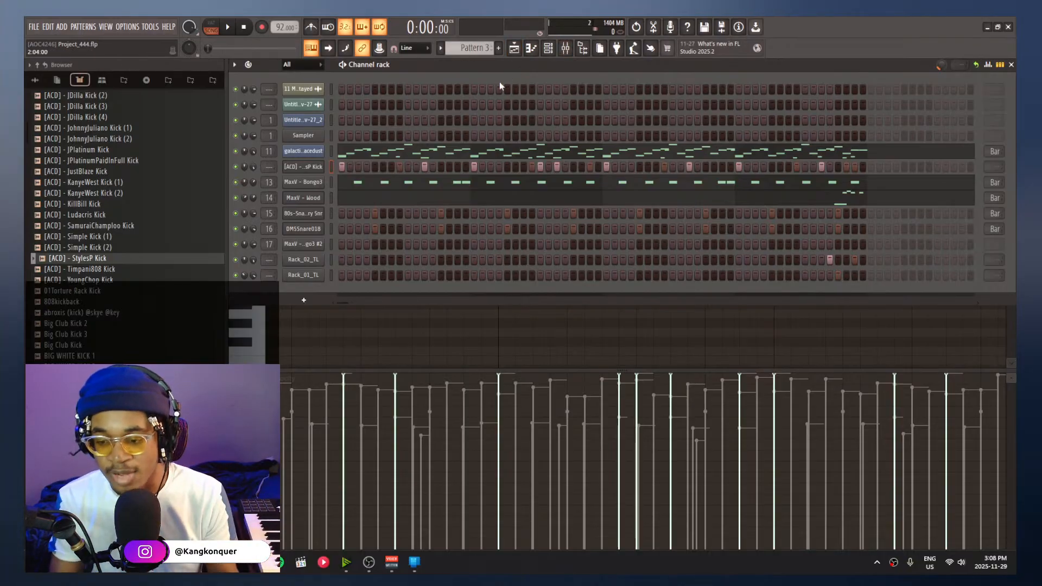
left_click(514, 47)
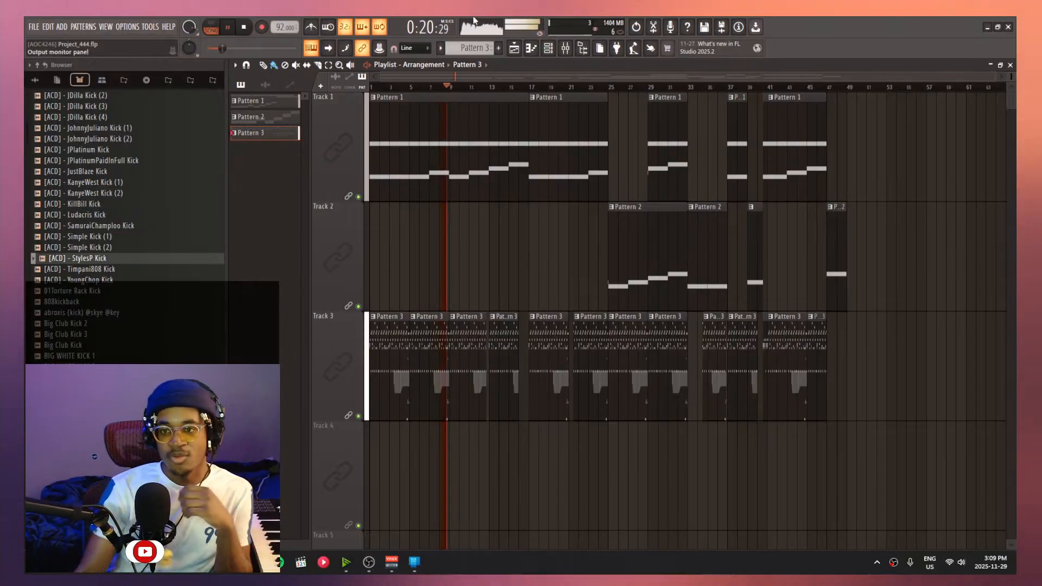
left_click(549, 49)
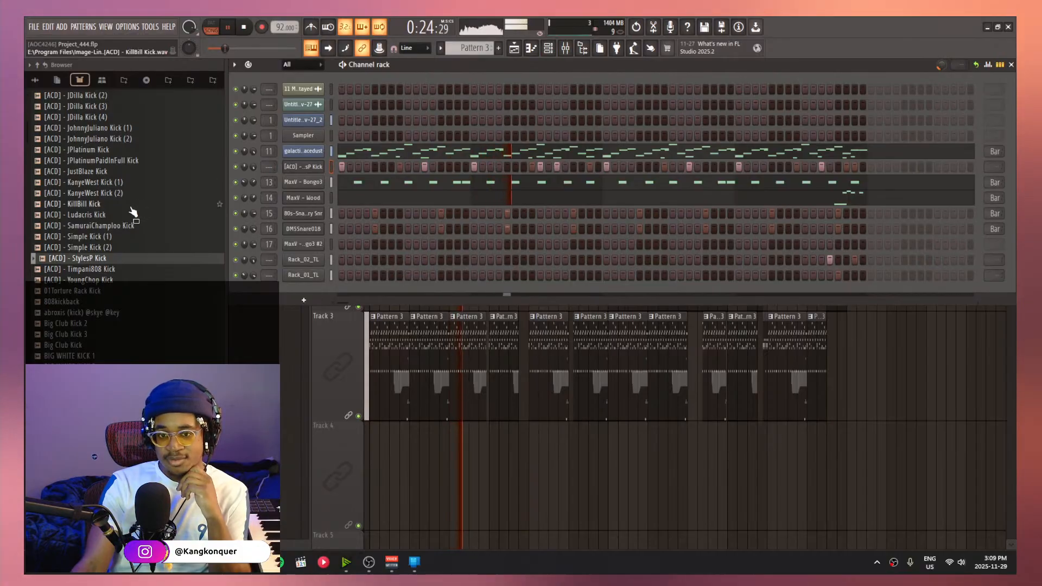
Audition other kick samples from the library and replace the StylesP Kick sample with BIG WHITE KICK 40
left_click(87, 325)
left_click(89, 357)
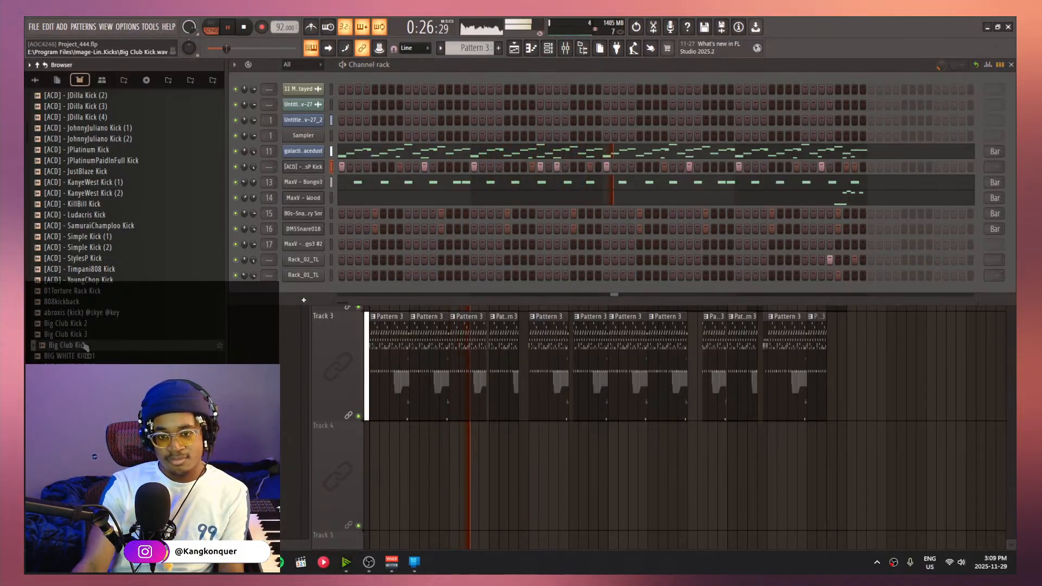
left_click(303, 167)
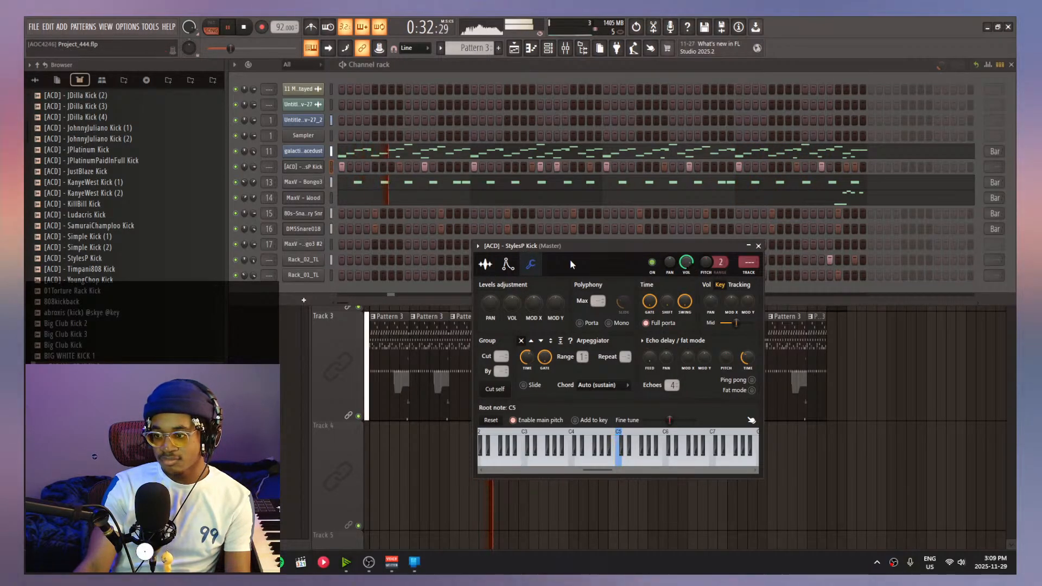
left_click(485, 264)
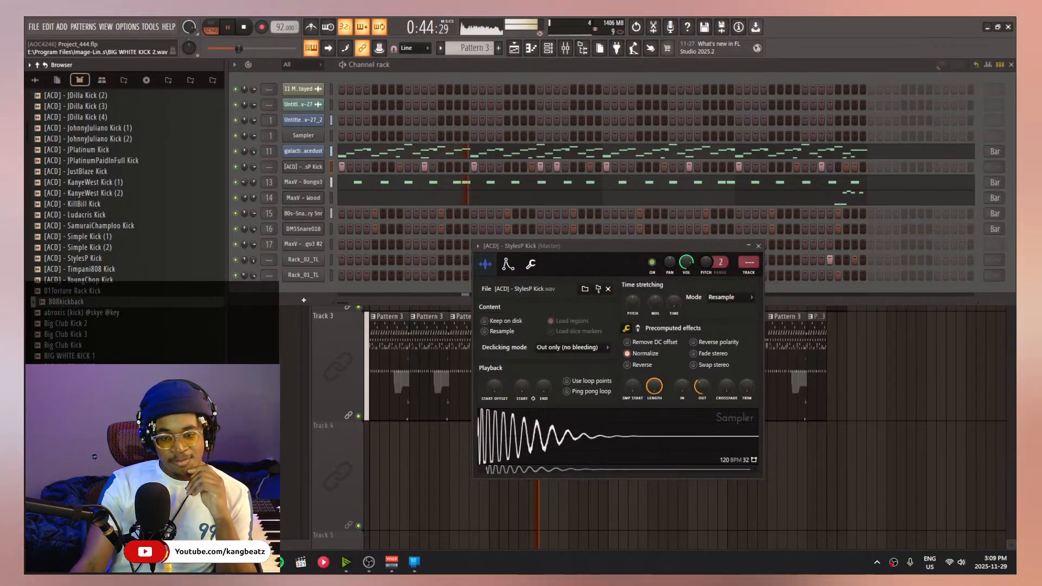
scroll(93, 197, "down", 8)
left_click(90, 194)
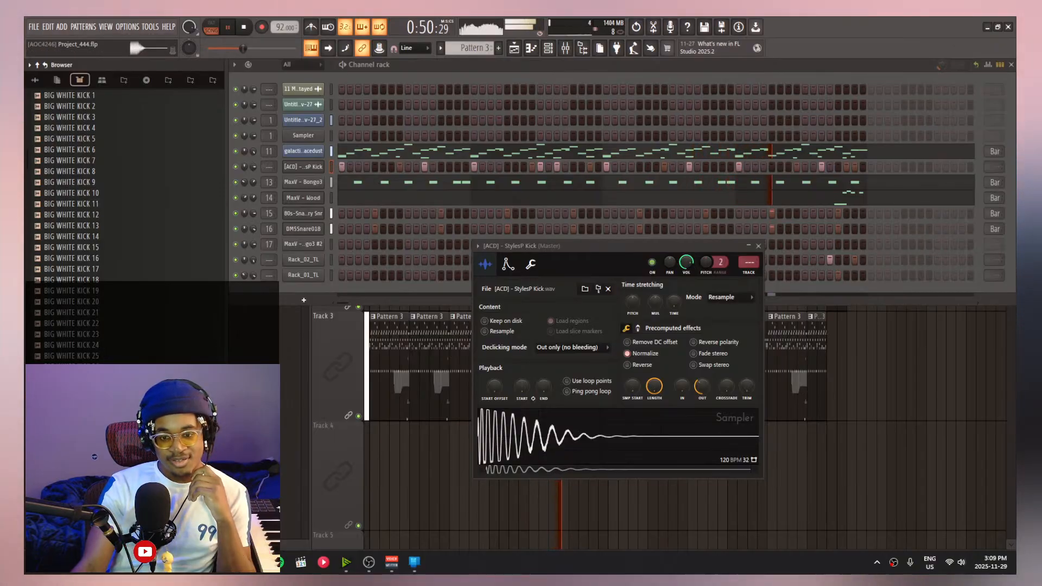
scroll(125, 225, "down", 4)
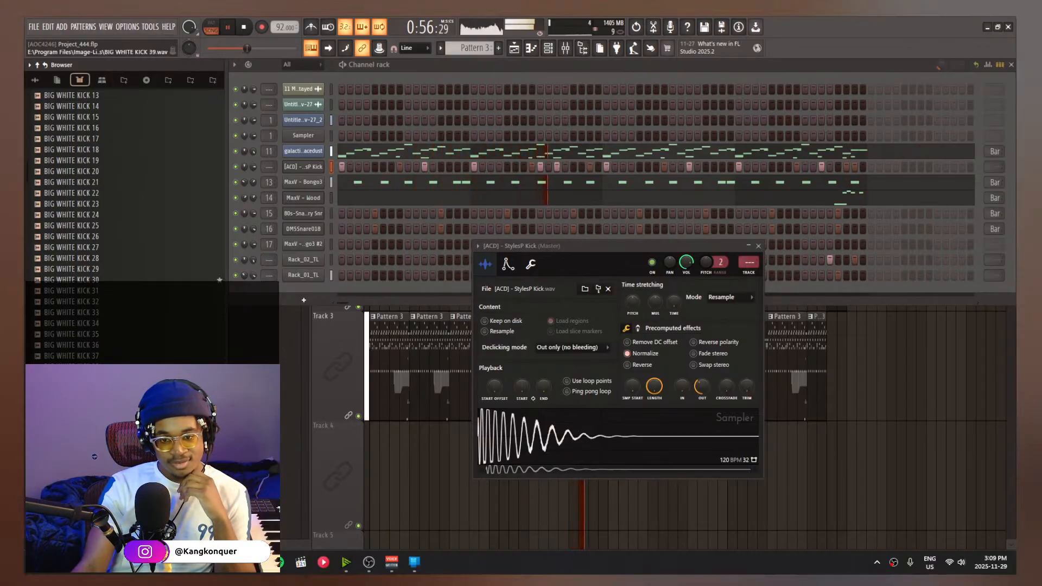
left_click_drag(72, 389, 480, 257)
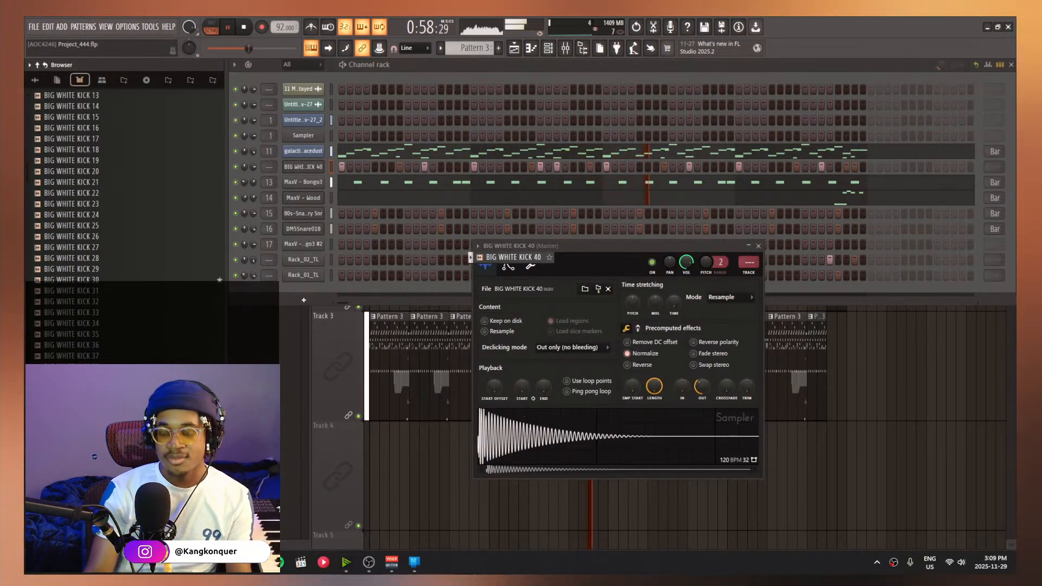
Increase the fade-out of the BIG WHITE KICK 40 sample, shorten its length, and play the beat
left_click_drag(711, 389, 700, 298)
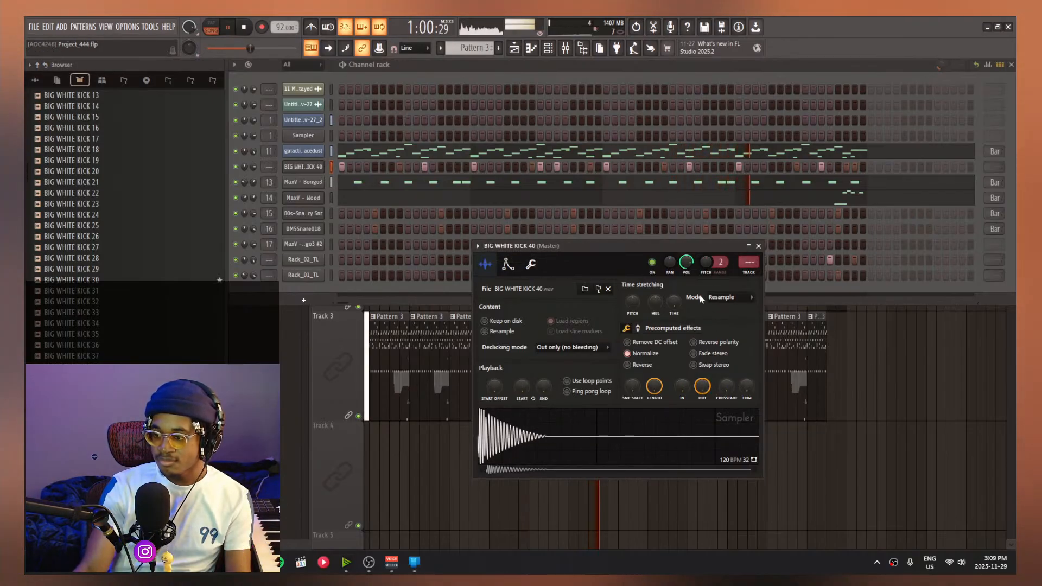
left_click(531, 264)
left_click(485, 264)
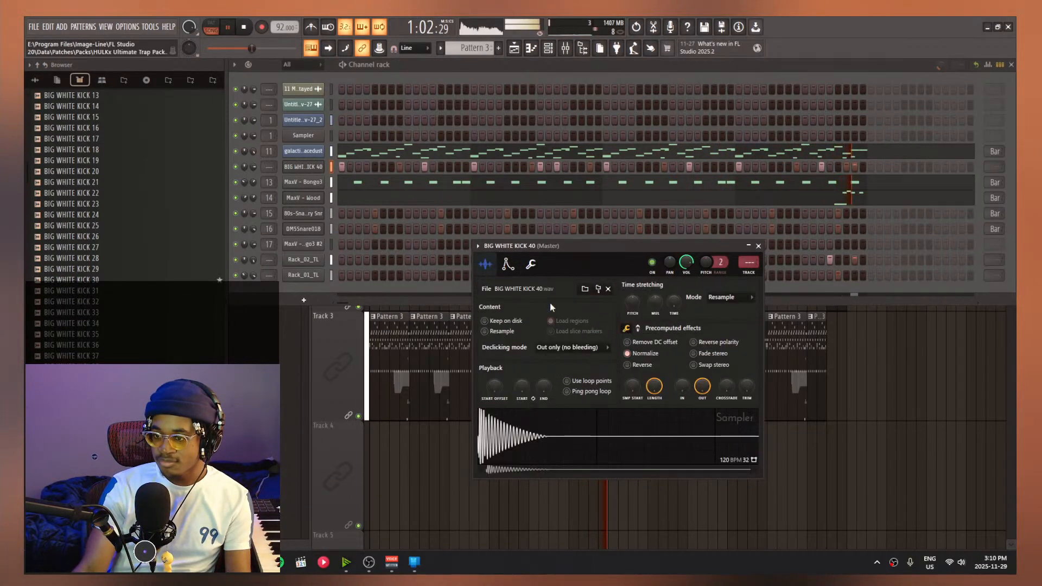
left_click_drag(666, 389, 666, 410)
key("space")
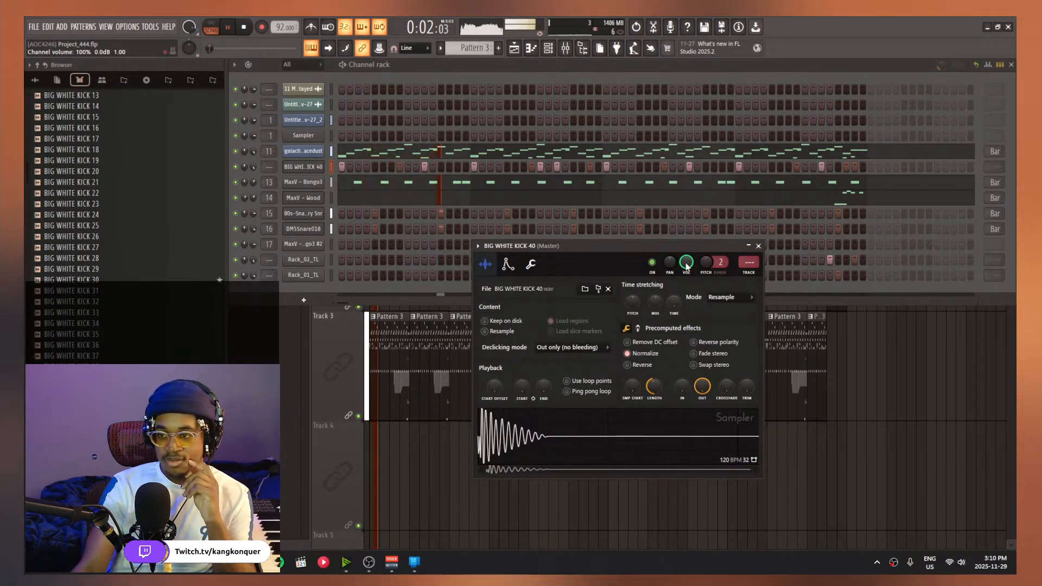
scroll(686, 266, "down", 5)
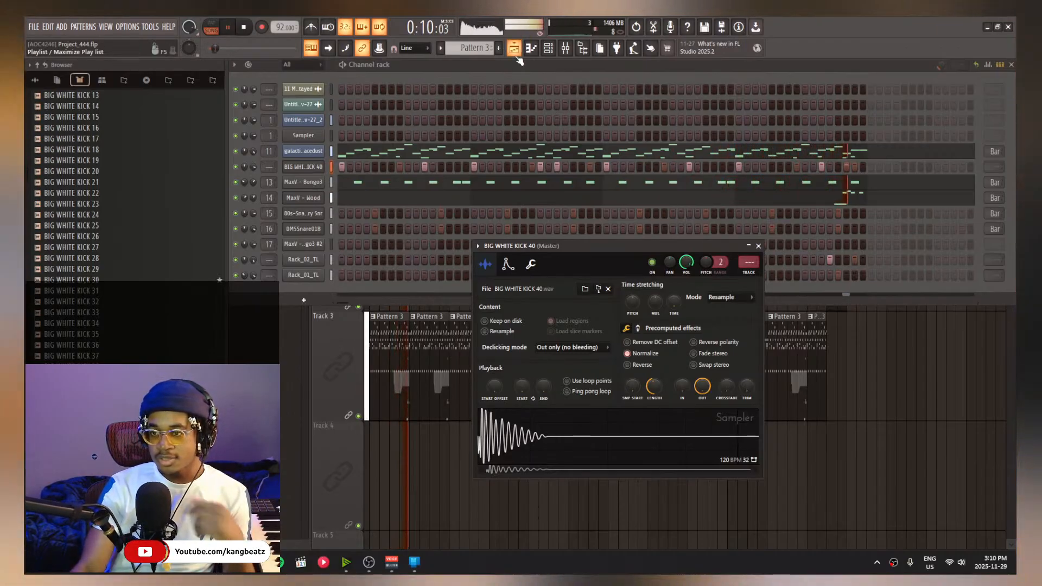
Delete the Pattern 1 clip at bar 17 on Track 1, extend the first Pattern 1 clip to bar 25, and play from about bar 15
left_click(515, 54)
right_click(540, 167)
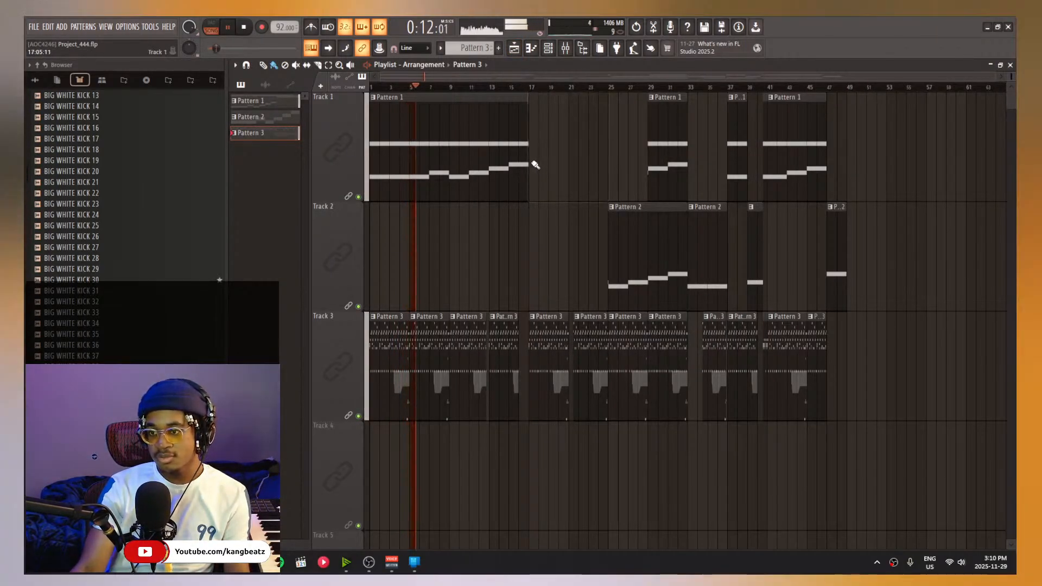
left_click_drag(529, 165, 580, 165)
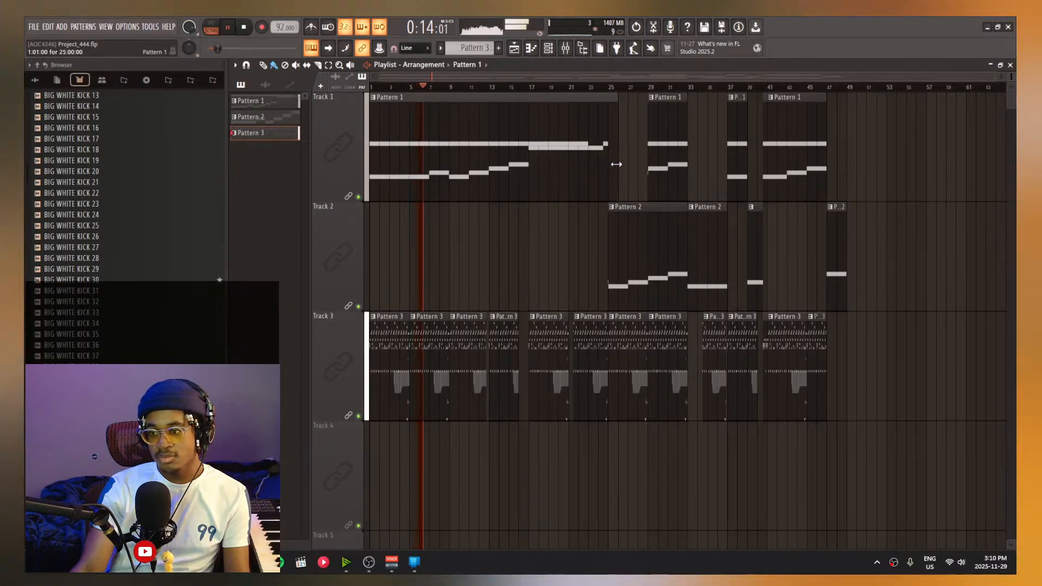
left_click(513, 84)
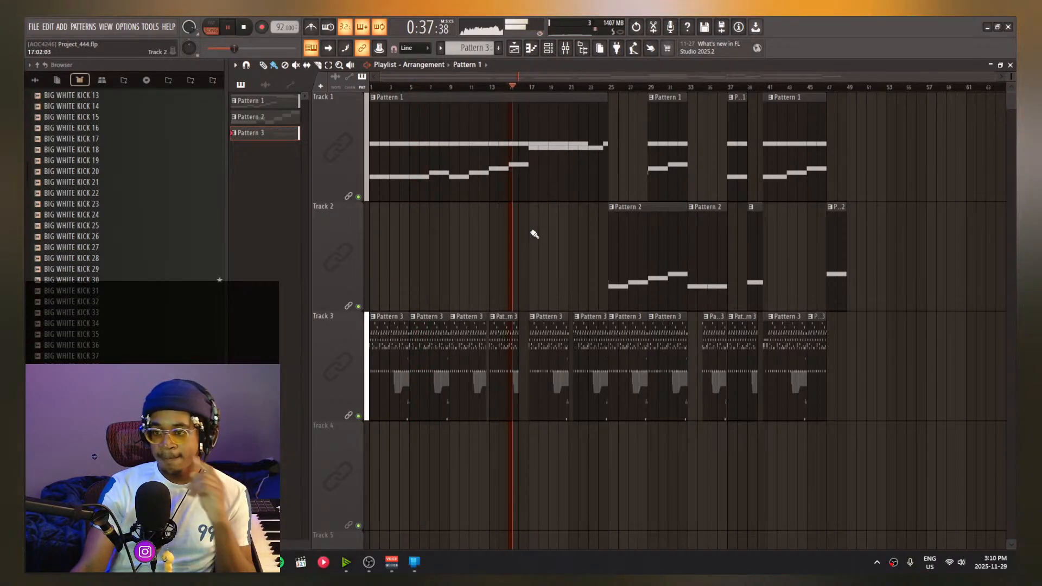
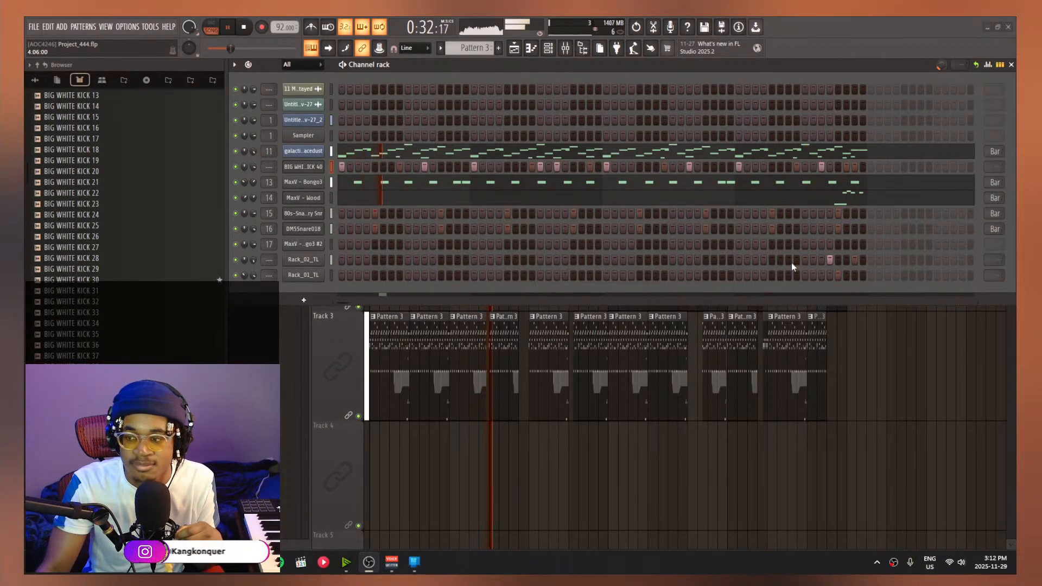
Add a Rack_02_TL hit directly before the existing one near the end of Pattern 3, with its velocity at 74%
left_click(987, 65)
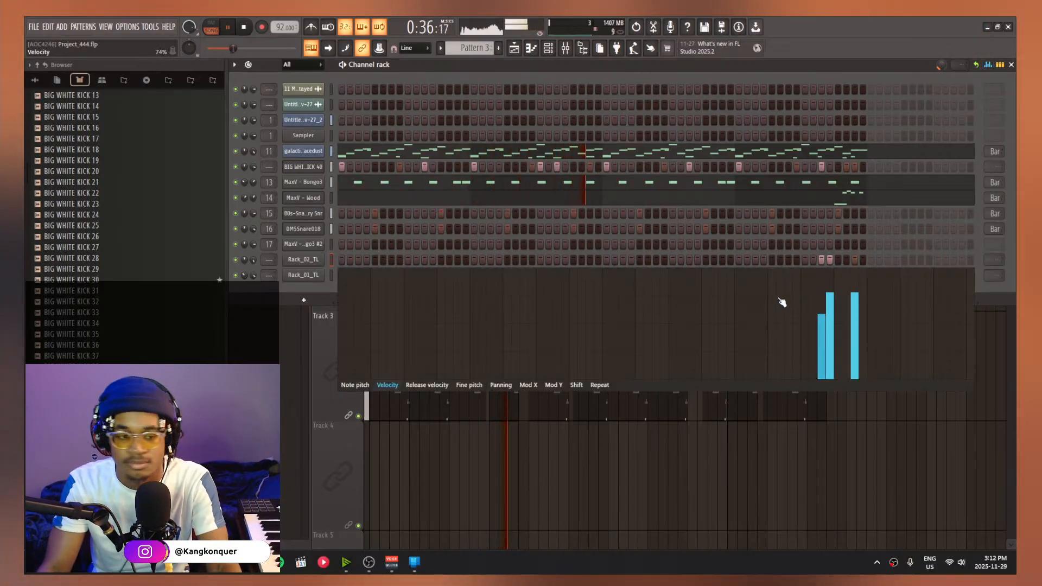
key("g")
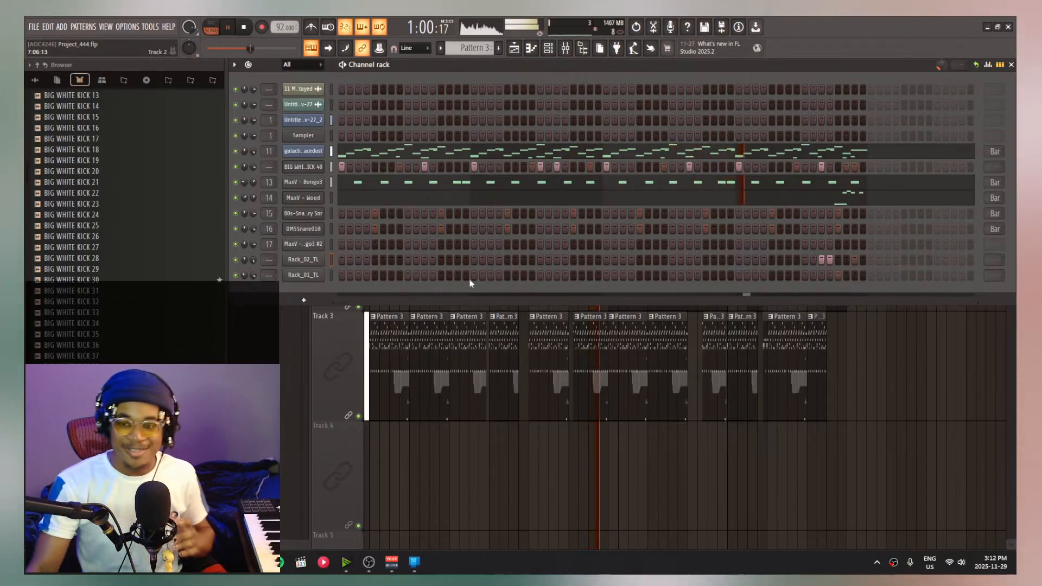
Examine the playlist clips around bar 25 while the arrangement plays
left_click(531, 49)
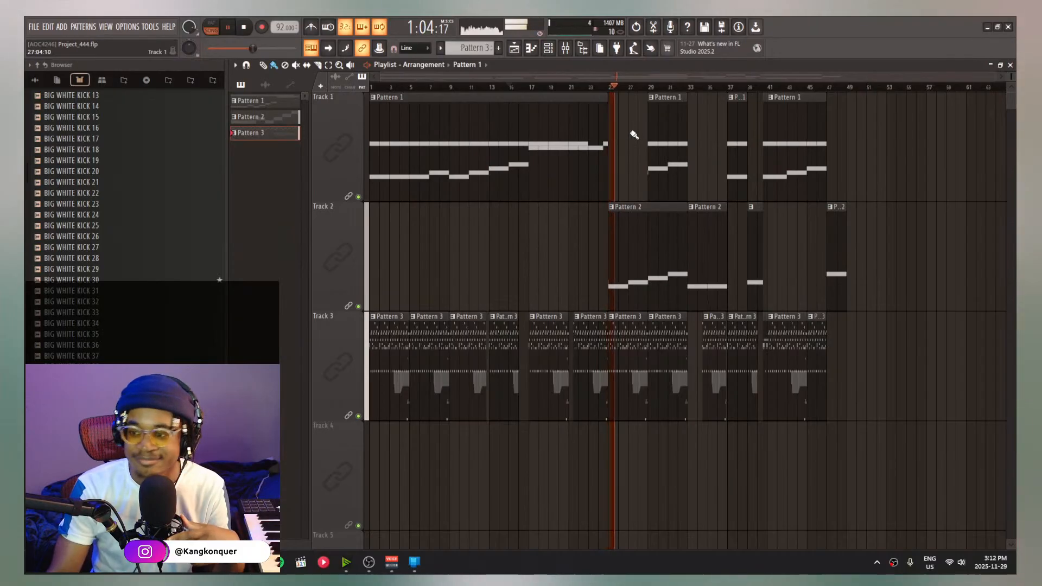
scroll(612, 320, "up", 3)
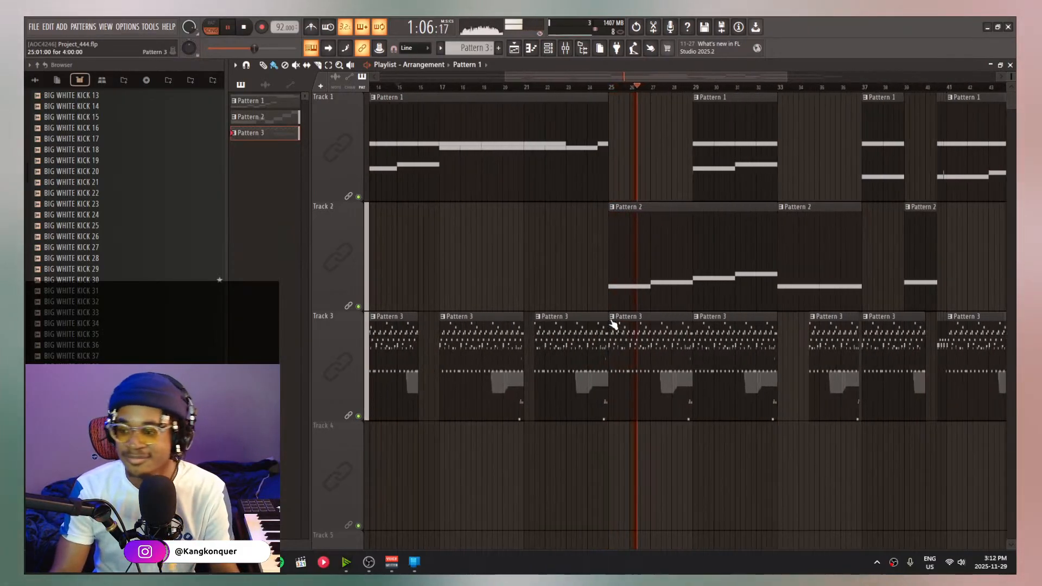
scroll(612, 323, "up", 3)
scroll(654, 204, "down", 2)
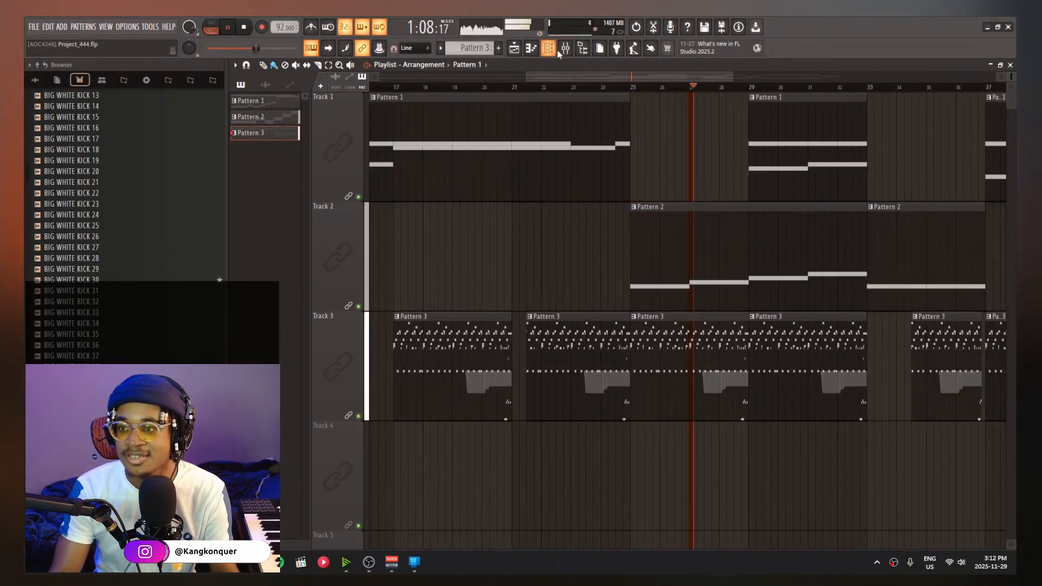
Copy Clear master RMS from the Melodies mixer track to Insert 2 and route the Untitle..v-27_2 channel to mixer track 2
left_click(564, 50)
left_click(555, 53)
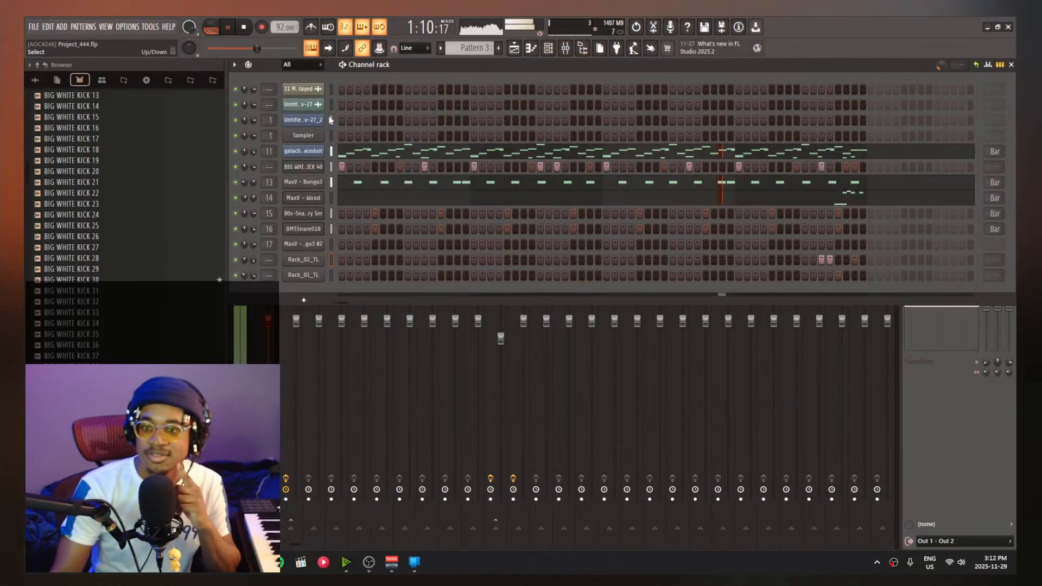
left_click(963, 520)
left_click(292, 179)
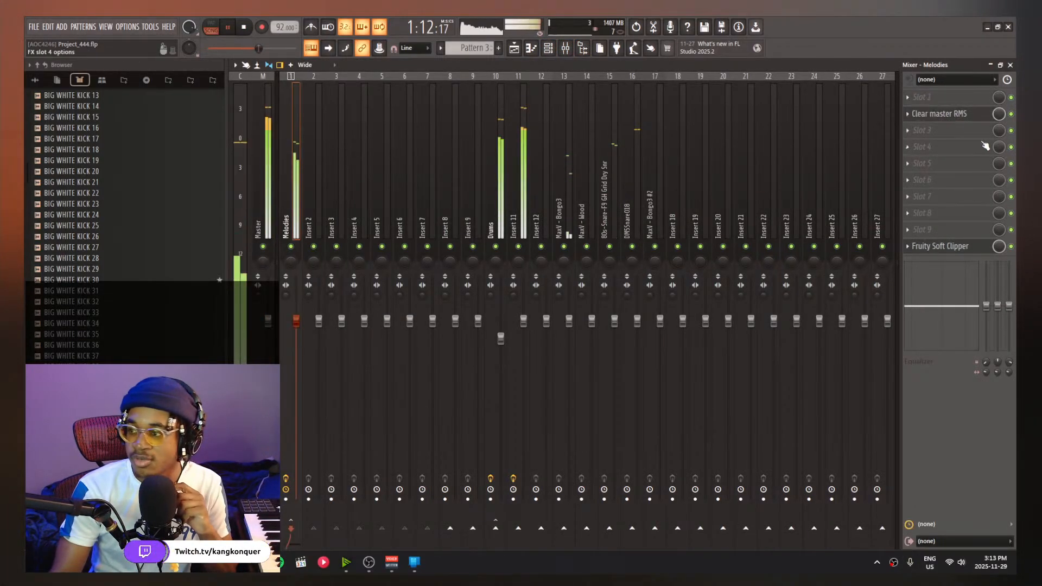
left_click(907, 113)
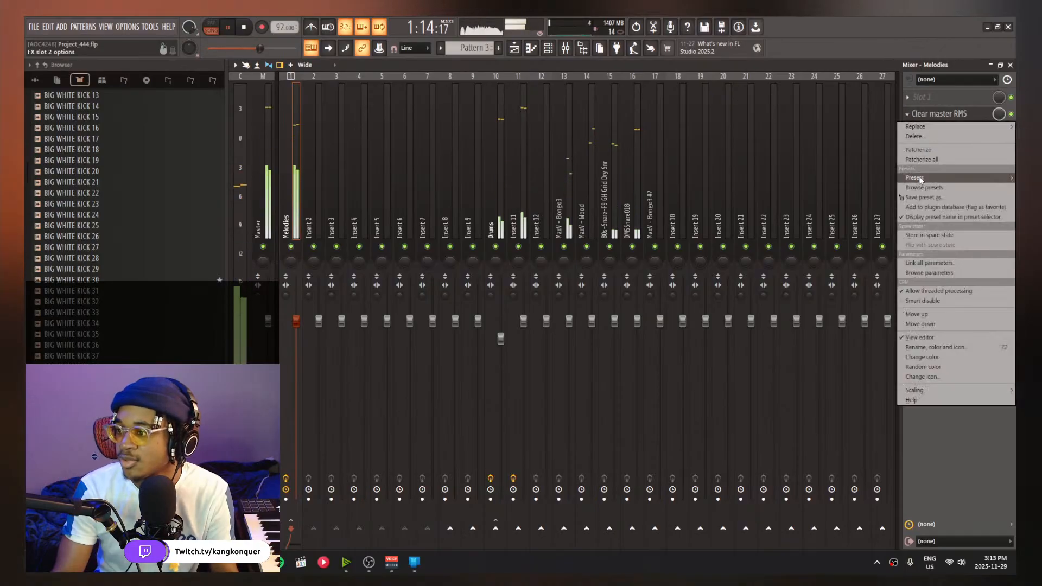
left_click_drag(917, 179, 317, 161)
key("Escape")
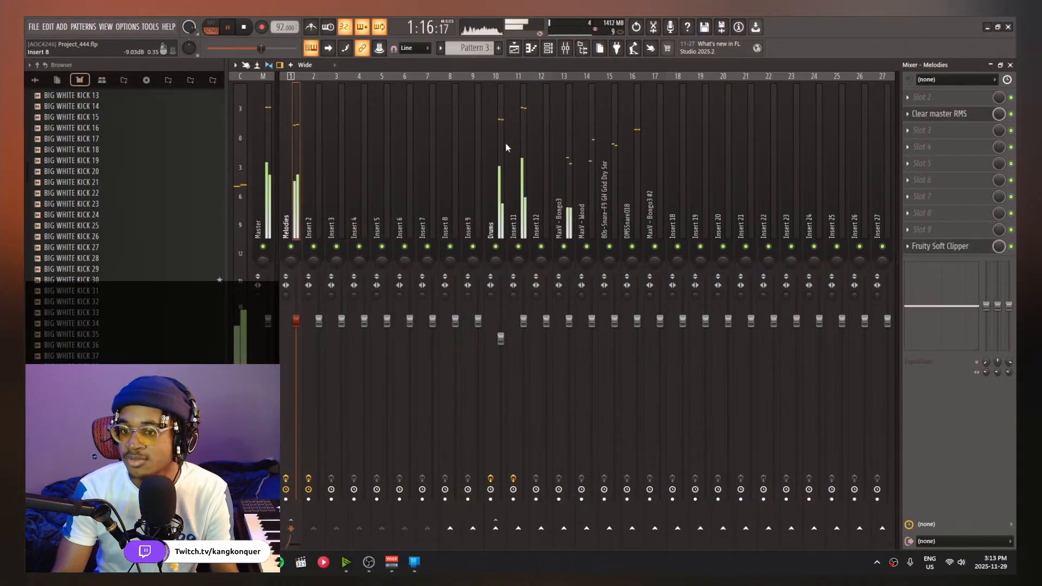
left_click(548, 50)
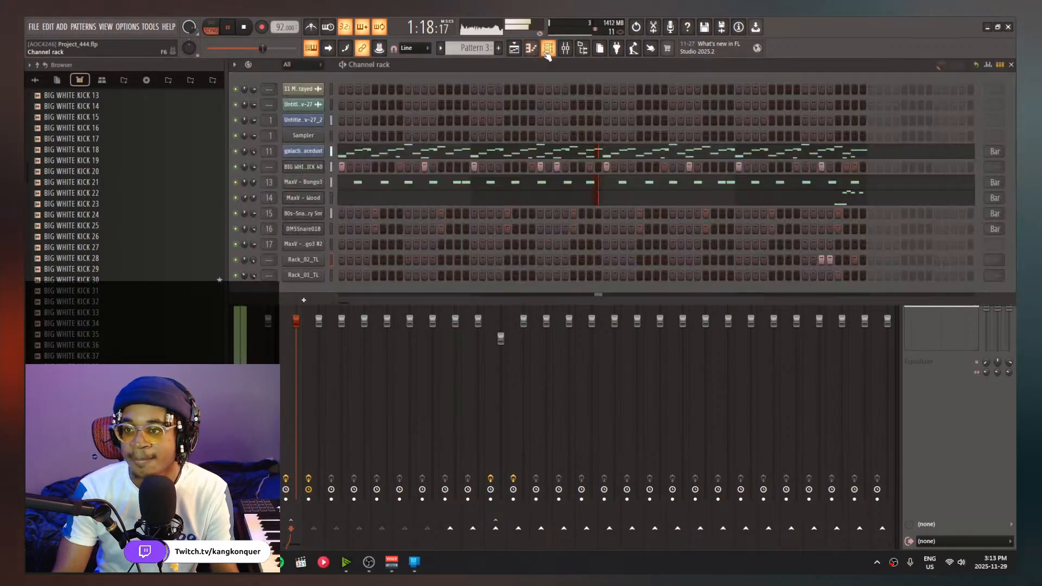
left_click(955, 398)
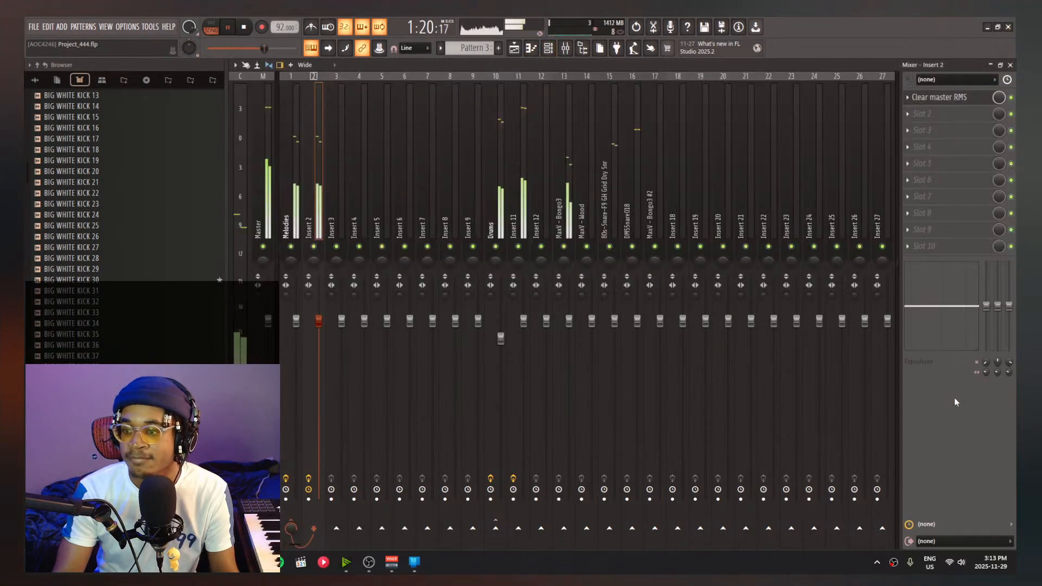
Mute the low band in the Clear master RMS effect on Insert 2 and lower its low band frequency
left_click(937, 98)
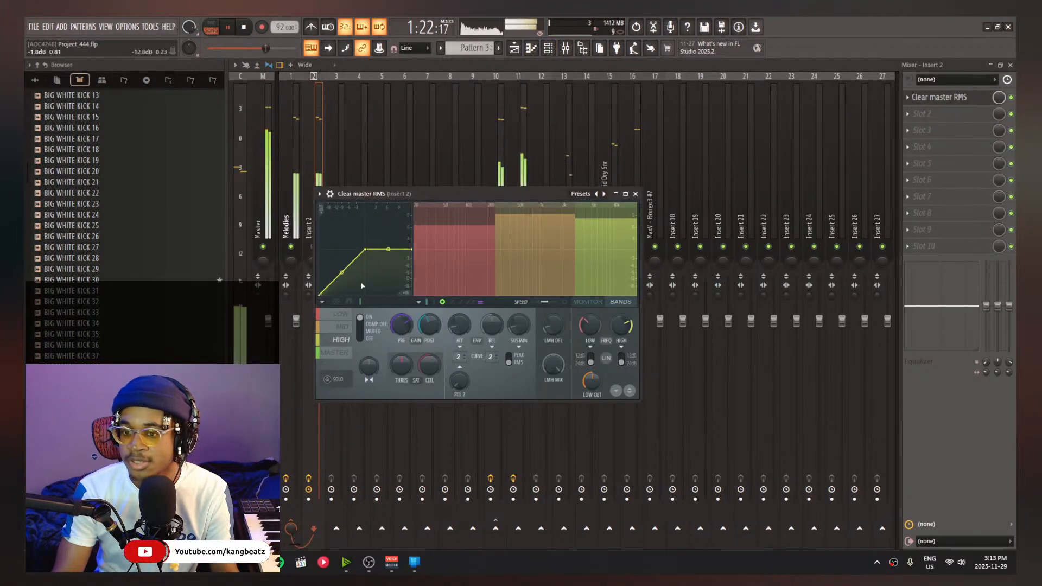
left_click(450, 250)
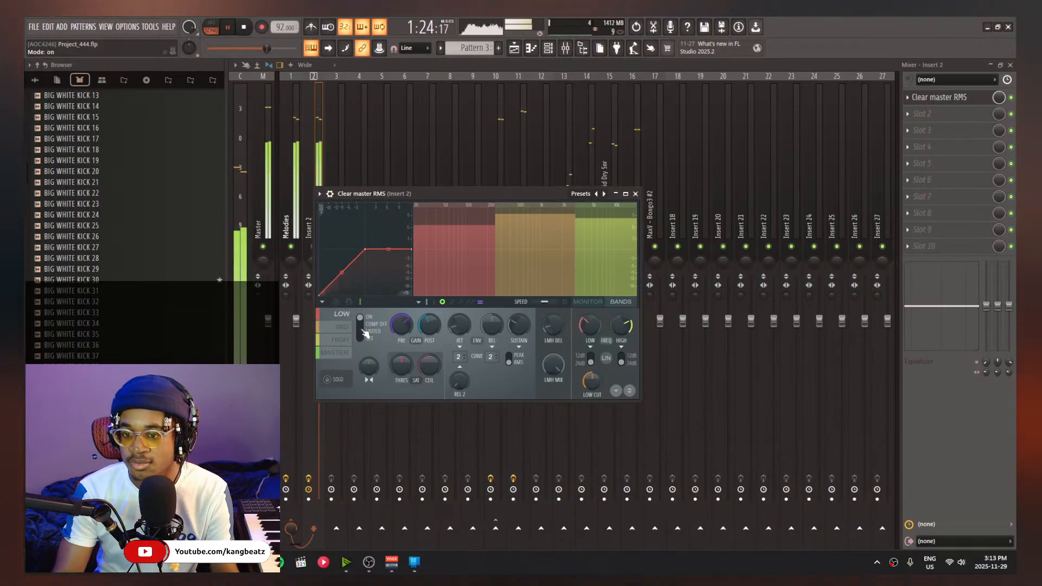
left_click(549, 48)
left_click(947, 399)
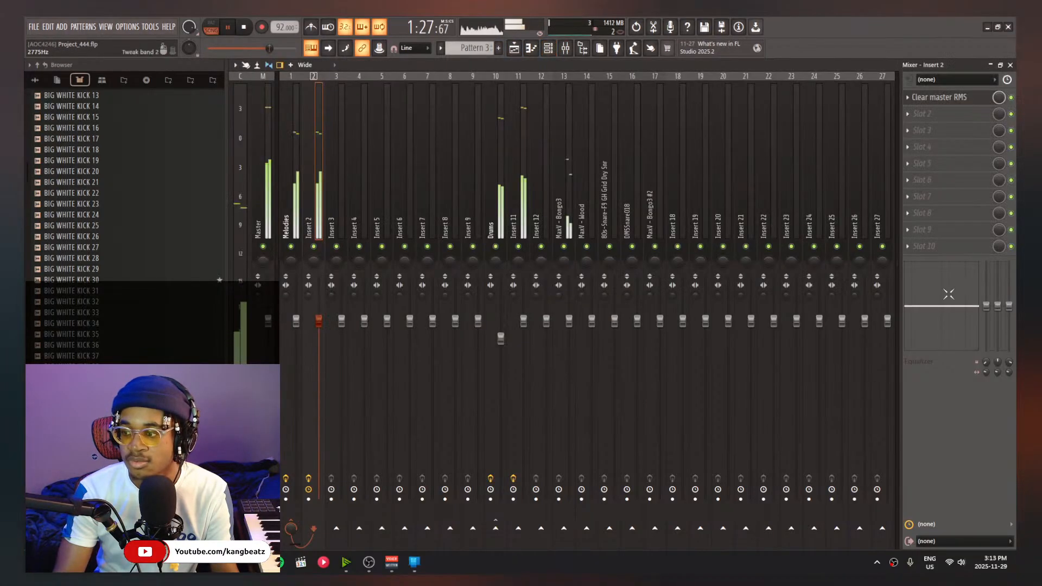
left_click(935, 99)
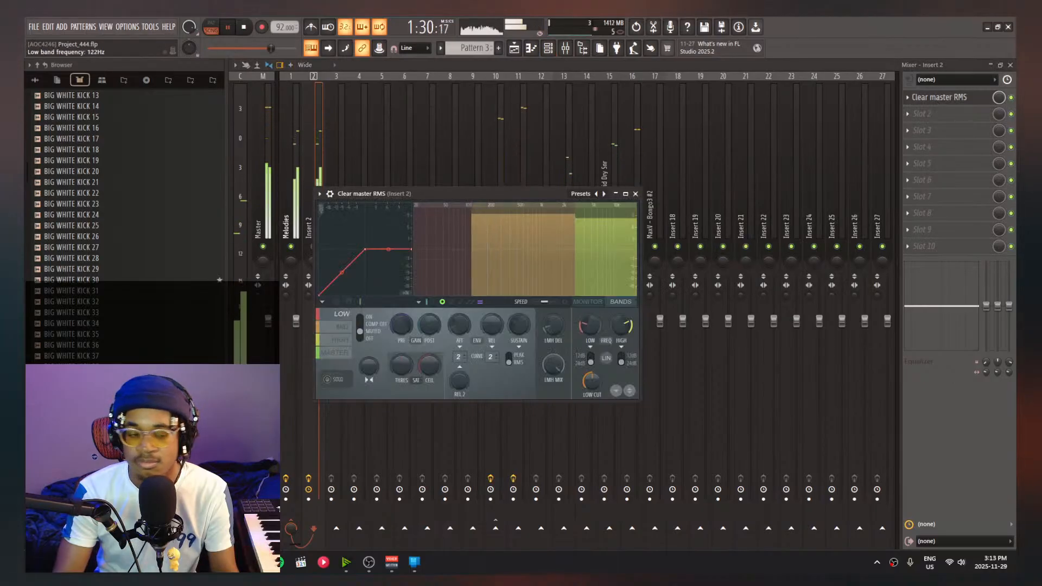
left_click_drag(590, 325, 590, 322)
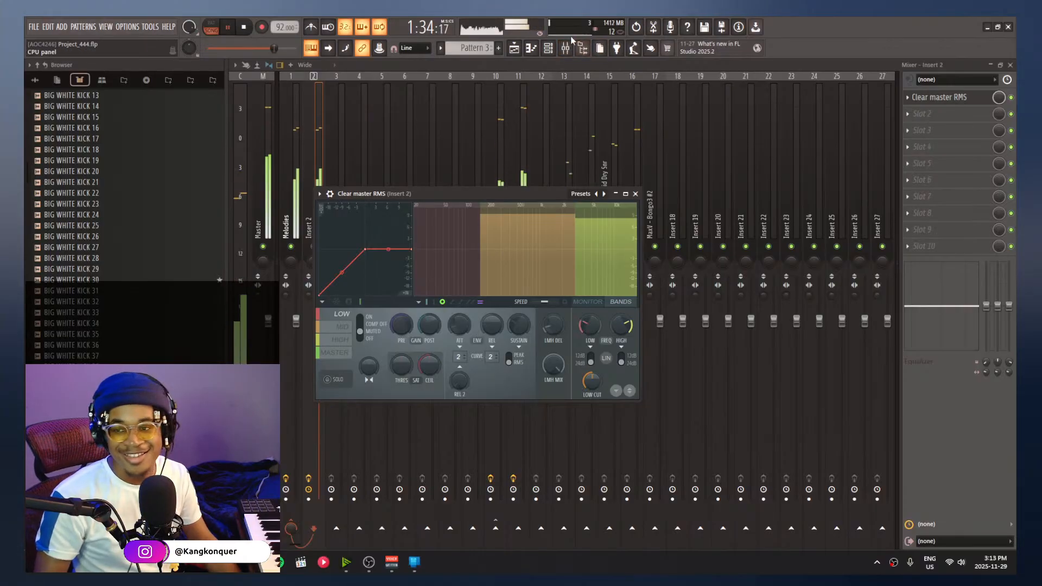
Insert an Omnisphere instrument channel from the Sampler channel in the channel rack and dismiss its splash screen
left_click(547, 50)
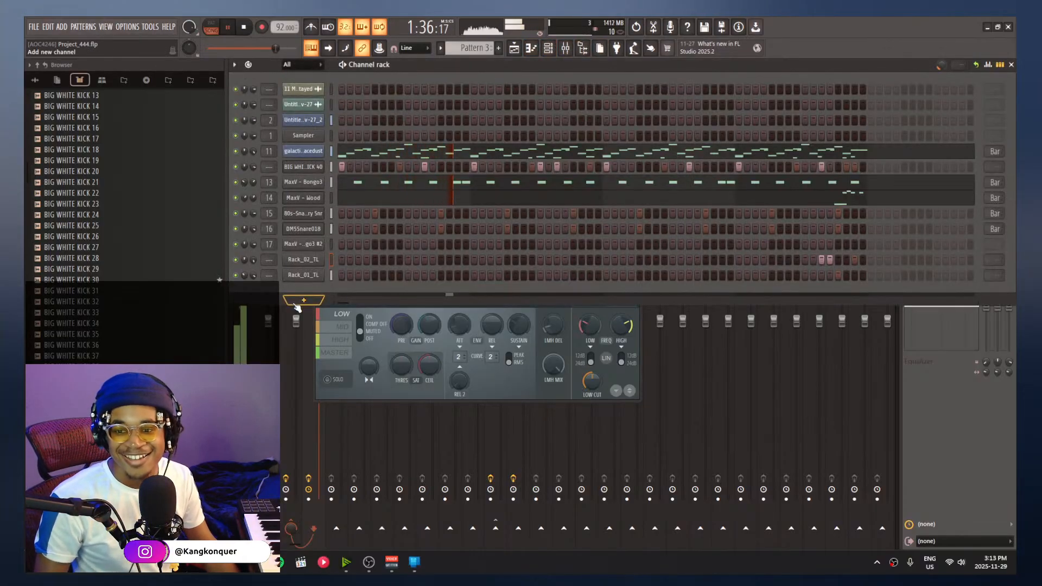
right_click(316, 137)
mouse_move(395, 236)
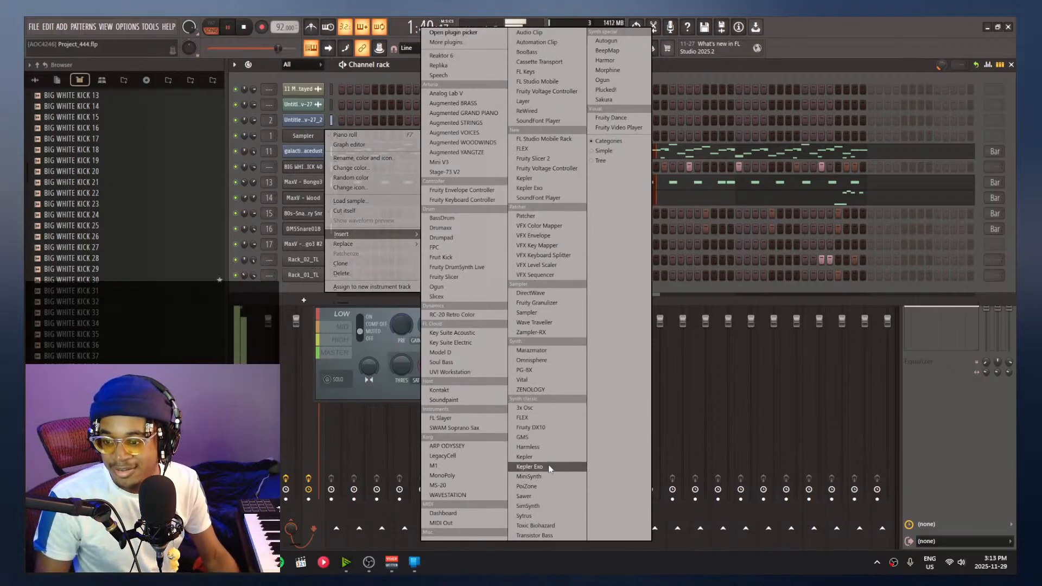
left_click(538, 358)
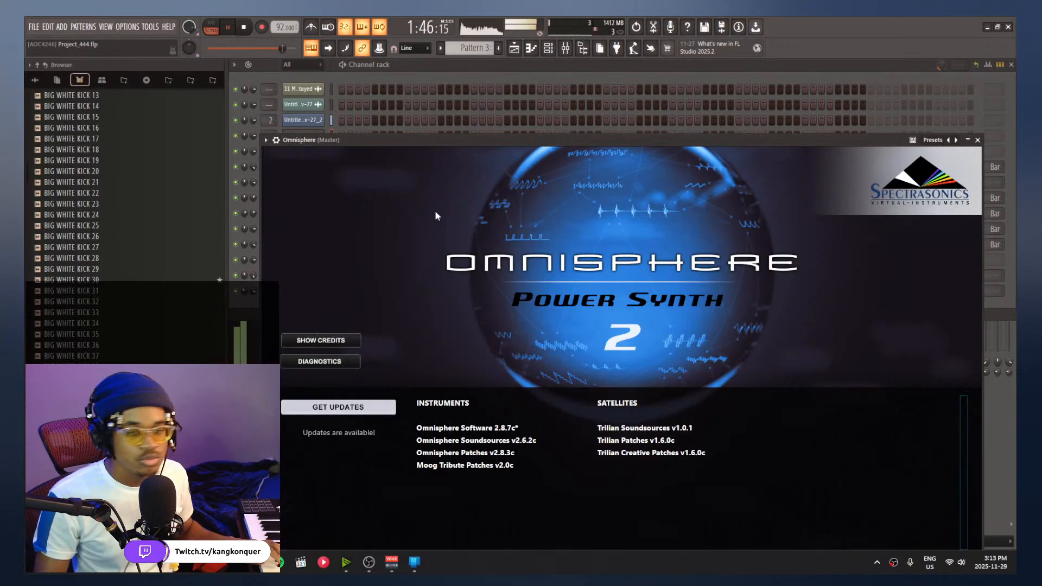
left_click(435, 215)
Set the patch directory to Trilian Library, filter to Bass Instruments, and load the Acoustic - Trilian Weathered or neighbouring acoustic bass patch
left_click(386, 176)
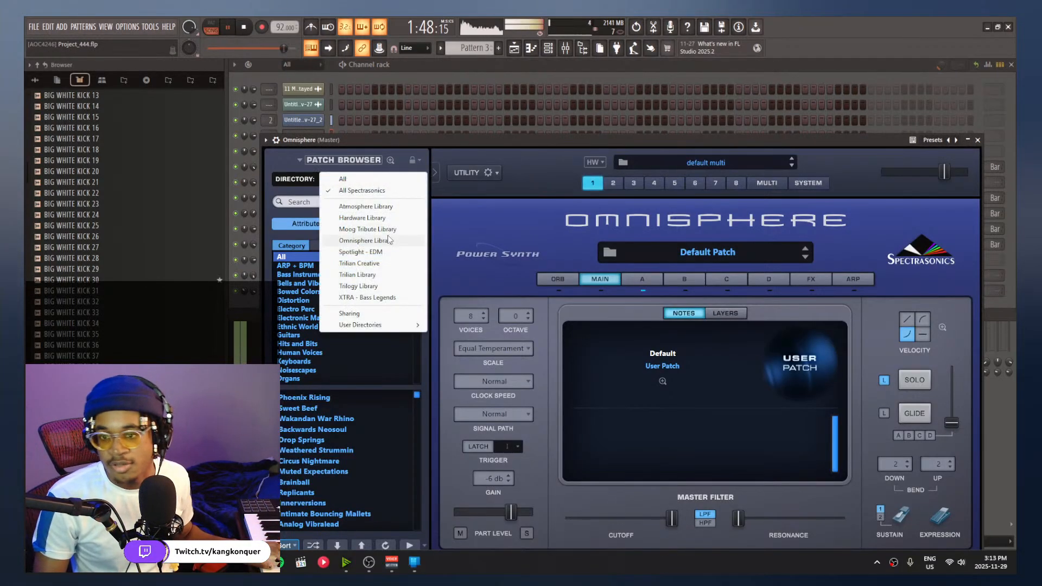
left_click(383, 276)
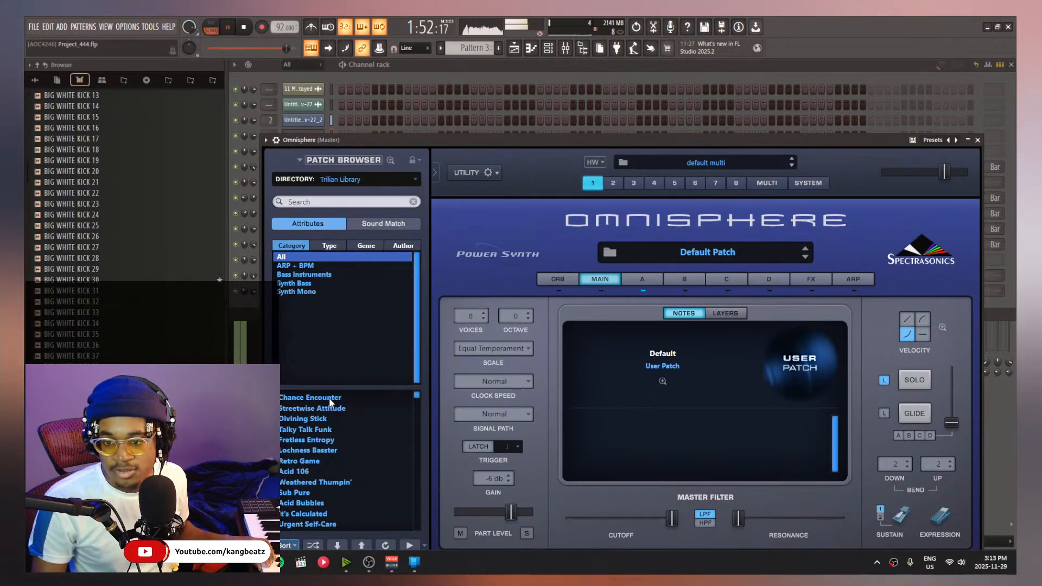
left_click(324, 275)
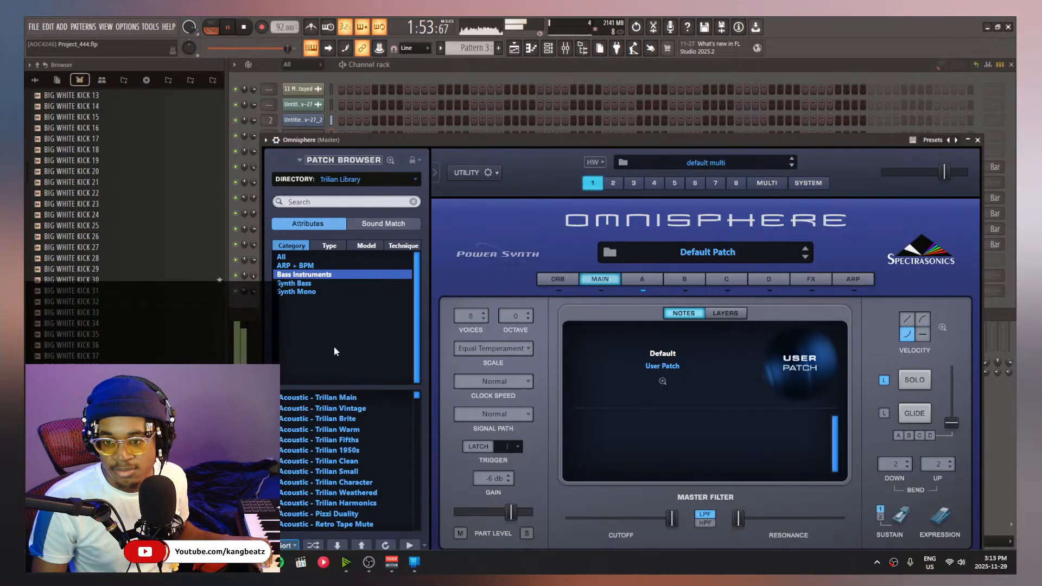
left_click(370, 481)
left_click_drag(454, 139, 434, 71)
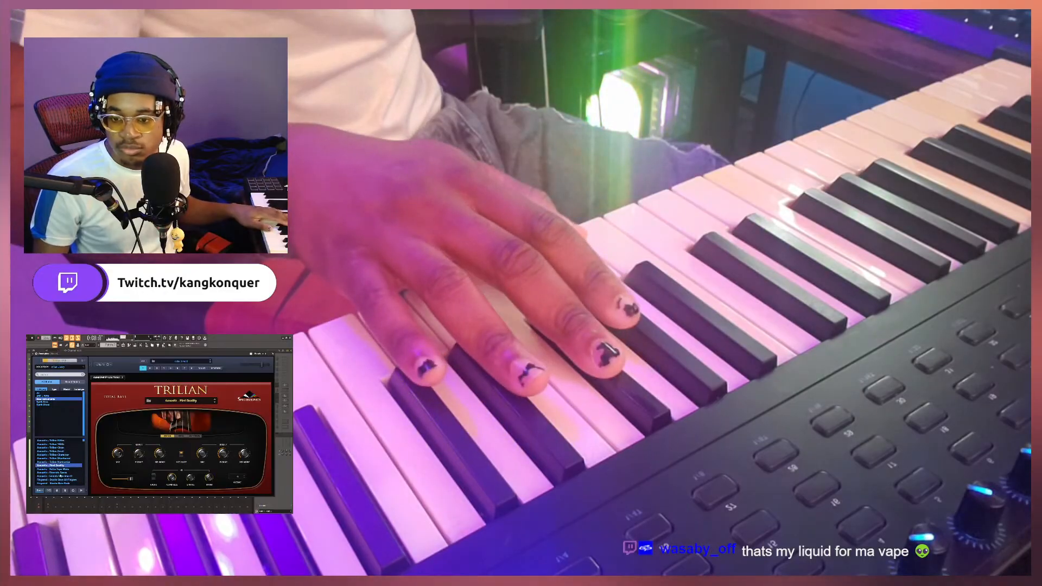
Audition several different bass patches from the Trilian Library's Bass Instruments on the MIDI keyboard
left_click(48, 491)
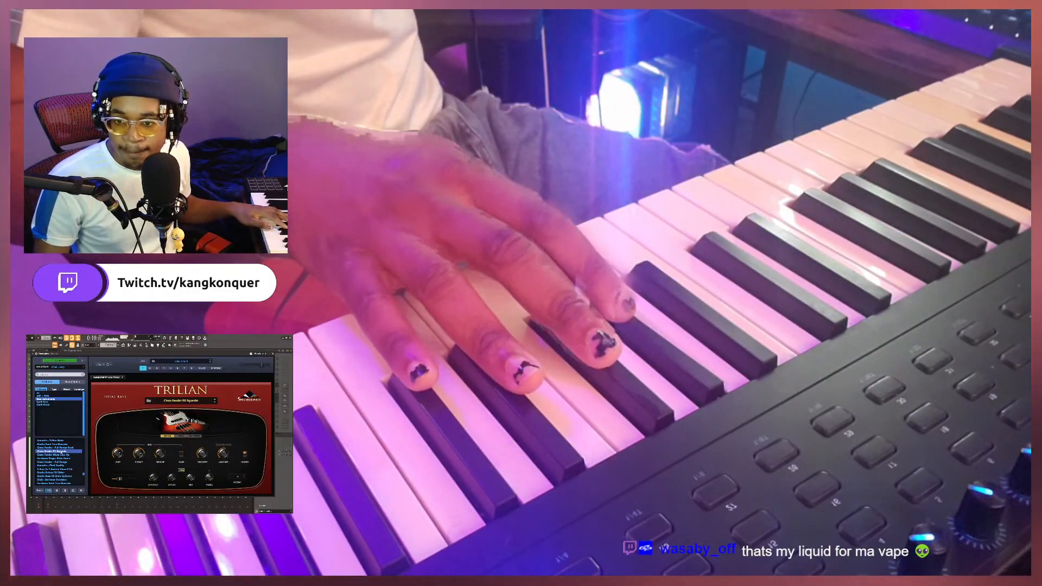
left_click(62, 441)
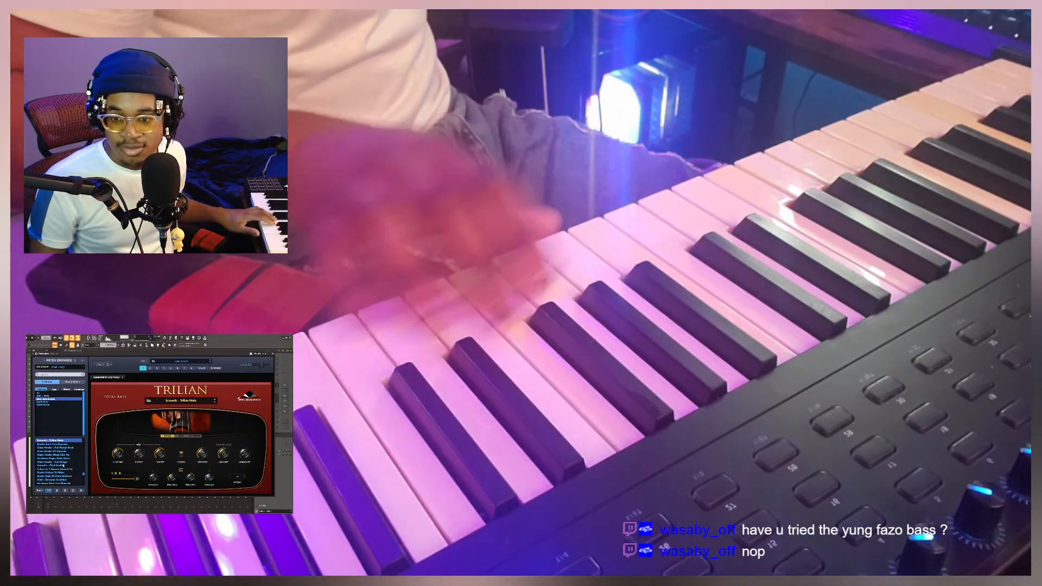
left_click(59, 470)
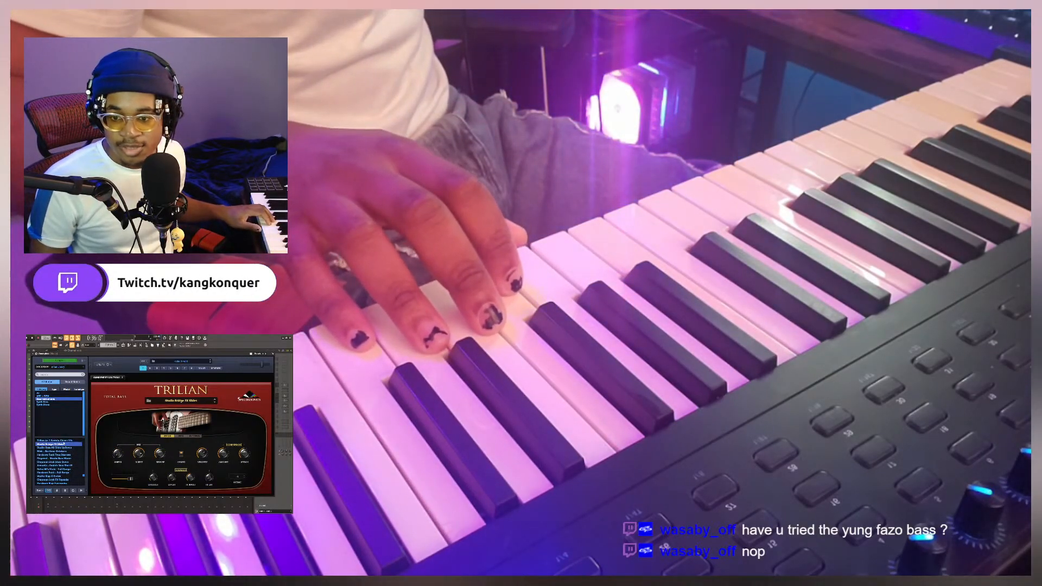
left_click(58, 452)
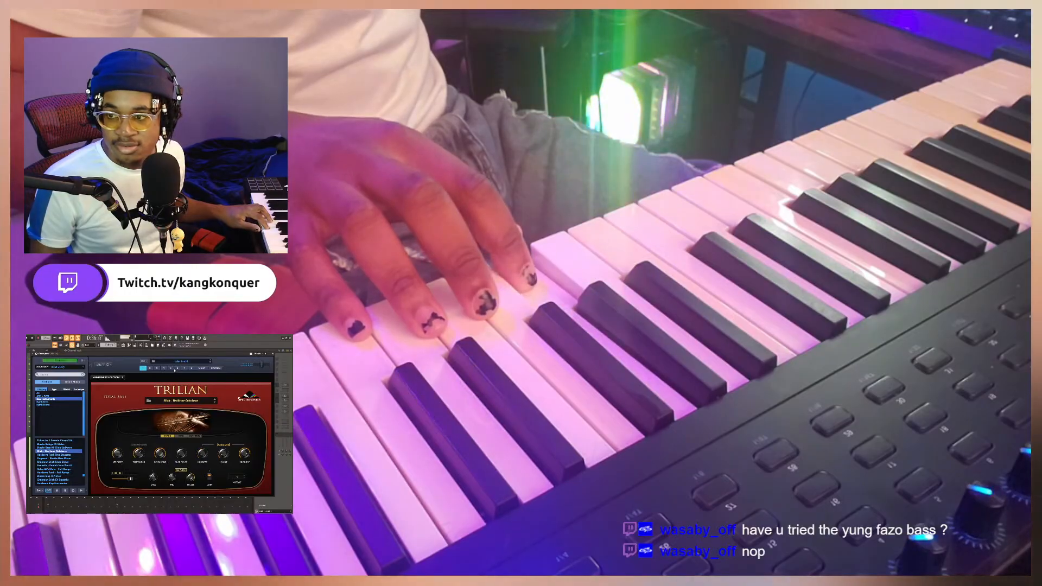
Expand the patch browser, filter the Trilian Library to one type of Bass Instruments, and load the listed patch
left_click(172, 401)
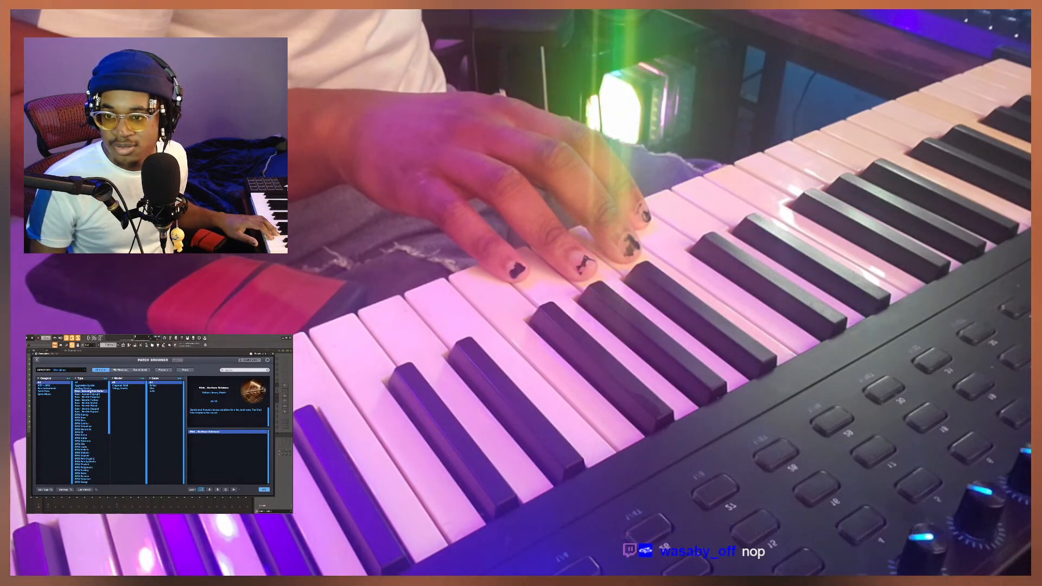
left_click(48, 388)
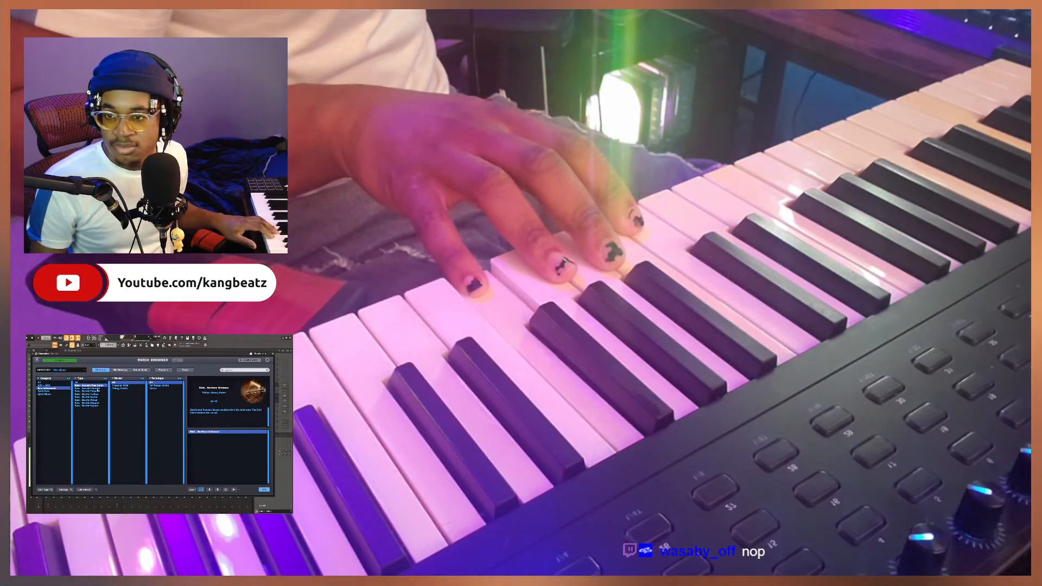
left_click(92, 394)
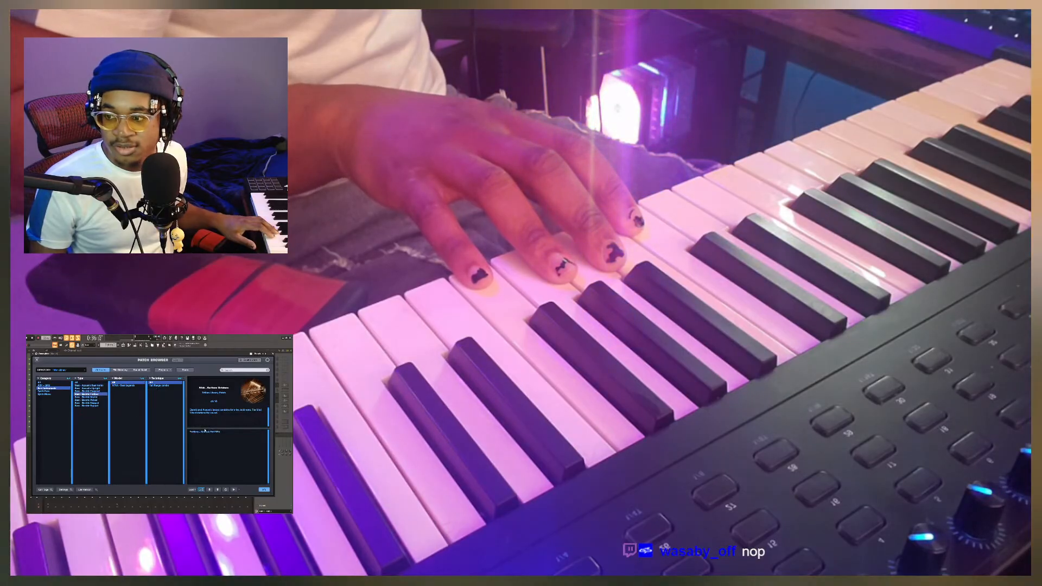
left_click(204, 431)
Try other sound library directories in the expanded patch browser
left_click(67, 370)
left_click(66, 384)
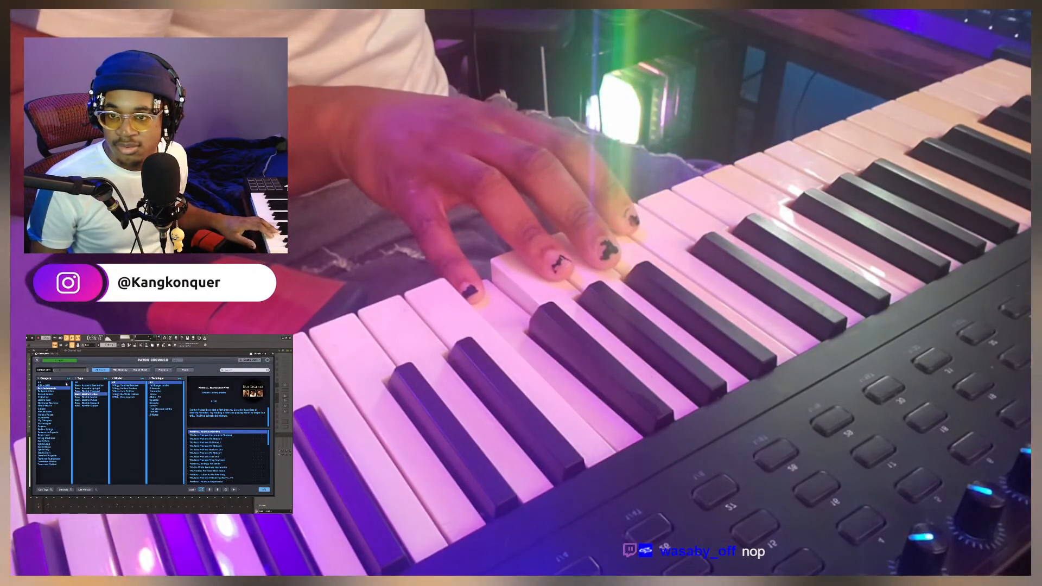
left_click(68, 370)
left_click(75, 398)
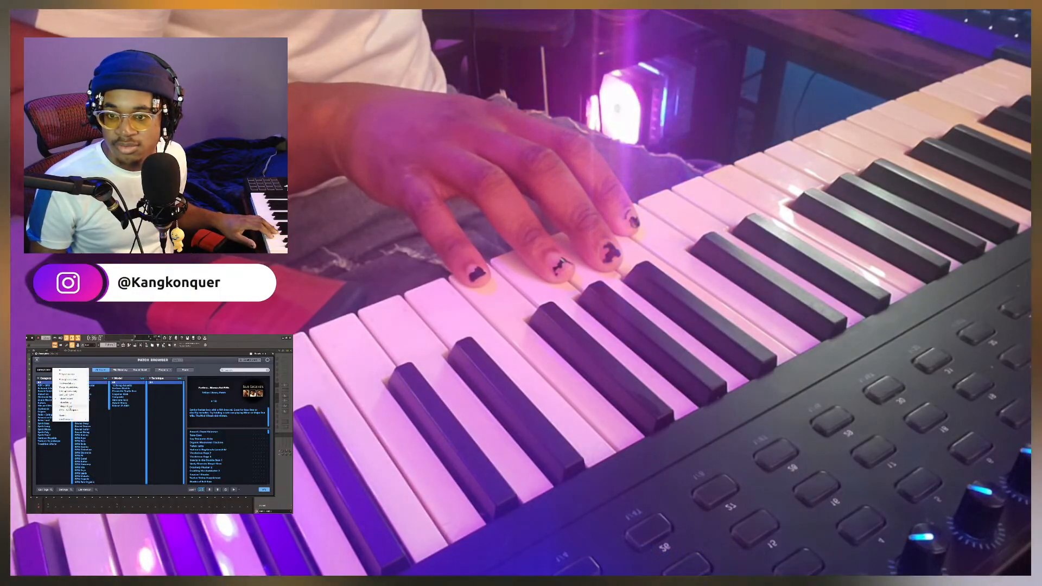
Set the directory to Trilogy Library, filter to Bass Instruments and Bass - Acoustic Bass Guitar, and load Trilogy Martin - Full Range
left_click(60, 390)
left_click(54, 385)
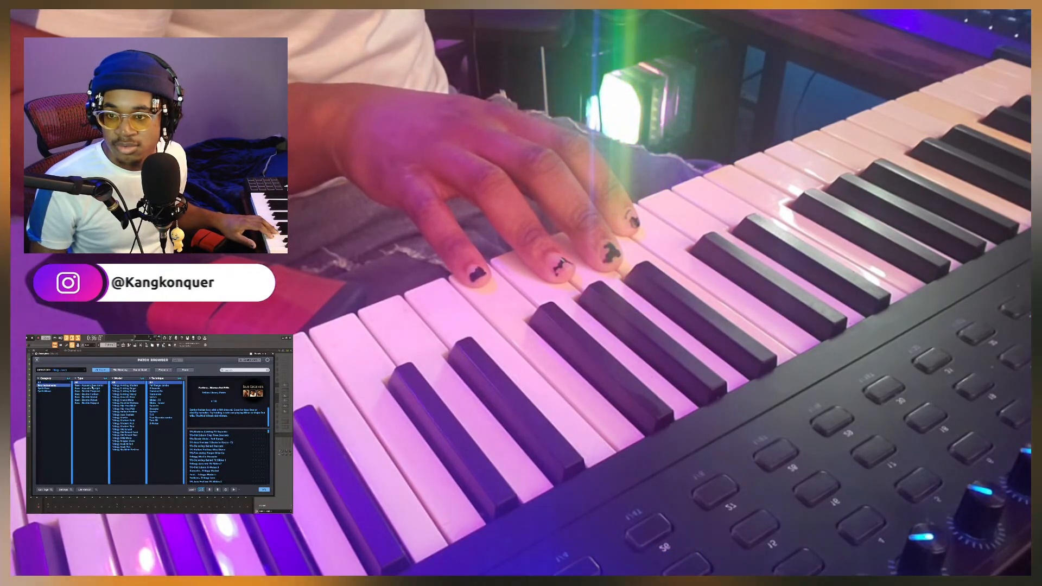
left_click(87, 386)
left_click(230, 464)
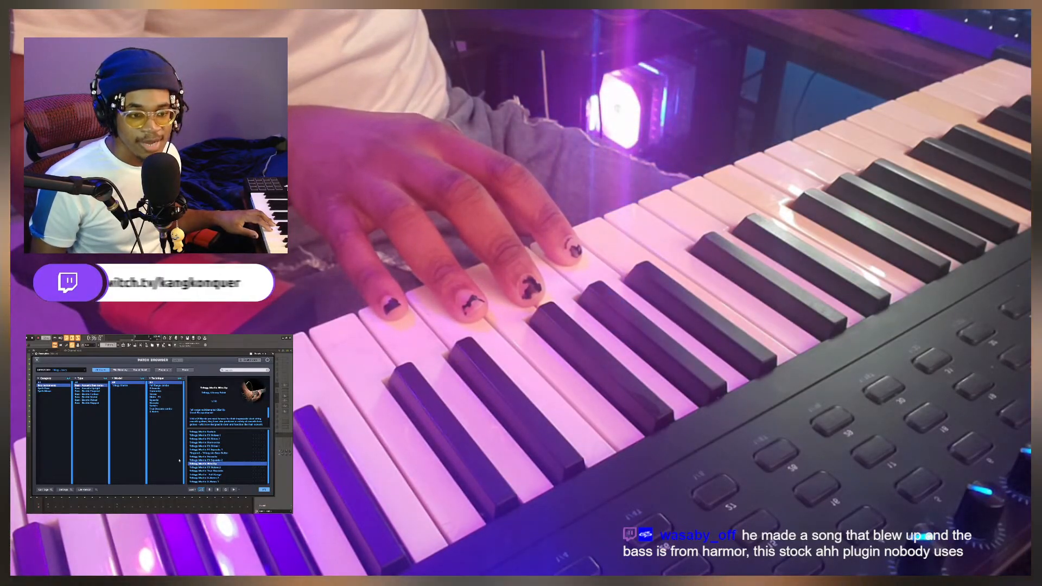
left_click(202, 474)
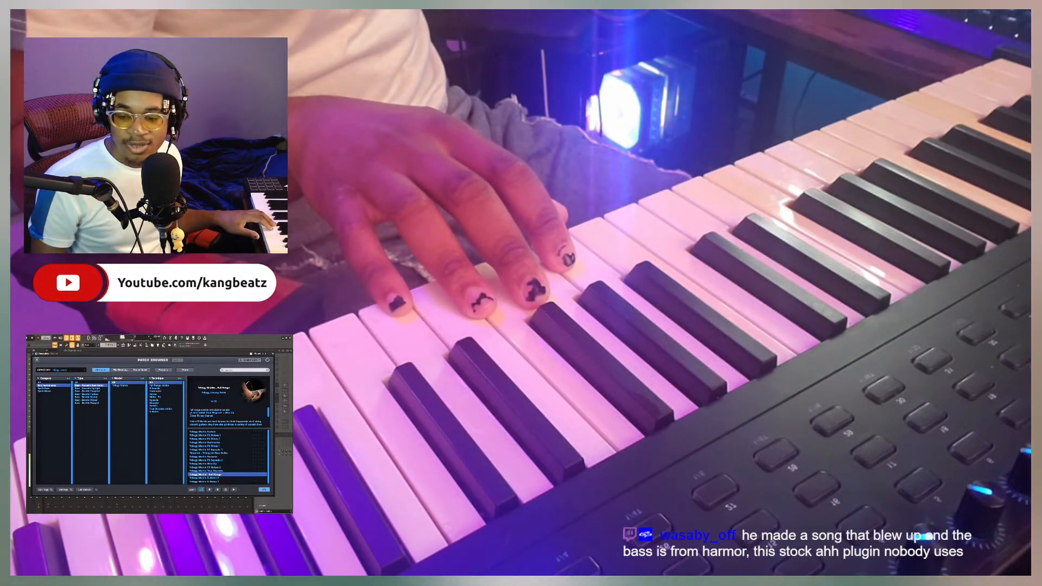
Switch to Spotify, search for Yung Fazo, and open the artist's page
left_click(41, 513)
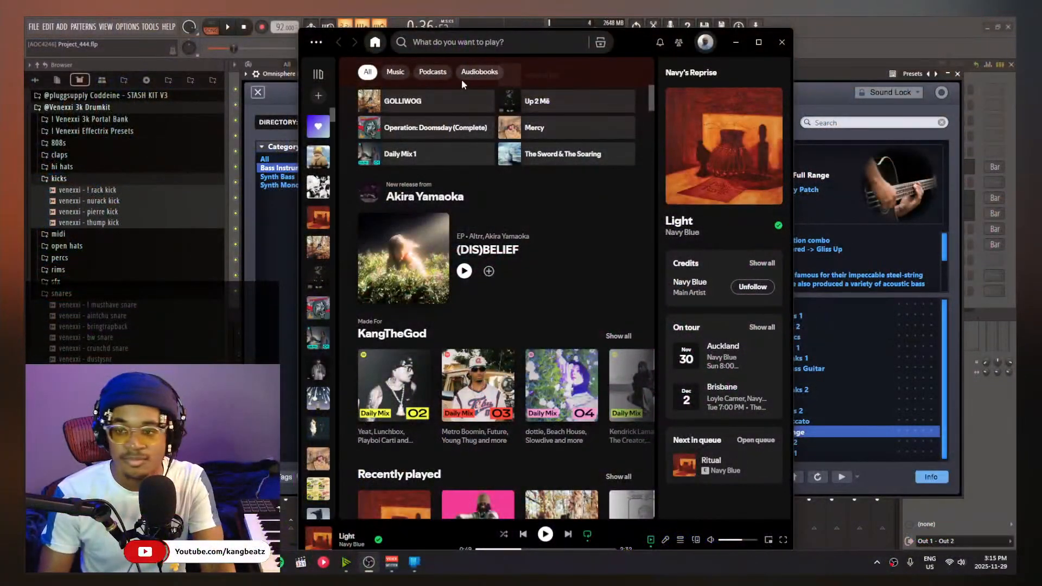
left_click(489, 43)
type("tung fazo")
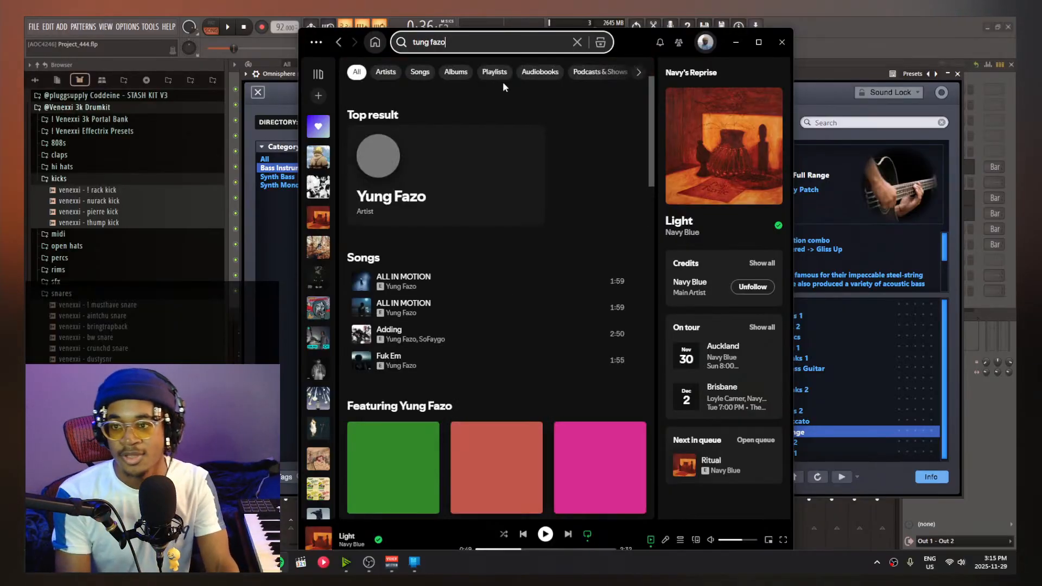
left_click(402, 191)
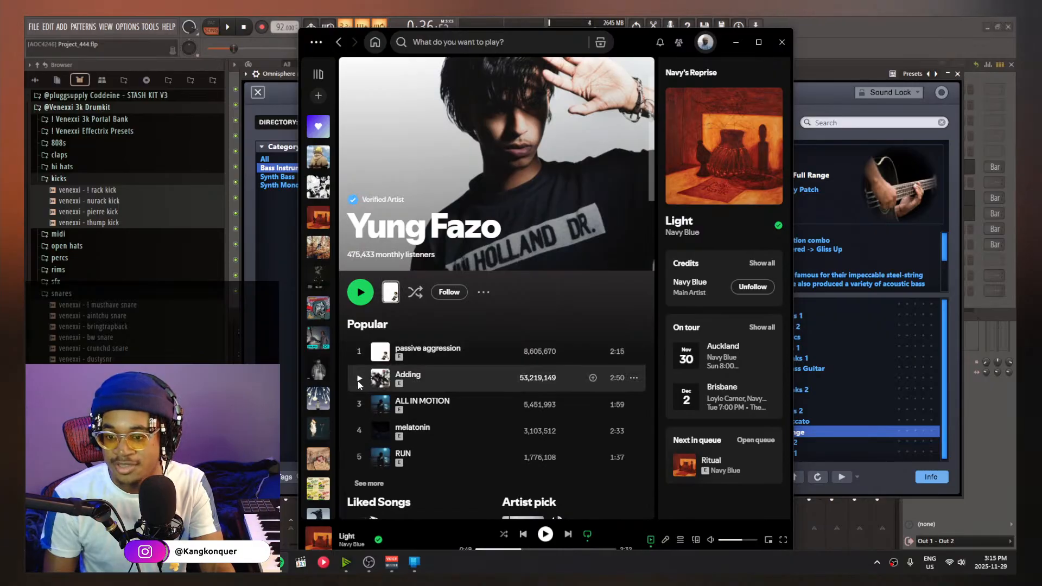
Play Adding and a section further into ALL IN MOTION as bass references, and return to Omnisphere in FL Studio
left_click(358, 378)
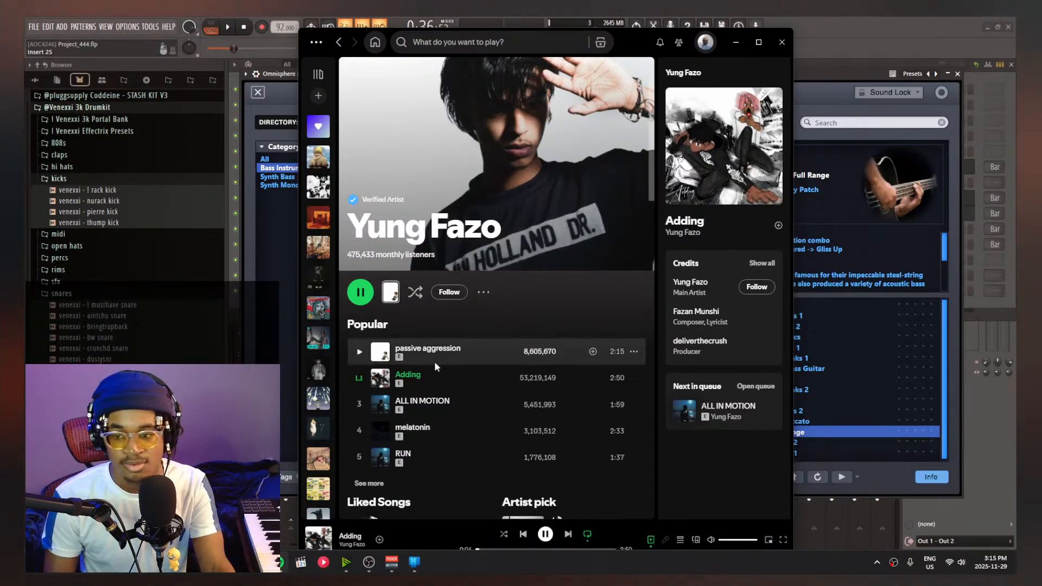
left_click(359, 406)
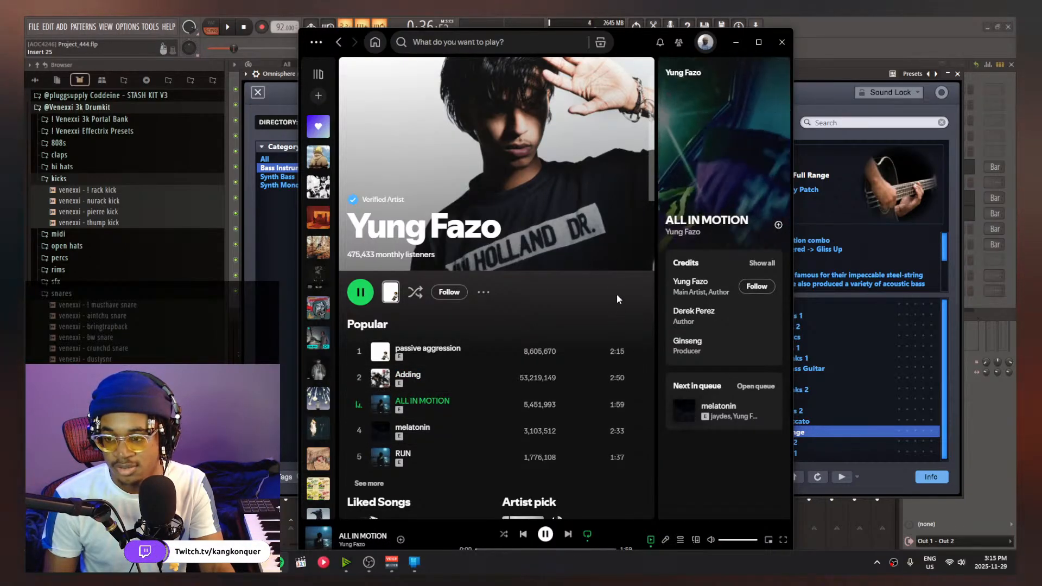
left_click_drag(636, 51, 617, 40)
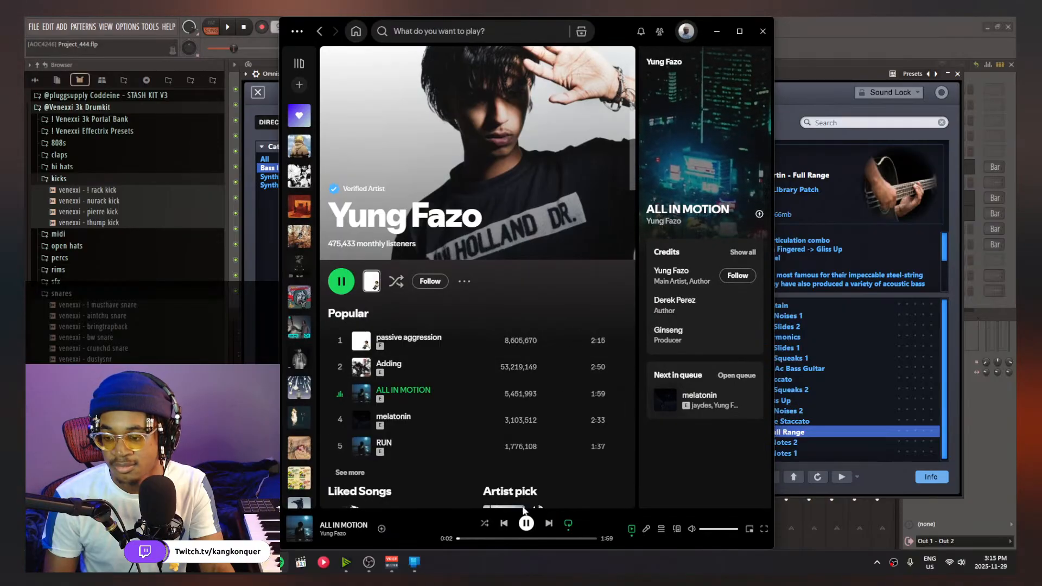
left_click(502, 539)
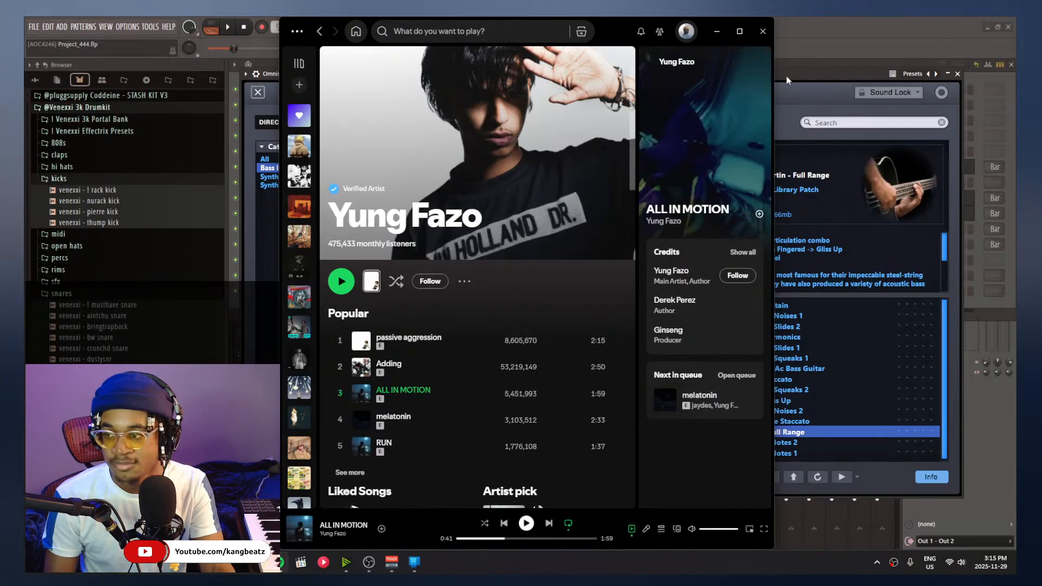
left_click(805, 79)
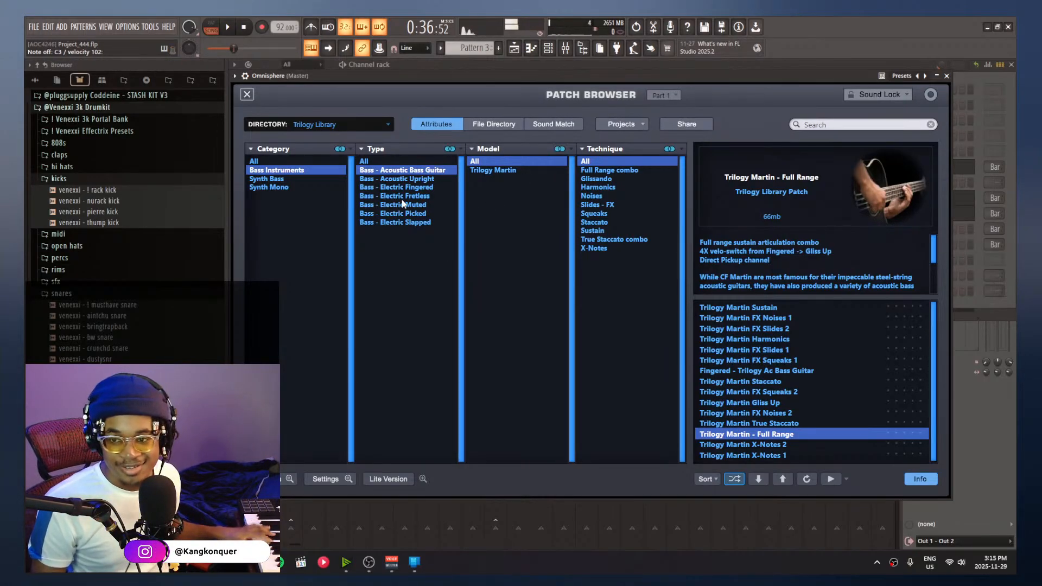
Audition the acoustic bass patches Trilogy Martin X-Notes 2, Trilogy Martin - Full Range and Trilogy Martin FX Slides 2
left_click(779, 445)
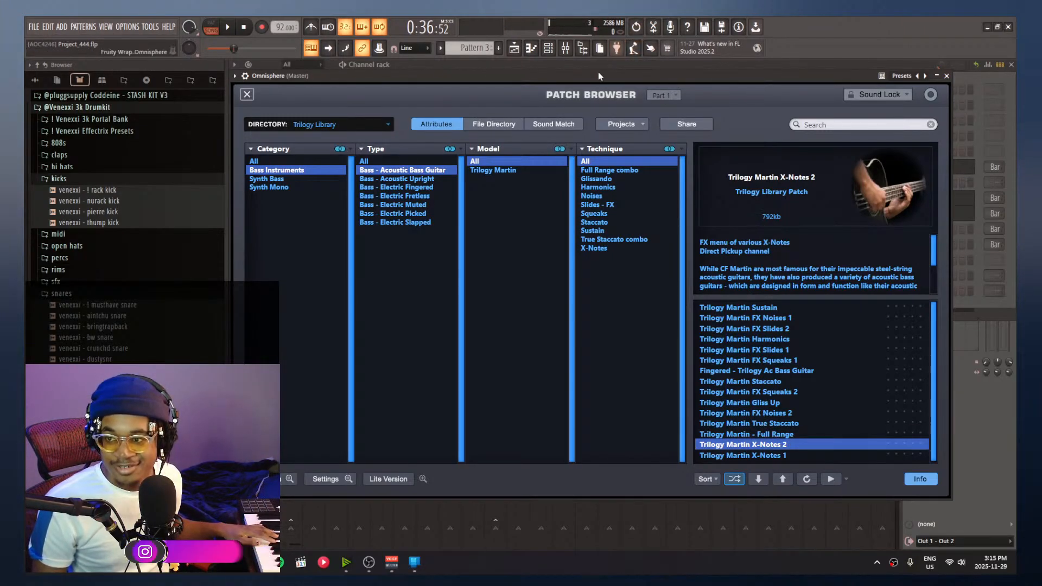
left_click_drag(598, 71, 609, 66)
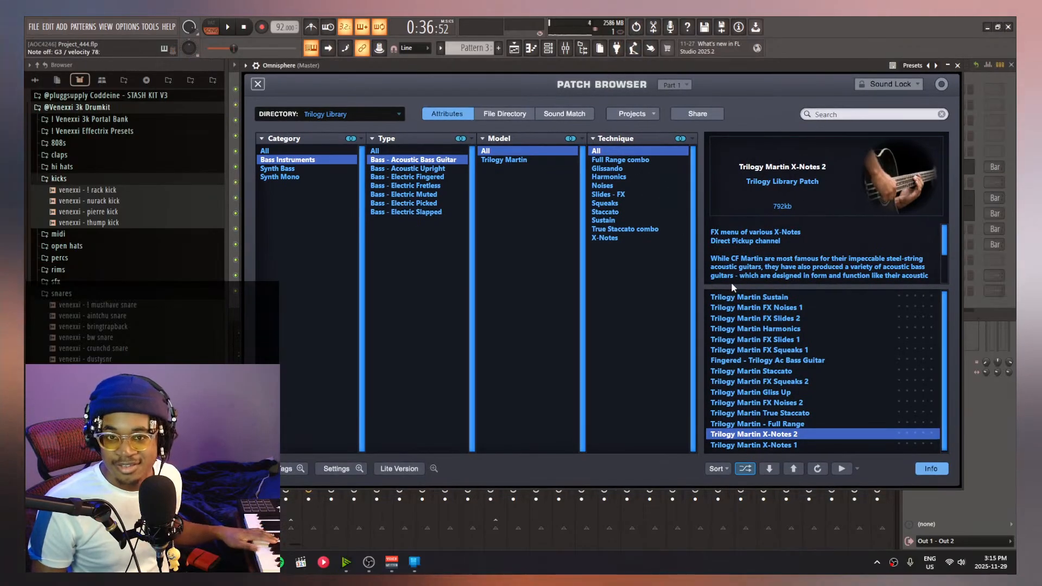
left_click(768, 422)
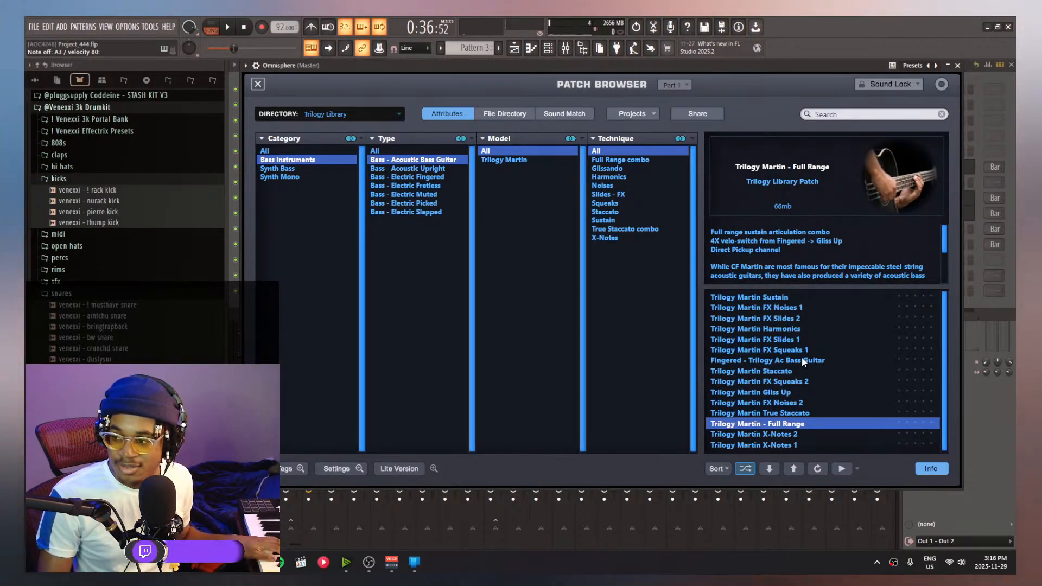
left_click(775, 319)
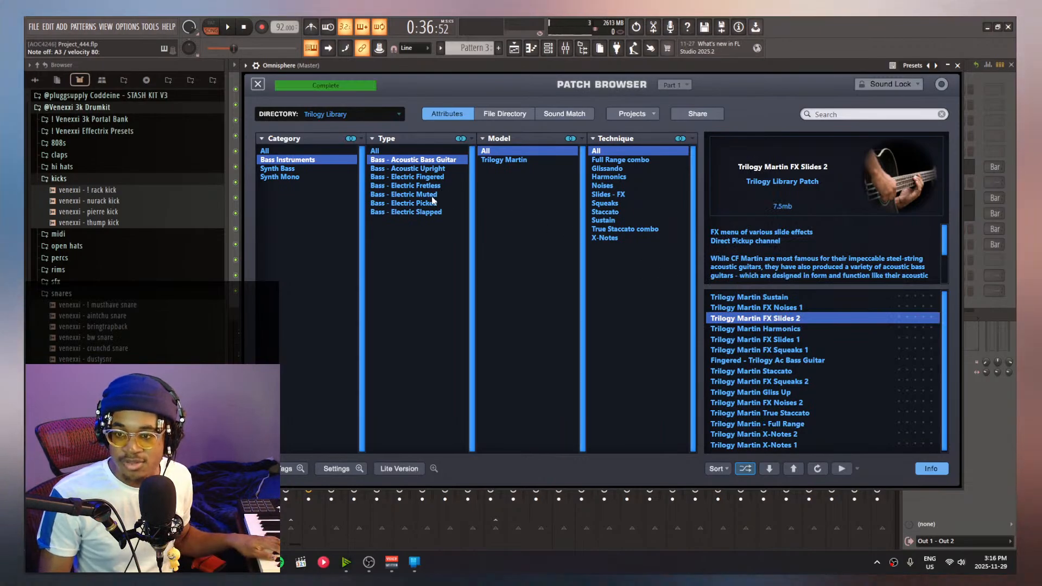
Filter the patches to Bass - Electric Picked and audition TR-Modern Pick Gliss Up, Picked - Trilogy Modern, TR-Rock Pick Sustain and Muted - Trilogy Hip-Hop Pick
left_click(435, 204)
left_click(777, 351)
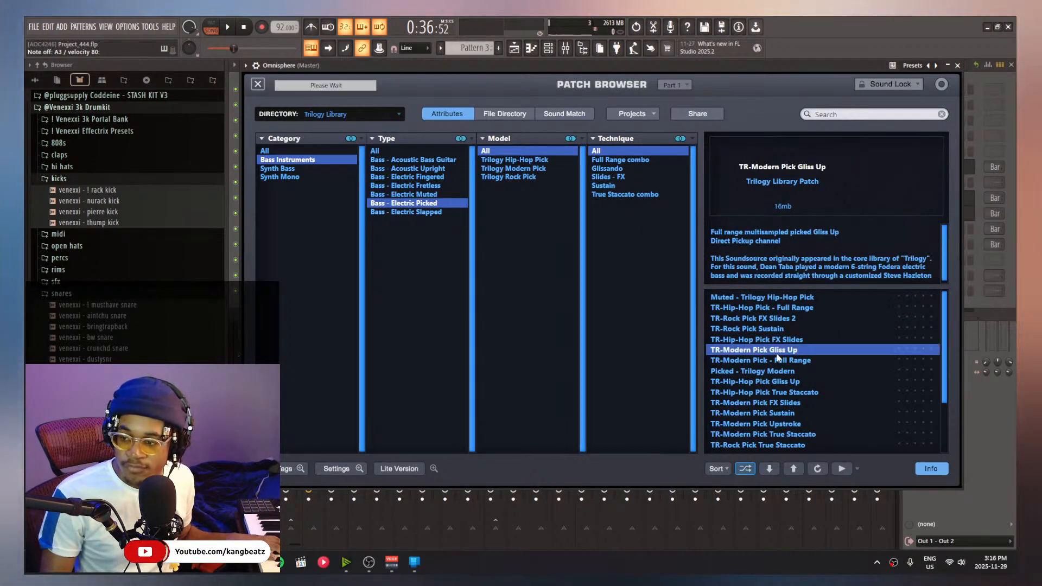
left_click(778, 371)
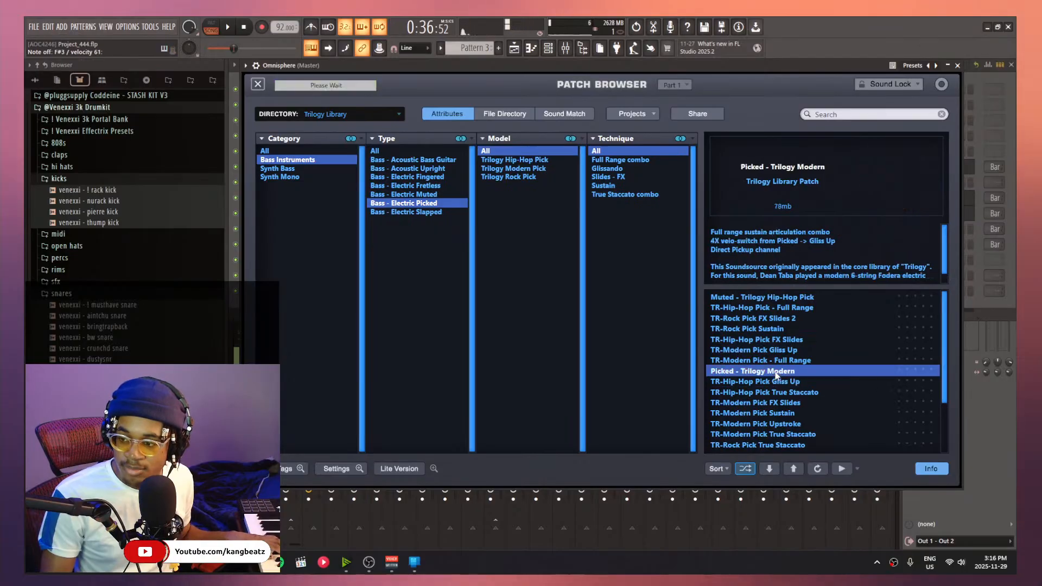
left_click(784, 328)
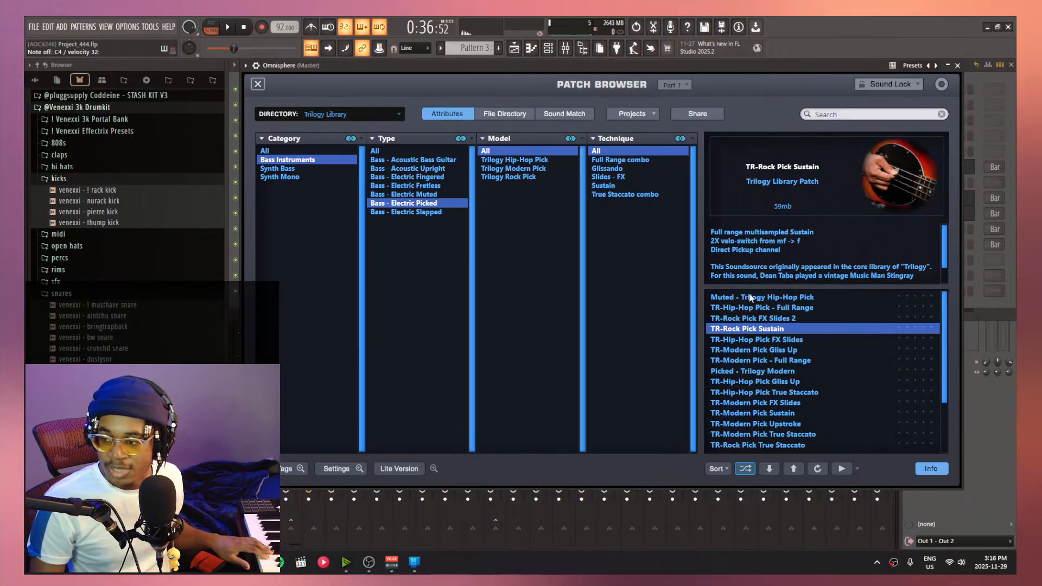
left_click(754, 297)
Audition Picked - Trilogy Rock, TR-Hip-Hop Pick Sustain and TR-Rock Pick True Staccato further down the picked bass list
scroll(736, 380, "down", 4)
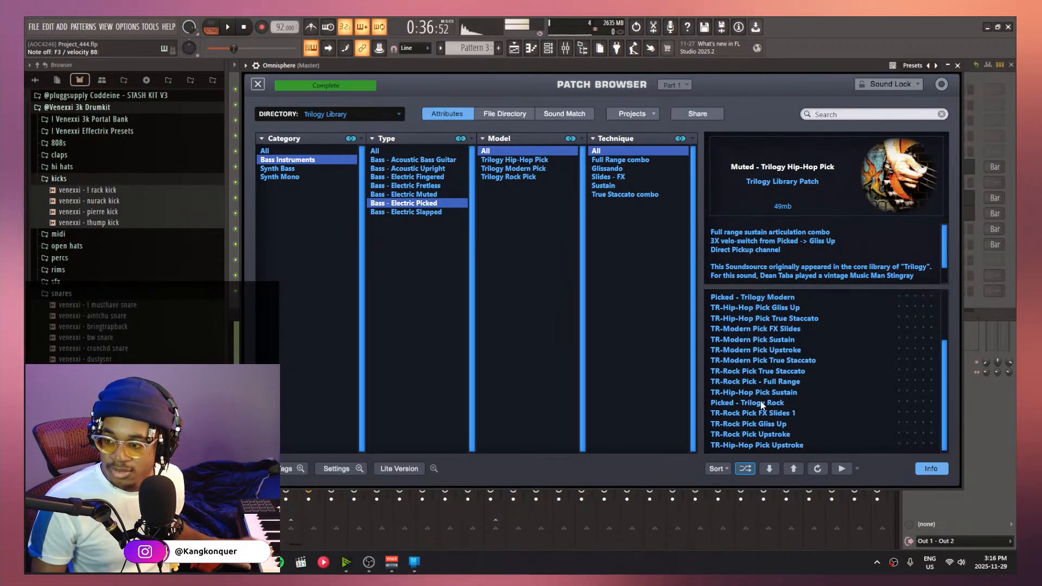
left_click(738, 411)
left_click(761, 402)
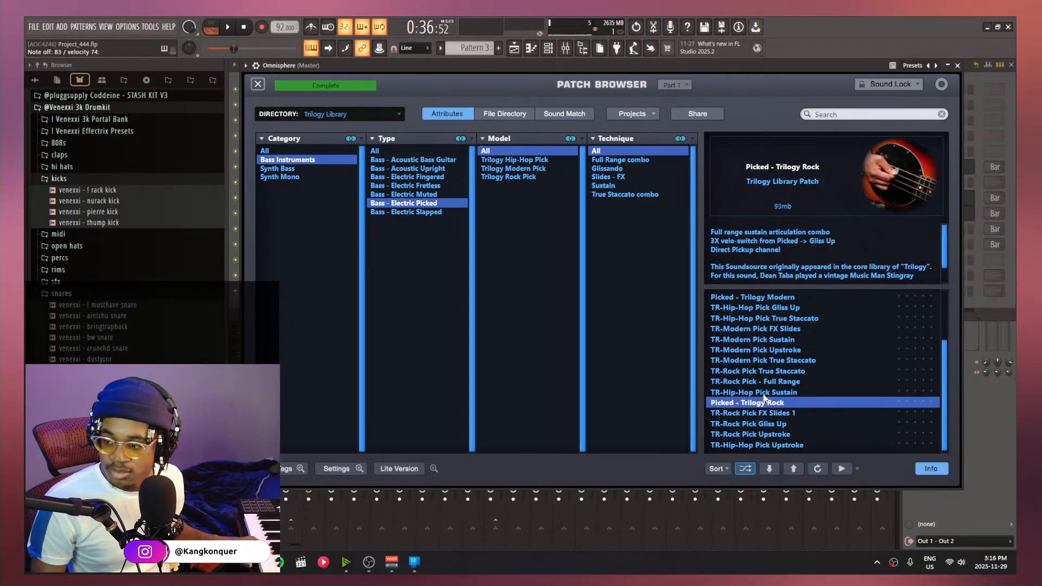
left_click(764, 394)
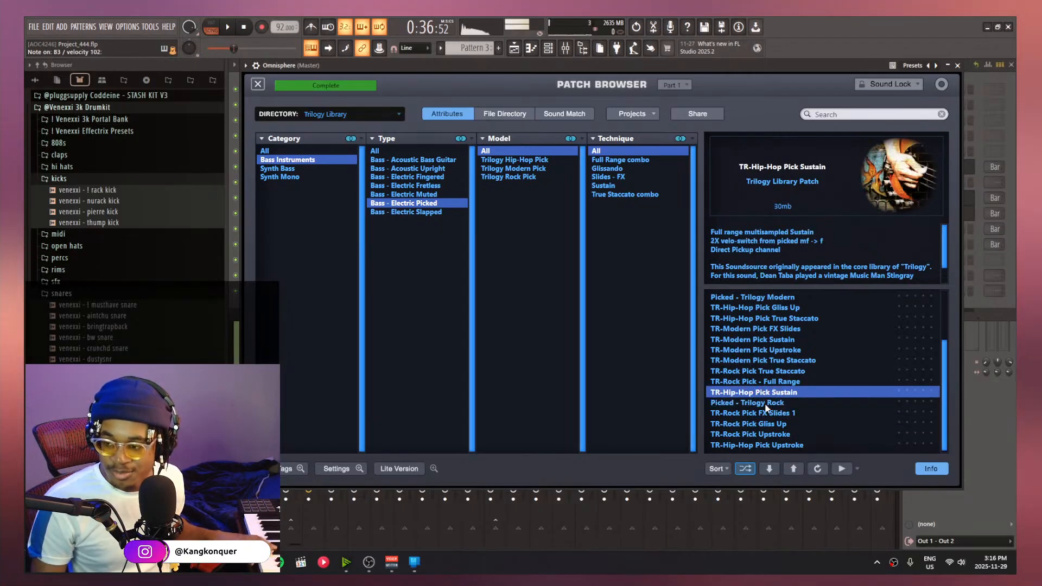
left_click(774, 372)
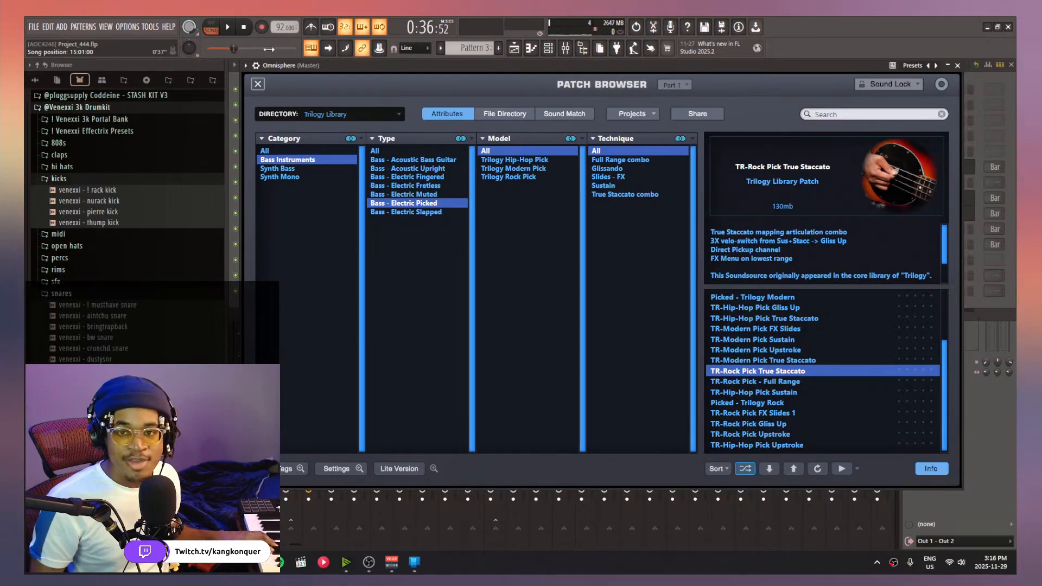
Start song playback to test the bass against the beat, and open the Omnisphere channel's piano roll
left_click(226, 30)
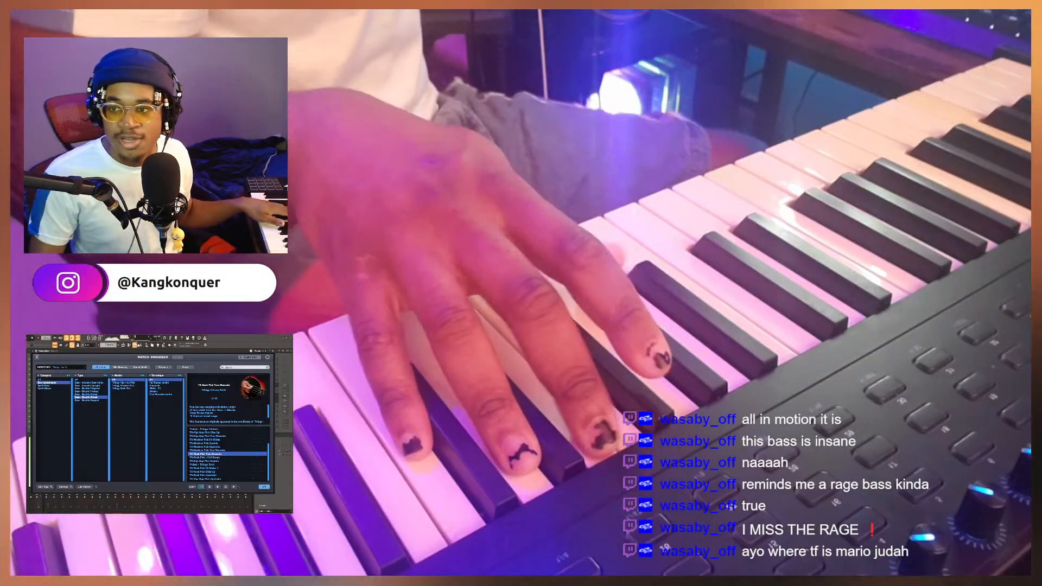
left_click(135, 345)
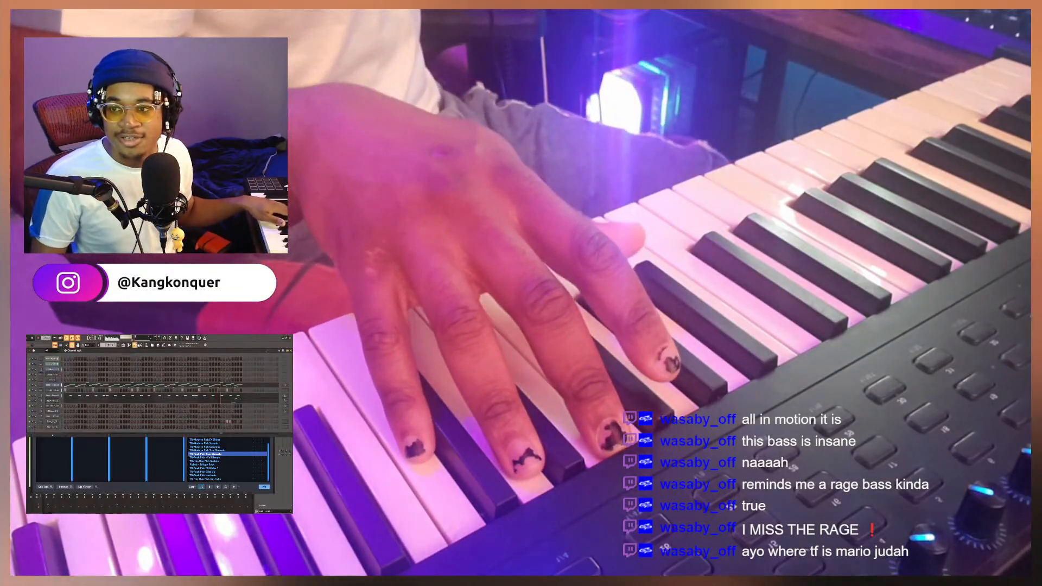
right_click(56, 374)
left_click(68, 375)
scroll(110, 356, "down", 3)
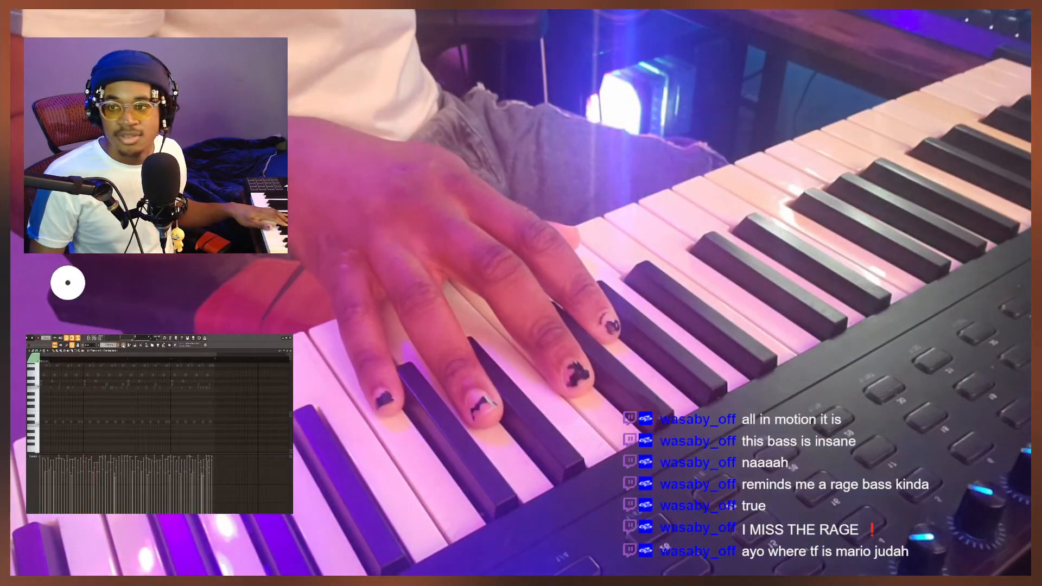
Mute Track 3 in the playlist and play the arrangement from its beginning without it
left_click(123, 344)
left_click_drag(152, 355, 104, 355)
scroll(100, 405, "down", 3)
key("space")
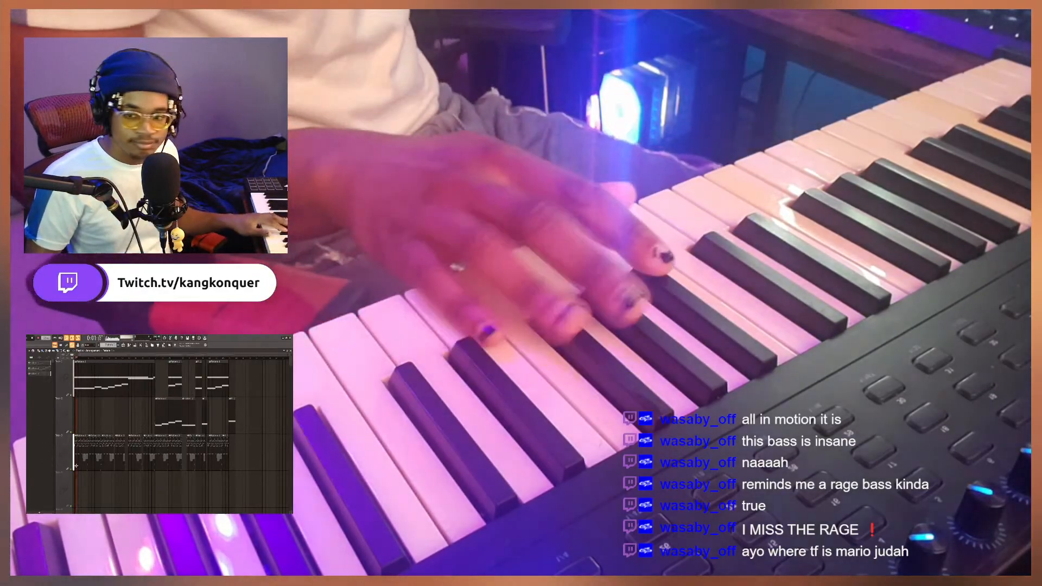
left_click(71, 470)
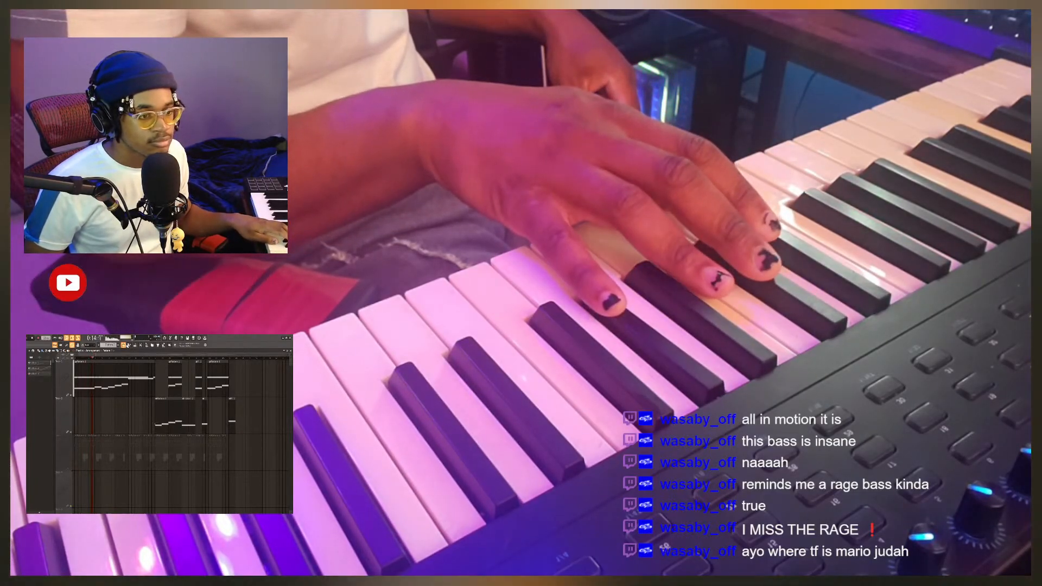
key("space")
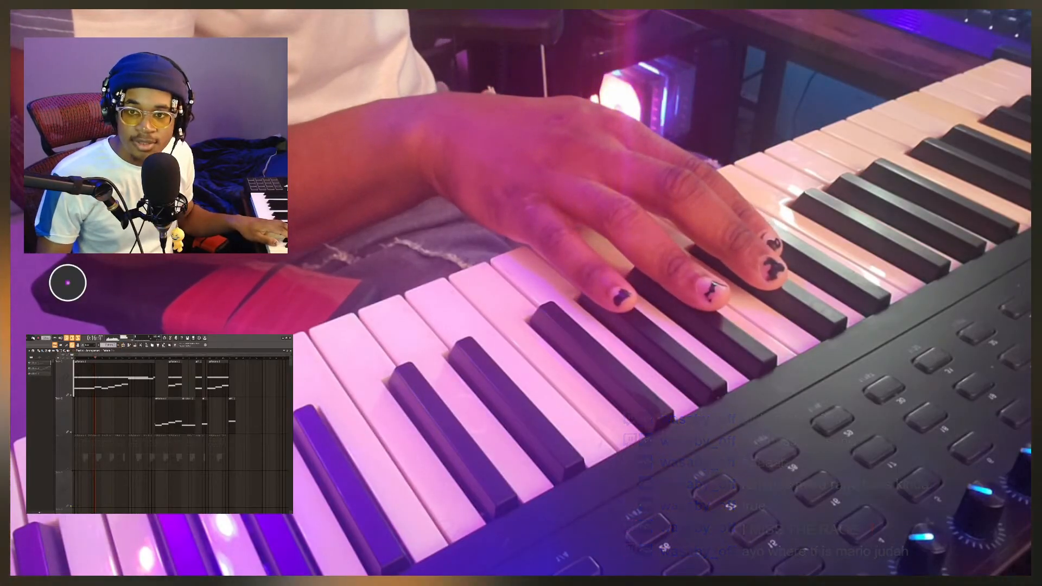
Check the audio routing and levels in Voicemeeter, and close its window
left_click(82, 511)
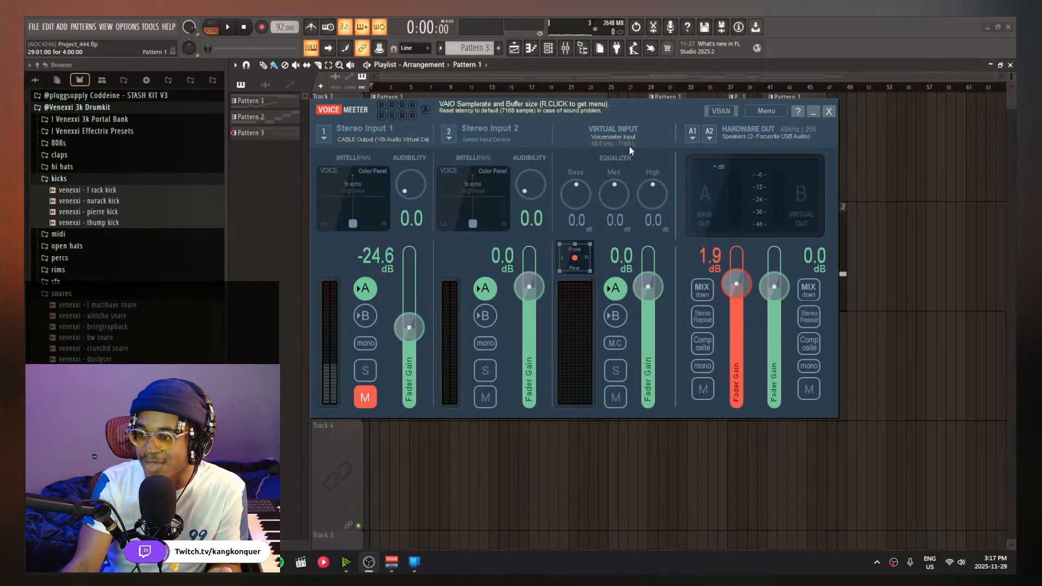
left_click(827, 111)
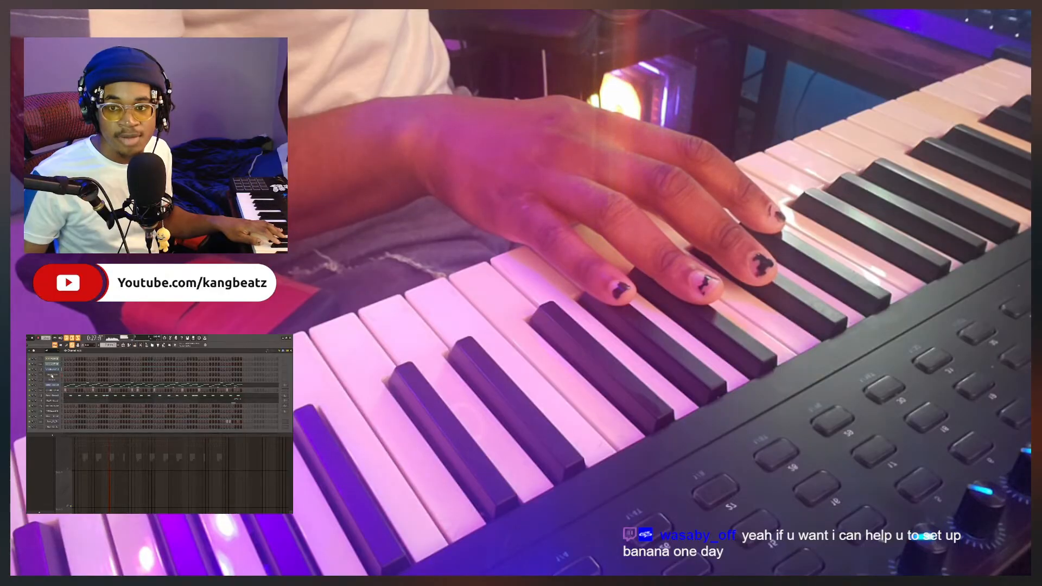
Reopen Omnisphere, collapse the full patch browser, and switch to another library directory to load a Trilian bass patch
left_click(52, 378)
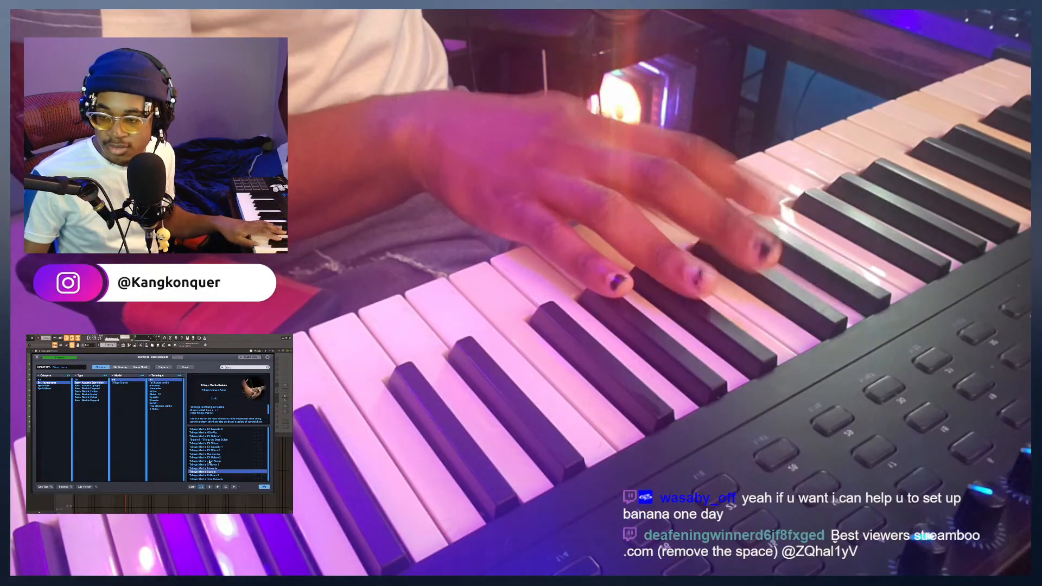
left_click(38, 358)
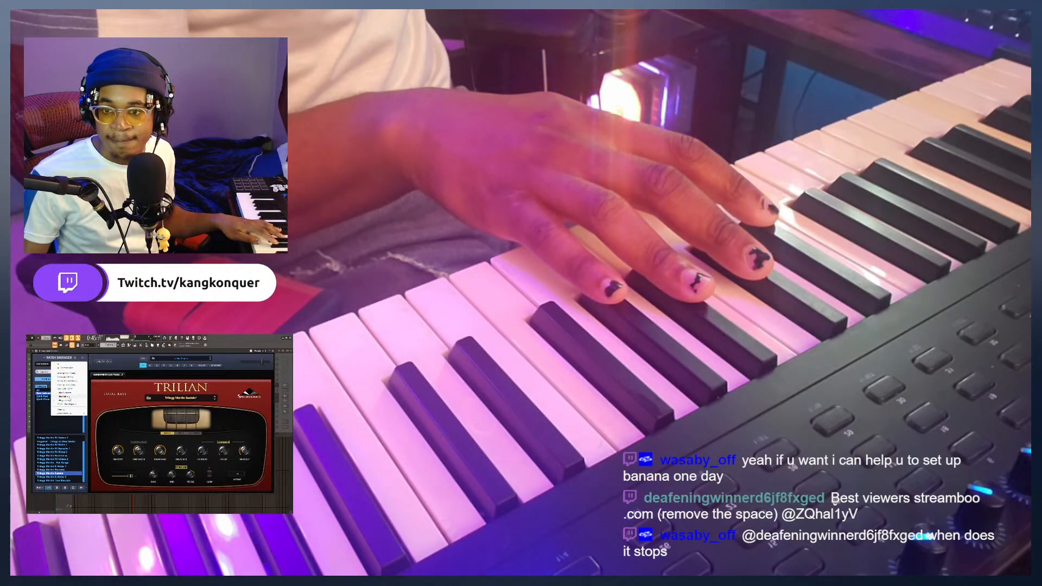
left_click(70, 405)
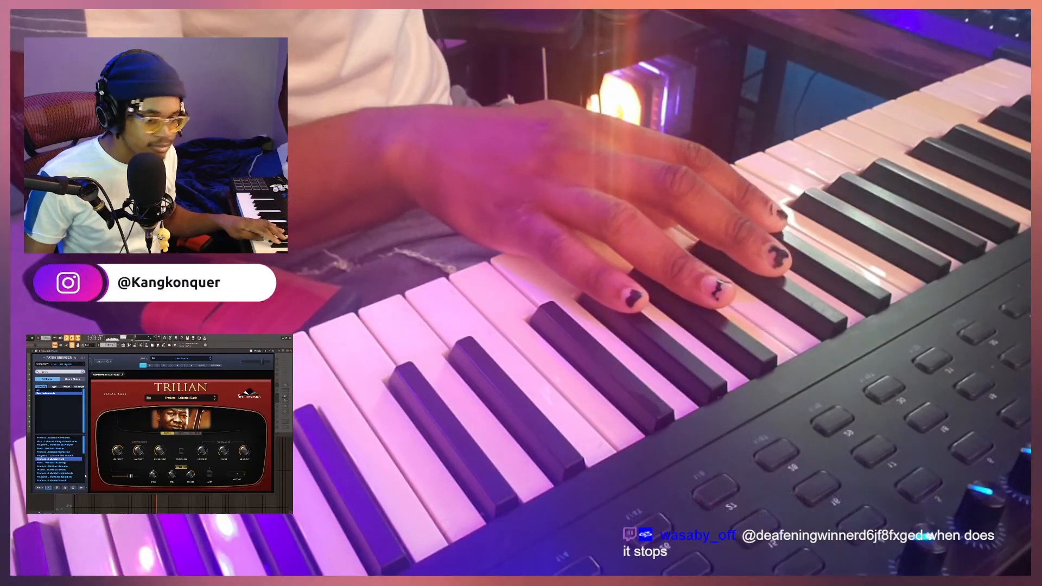
Check the Trilian bass instrument from the channel rack and clone its channel
left_click(135, 346)
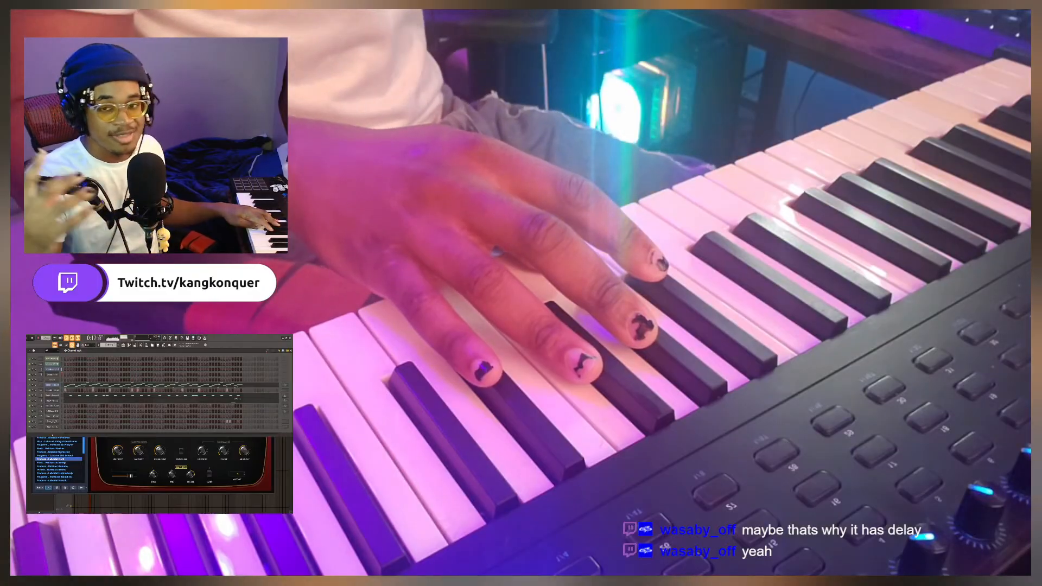
left_click(57, 374)
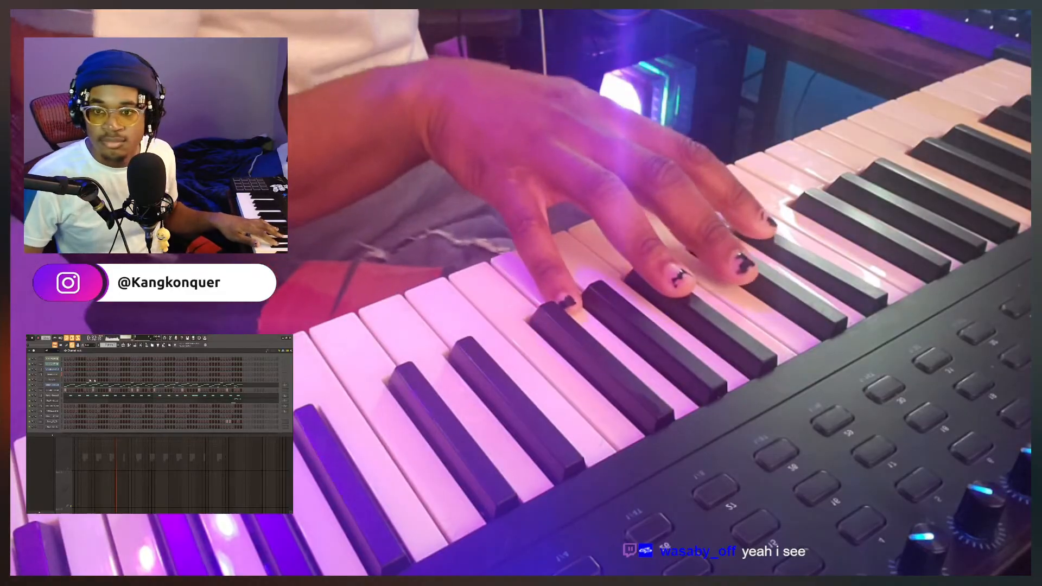
left_click(52, 384)
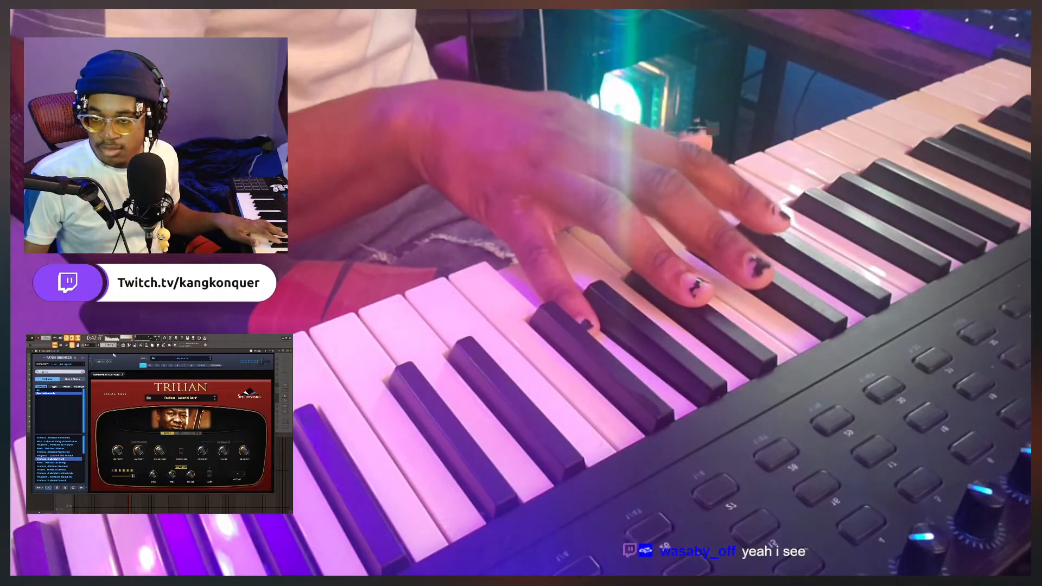
left_click_drag(103, 351, 116, 399)
right_click(58, 376)
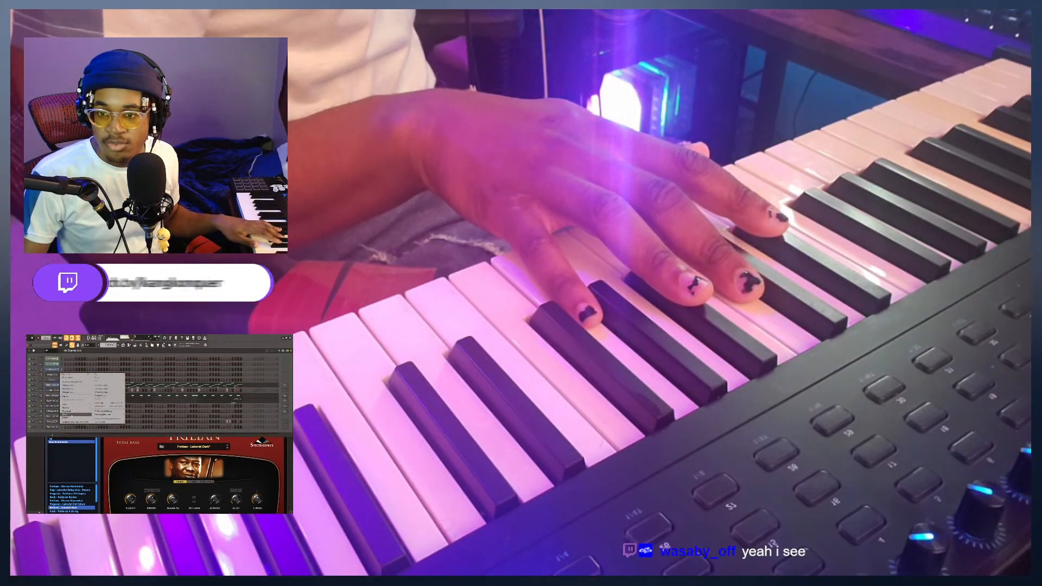
left_click(72, 416)
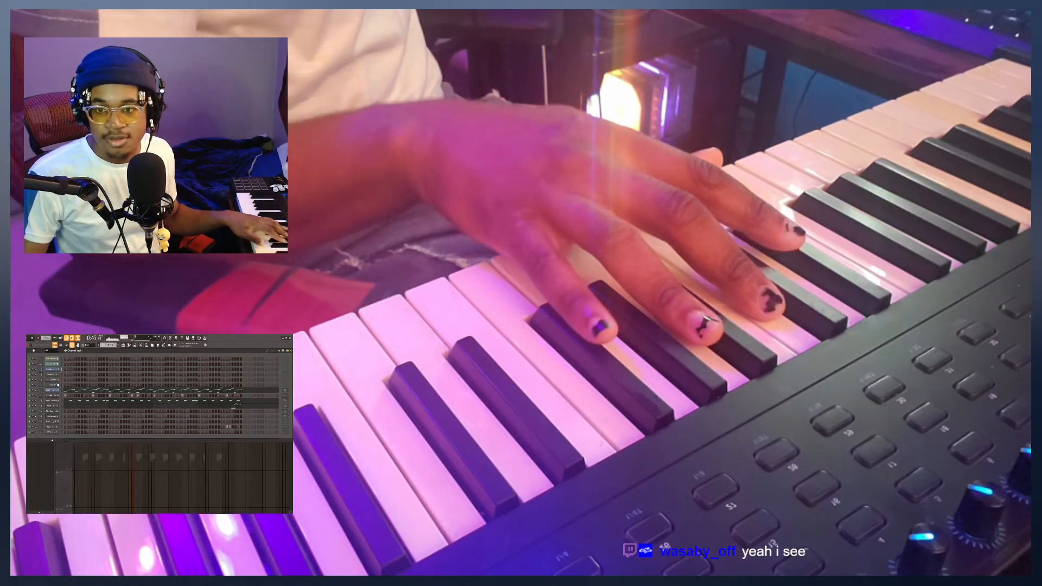
Open the cloned Omnisphere, change its patch directory and audition alternative electric bass patches
left_click(54, 380)
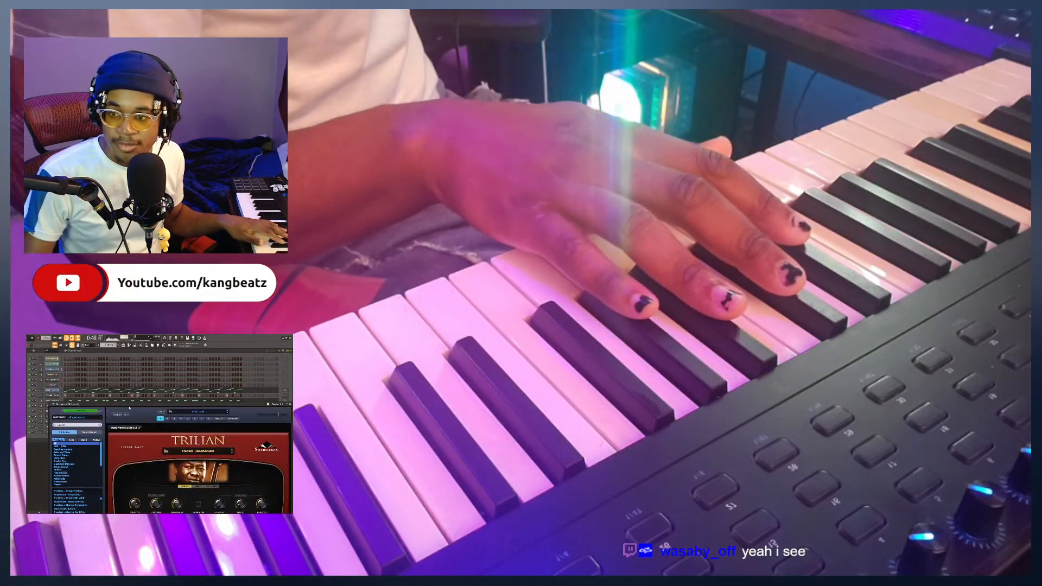
left_click_drag(117, 405, 118, 368)
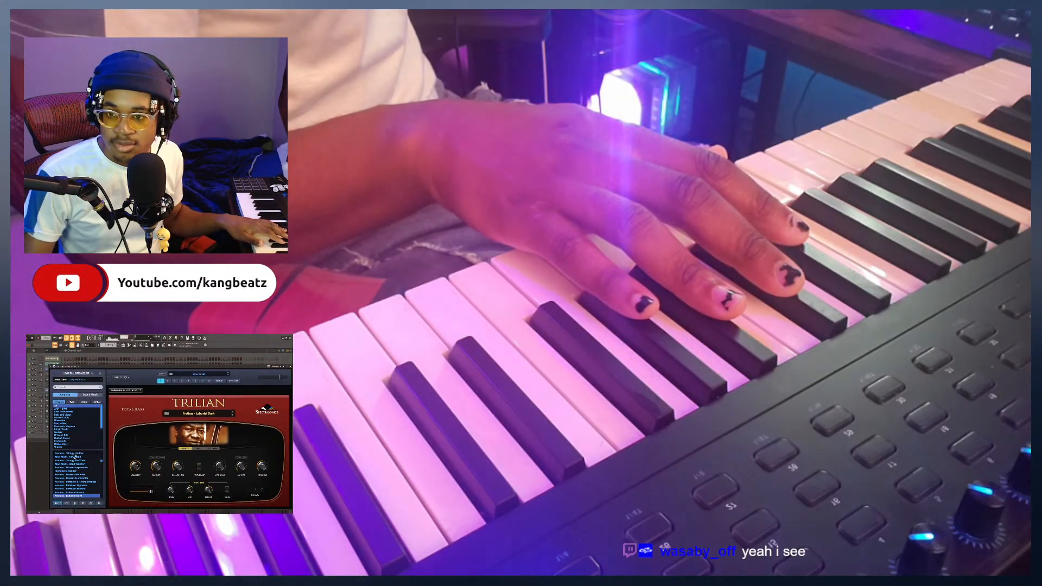
left_click(86, 379)
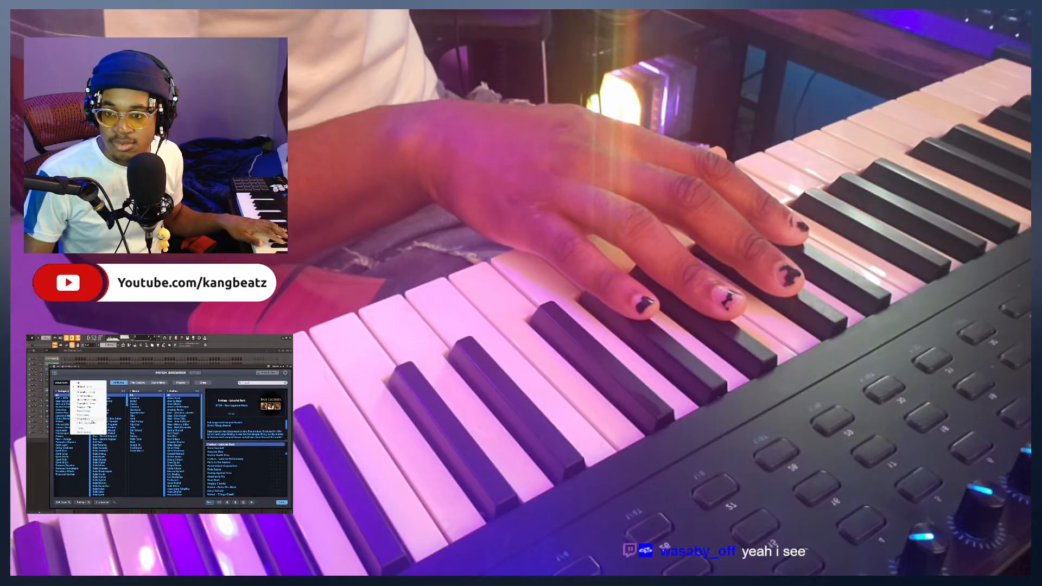
left_click(92, 421)
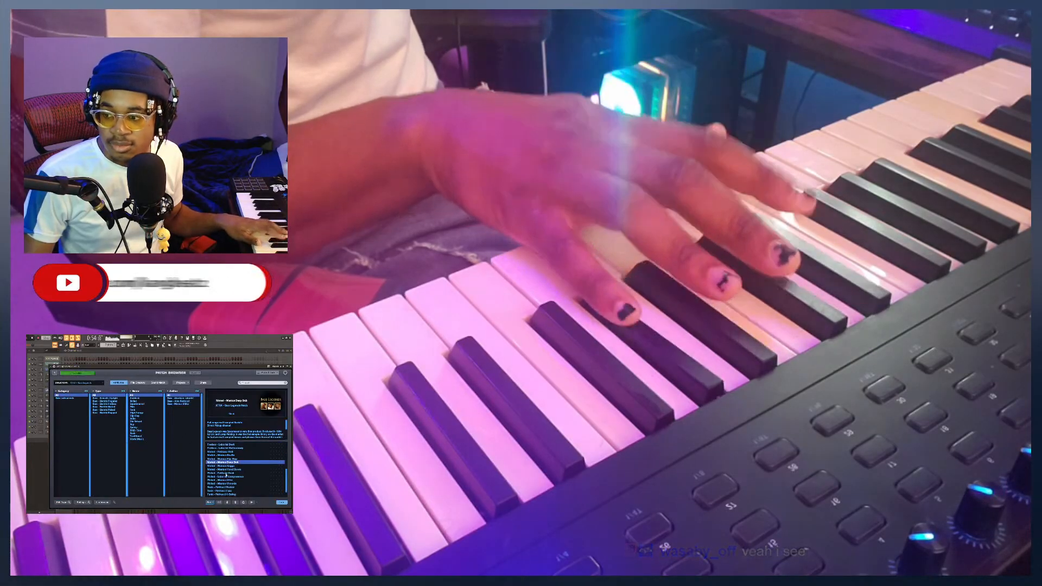
scroll(227, 468, "down", 1)
left_click(224, 473)
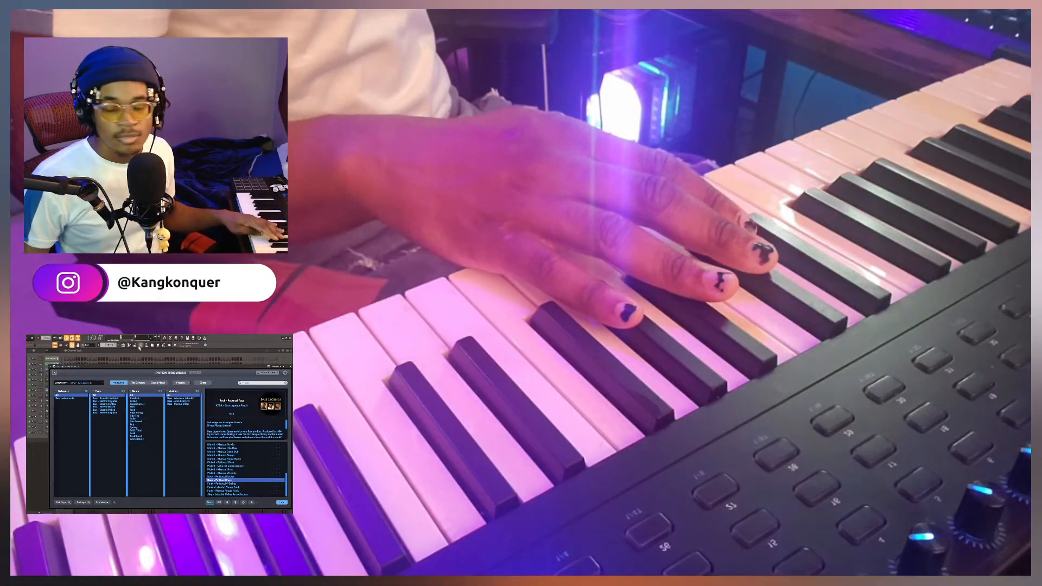
Return to the channel rack and open the bass channel's piano roll
left_click(135, 345)
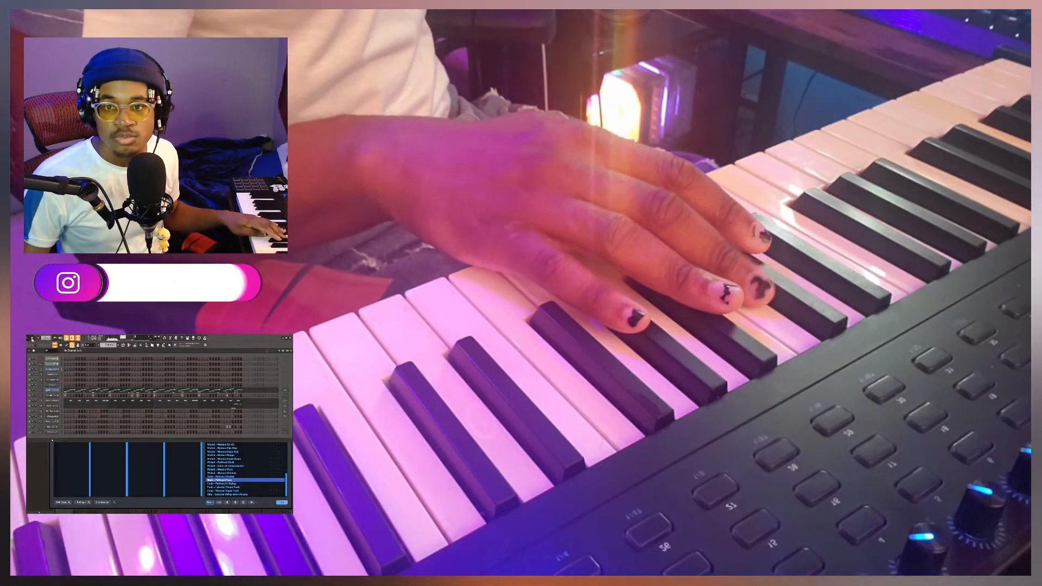
right_click(57, 376)
left_click(59, 379)
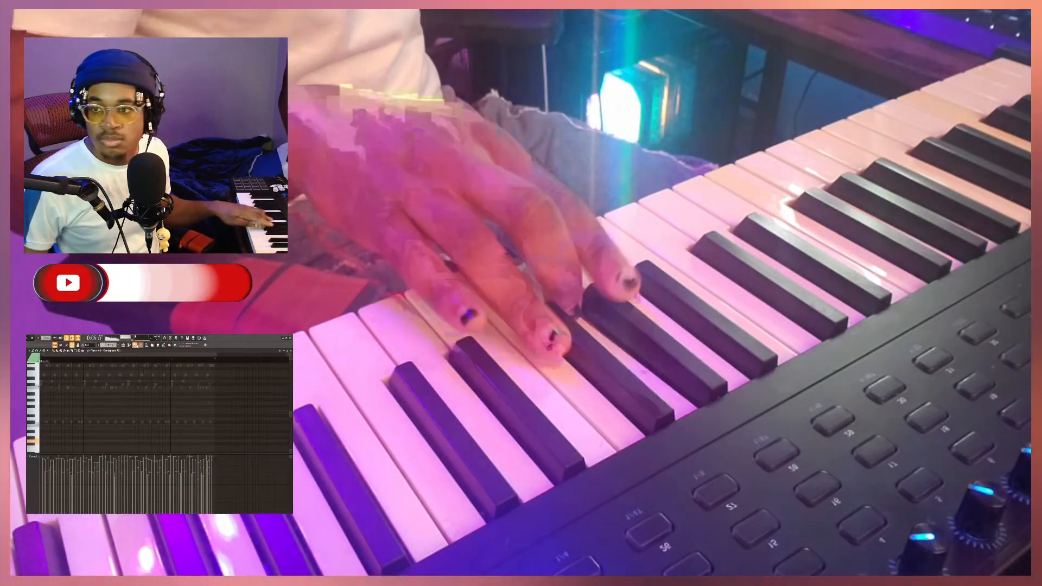
Show the channel rack and try transposing the selected slice by -1 semitone in Fruity Slicer 2
left_click(136, 346)
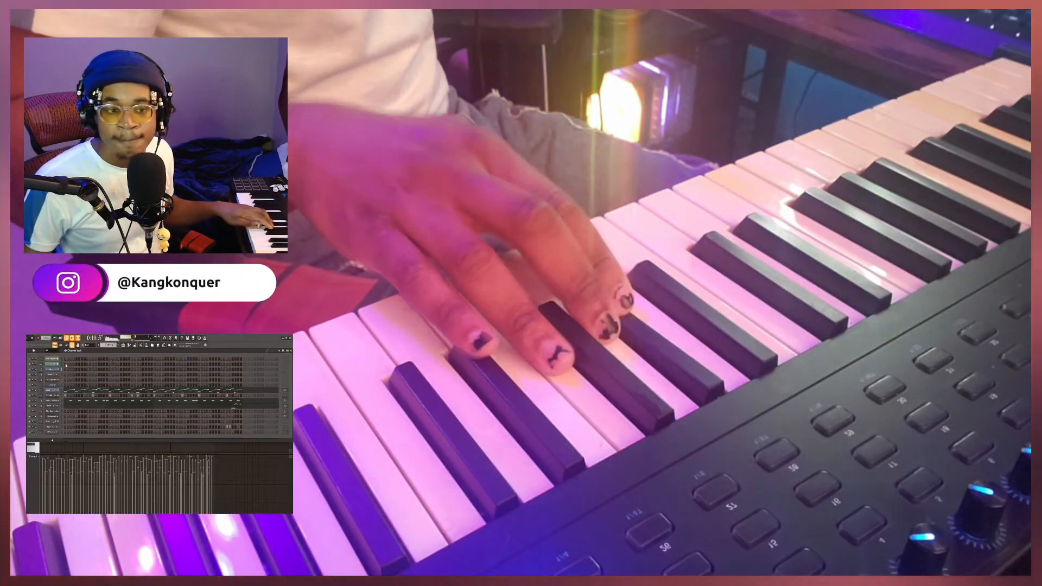
left_click(58, 391)
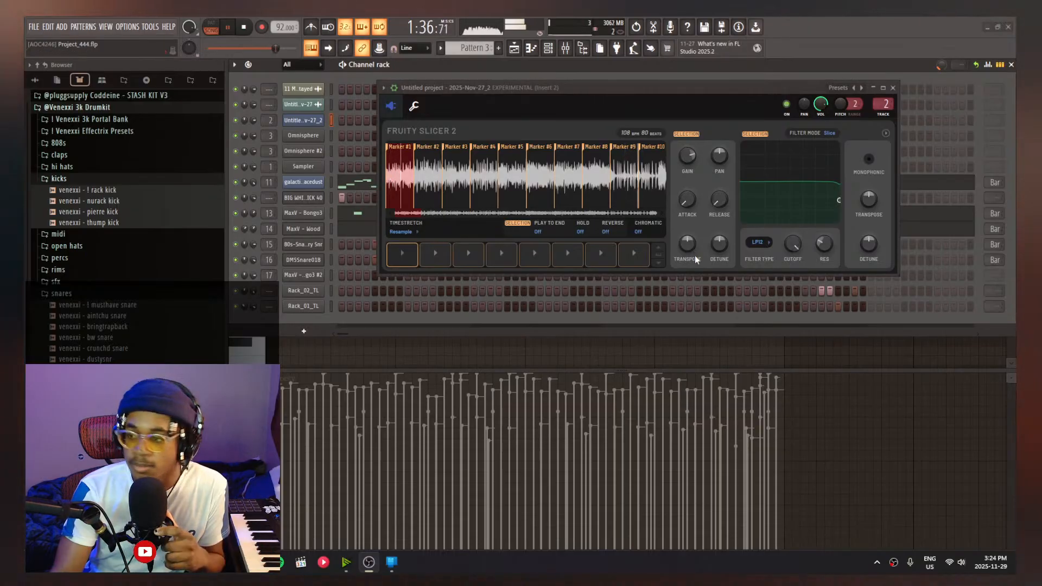
left_click_drag(688, 251, 688, 255)
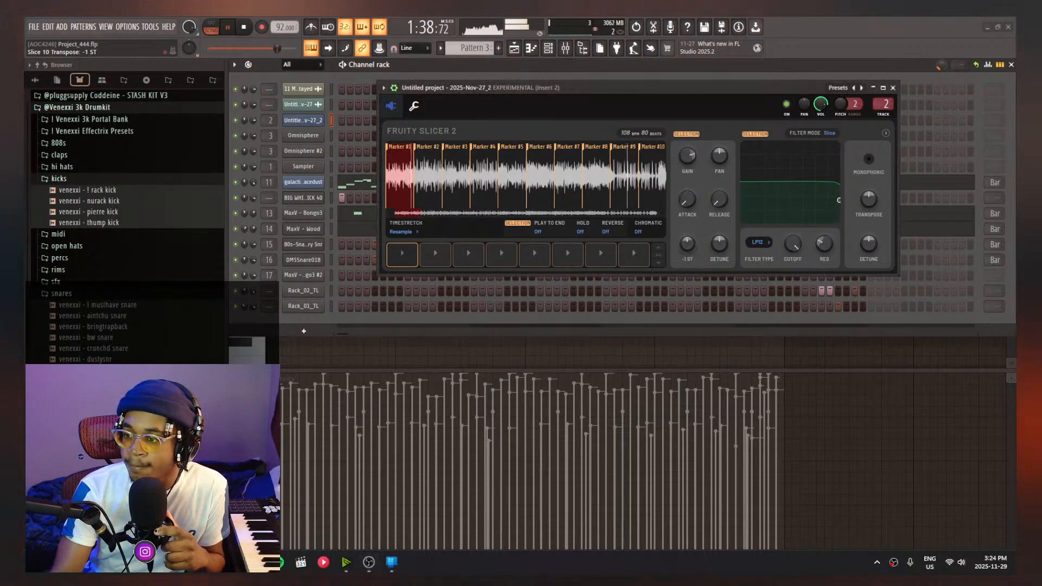
right_click(688, 250)
left_click(874, 200)
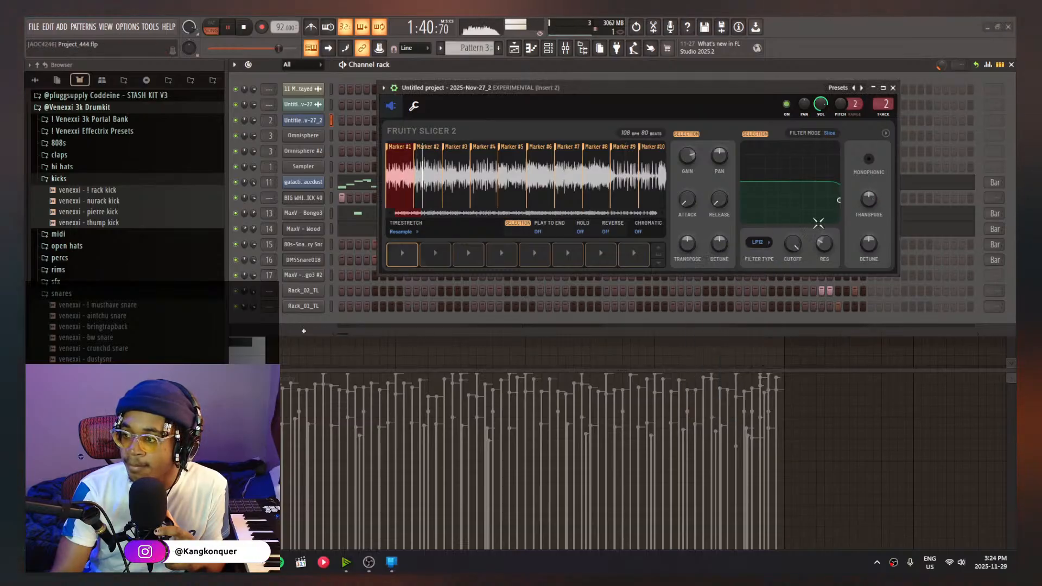
right_click(686, 250)
left_click(691, 226)
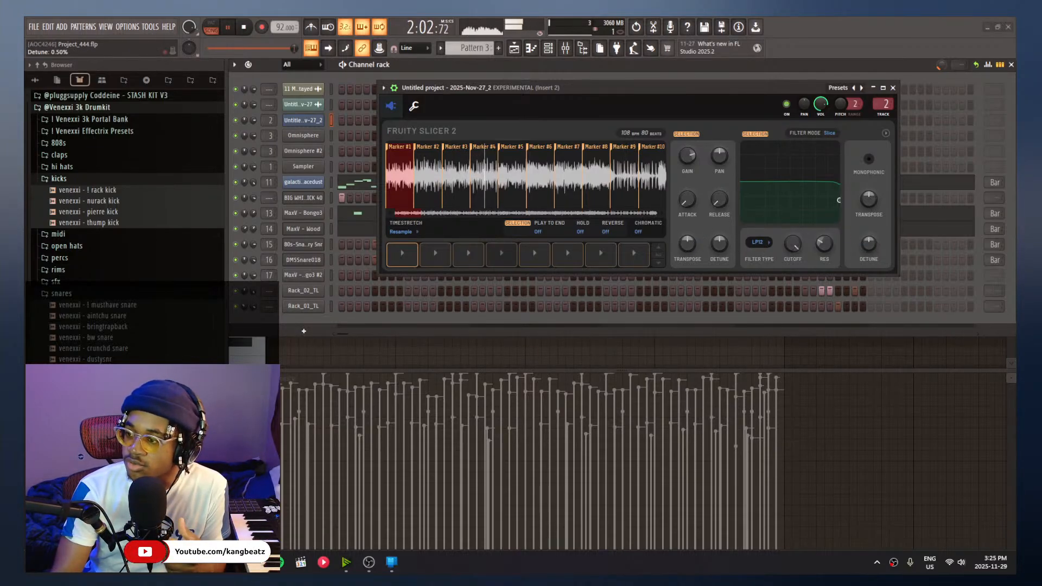
Try different overall detune amounts in Fruity Slicer 2 and reset the detune to its default
left_click_drag(868, 243, 869, 257)
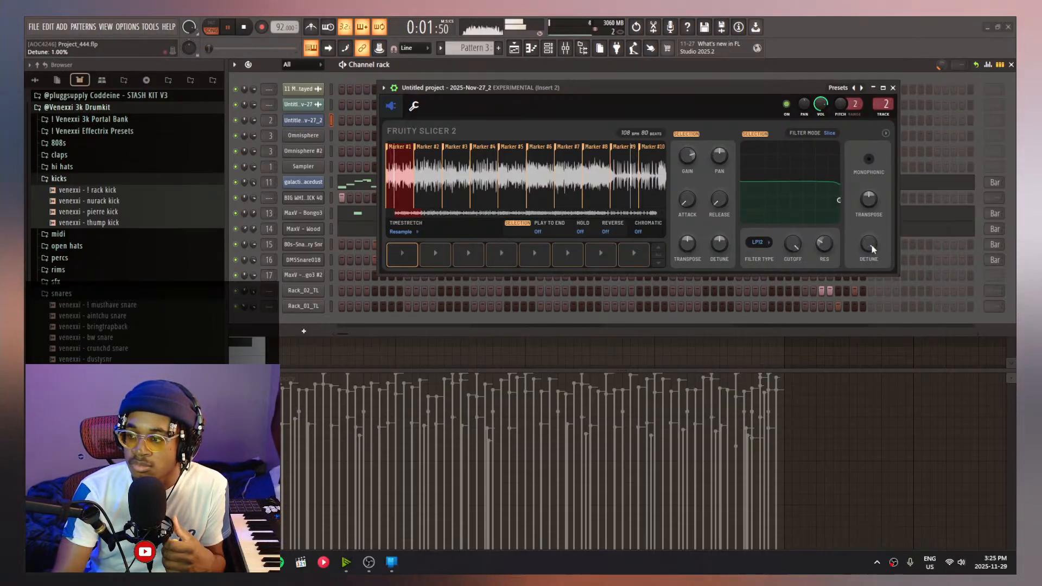
scroll(871, 248, "down", 3)
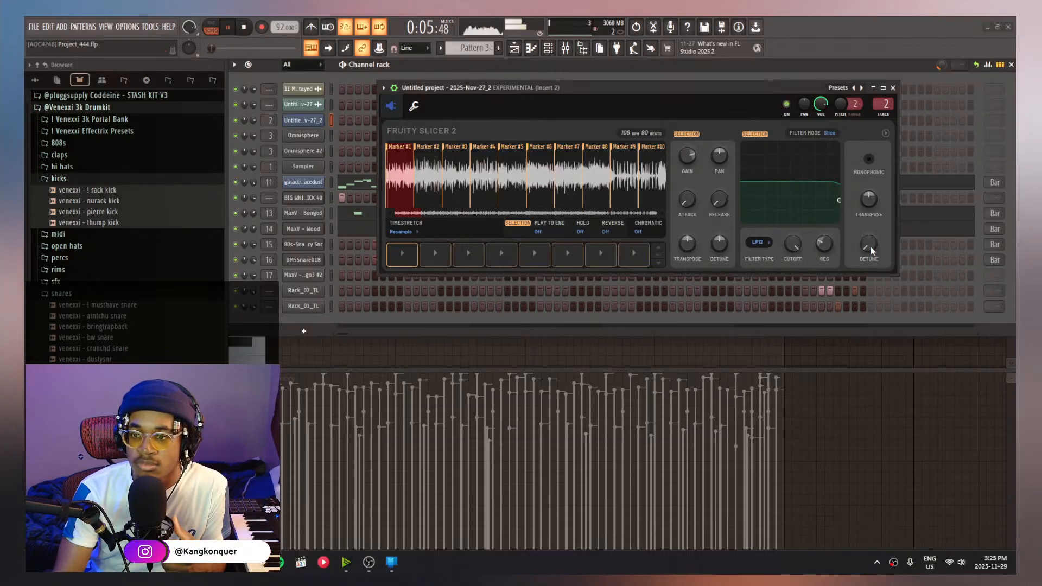
left_click_drag(869, 250, 869, 250)
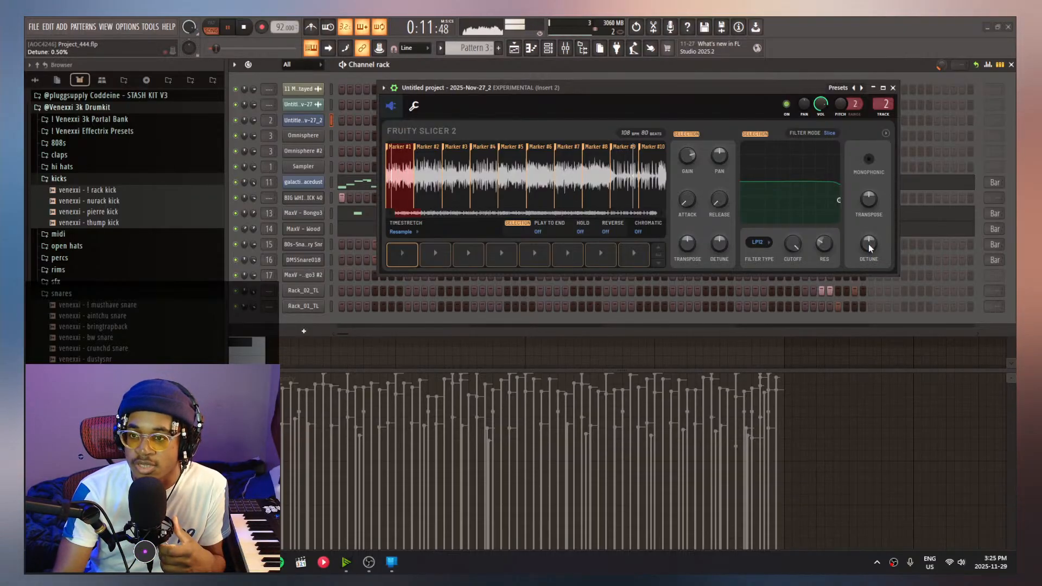
left_click_drag(869, 248, 869, 242)
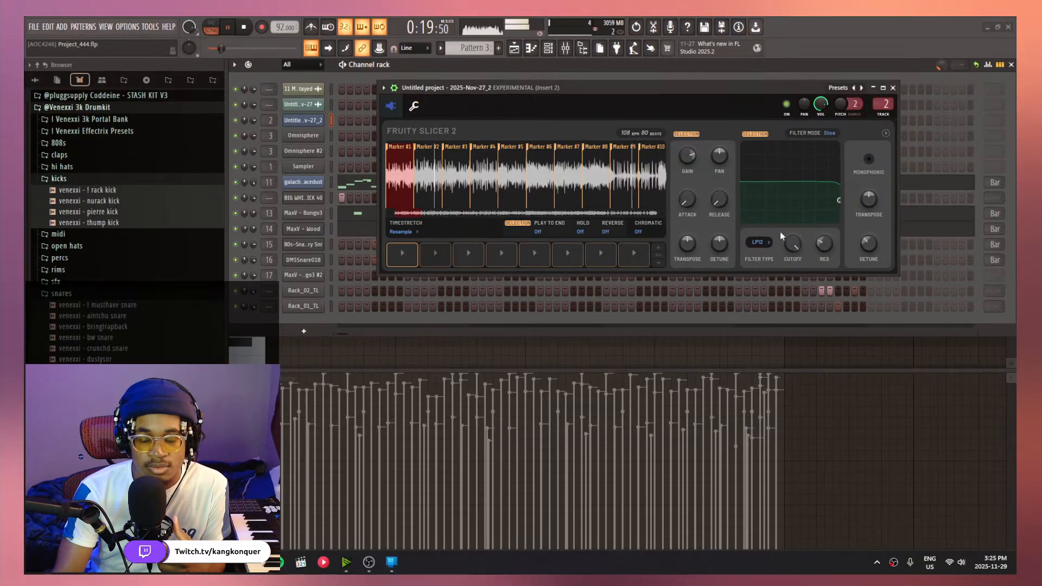
left_click(875, 248, "alt")
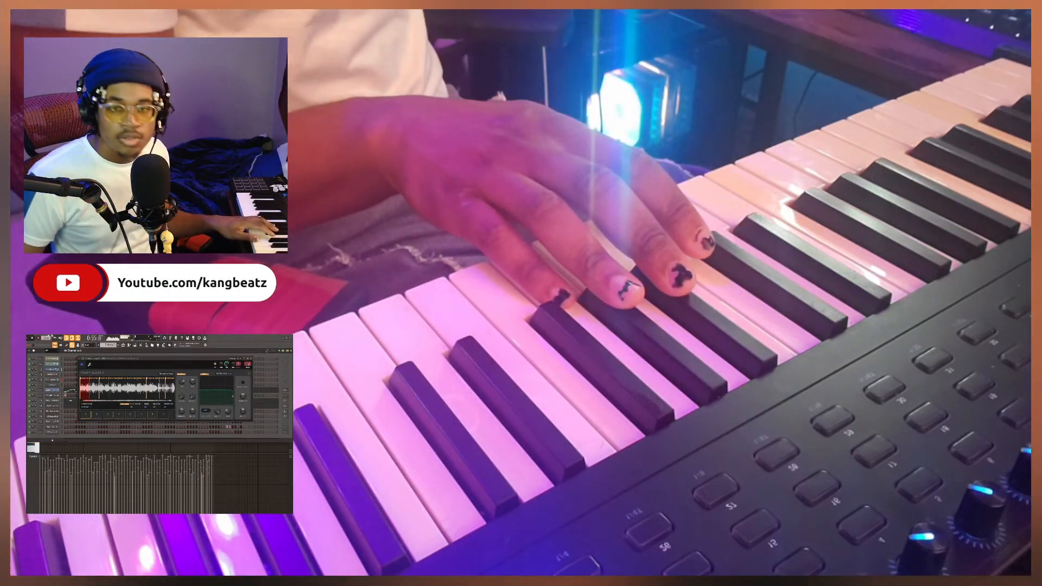
Switch to Pattern 4 and open the first effect of the mixer track, moving the Fruity Slicer 2 window aside
scroll(110, 345, "down", 1)
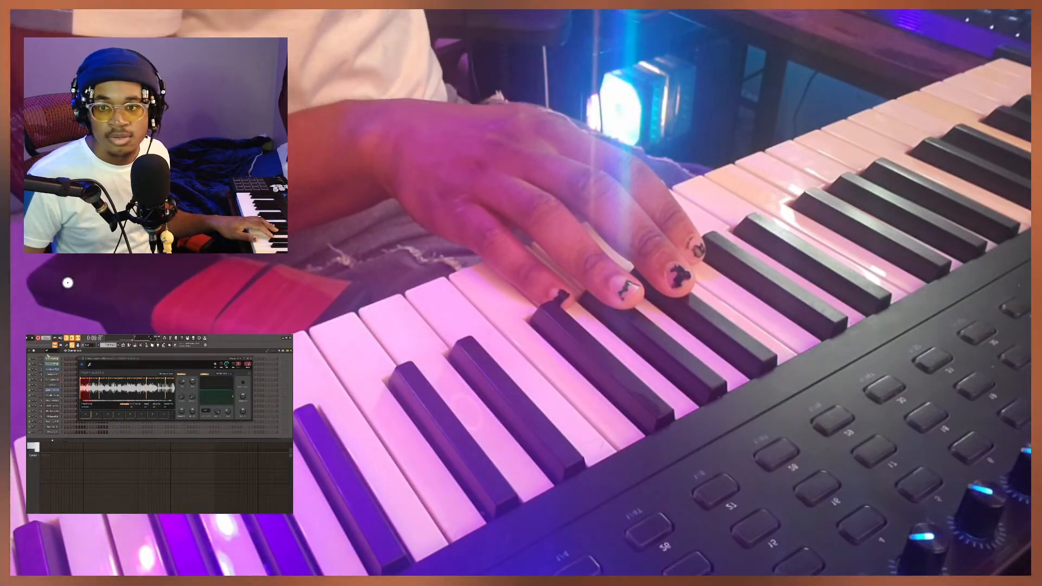
key("F9")
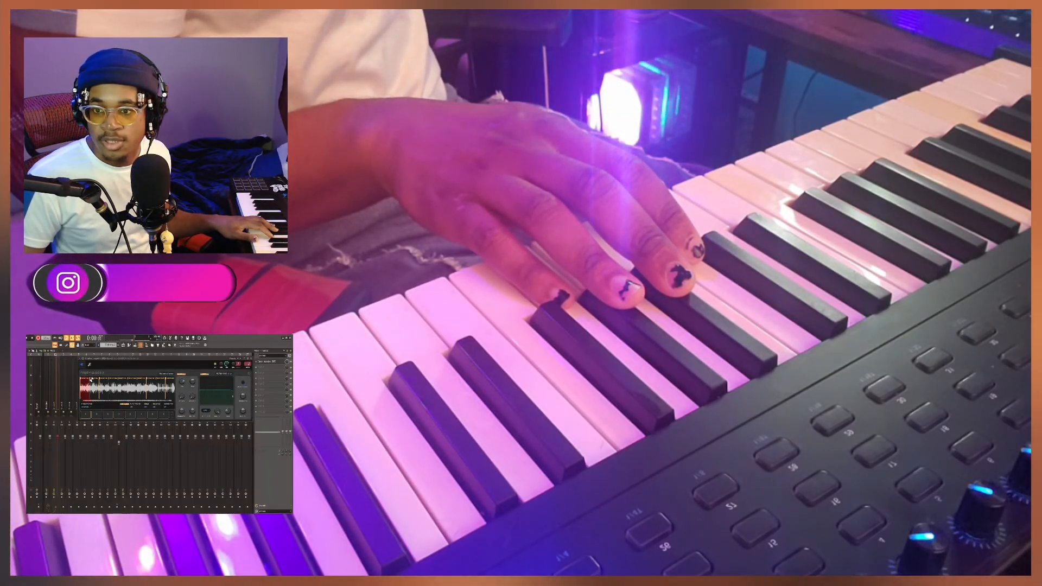
left_click(276, 362)
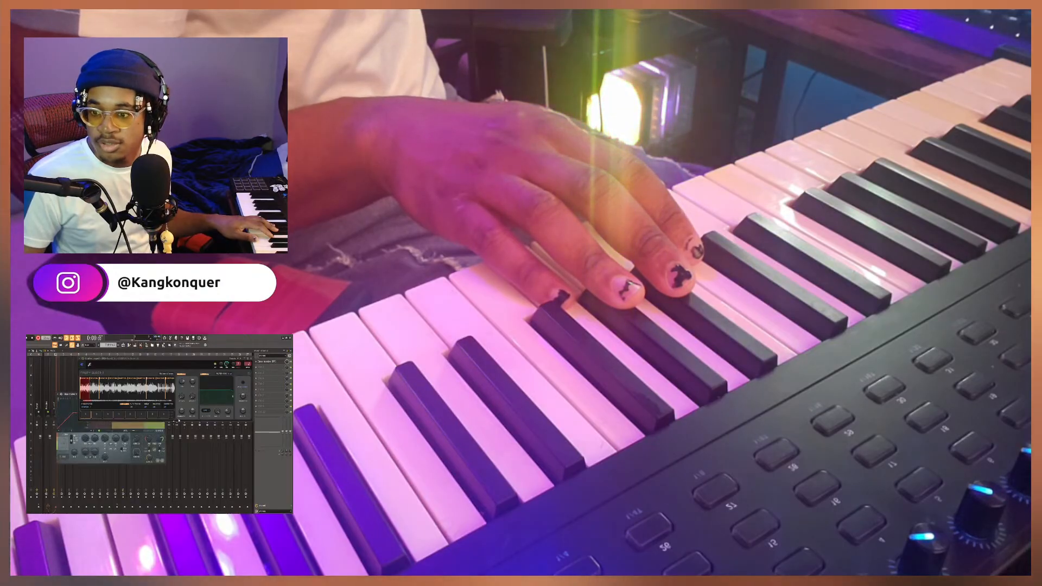
left_click_drag(108, 365, 169, 377)
left_click(66, 445)
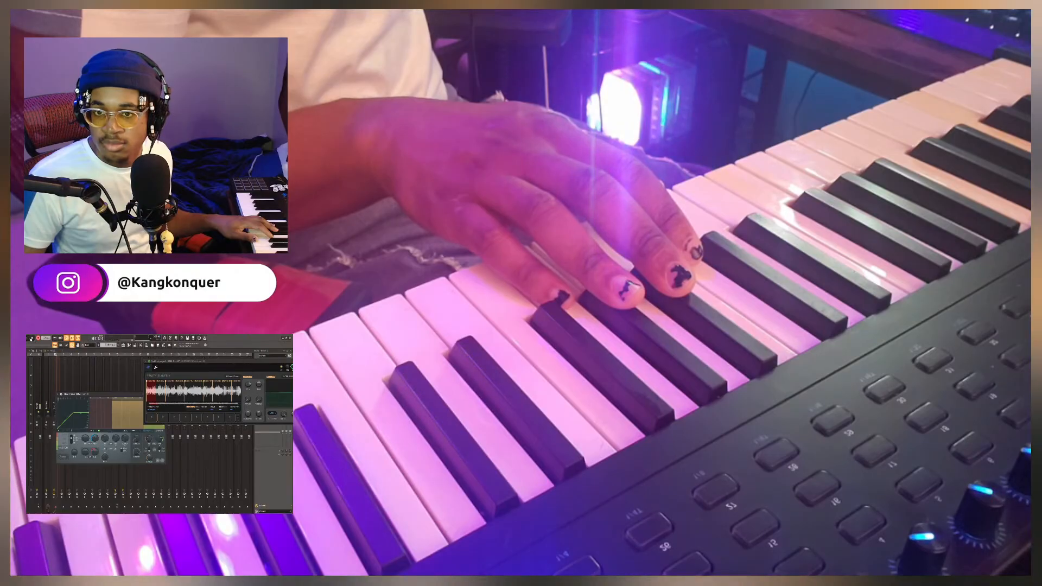
Record a keyboard melody into the Omnisphere #2 channel of Pattern 4, bring up the channel rack and stop recording
left_click(28, 338)
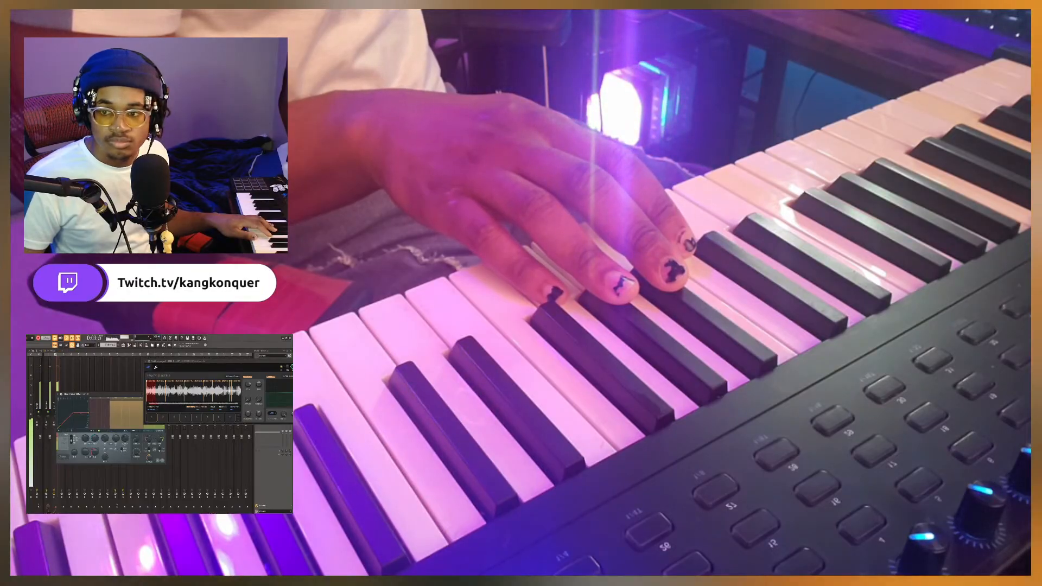
left_click(136, 346)
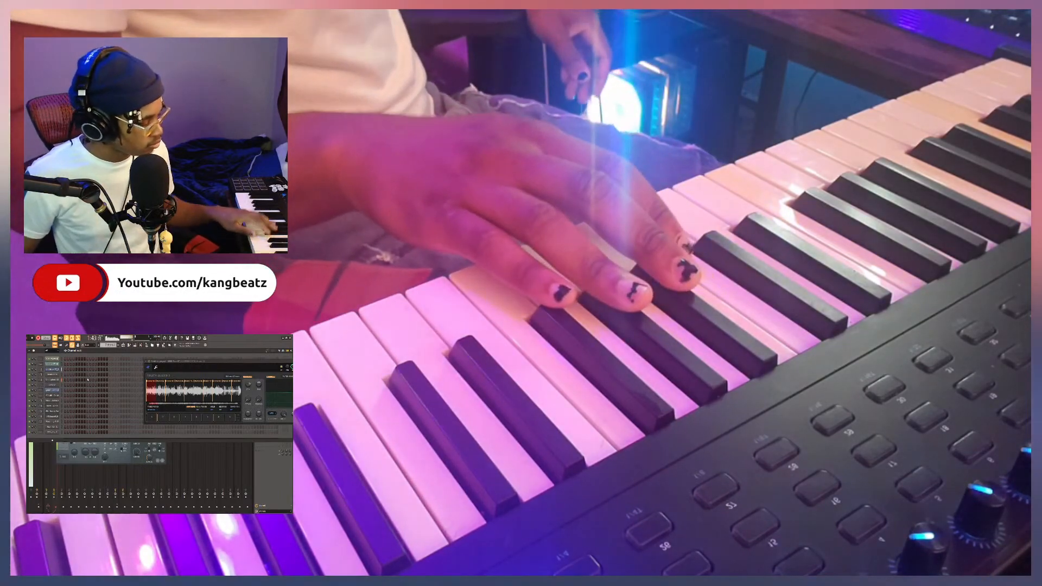
key("space")
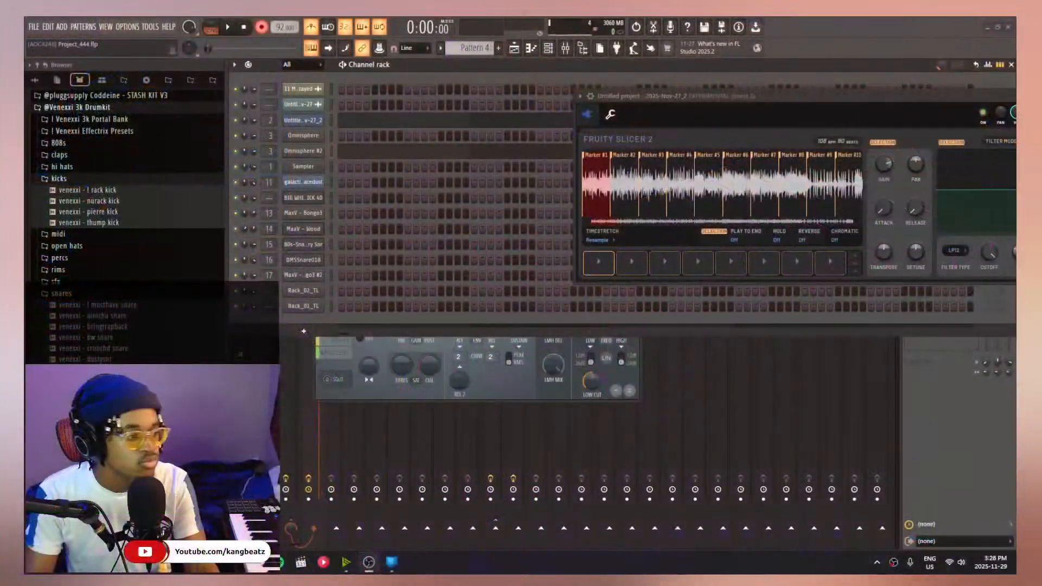
Open the piano roll of the Omnisphere #2 channel and close the Fruity Slicer 2 window covering it
left_click(400, 125)
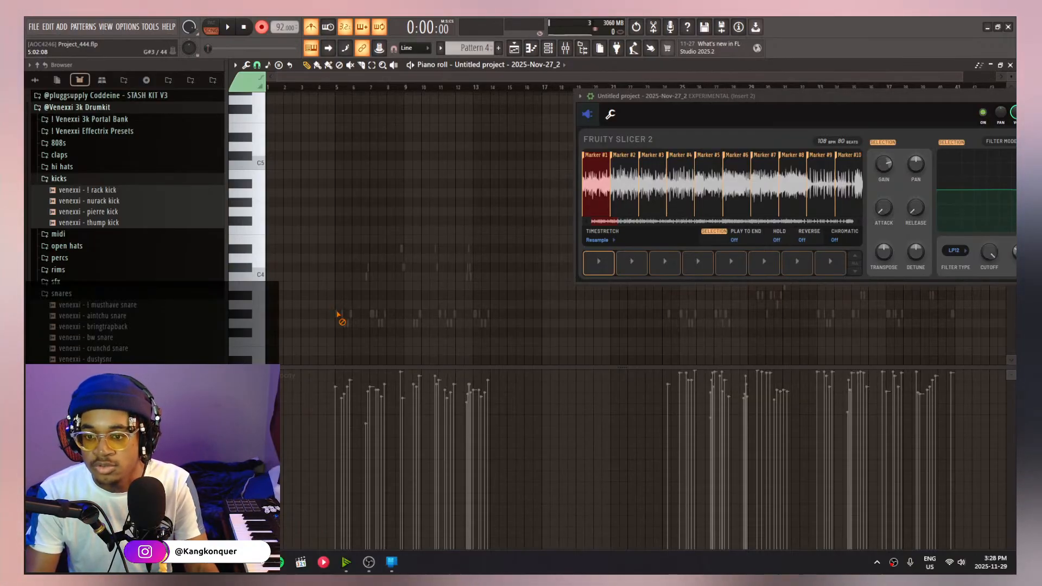
left_click_drag(591, 102, 408, 109)
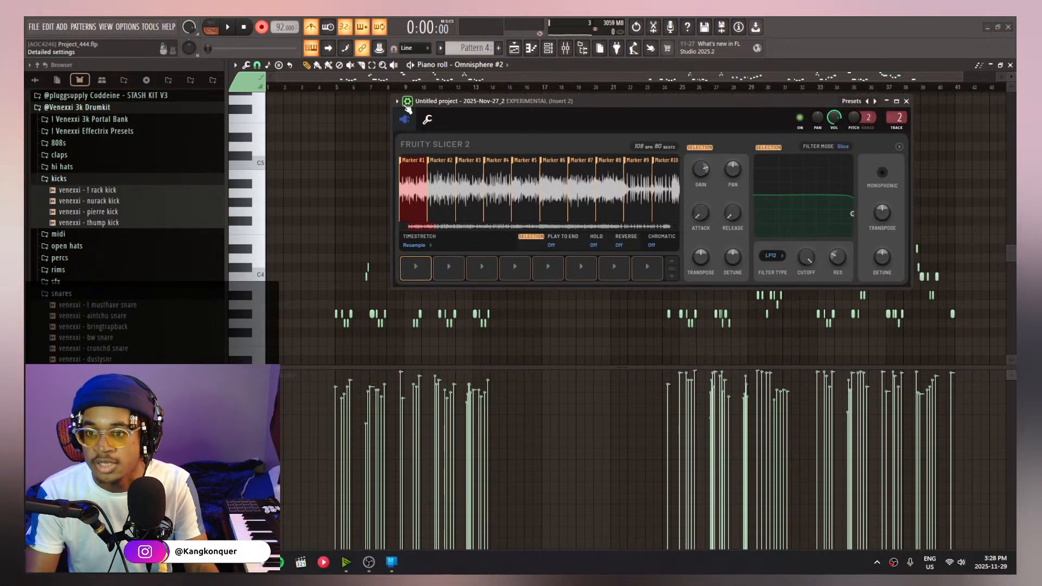
left_click(407, 103)
left_click(431, 327)
right_click(519, 335)
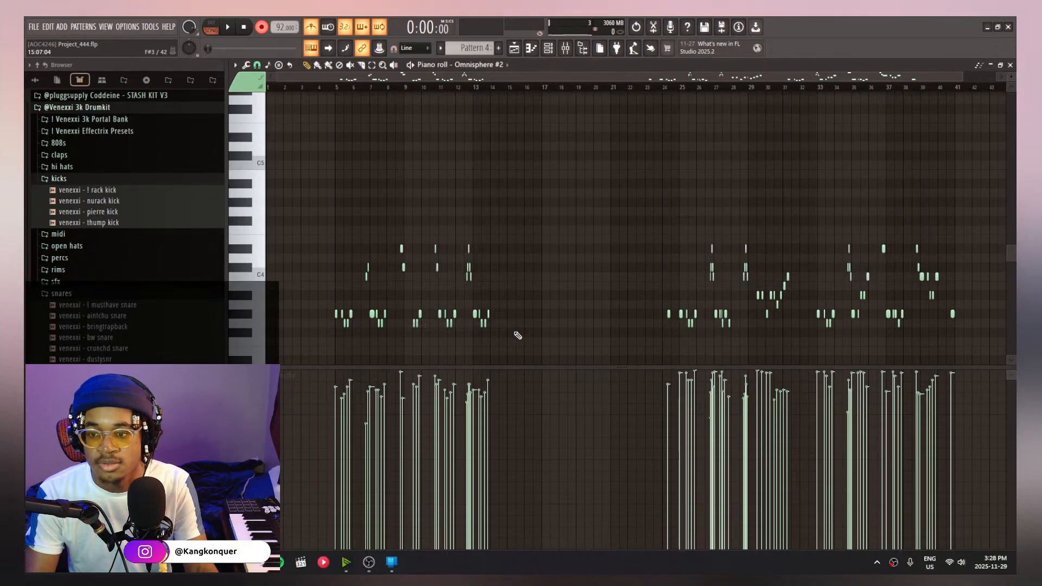
Look over the recorded Omnisphere #2 notes along the whole length of Pattern 4
scroll(498, 170, "down", 2)
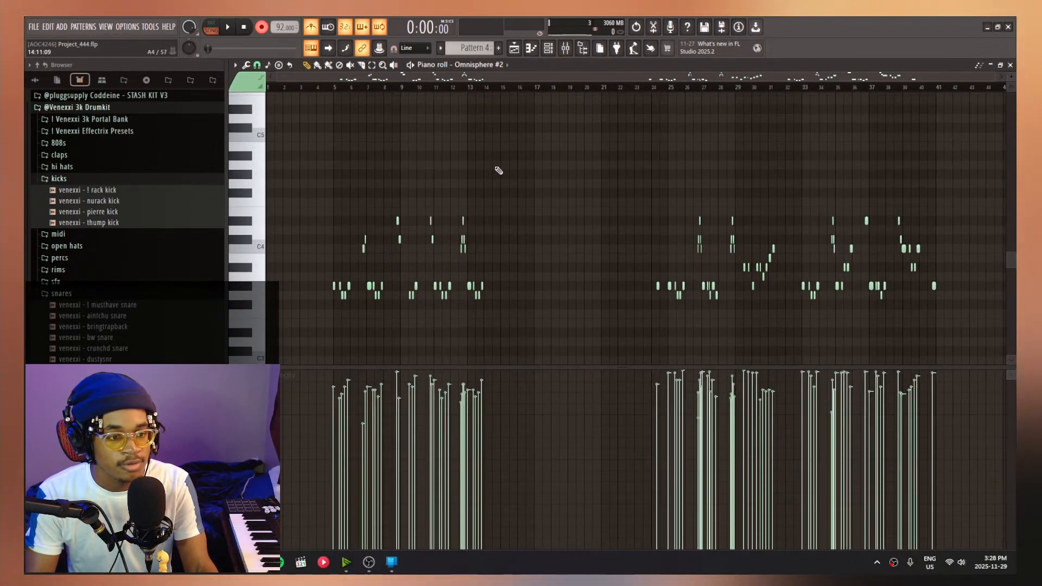
scroll(504, 184, "up", 2)
scroll(505, 190, "down", 2)
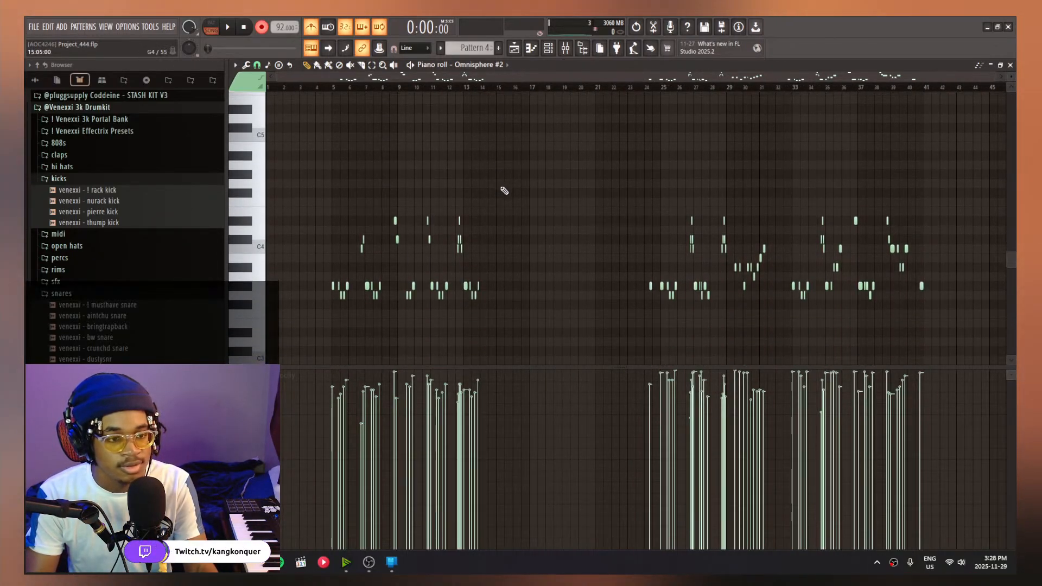
scroll(505, 191, "up", 3)
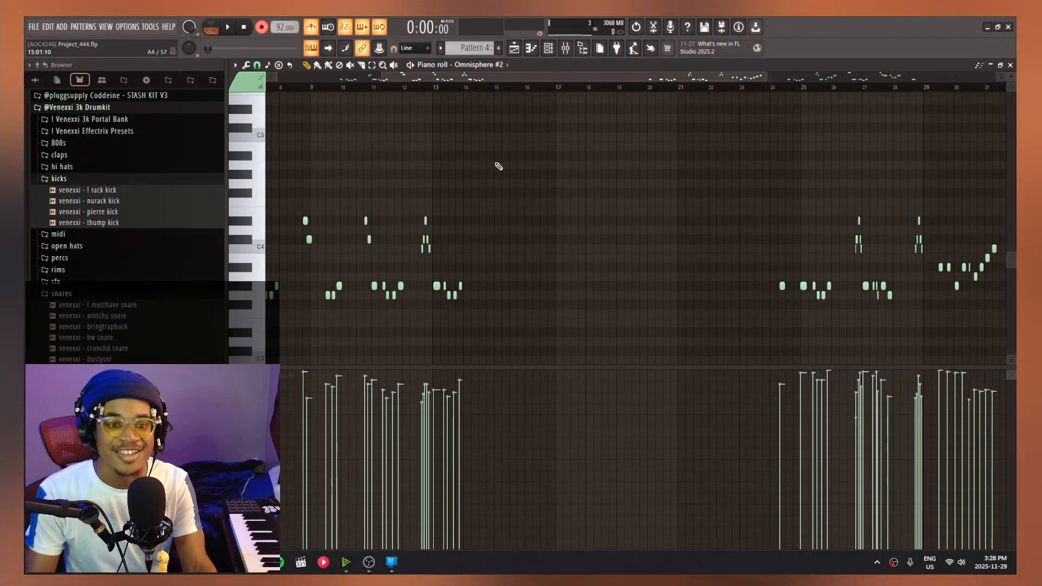
scroll(506, 169, "down", 3)
scroll(499, 179, "up", 3)
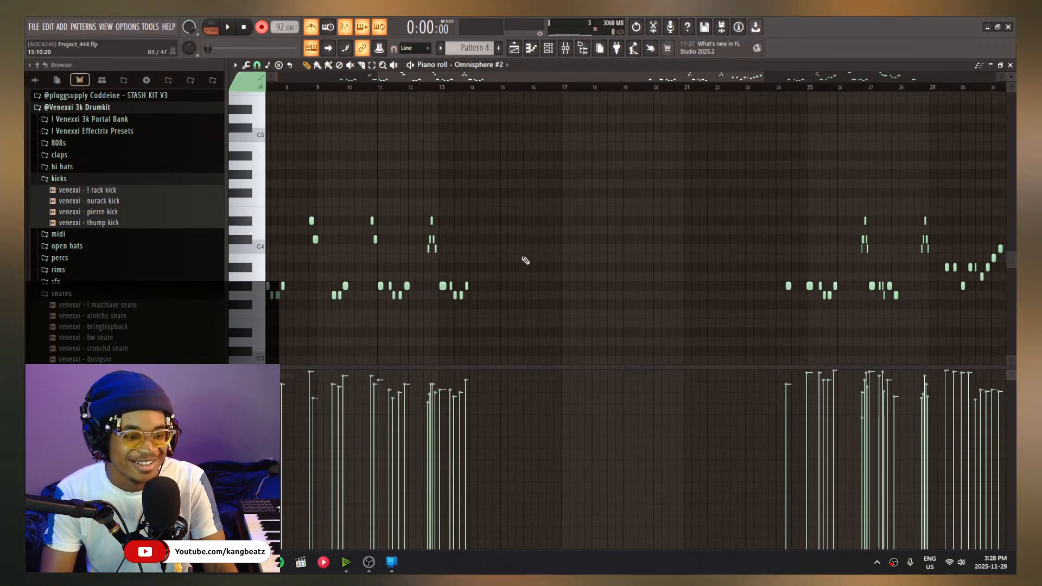
scroll(554, 267, "up", 3)
scroll(559, 280, "down", 5)
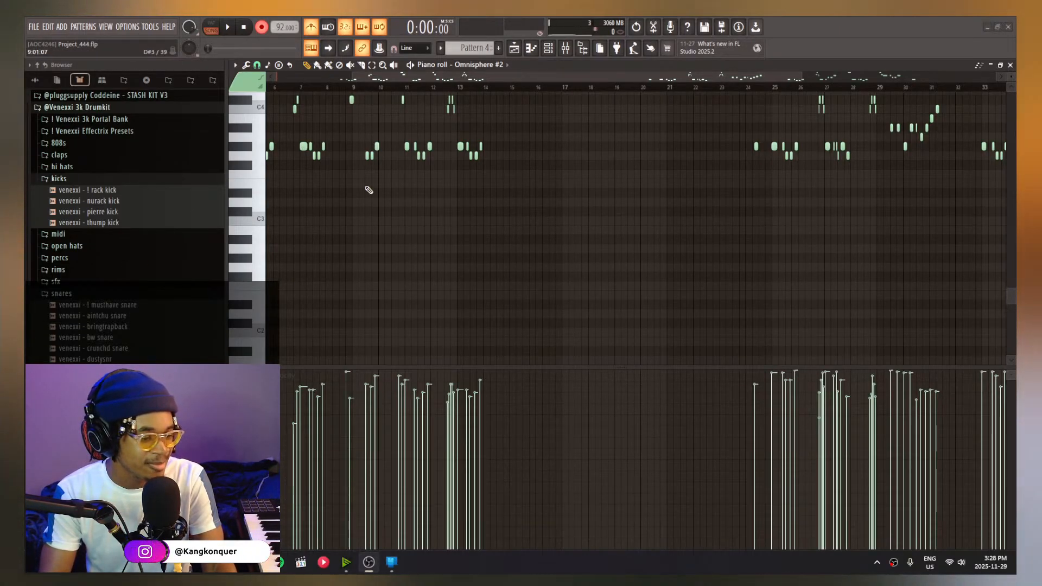
scroll(462, 226, "up", 3)
scroll(486, 225, "down", 2)
key("space")
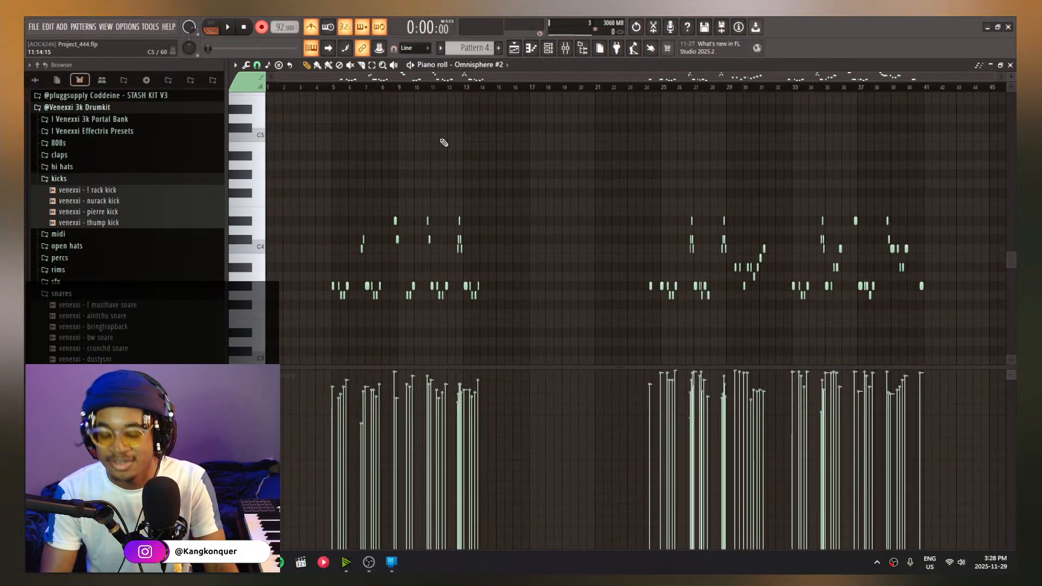
Delete the recorded notes before bar 25 and move all remaining notes to start at bar 1
left_click_drag(543, 328, 321, 163)
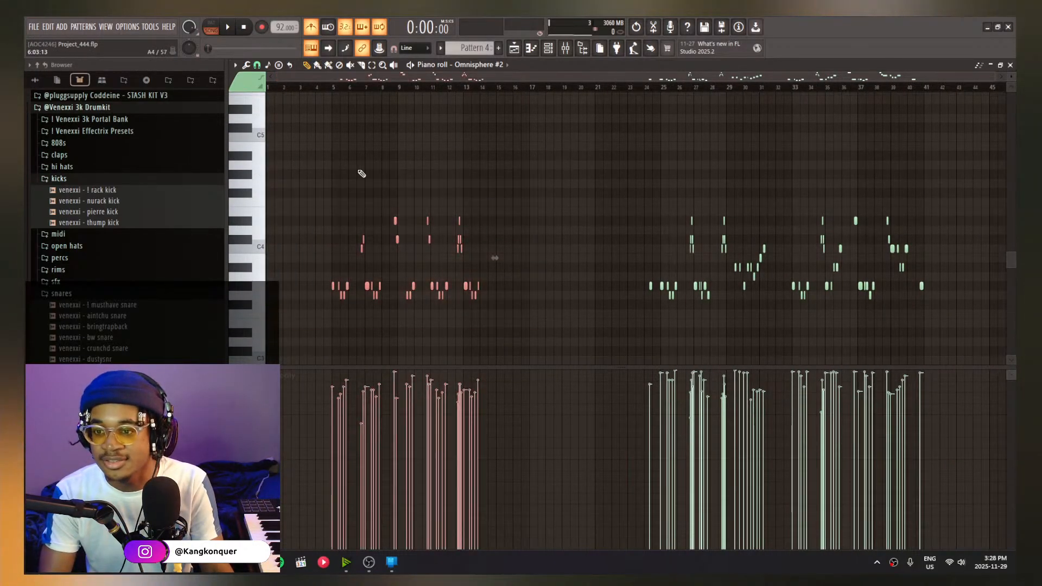
key("Delete")
key("ctrl+a")
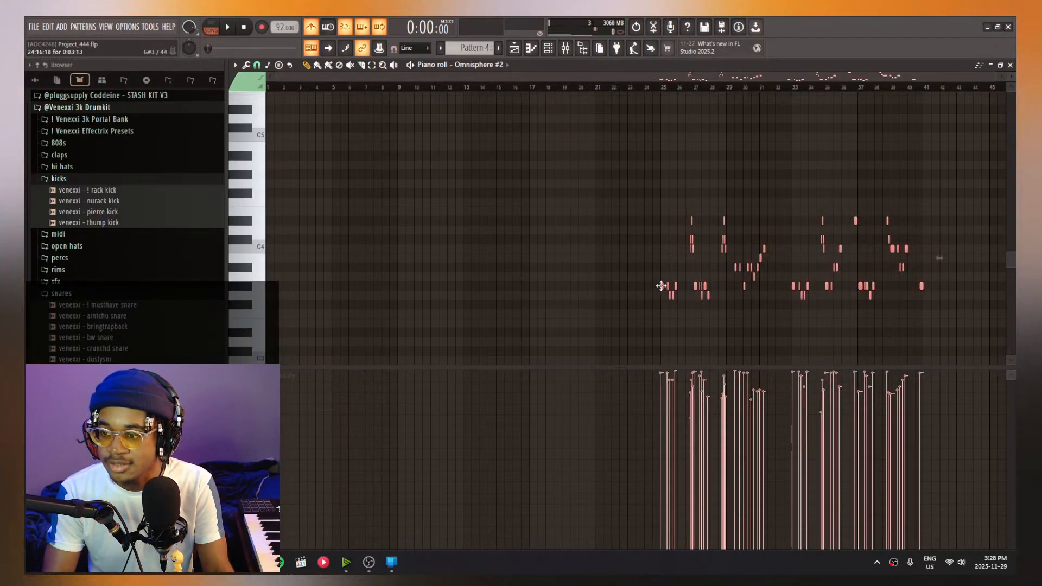
left_click_drag(650, 285, 267, 286)
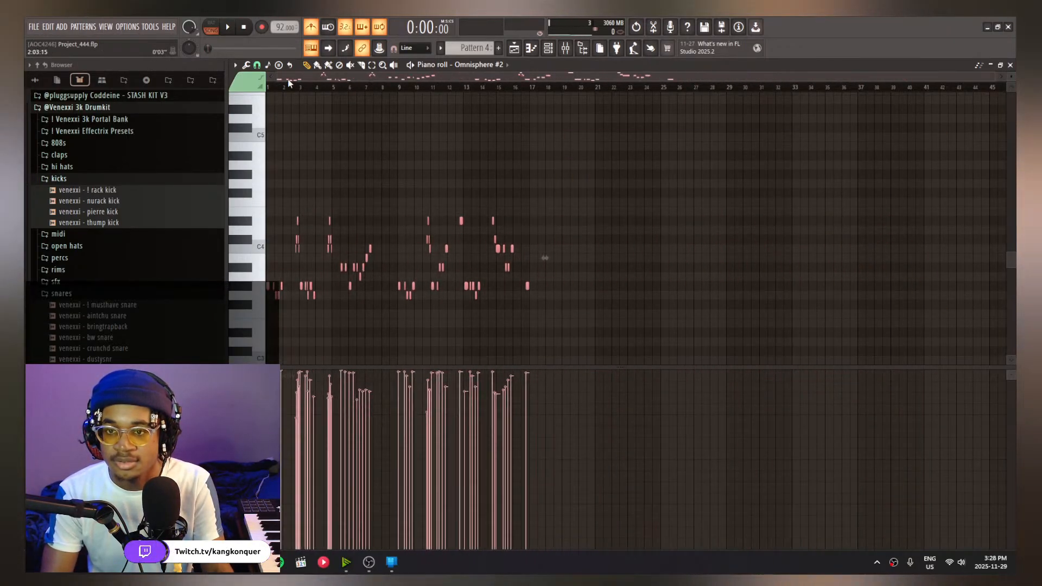
Play back the moved melody and set the piano roll snap to Main
key("space")
left_click(257, 65)
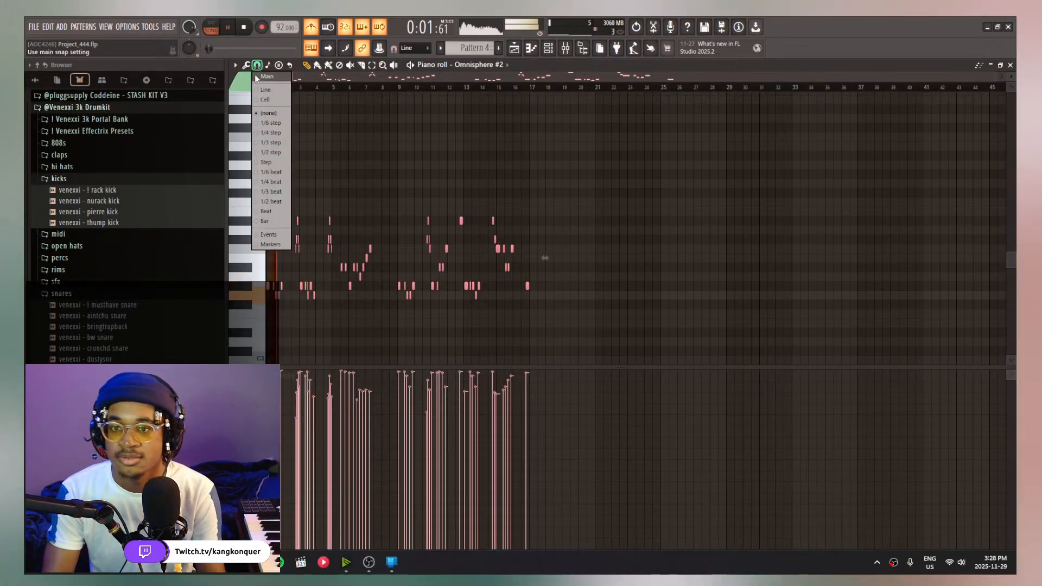
left_click(261, 77)
scroll(293, 272, "up", 8)
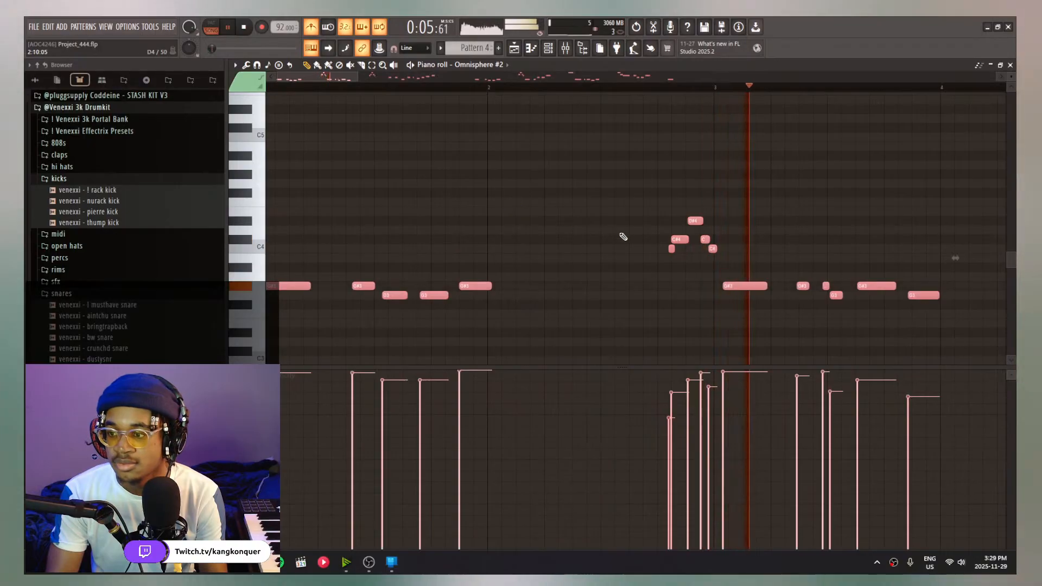
key("space")
Delete only the G#3 note at the start of bar 1, restoring the other notes, and set the main snap to (none)
right_click(300, 286)
key("Delete")
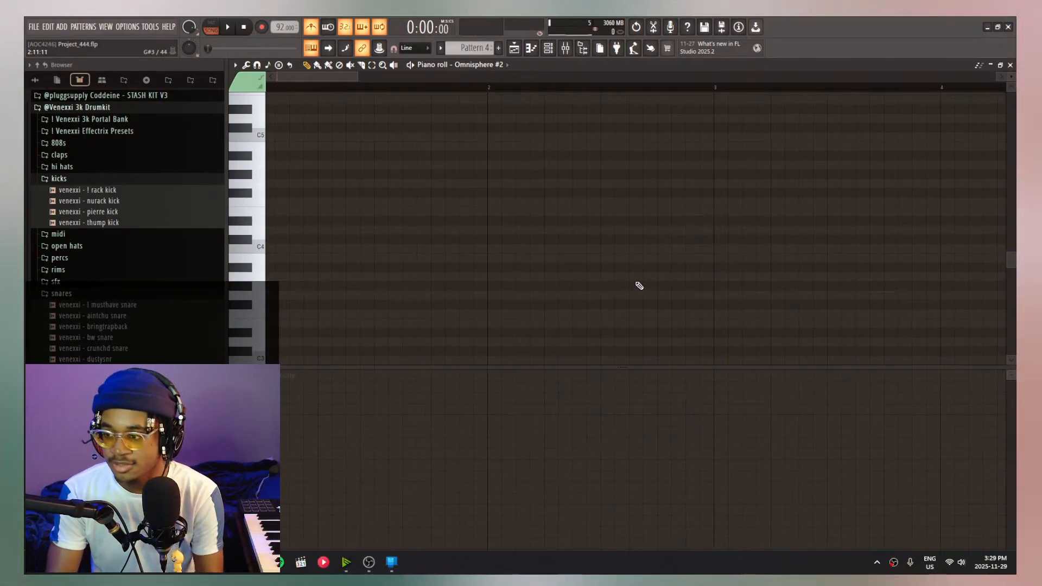
key("ctrl+z")
right_click(610, 186)
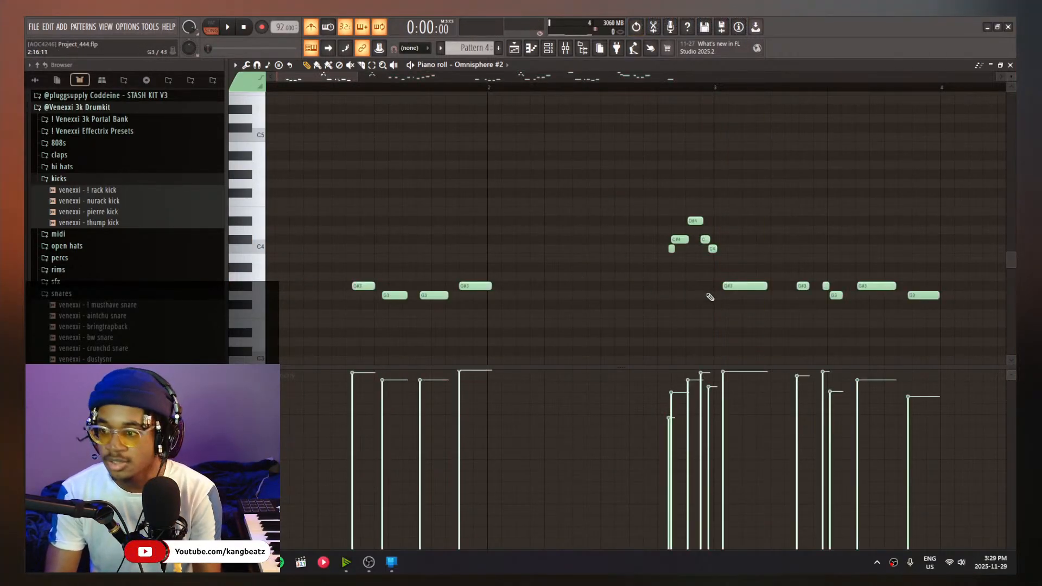
Select all melody notes and nudge them slightly earlier so the long G#3 note starts exactly on bar 3
scroll(523, 269, "down", 5)
key("ctrl+a")
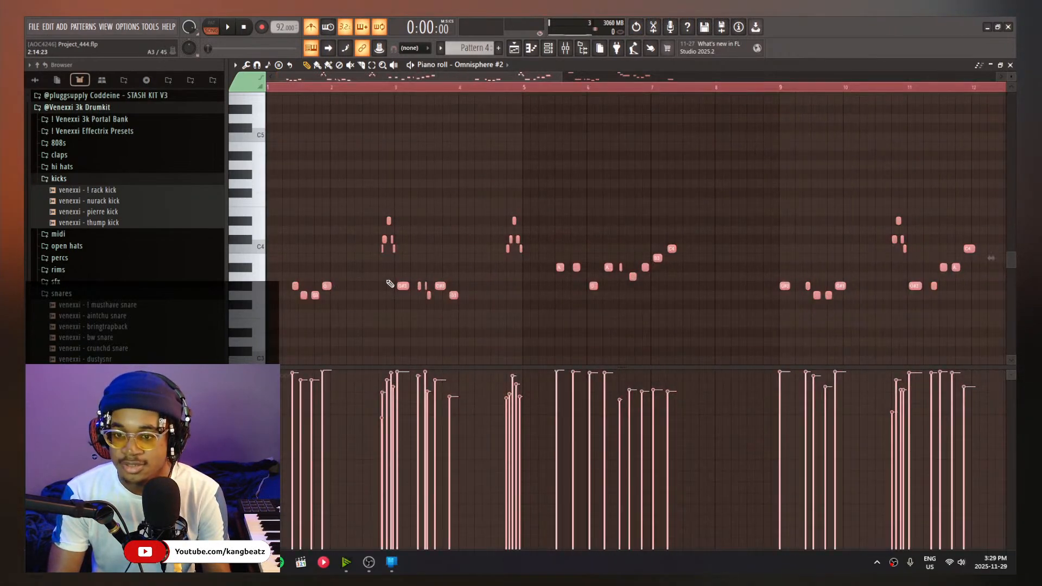
scroll(393, 282, "up", 5)
scroll(407, 267, "up", 4)
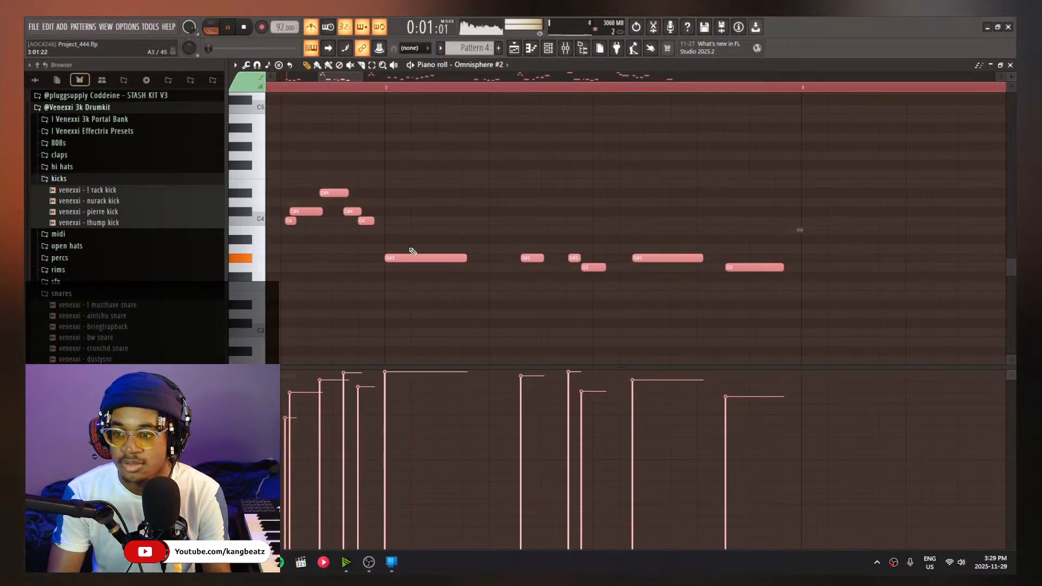
Nudge all melody notes a touch earlier so the long G#3 starts just ahead of bar 3, and play them back
left_click(408, 251)
key("ctrl+z")
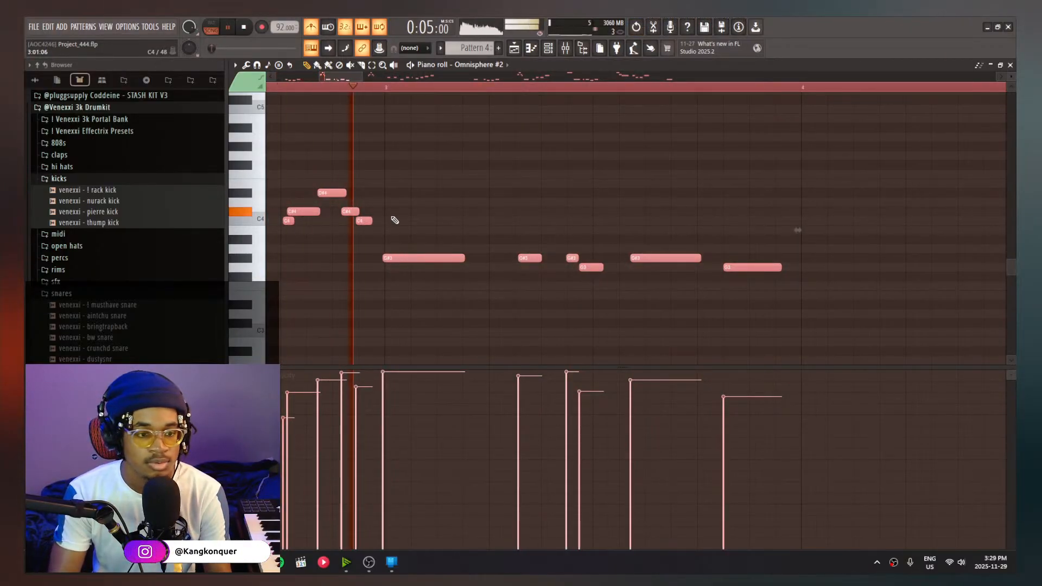
left_click_drag(458, 213, 817, 259)
scroll(524, 256, "down", 8)
right_click(289, 305)
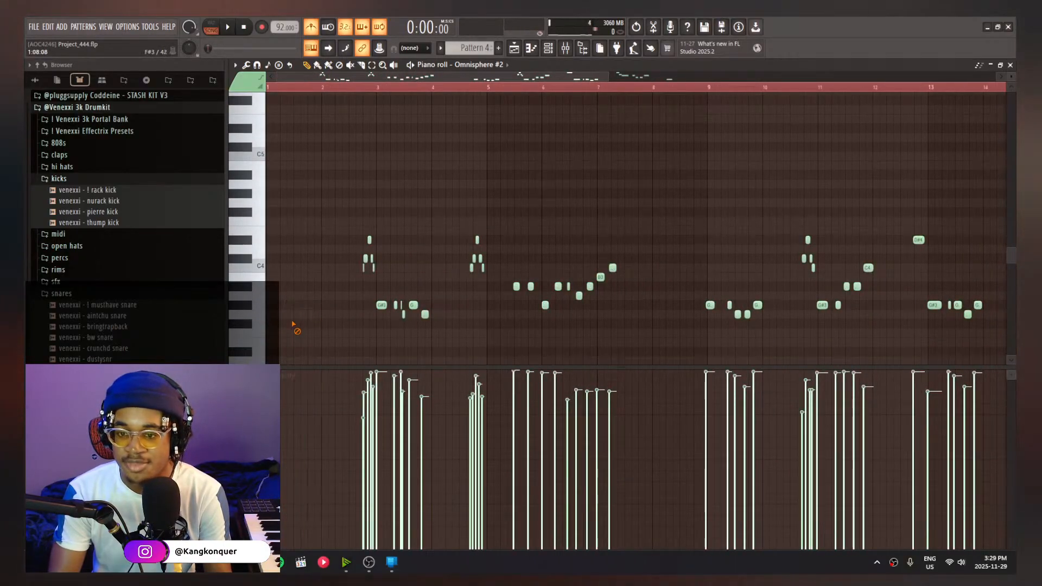
Select every note of the melody and lower all velocities slightly
scroll(375, 204, "up", 8)
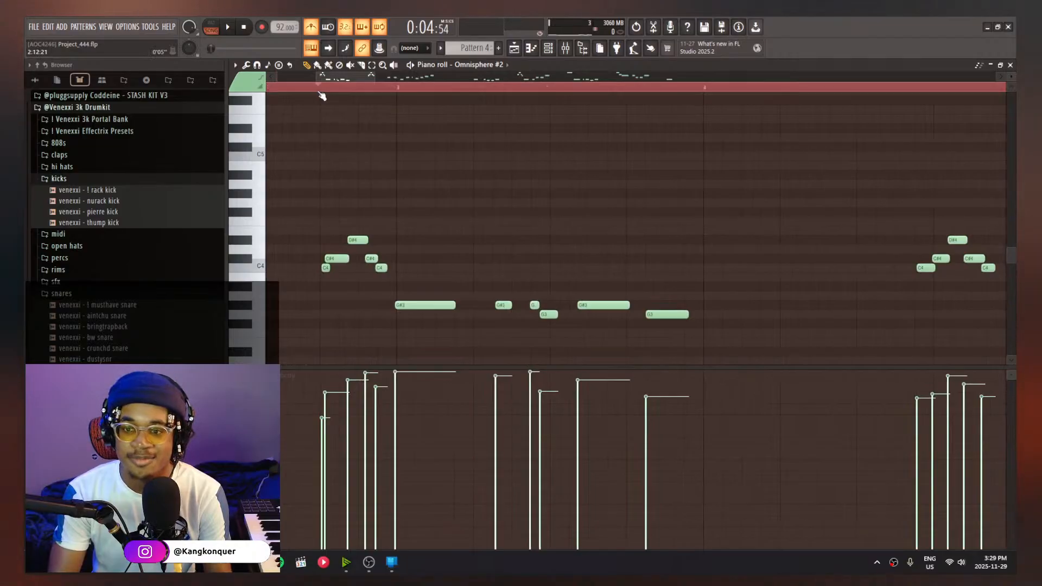
scroll(378, 272, "up", 6)
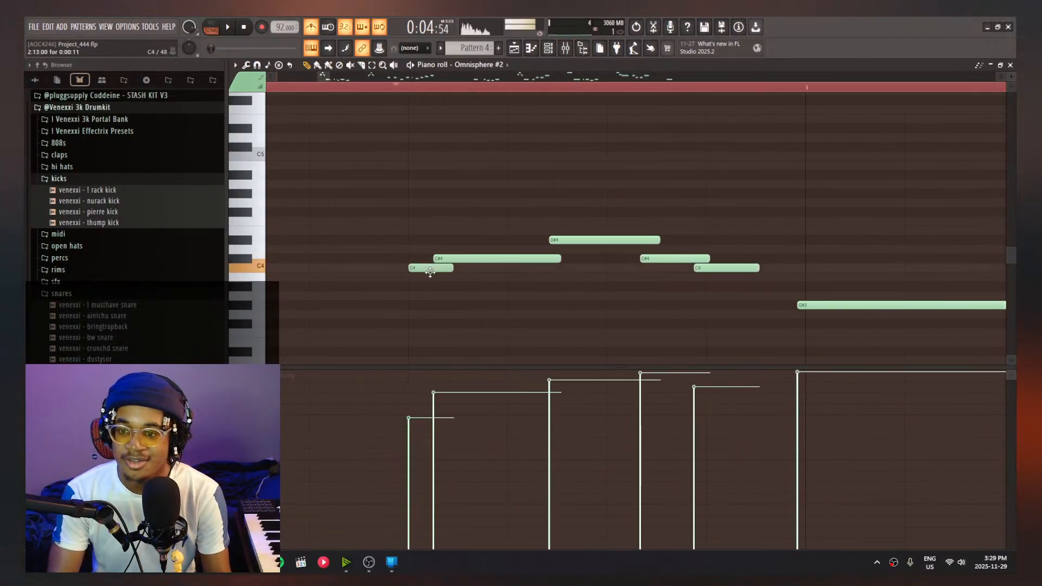
scroll(432, 277, "down", 10)
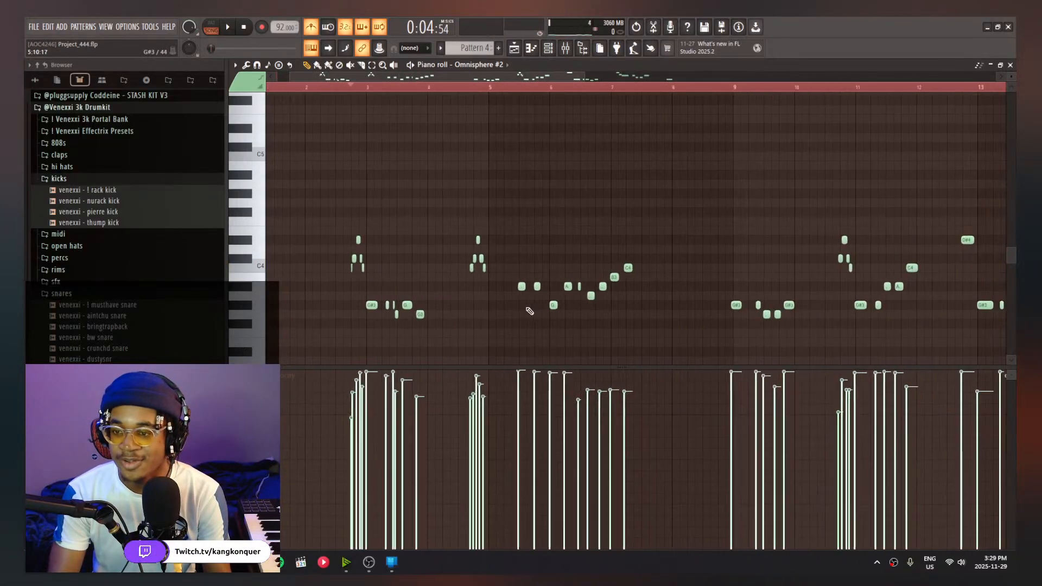
left_click_drag(646, 326, 212, 154)
left_click_drag(729, 316, 296, 204)
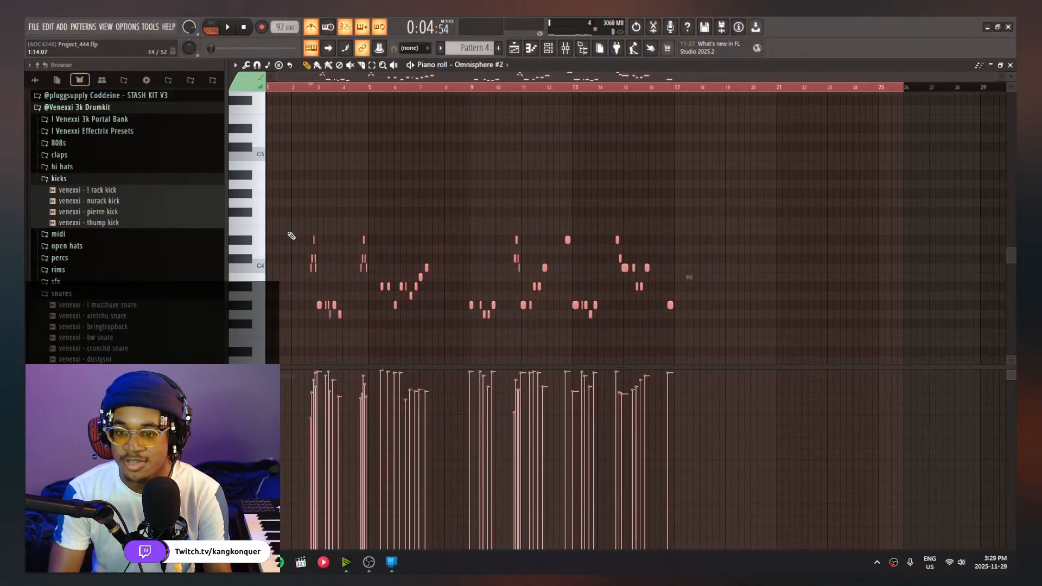
scroll(302, 240, "up", 7)
scroll(426, 280, "up", 3)
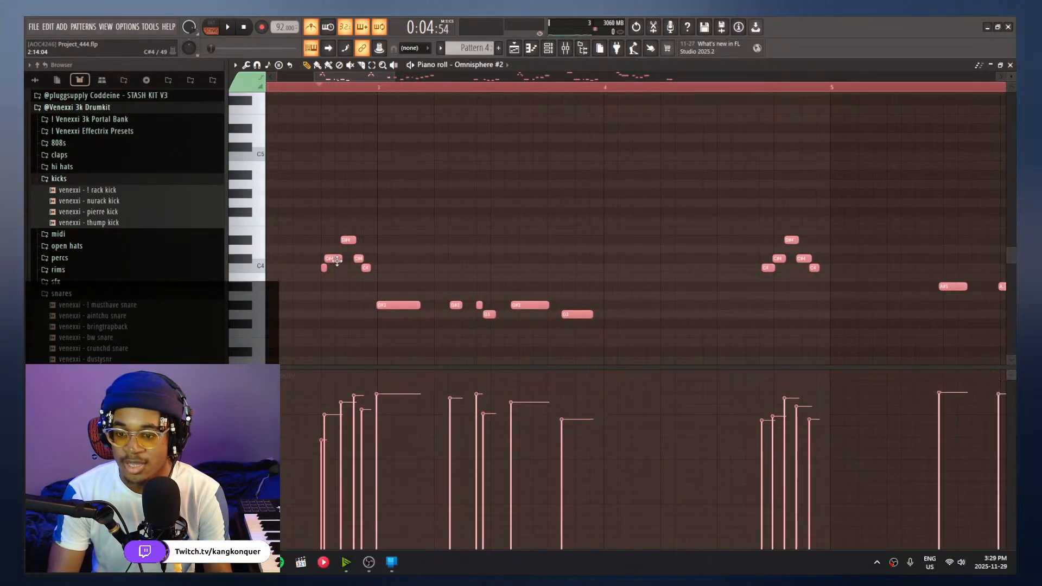
Raise the velocity of the short C4 note that opens the run before bar 3, and play back the run
left_click(301, 206, "ctrl")
scroll(319, 260, "up", 4)
left_click(331, 270)
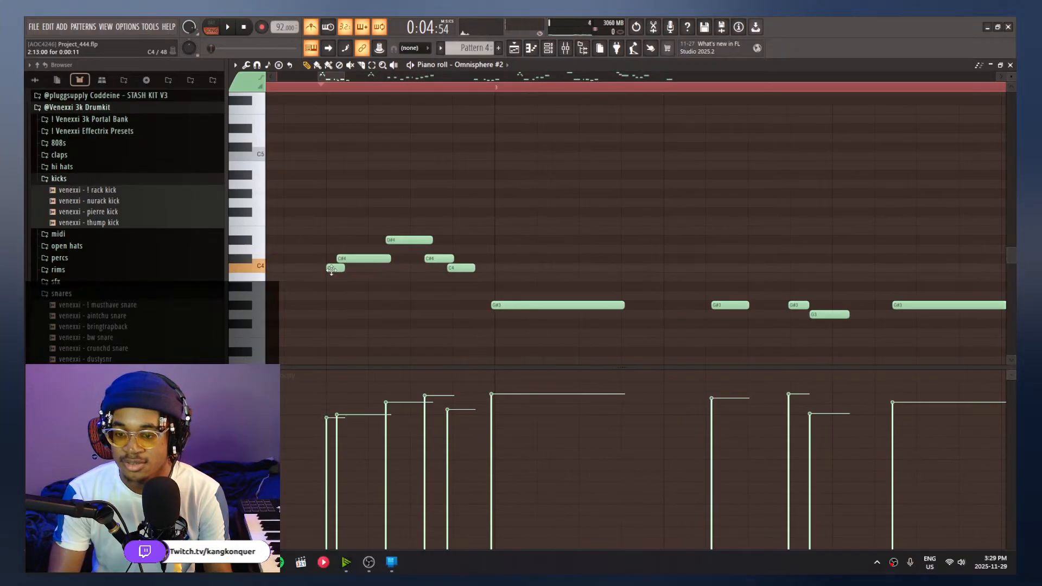
left_click(331, 88)
key("space")
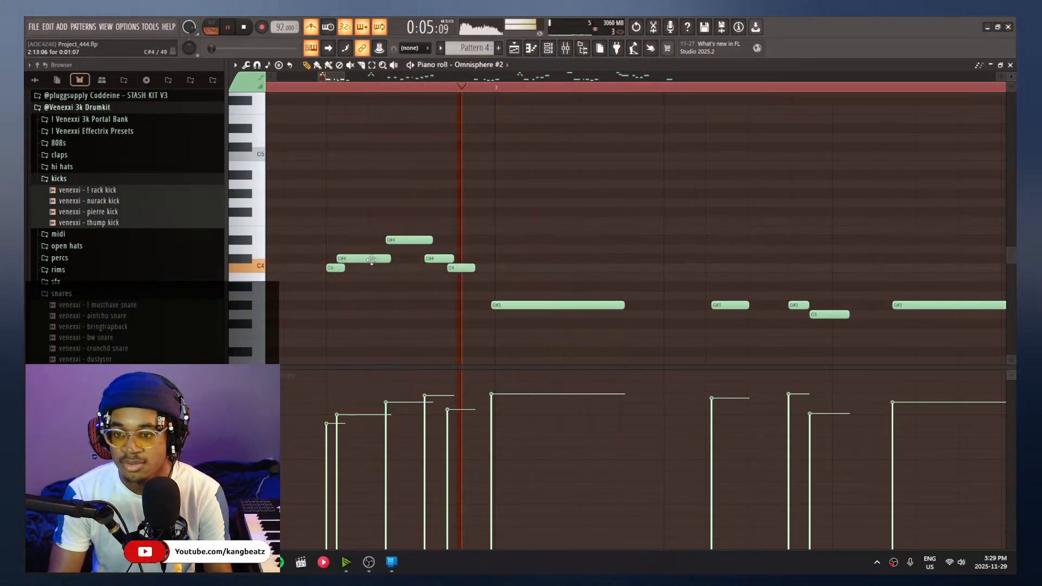
key("space")
Play back the five-note run before bar 5 and delete its final C4 note
scroll(392, 259, "down", 7)
scroll(558, 244, "up", 3)
left_click(577, 89)
key("space")
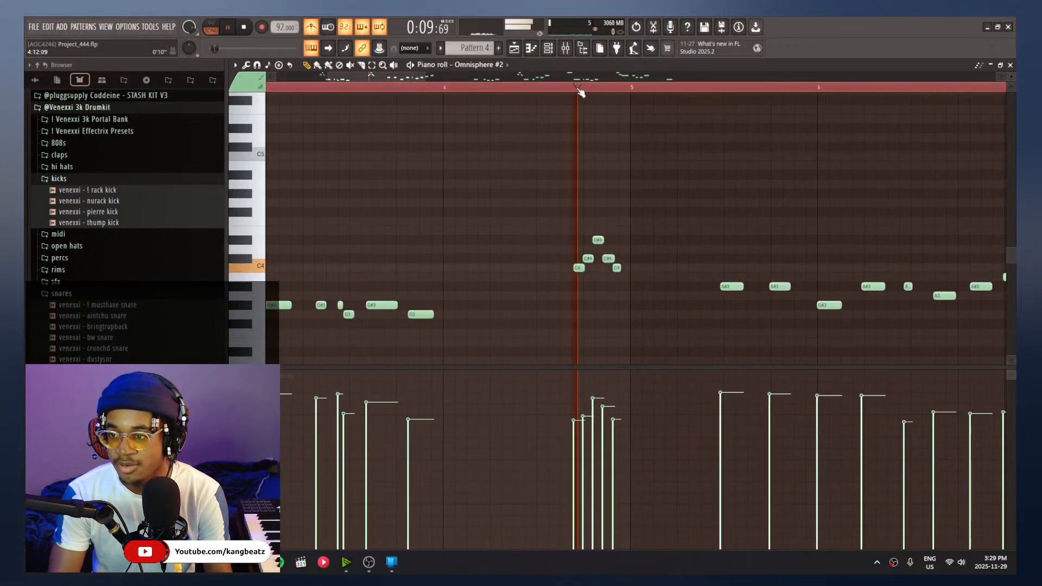
scroll(628, 312, "up", 3)
key("space")
right_click(598, 269)
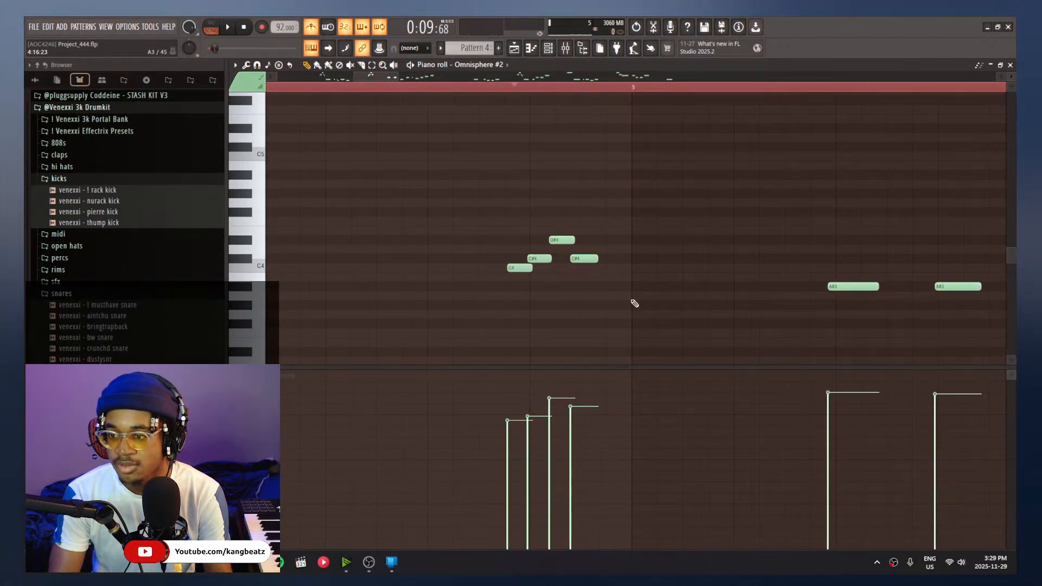
Move the four remaining notes before bar 5 later to start at step 13 of bar 4, and lower the last C#4 to C4
left_click_drag(612, 292, 518, 231, "ctrl")
left_click_drag(524, 265, 548, 268)
key("space")
key("space")
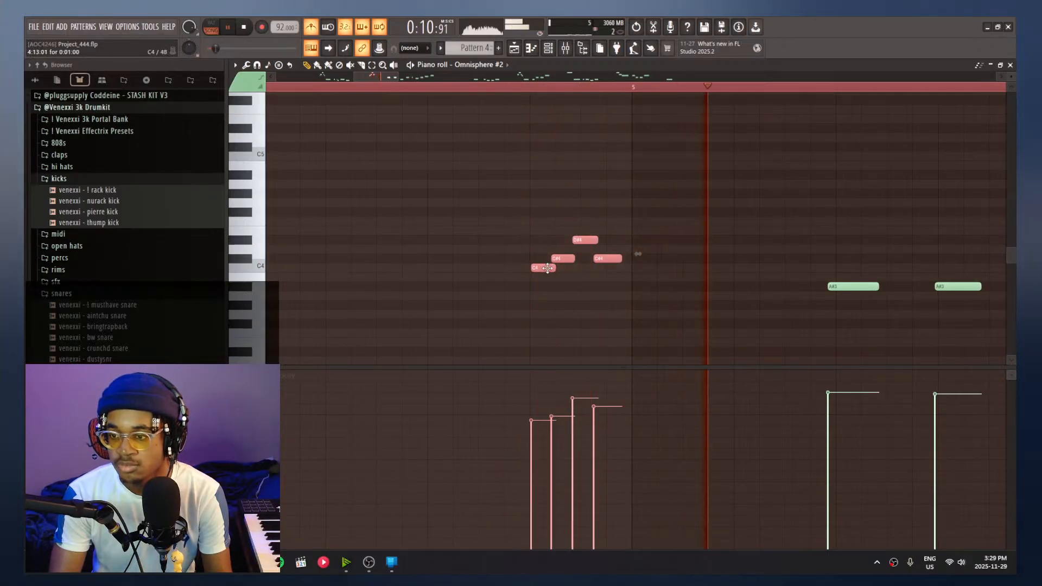
key("ctrl+z")
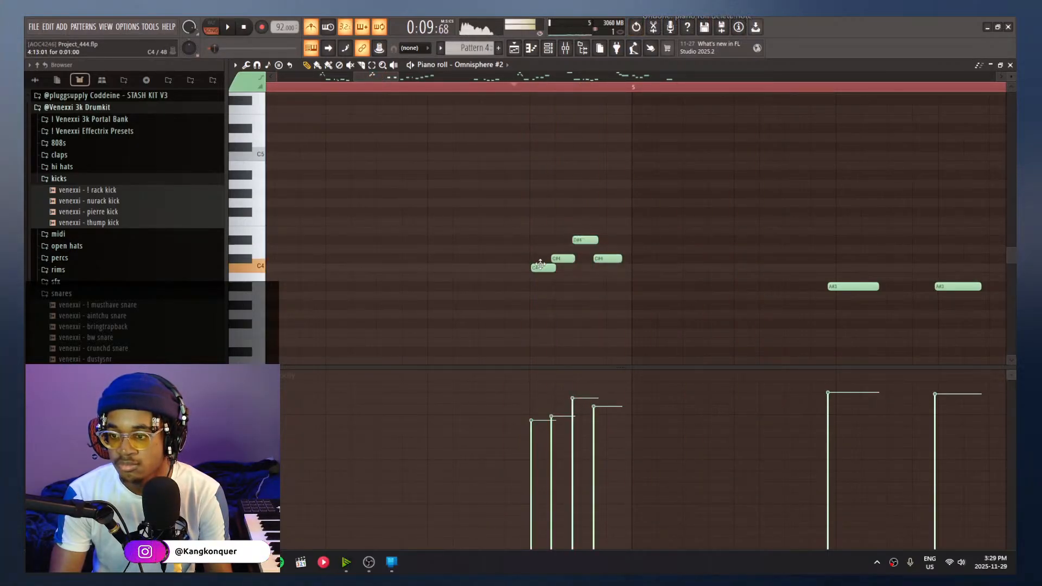
left_click(602, 258)
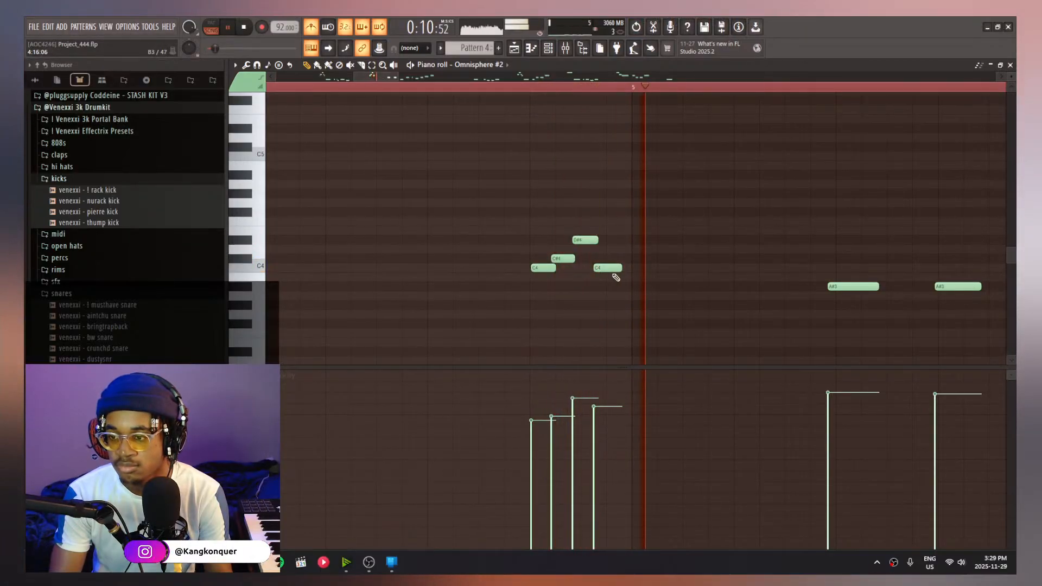
Delete the run before bar 3, move the edited four-note run from bar 4 into its place, and play it back
scroll(622, 304, "down", 3)
right_click(329, 269)
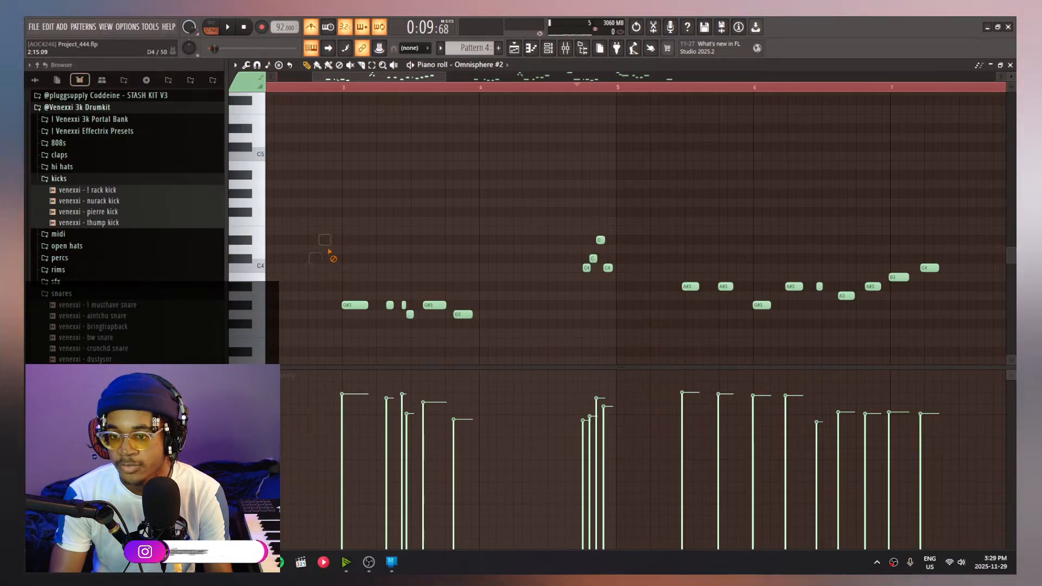
left_click_drag(628, 289, 540, 191)
left_click_drag(585, 267, 310, 267)
left_click(305, 88)
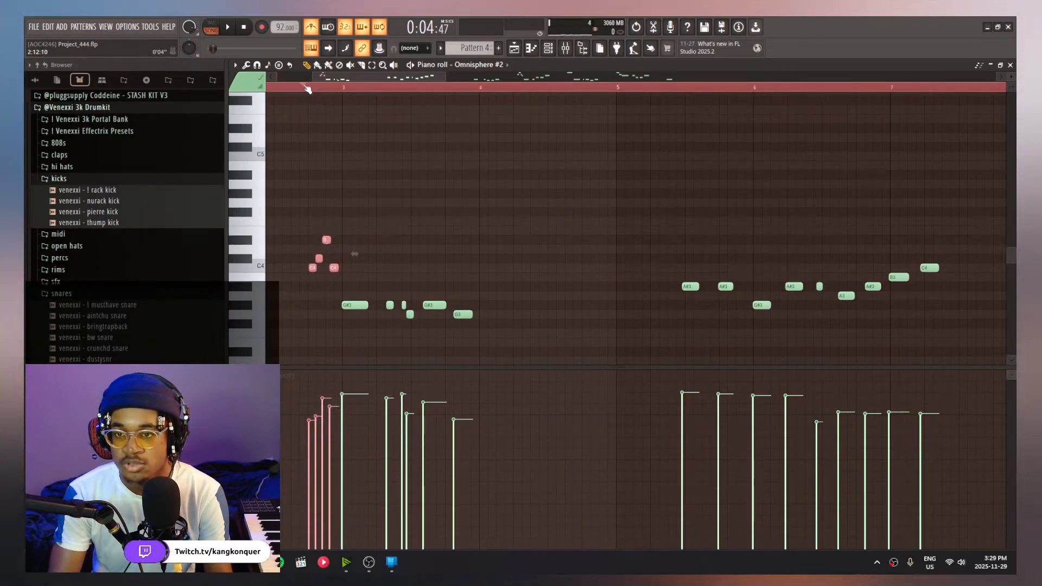
key("space")
key("space")
Align the run's first C4 to step 13 of bar 2 and space its other three notes later, ending at bar 3
scroll(353, 271, "up", 4)
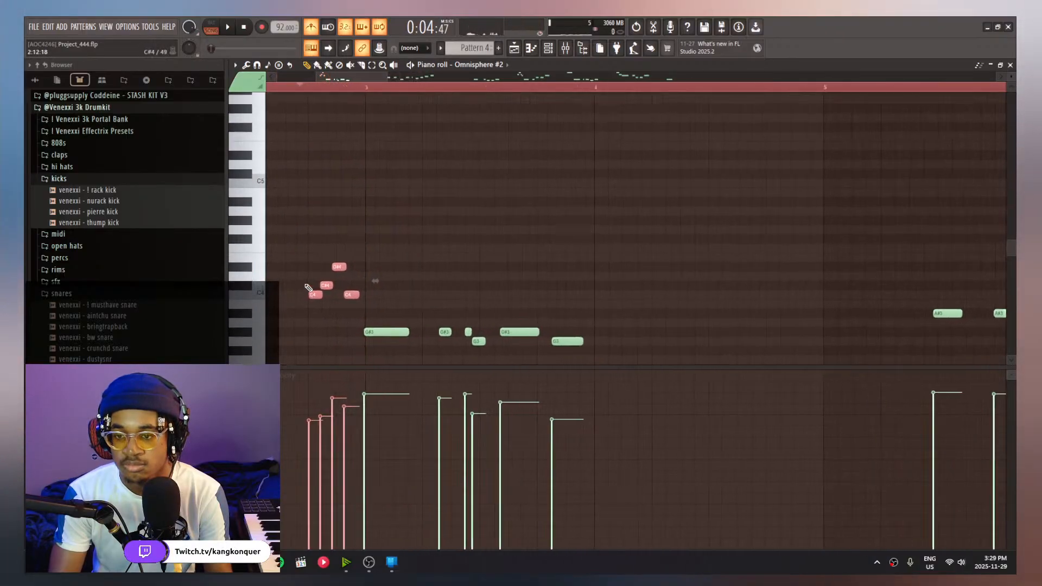
mouse_move(320, 293)
left_mouse_down()
mouse_move(349, 293)
mouse_move(313, 297)
left_mouse_up()
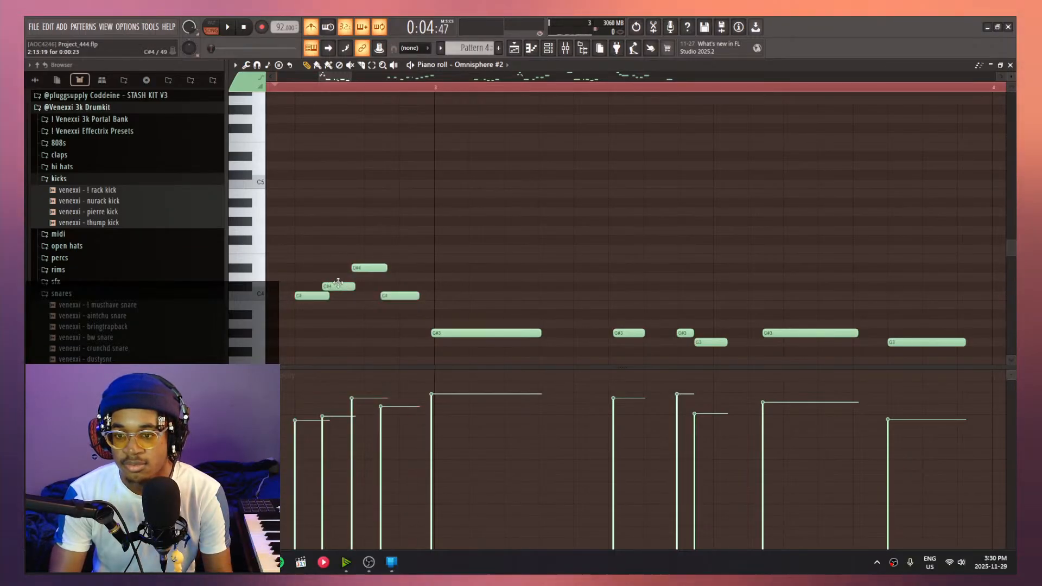
left_click_drag(381, 268, 382, 268)
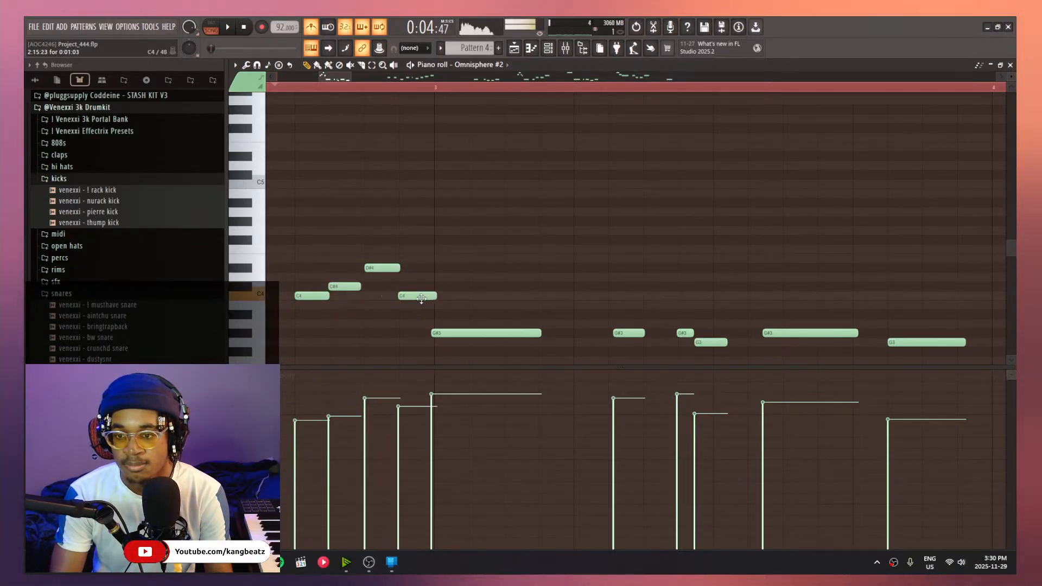
key("space")
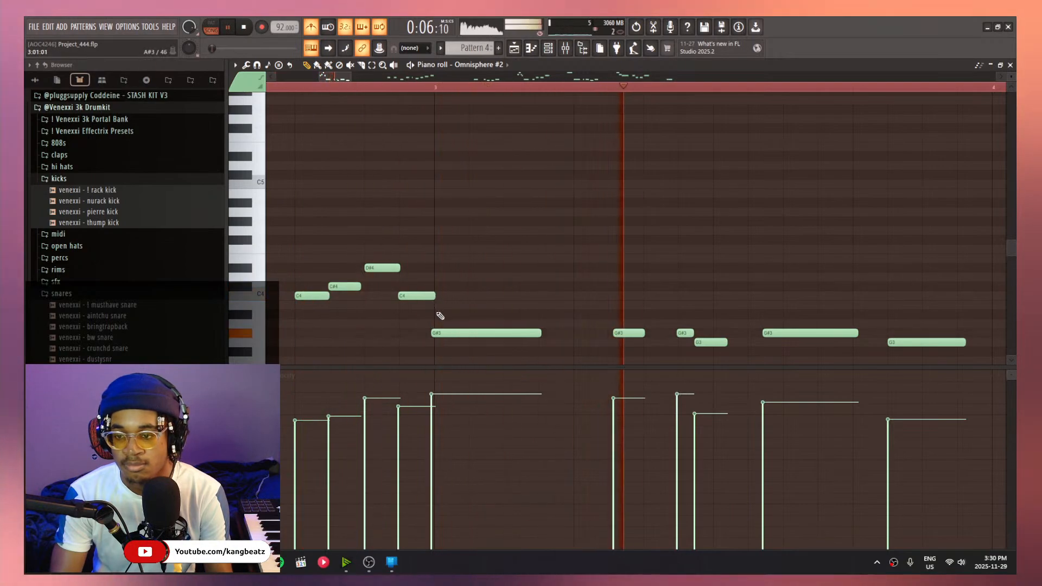
scroll(453, 320, "down", 2)
key("space")
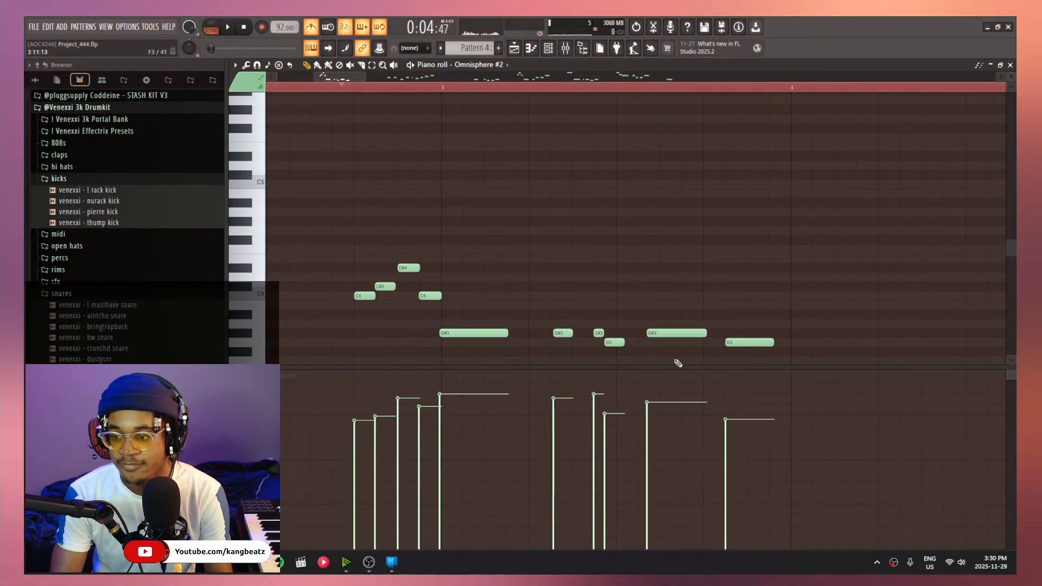
Play back the melody from bar 5 and from bar 9, and switch off the metronome
left_click_drag(786, 362, 466, 315)
scroll(474, 330, "down", 8)
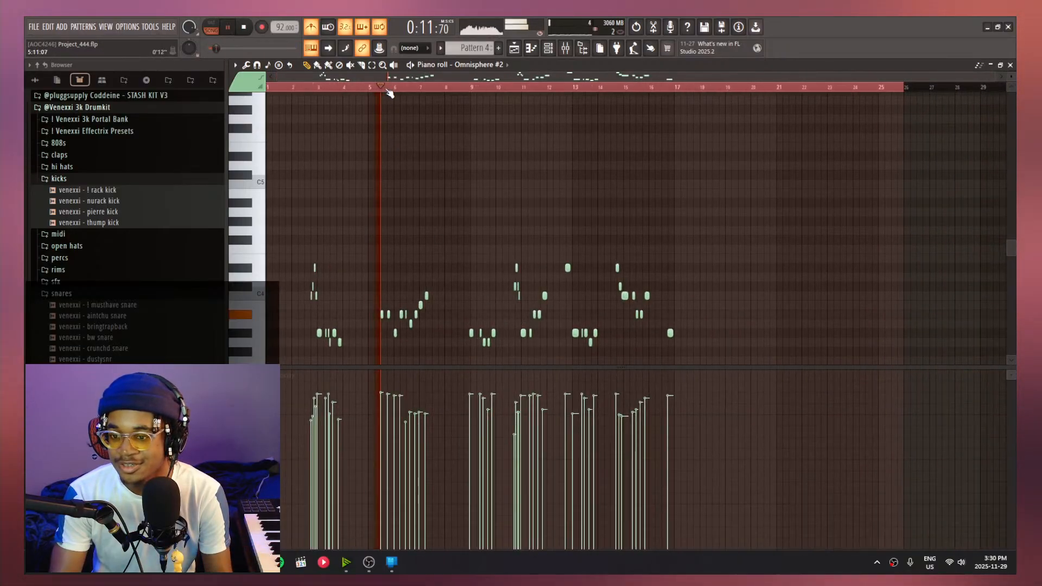
scroll(454, 205, "up", 6)
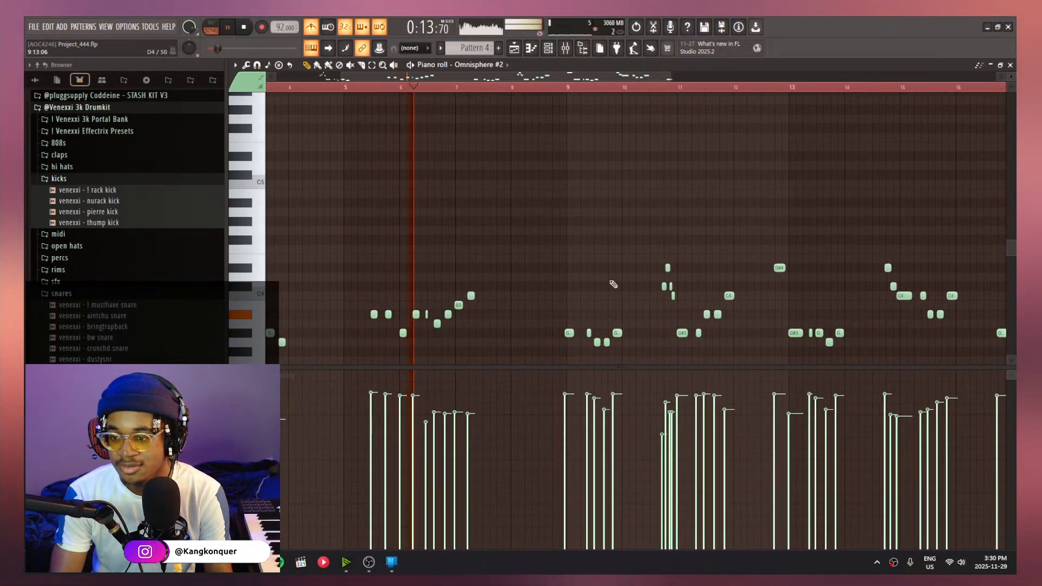
left_click(569, 87)
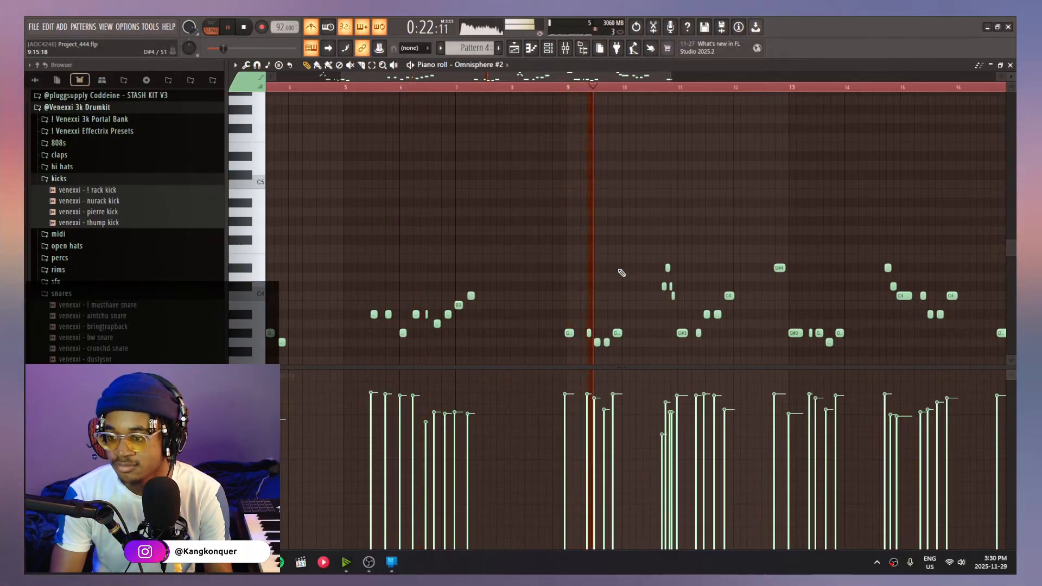
scroll(635, 349, "up", 2)
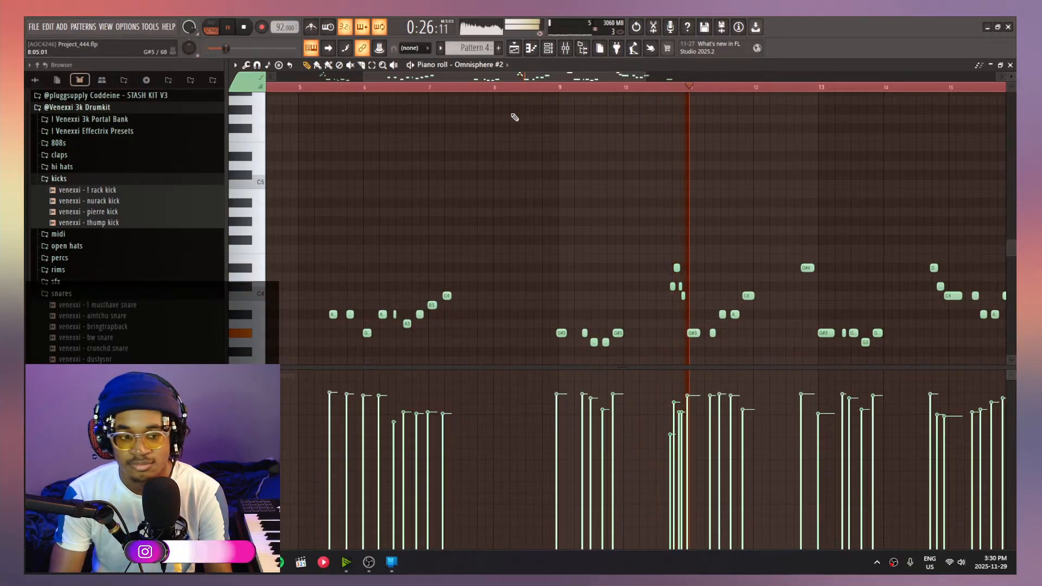
left_click_drag(676, 212, 497, 209)
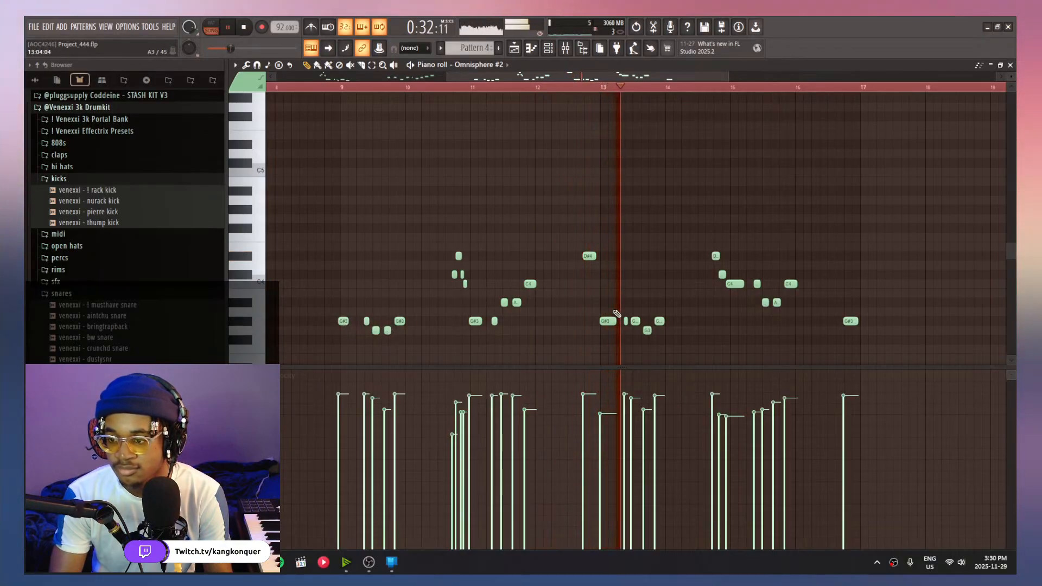
Delete all notes before bar 9 and move the remaining notes to start at bar 1
scroll(390, 334, "down", 4)
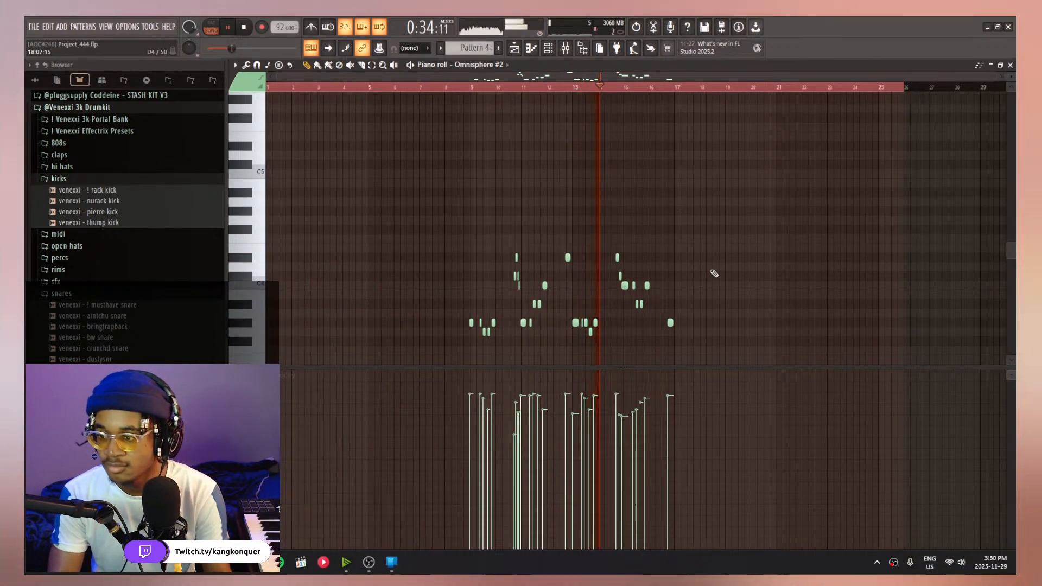
left_click_drag(719, 347, 372, 194)
key("space")
left_click_drag(471, 326, 268, 325)
key("space")
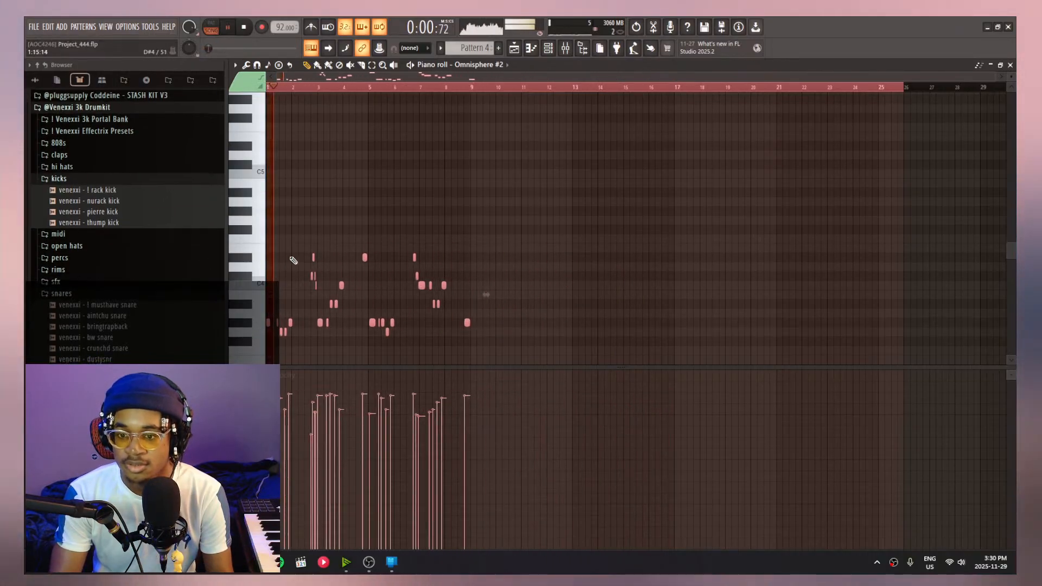
Nudge the three middle notes of bar 1 slightly earlier and the bar's last G#3 slightly later, checking with playback
scroll(472, 293, "up", 4)
key("space")
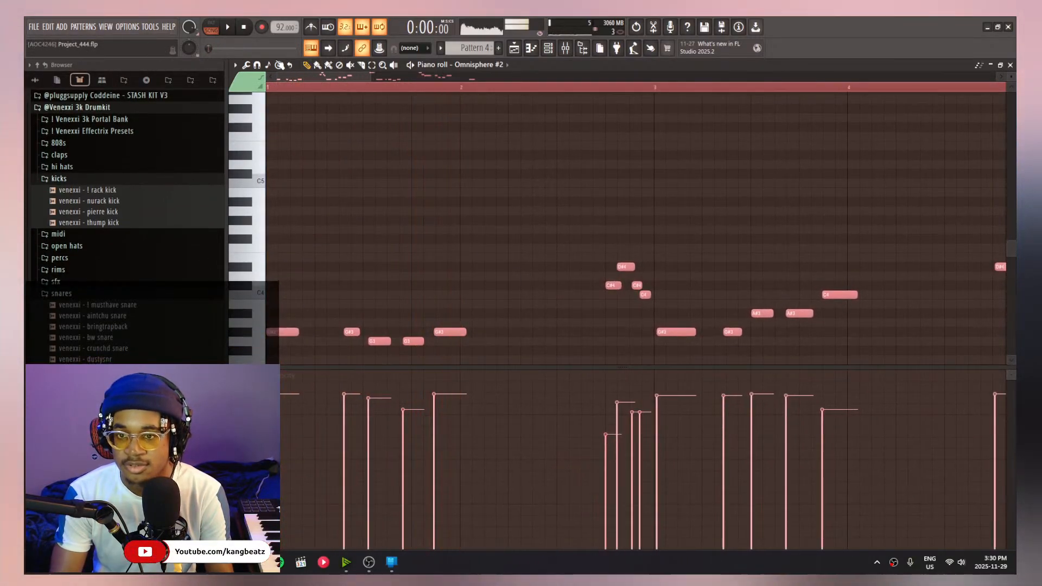
left_click(295, 167, "ctrl")
key("space")
left_click_drag(350, 329, 452, 331)
key("space")
key("space")
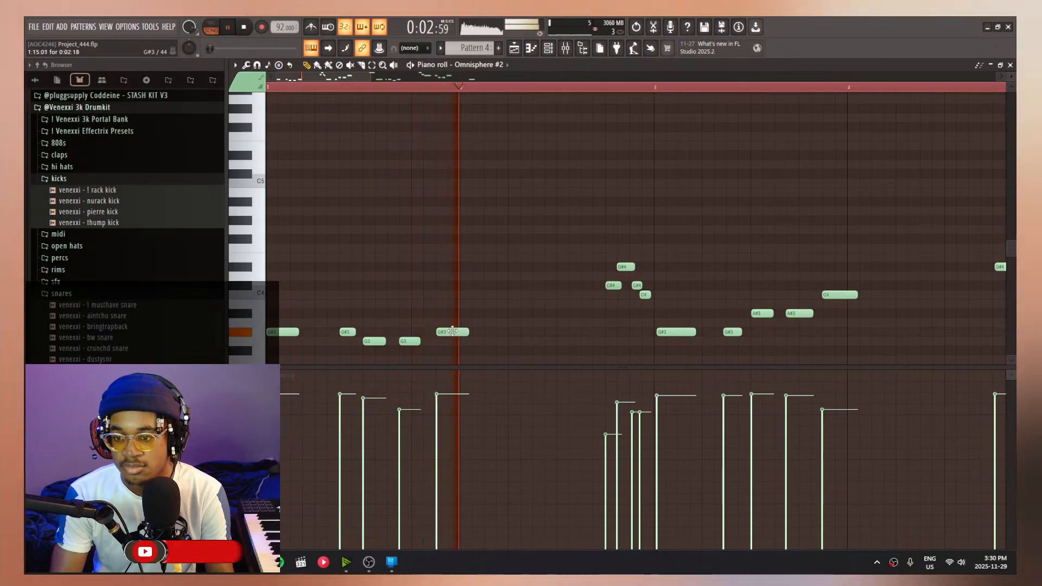
Replay bar 1 and shorten its last G#3 note to end at bar 2
key("space")
key("space")
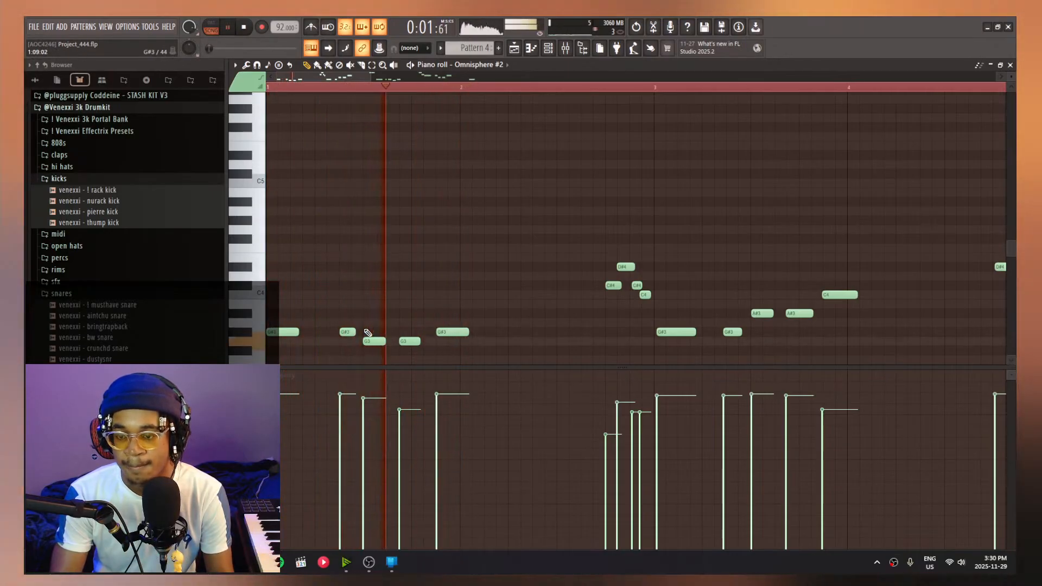
left_click_drag(469, 332, 462, 336)
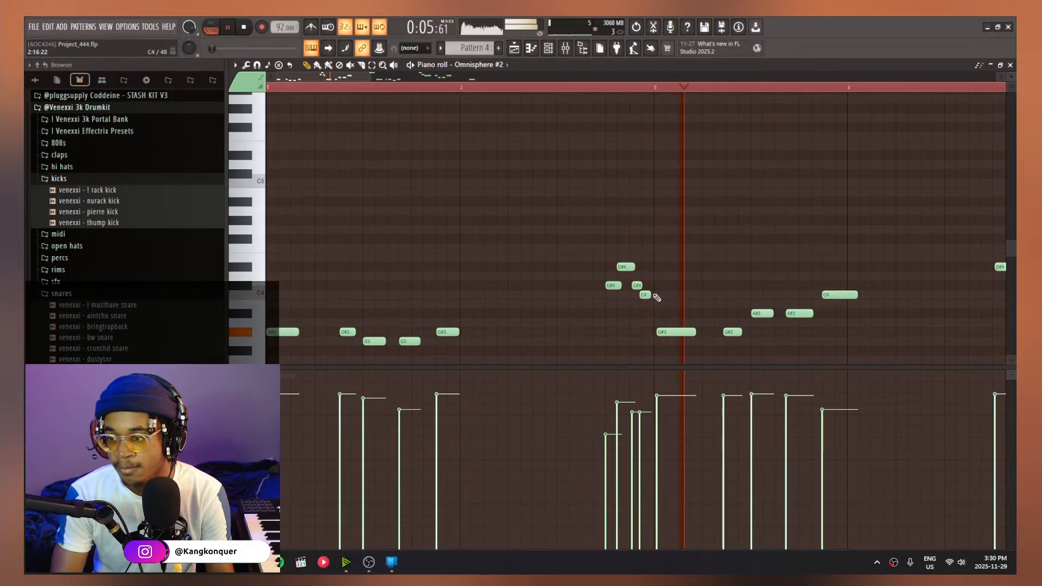
Even out the spacing of the four-note run before bar 3 and play the pattern from the start
left_click(628, 276)
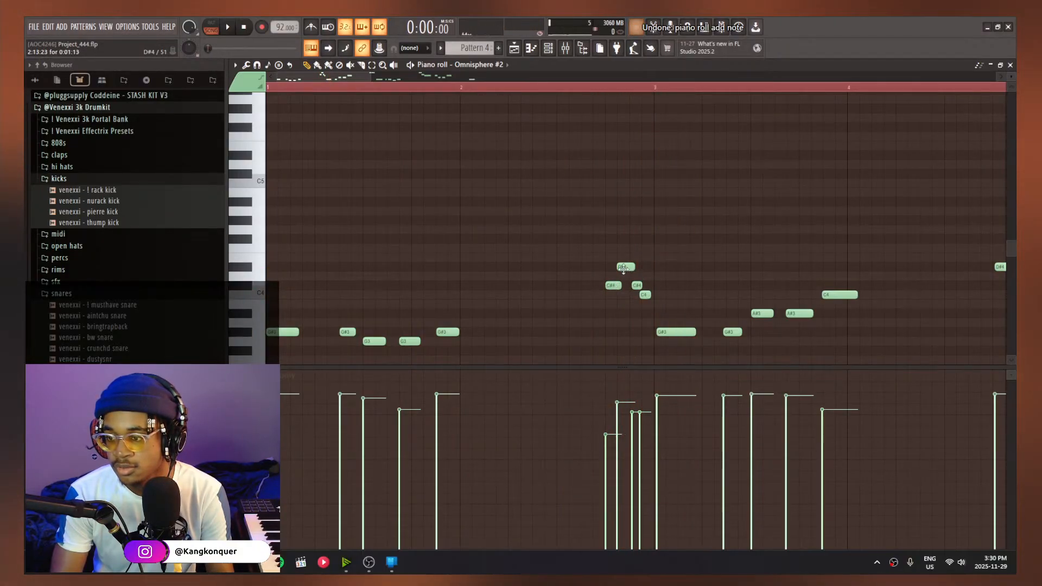
scroll(623, 268, "up", 3)
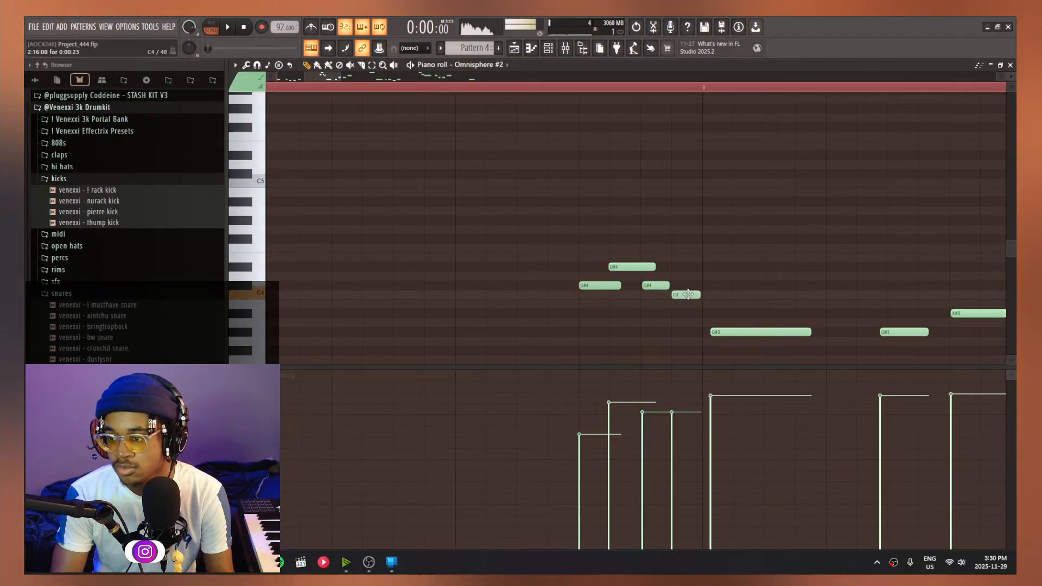
key("space")
scroll(669, 193, "down", 4)
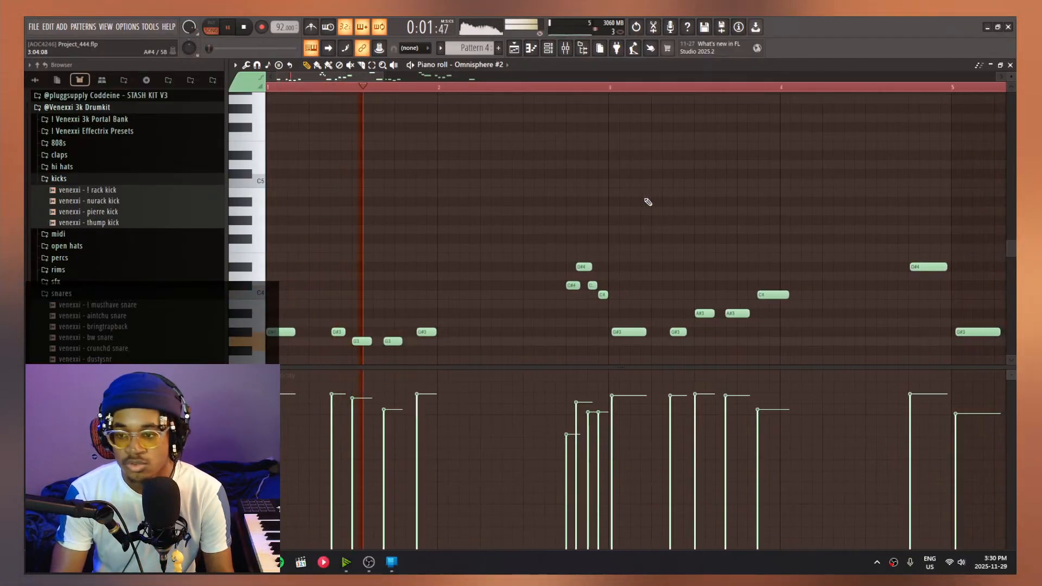
Move the first note of the run before bar 3 earlier, change it to C4, and replace the following note with an earlier D#4
scroll(591, 244, "up", 3)
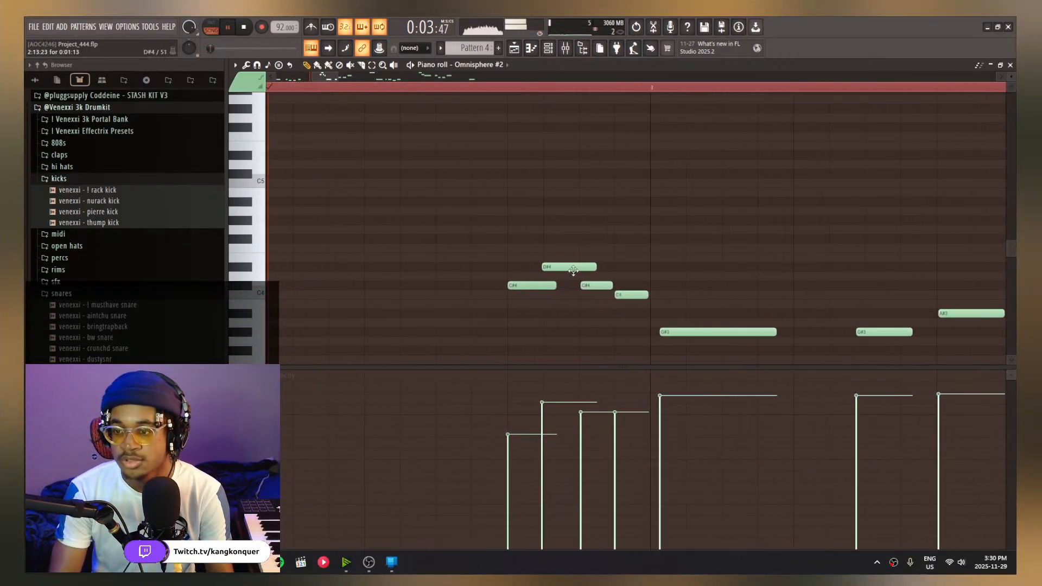
key("space")
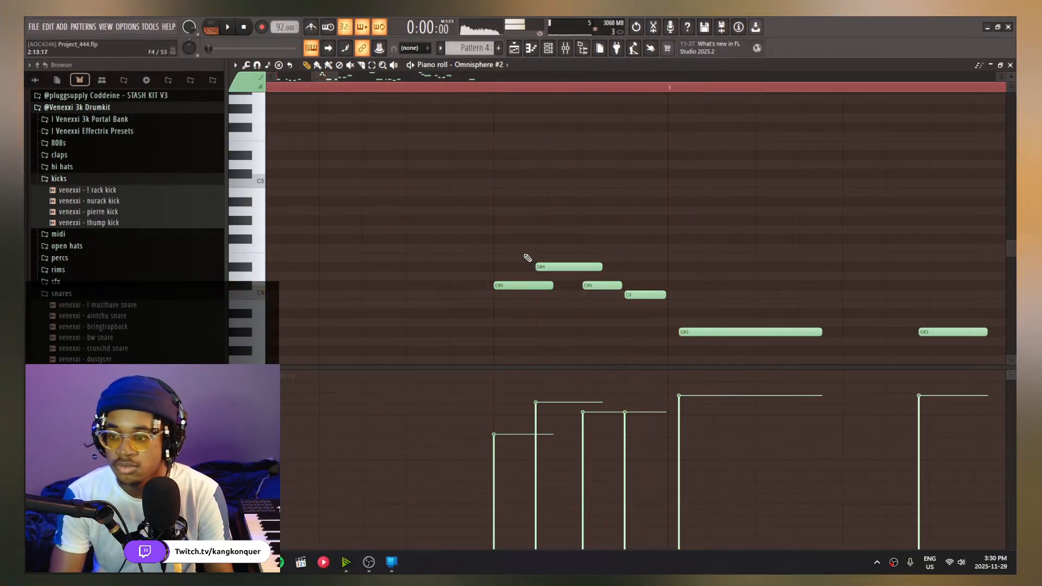
left_click_drag(502, 286, 414, 286)
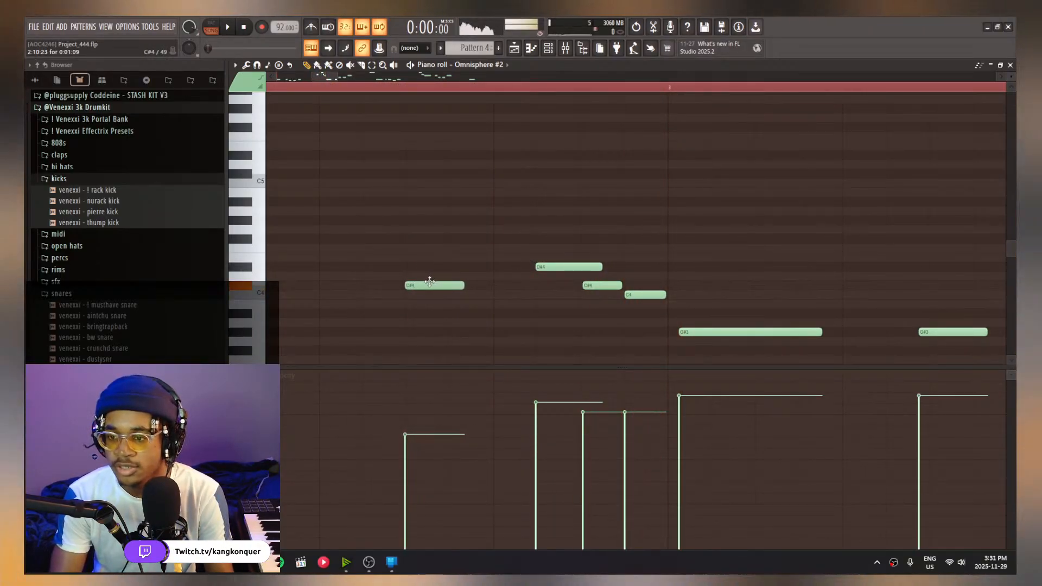
left_click(395, 85)
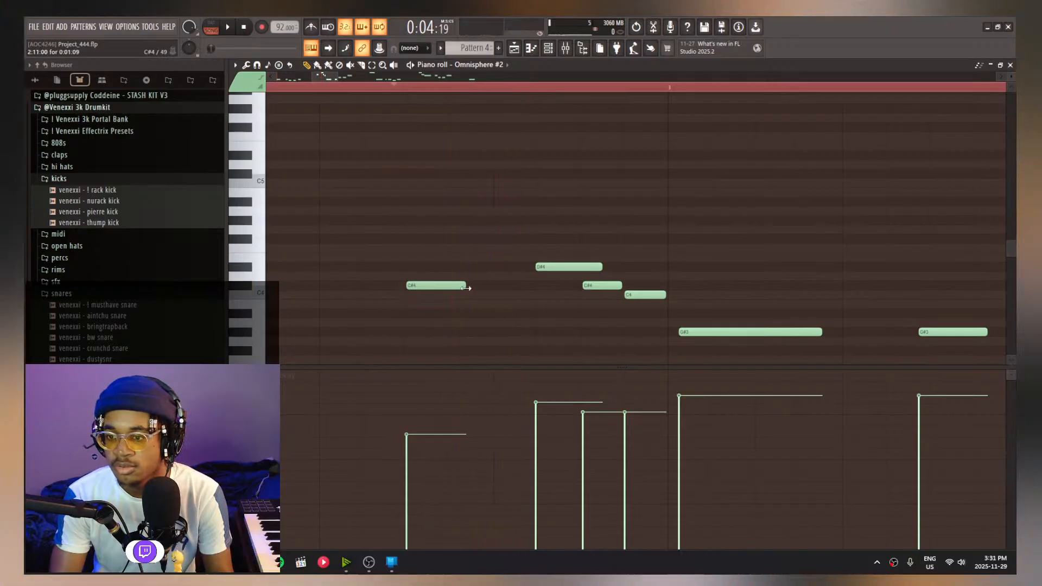
left_click(497, 274)
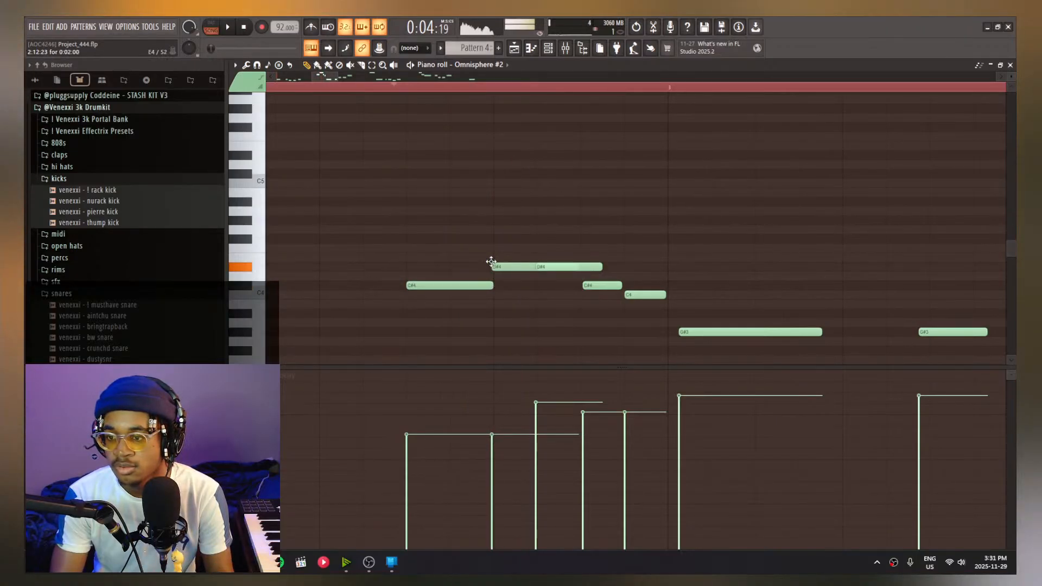
key("space")
scroll(593, 281, "up", 2)
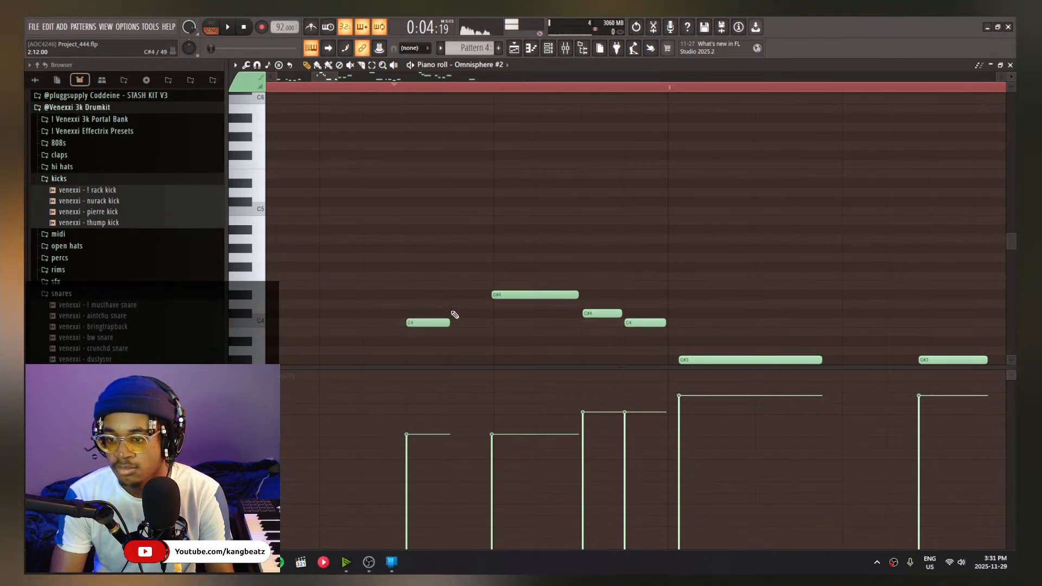
Rebuild the run before bar 3 as evenly spaced short notes C4, C#4, D#4, C#4, C4 and G#3
key("space")
right_click(517, 296)
left_click_drag(491, 294, 536, 314)
left_click(542, 313)
right_click(597, 314)
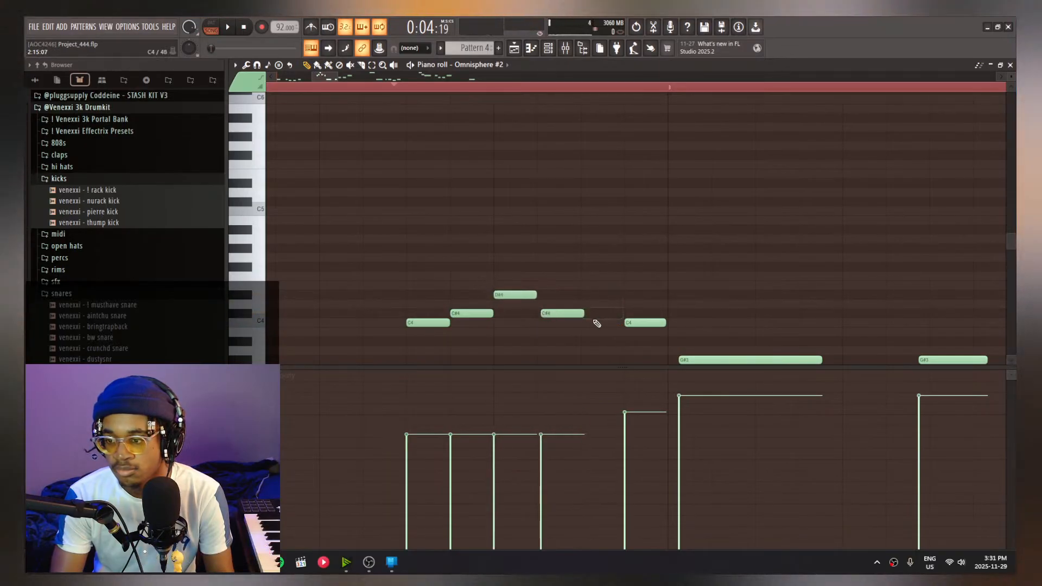
left_click(583, 323)
left_click_drag(626, 323, 625, 360)
scroll(629, 336, "down", 3)
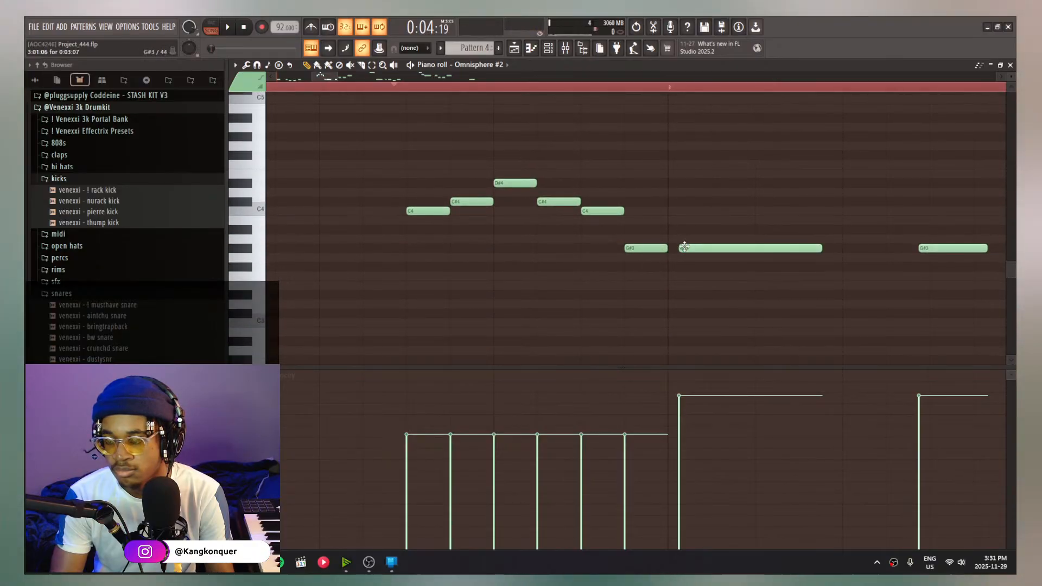
Align the long G#3 with the start of bar 3 and replace the short note before it with a G3
left_click_drag(683, 251, 673, 252)
key("space")
key("space")
right_click(648, 248)
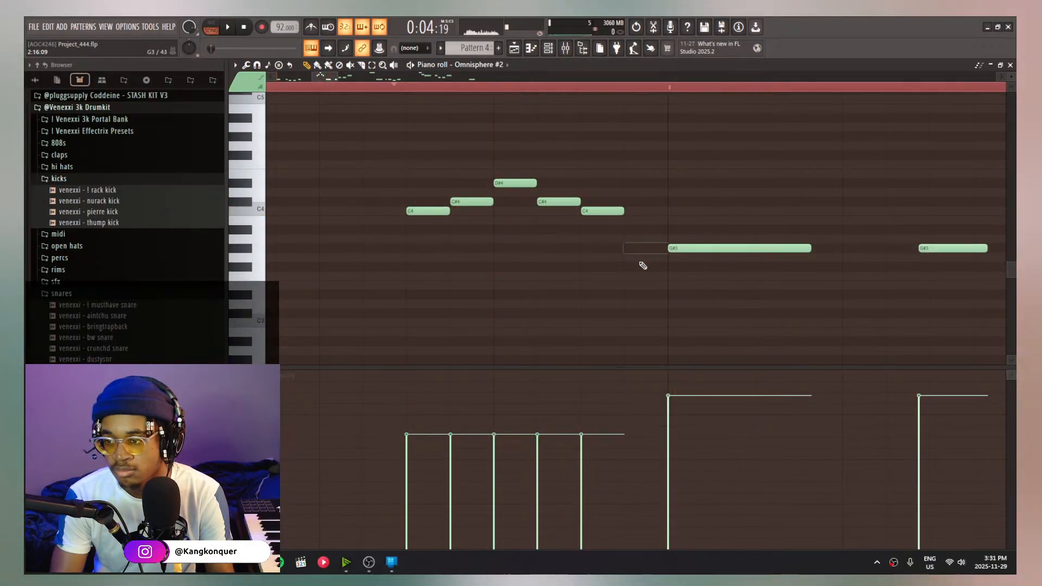
left_click(624, 267)
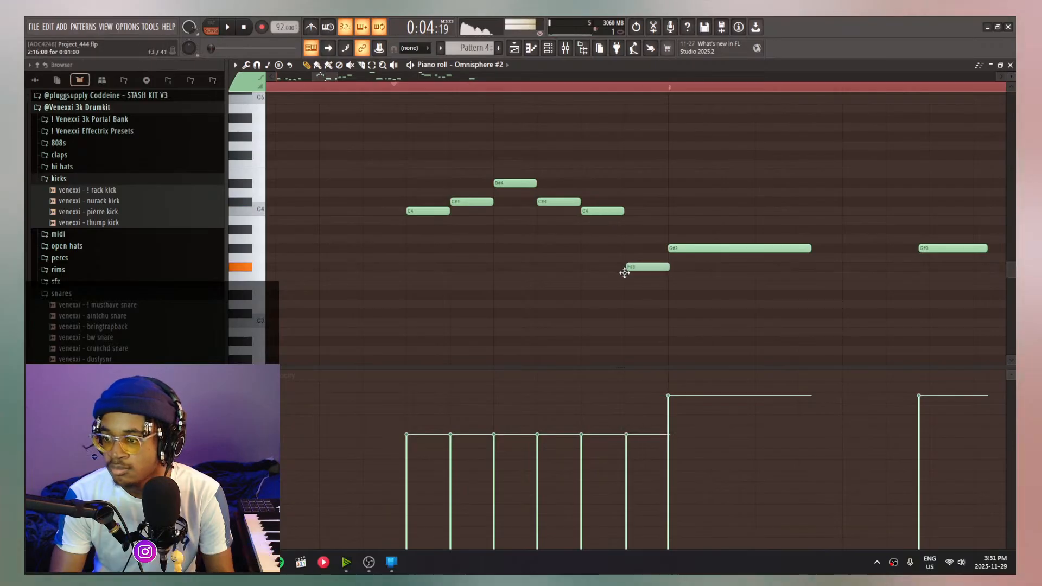
key("space")
left_click_drag(628, 267, 628, 257)
scroll(628, 257, "down", 2)
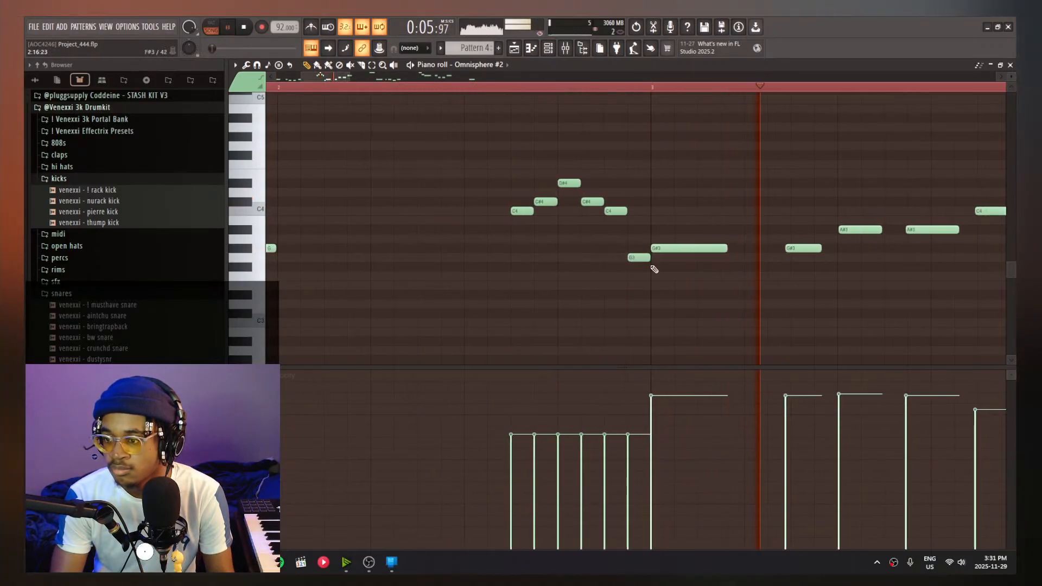
scroll(697, 248, "down", 2)
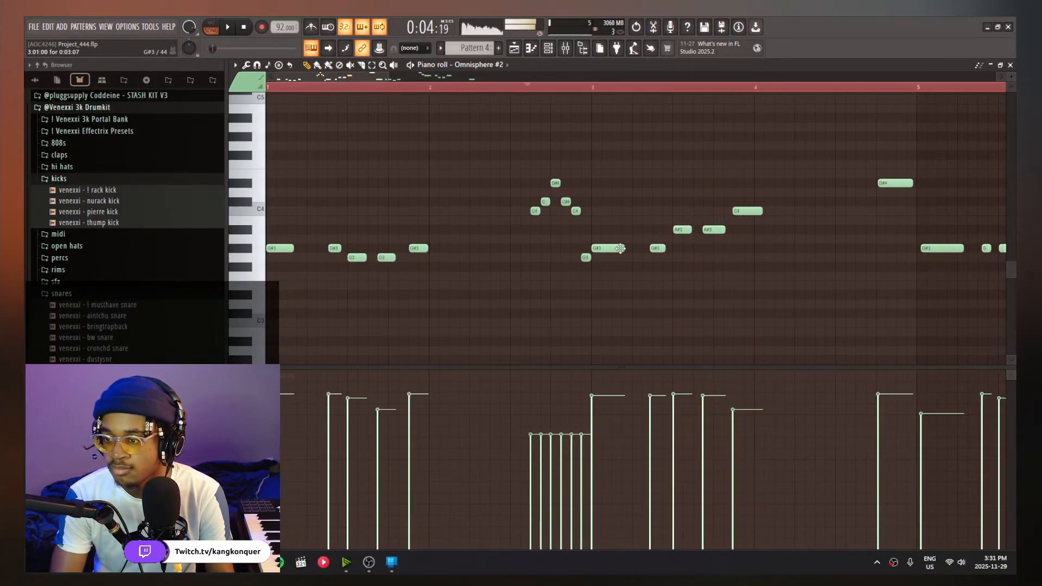
Set the piano roll snap to Line, quantize the melody's notes and check them with playback
left_click(257, 66)
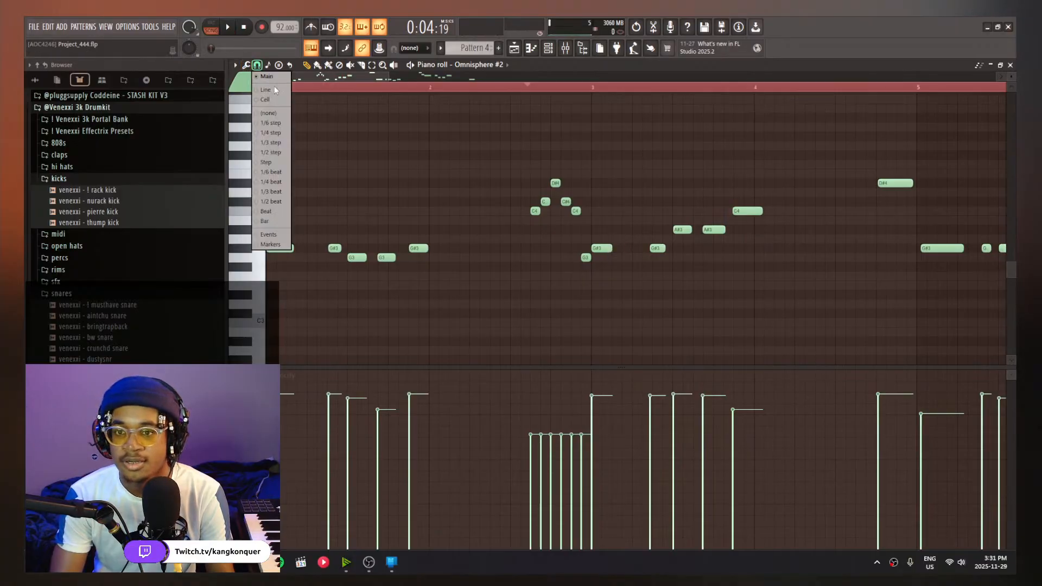
key("ctrl+q")
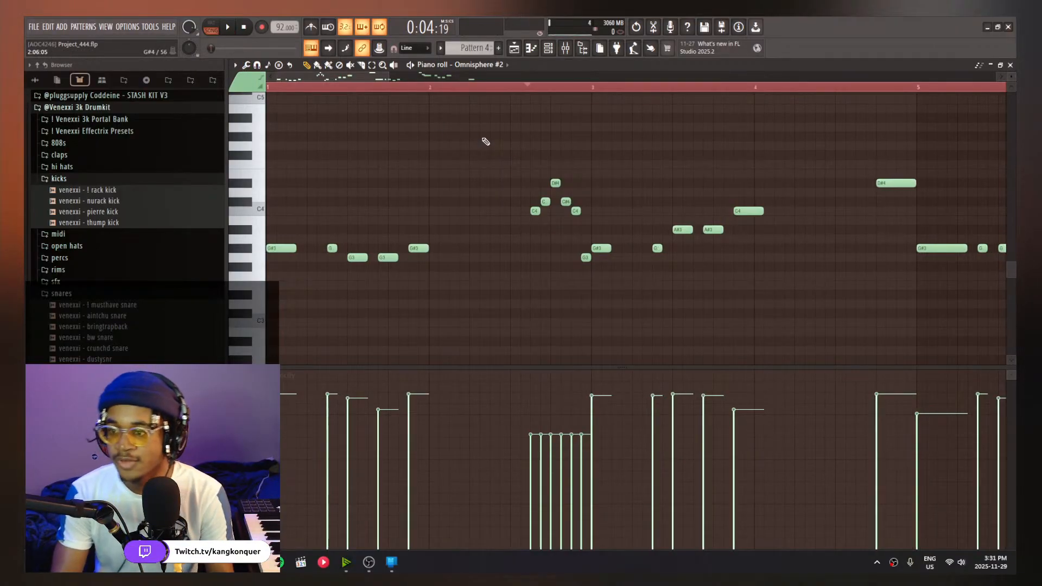
key("space")
key("space")
key("space")
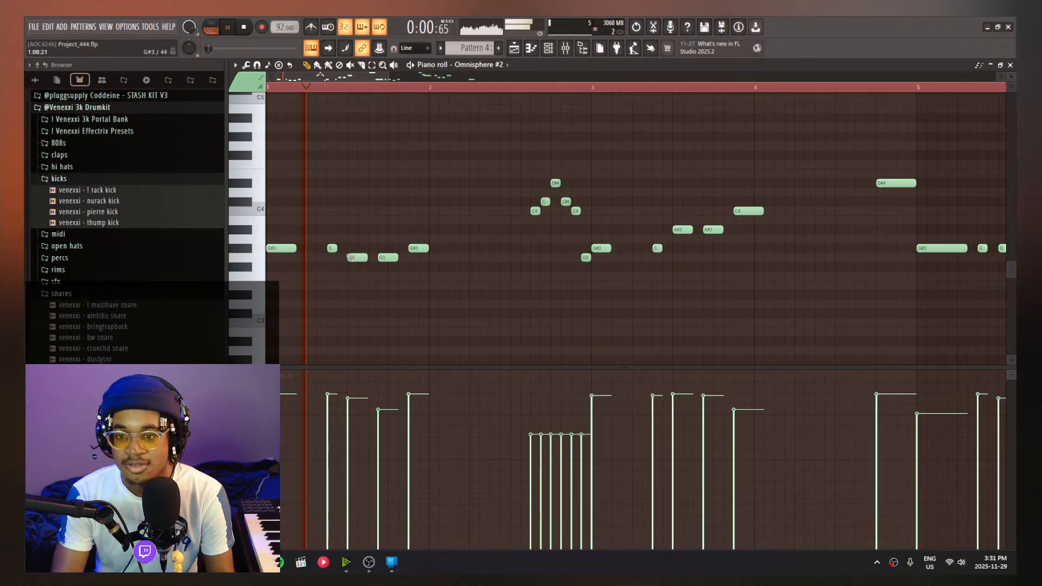
key("space")
Move the whole melody from the Omnisphere #2 channel to the Omnisphere channel and transpose it up one octave
key("ctrl+x")
left_click(482, 66)
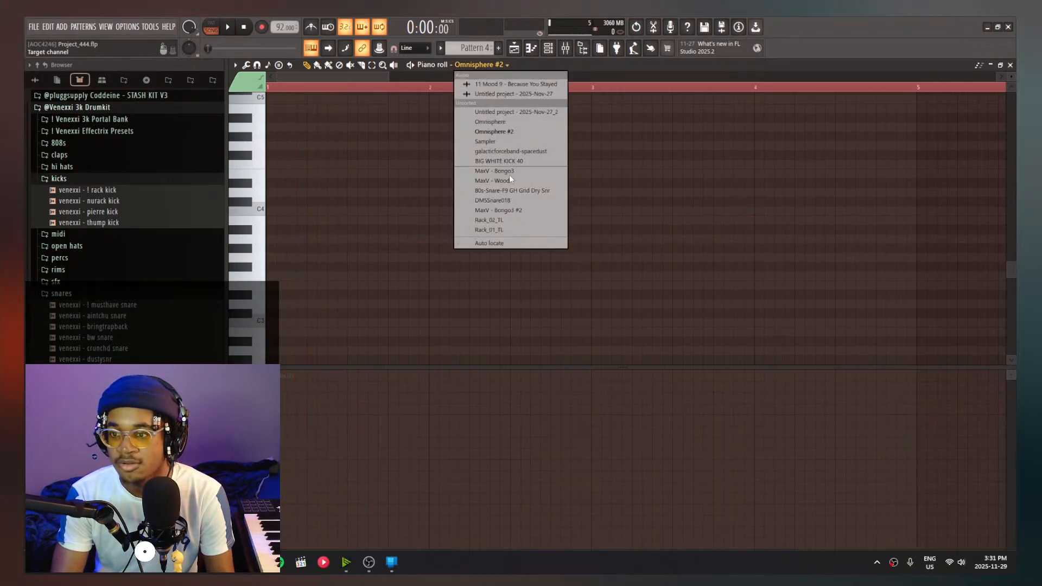
left_click(504, 124)
key("ctrl+d")
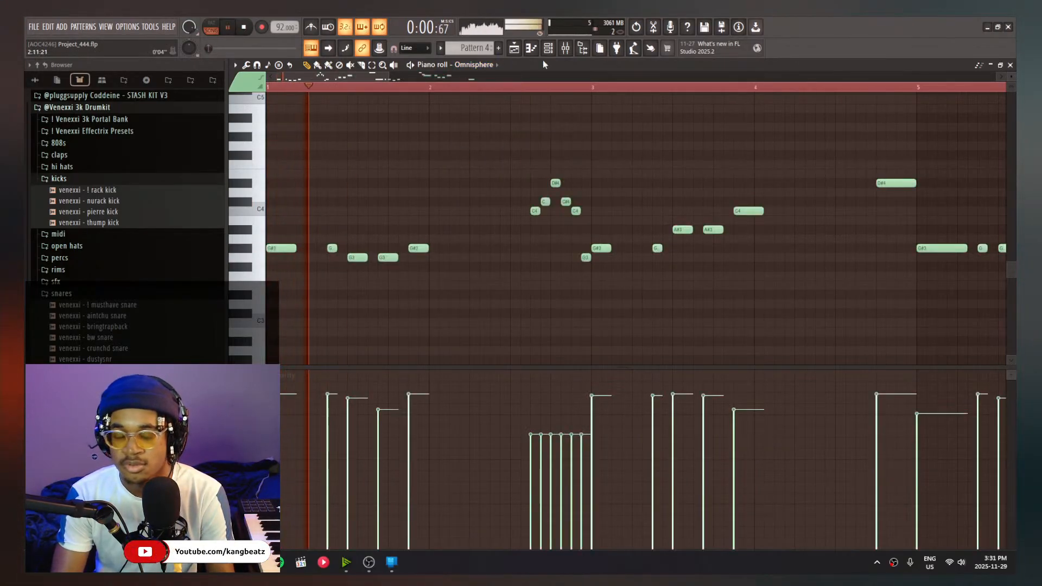
key("ctrl+Up")
key("space")
key("space")
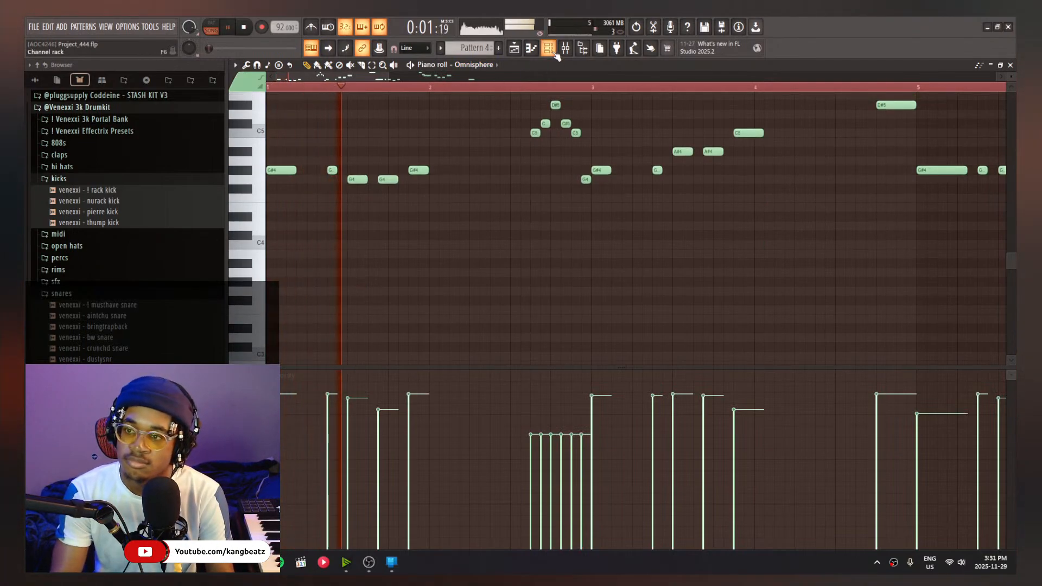
Play the transposed melody and look over its notes through to bar 9
key("space")
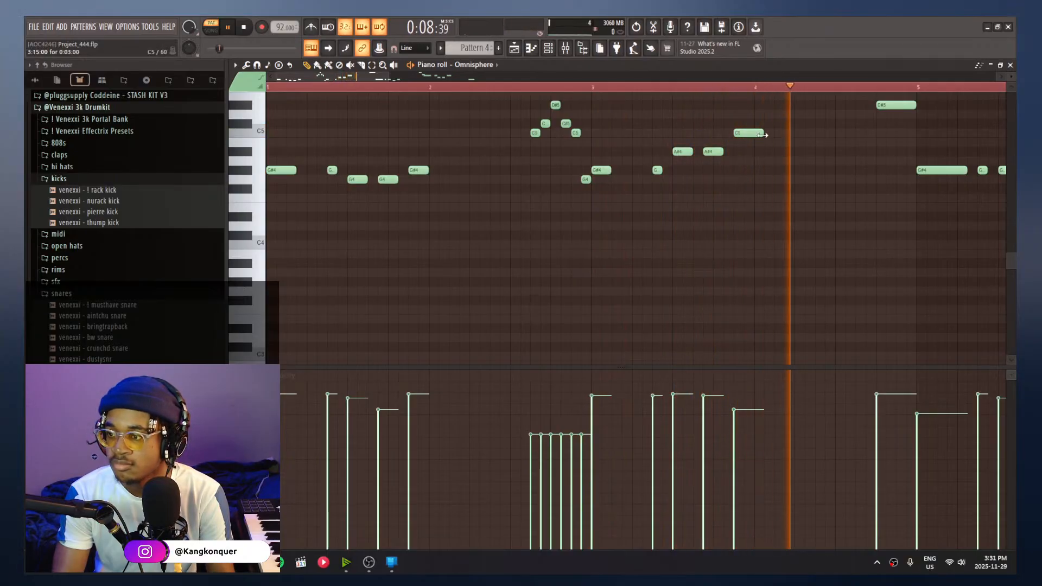
scroll(912, 158, "up", 2)
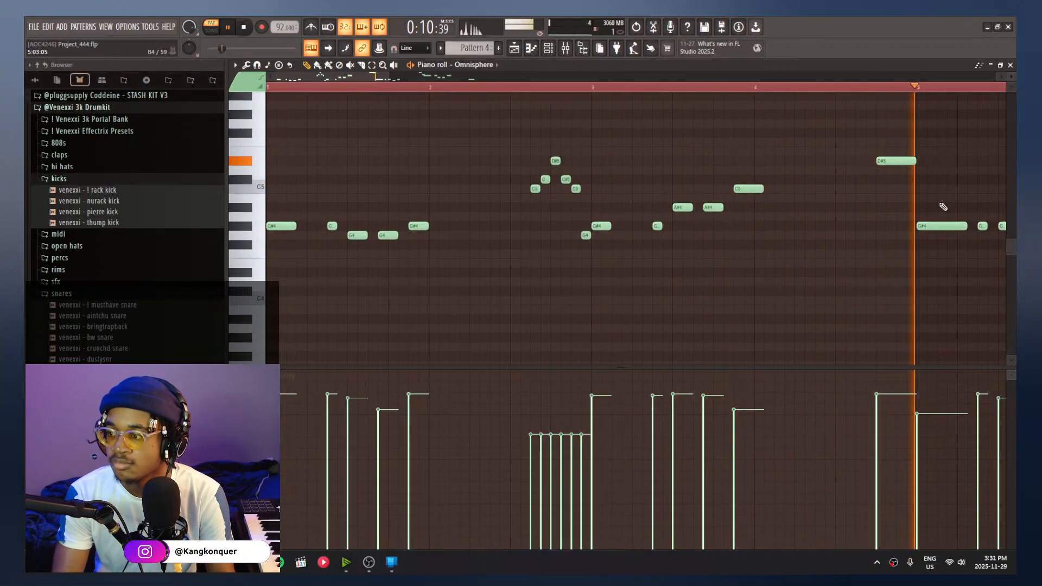
scroll(943, 207, "down", 4)
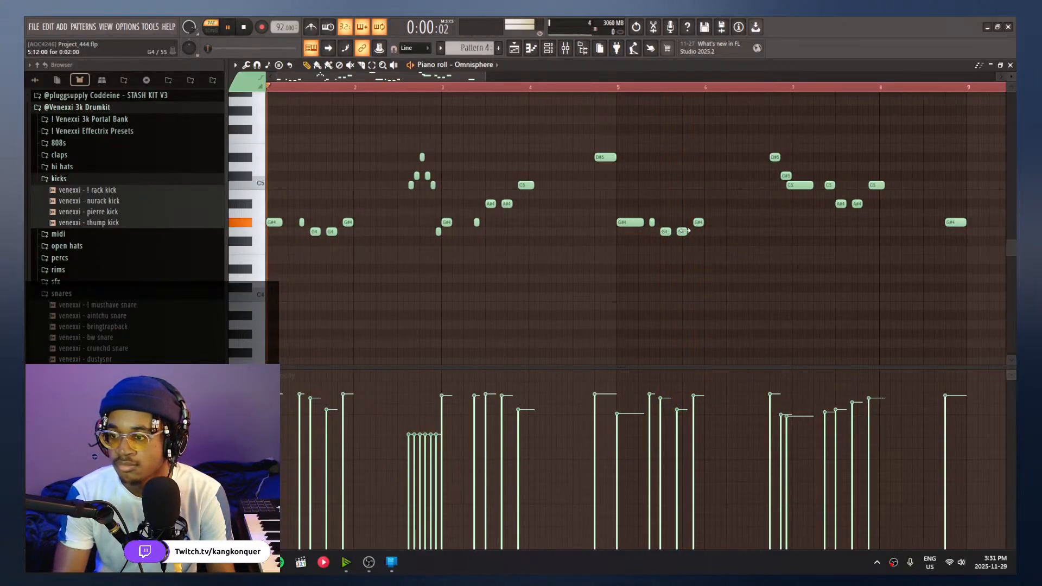
scroll(685, 230, "up", 4)
scroll(554, 218, "down", 5)
scroll(270, 245, "up", 1)
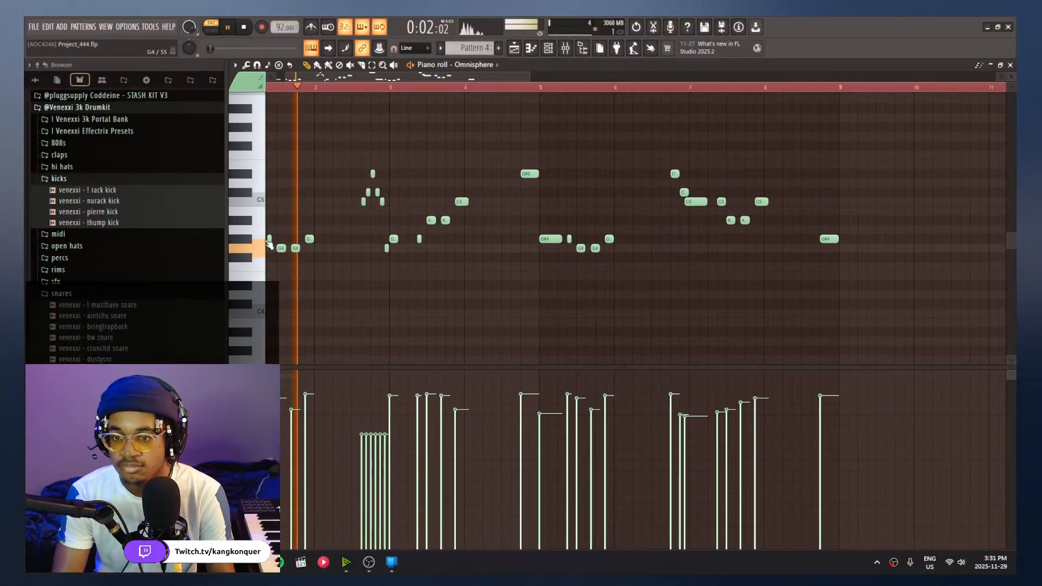
scroll(554, 244, "up", 4)
key("space")
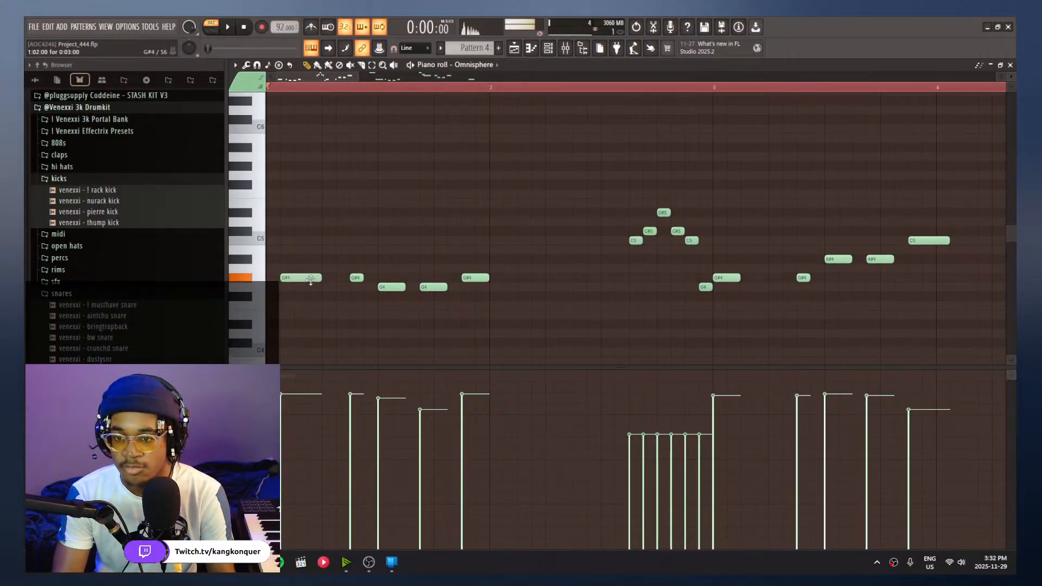
Try shifting the notes of bar 1 down two semitones
left_click_drag(311, 280, 296, 280)
scroll(347, 282, "down", 4)
mouse_move(577, 304)
left_mouse_down()
mouse_move(502, 266)
mouse_move(432, 279)
mouse_move(258, 282)
left_mouse_up()
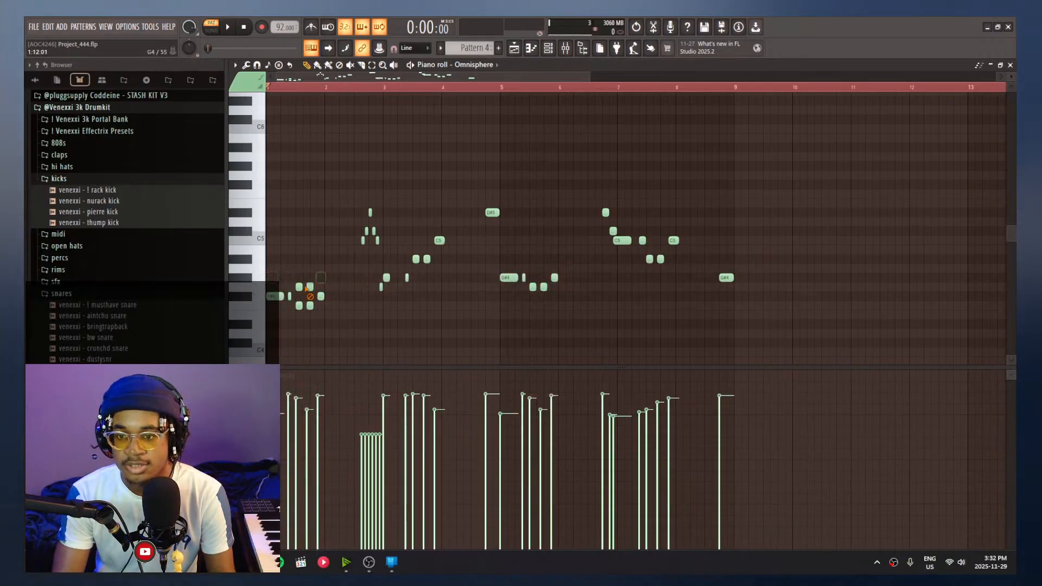
left_click_drag(329, 316, 272, 296)
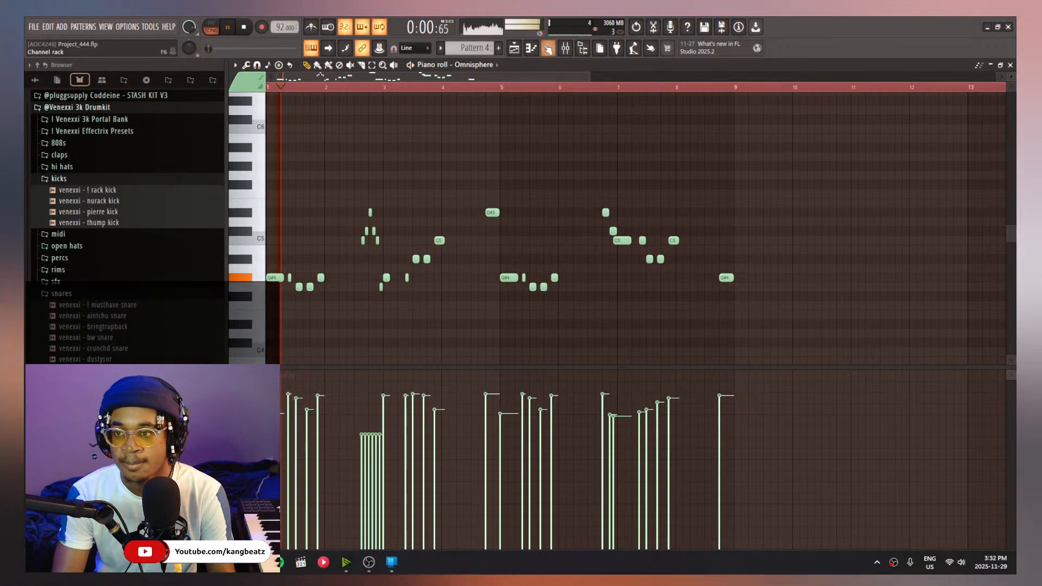
Load Britpressor into slot 5 of mixer track Insert 3
left_click(548, 48)
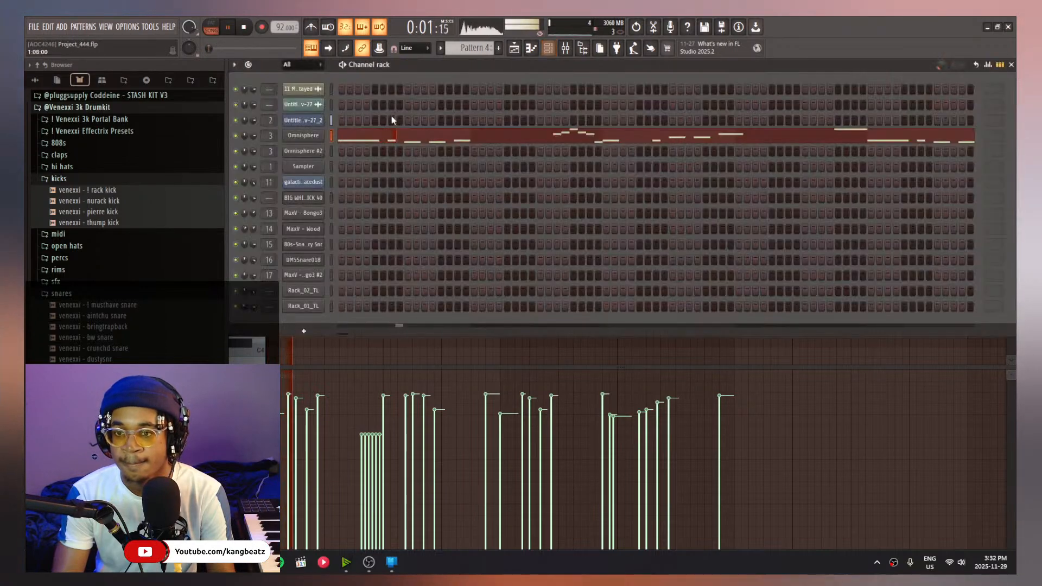
left_click(566, 48)
key("space")
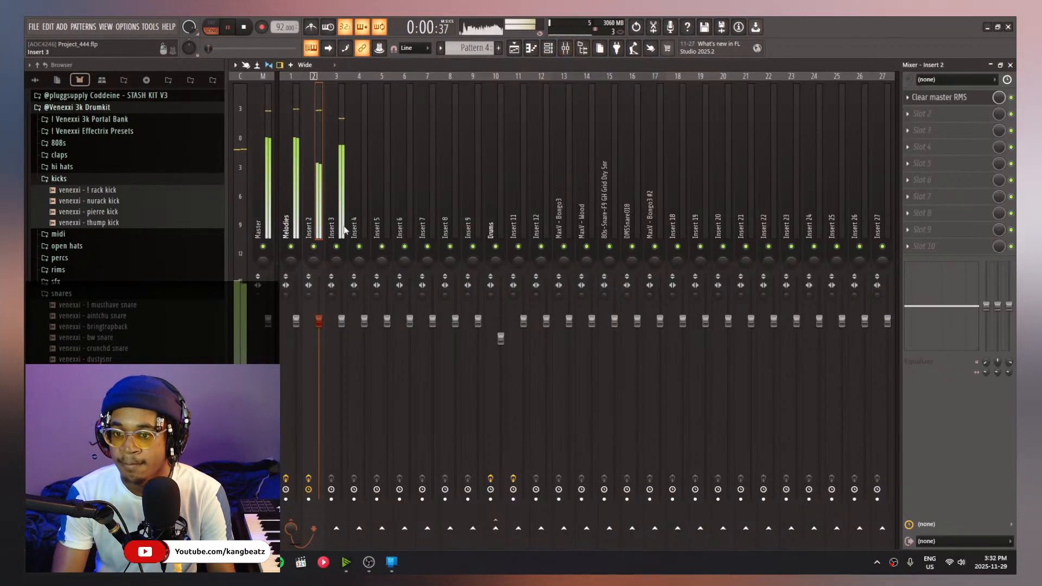
left_click(344, 230)
key("space")
left_click(922, 164)
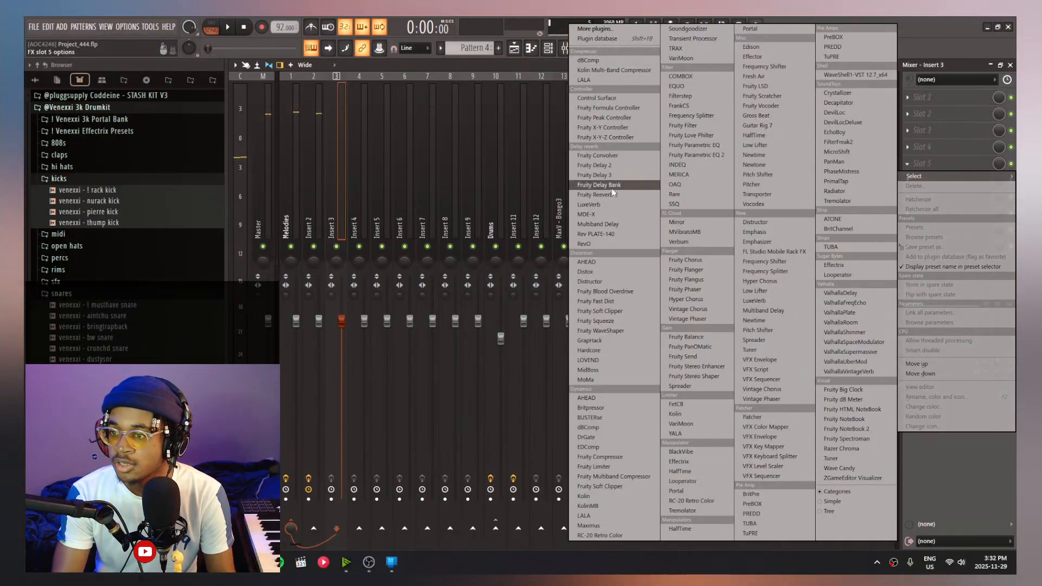
left_click(603, 408)
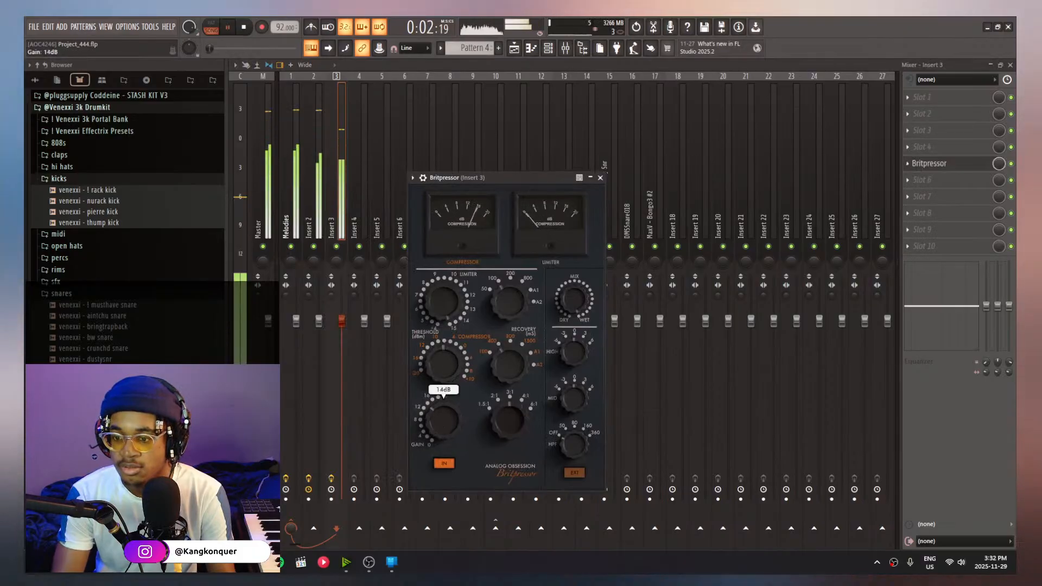
On Britpressor, adjust the compressor threshold and high band, and set the level recovery time to 50 ms and the gain to 20 dB
left_click_drag(442, 418, 441, 414)
left_click_drag(442, 361, 442, 373)
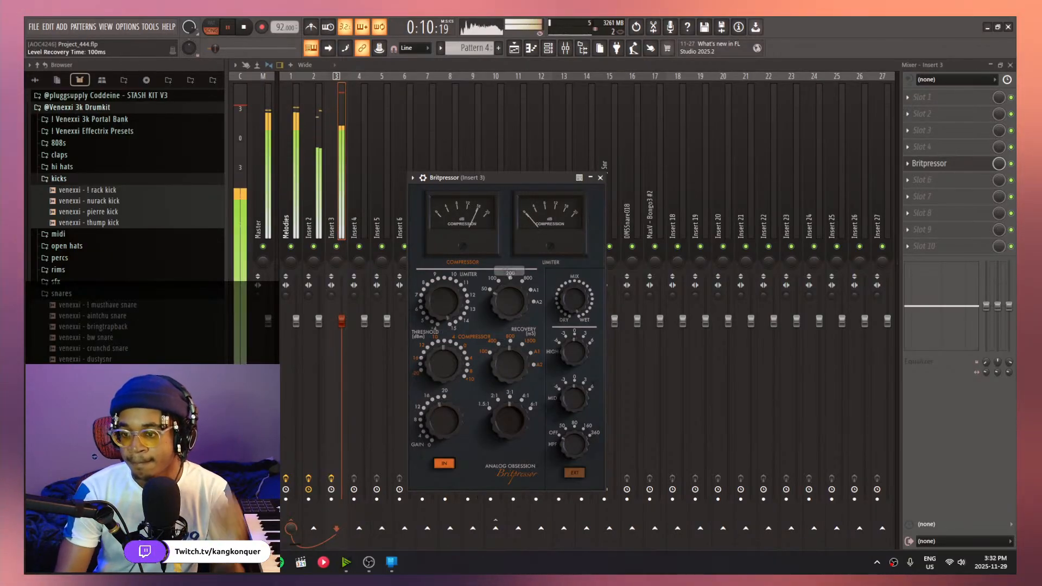
left_click_drag(509, 304, 506, 321)
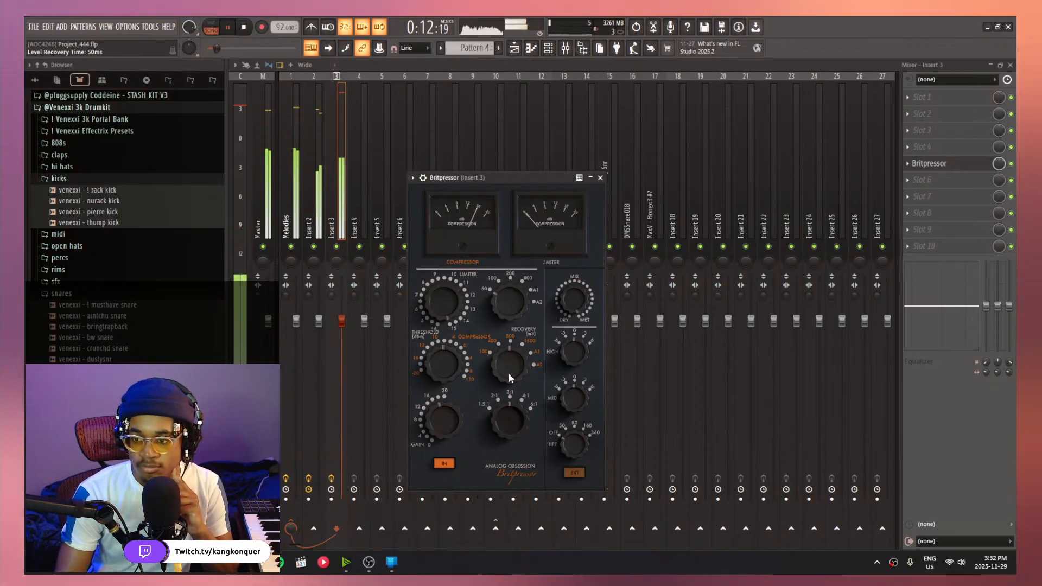
left_click_drag(452, 417, 451, 405)
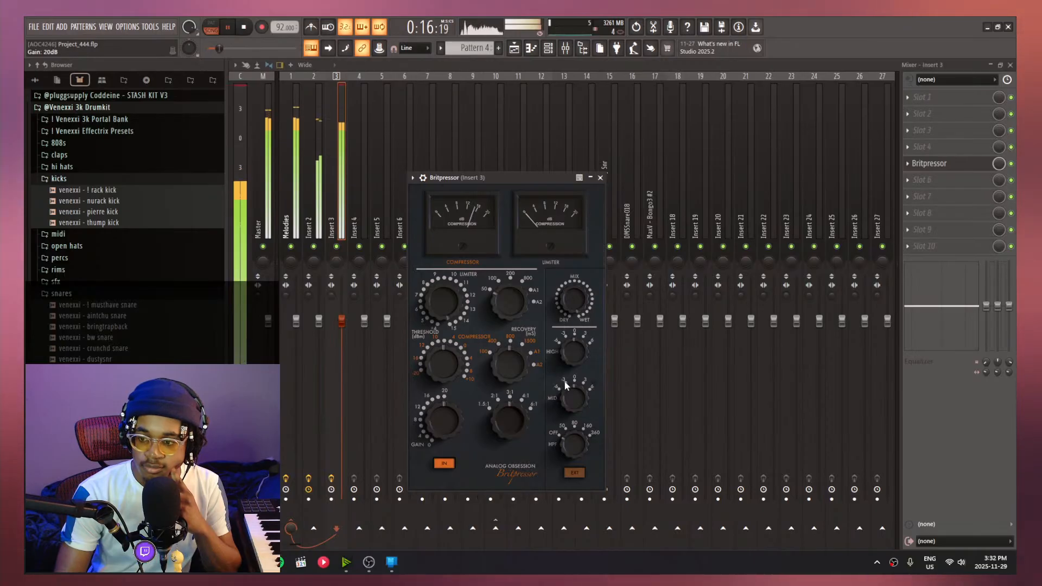
left_click_drag(571, 353, 573, 358)
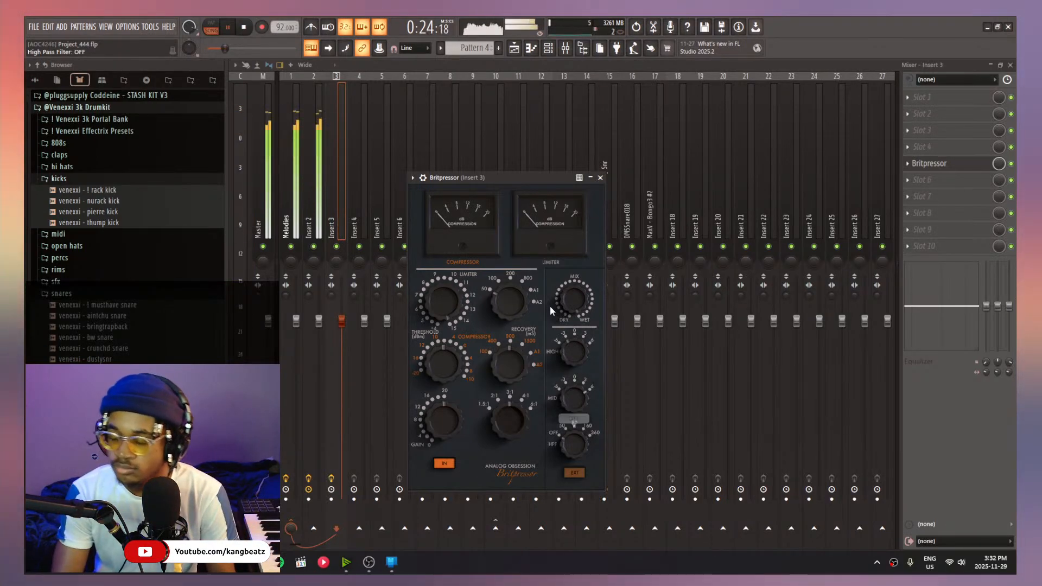
Open Clear master RMS on Insert 2, compare its low band switched off during playback, and set the low band to on
left_click(548, 49)
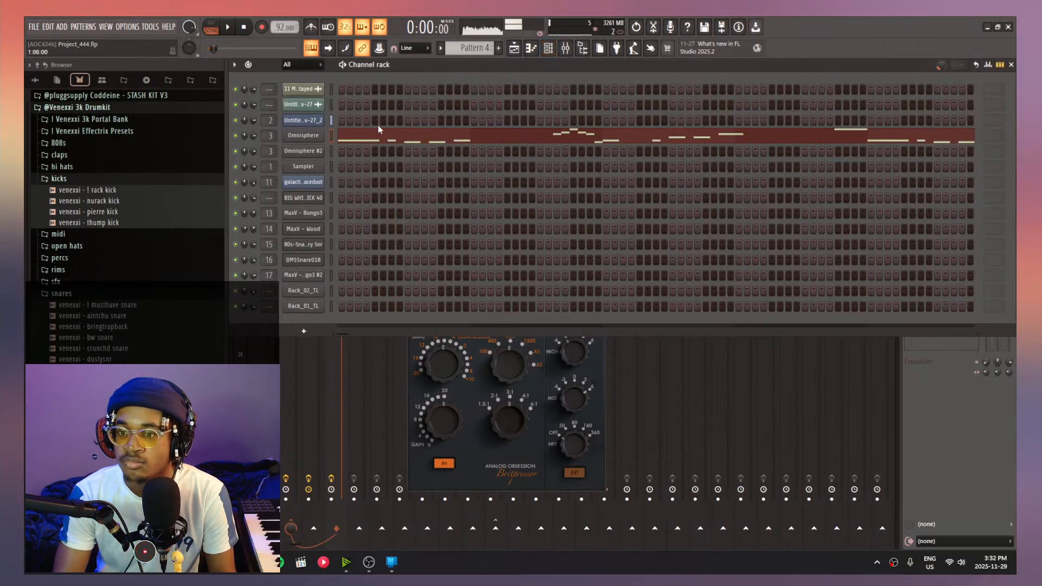
left_click(911, 426)
left_click(317, 227)
key("space")
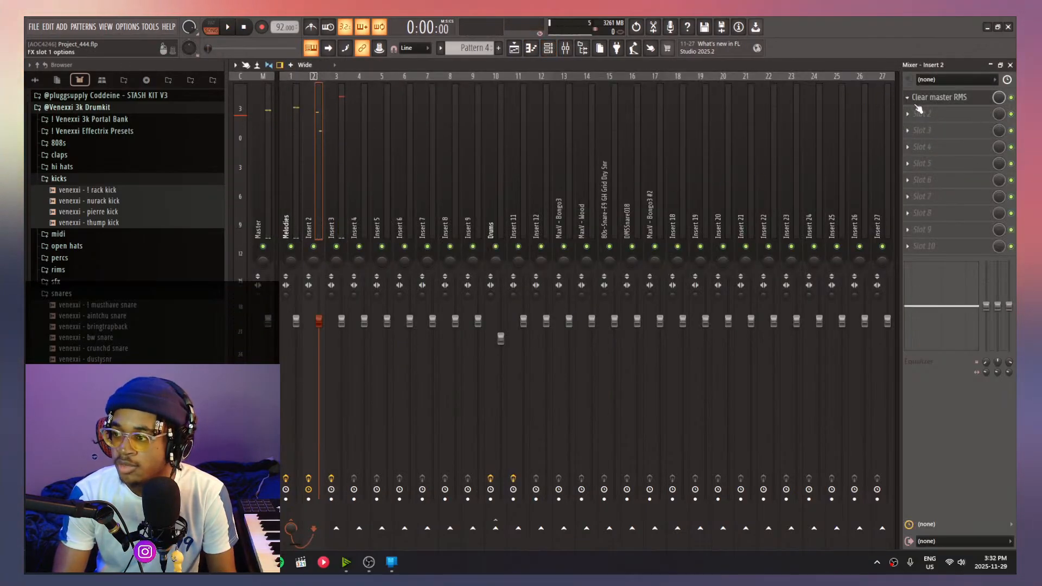
left_click(931, 98)
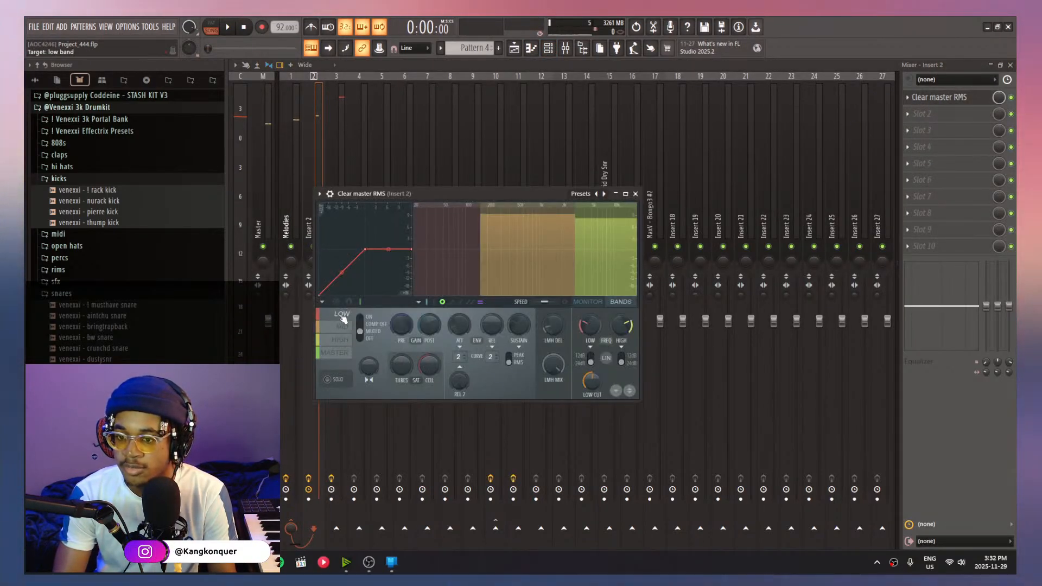
left_click(370, 339)
key("space")
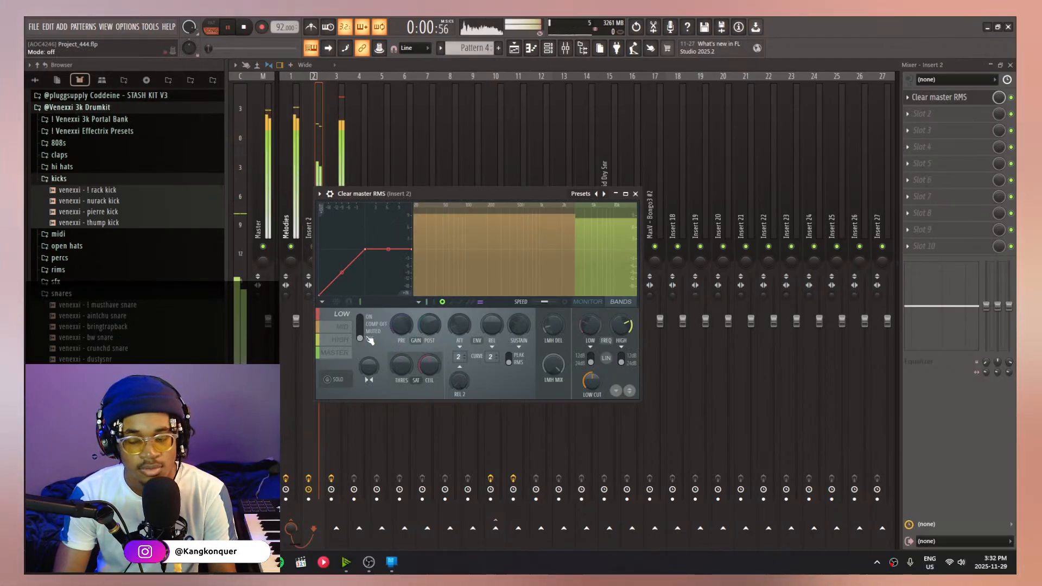
left_click(372, 318)
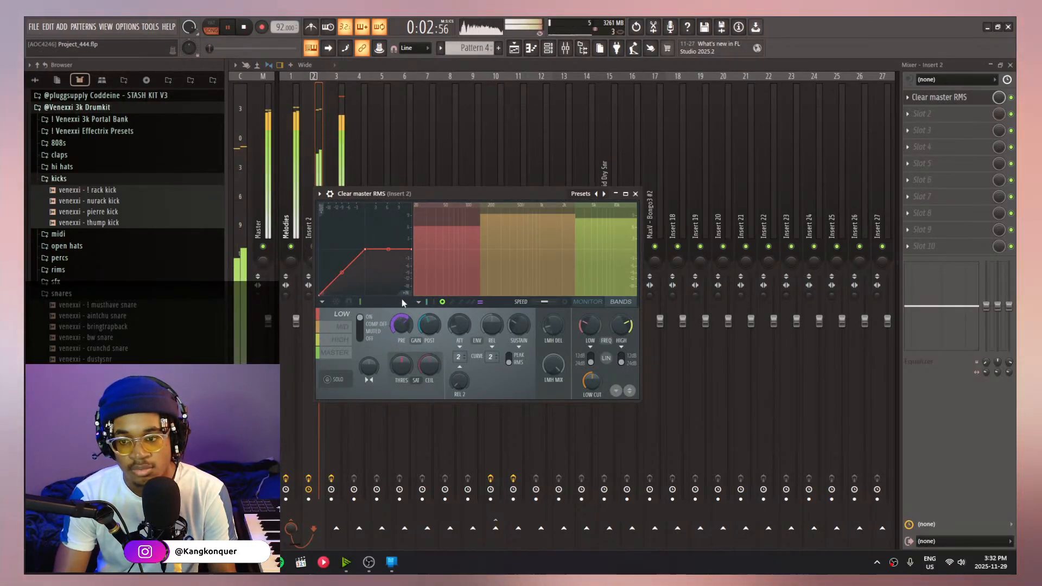
Compare the Insert 2 and Insert 3 melodies by muting each track in turn during playback
left_click_drag(379, 196, 429, 212)
left_click(340, 247)
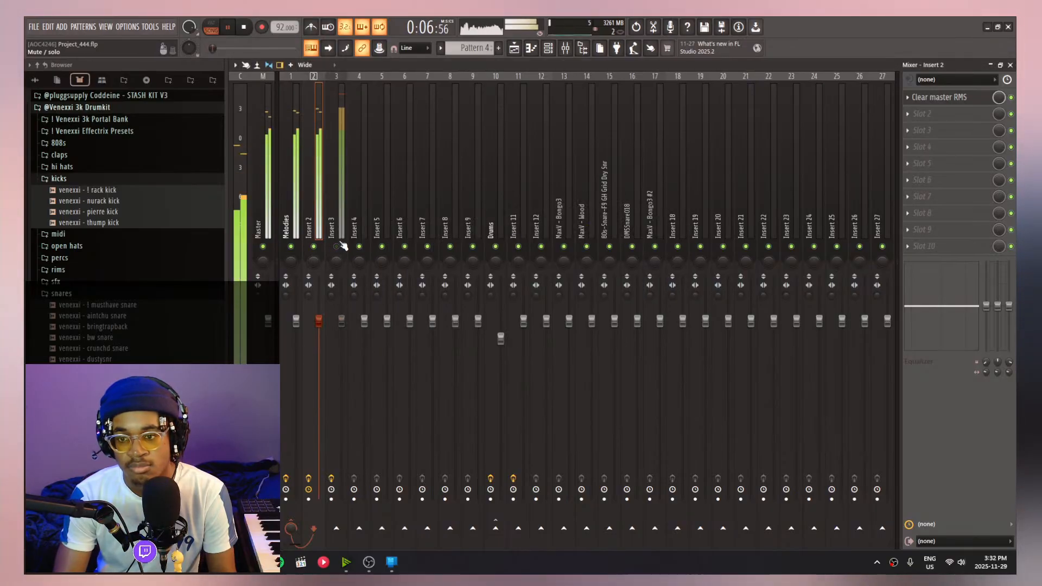
left_click(340, 246)
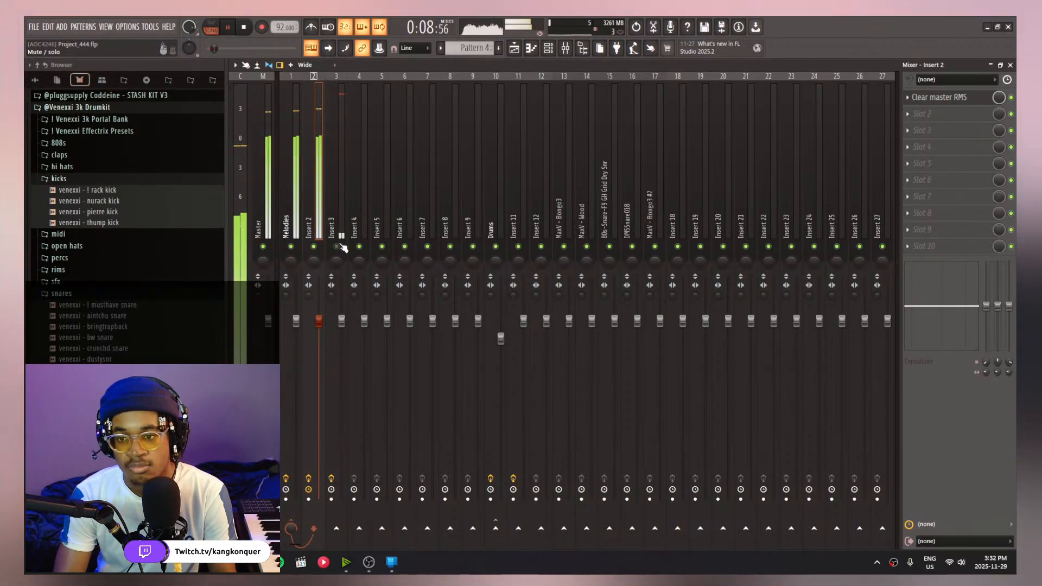
left_click(313, 246)
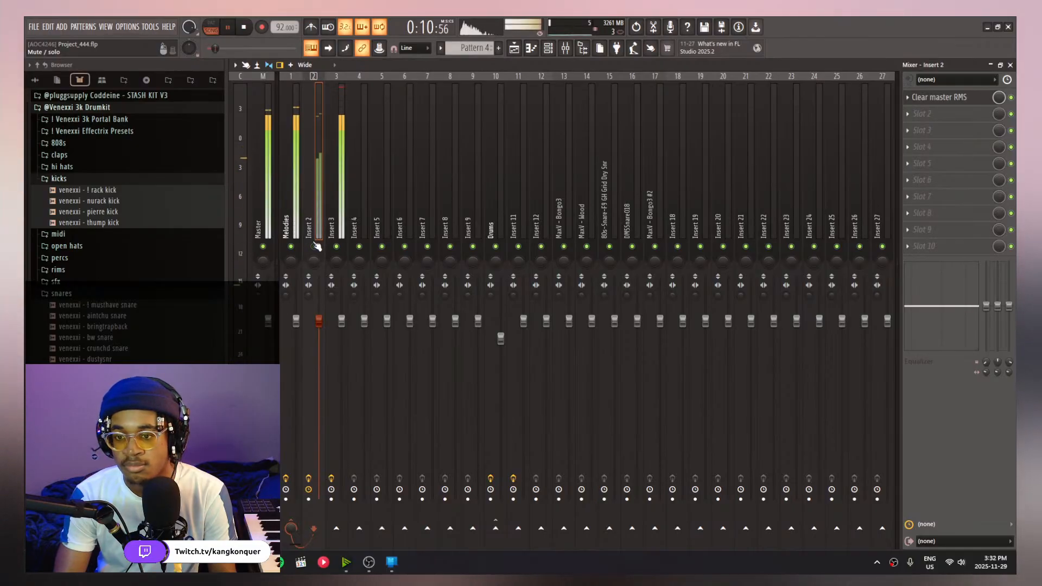
Place Fruity Soft Clipper in slot 8 of Insert 3 and set Britpressor's gain to 17 dB, with Insert 2 unmuted
left_click(345, 213)
left_click(923, 229)
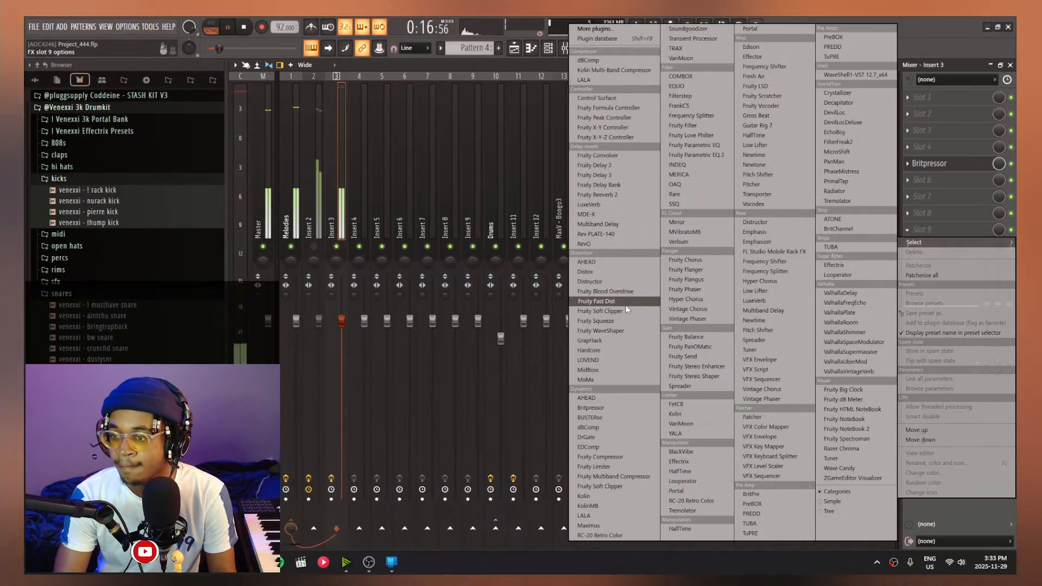
left_click_drag(625, 307, 923, 230)
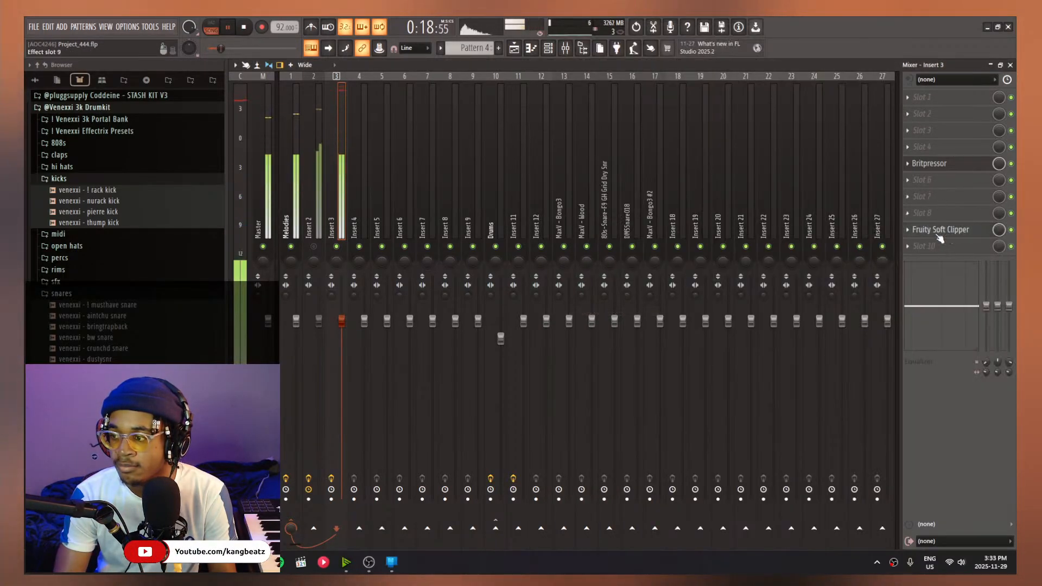
left_click(930, 162)
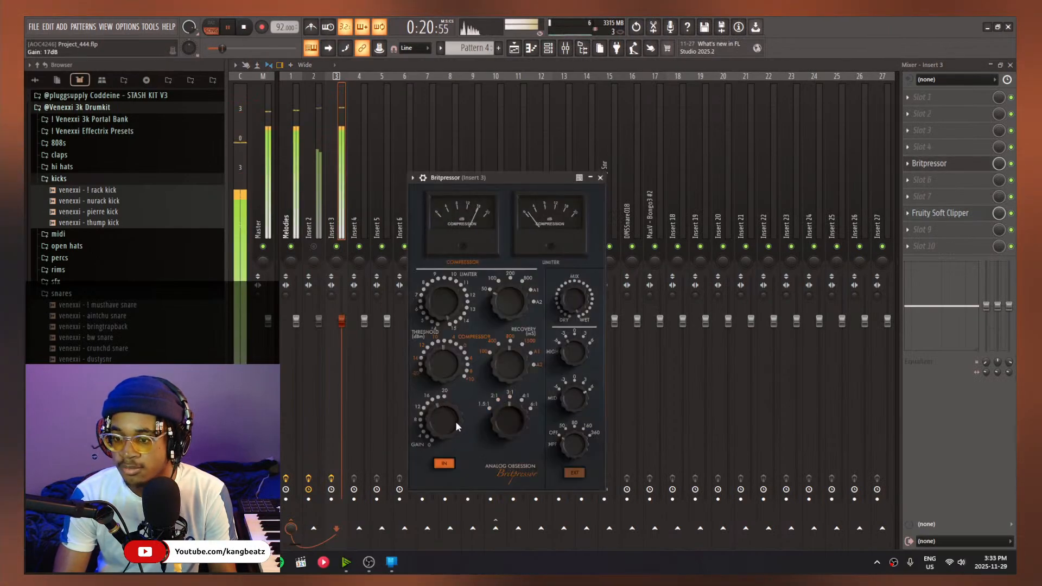
left_click(313, 246)
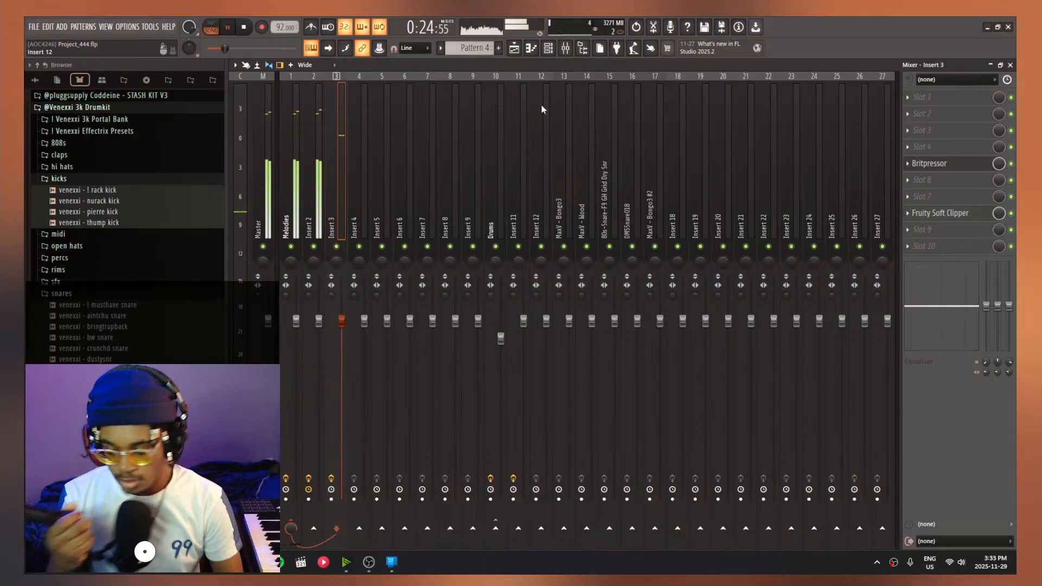
Raise the system volume to 60
key("XF86AudioRaiseVolume")
key("XF86AudioRaiseVolume")
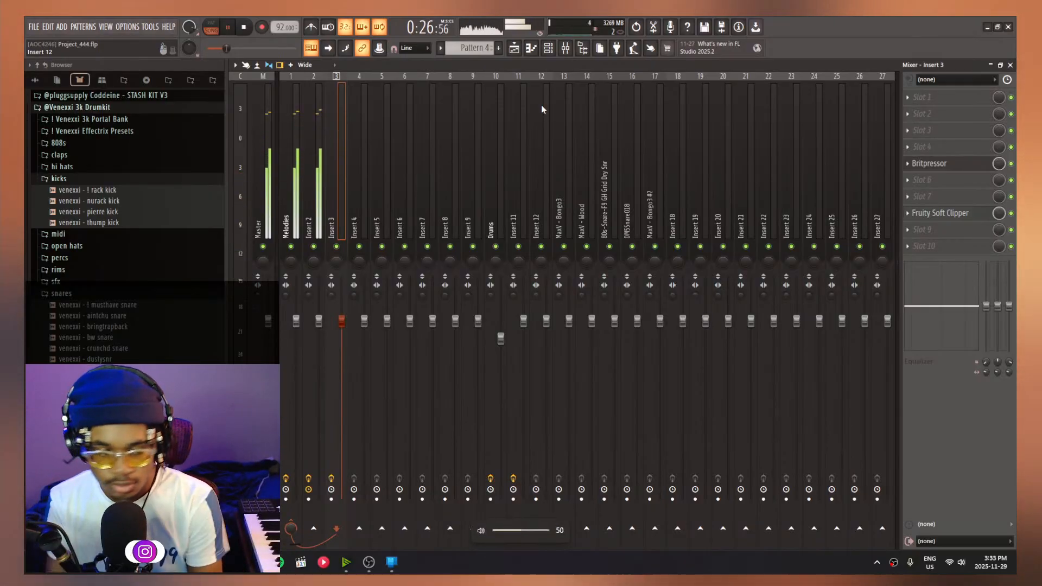
key("XF86AudioRaiseVolume")
key("XF86AudioRaiseVolume")
key("XF86AudioRaiseVolume")
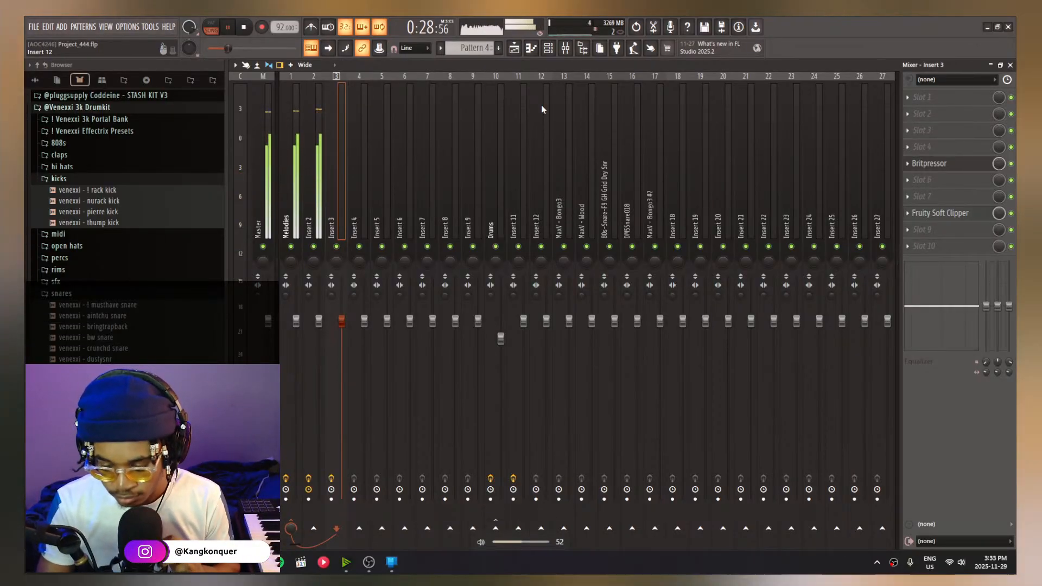
key("XF86AudioRaiseVolume")
key("XF86AudioRaiseVolume")
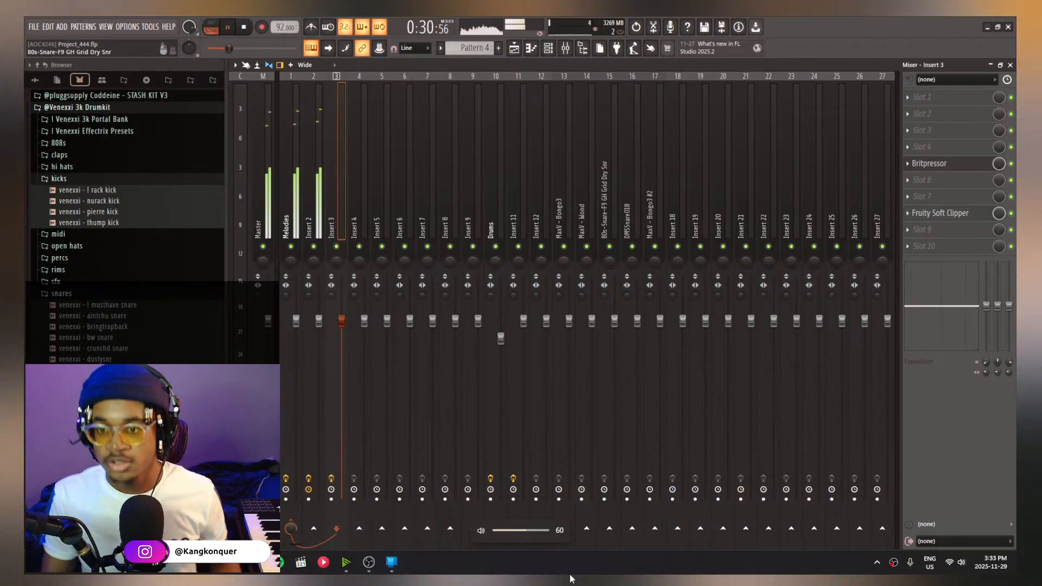
Open the Omnisphere notes of the Pattern 4 clip on playlist Track 4 and bring the whole melody into view
key("F5")
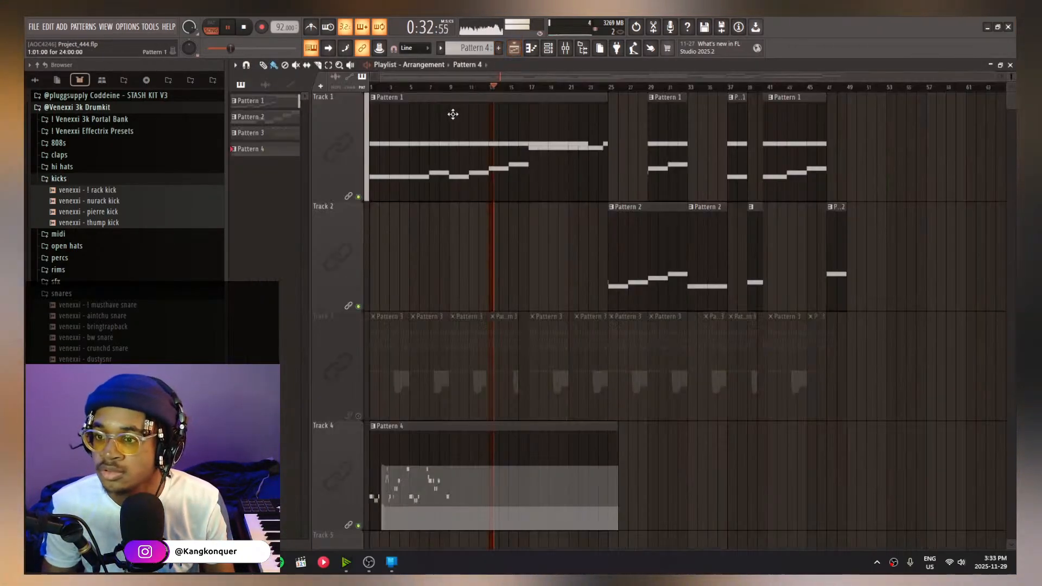
left_click(438, 87)
double_click(428, 456)
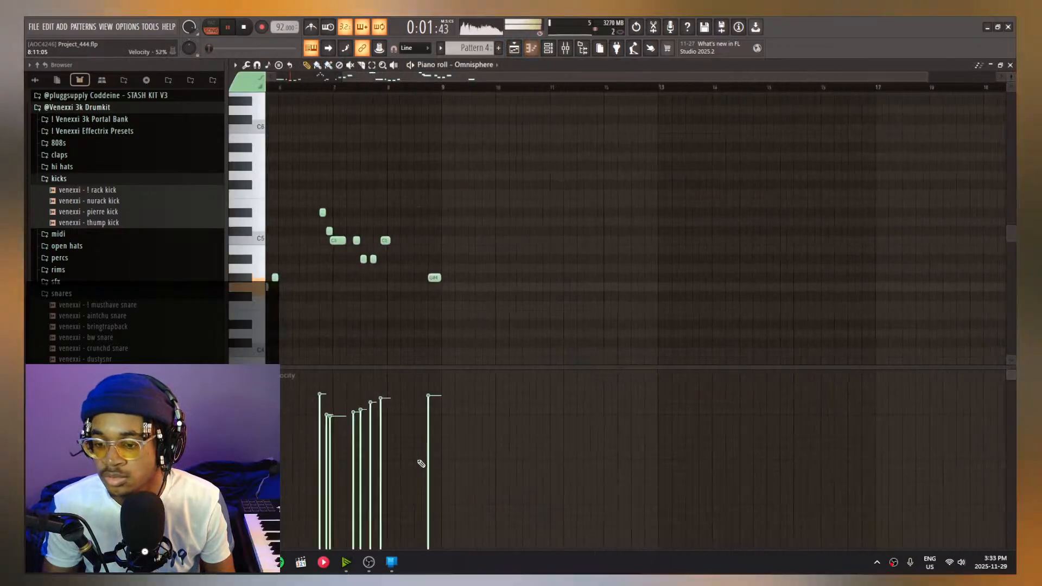
key("space")
scroll(409, 320, "down", 6)
scroll(419, 298, "up", 5)
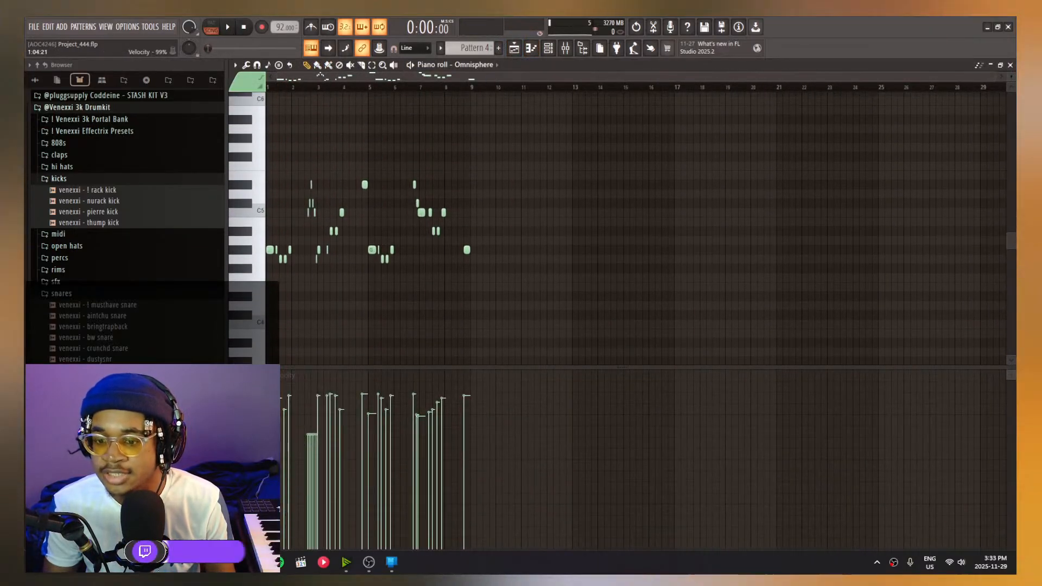
Clear the pattern's automation events for the low band frequency of Clear master RMS on Insert 2
left_click(287, 376)
left_click(389, 434)
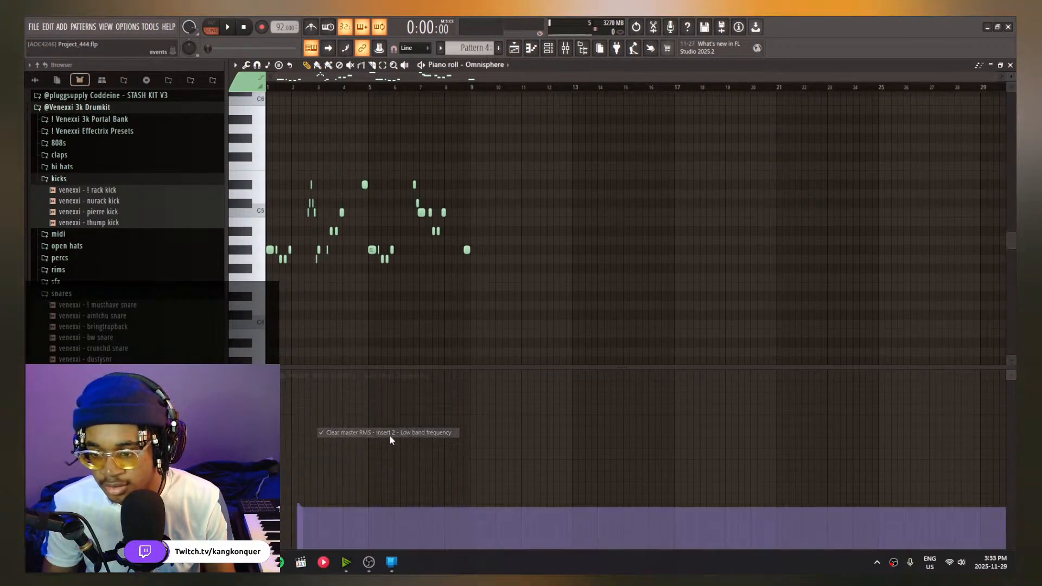
left_click_drag(292, 510, 299, 578)
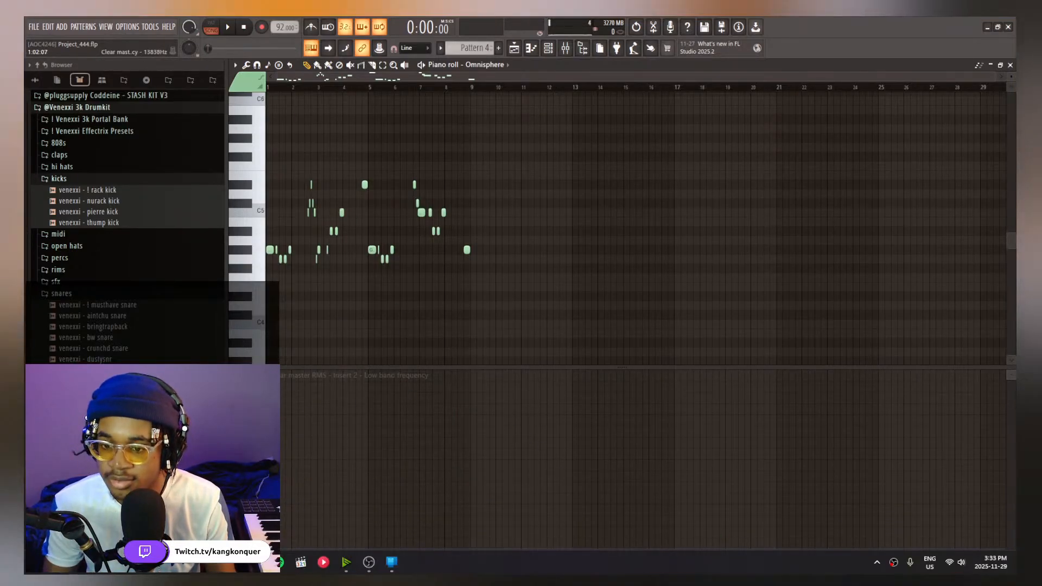
key("ctrl+z")
key("ctrl+z")
left_click(304, 375)
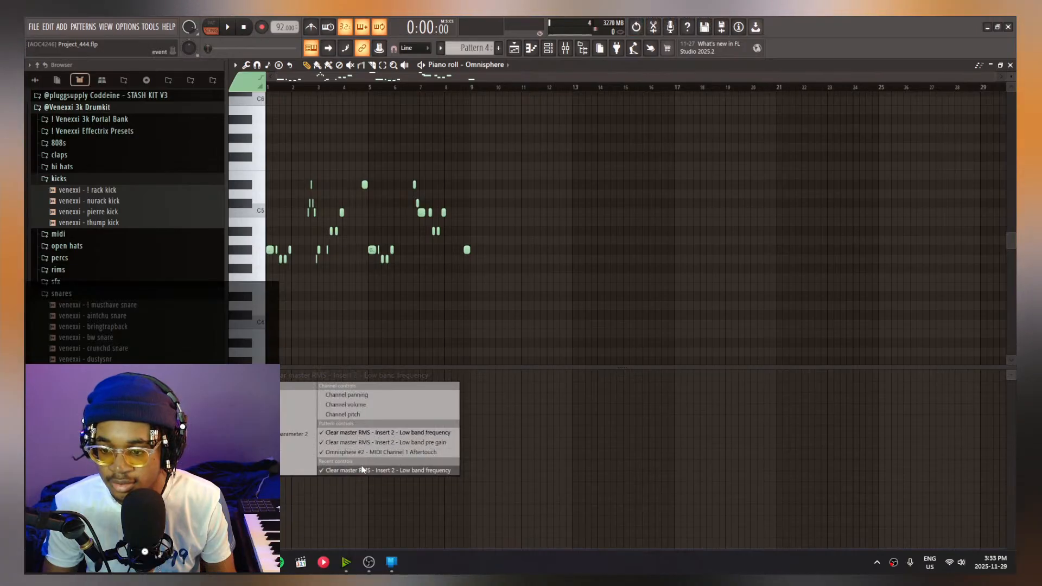
left_click(332, 470)
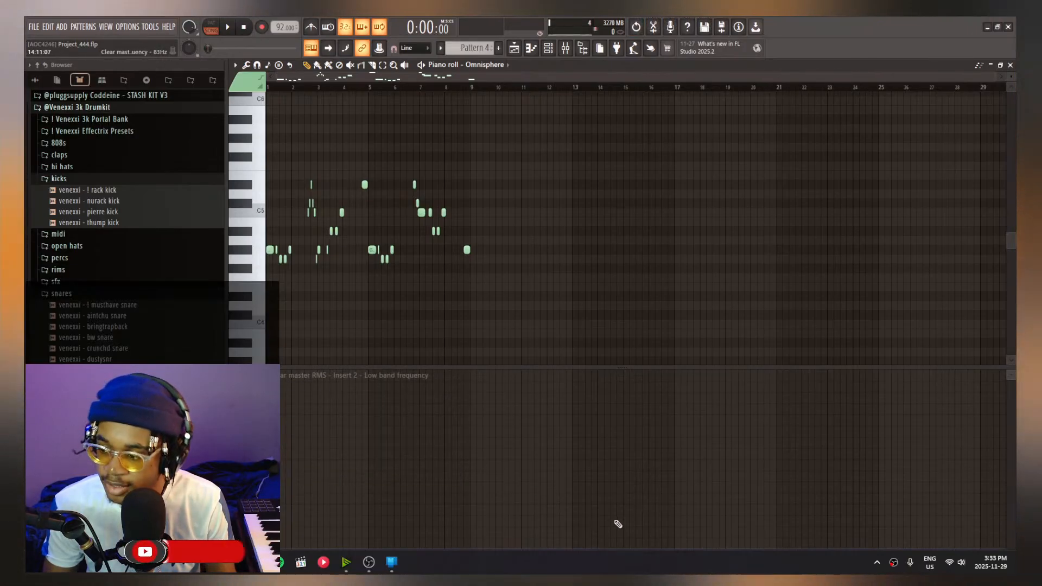
mouse_move(618, 534)
left_mouse_down()
mouse_move(374, 578)
mouse_move(1019, 575)
left_mouse_up()
Clear the Clear master RMS low band pre gain events from the pattern and exclude automation from the recording filter
left_click(247, 381)
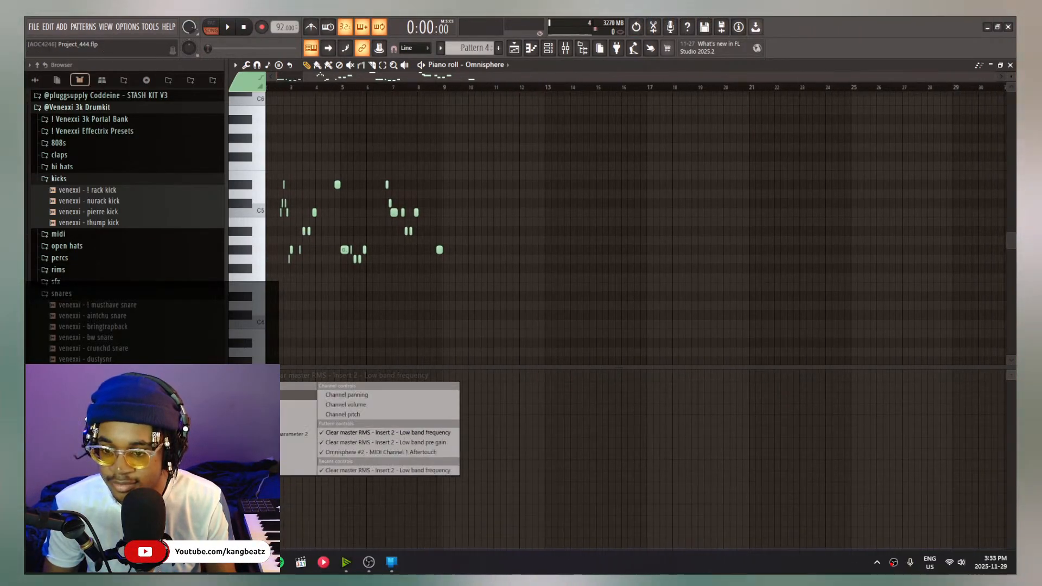
left_click(373, 443)
left_click_drag(321, 465, 253, 578)
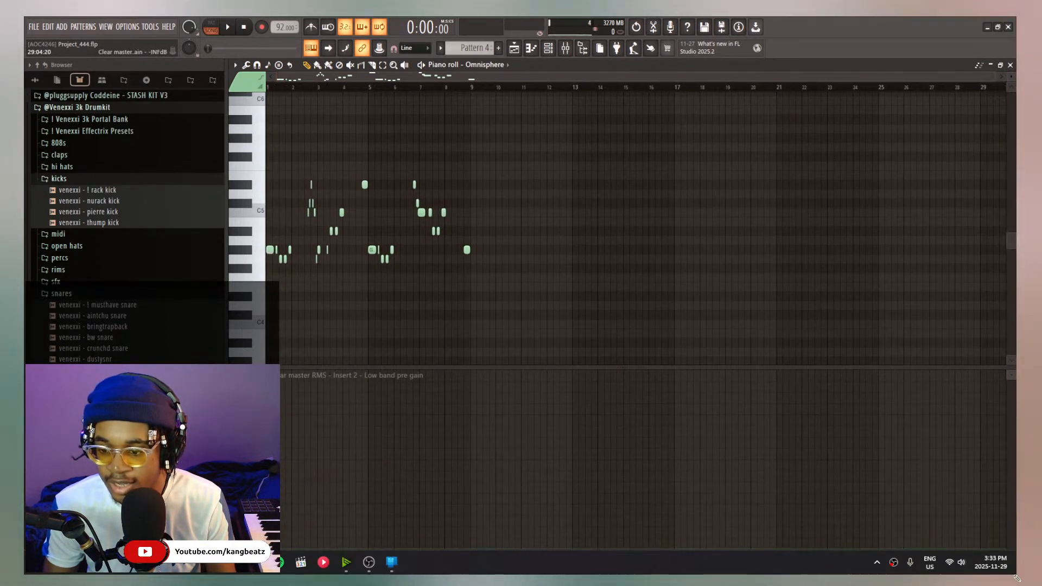
right_click(261, 27)
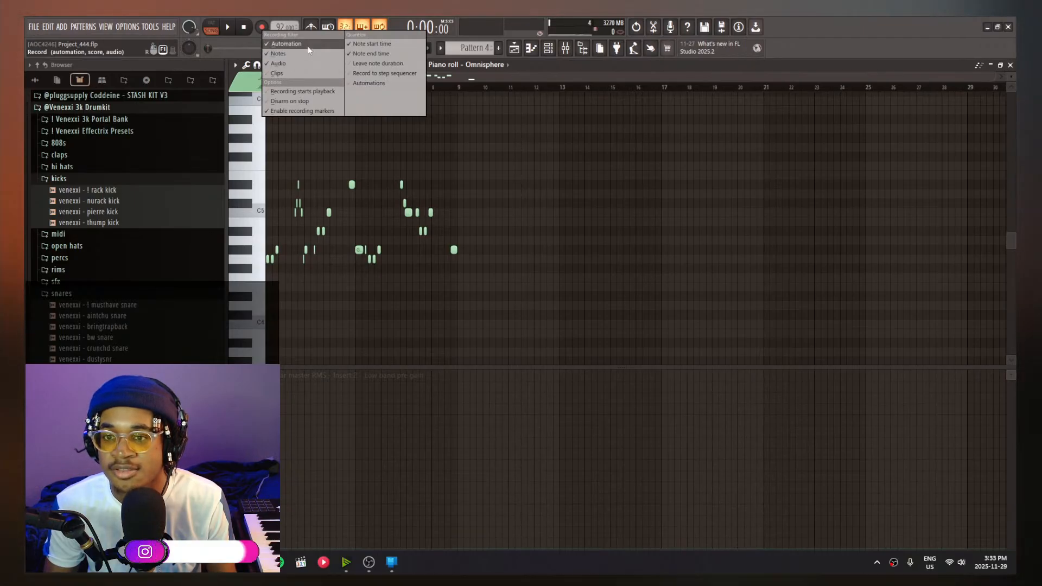
left_click(308, 47)
Check the low band frequency and Omnisphere #2 aftertouch event lanes, and play the start of the melody
left_click(247, 376)
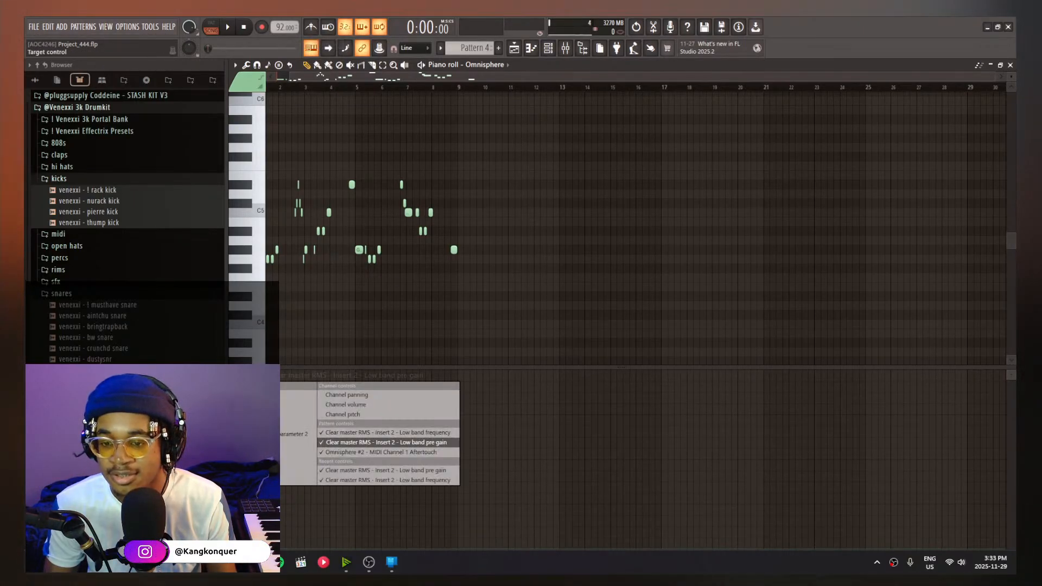
left_click(376, 433)
left_click(248, 376)
left_click(377, 453)
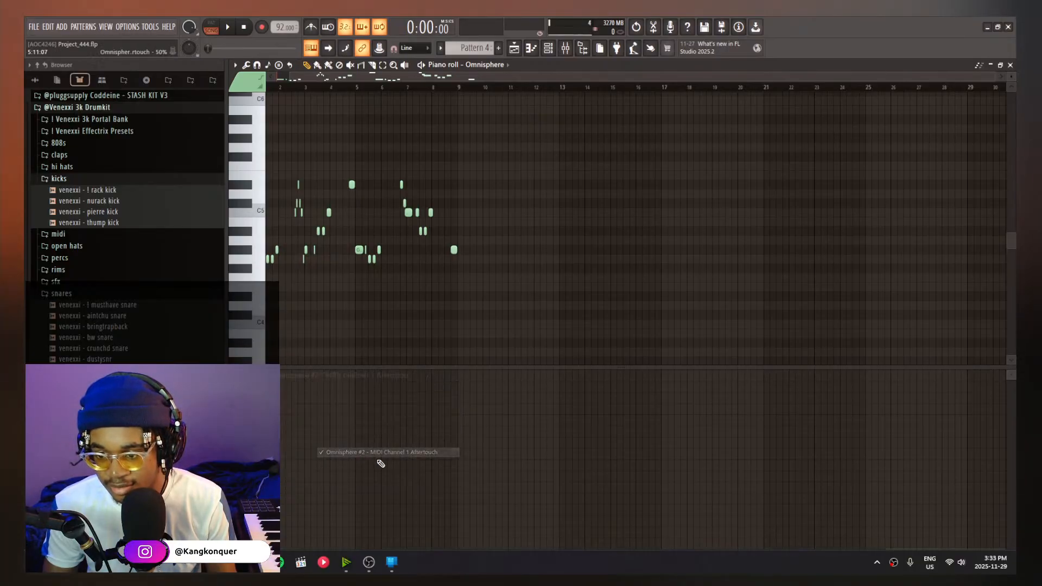
scroll(471, 461, "down", 2)
scroll(517, 183, "up", 4)
key("space")
right_click(507, 190)
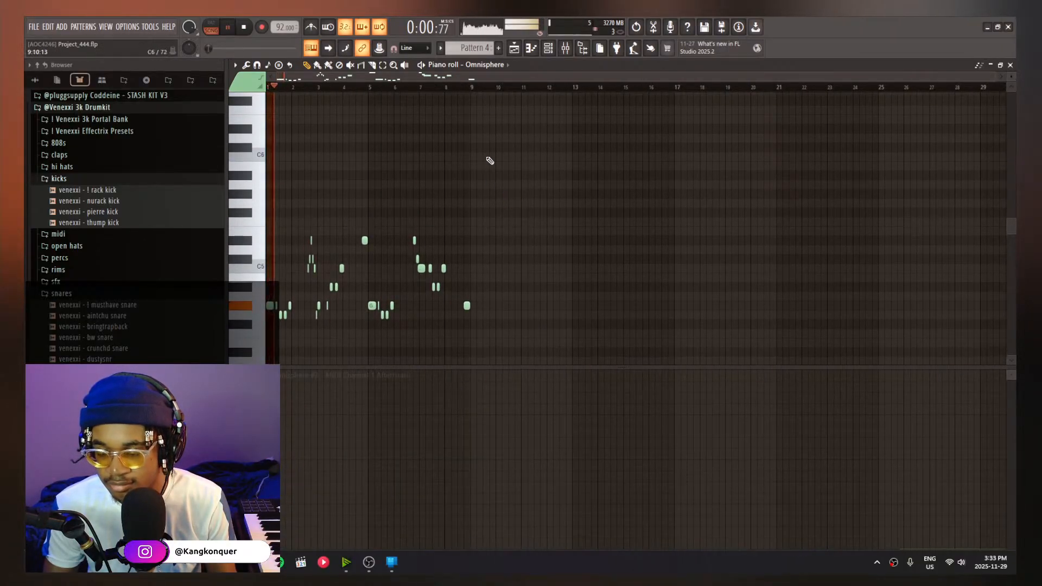
key("space")
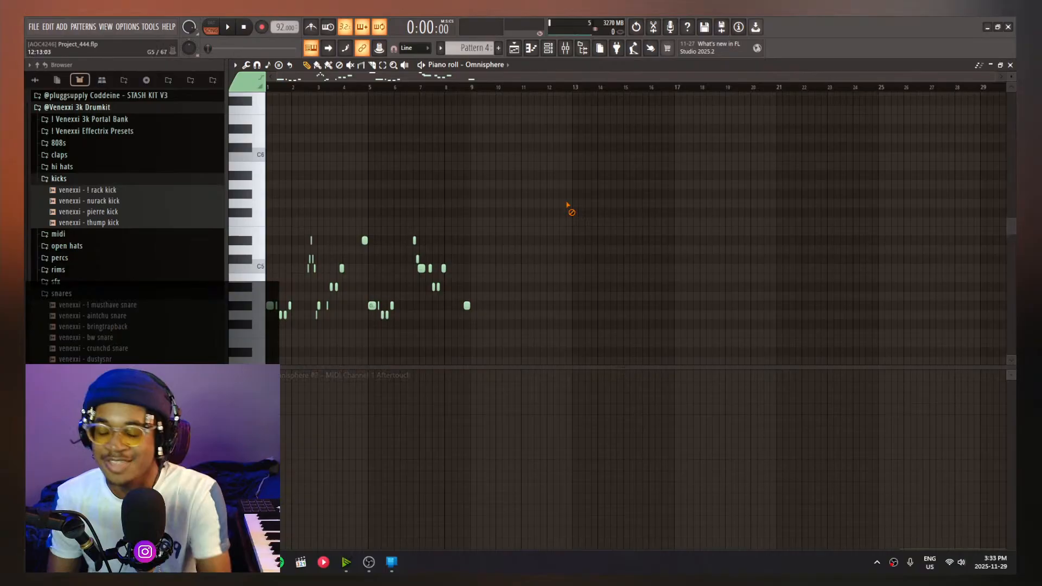
Reopen the Omnisphere melody from the channel rack and play it back while following its notes through bar 9
left_click(556, 48)
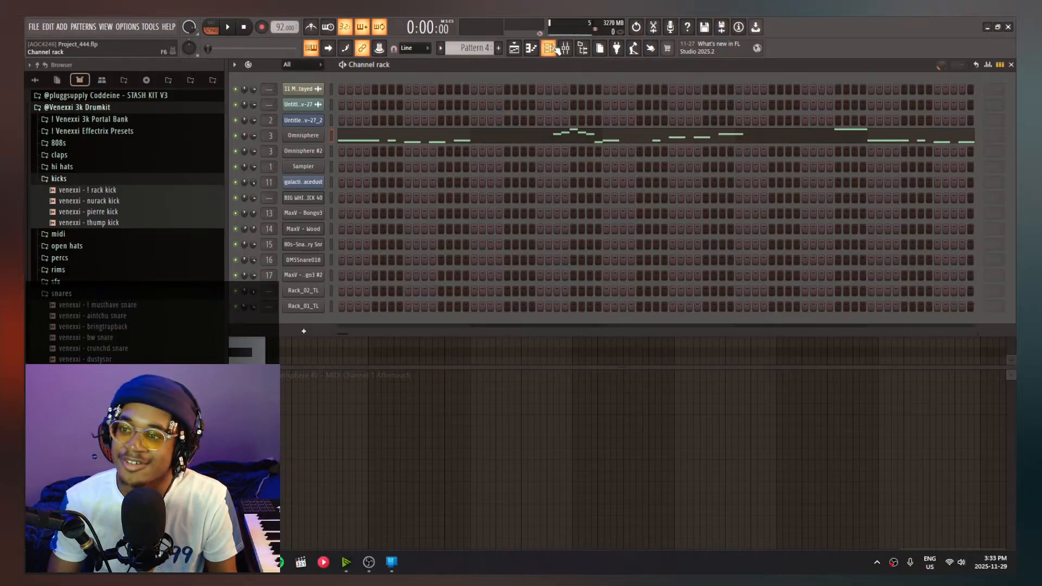
left_click(394, 133)
key("space")
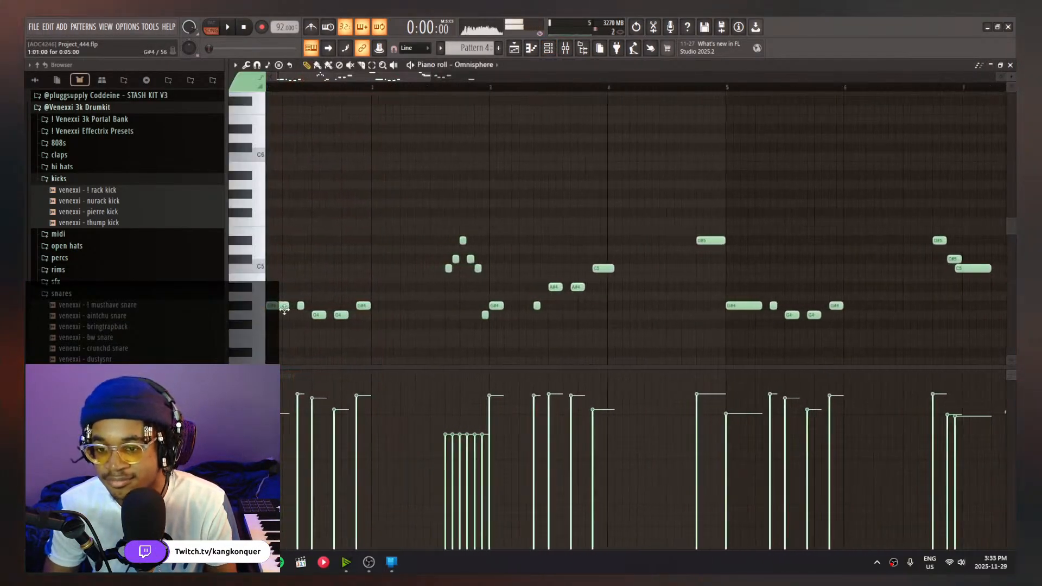
key("space")
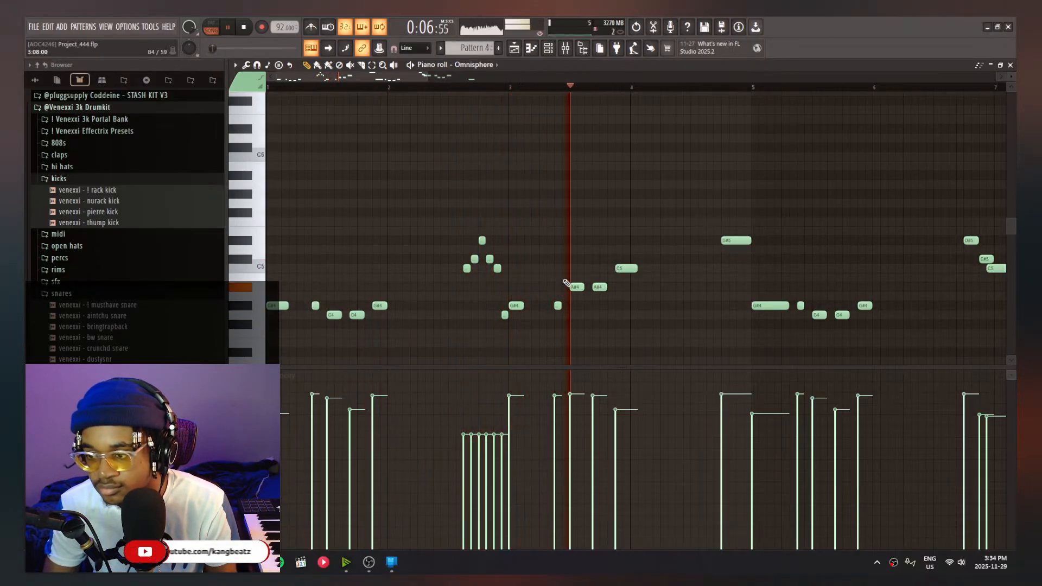
scroll(567, 300, "down", 3)
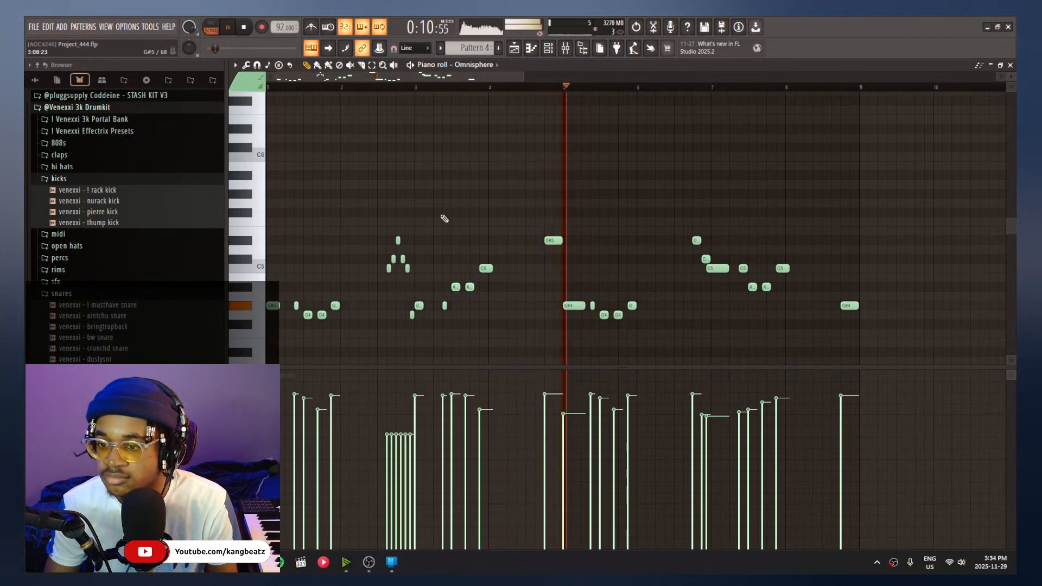
Move the last short note of the fast run just before bar 3 to G#4 and play the result
scroll(390, 93, "up", 4)
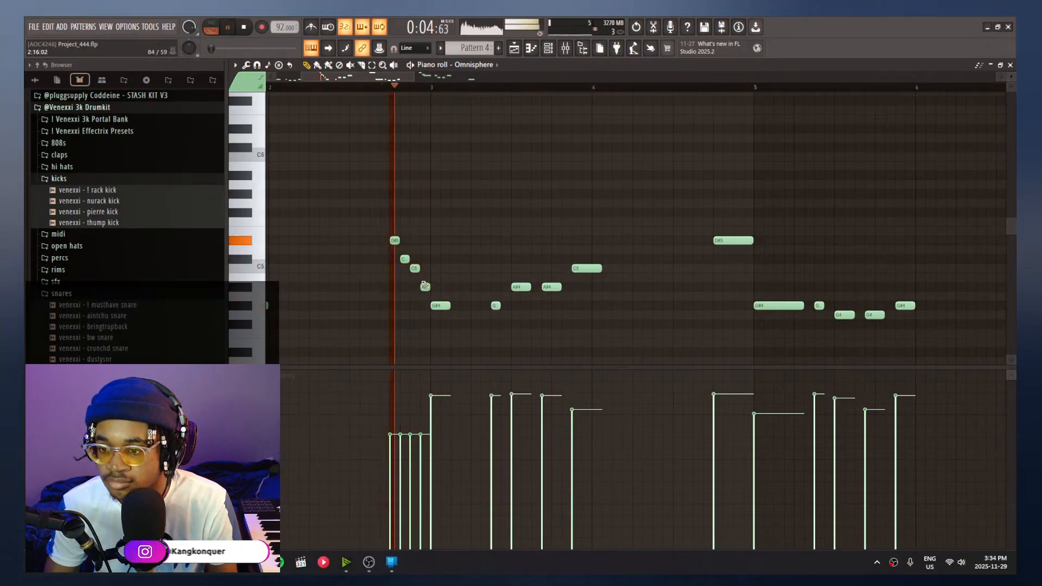
left_click_drag(422, 302, 420, 309)
key("space")
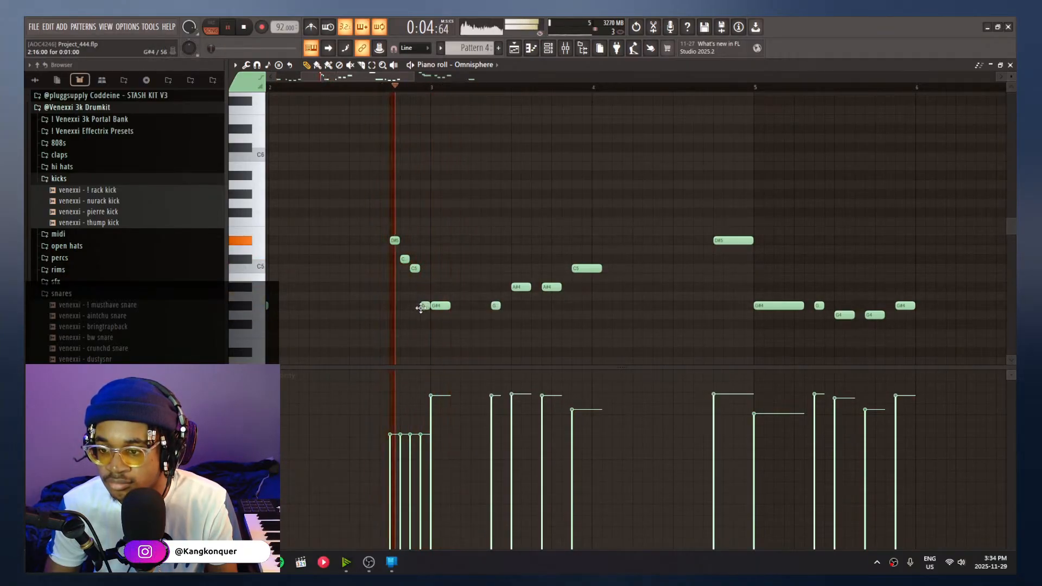
Raise the velocity of the four short notes in the fast run just before bar 3
scroll(423, 305, "up", 3)
key("space")
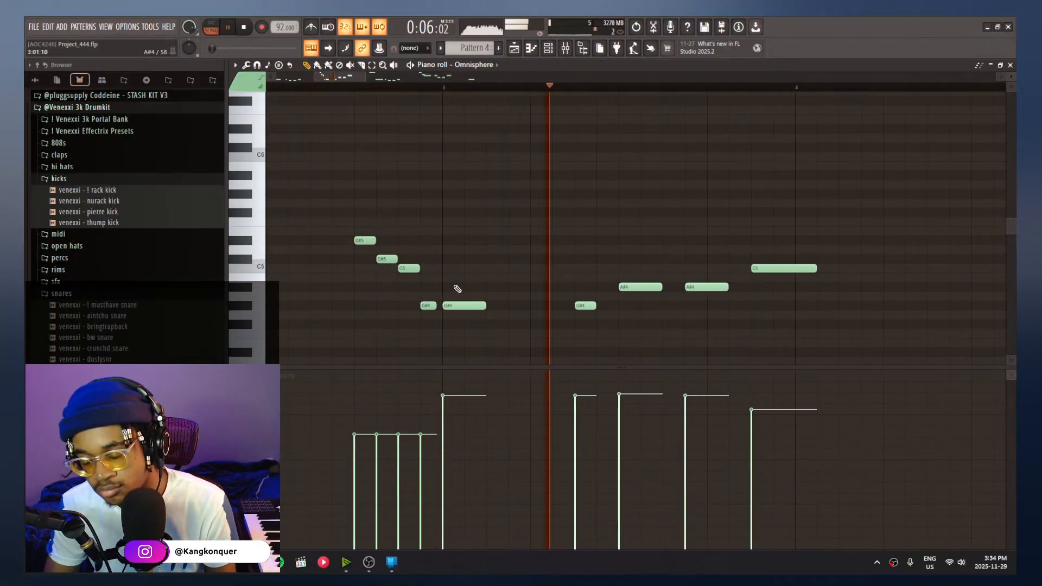
left_click_drag(445, 323, 360, 244)
scroll(360, 245, "up", 1)
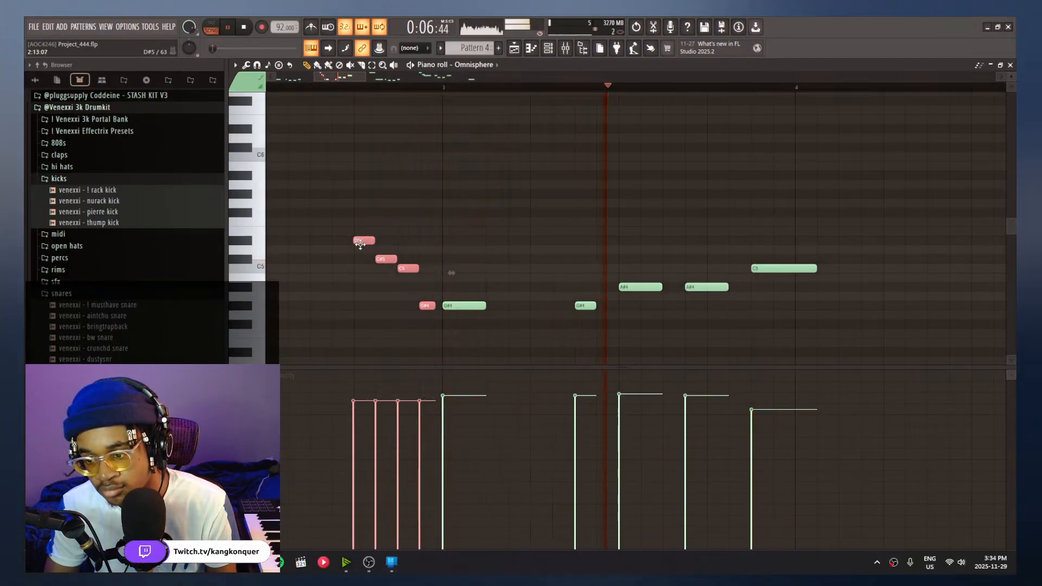
scroll(361, 244, "down", 1)
scroll(360, 244, "down", 3)
left_click(455, 195, "ctrl")
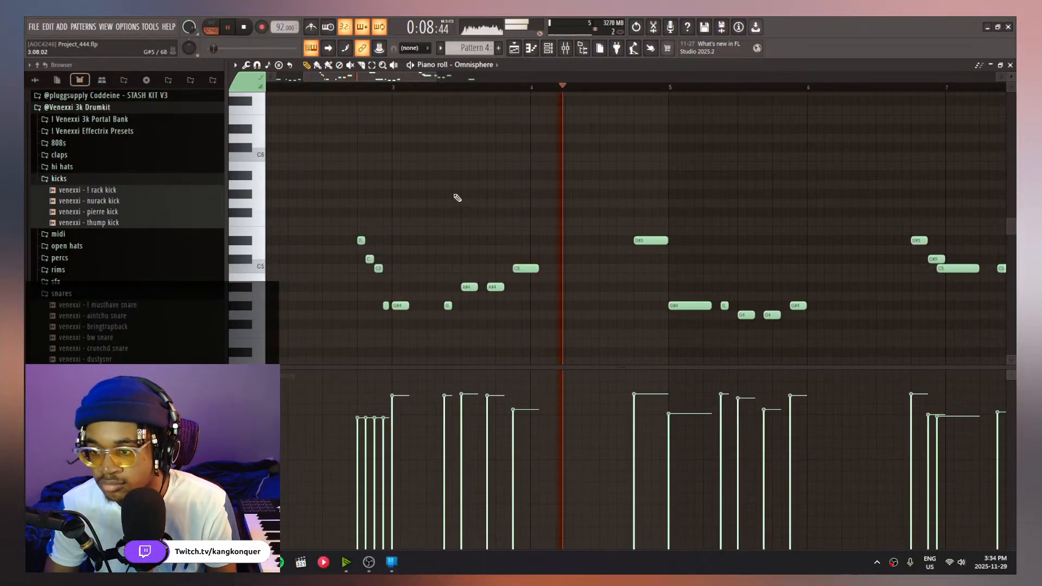
Transpose the whole melody down one octave and move the long C4 note to start on bar 7
key("ctrl+Down")
scroll(890, 247, "down", 3)
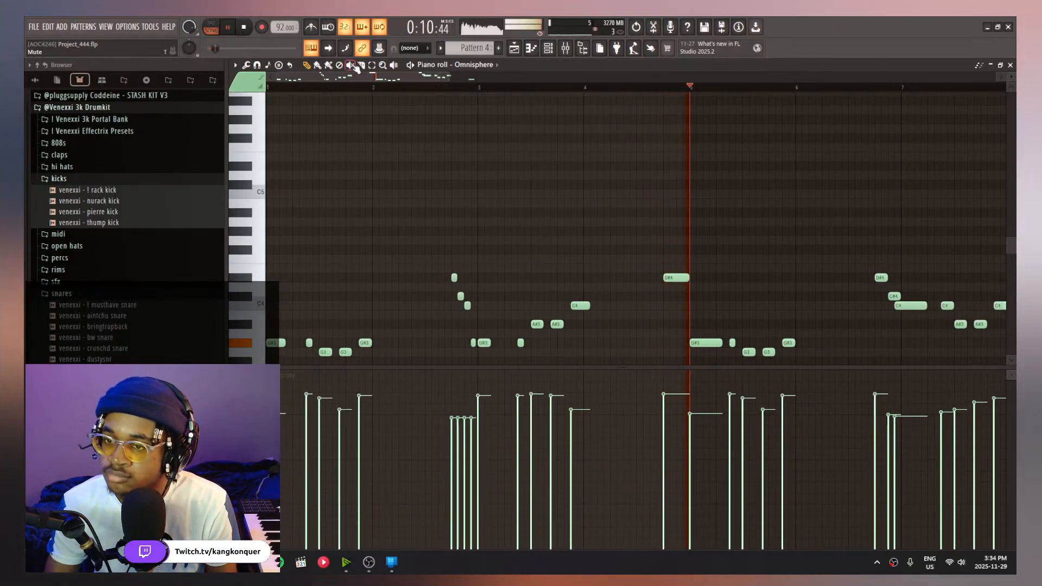
scroll(610, 223, "down", 2)
scroll(656, 179, "down", 1)
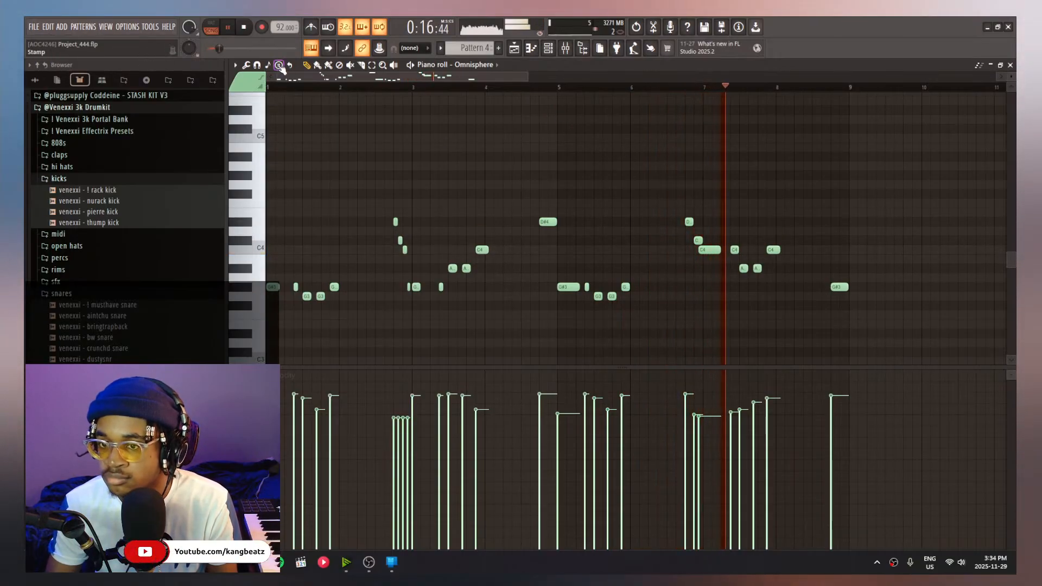
left_click_drag(707, 246, 712, 246)
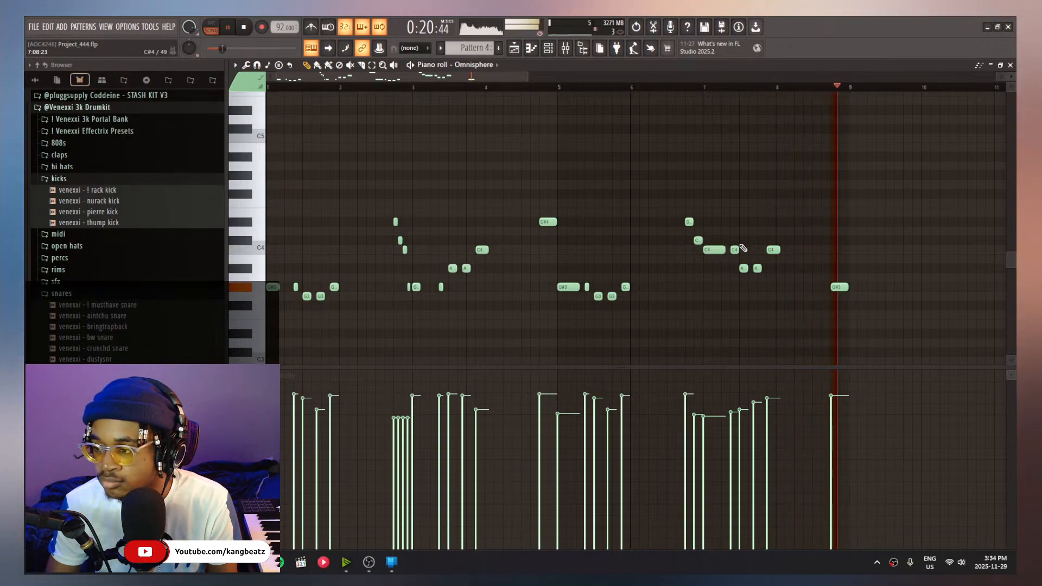
key("space")
Slice the Pattern 4 playlist clip at bars 3 and 5, then unmute Track 3 and replay from the start
left_click(514, 48)
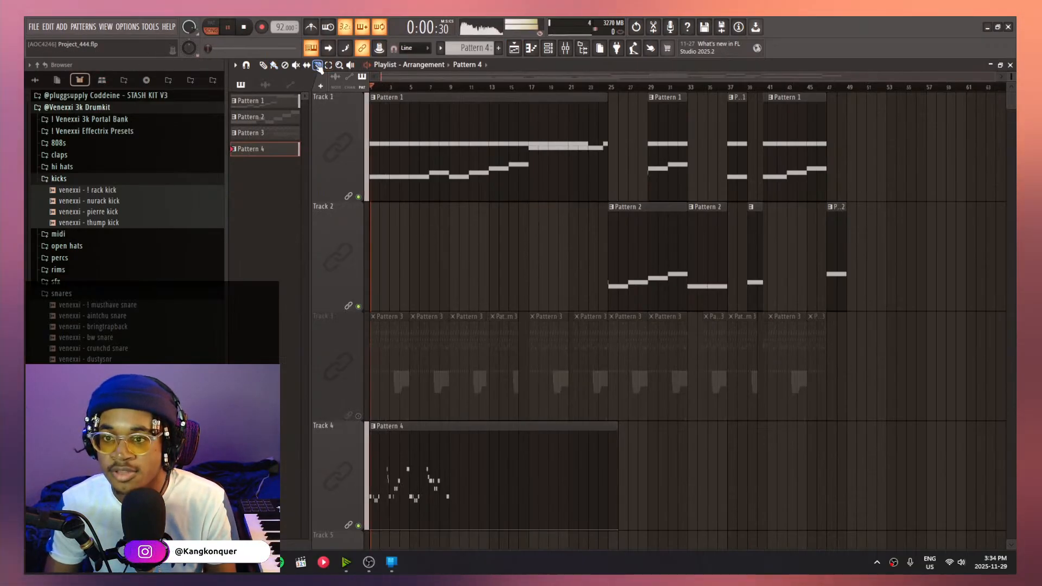
left_click(398, 480)
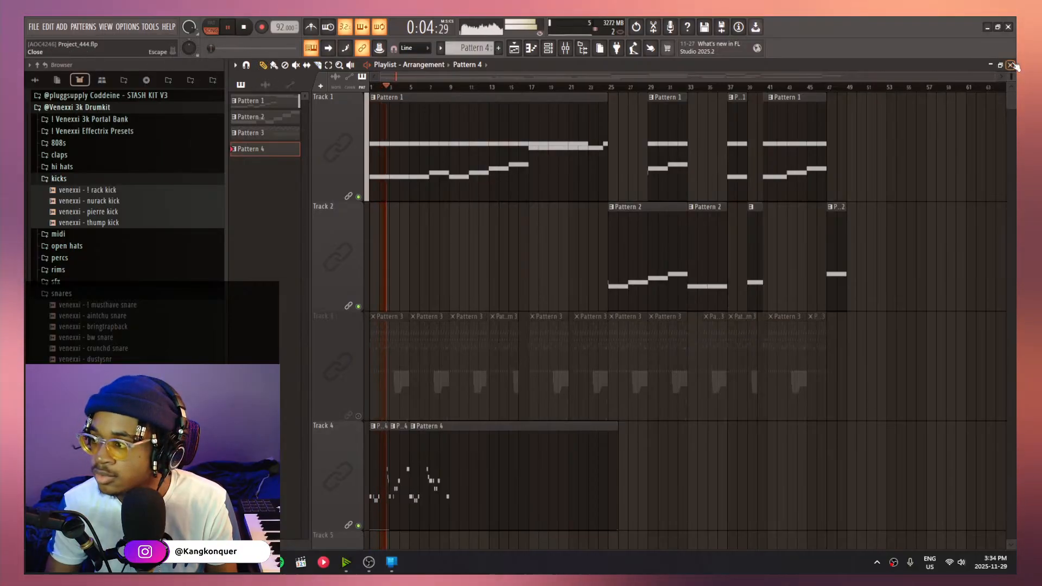
left_click_drag(1013, 76, 1012, 91)
left_click(359, 175)
key("space")
key("space")
Shift the Pattern 4 clips after the opening one to about bar 10 and duplicate the opening two-bar clip at bar 3
left_click_drag(509, 236, 382, 194)
key("ctrl+b")
left_click(444, 227, "ctrl")
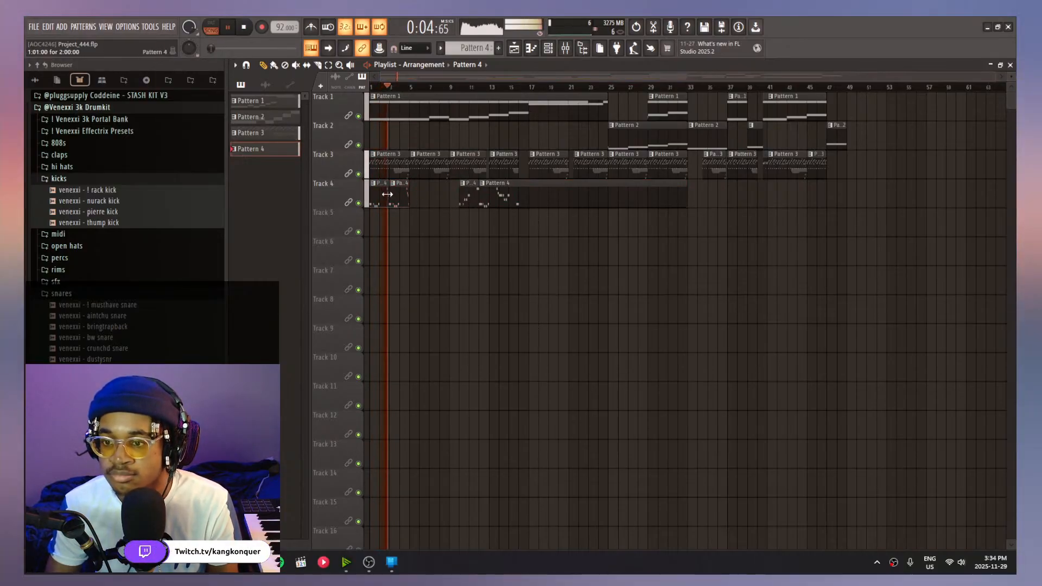
Cut the fast run off the end of the opening Pattern 4 clip and add another two-bar copy at bar 5
scroll(381, 205, "up", 5)
left_click(318, 65)
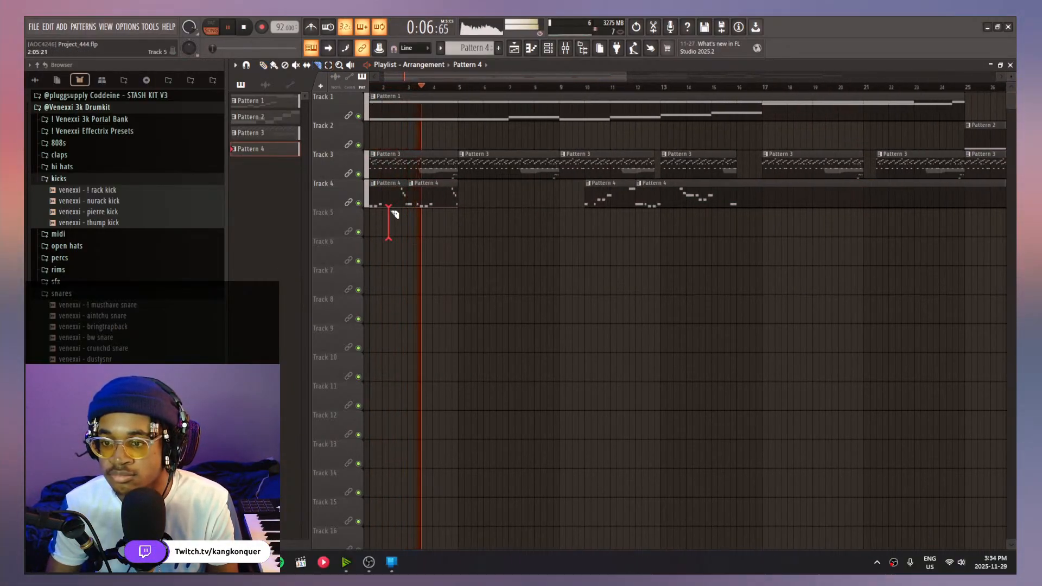
scroll(434, 220, "down", 4)
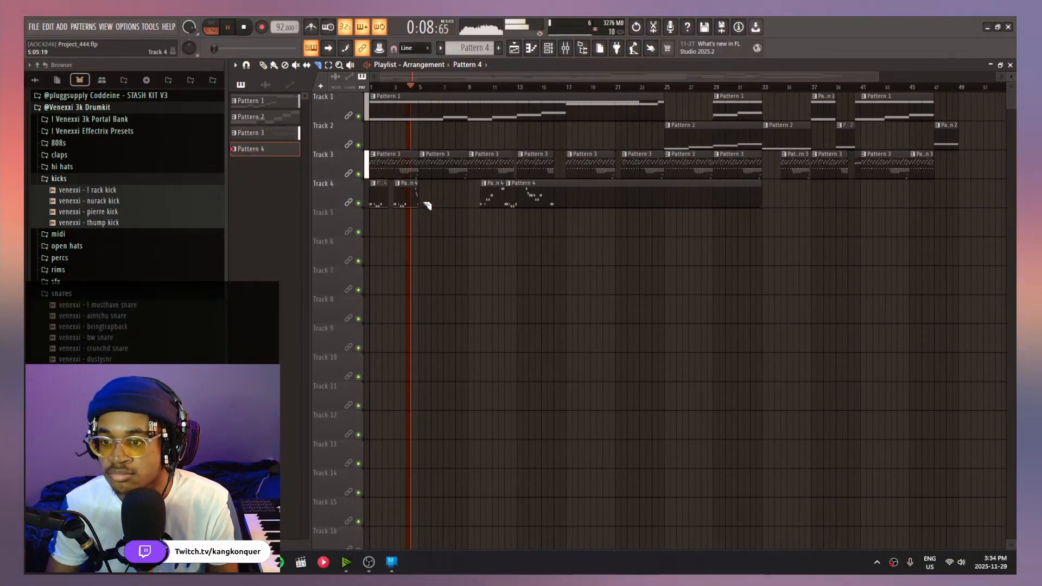
left_click(427, 205)
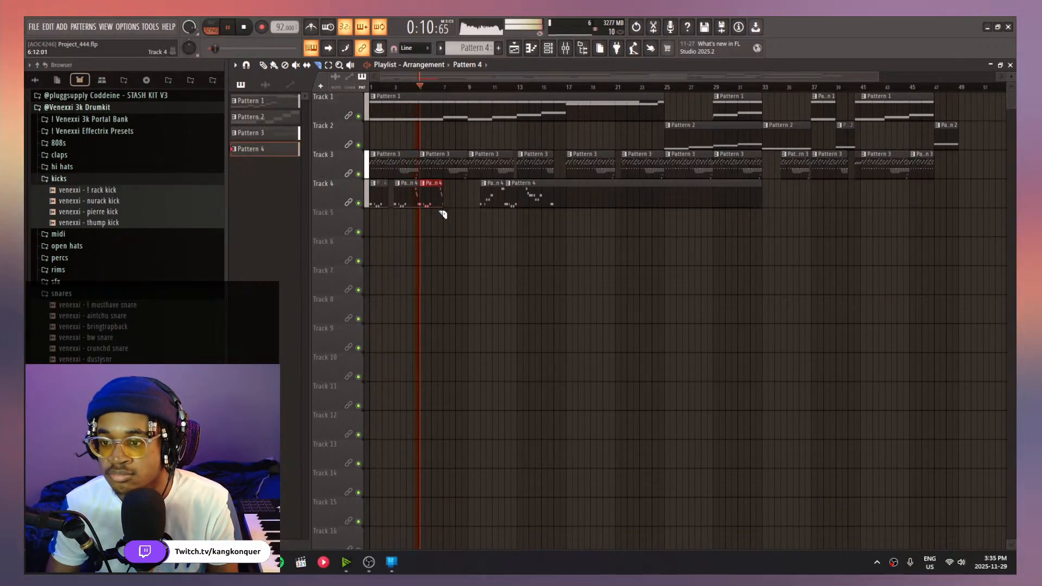
Move the remaining two Pattern 4 clips on Track 4 to bars 7 and 9 and shorten the clip at bar 3
scroll(442, 213, "up", 3)
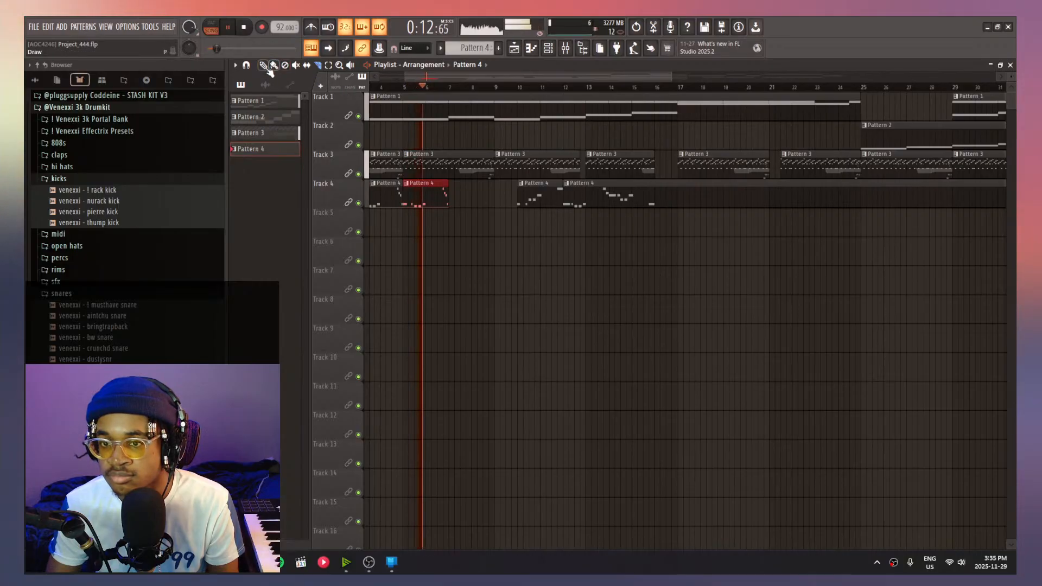
left_click_drag(535, 196, 471, 195)
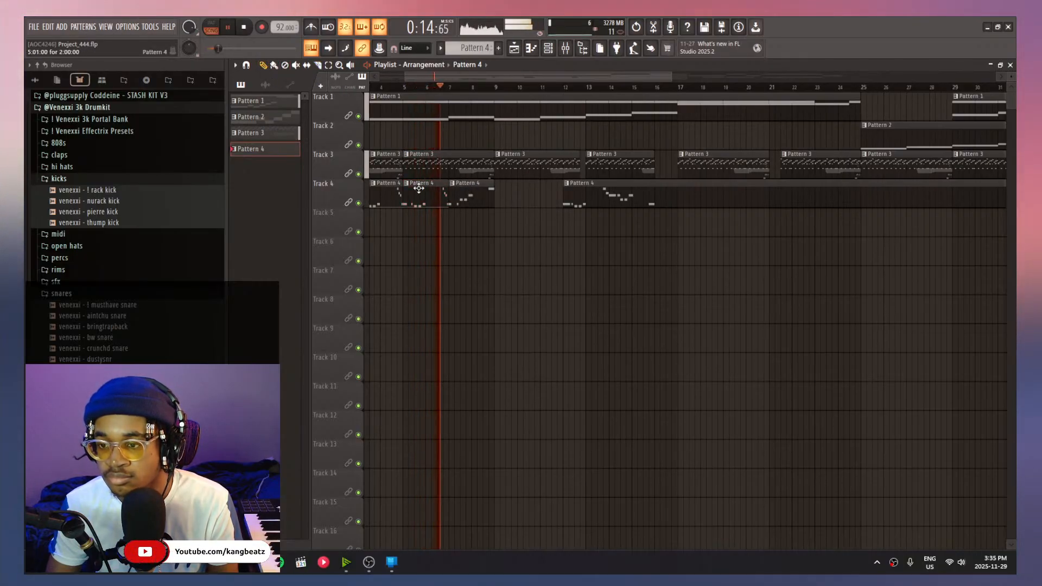
left_click_drag(401, 195, 390, 196)
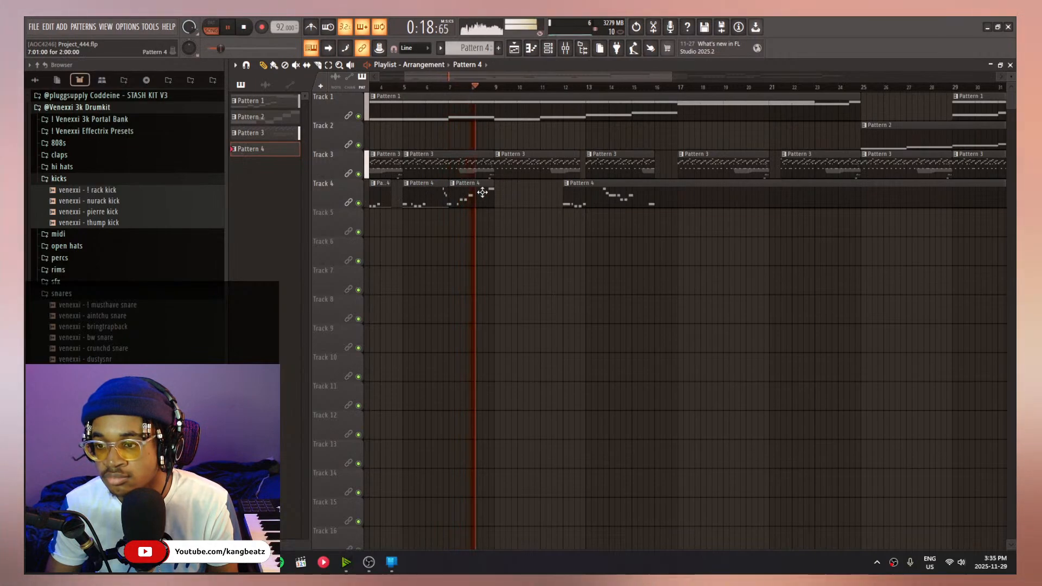
left_click_drag(583, 199, 514, 199)
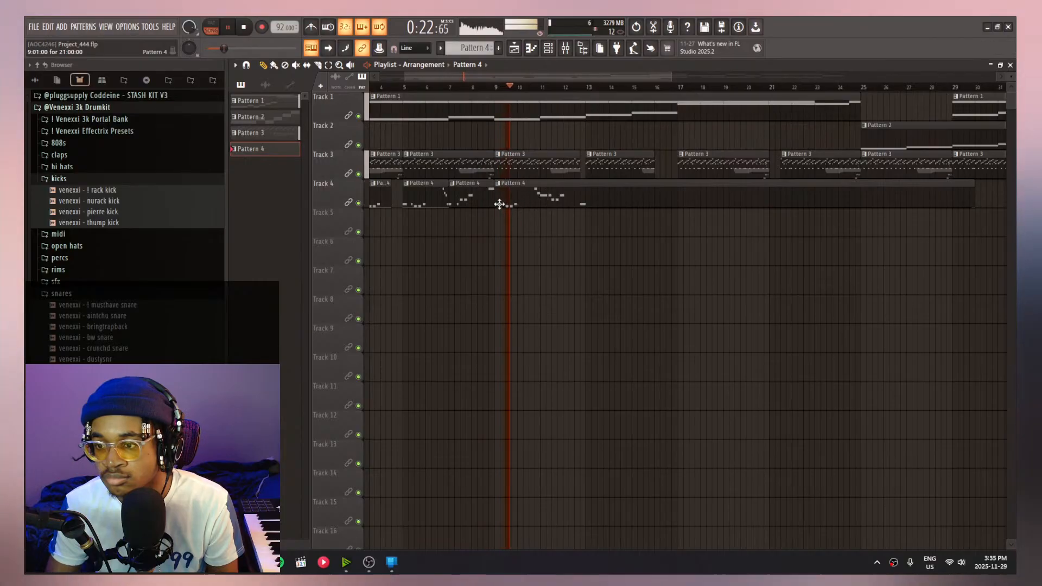
Slice the long Pattern 4 clip at bar 11, moving its first two bars to Track 6 and the remainder to 14:09
scroll(457, 203, "down", 3)
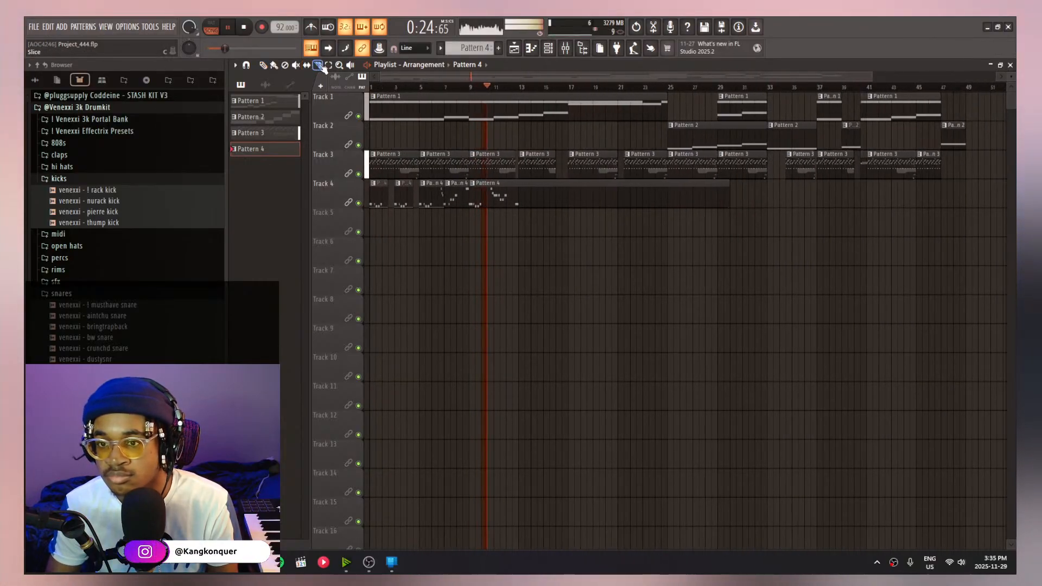
left_click_drag(483, 190, 471, 249)
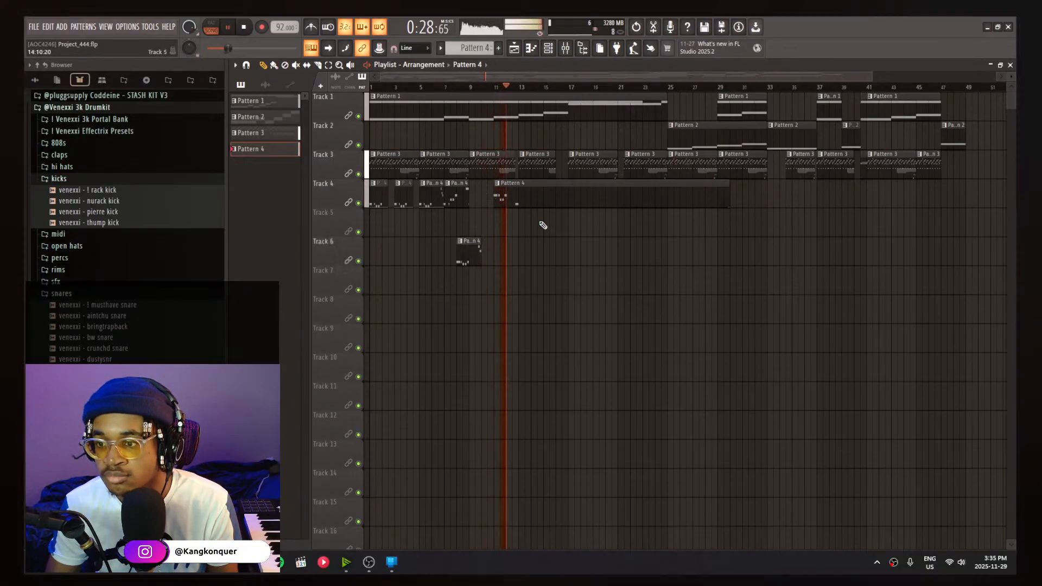
left_click_drag(553, 201, 597, 202)
Replace the Track 4 clip at bar 3 with the two-bar piece from Track 6, placed on Track 5
key("space")
key("space")
left_click_drag(468, 249, 406, 211)
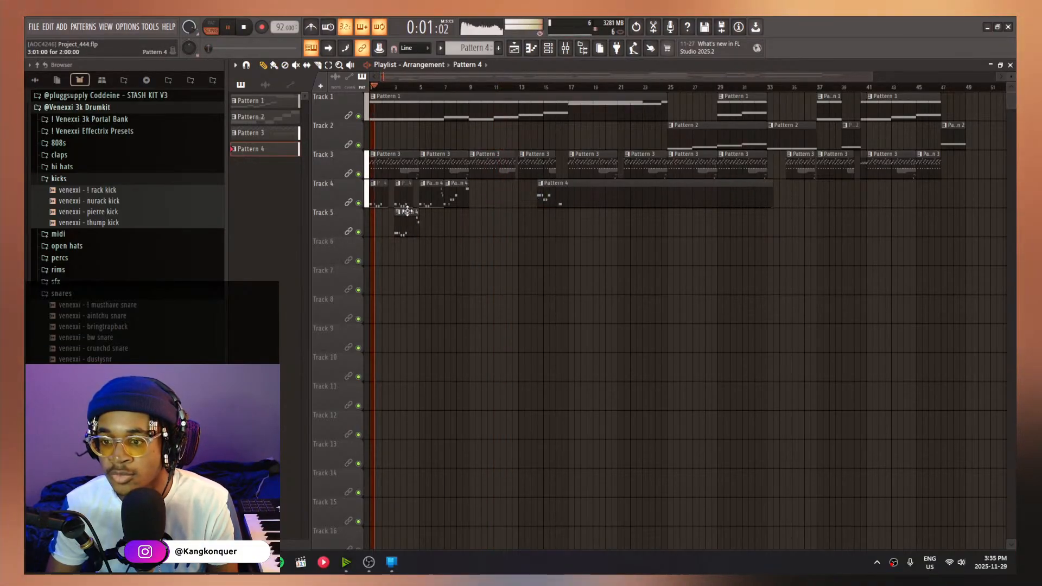
right_click(402, 203)
Move the Pattern 4 clips at bars 5 and 7 from Track 4 to Track 6 at bars 11 and 13
scroll(447, 212, "up", 3)
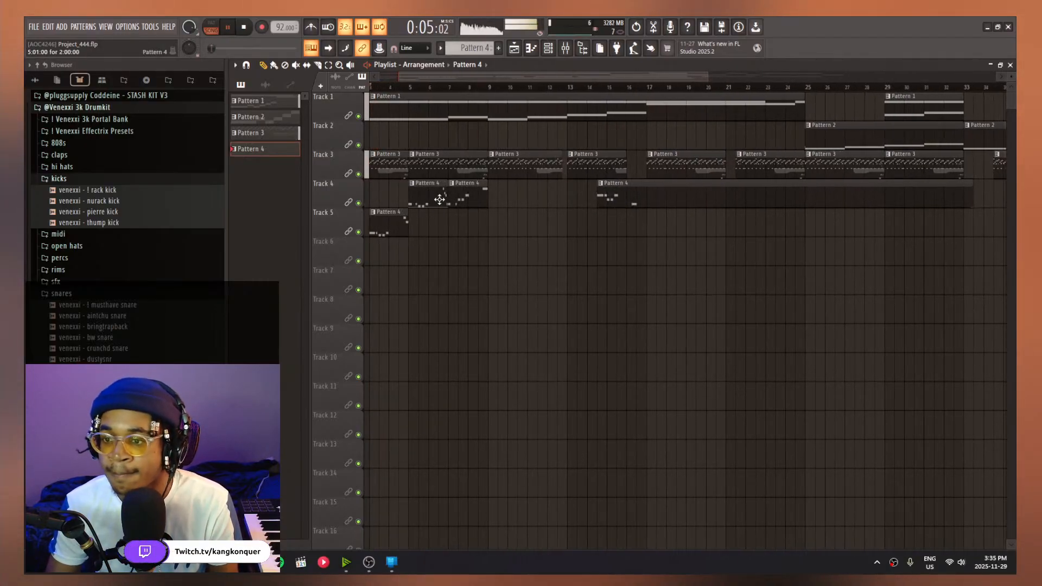
left_click_drag(420, 206, 419, 206)
left_click_drag(428, 200, 546, 252)
Duplicate the Pattern 4 clips at bars 1 and 3 to bars 5 and 7
scroll(479, 230, "down", 3)
left_click_drag(465, 225, 378, 204)
scroll(439, 217, "up", 4)
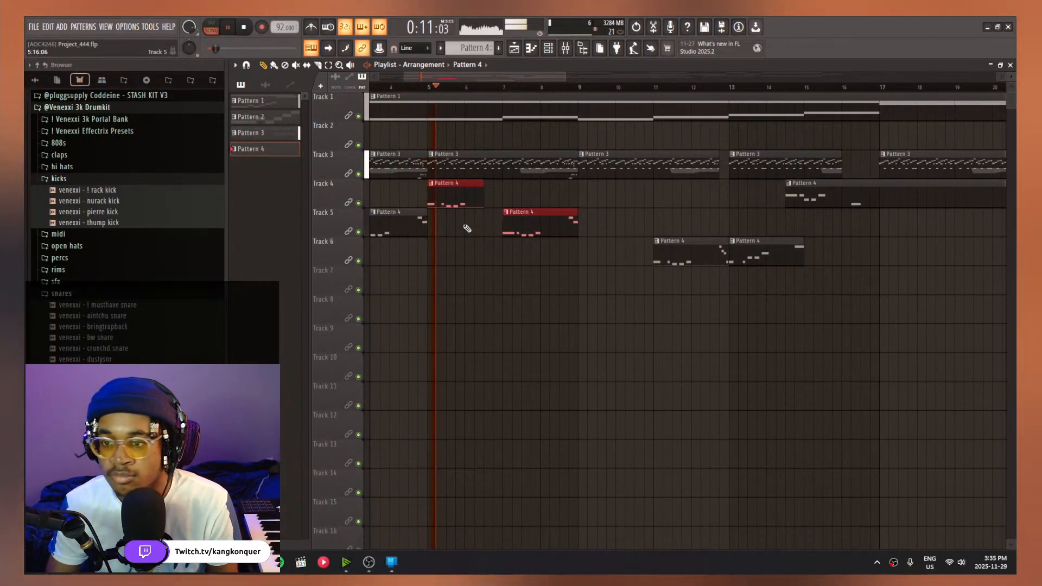
scroll(432, 166, "down", 2)
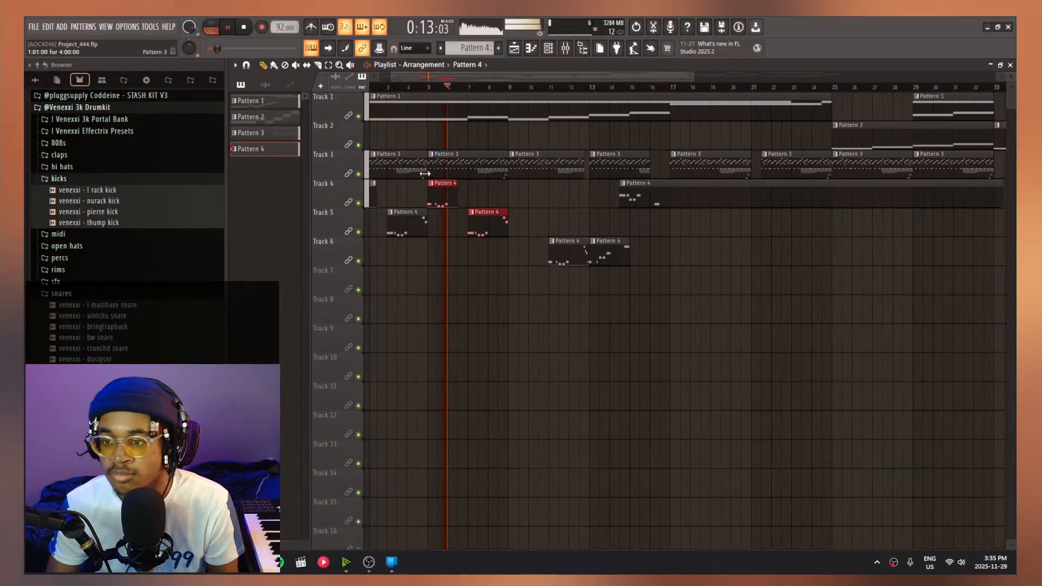
Shorten the first Pattern 3 clip on Track 3 to two bars, add a matching clip at bar 3 and replay from the start
mouse_move(425, 173)
left_mouse_down()
mouse_move(377, 166)
mouse_move(420, 166)
mouse_move(409, 168)
left_mouse_up()
left_click(417, 166)
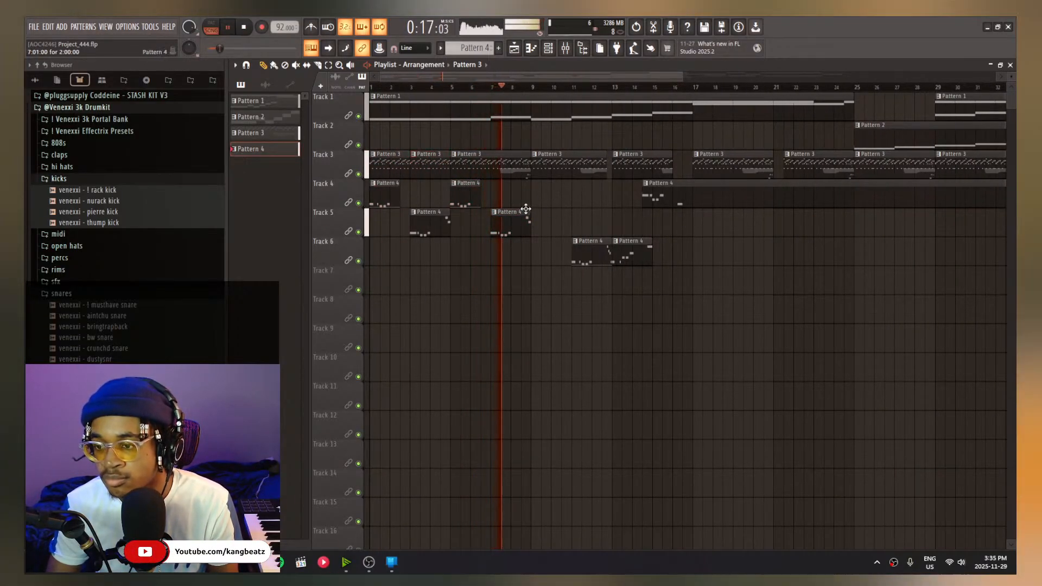
key("space")
key("space")
Delete the Track 5 clip at bar 7, extend the Track 4 clip at bar 5 to bar 9 and play that section
right_click(501, 219)
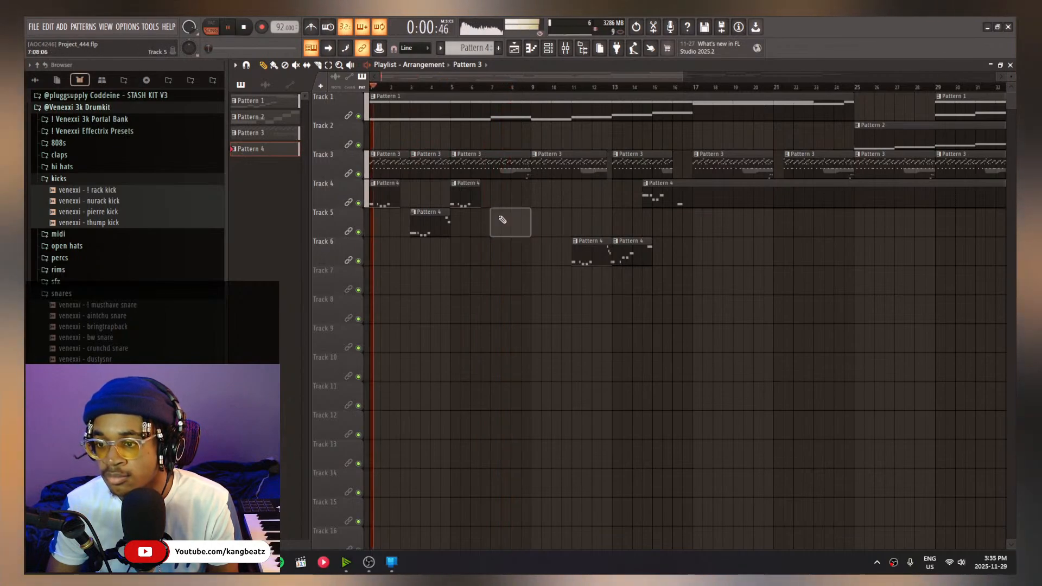
left_click_drag(480, 200, 529, 201)
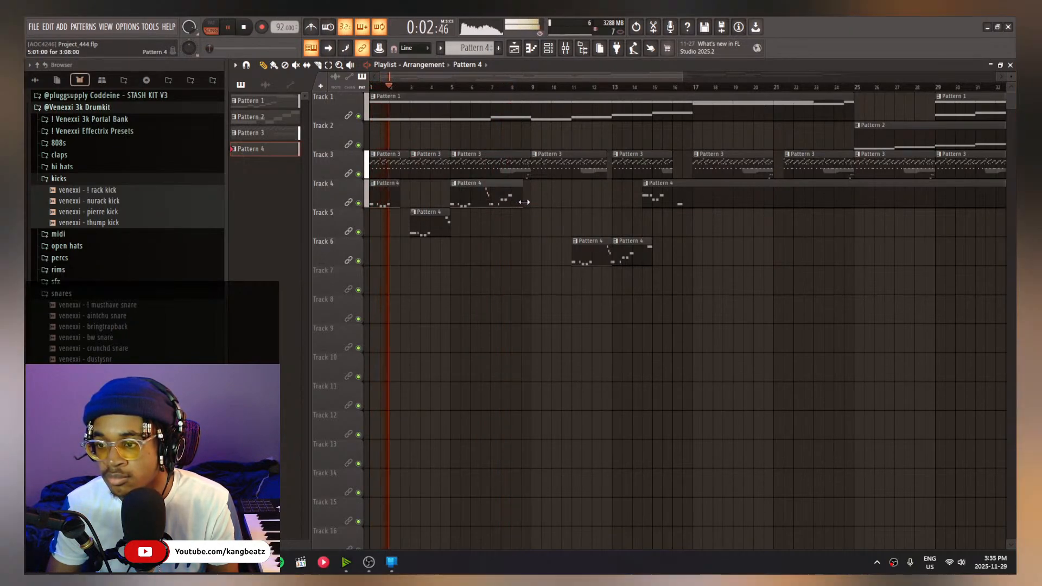
left_click(483, 96)
left_click(482, 87)
Check the Omnisphere notes of Pattern 4 around bars 3 to 5 during playback, then return to the arrangement
double_click(487, 182)
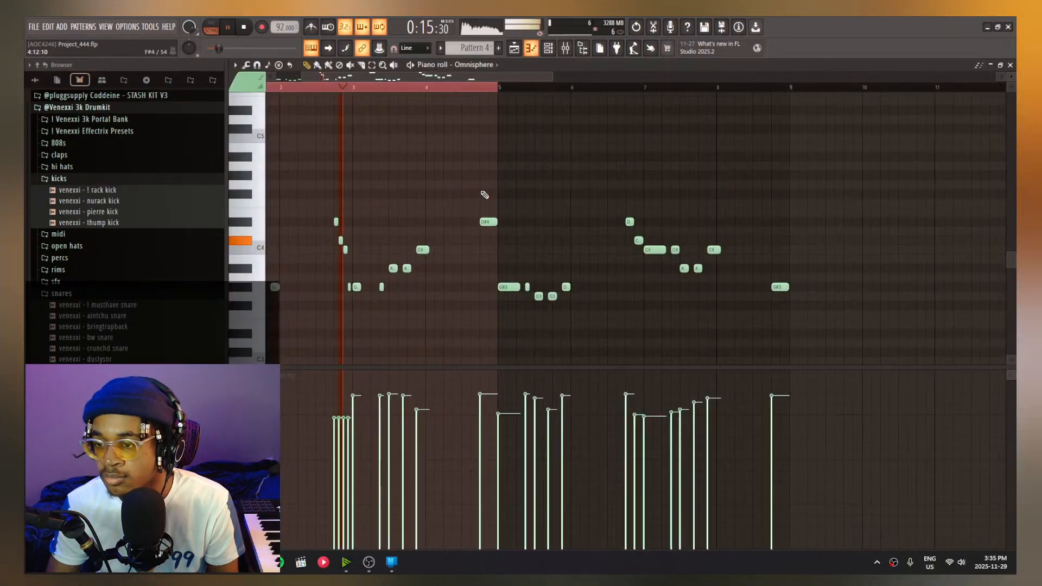
scroll(349, 253, "up", 5)
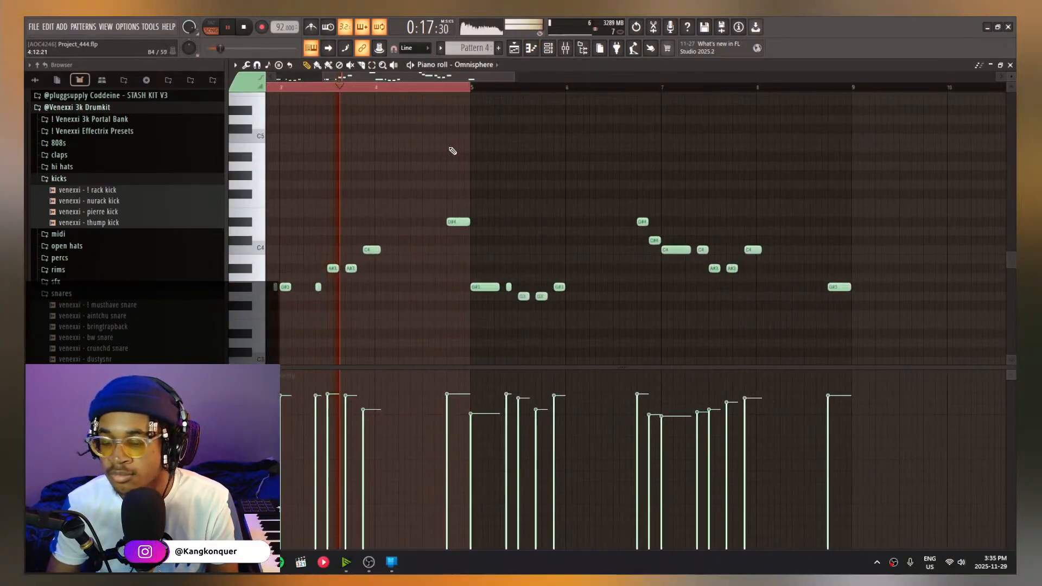
left_click(512, 49)
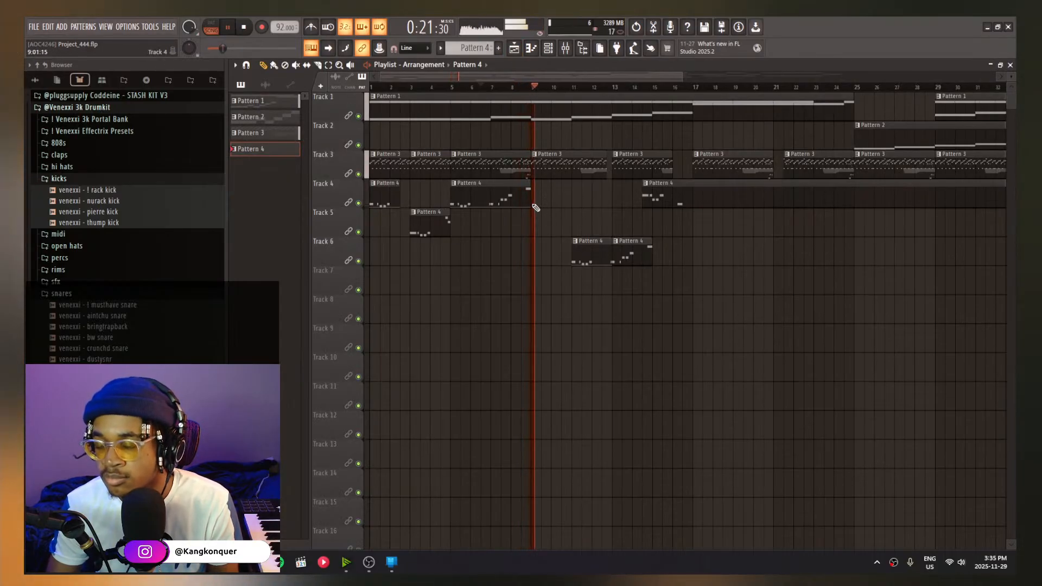
Select the Pattern 4 clips in the first eight bars and repeat them from bar 9
scroll(529, 234, "down", 4)
left_click_drag(511, 230, 364, 213)
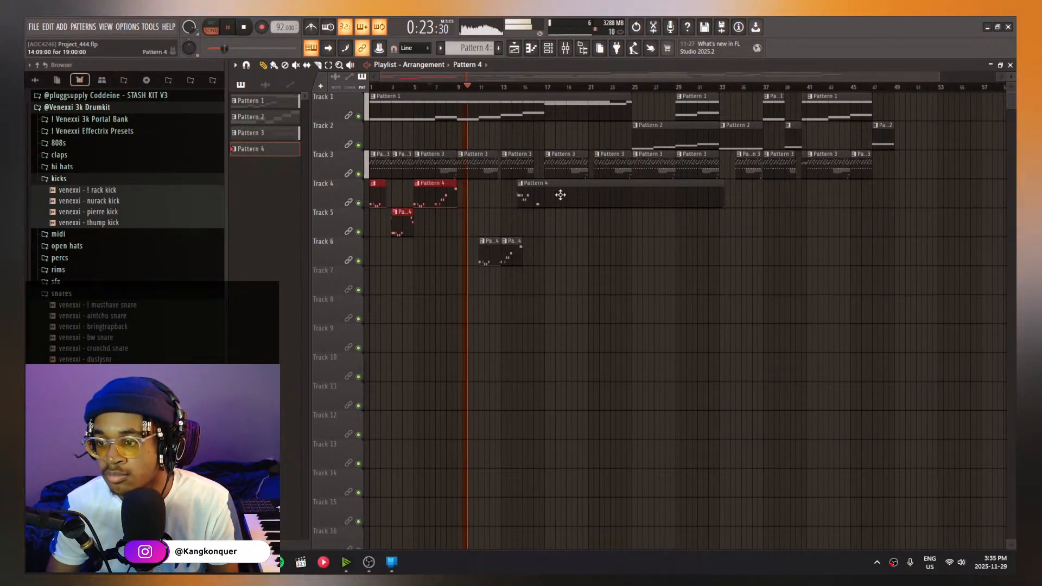
Raise the low band's crossover frequency in Clear master RMS on Insert 2 and lower its pre gain to -9.7 dB
left_click(565, 48)
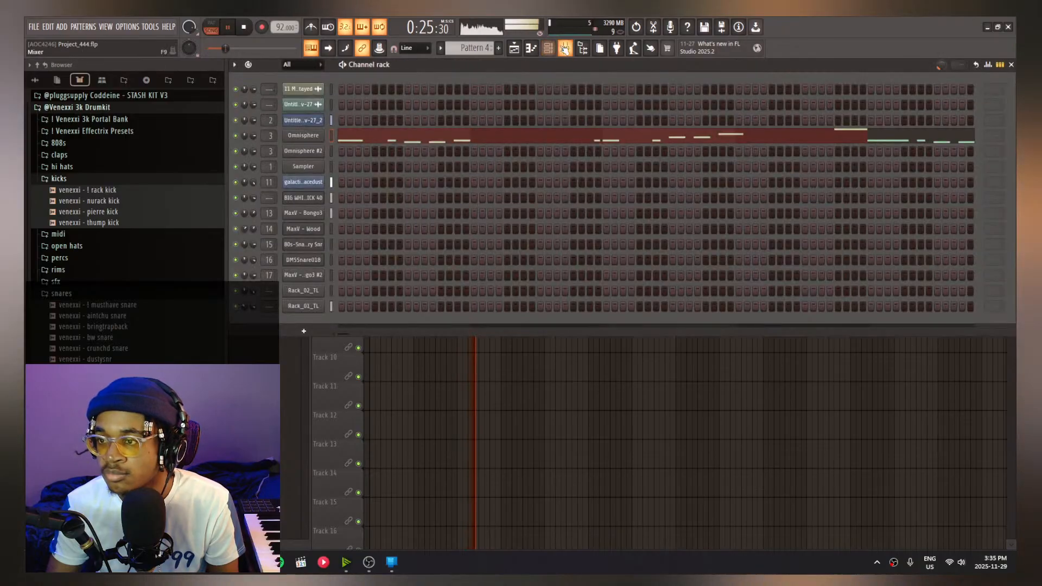
left_click(565, 47)
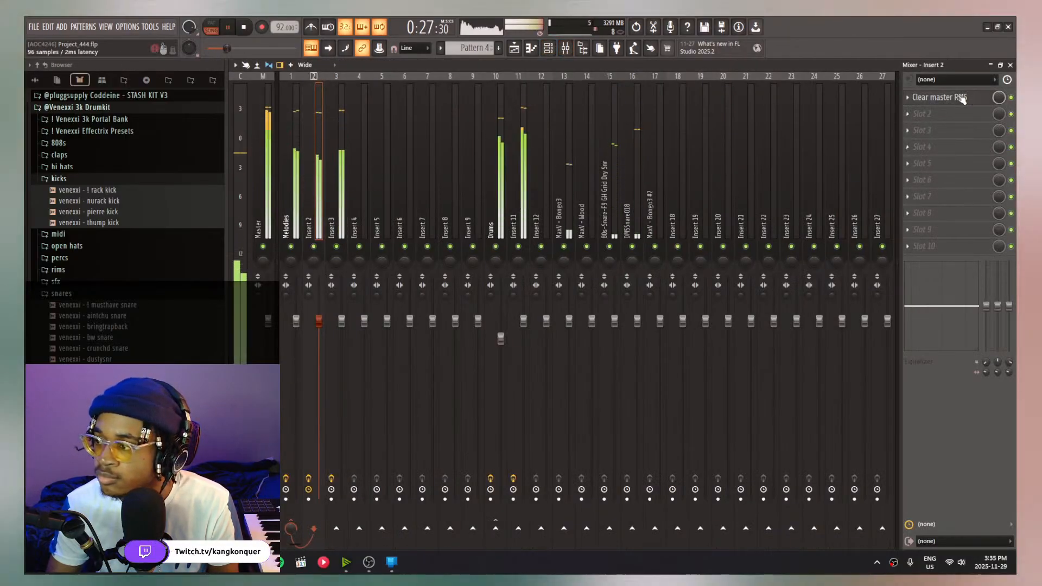
left_click(962, 99)
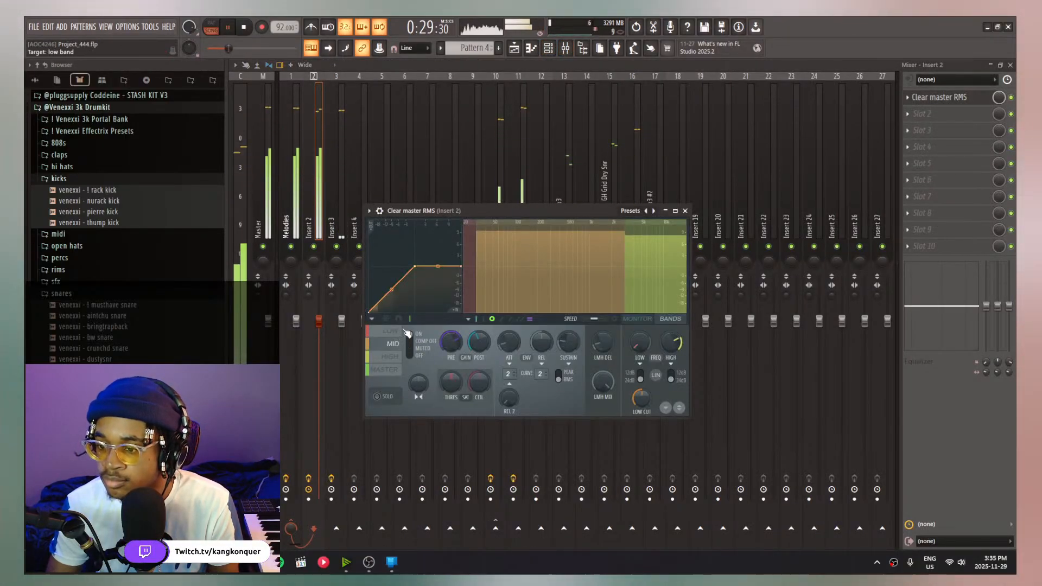
left_click_drag(482, 271, 518, 271)
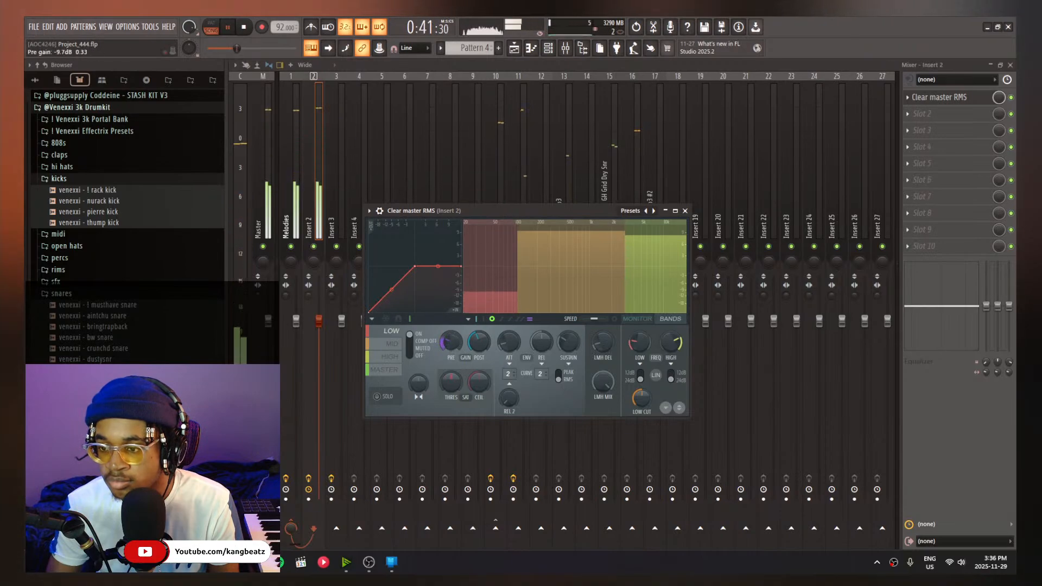
Delete the Pattern 4 clip at bar 11 on Track 6 and the one at bar 13 on Track 4
left_click(520, 50)
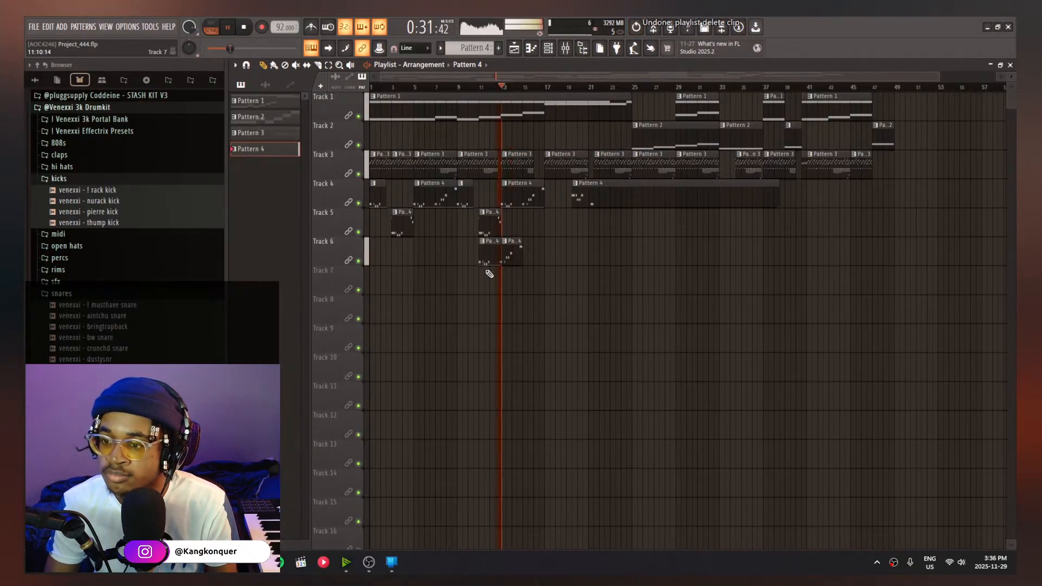
right_click(490, 256)
right_click(536, 203)
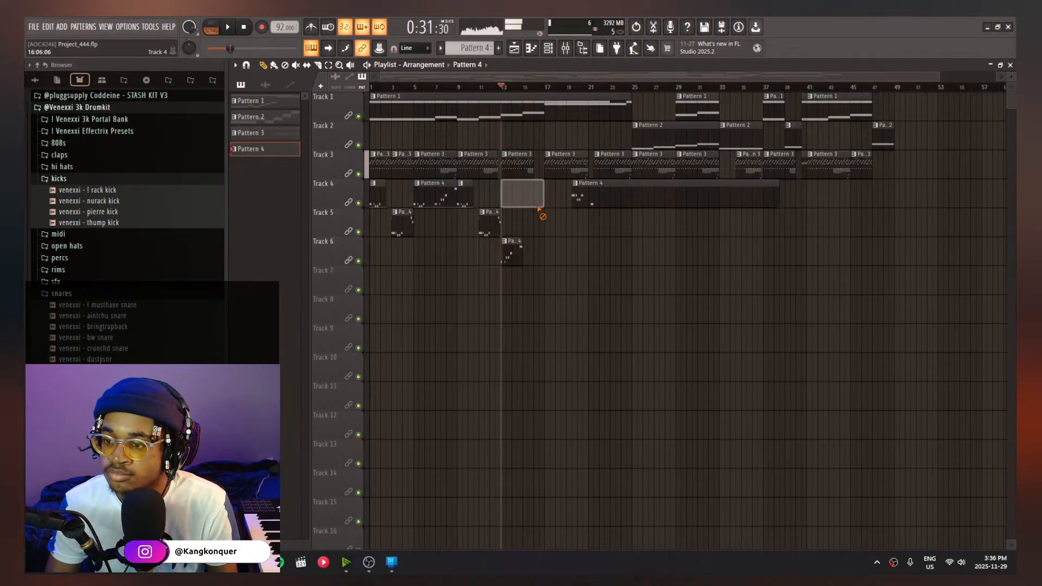
Extend the Pattern 4 clip on Track 6 to four bars and check its Omnisphere notes around bar 9 during playback
scroll(528, 200, "up", 3)
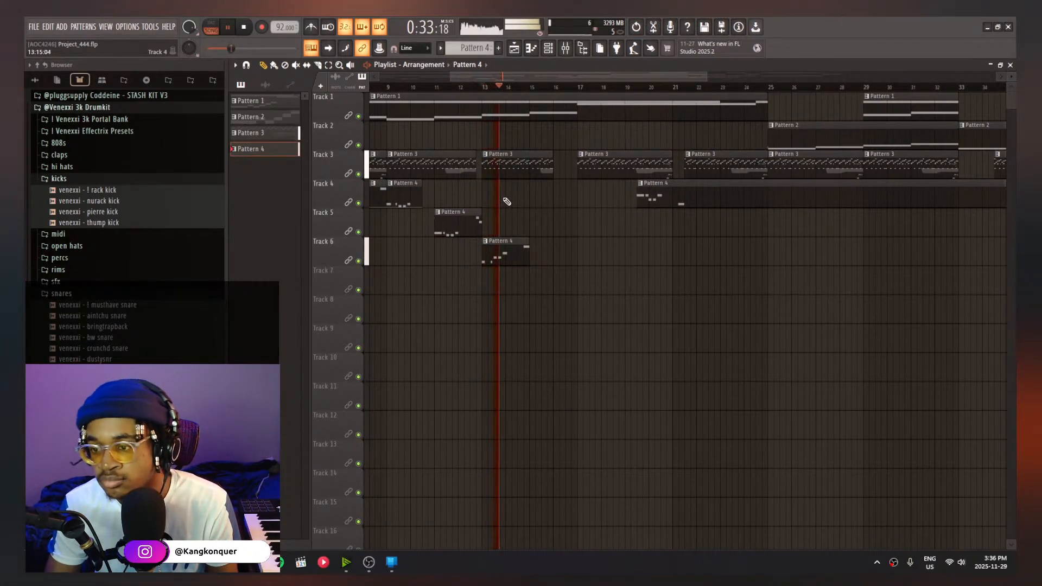
scroll(505, 202, "down", 4)
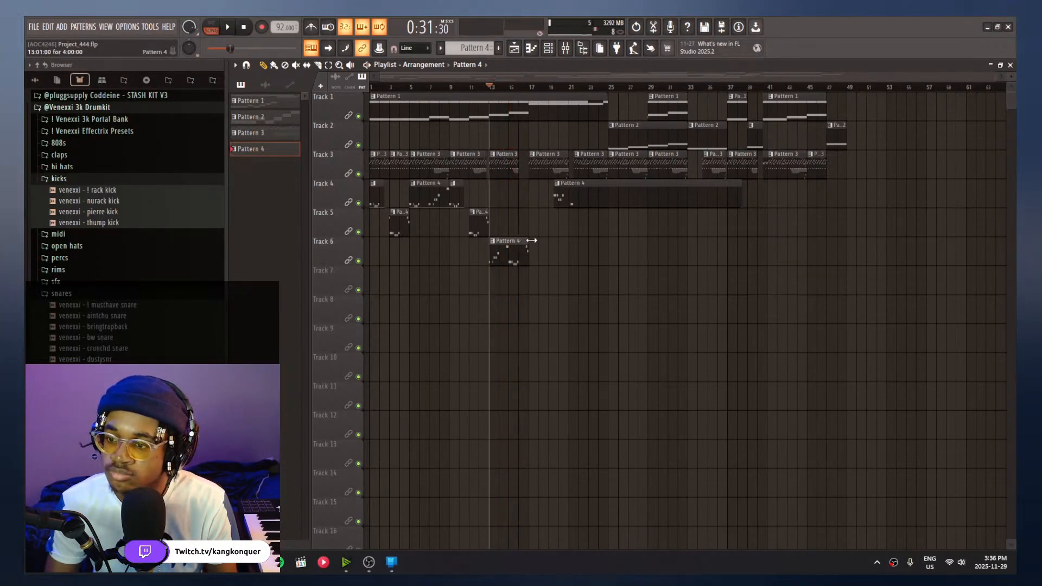
double_click(521, 249)
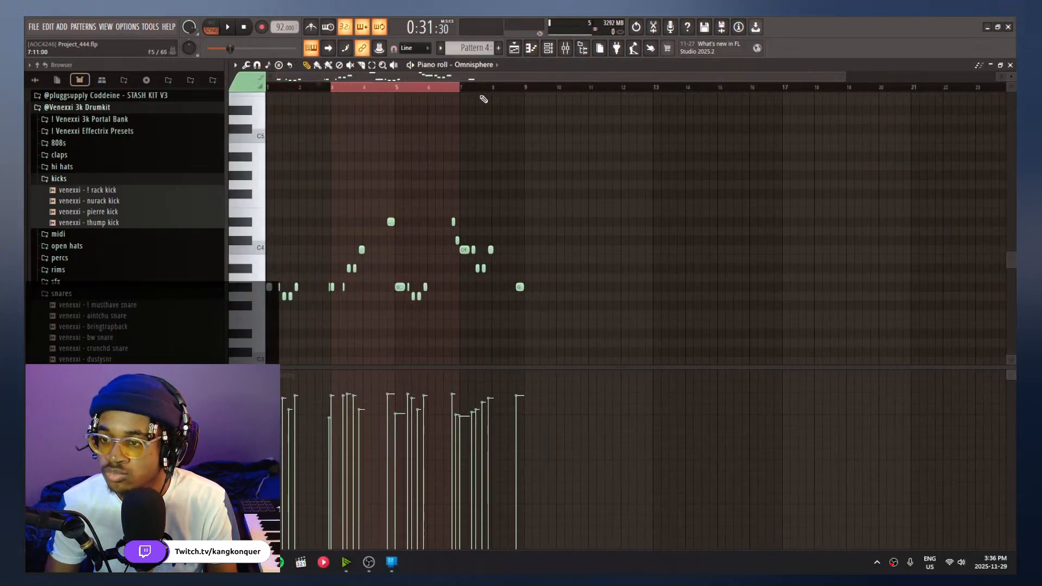
scroll(528, 239, "up", 6)
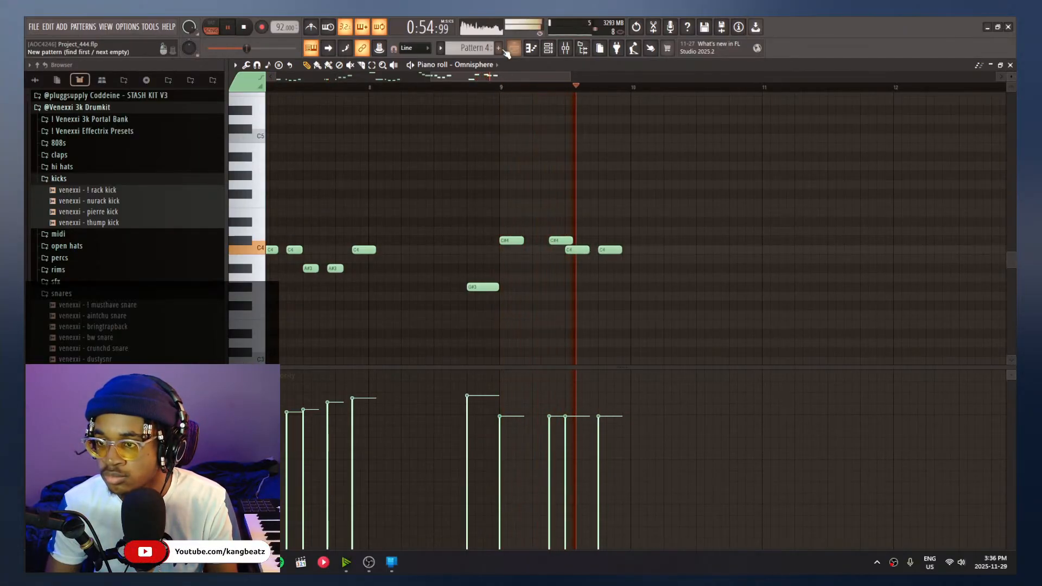
left_click(514, 50)
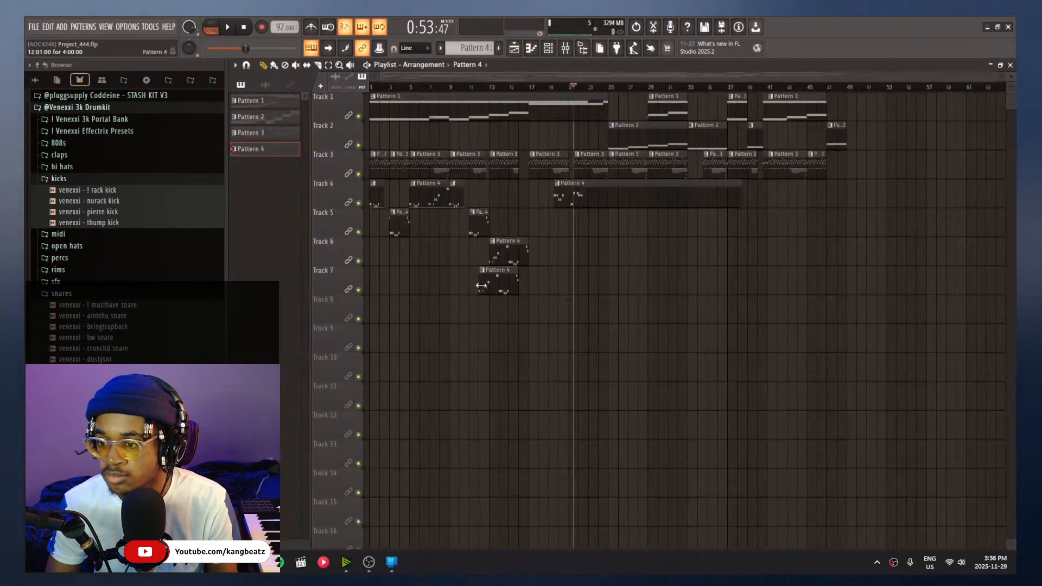
Trim the Pattern 4 clip on Track 7 to its closing 12-step phrase and move it to around bar 11
scroll(481, 286, "up", 4)
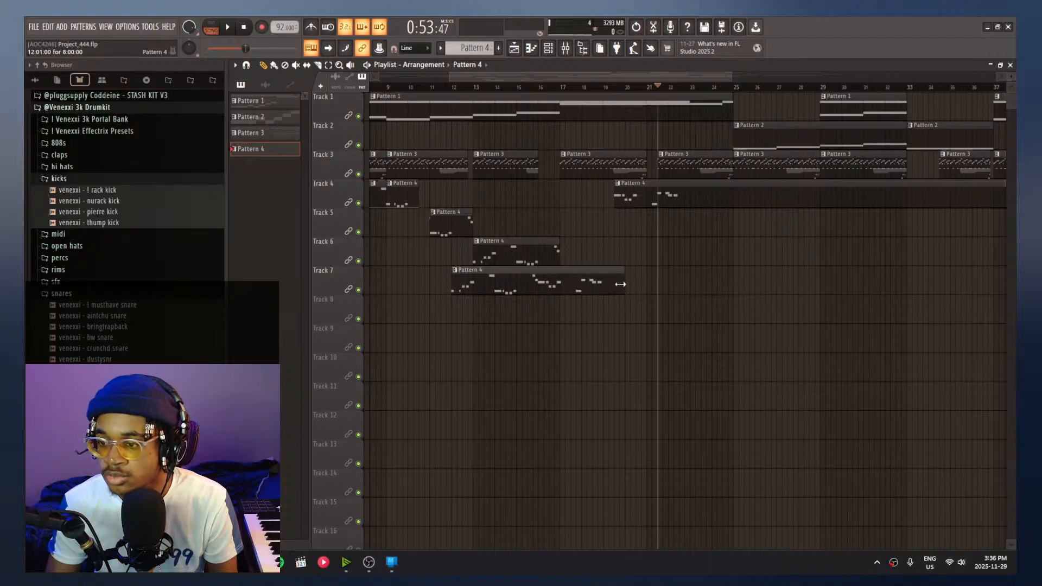
left_click_drag(605, 296, 597, 298)
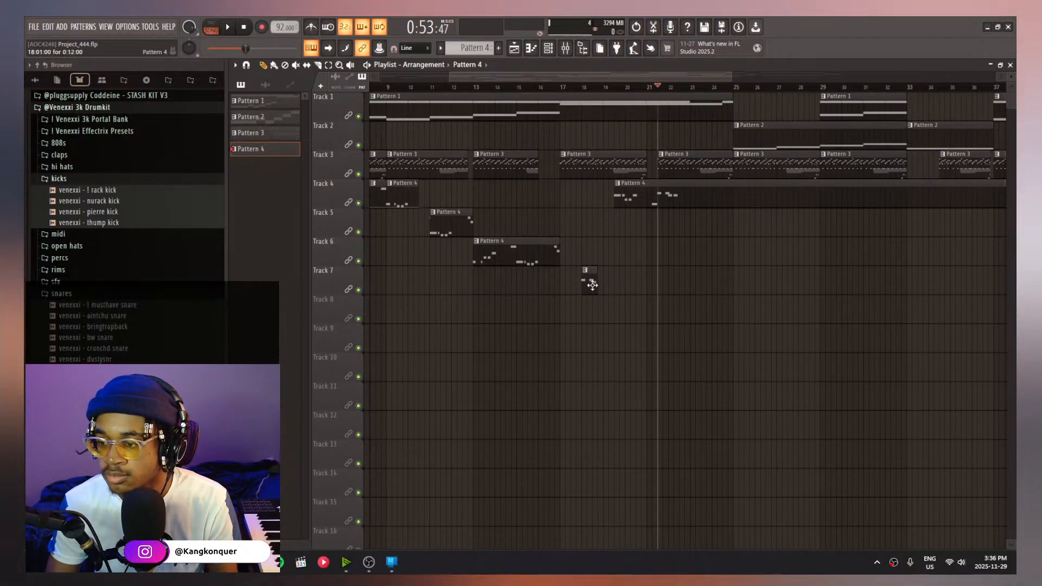
scroll(489, 196, "down", 4)
key("space")
scroll(486, 100, "up", 3)
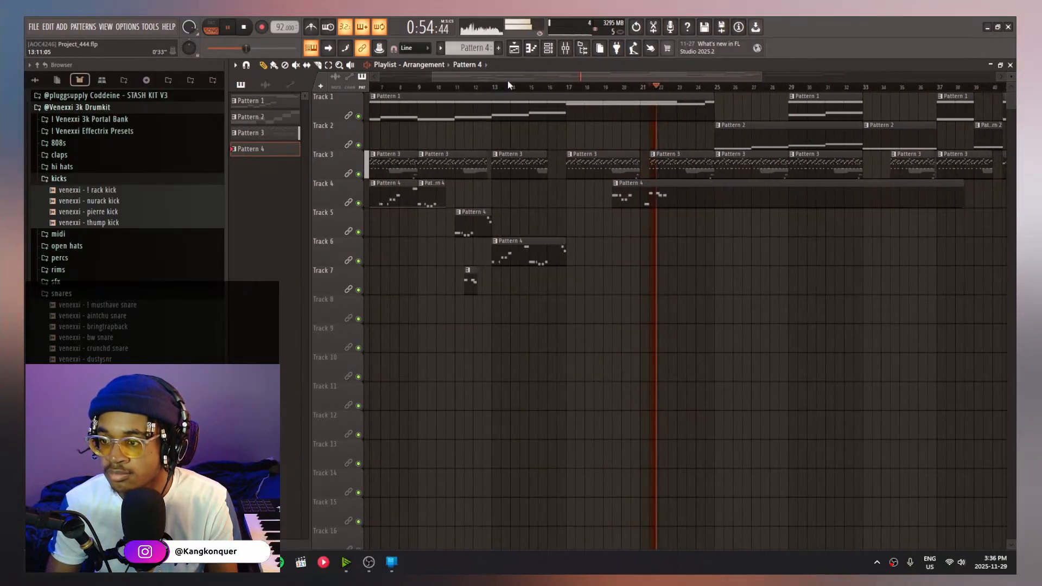
Delete the long Pattern 4 clip after bar 19 on Track 4 and play the arrangement from bar 13
right_click(642, 201)
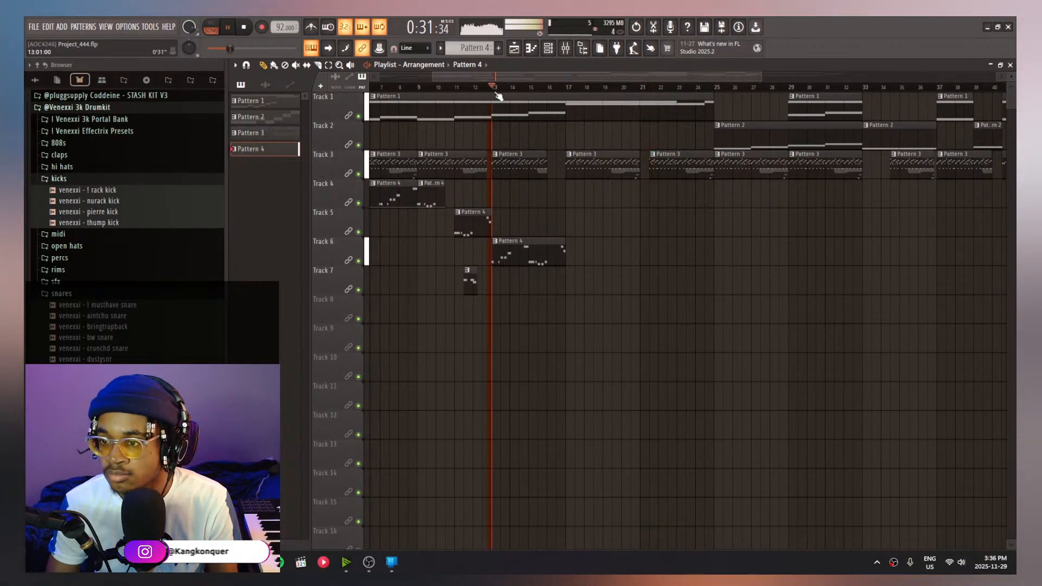
key("space")
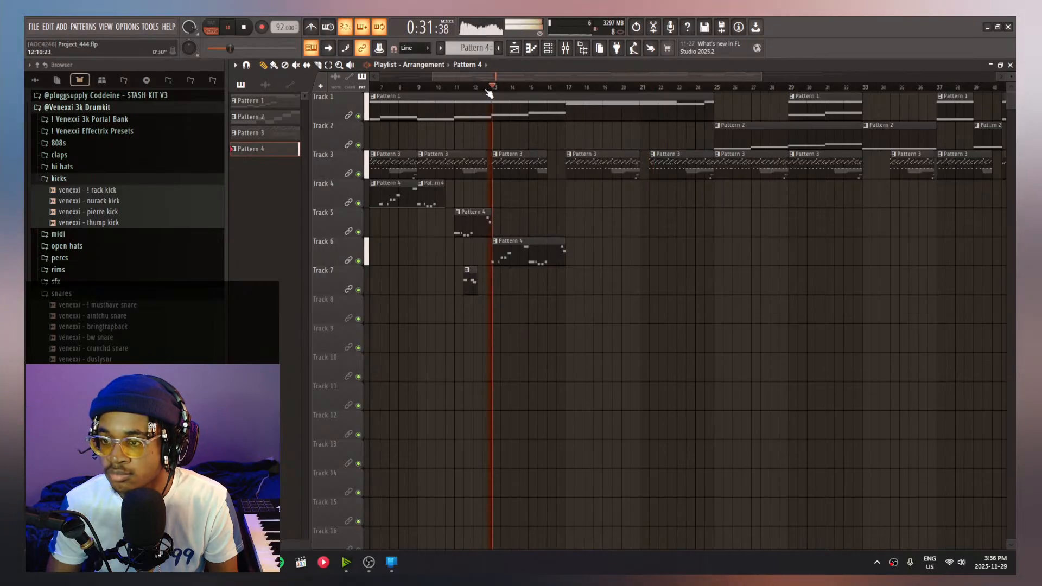
left_click(532, 87)
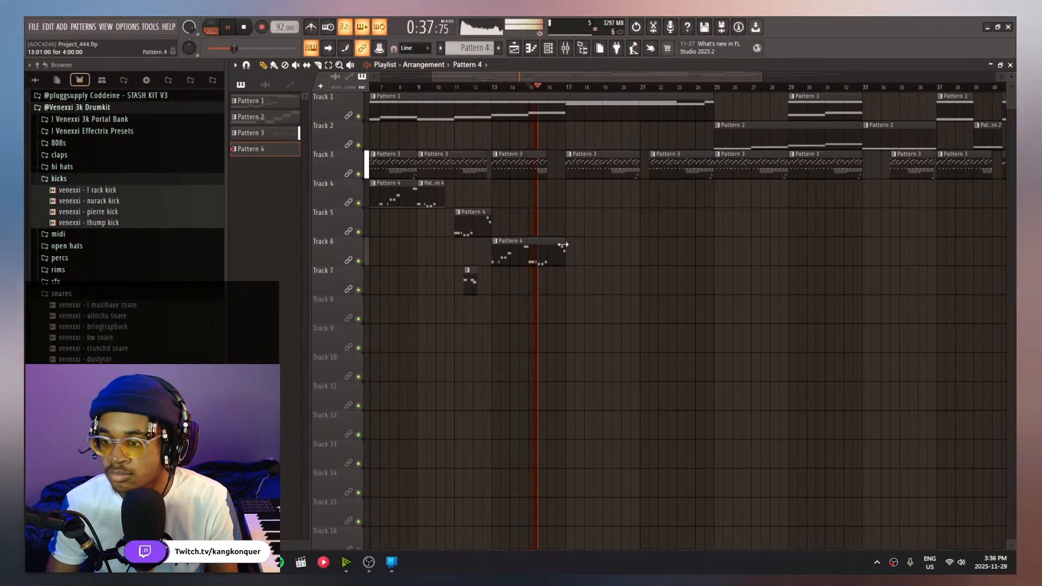
Trim the Pattern 4 clip on Track 6 to two bars and move the short Track 7 clip to bar 15
key("space")
key("space")
left_click_drag(519, 244, 528, 243)
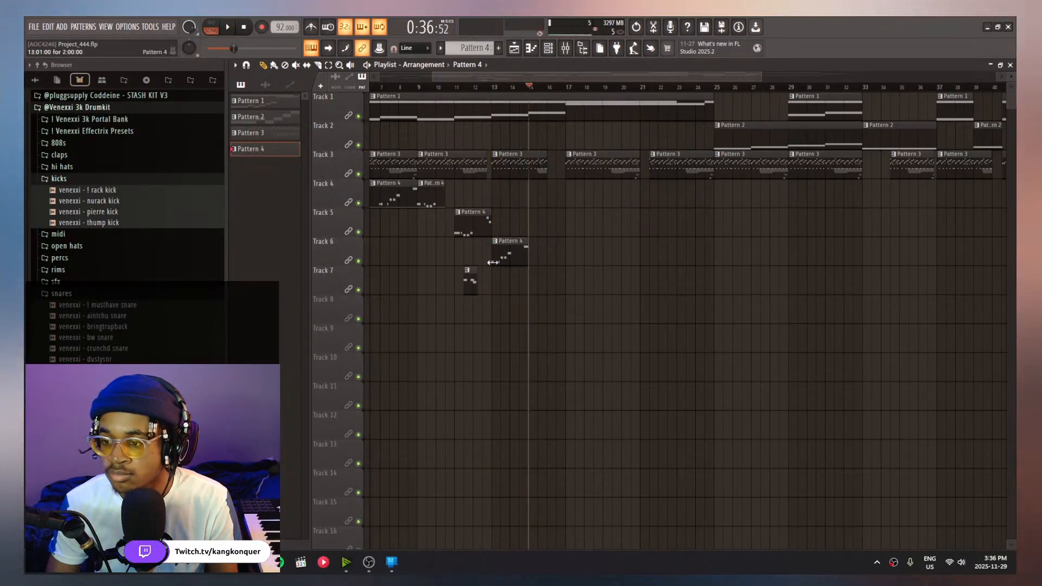
left_click_drag(497, 279, 533, 283)
key("space")
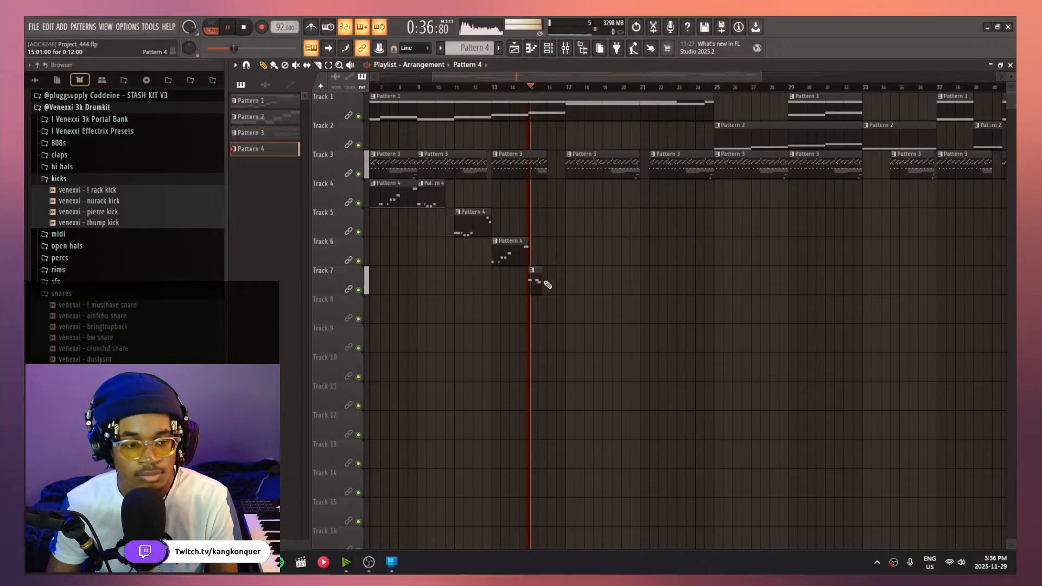
Replace the last C4 note of bar 9 in the Omnisphere pattern with a shorter one placed slightly earlier
scroll(532, 292, "up", 4)
double_click(528, 293)
scroll(521, 297, "down", 3)
scroll(512, 298, "up", 5)
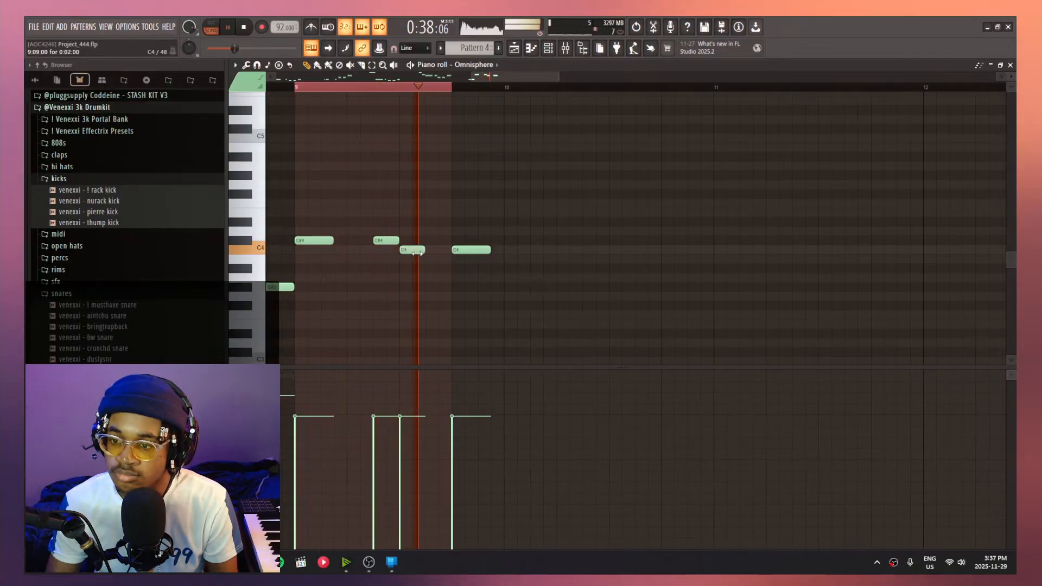
key("space")
right_click(477, 251)
scroll(426, 77, "up", 6)
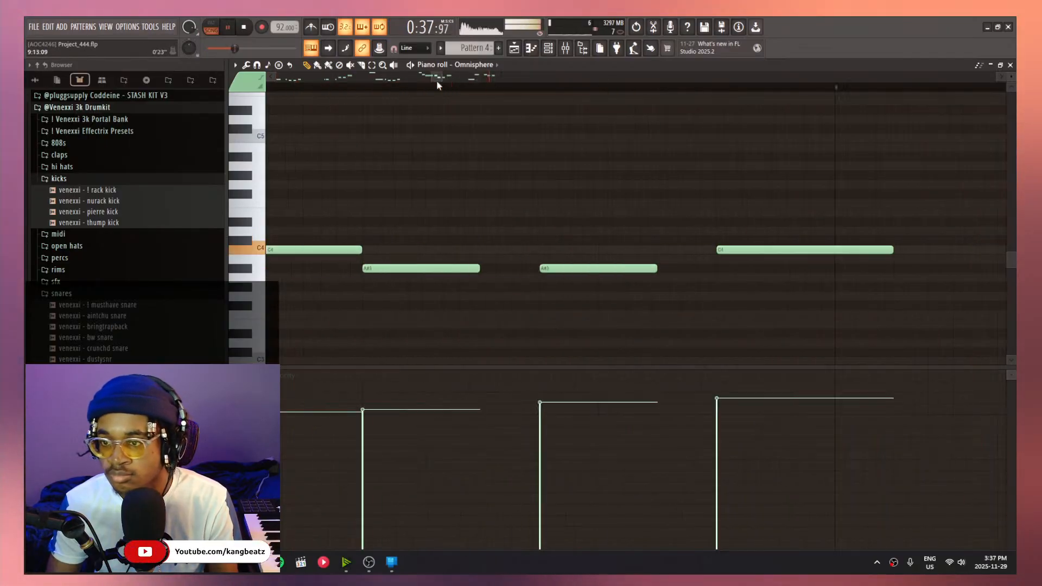
scroll(564, 95, "down", 6)
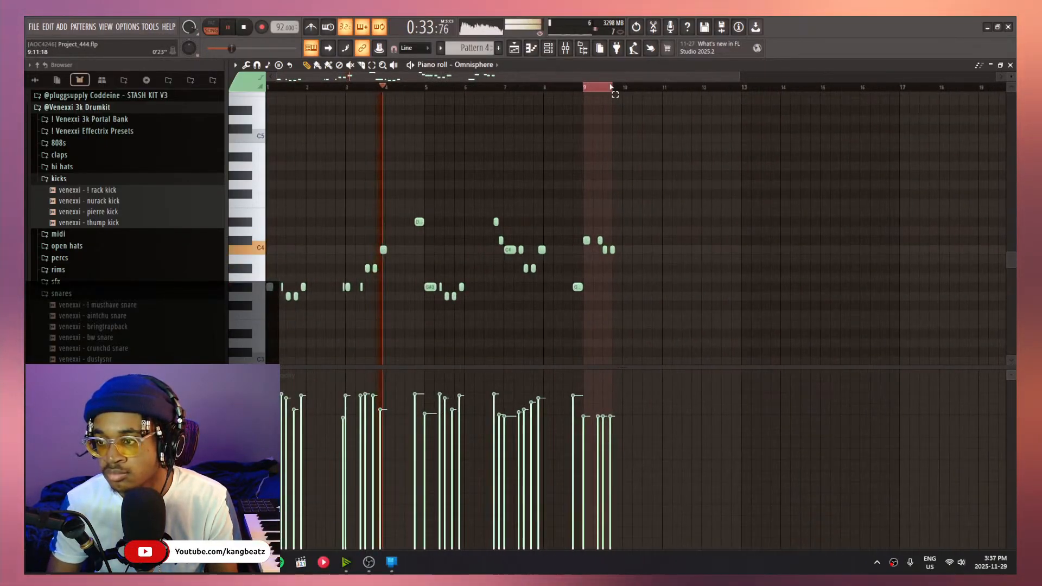
Play the Omnisphere phrase from bar 9 and add an A#3 note at the start of bar 10
left_click(592, 87)
scroll(584, 252, "up", 5)
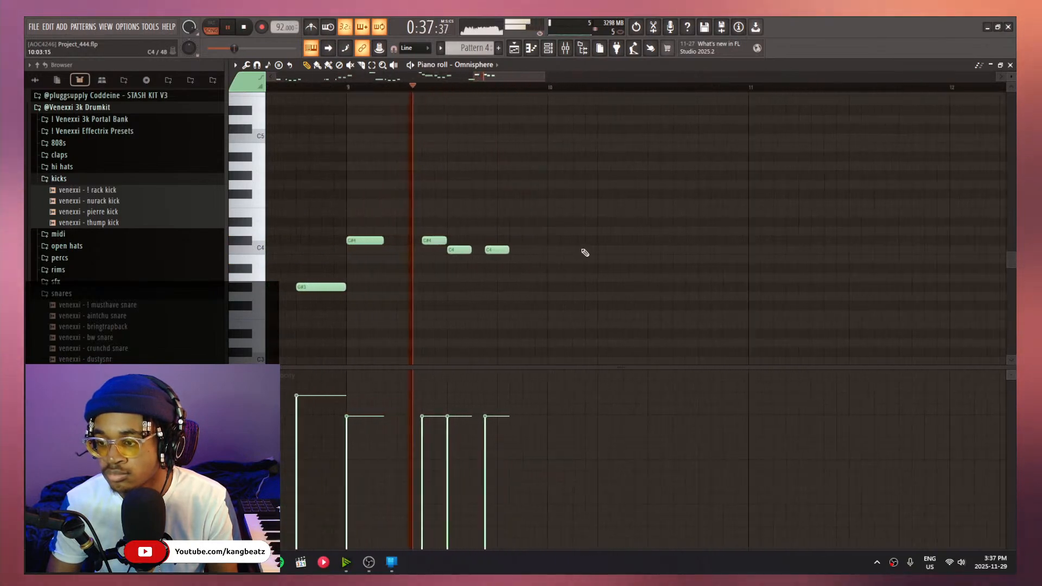
key("space")
mouse_move(511, 257)
left_mouse_down()
mouse_move(548, 276)
mouse_move(544, 265)
left_mouse_up()
key("space")
scroll(565, 261, "down", 3)
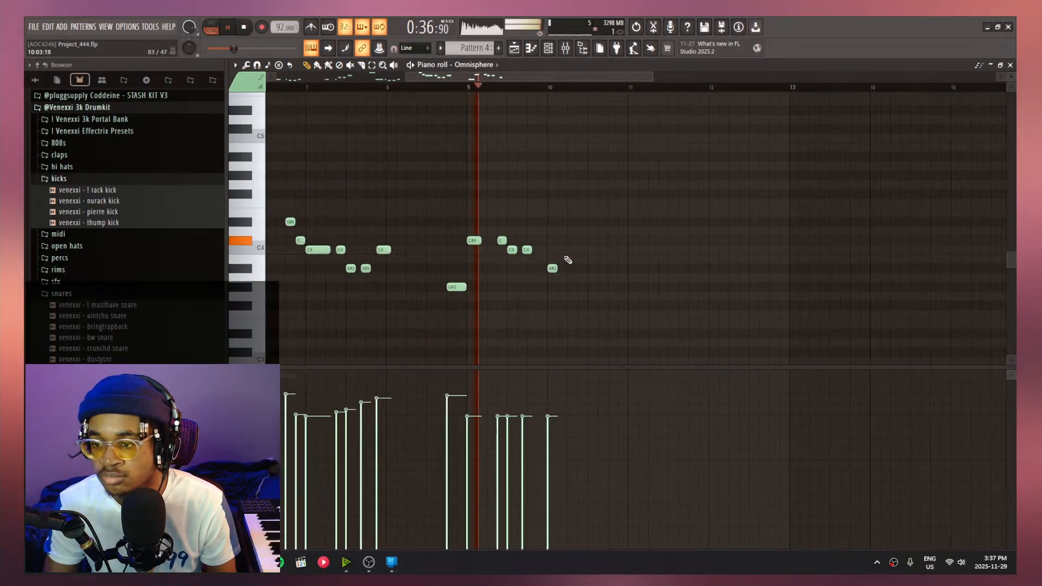
scroll(546, 235, "up", 2)
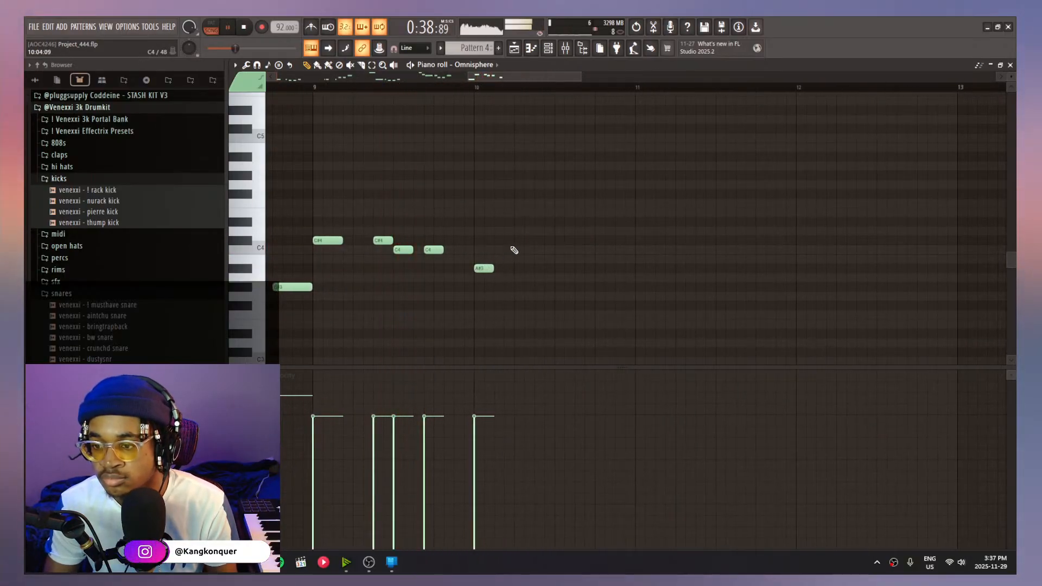
Extend the Pattern 4 clip on Track 7 to two bars and raise the velocity of its notes from bar 9 onward
left_click(522, 49)
key("space")
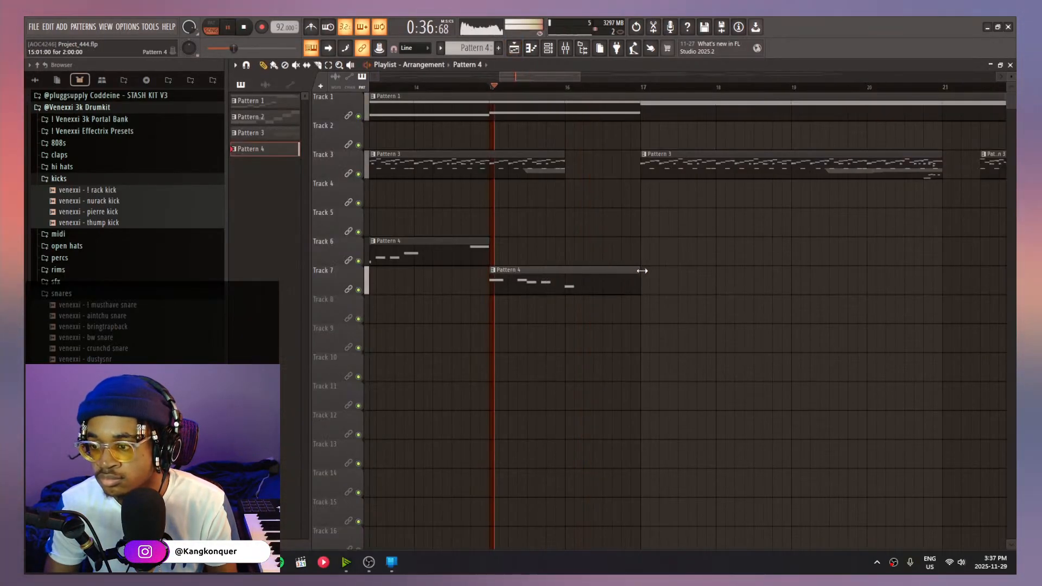
double_click(619, 278)
scroll(524, 269, "up", 3)
left_click_drag(565, 287, 447, 236)
scroll(446, 237, "up", 4)
left_click(531, 239, "ctrl")
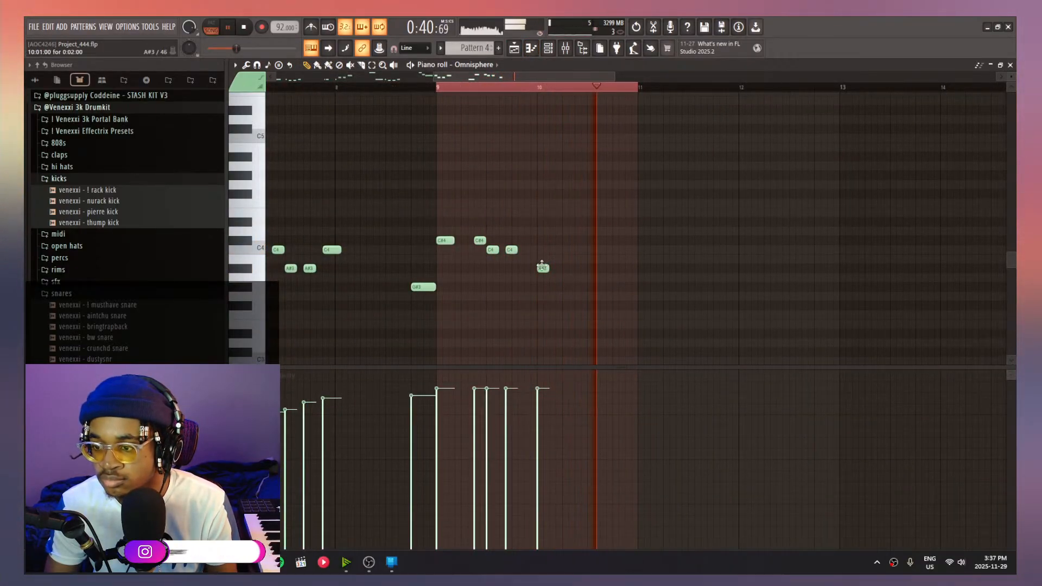
Move the A#3 note two steps earlier, just before bar 10, and add a longer low note on bar 10's last beat
left_click_drag(542, 267, 529, 267)
key("space")
key("space")
left_click_drag(609, 296, 636, 296)
left_click(574, 86, "ctrl")
Copy the Omnisphere channel's Pattern 4 notes and paste them into the Omnisphere #2 channel
left_click(548, 48)
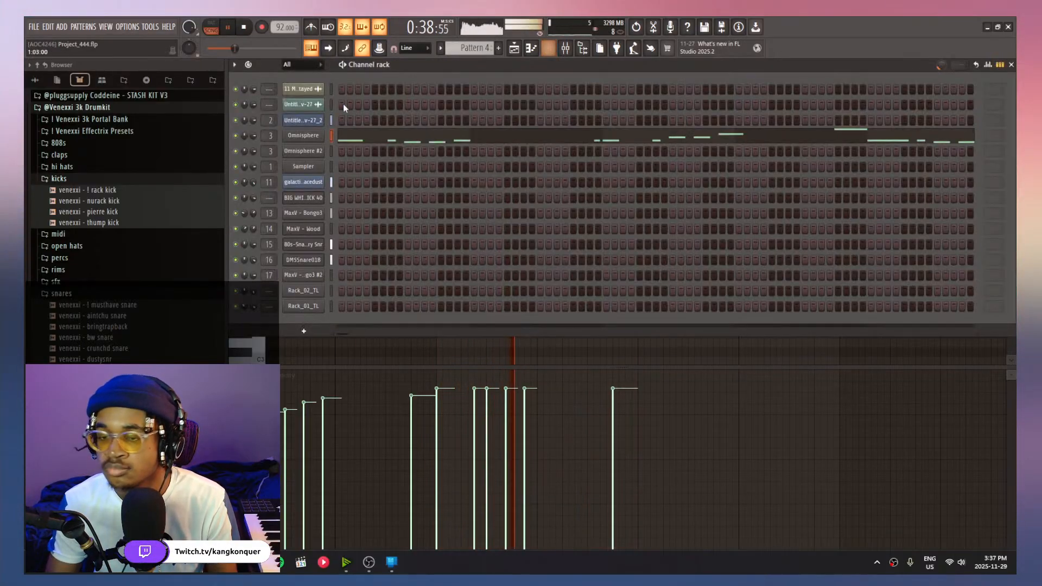
right_click(312, 136)
left_click(428, 145)
right_click(315, 152)
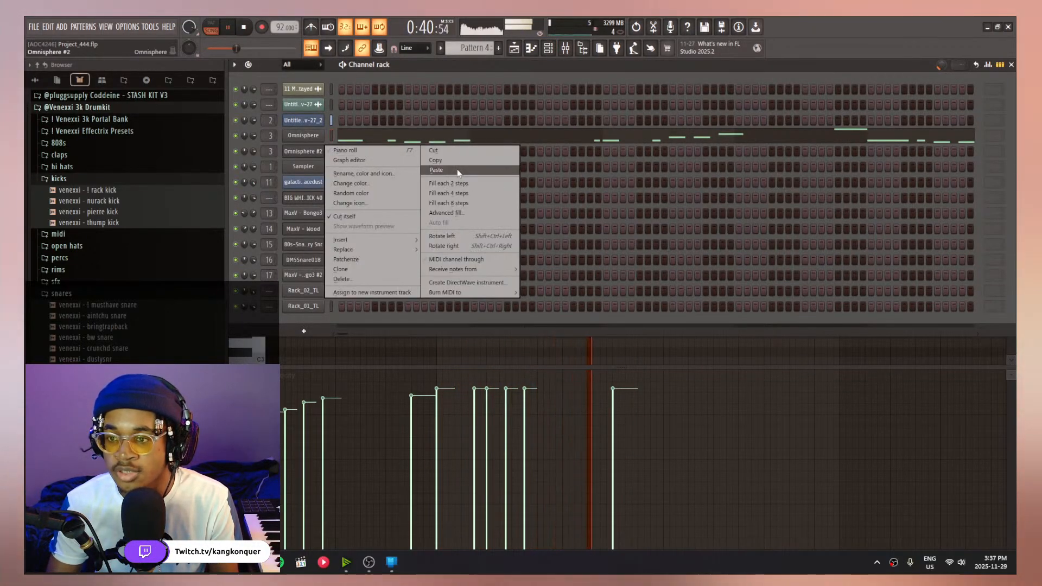
left_click(436, 170)
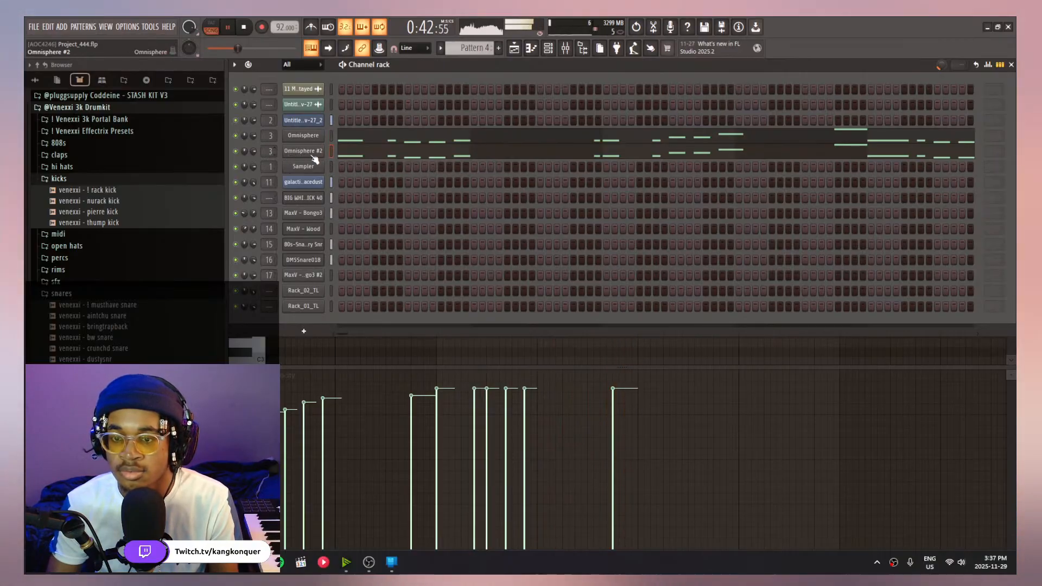
Close the patch browser in Omnisphere #2 and adjust the amplifier's mid and treble on the Rock - Patitucci Fuzz patch
left_click(355, 156)
left_click(547, 50)
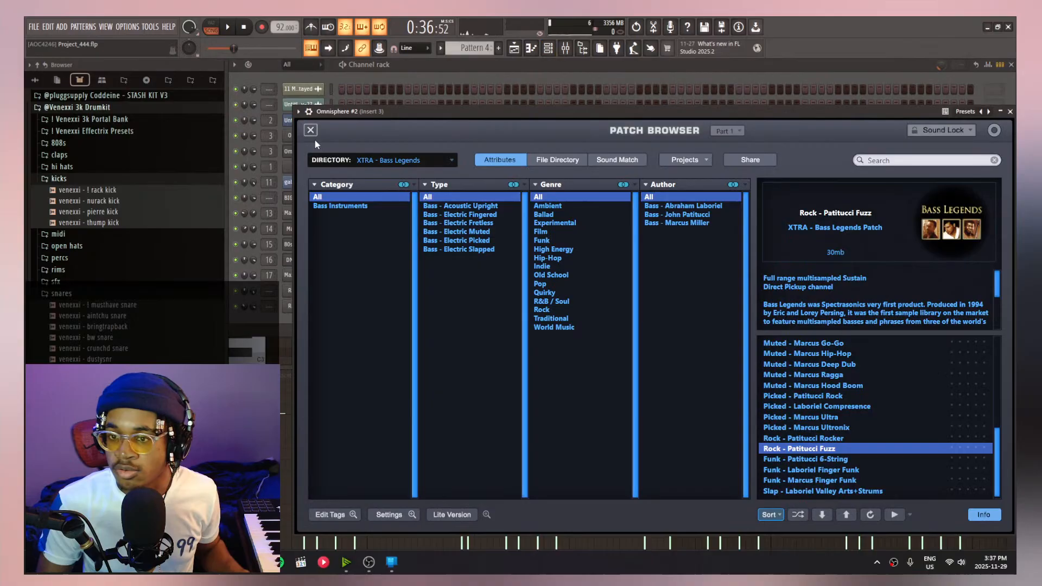
left_click(311, 131)
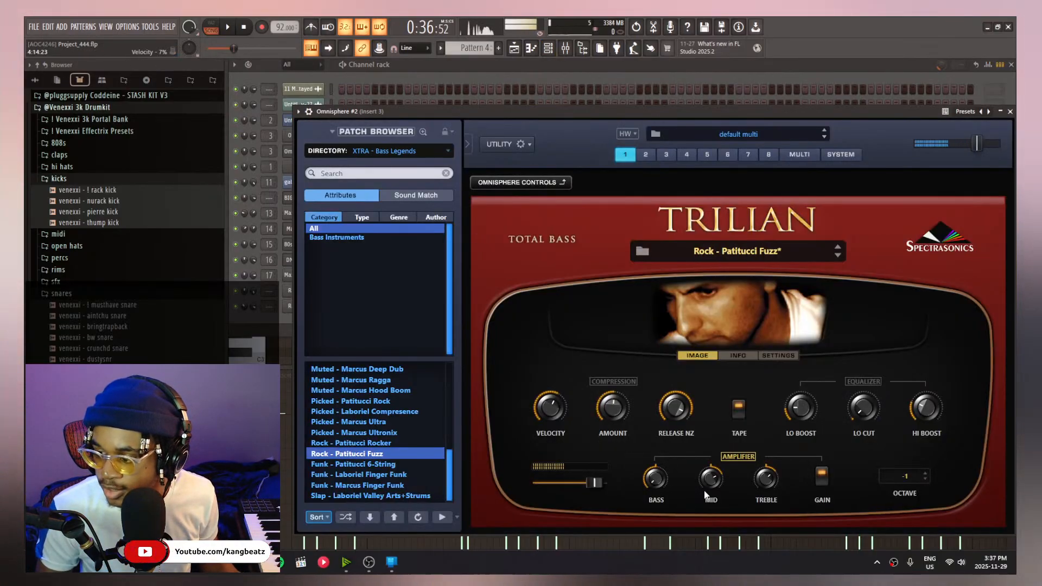
left_click_drag(708, 487, 709, 443)
mouse_move(764, 484)
left_mouse_down()
mouse_move(764, 468)
mouse_move(755, 482)
left_mouse_up()
Play the layered basses and open the Omnisphere channel's instrument with the Fretless - Laboriel Dark patch
left_click(532, 64)
key("space")
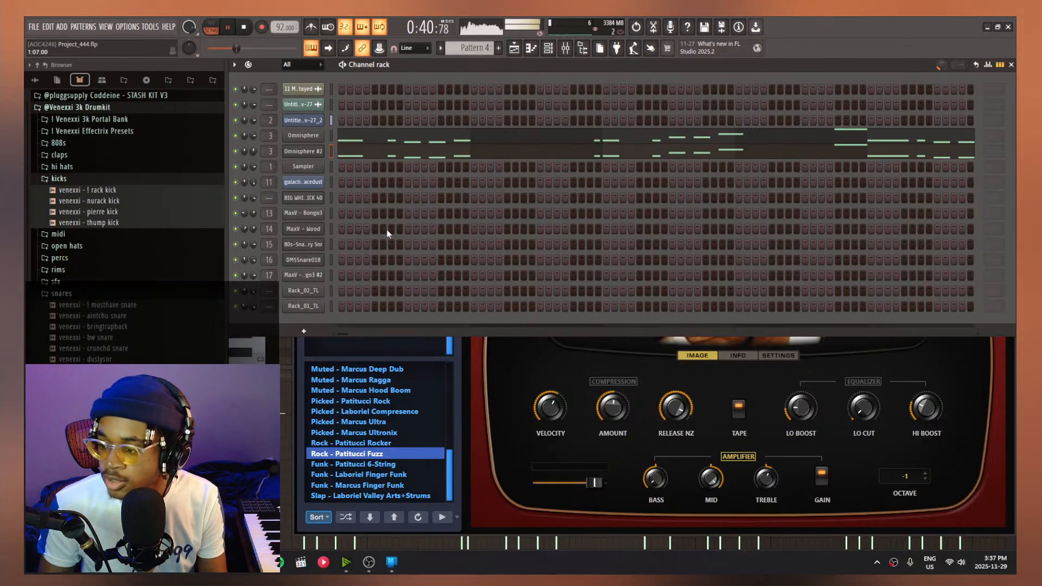
left_click(303, 139)
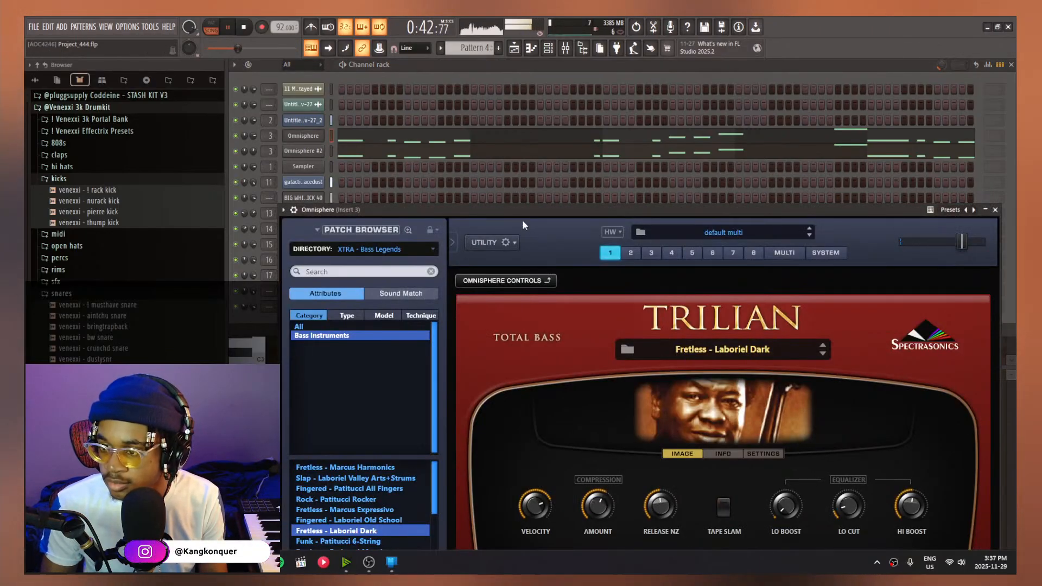
left_click_drag(522, 222, 491, 107)
key("space")
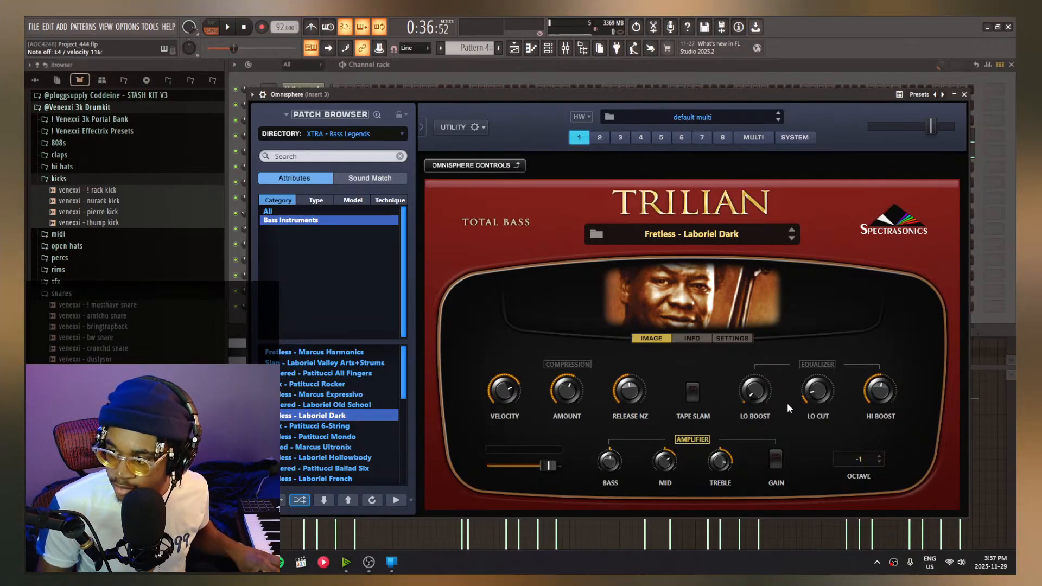
Try the Tape Slam switch on the Fretless - Laboriel Dark patch
left_click(688, 387)
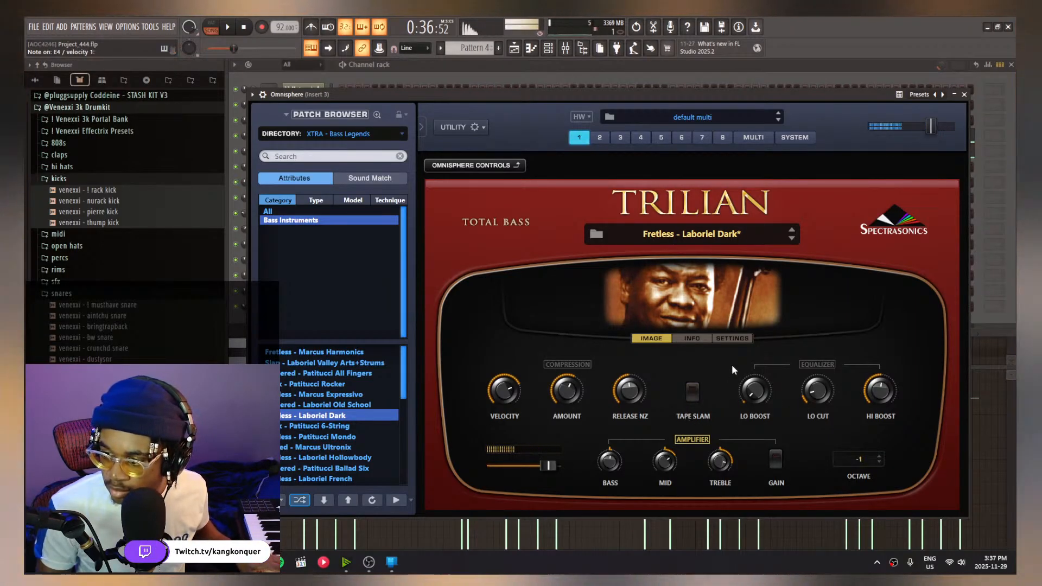
left_click(896, 218)
left_click(897, 217)
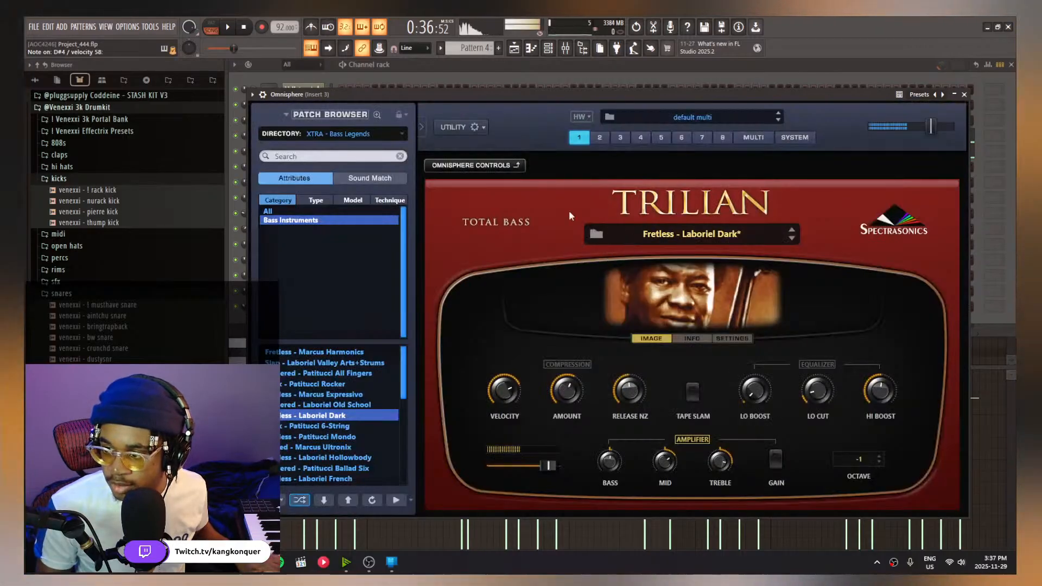
Show the LFO1 modulation of Pitch Fine in the Omnisphere controls and reset its target depth to the default value
left_click(507, 173)
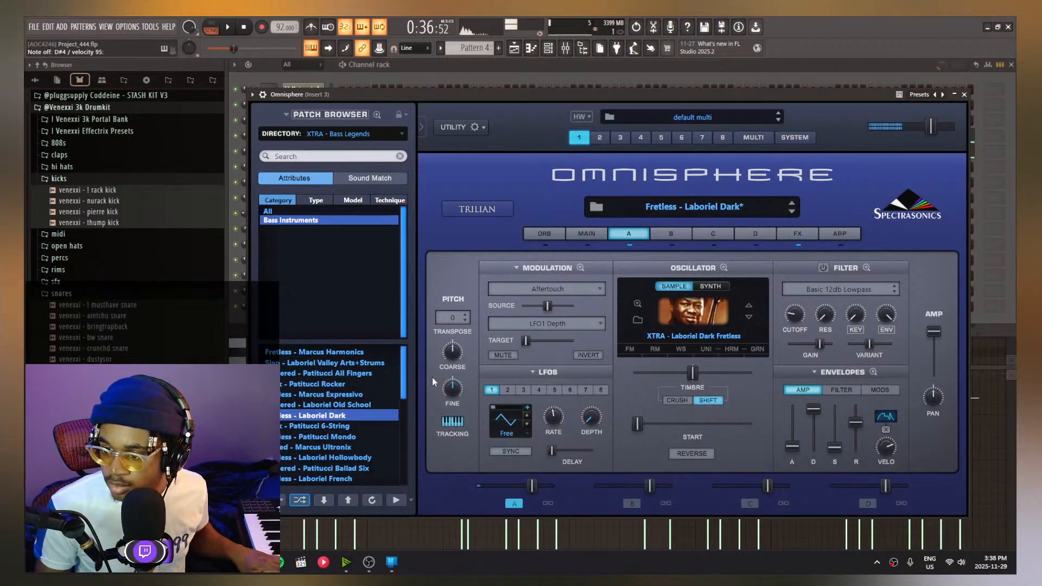
right_click(450, 388)
mouse_move(521, 416)
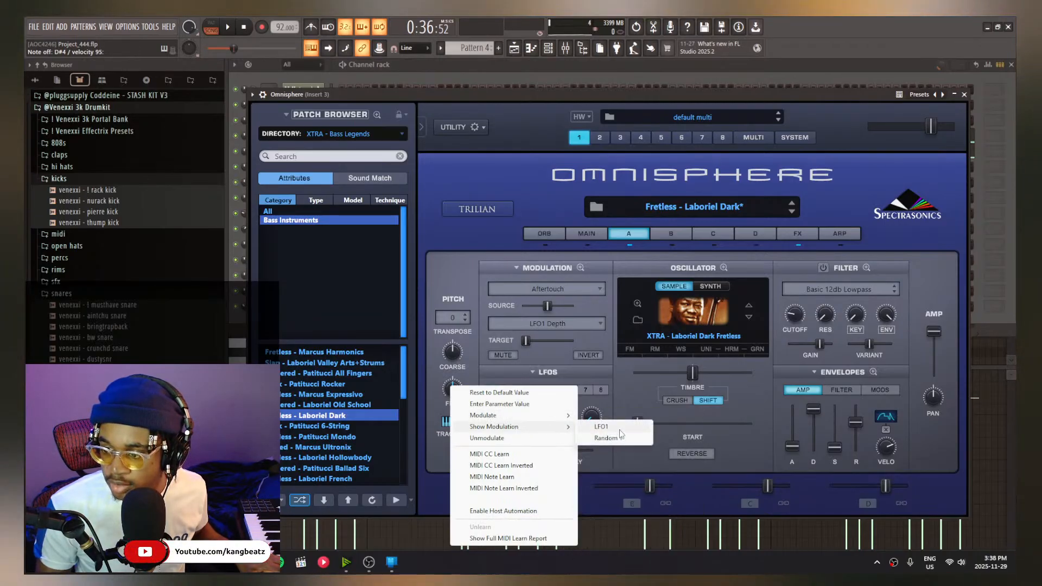
left_click(602, 427)
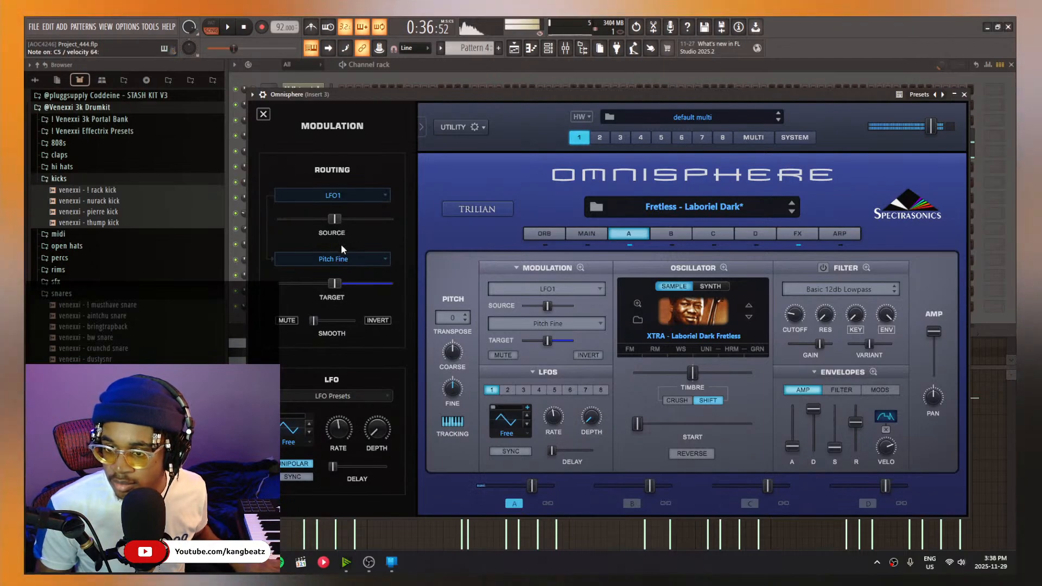
mouse_move(334, 283)
left_mouse_down()
mouse_move(286, 303)
mouse_move(269, 288)
mouse_move(283, 275)
mouse_move(312, 287)
mouse_move(364, 278)
mouse_move(318, 282)
left_mouse_up()
right_click(317, 282)
left_click(348, 291)
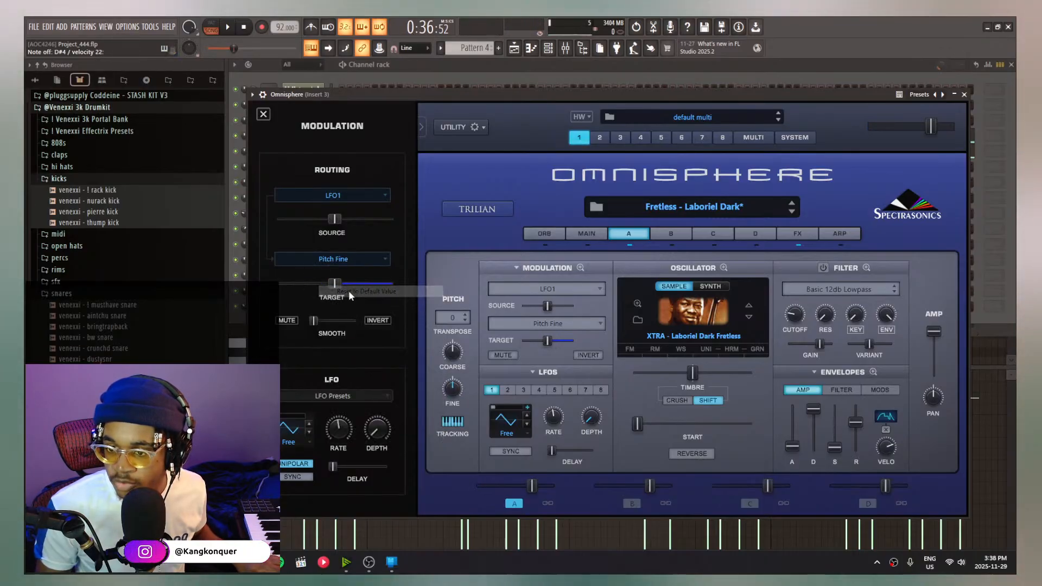
Show the Random 1 modulation of Pitch Fine, try a slightly higher source depth and undo the change
right_click(450, 391)
mouse_move(491, 429)
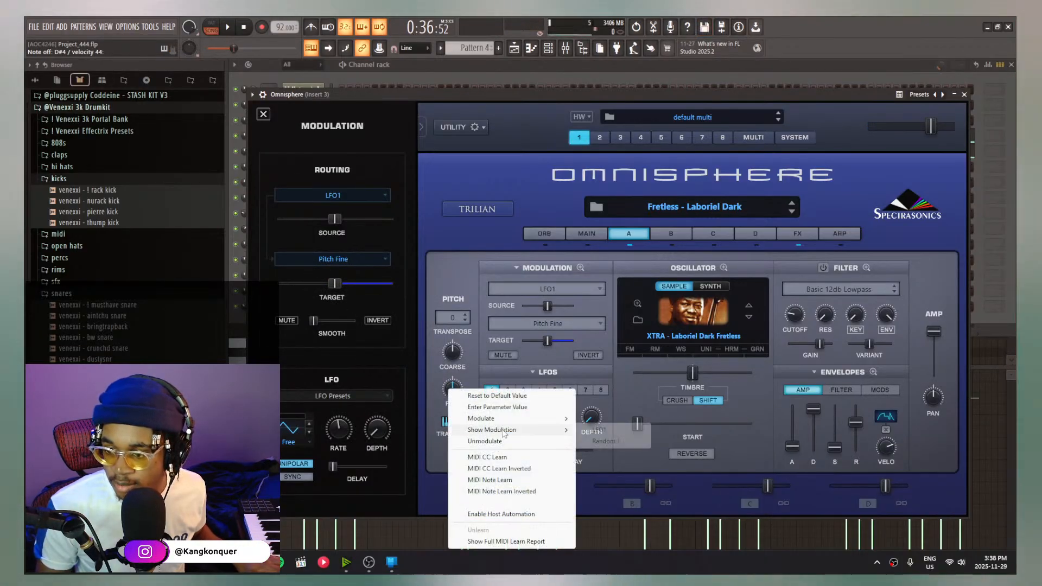
left_click(602, 441)
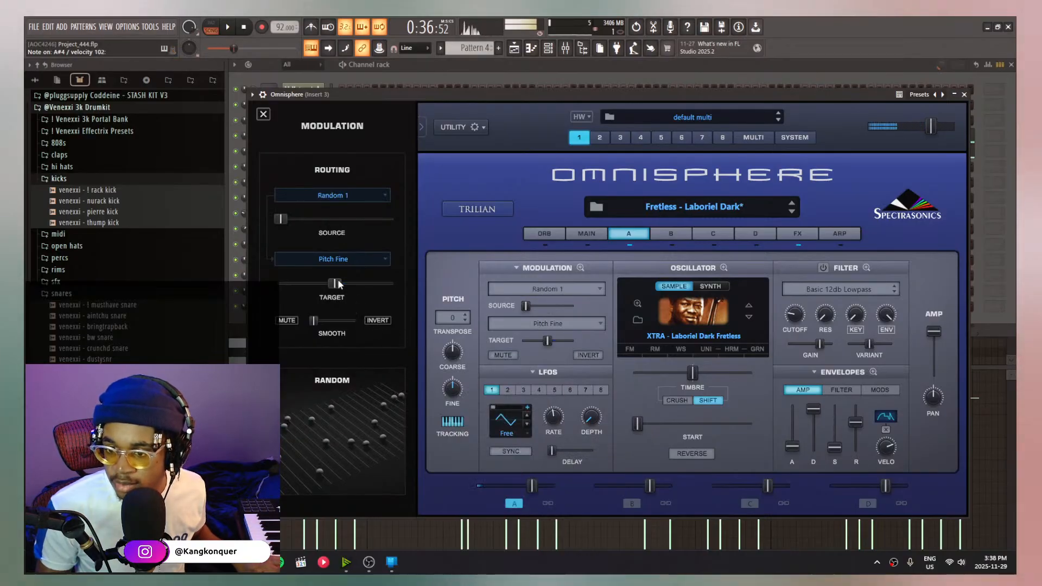
mouse_move(280, 218)
left_mouse_down()
mouse_move(337, 230)
mouse_move(279, 235)
left_mouse_up()
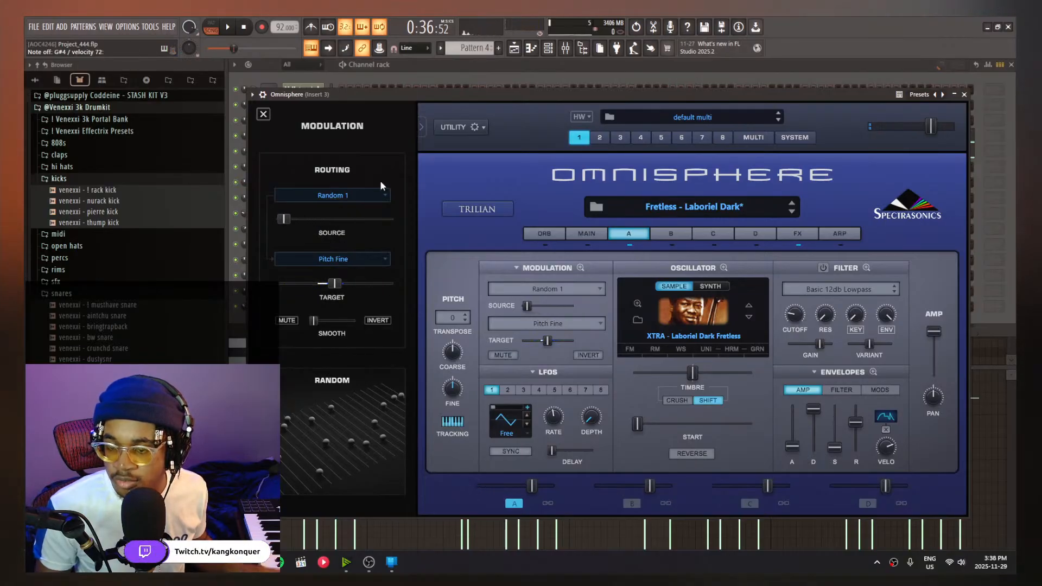
key("ctrl+z")
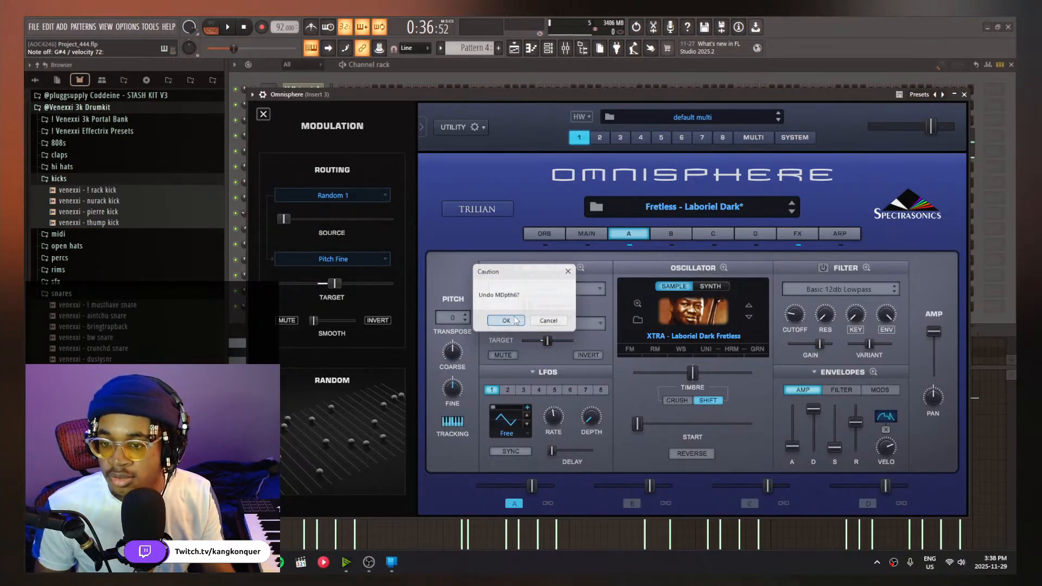
left_click(498, 320)
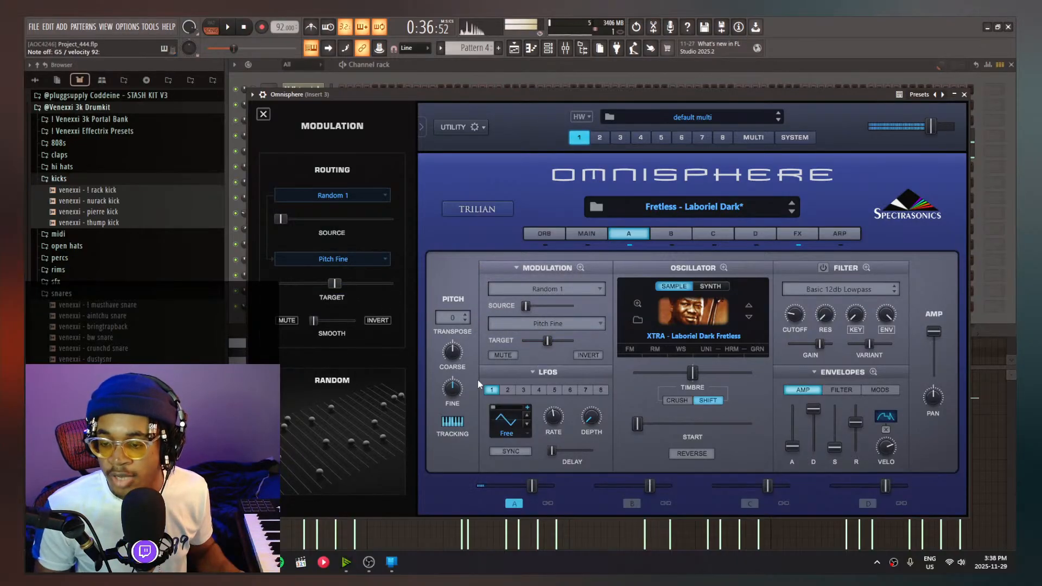
Show the LFO1 modulation of Pitch Fine on the Fretless - Laboriel Dark patch and lower its source depth close to the minimum
right_click(454, 387)
mouse_move(540, 414)
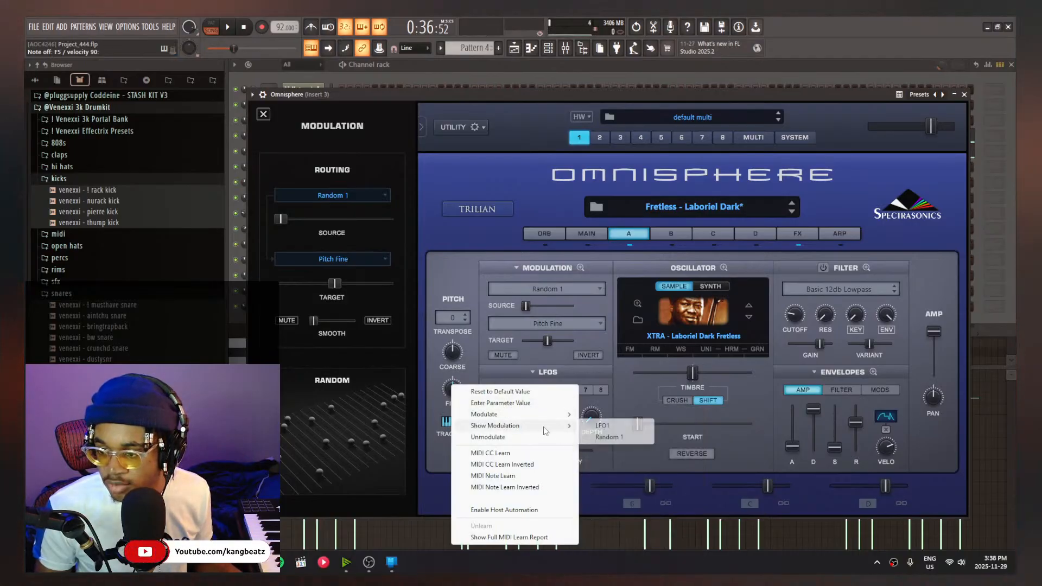
left_click(602, 426)
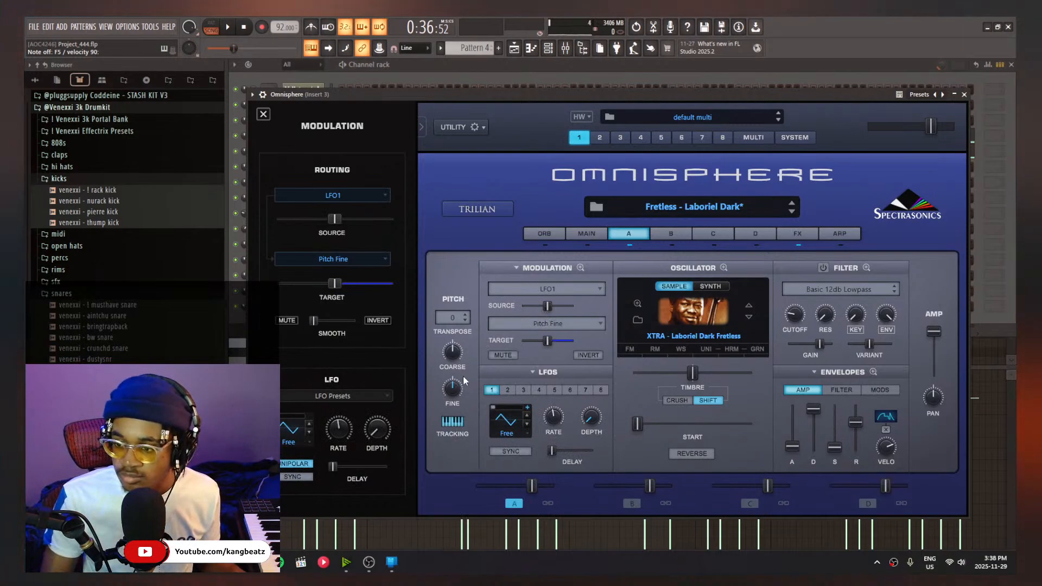
right_click(554, 292)
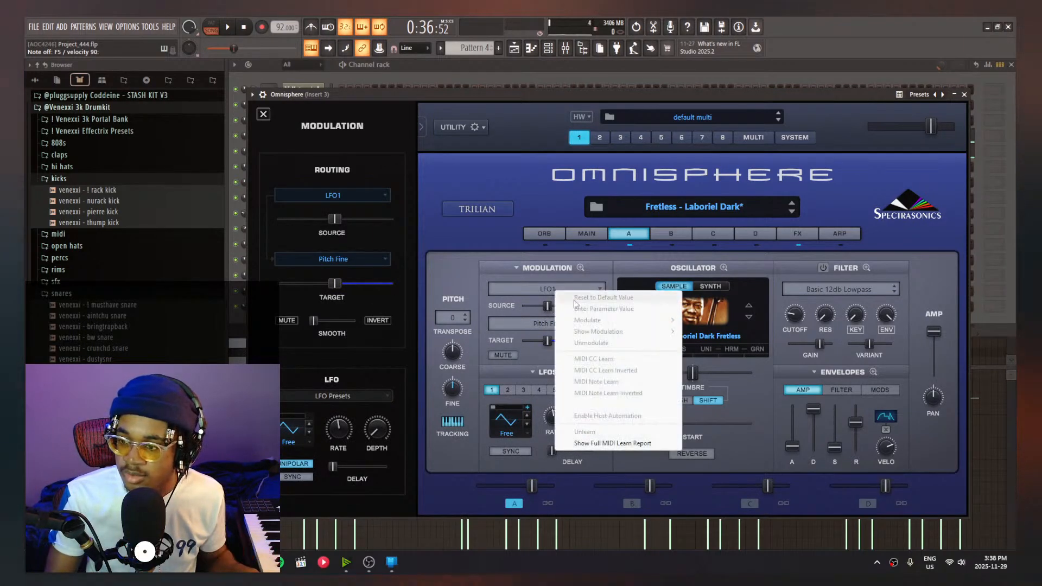
left_click(360, 242)
right_click(345, 196)
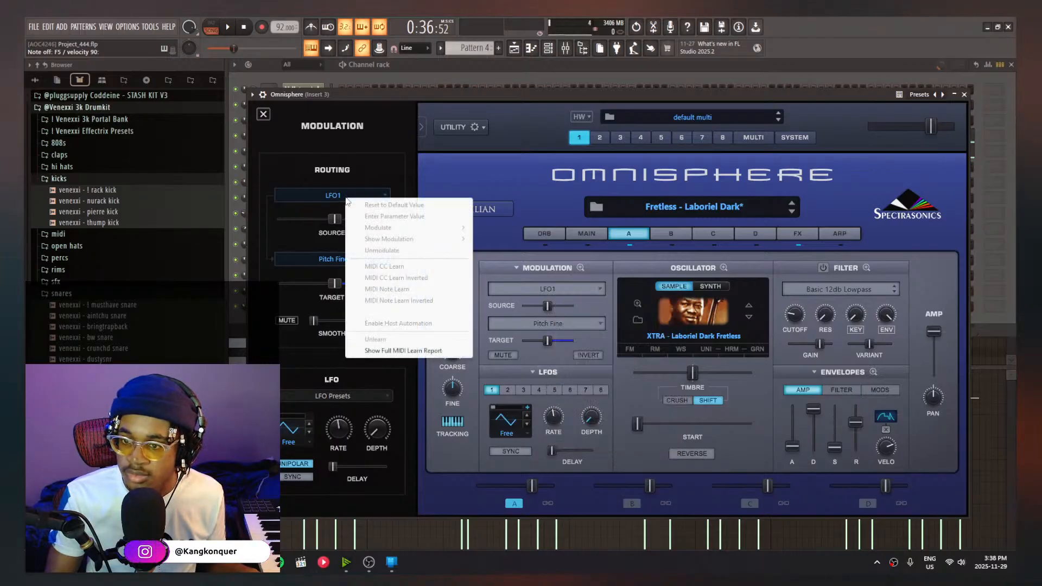
left_click(288, 302)
right_click(335, 285)
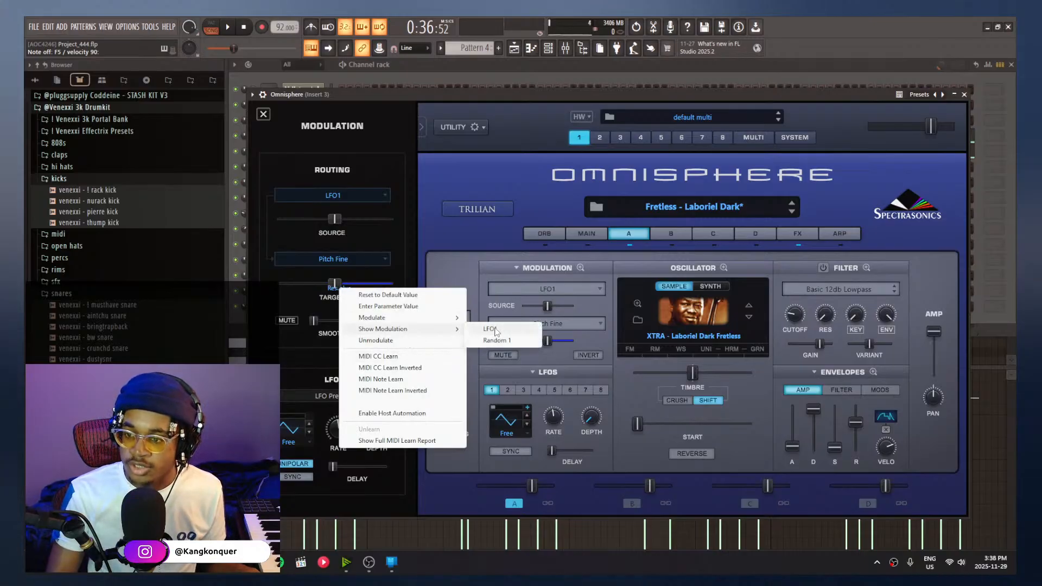
left_click(491, 329)
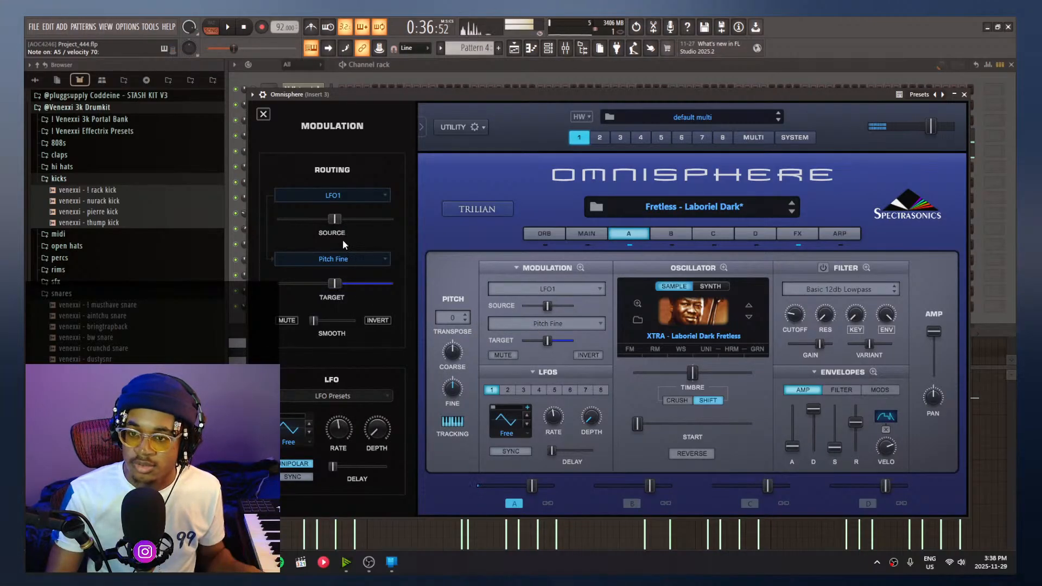
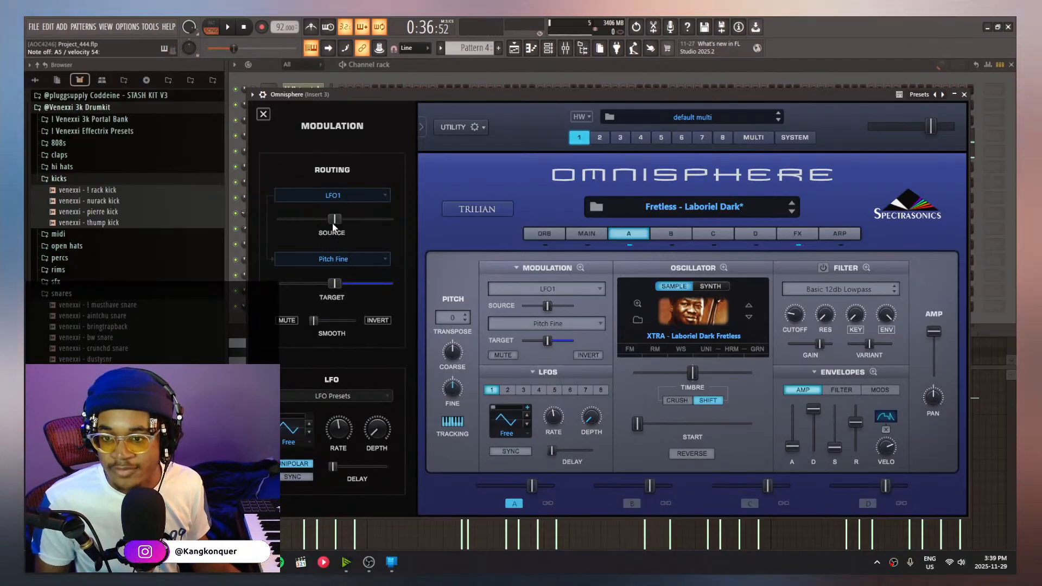
left_click_drag(333, 224, 286, 237)
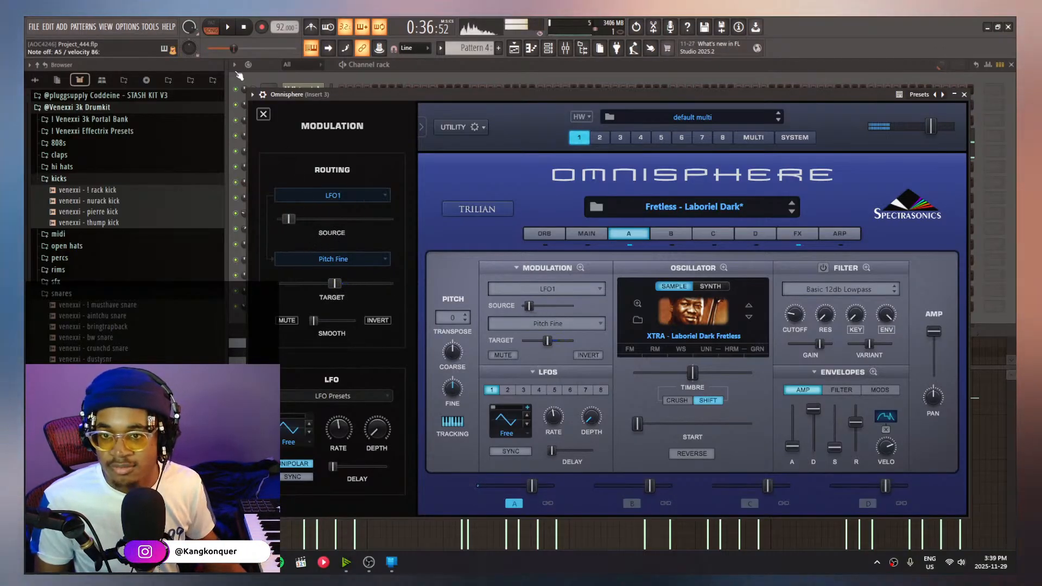
Check the Rock - Patitucci Fuzz patch in Omnisphere #2, restart playback and set that channel's volume to 50%
left_click(523, 63)
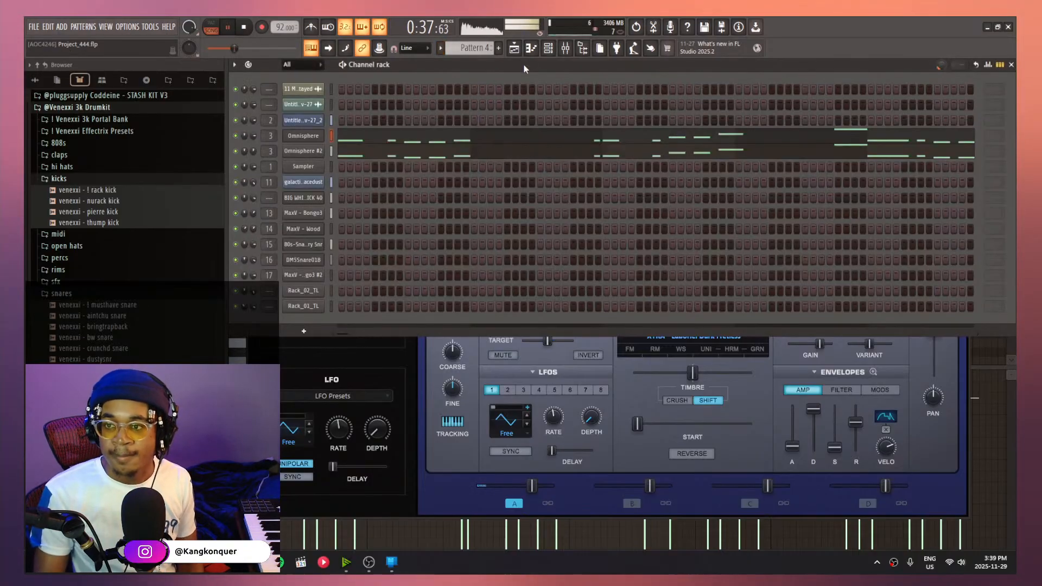
left_click(288, 151)
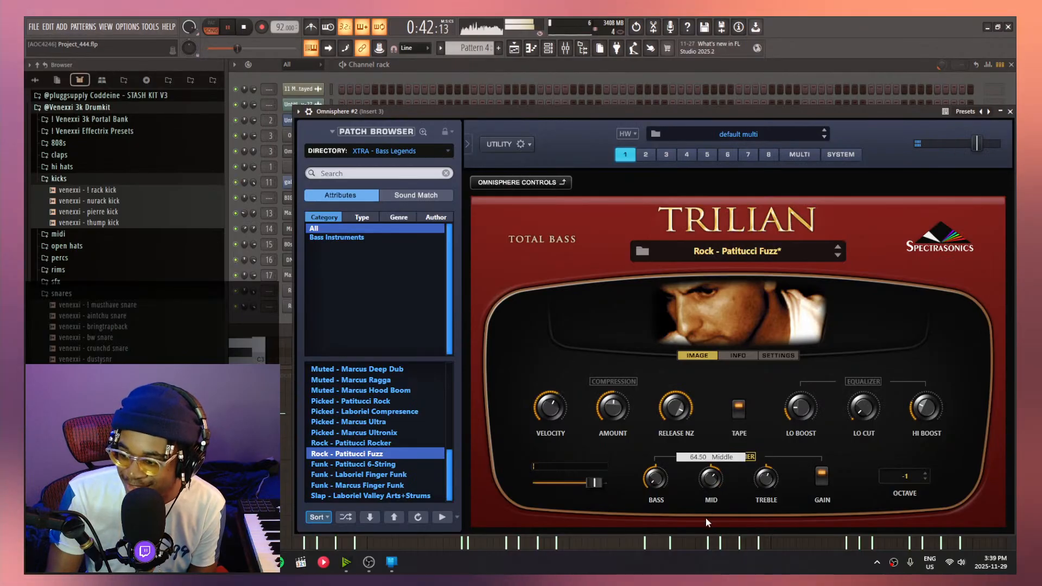
left_click(505, 75)
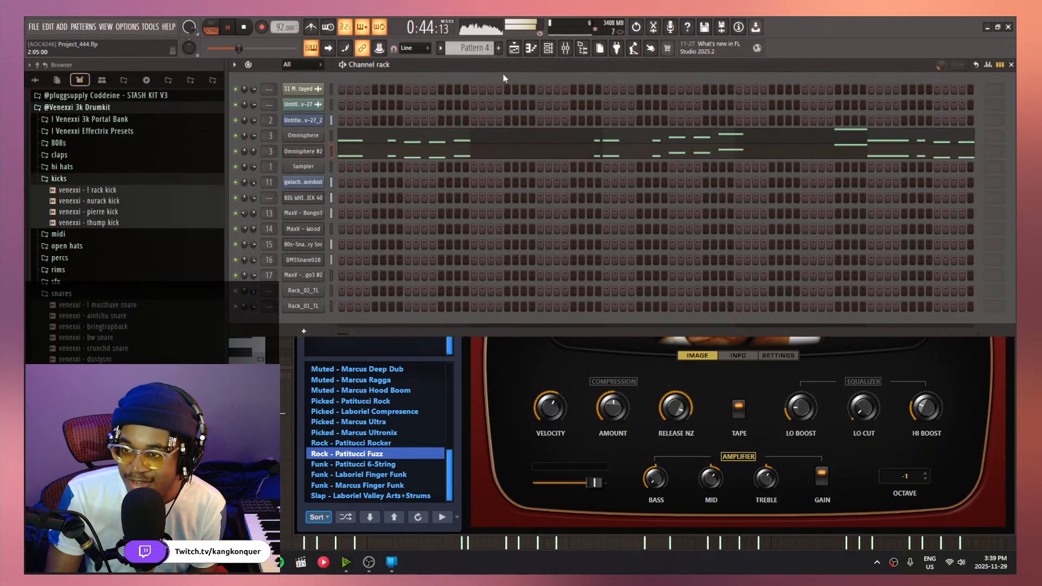
left_click(246, 28)
key("space")
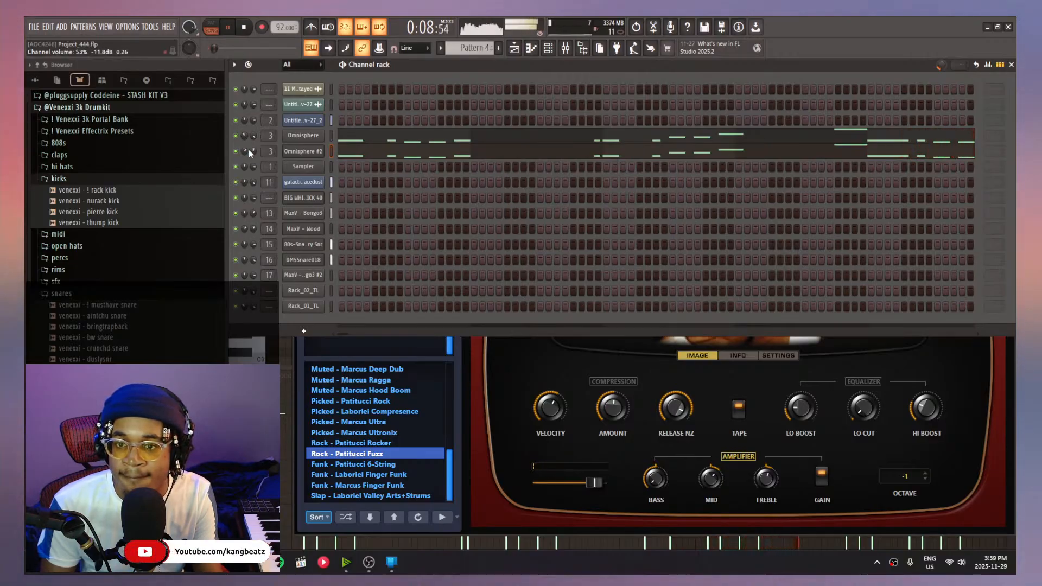
left_click_drag(252, 150, 258, 152)
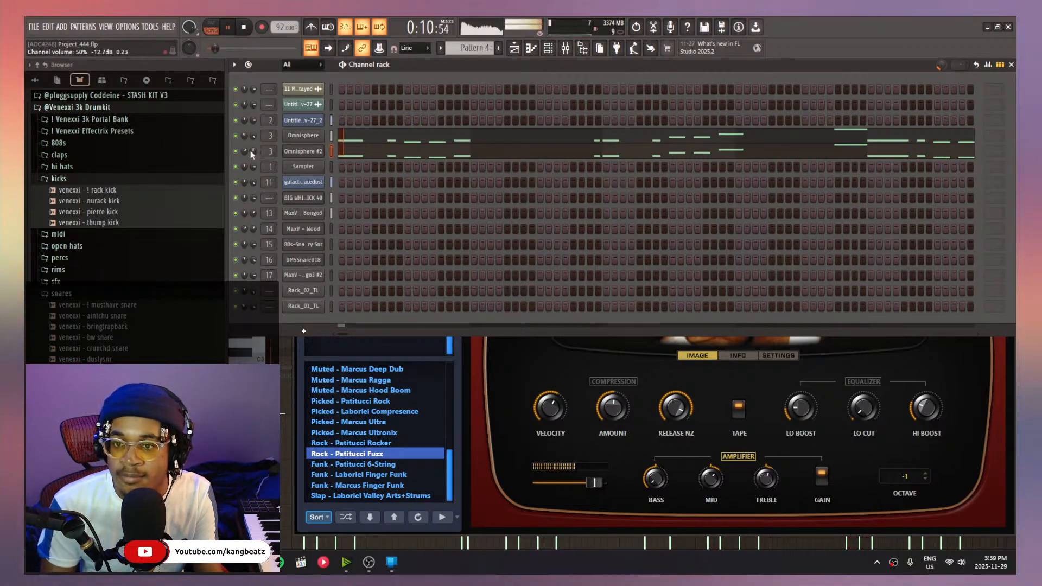
Try muting the two G3 notes in the first bar of the Omnisphere #2 piano roll and undo it
left_click(372, 158)
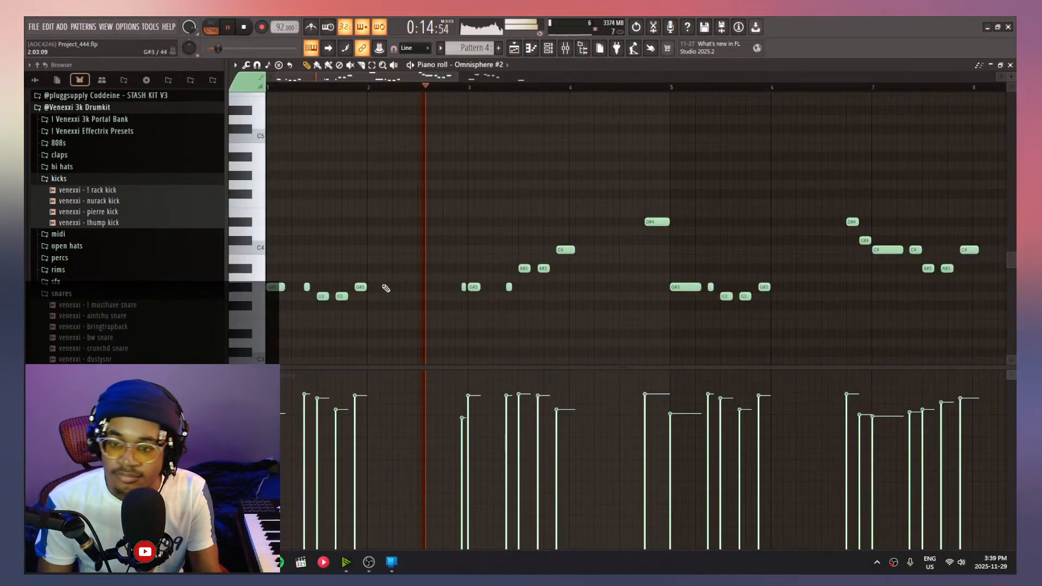
right_click(321, 296, "alt")
right_click(341, 296, "alt")
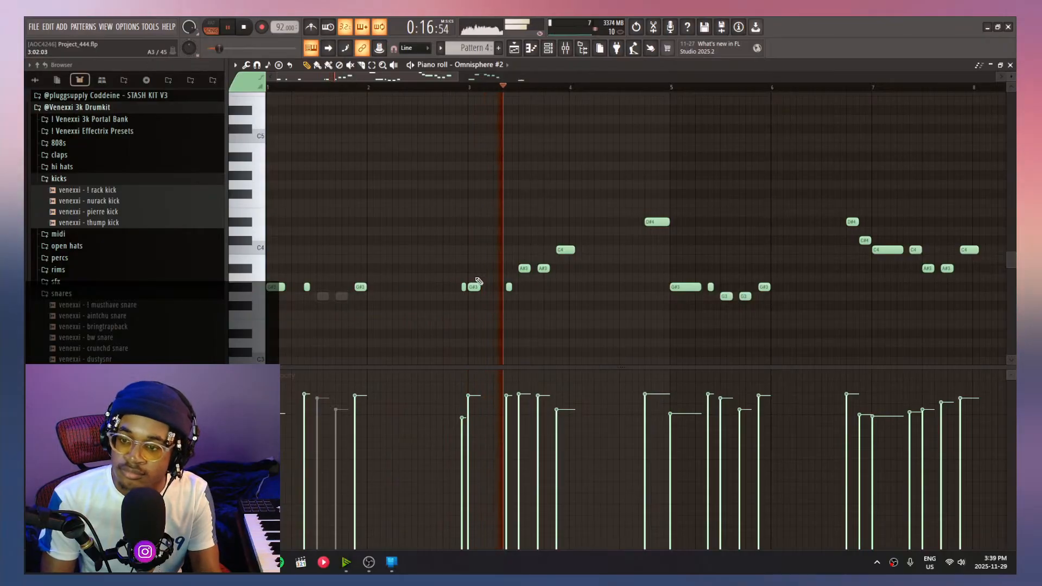
key("ctrl+z")
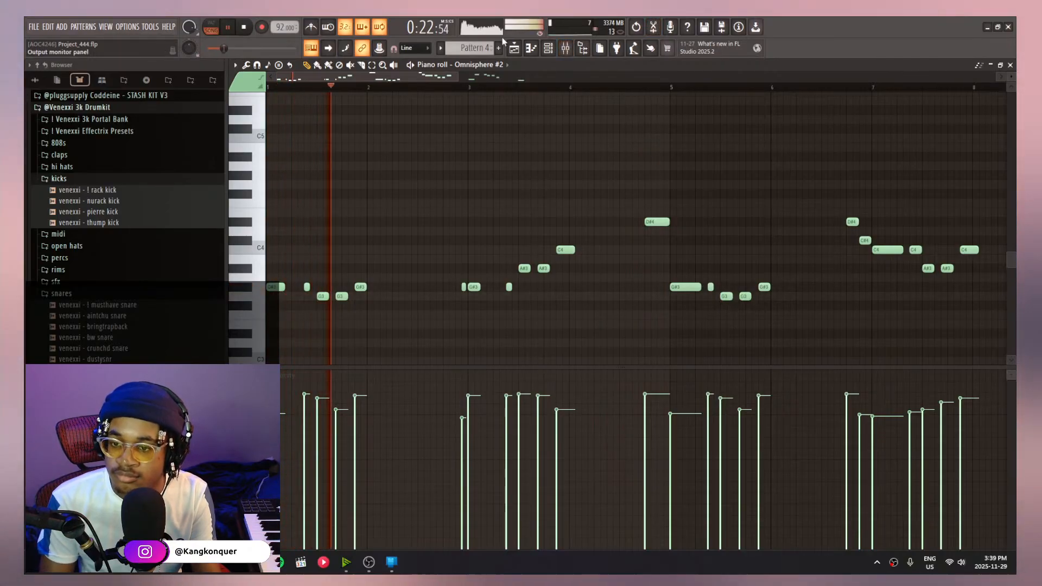
key("F6")
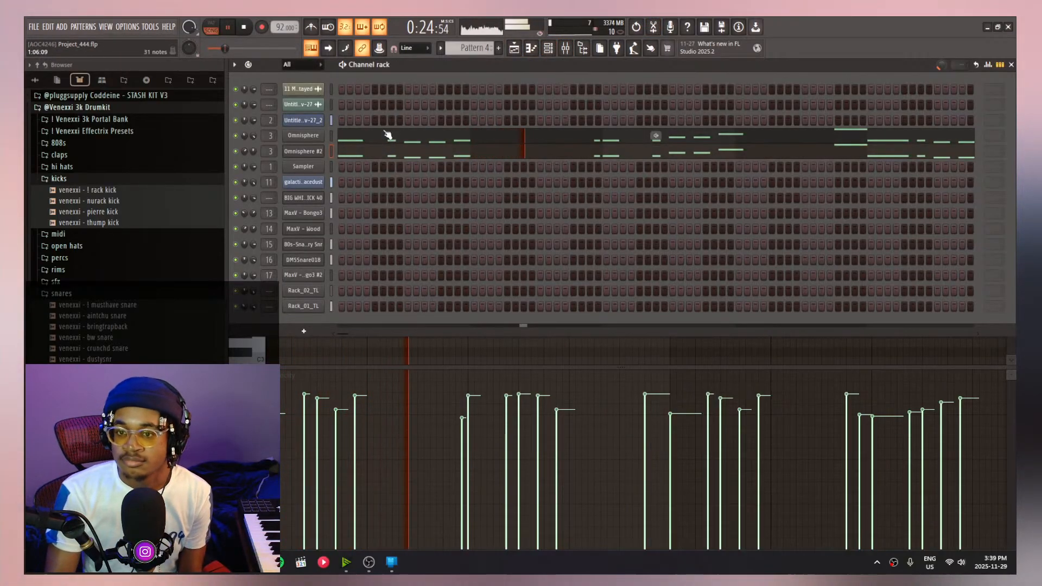
key("F5")
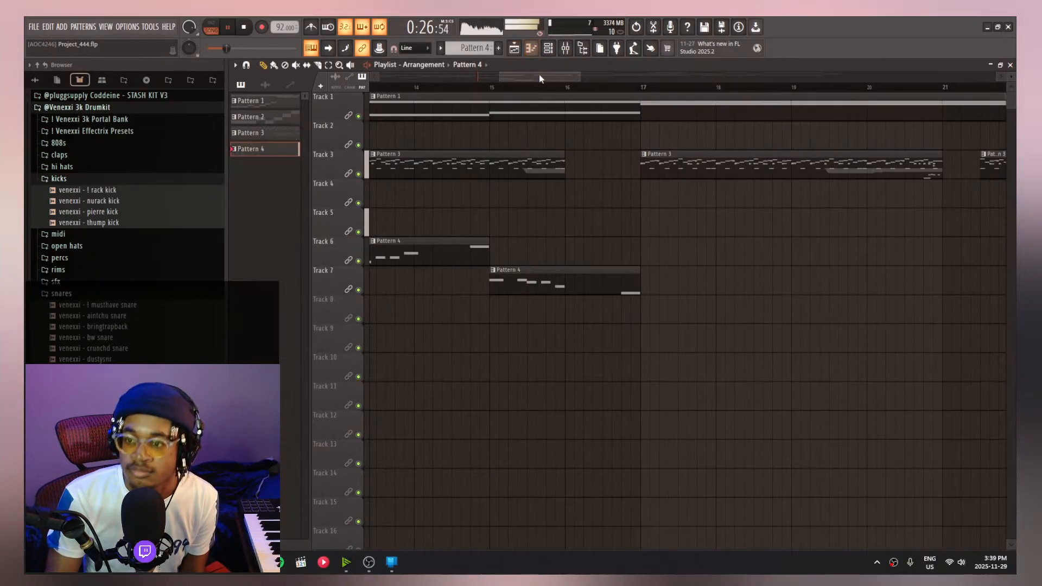
left_click(565, 48)
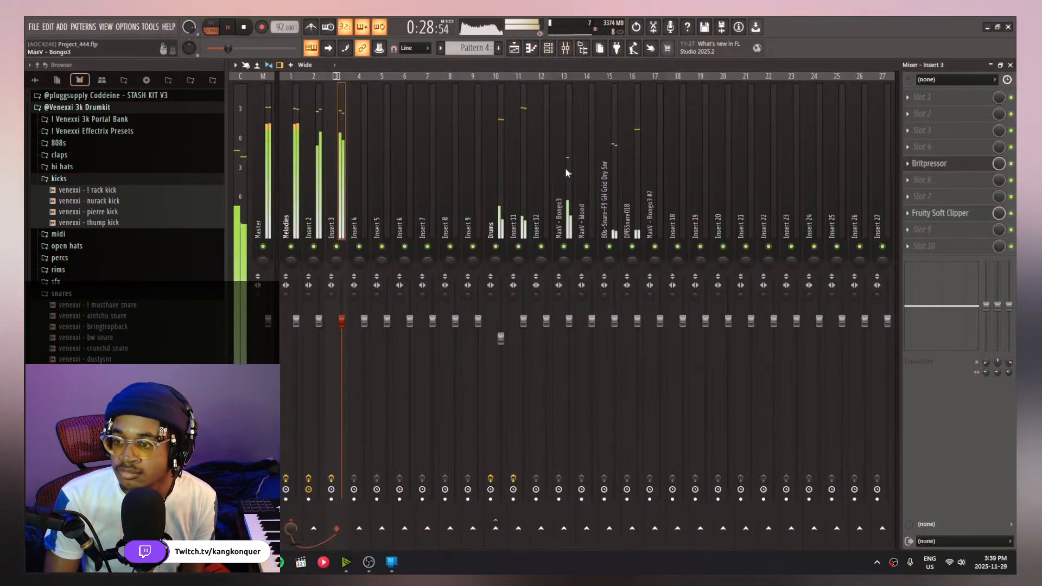
key("F5")
Replace the kick channel's sample below the galacticforceband slicer with venexxi - ! rack kick and turn its fade-out fully down
key("F6")
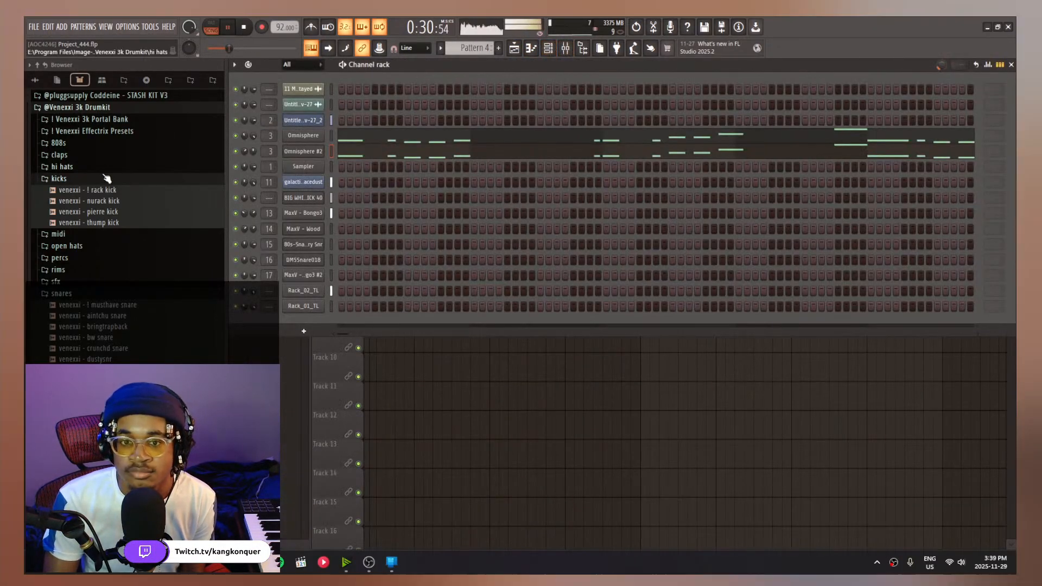
left_click_drag(103, 190, 297, 198)
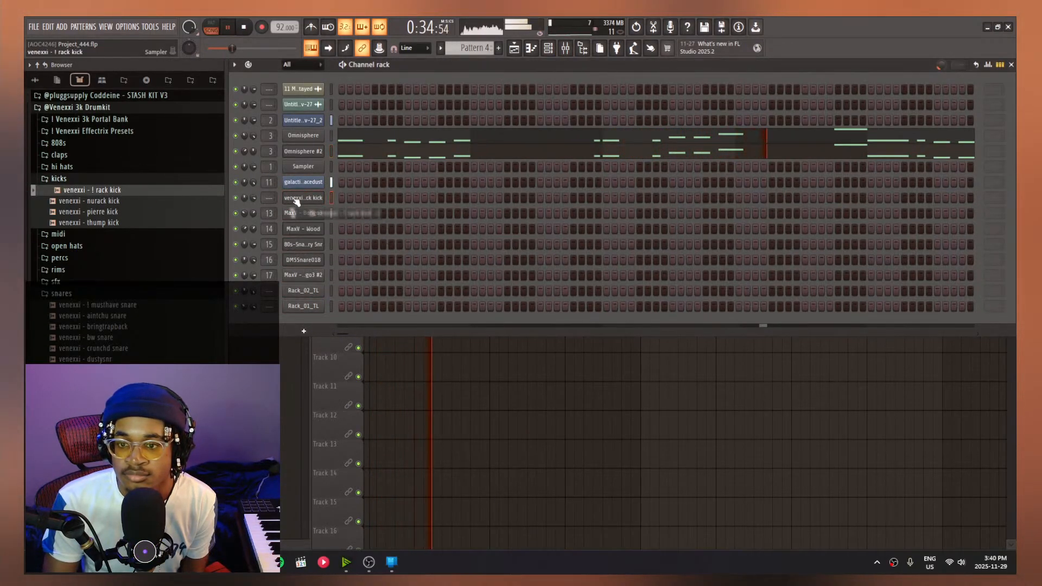
left_click(310, 200)
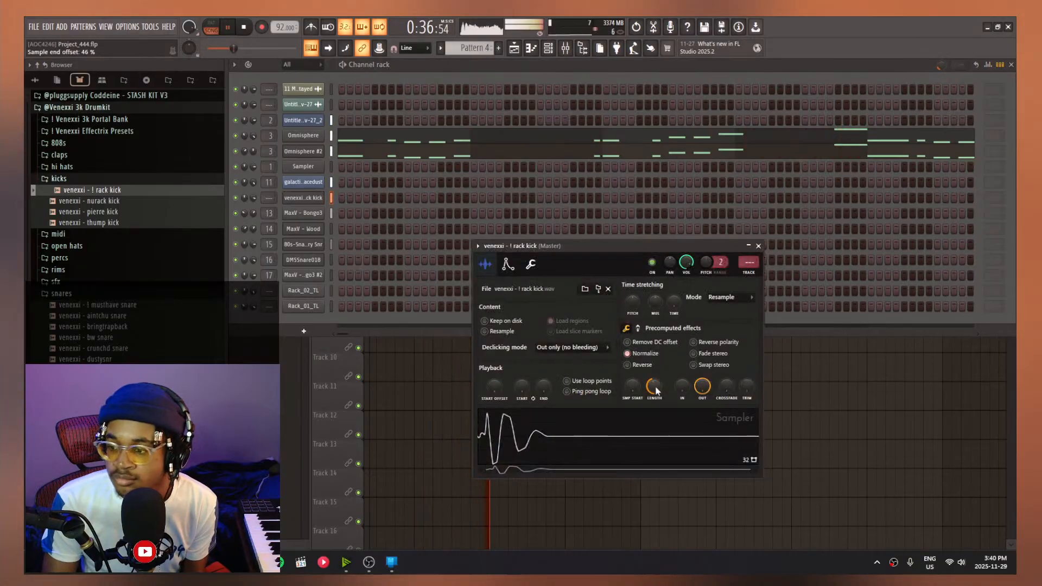
left_click_drag(700, 383, 700, 429)
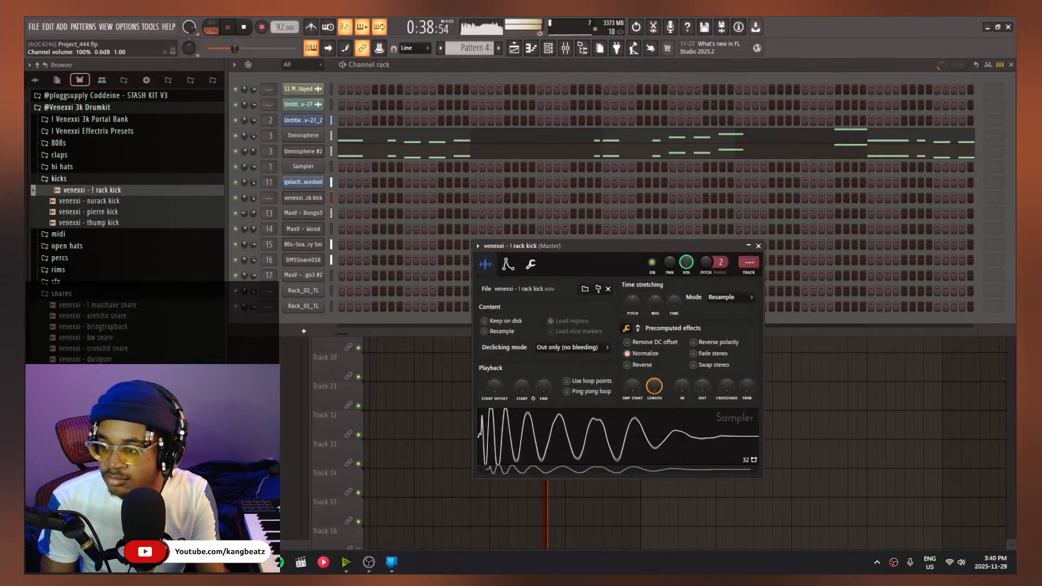
Switch to Pattern 3 and open the venexxi - ! rack kick notes in the piano roll
scroll(487, 48, "up", 2)
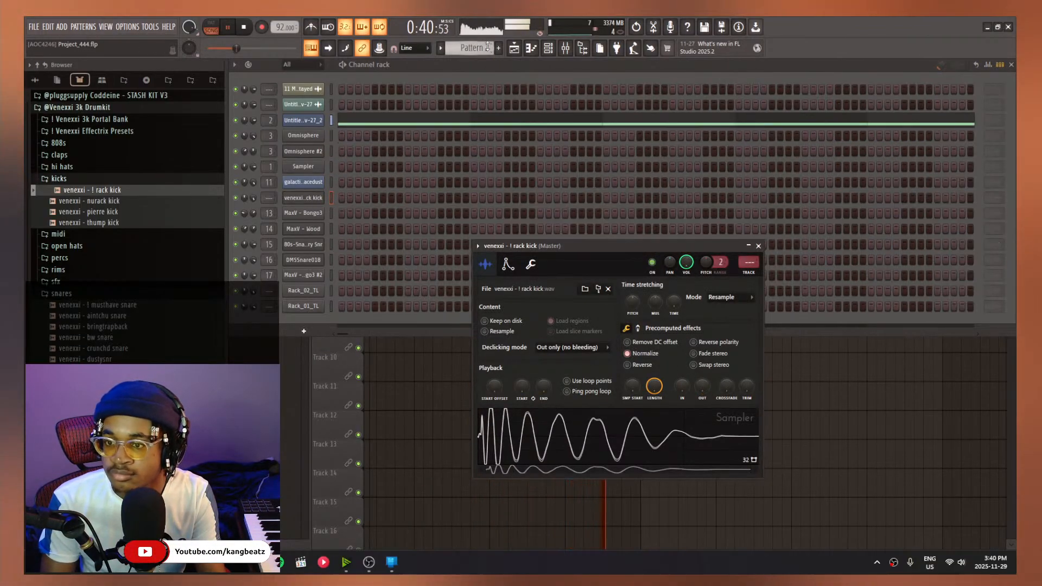
scroll(486, 47, "down", 1)
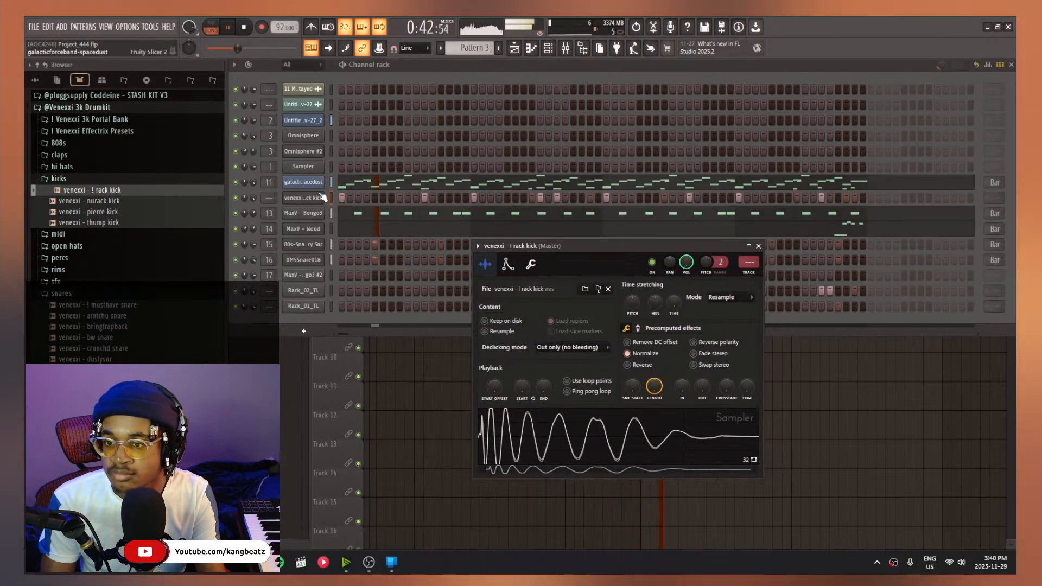
left_click(315, 200)
left_click(315, 199)
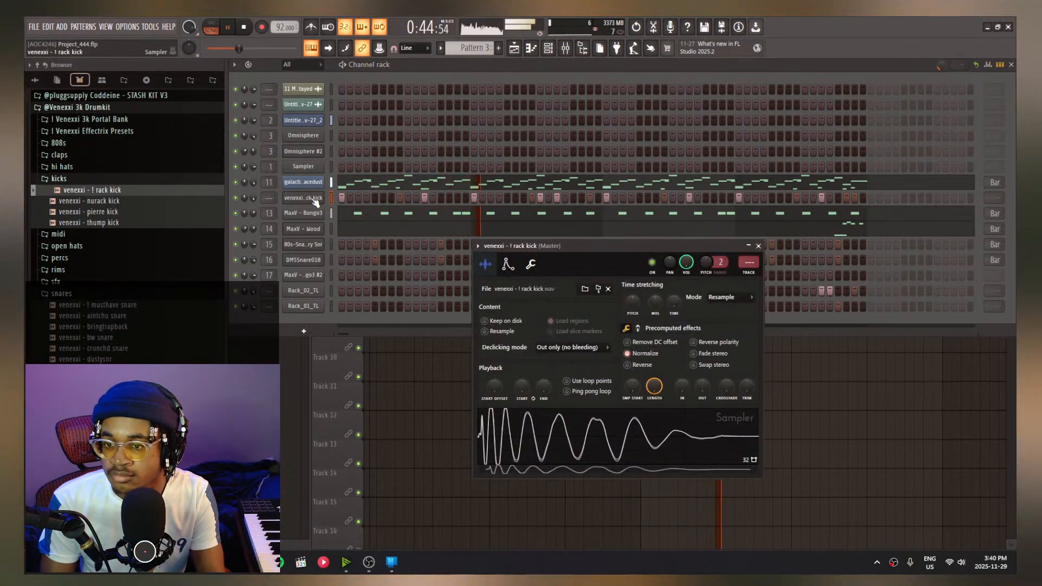
right_click(319, 197)
left_click(329, 197)
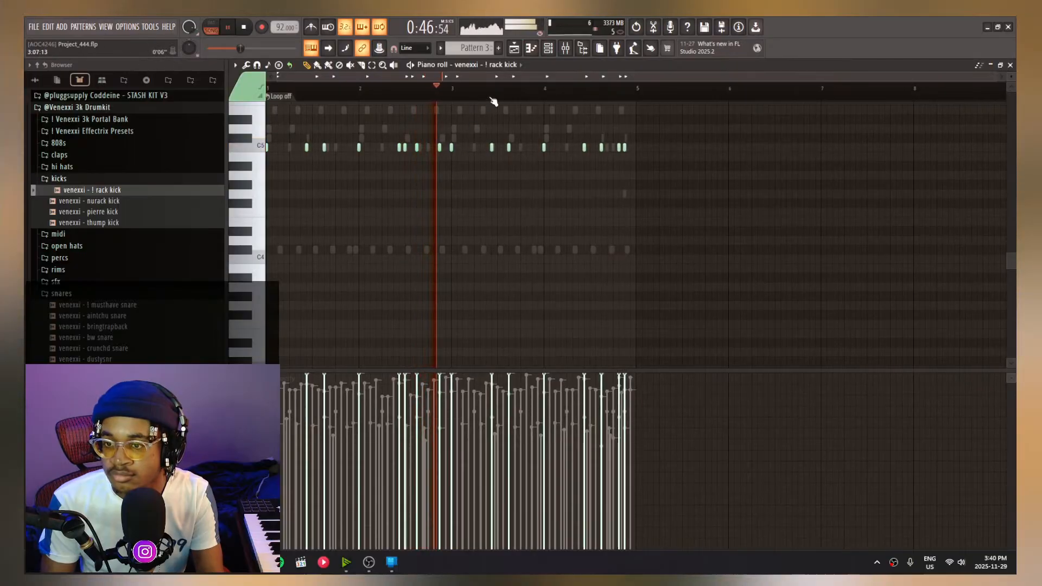
Leave the rack kick's piano roll and open the playlist arrangement
key("F6")
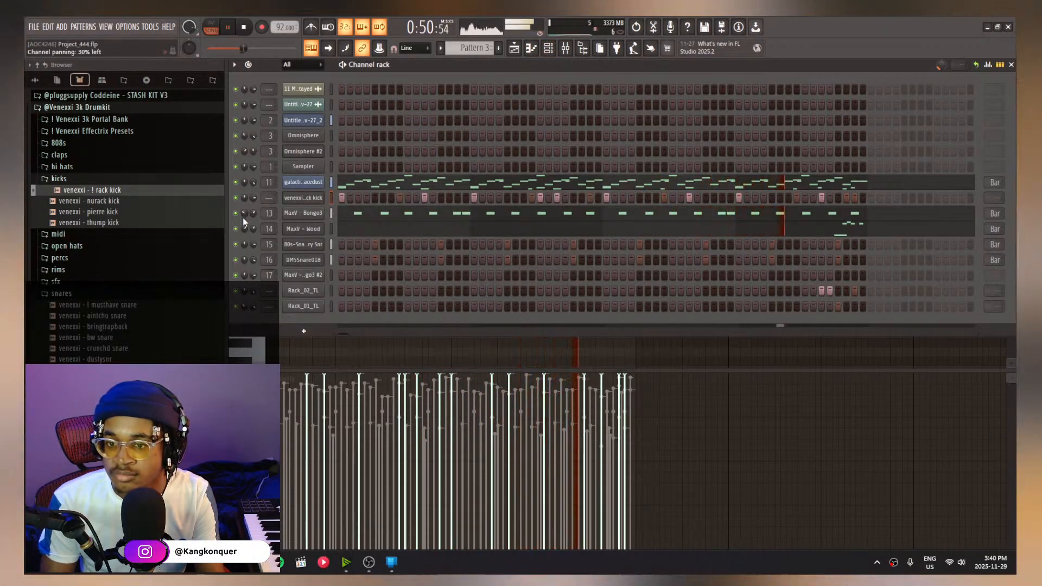
left_click(548, 49)
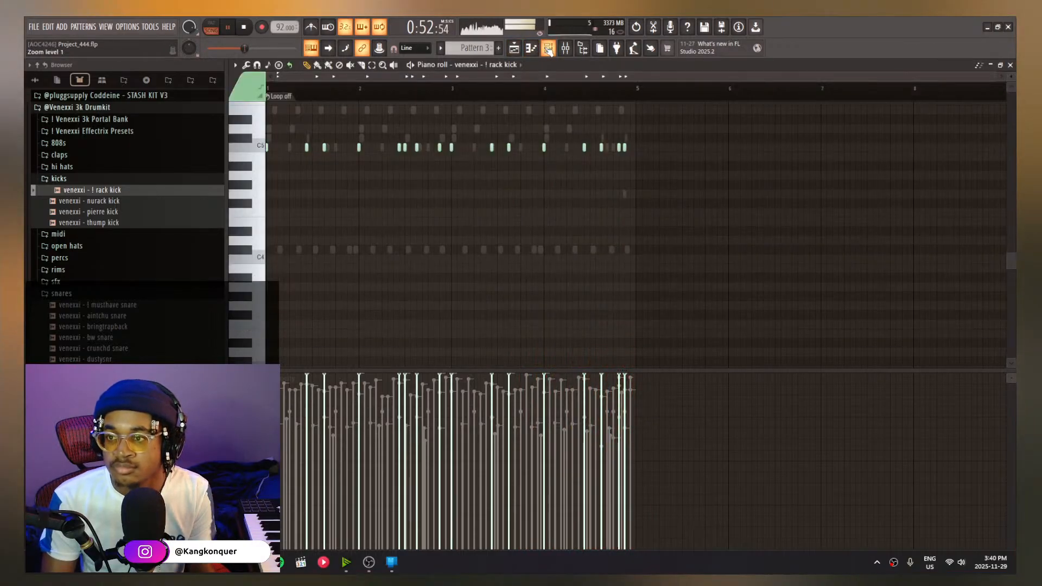
key("F5")
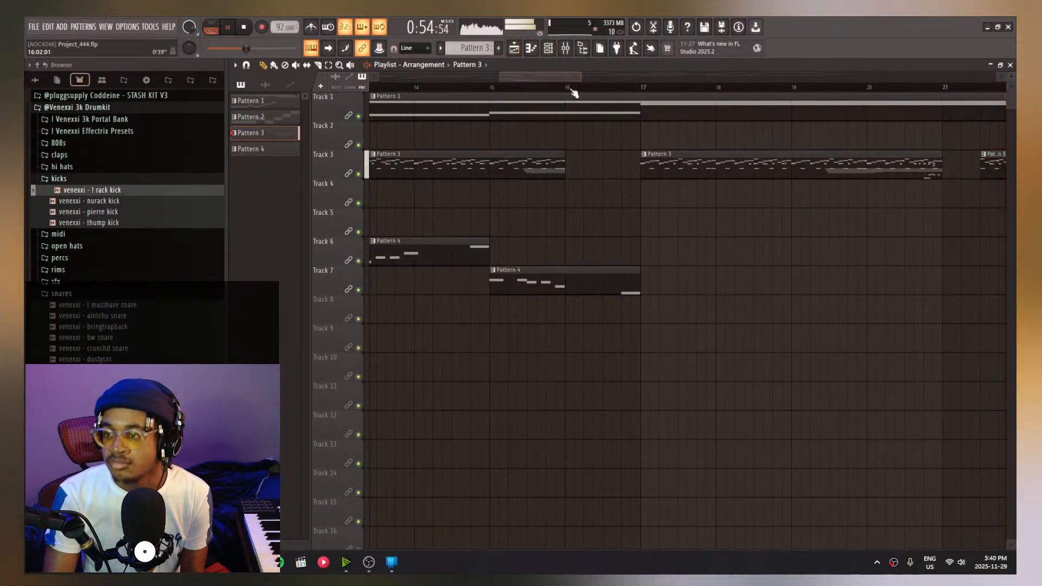
Stop the arrangement's playback and start a new project from the Project_Starter template
scroll(573, 88, "down", 6)
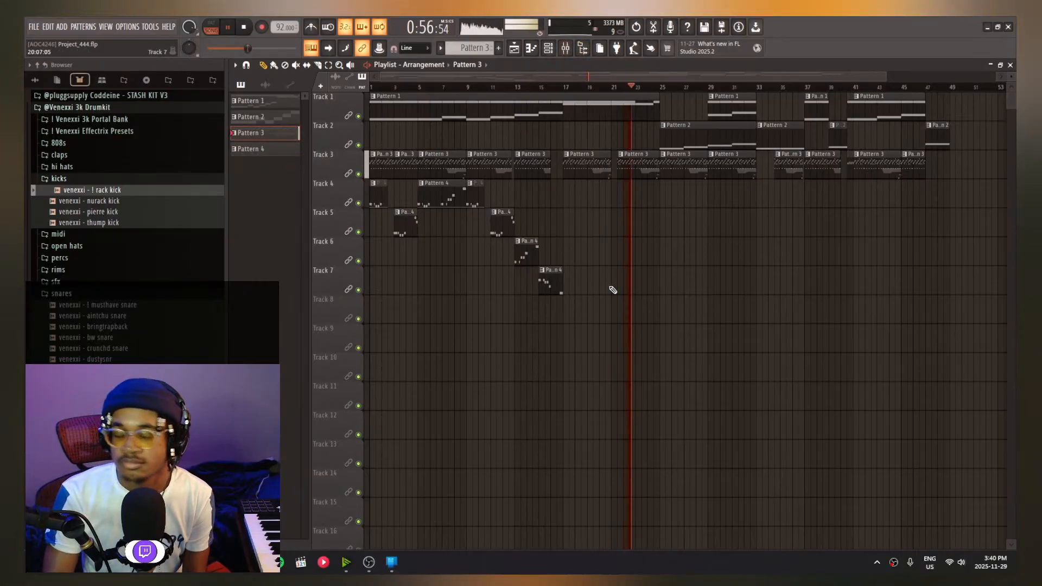
key("space")
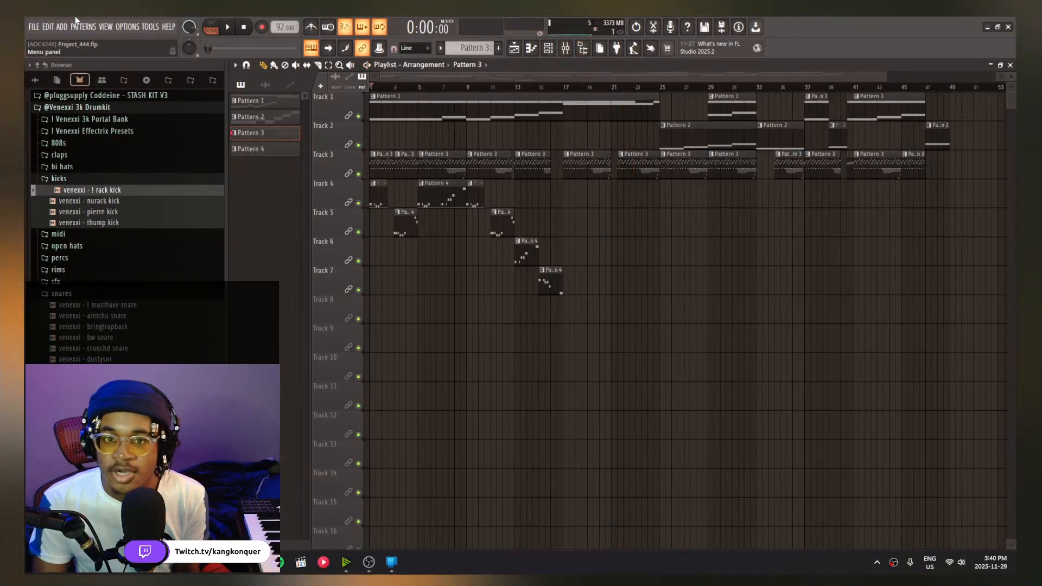
left_click(33, 26)
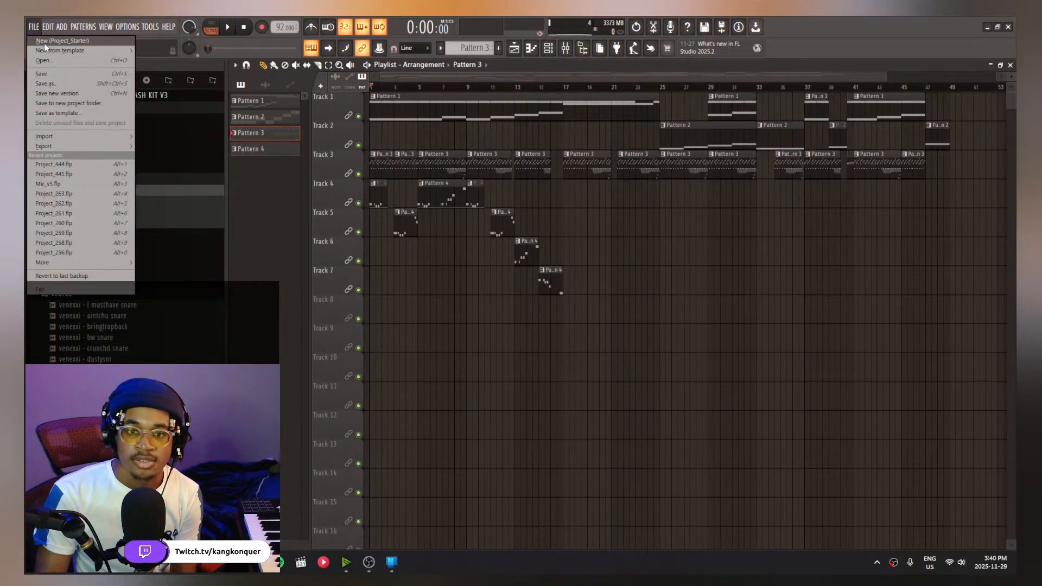
left_click(50, 38)
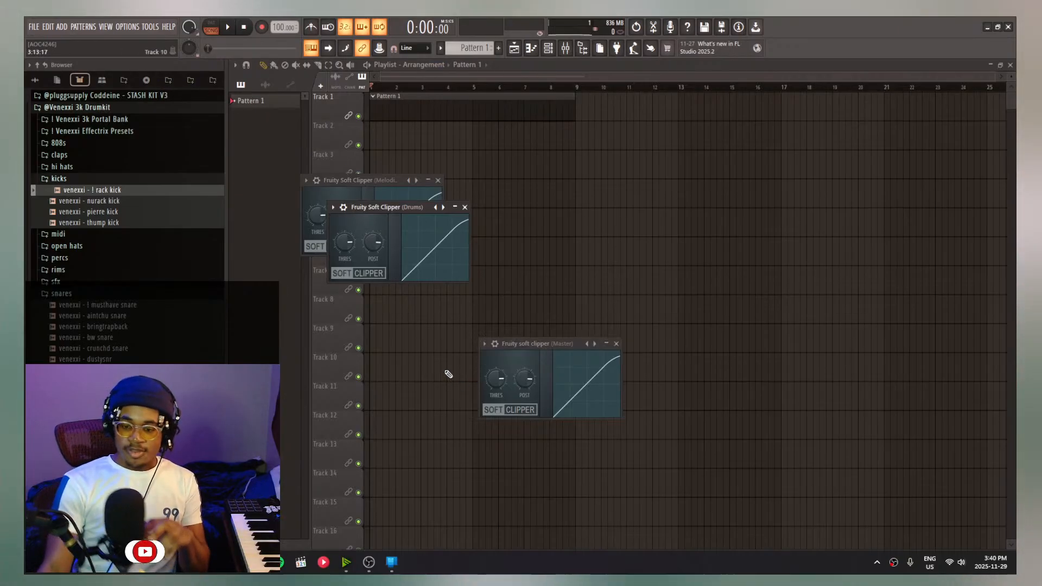
Add an Omnisphere instrument channel to the channel rack and reposition its plugin window for working
key("F6")
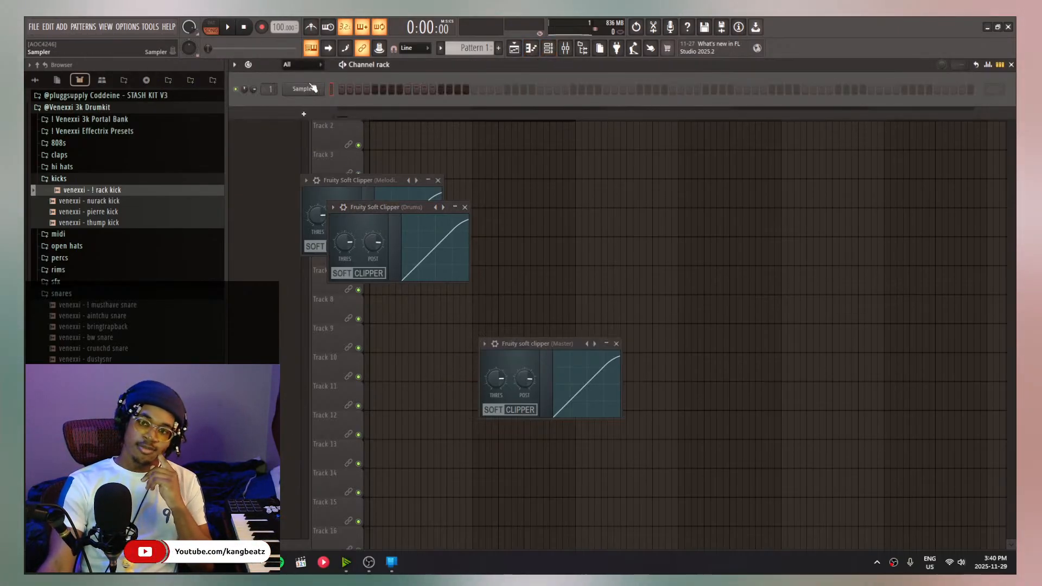
left_click(304, 114)
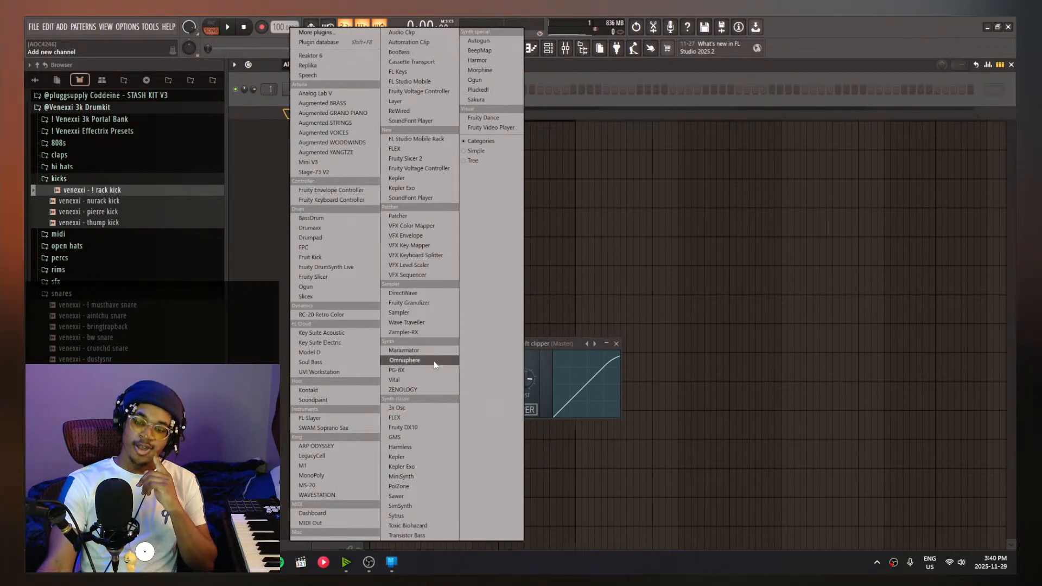
left_click(434, 360)
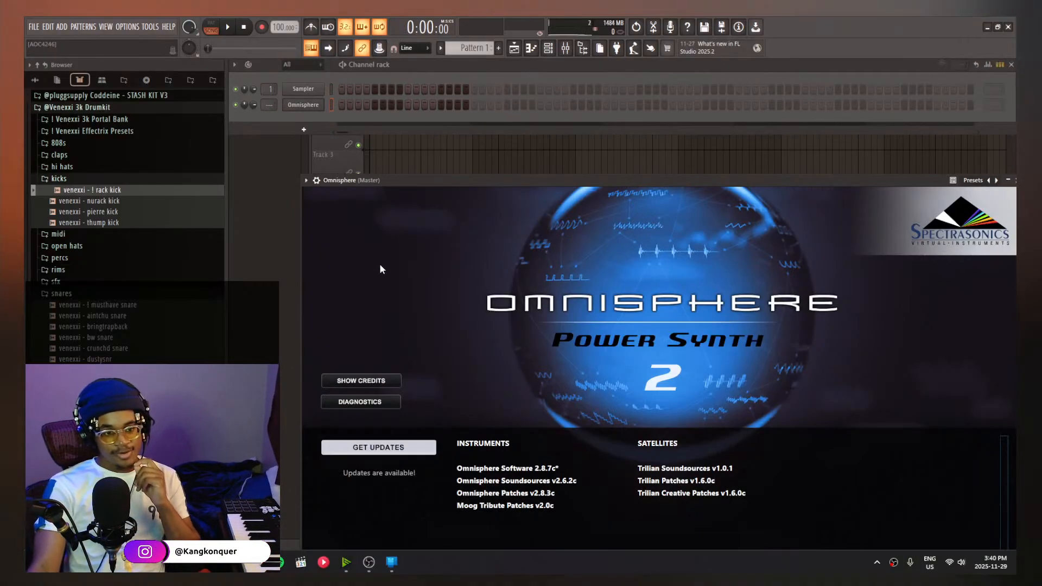
left_click(36, 27)
left_click(39, 28)
left_click(39, 28)
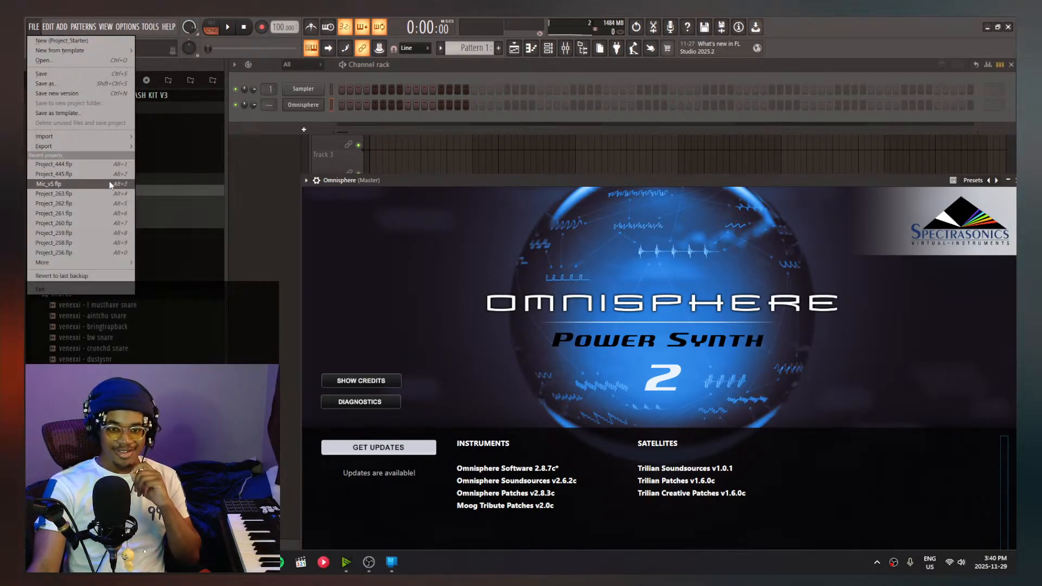
left_click(362, 251)
left_click_drag(383, 180, 315, 97)
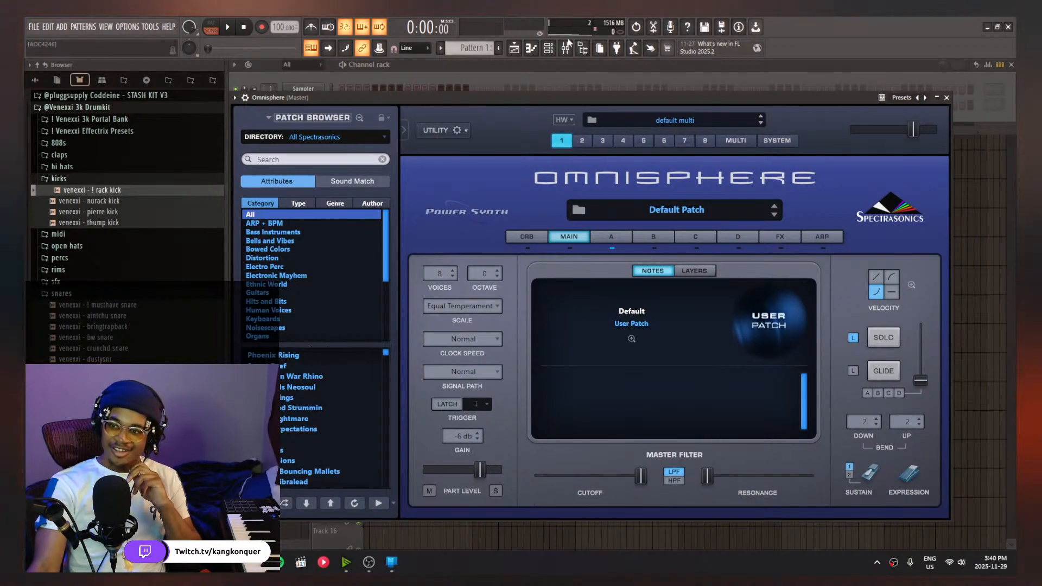
Inspect the Melodies and Drums mixer tracks and the Fruity Soft Clipper on the Drums track
left_click(569, 48)
scroll(330, 235, "down", 3)
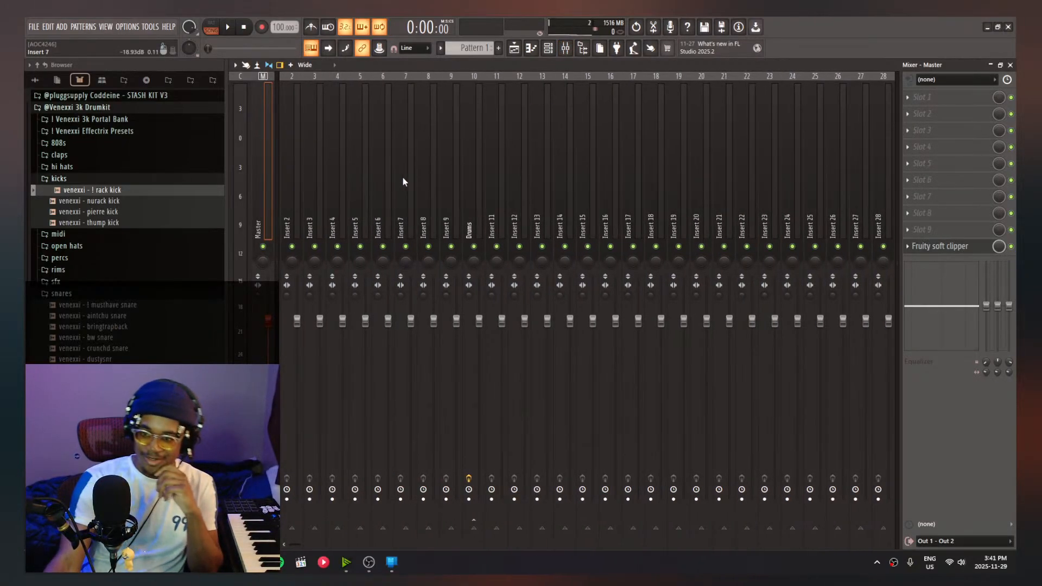
scroll(402, 177, "up", 3)
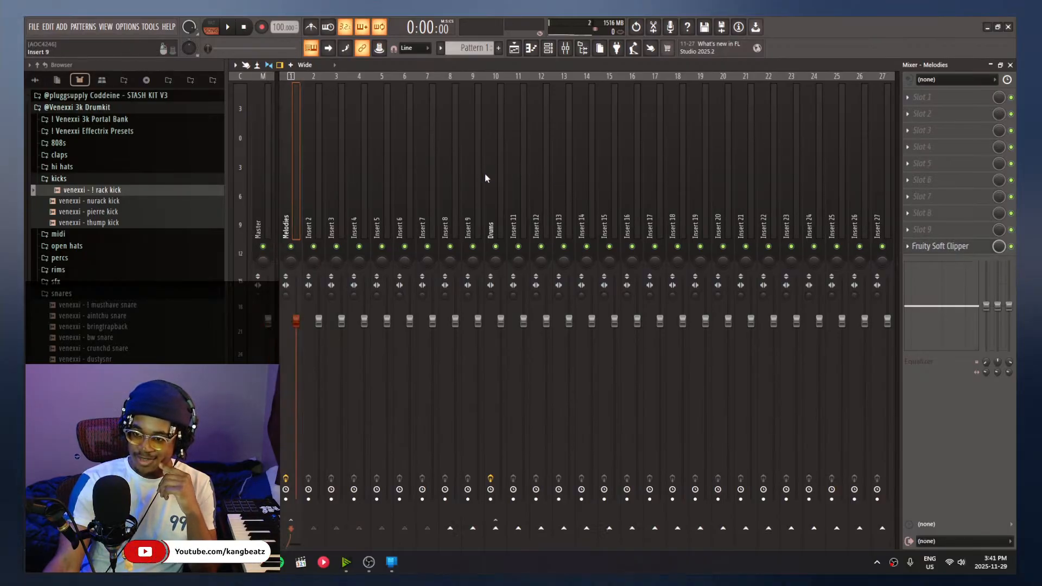
left_click(978, 251)
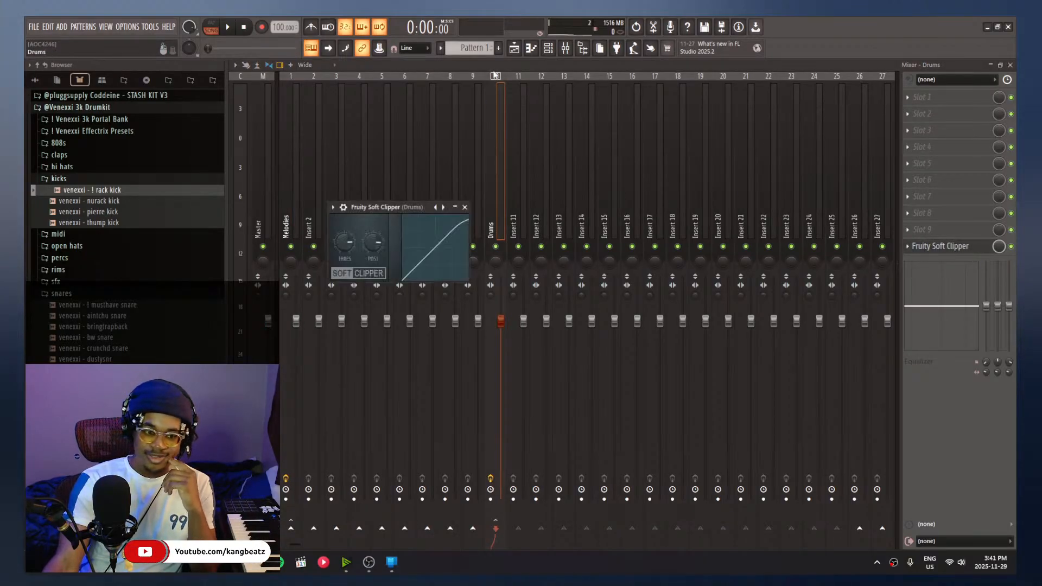
left_click(548, 48)
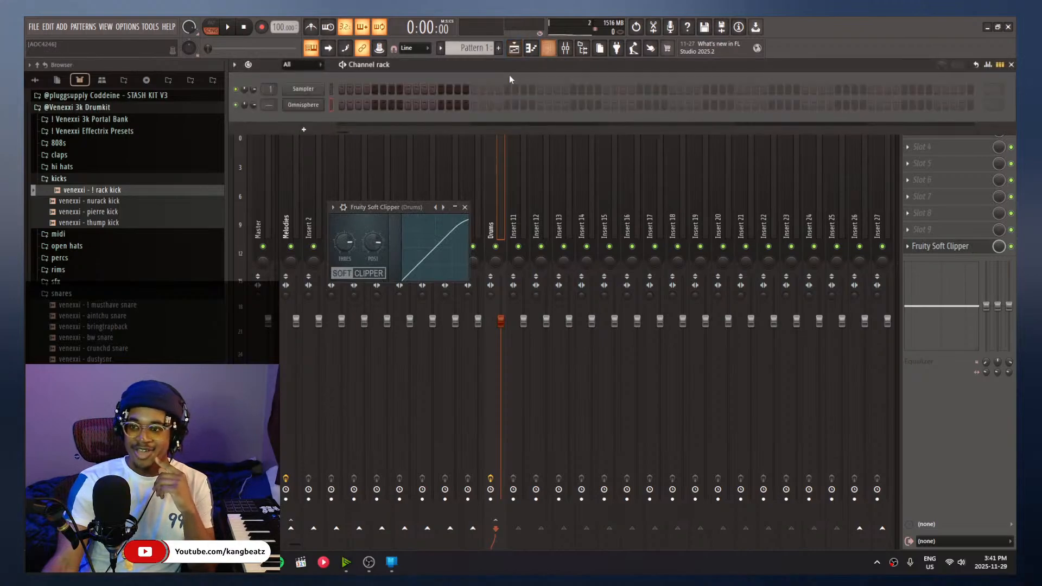
Reopen the Omnisphere channel's plugin and load a different sound from its patch browser
left_click(315, 106)
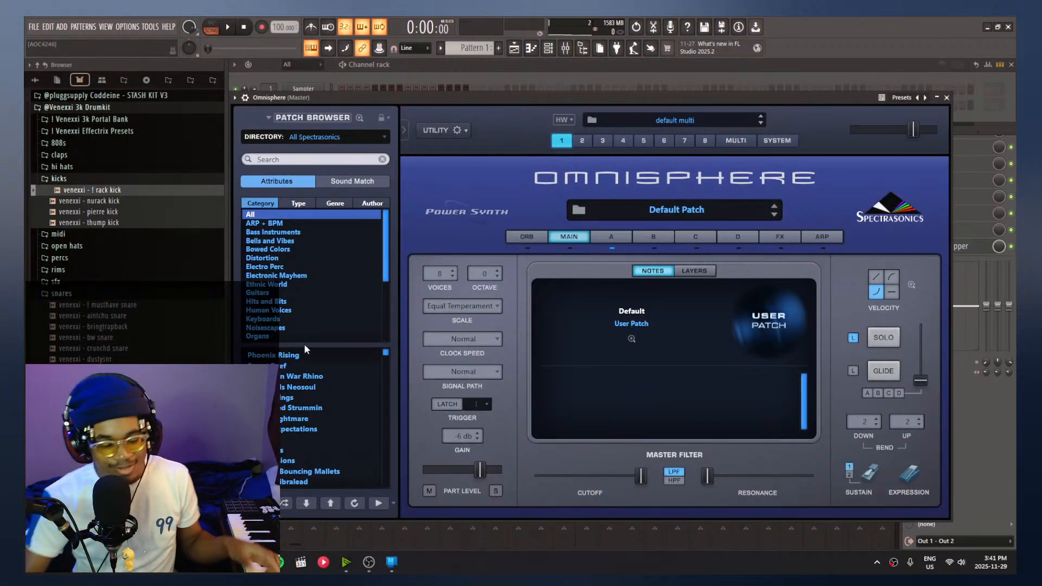
left_click(324, 398)
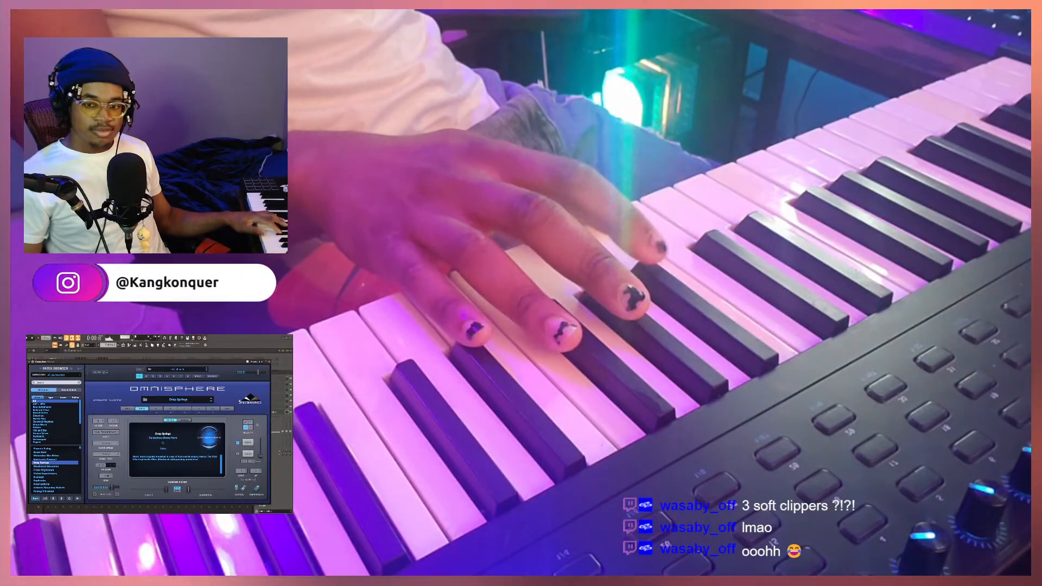
left_click_drag(60, 362, 65, 382)
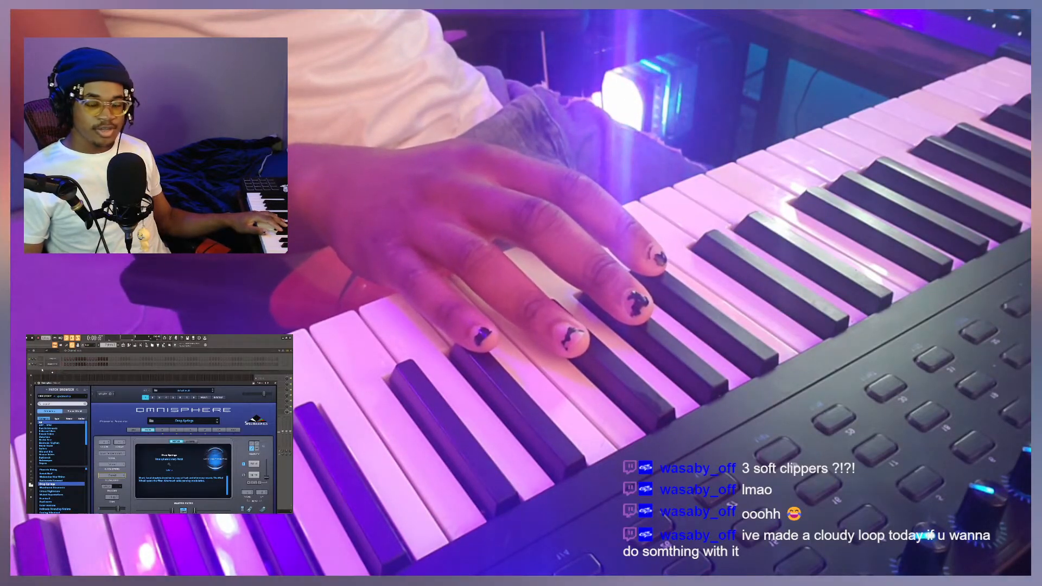
Open the Omnisphere channel's piano roll and draw a four-note figure at its start, ending on a much lower note
right_click(54, 364)
left_click(59, 365)
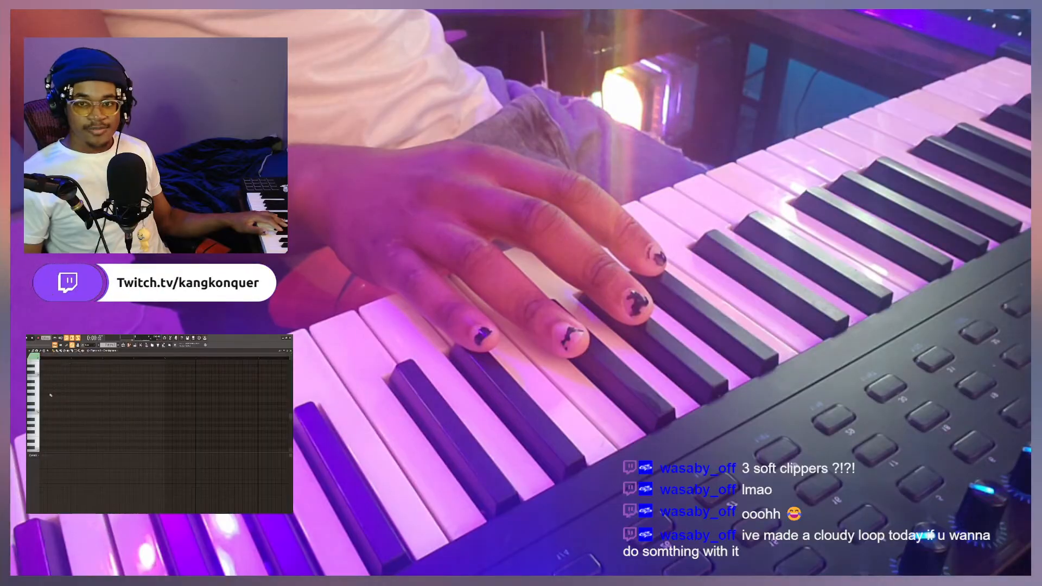
scroll(56, 402, "up", 3)
left_click(41, 437)
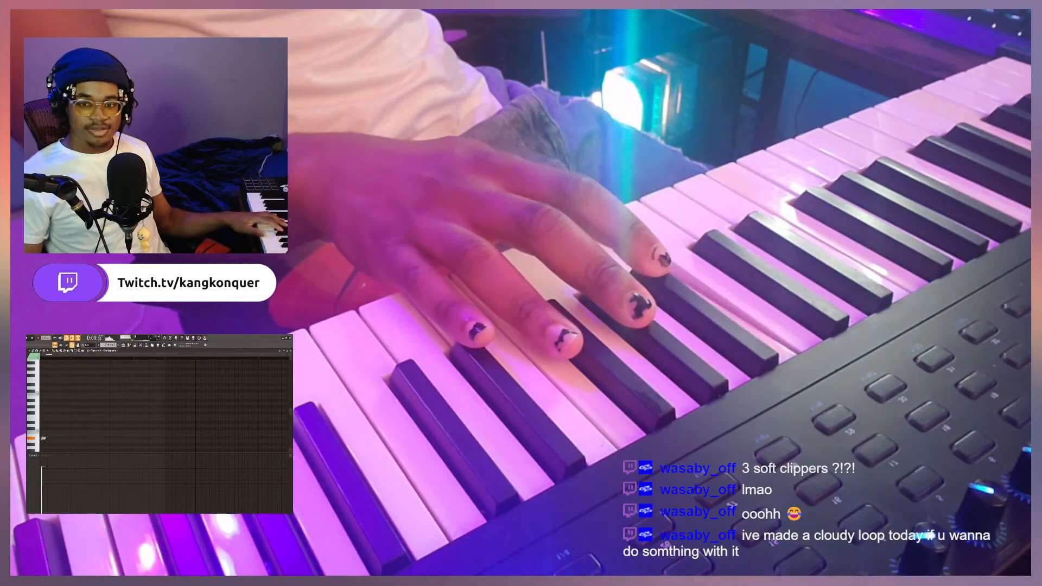
left_click(43, 435)
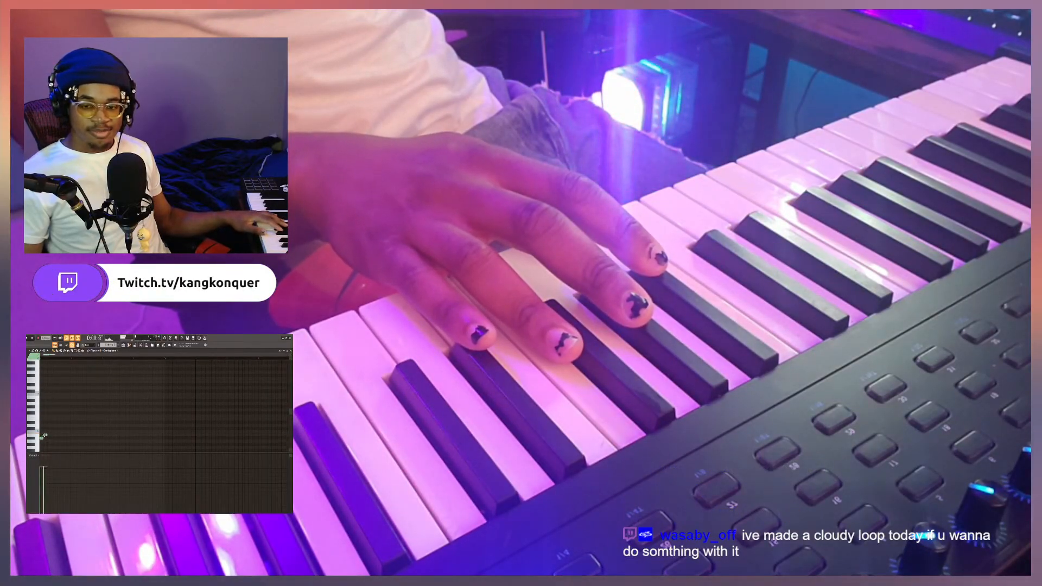
left_click(48, 438)
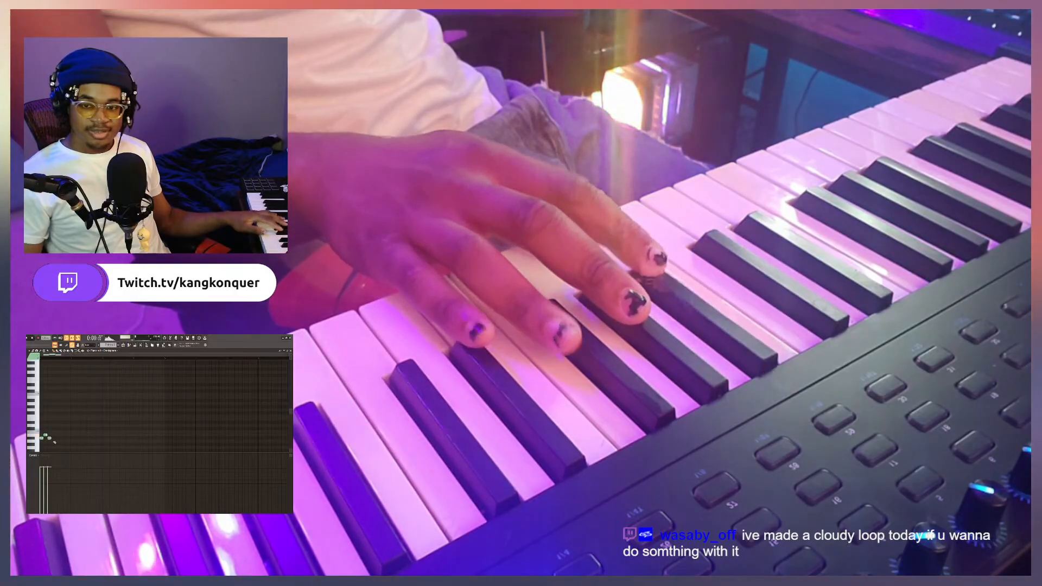
scroll(54, 441, "down", 3)
left_click(53, 432)
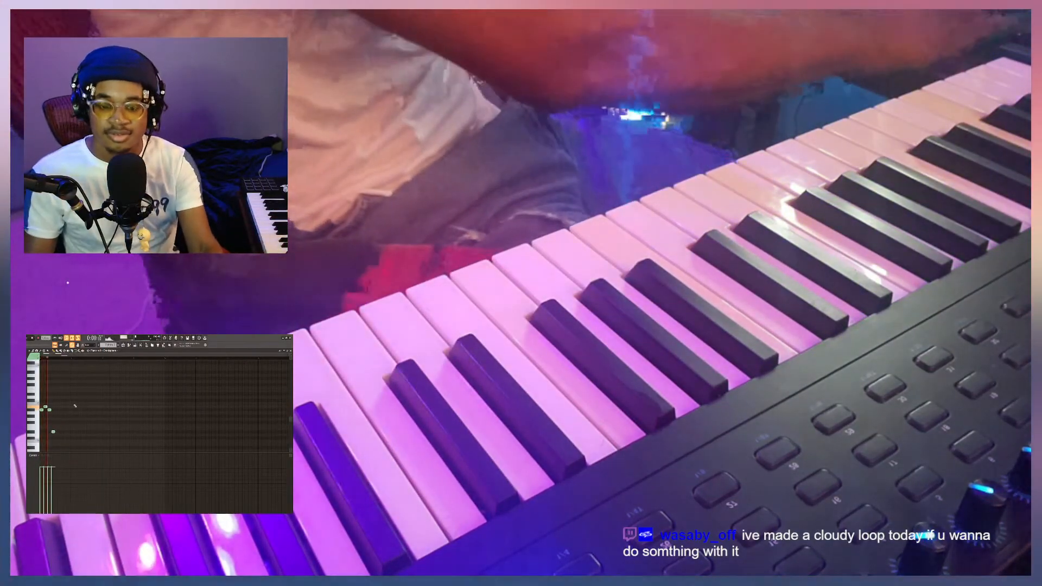
Duplicate the four-note figure until eight repetitions run back to back in the Omnisphere piano roll
key("ctrl+b")
left_click(61, 358)
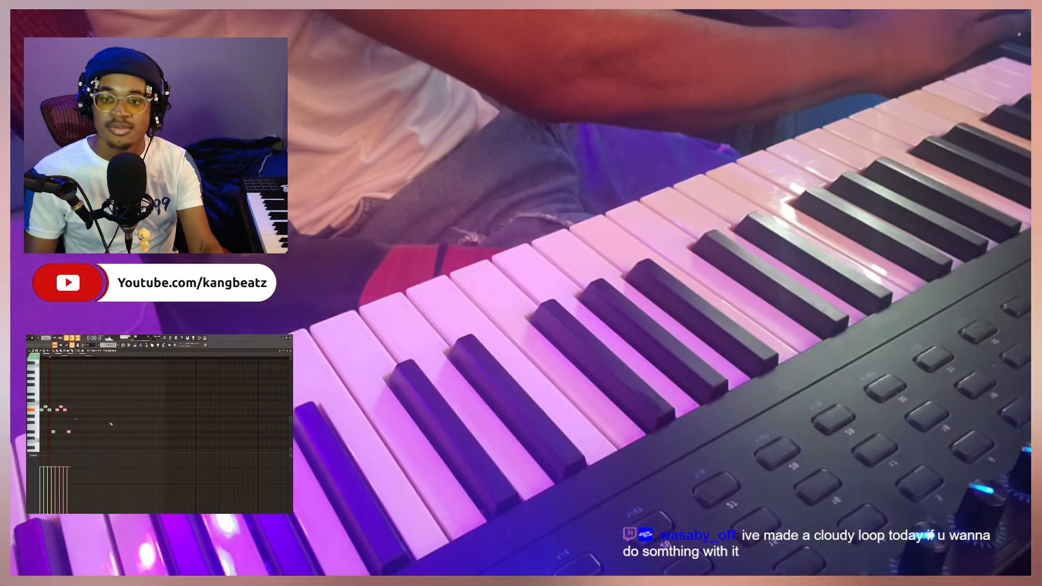
key("ctrl+a")
key("ctrl+b")
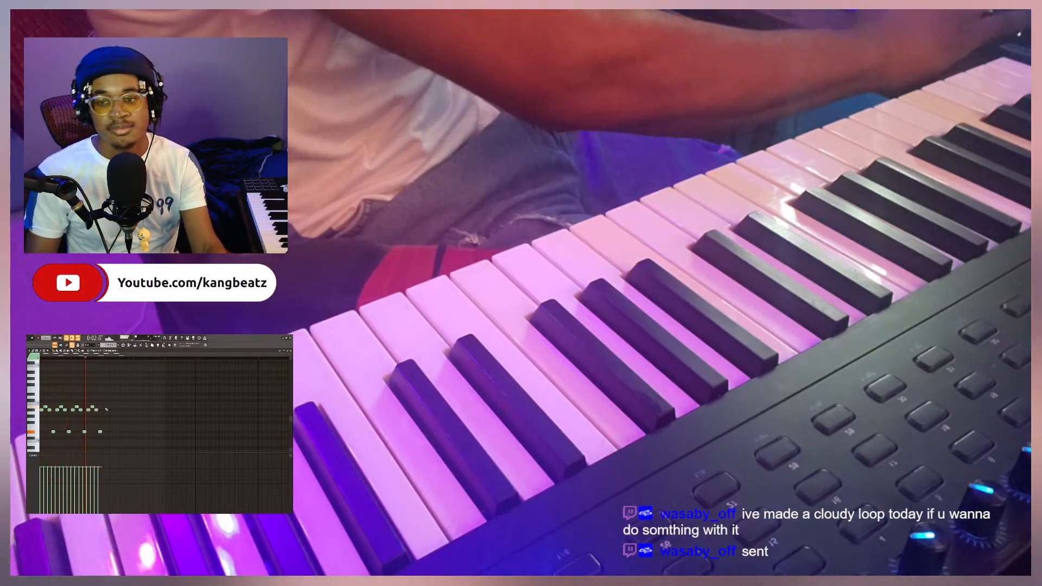
key("ctrl+a")
key("ctrl+b")
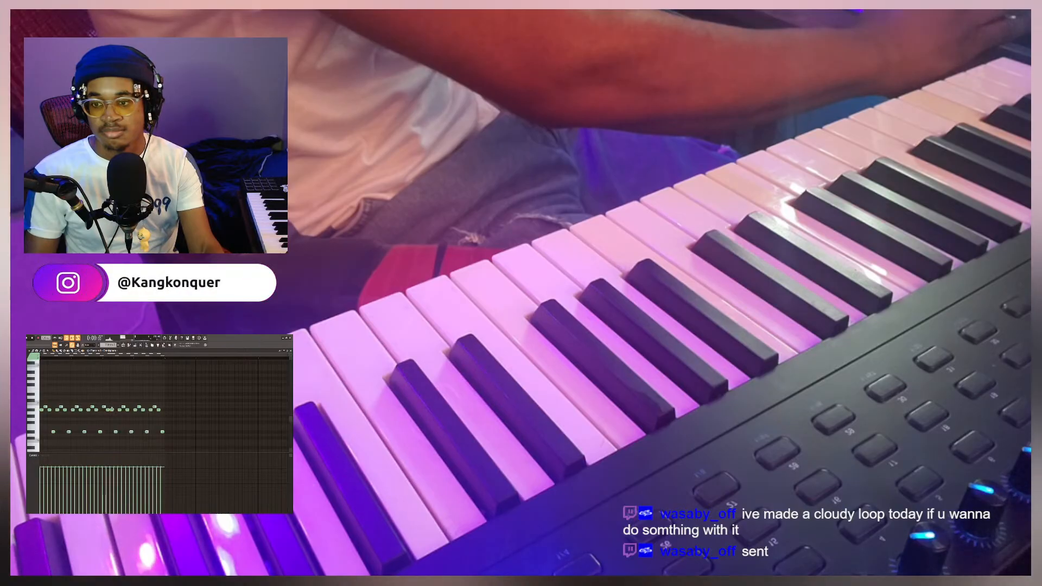
Raise the low last note in the fifth and sixth repetitions of the Omnisphere figure
left_click_drag(115, 426, 114, 427)
right_click(116, 432)
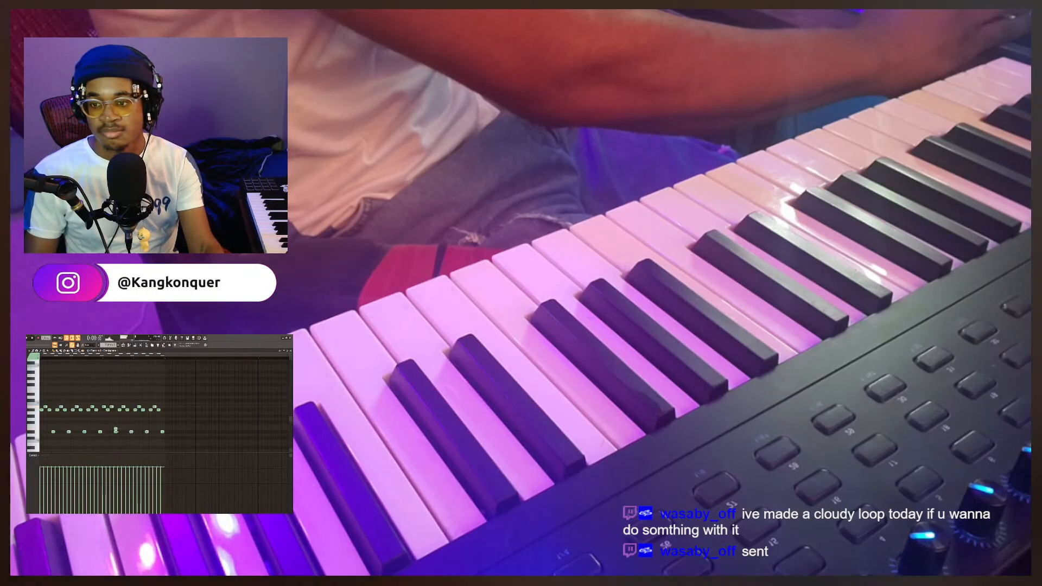
key("space")
right_click(132, 432)
left_click(131, 429)
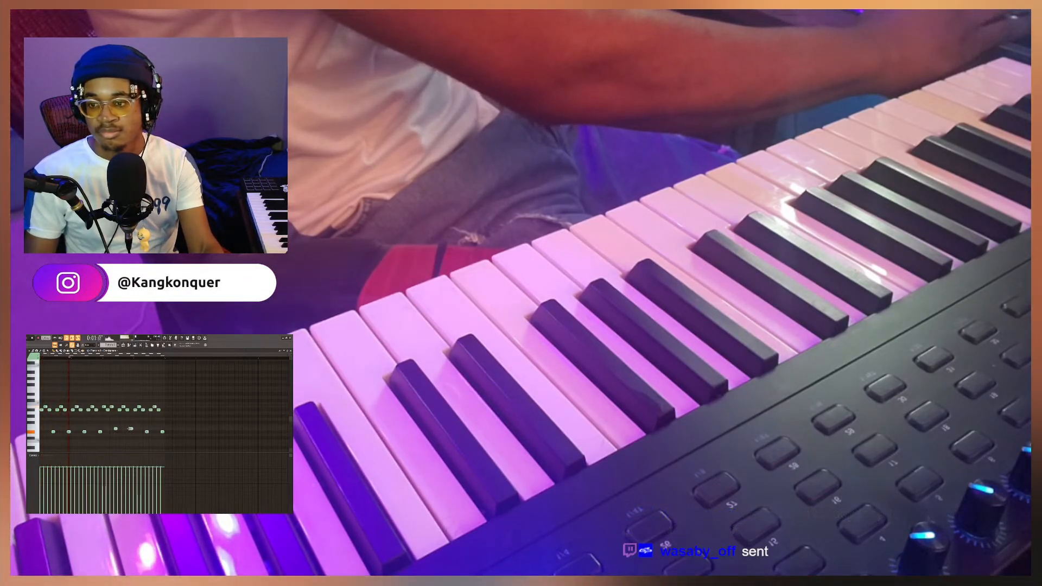
Replace the last two repetitions of the figure with copies of the fifth and sixth ones
left_click_drag(195, 442, 133, 383)
key("Delete")
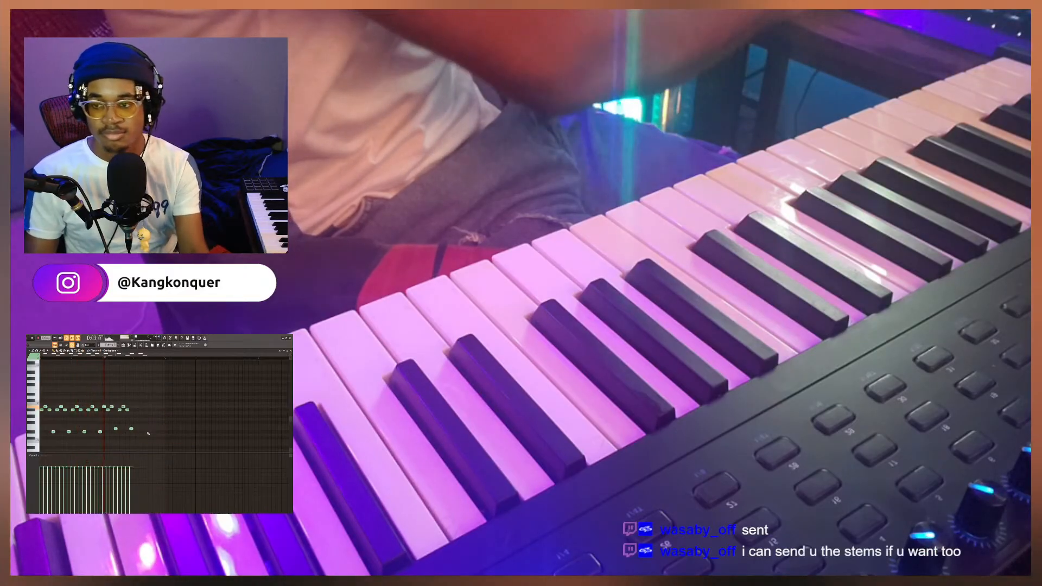
left_click_drag(147, 439, 104, 394)
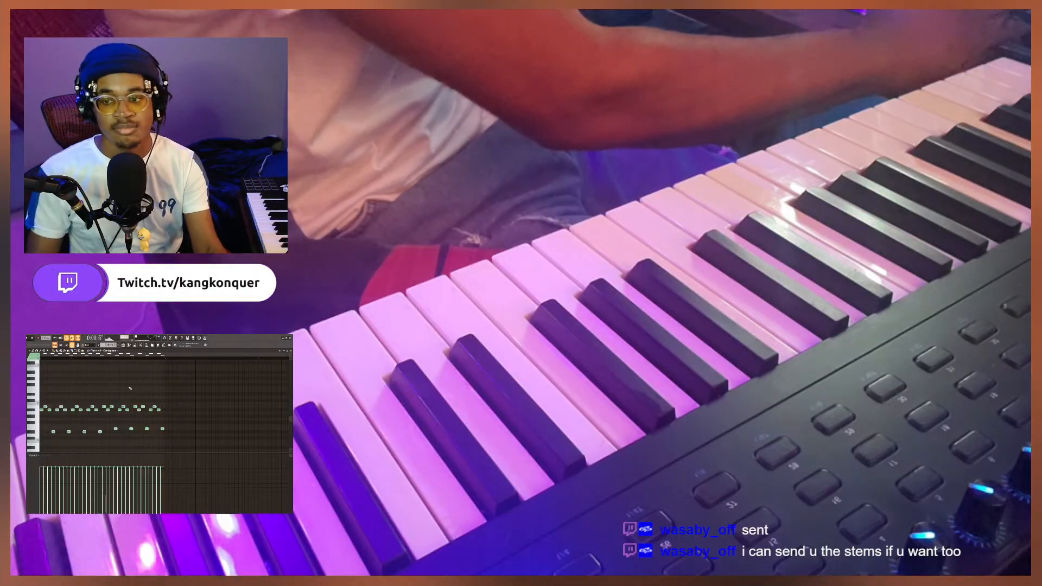
Duplicate the whole eight-repetition phrase once and randomize the velocities of its notes
key("ctrl+b")
scroll(135, 377, "down", 1)
key("ctrl+d")
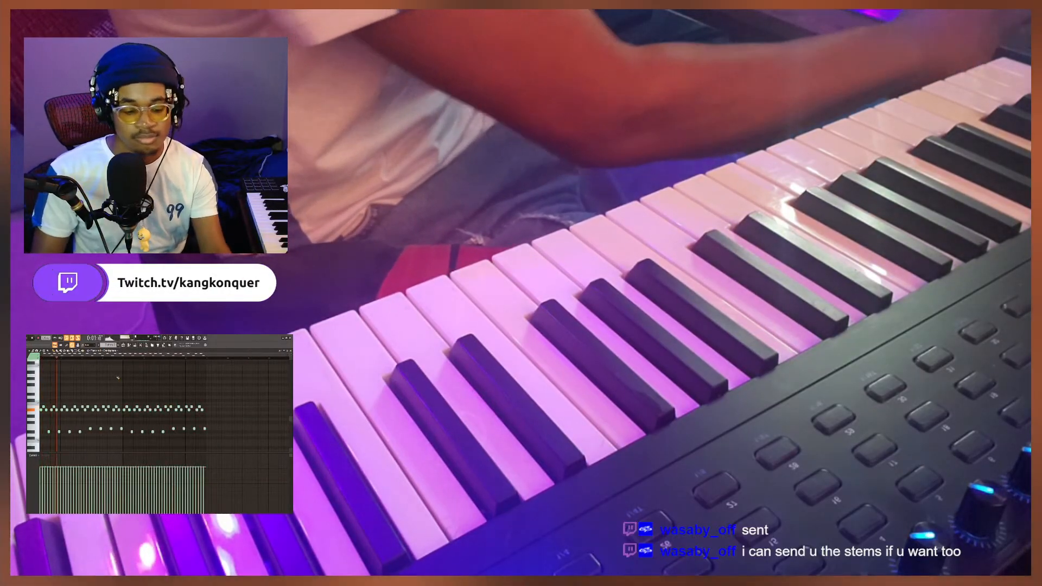
key("alt+r")
left_click_drag(119, 442, 118, 439)
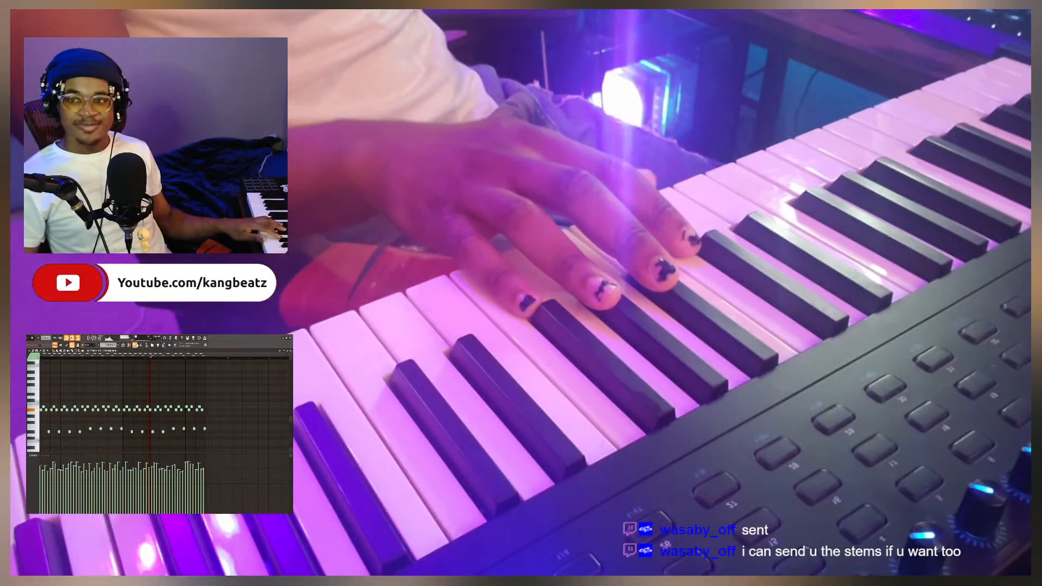
Add an Augmented STRINGS instrument channel to the project
left_click(136, 345)
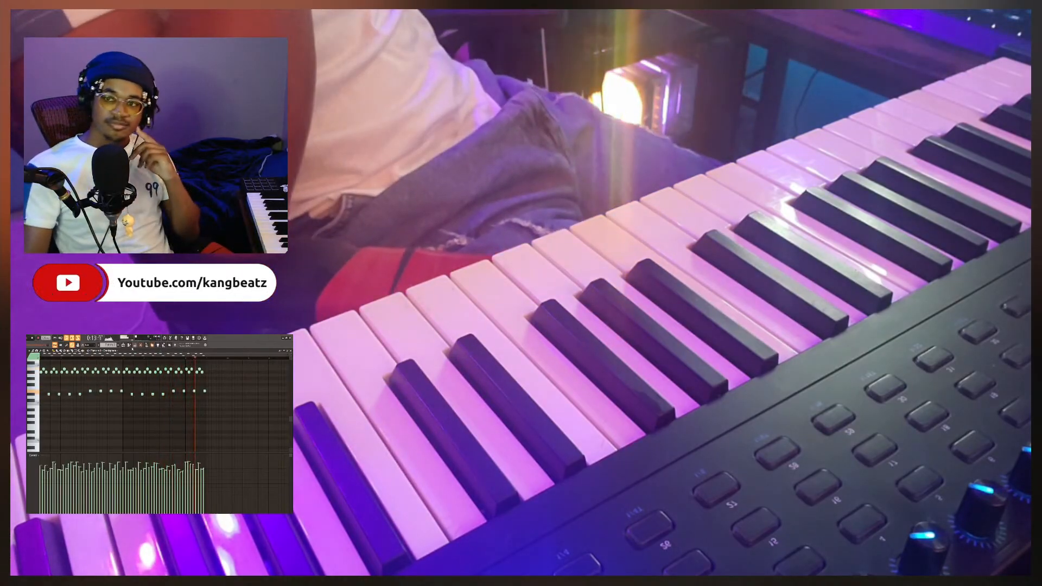
left_click(53, 372)
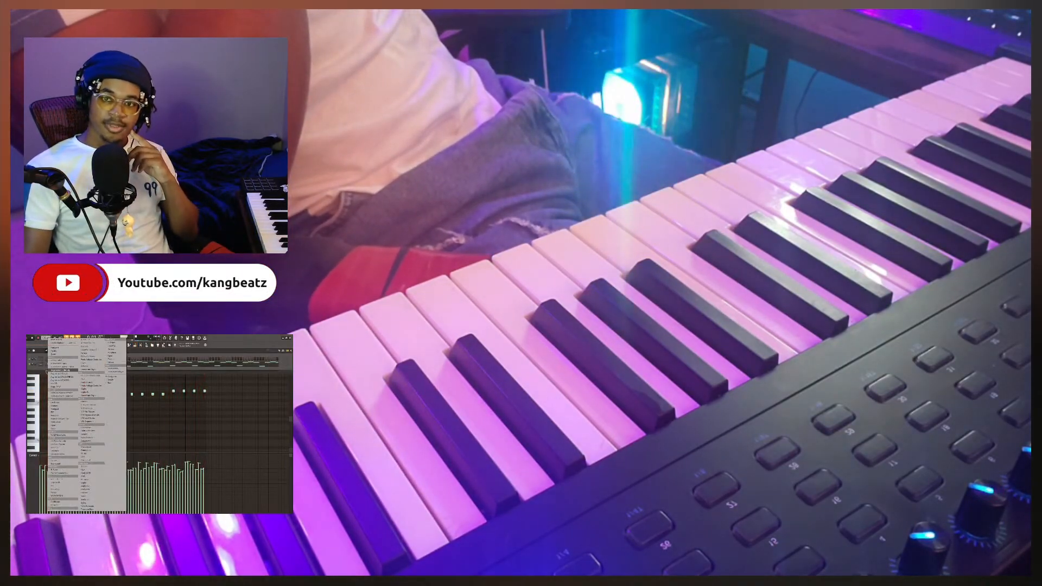
left_click(73, 374)
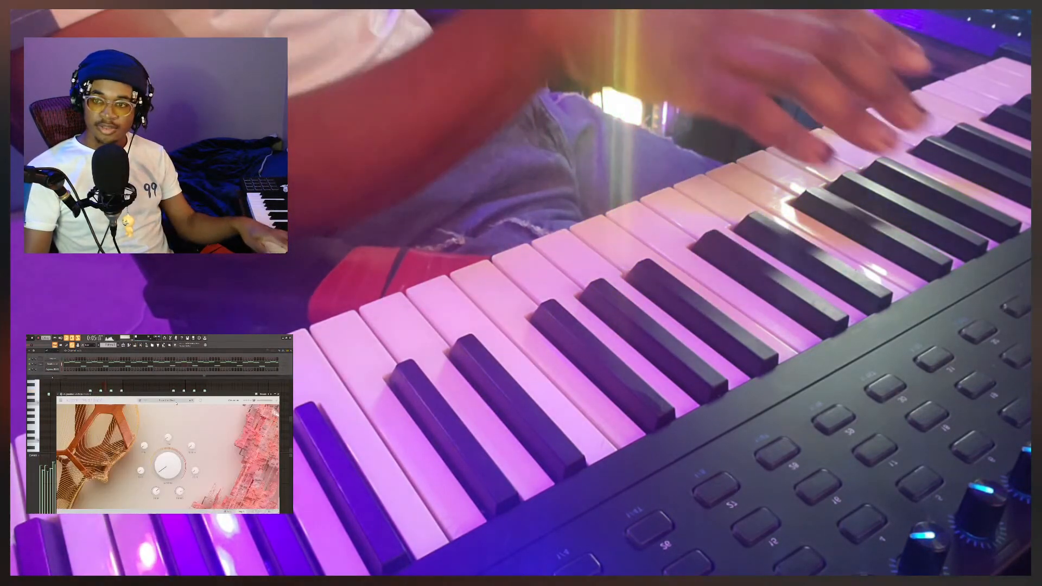
Audition presets in Augmented STRINGS and load the Blue Jeans preset
left_click(167, 400)
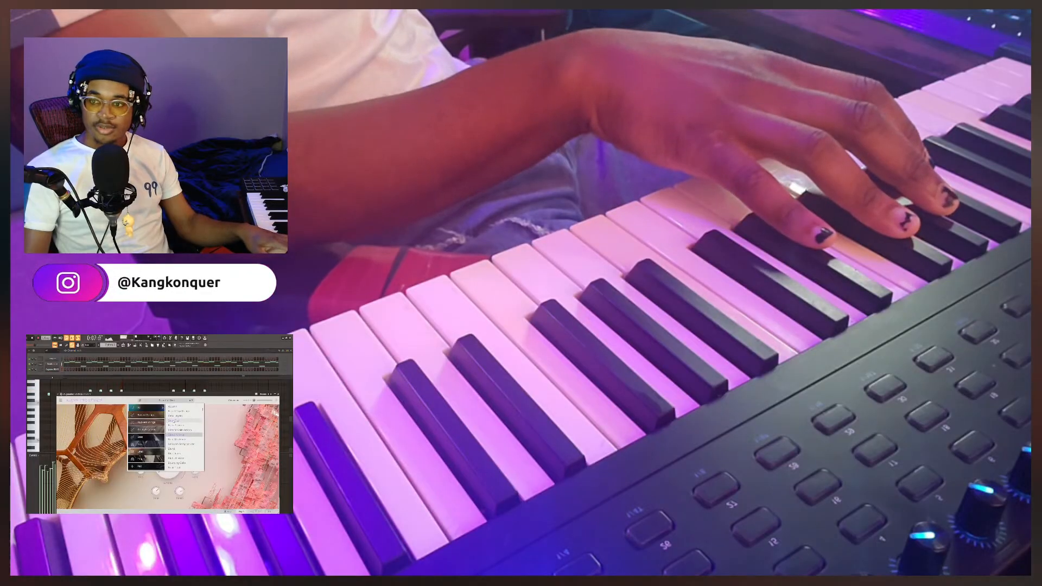
left_click(170, 420)
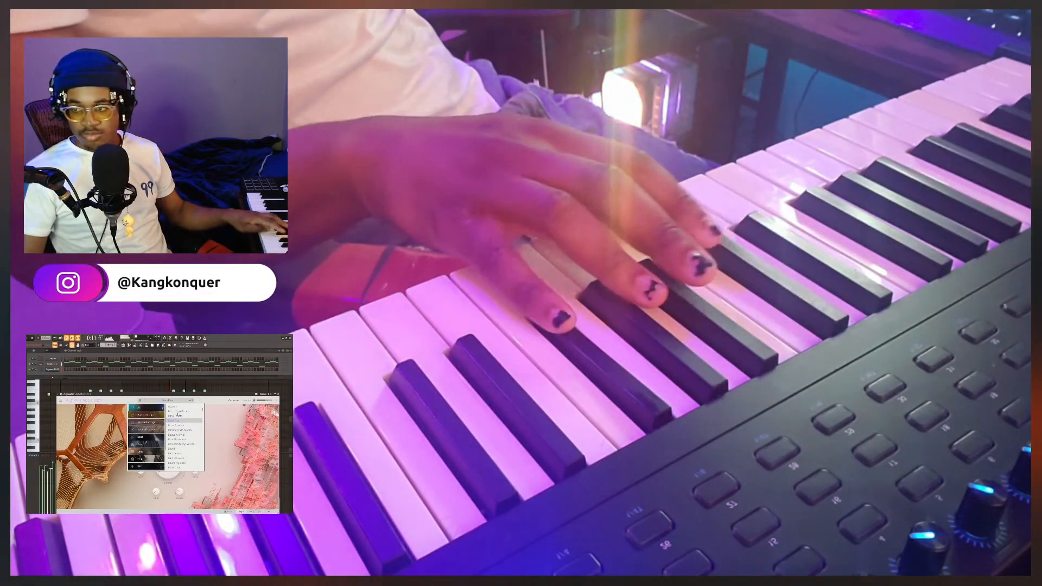
left_click(151, 417)
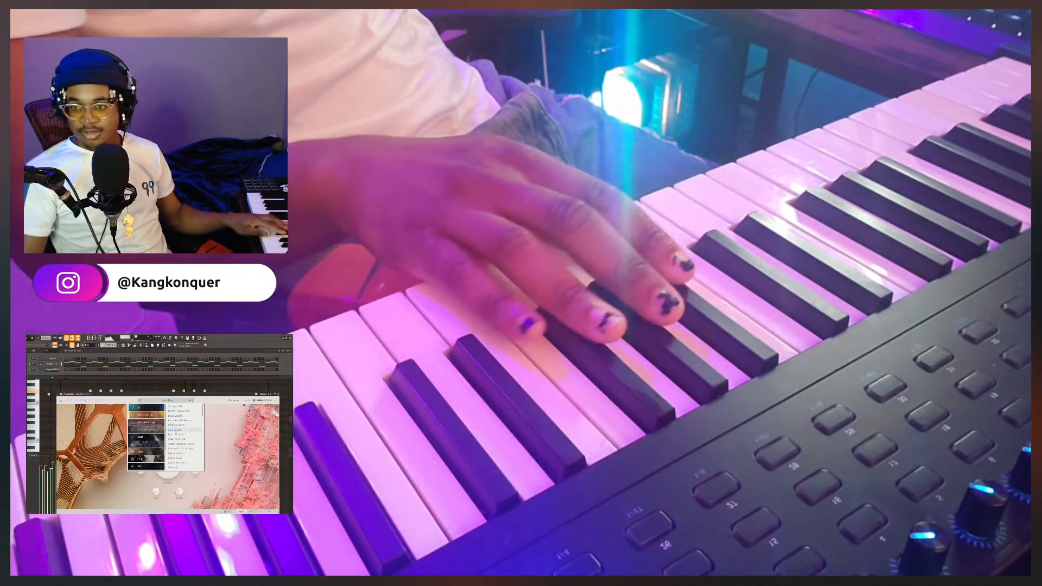
left_click(174, 430)
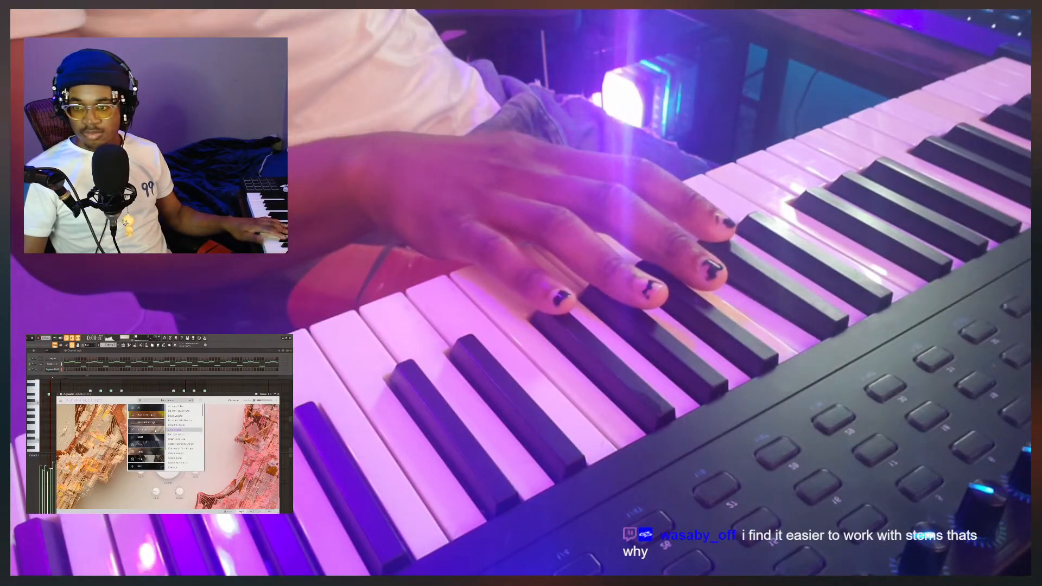
left_click(116, 434)
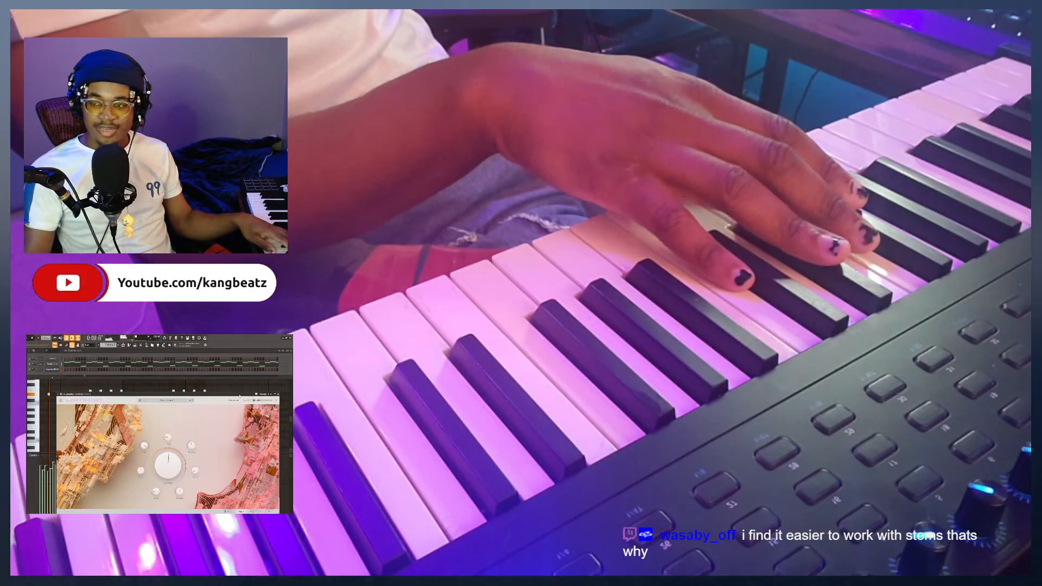
Put the Augmented STRINGS window away, return to that channel and delete all of its recorded notes
left_click_drag(240, 396, 225, 380)
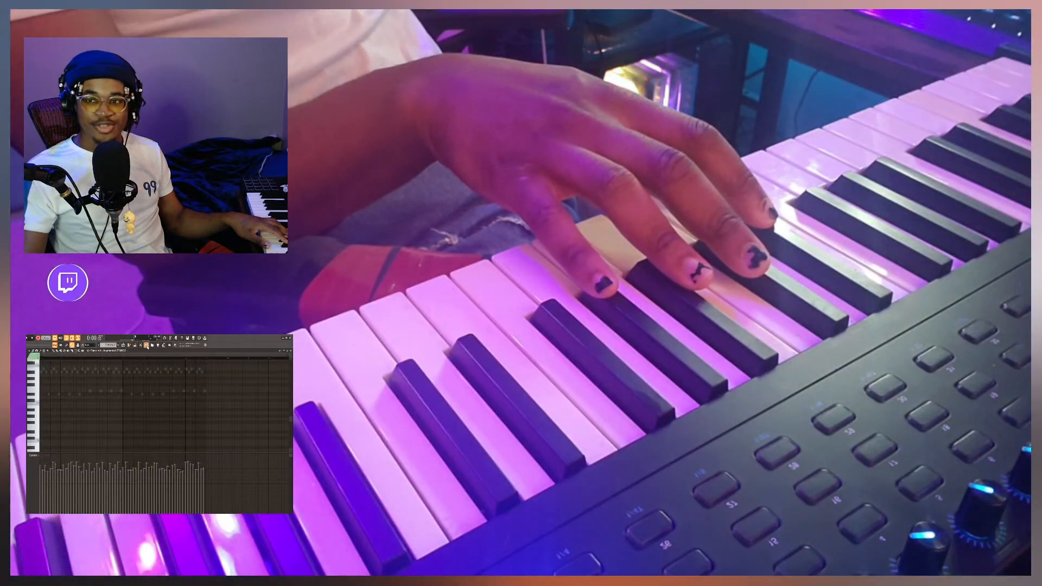
left_click(138, 346)
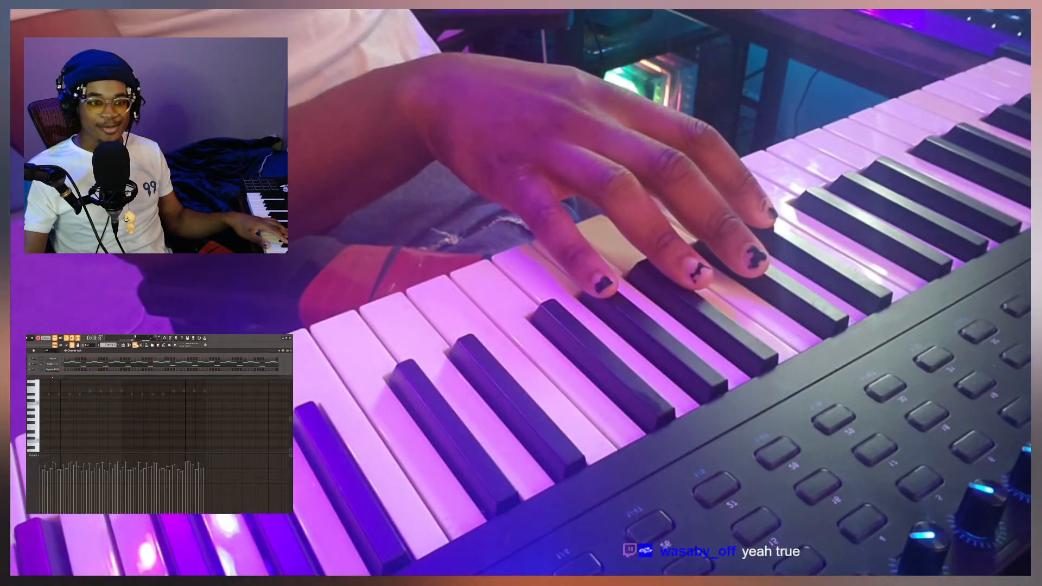
left_click(58, 370)
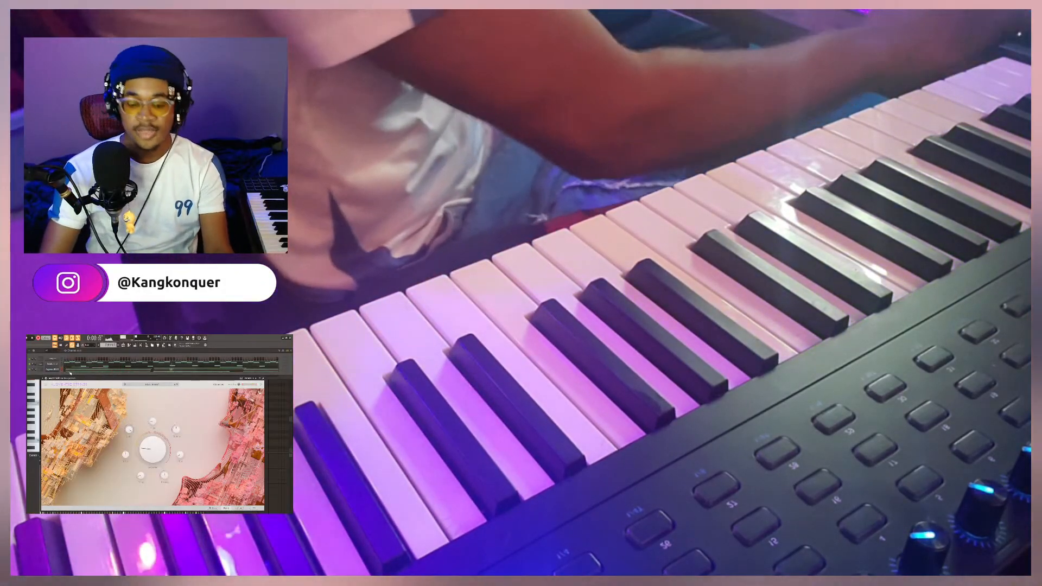
left_click(67, 370)
key("ctrl+a")
key("Delete")
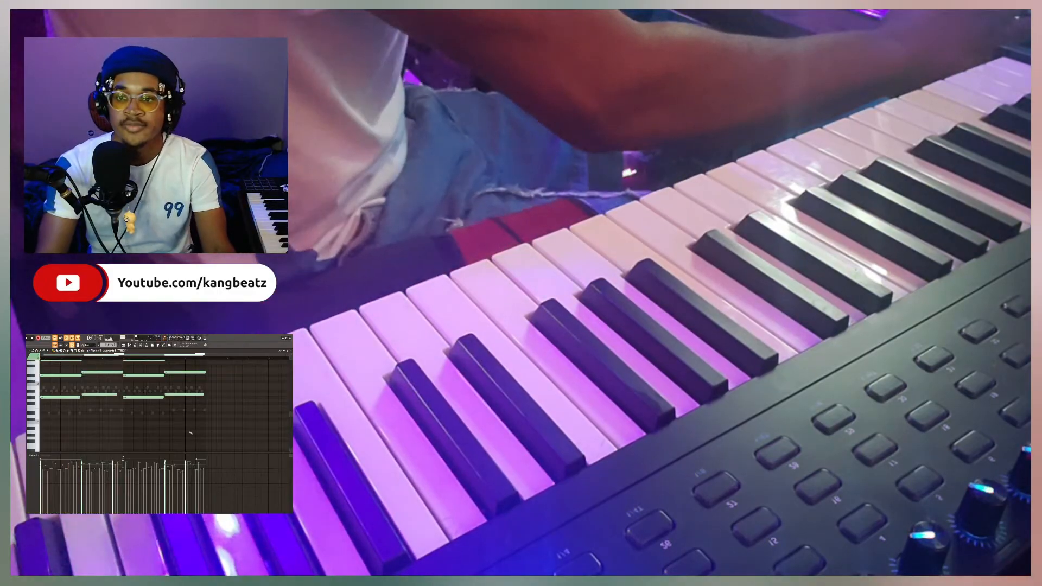
Duplicate the whole Omnisphere phrase directly after itself and transpose the copy down one octave
left_click(124, 346)
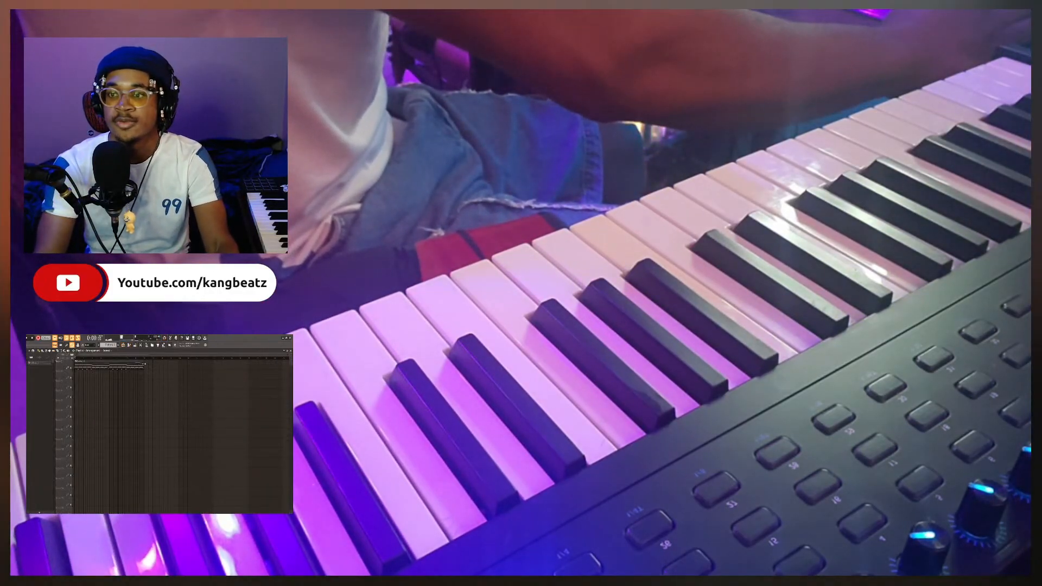
double_click(207, 365)
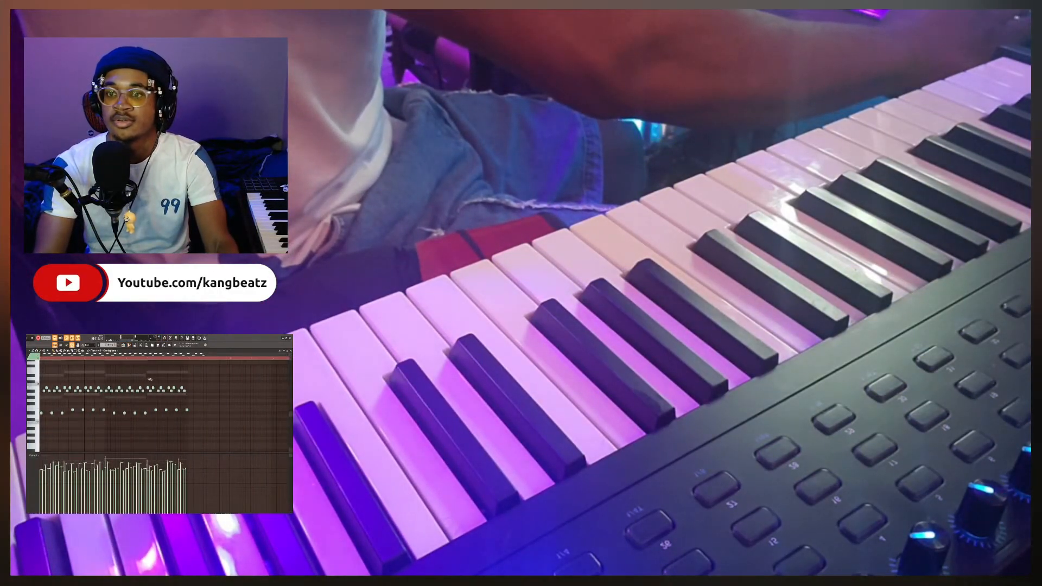
left_click_drag(221, 424, 27, 358)
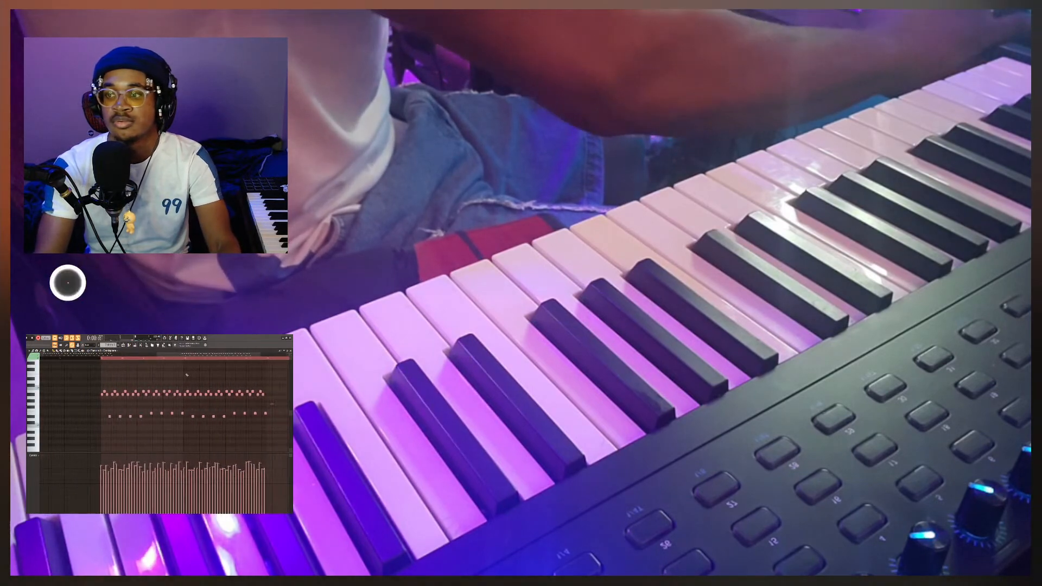
key("Delete")
mouse_move(243, 425)
left_mouse_down()
mouse_move(109, 380)
mouse_move(40, 372)
left_mouse_up()
key("ctrl+b")
key("ctrl+Down")
scroll(271, 440, "down", 1)
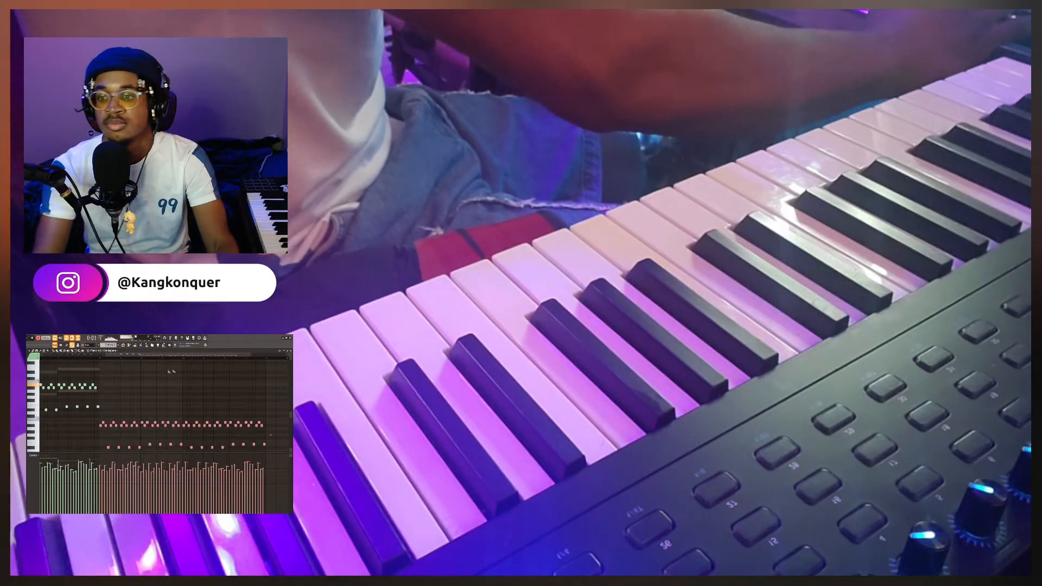
scroll(170, 372, "down", 3)
left_click_drag(138, 420, 117, 393)
key("Delete")
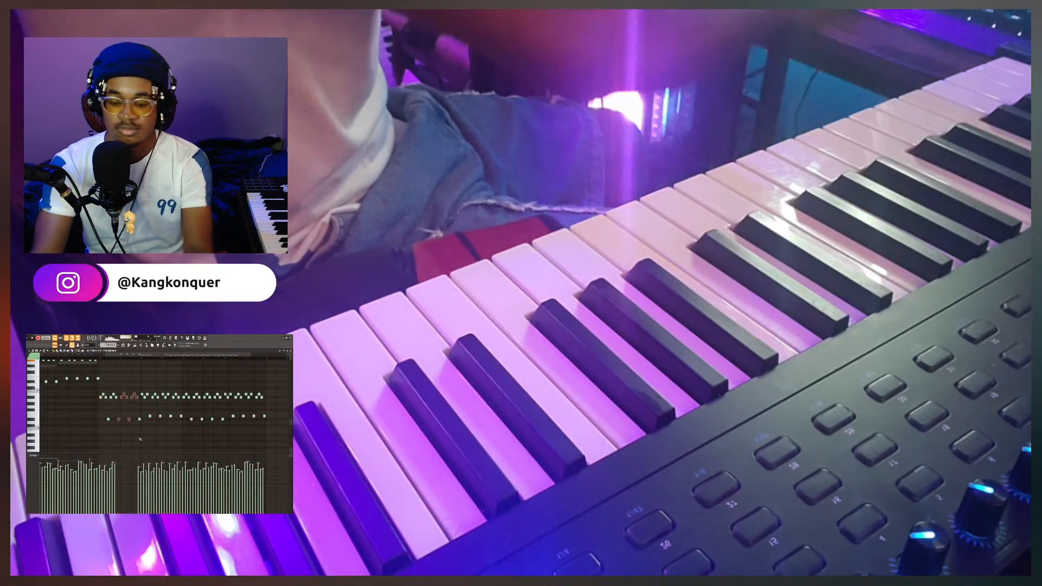
key("ctrl+z")
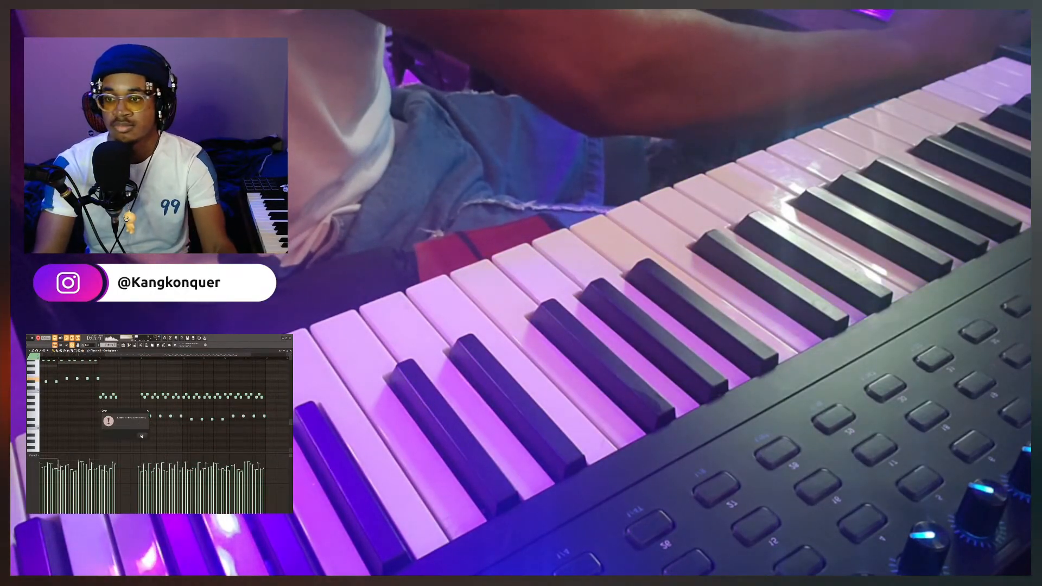
left_click(38, 337)
Thin out the upper notes of the lowered Omnisphere copy, keeping only short groups at bars 9, 11, 13 and 15
key("space")
scroll(158, 426, "down", 2)
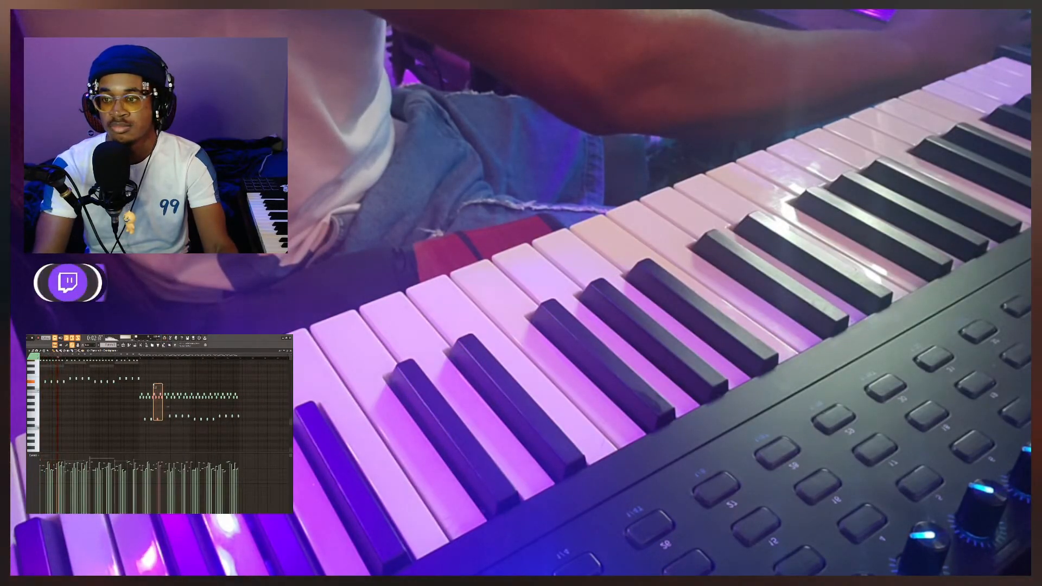
left_click_drag(154, 386, 153, 384)
key("Delete")
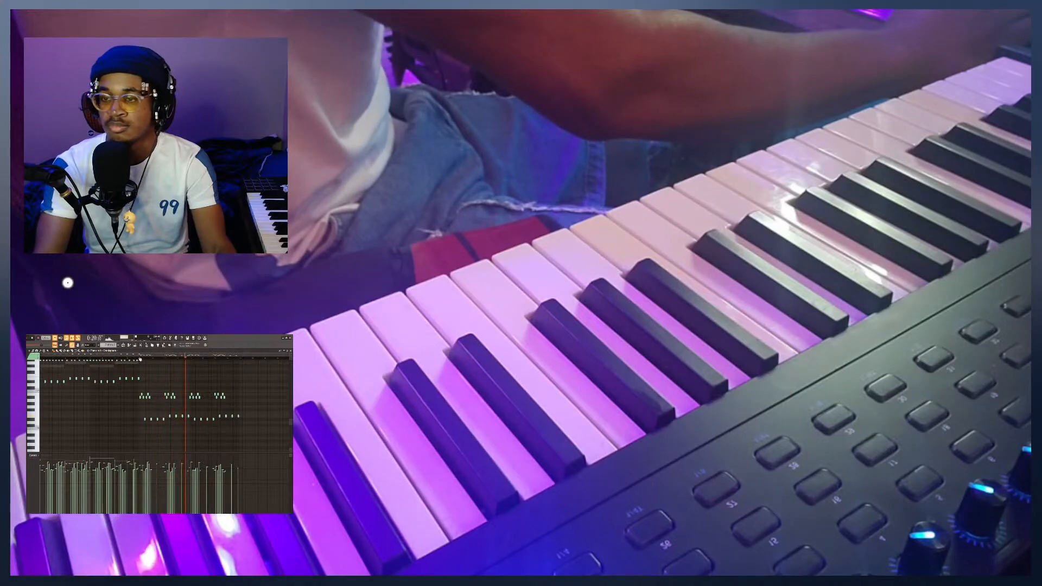
key("space")
left_click_drag(140, 359, 154, 387)
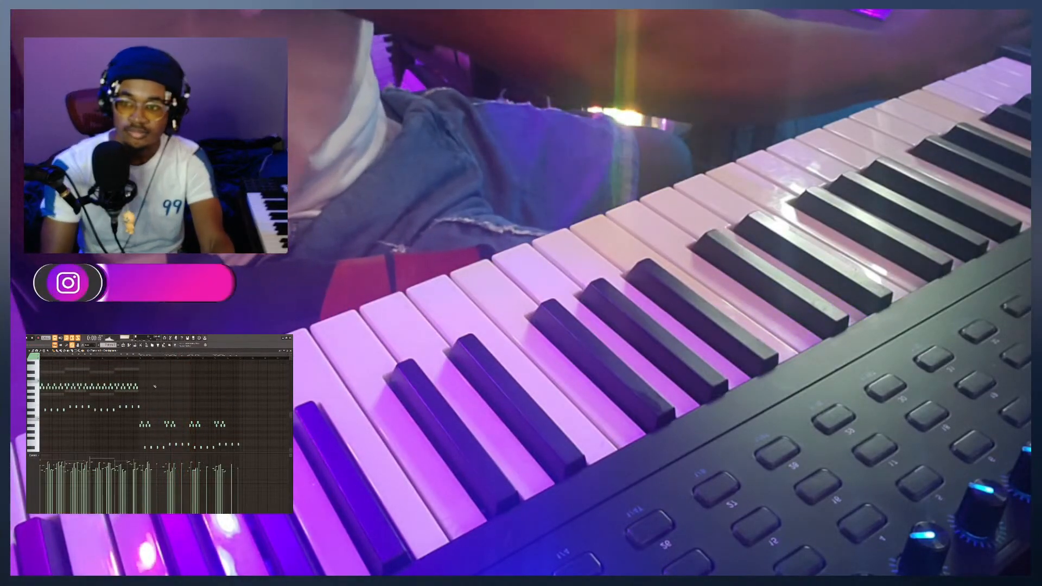
Transpose the Omnisphere melody and the Augmented STRINGS chords down one semitone, playing the pattern to check the pitch
key("space")
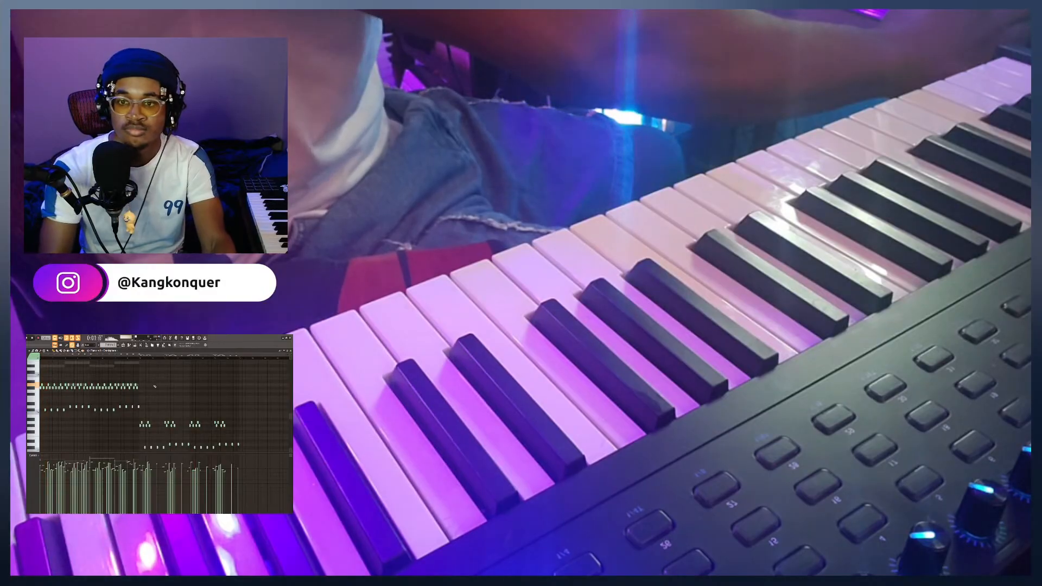
scroll(155, 386, "down", 2)
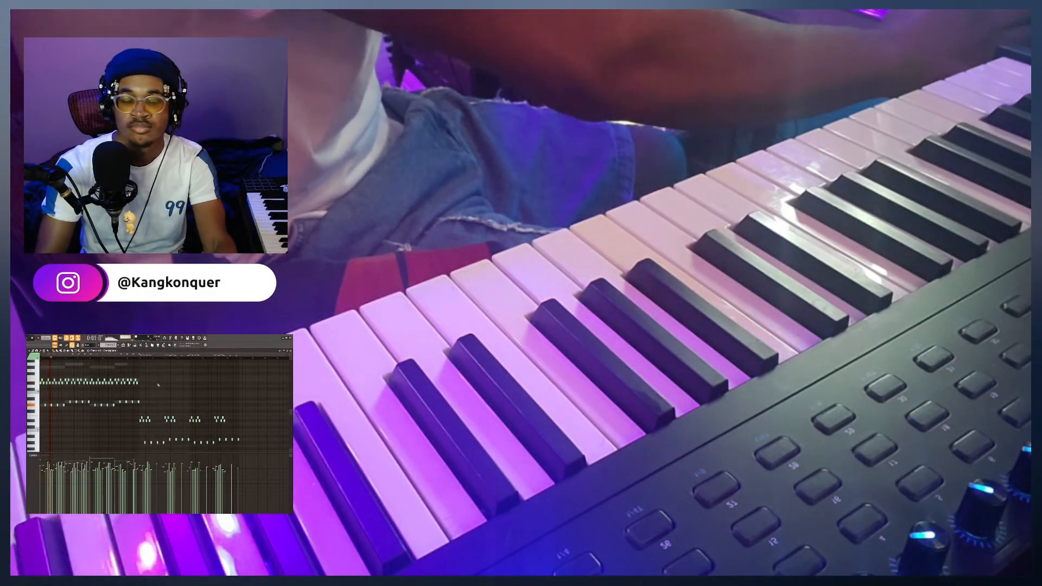
key("space")
key("shift+Down")
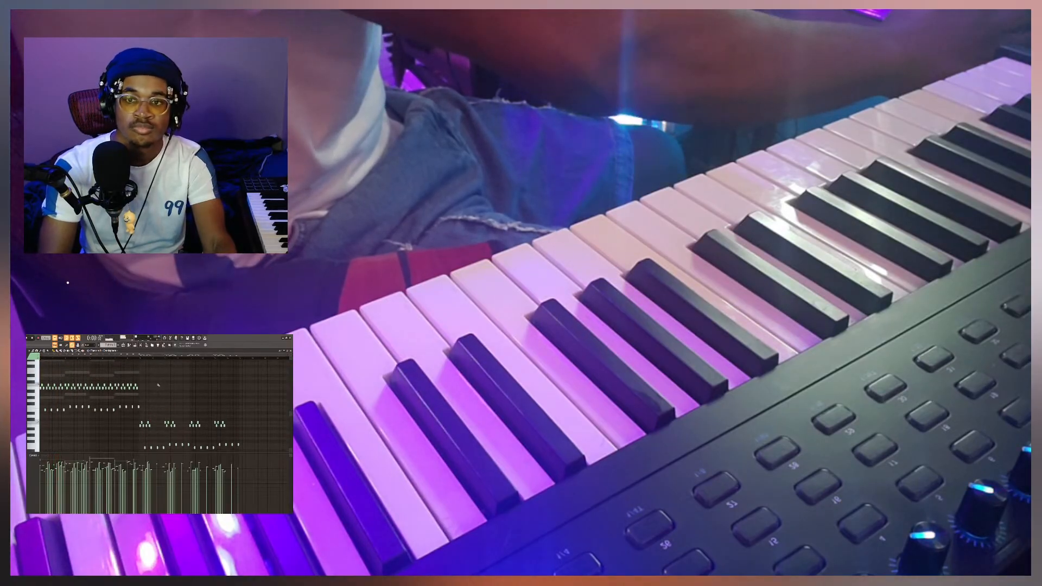
key("space")
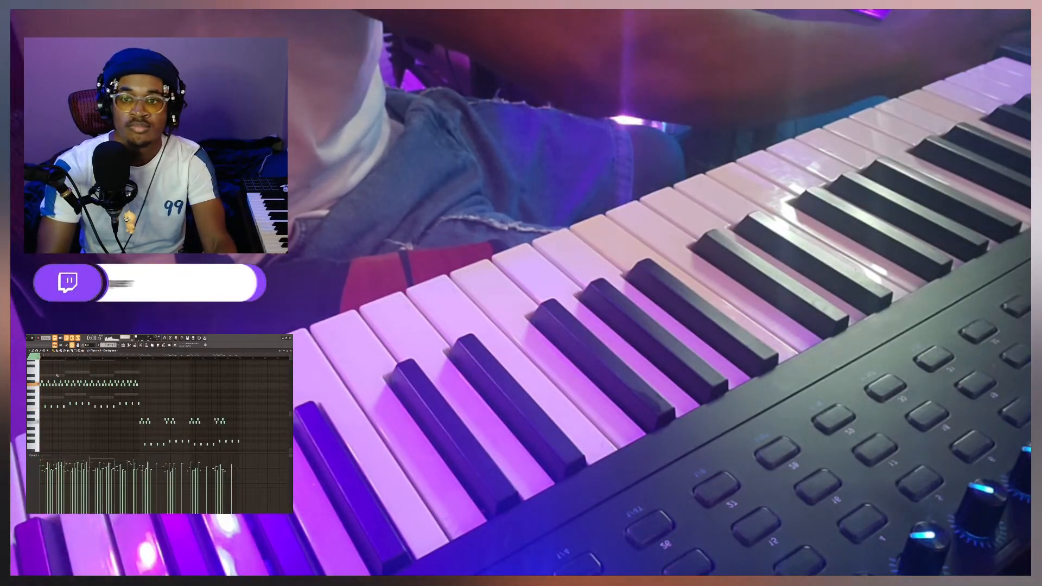
right_click(56, 374)
right_click(57, 375)
key("shift+Down")
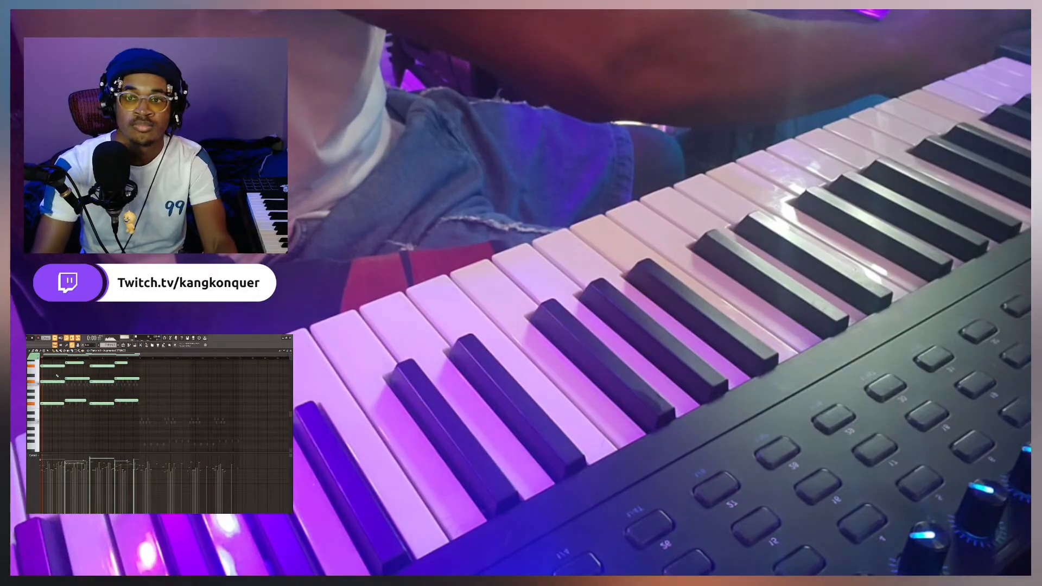
key("space")
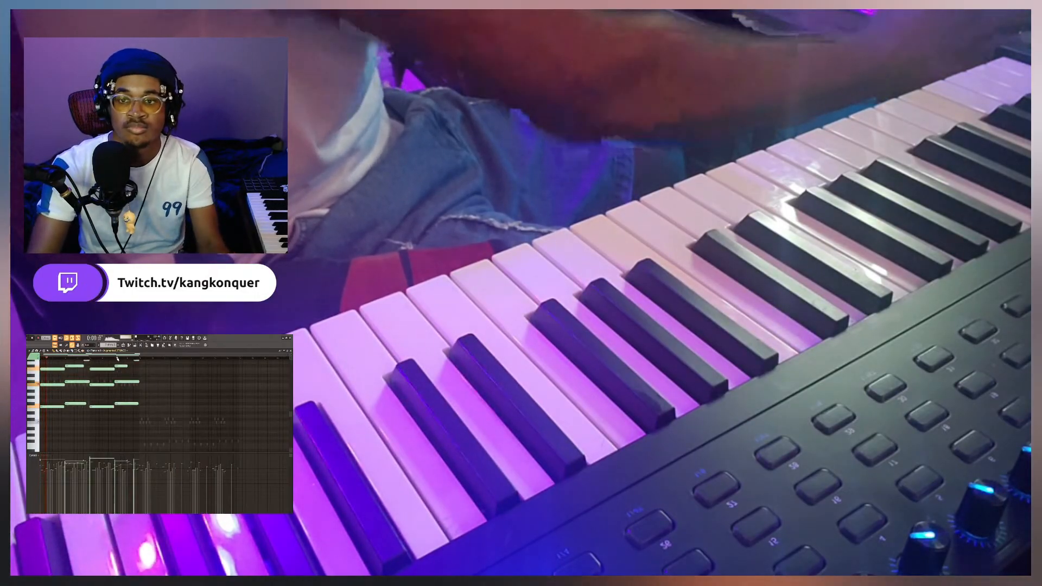
Set the main output volume of Augmented STRINGS to about -22.9 dB and play the pattern
scroll(99, 372, "up", 3)
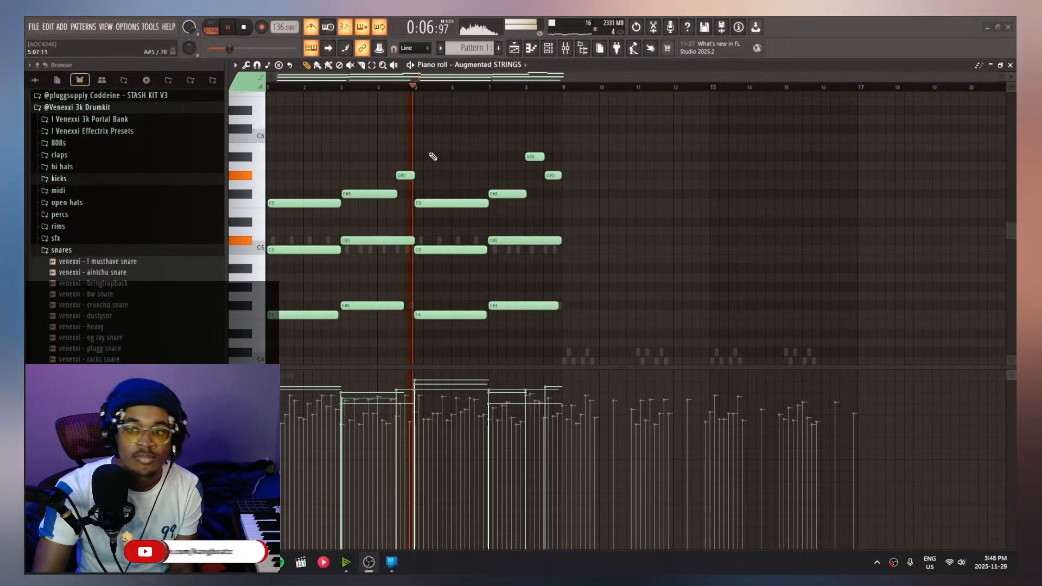
left_click(549, 49)
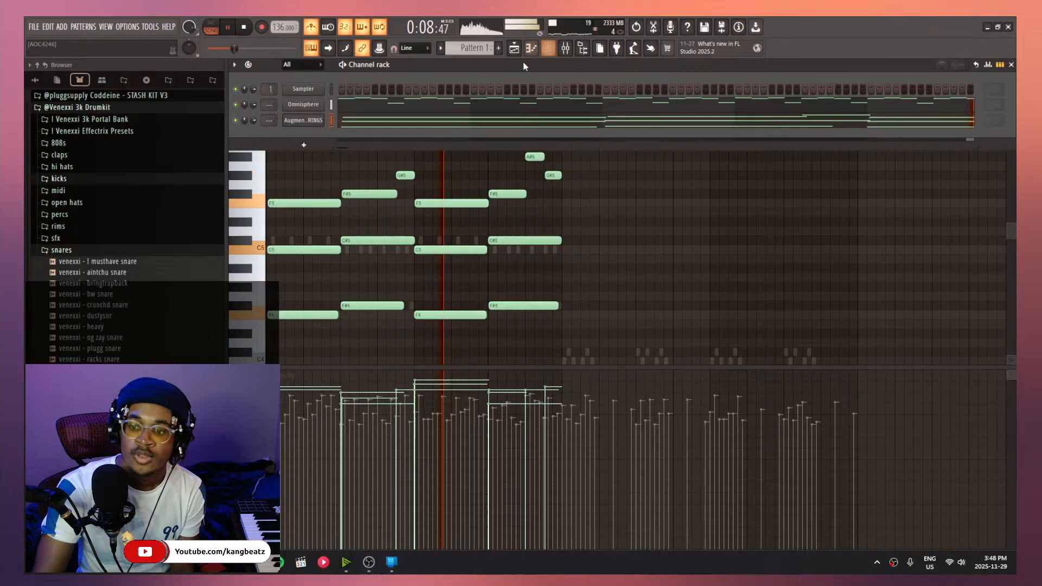
left_click(310, 126)
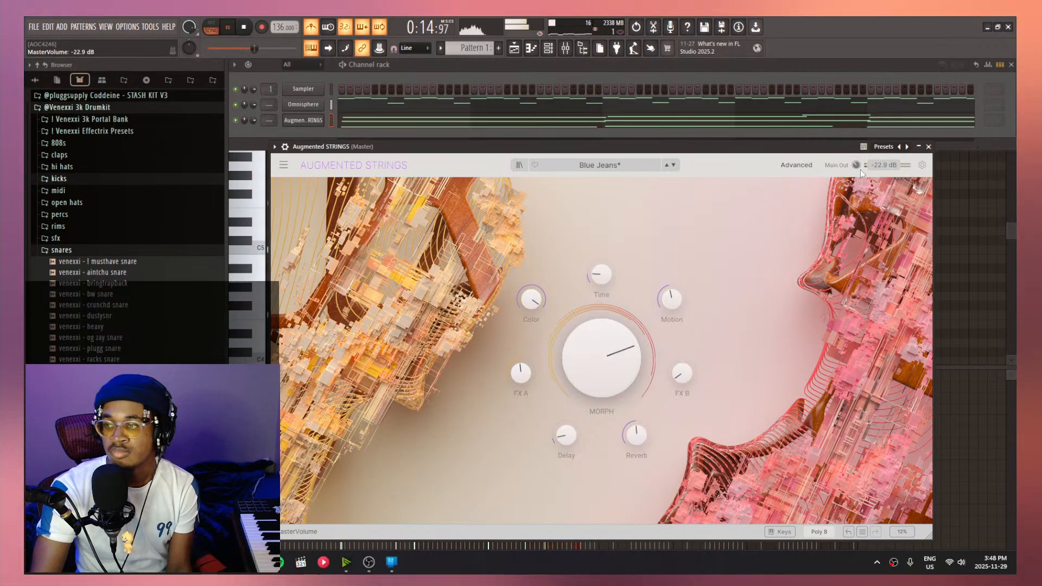
right_click(970, 235)
key("space")
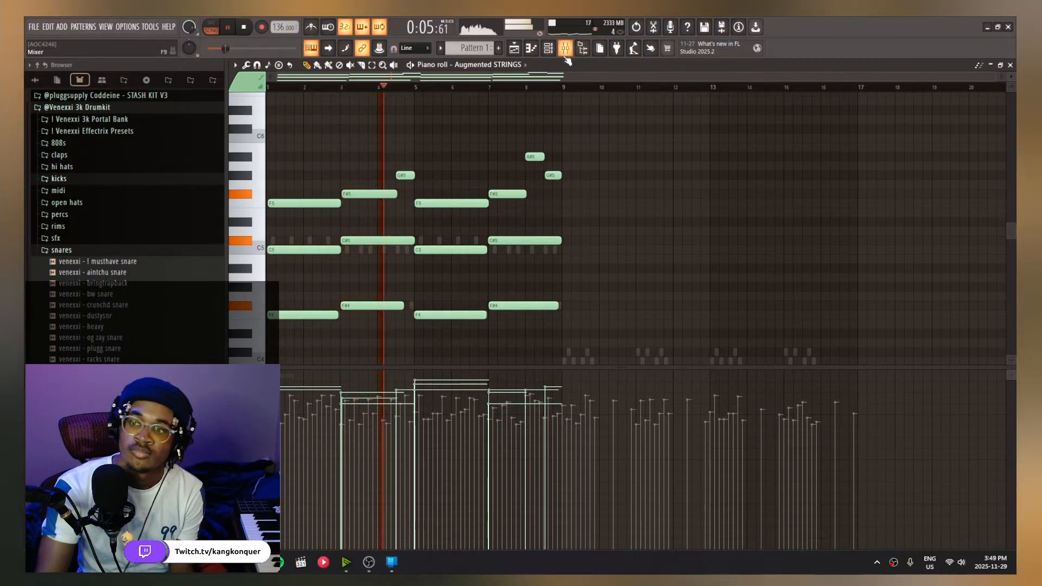
Duplicate all the strings chords so the copy fills bars 9 to 16, and clear the selection
key("ctrl+a")
key("ctrl+b")
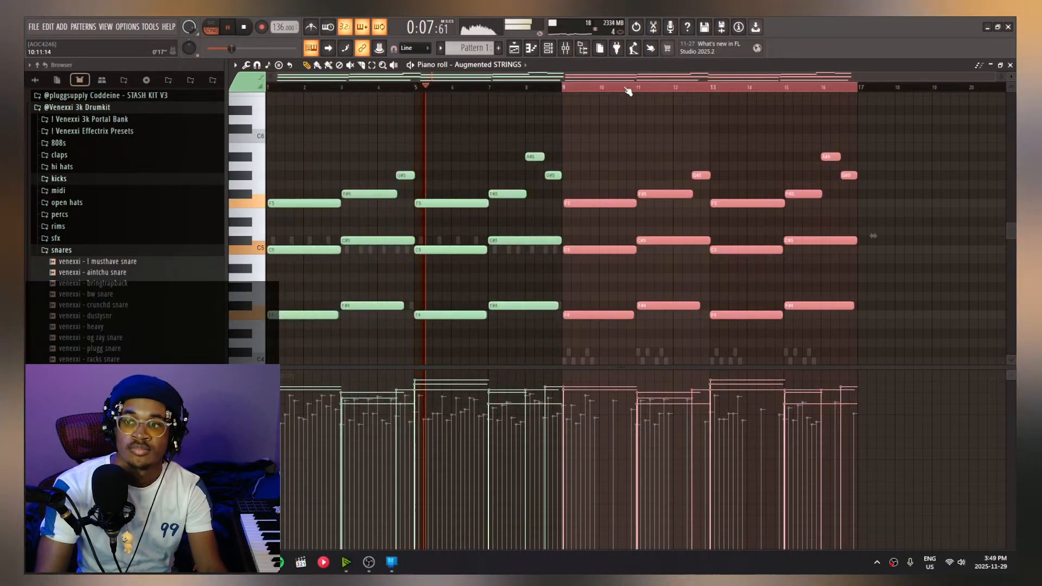
key("ctrl+d")
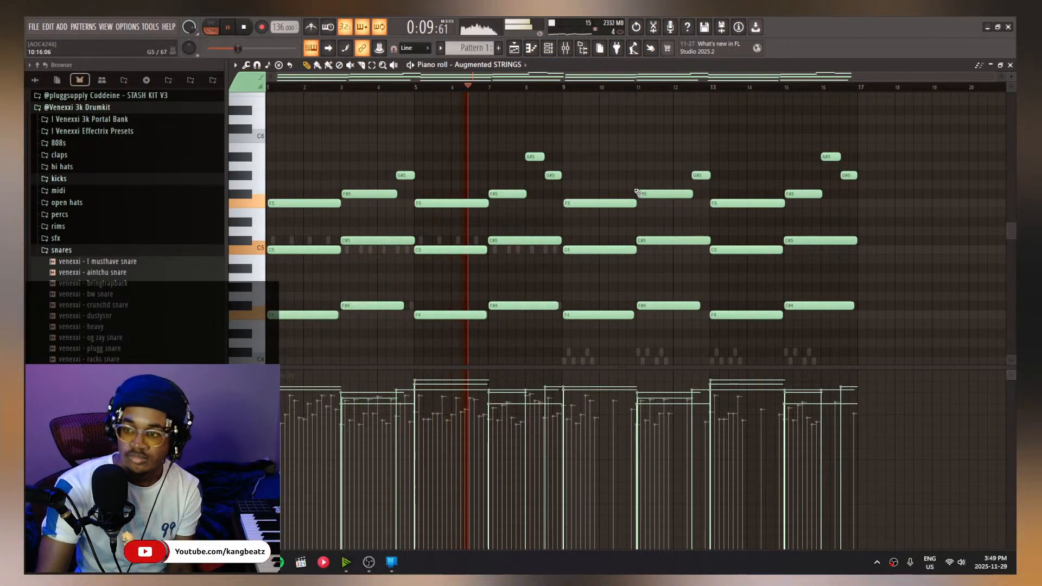
Lower the strings chord at bar 7 to the notes D4, A4 and D5
key("space")
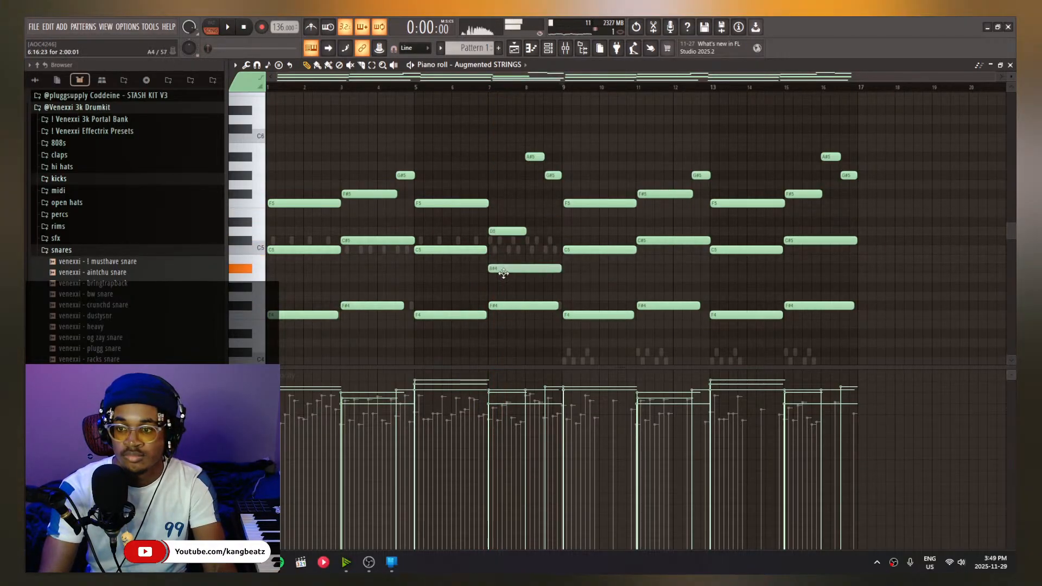
left_click_drag(498, 308, 500, 345)
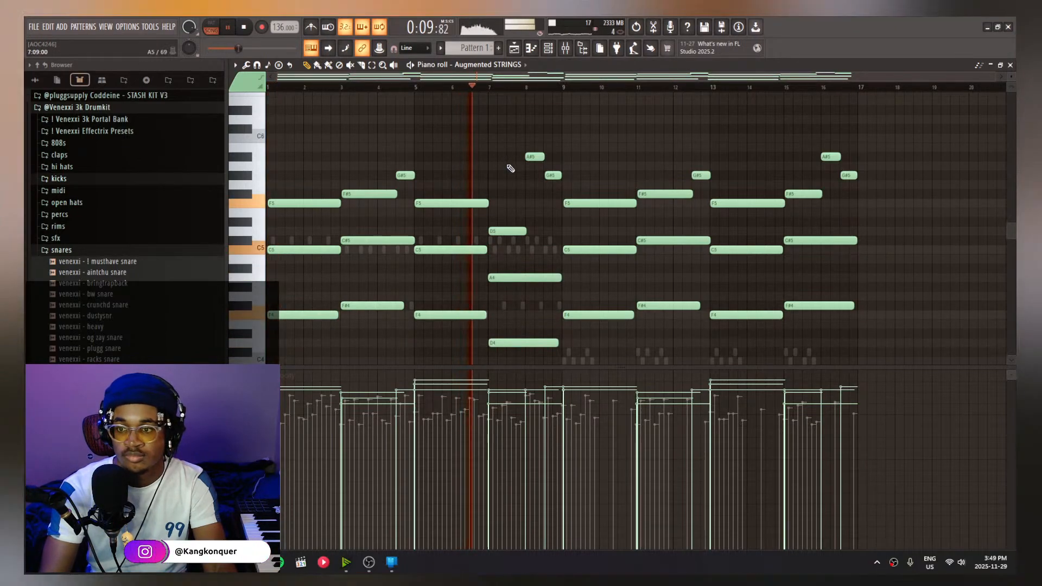
Try other pitches for the top, middle and root notes of the bar 7 strings chord, playing the pattern to compare them
key("space")
key("space")
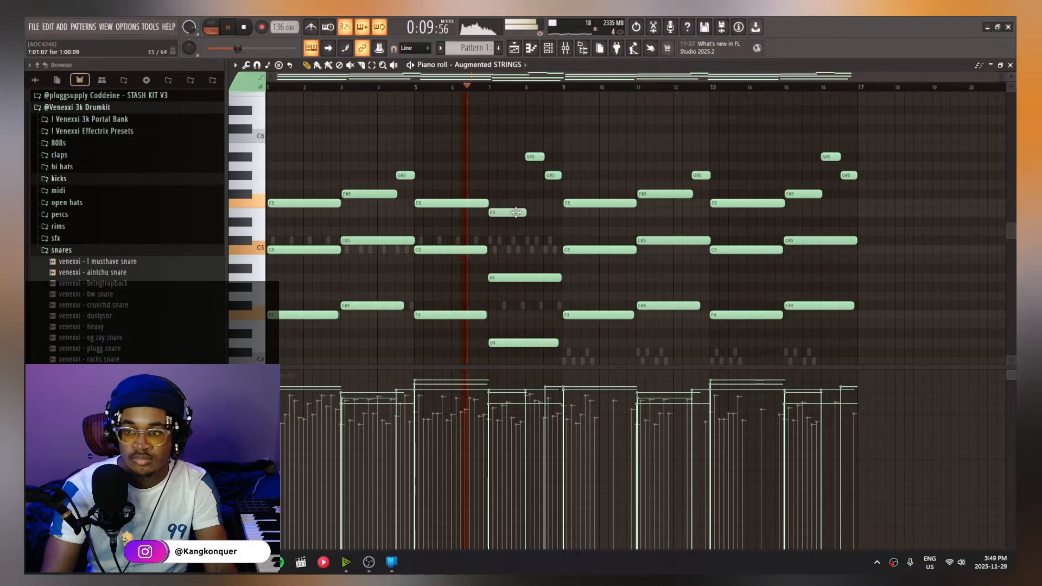
mouse_move(514, 230)
left_mouse_down()
mouse_move(516, 212)
mouse_move(504, 240)
left_mouse_up()
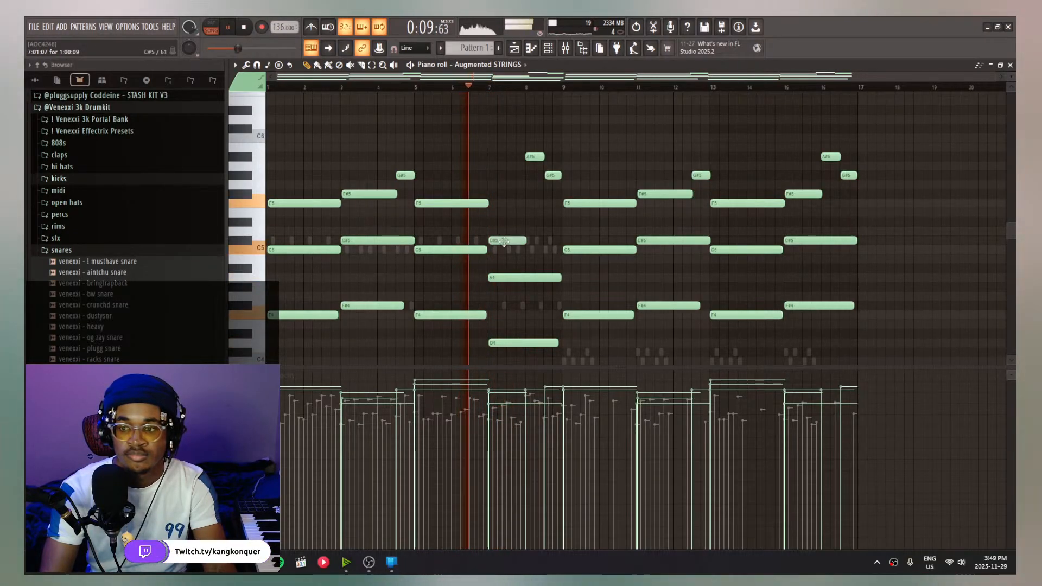
right_click(499, 276)
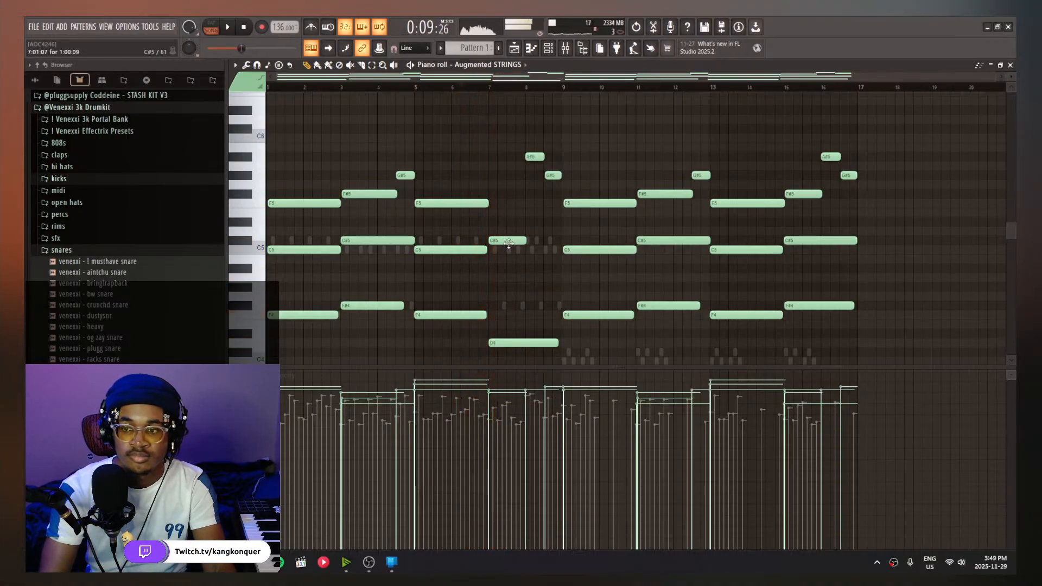
left_click_drag(508, 243, 507, 225)
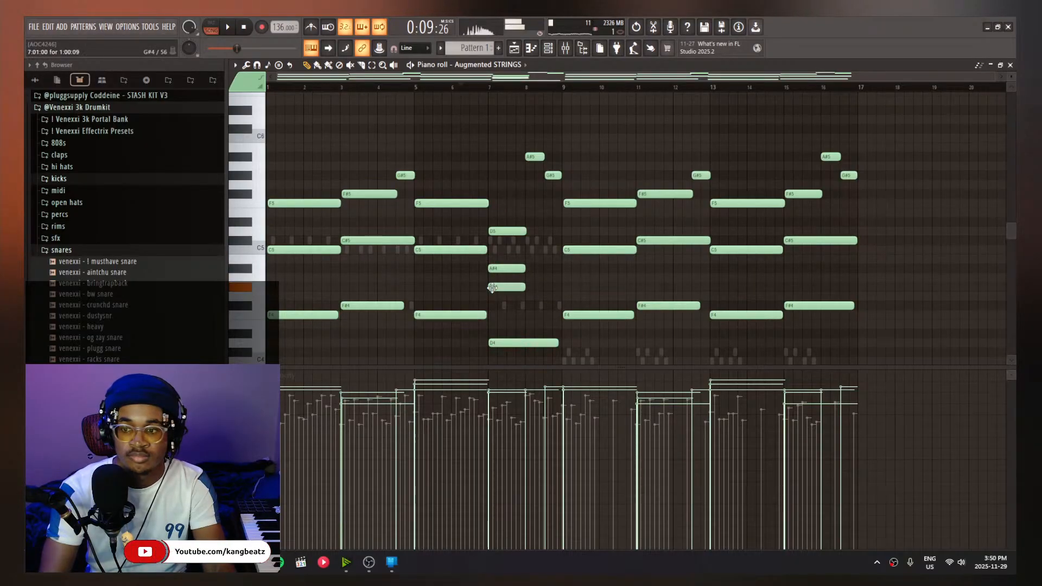
left_click_drag(492, 287, 490, 275)
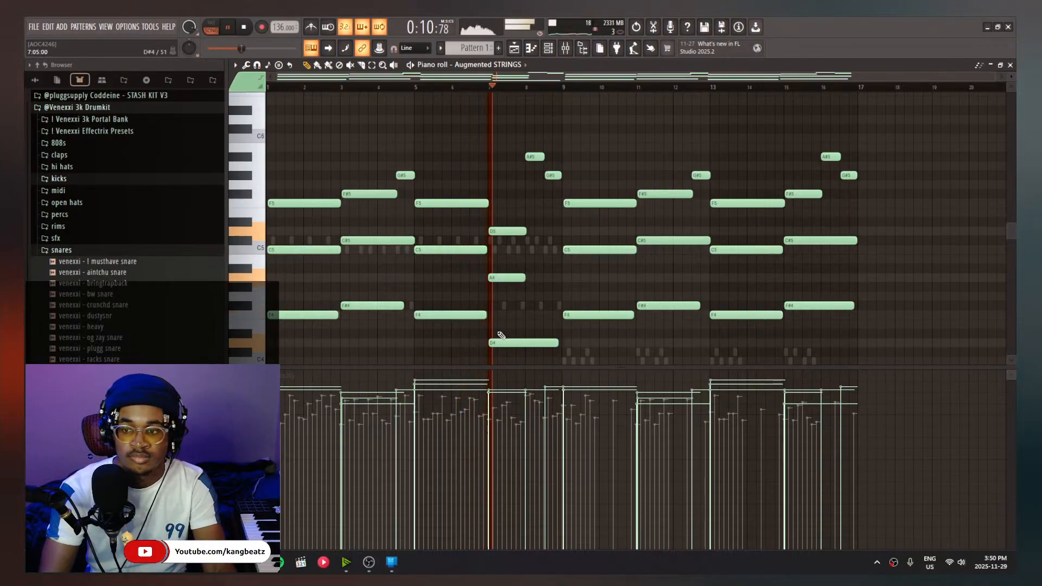
mouse_move(500, 339)
left_mouse_down()
mouse_move(500, 320)
mouse_move(498, 334)
left_mouse_up()
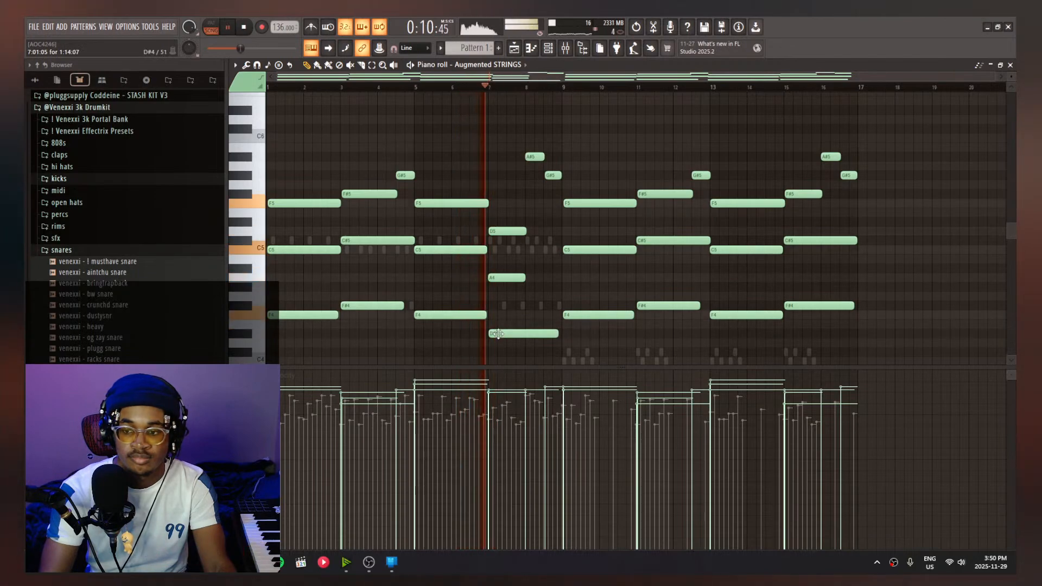
left_click_drag(498, 333, 496, 343)
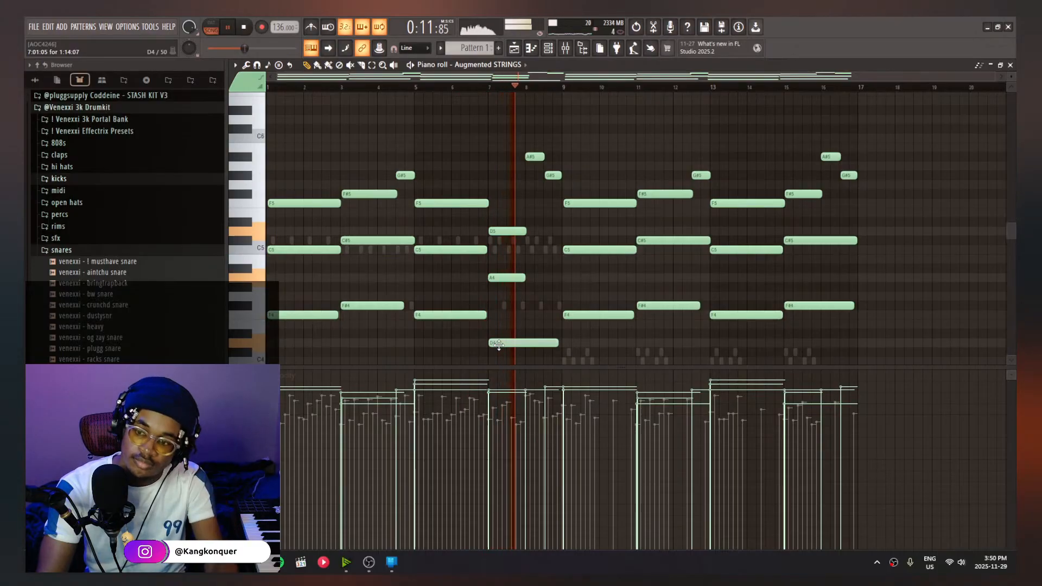
Lower the bar 7 chord to C#4, G#4 and C#5, extend the G#4 to bar 9, and lower the two bar 8 notes to F#5 and D#5
left_click_drag(500, 353, 500, 353)
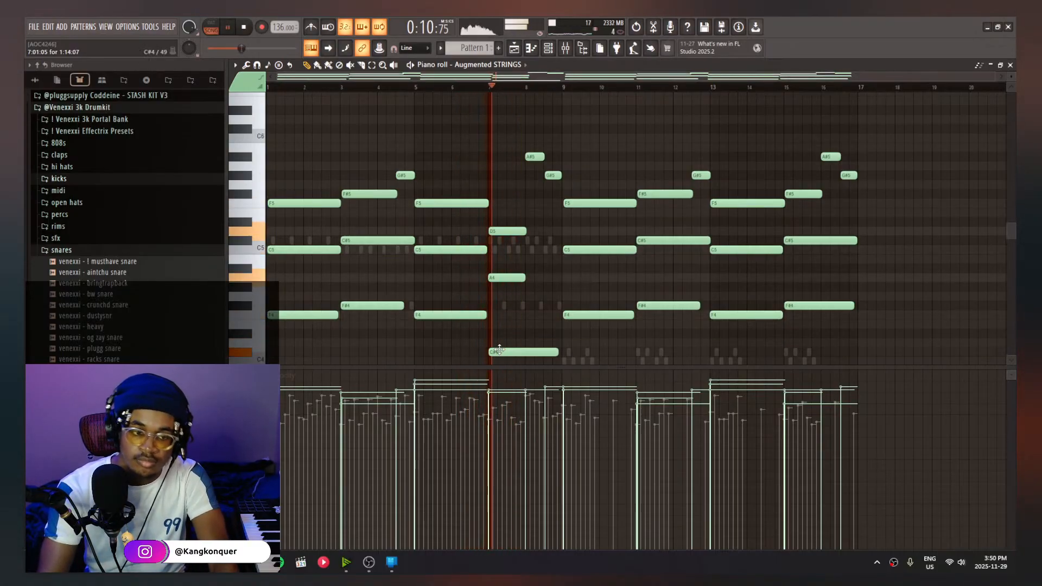
left_click_drag(505, 242, 497, 244)
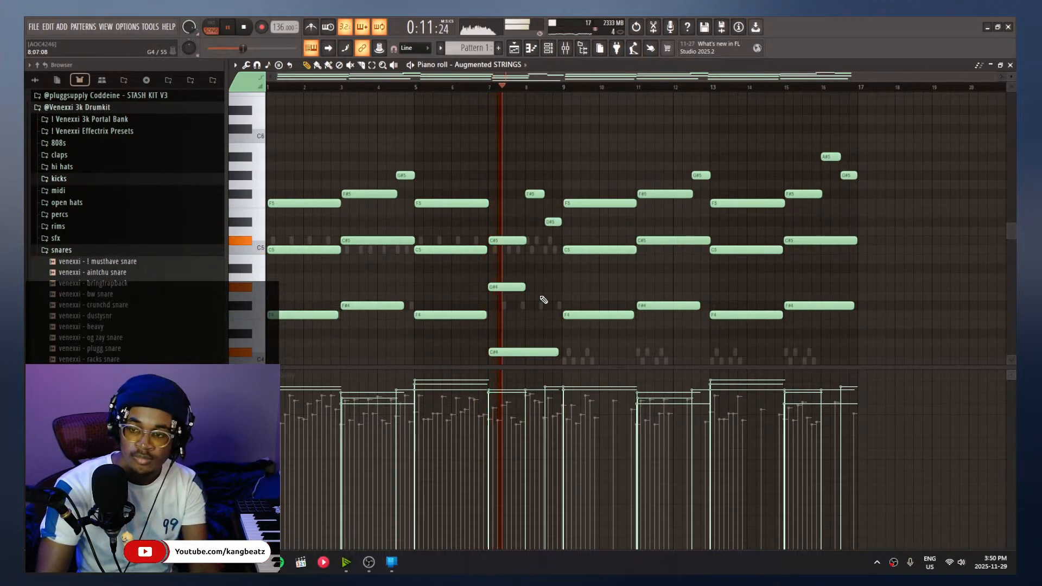
left_click_drag(535, 299, 562, 220)
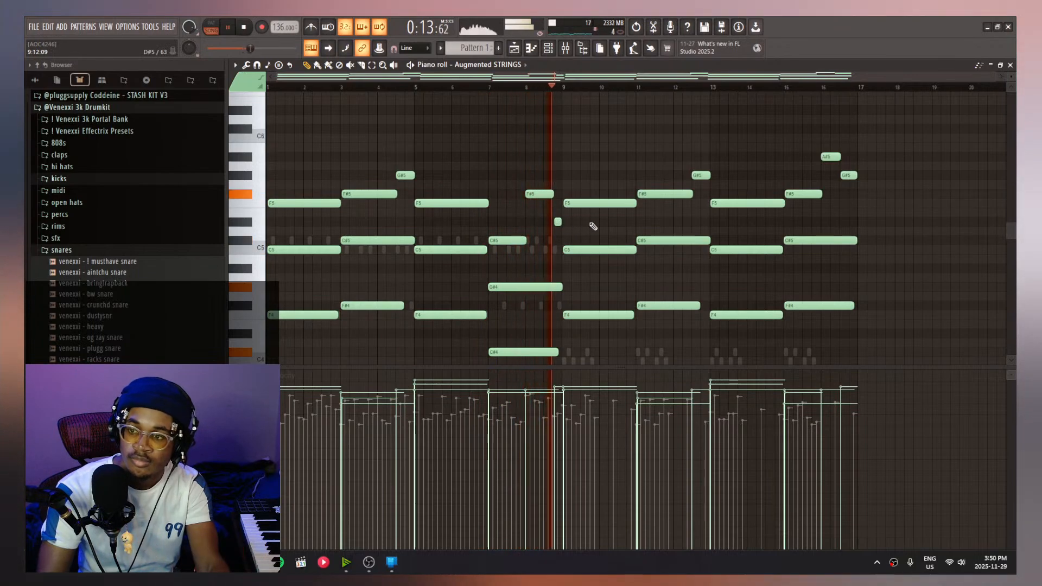
Replace the strings chords in bars 9 to 16 with a fresh duplicate of bars 1 to 8
scroll(610, 232, "down", 2)
left_click_drag(911, 328, 601, 67)
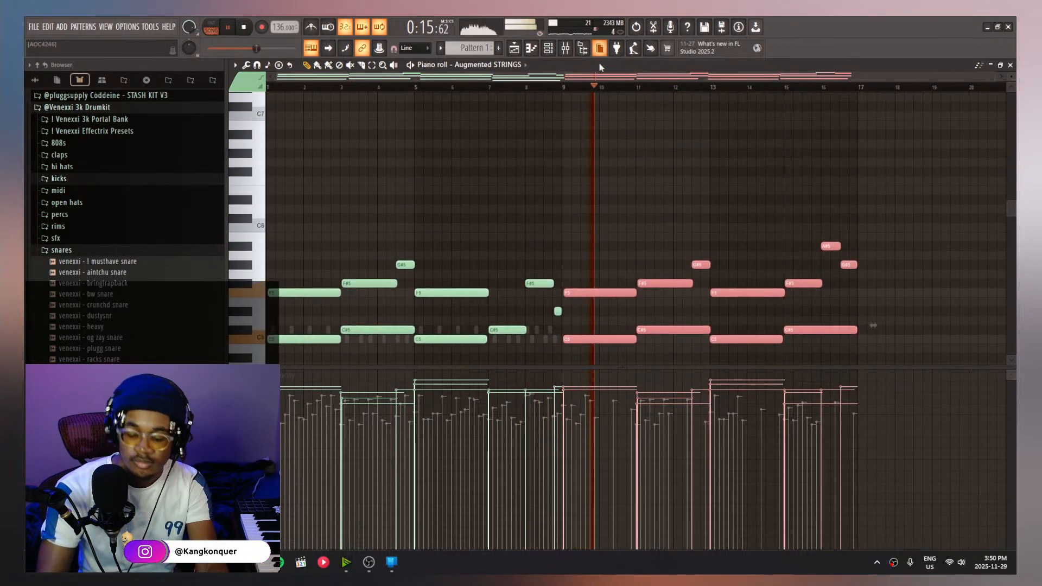
key("Delete")
scroll(598, 165, "down", 3)
key("ctrl+b")
key("space")
scroll(620, 160, "down", 3)
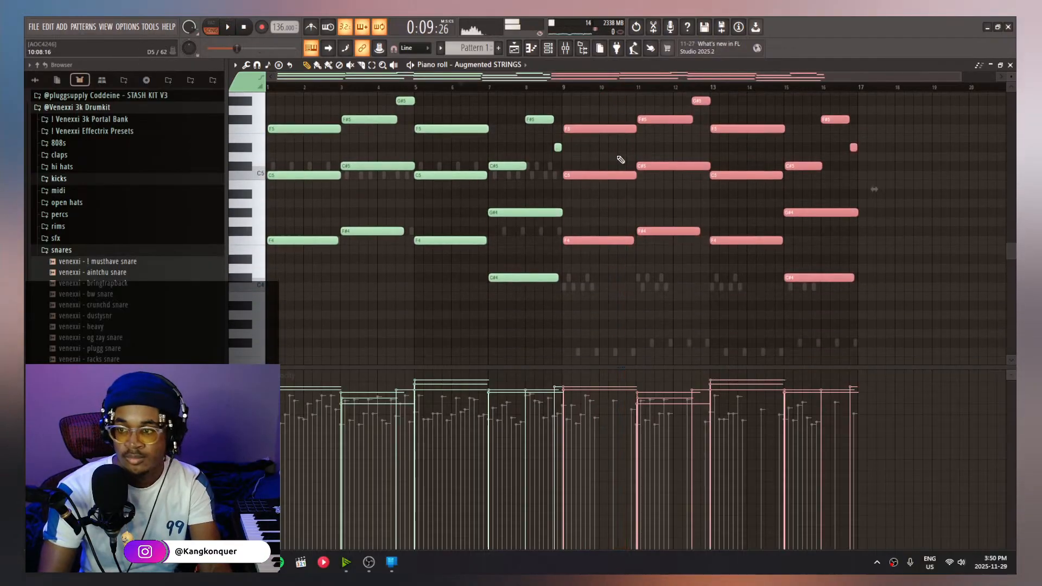
Delete the short high notes at the ends of bars 12 and 16 in the duplicated strings chords
scroll(620, 159, "up", 2)
right_click(701, 154)
right_click(836, 172)
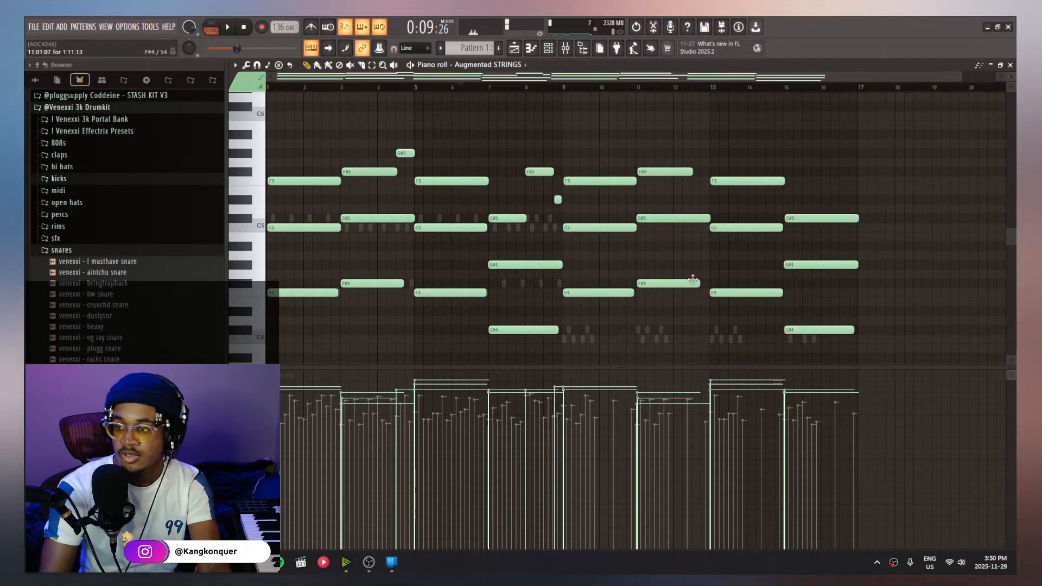
Lengthen the F#4 and F#5 notes of the bar 11 strings chord to nearly reach bar 13
left_click_drag(680, 243, 679, 241)
middle_click(681, 167)
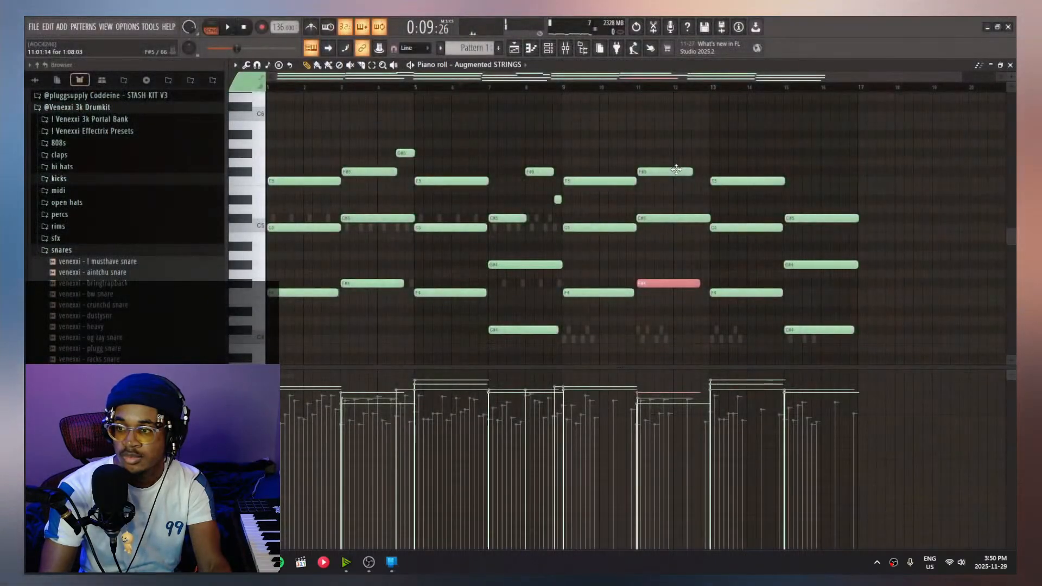
left_click(679, 170, "ctrl+shift")
key("space")
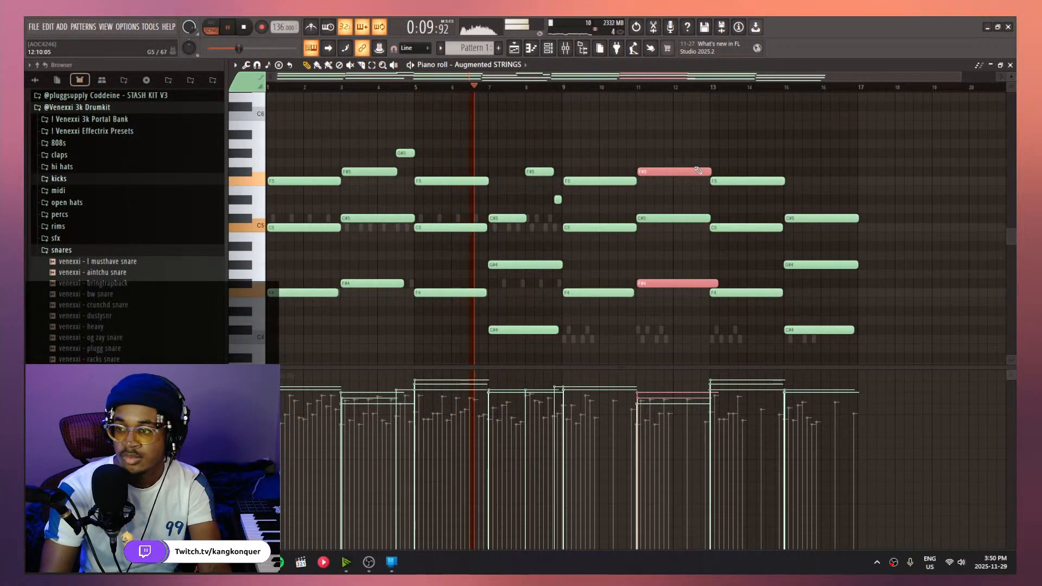
left_click_drag(710, 172, 705, 172)
left_click(754, 165, "ctrl")
scroll(840, 248, "down", 3)
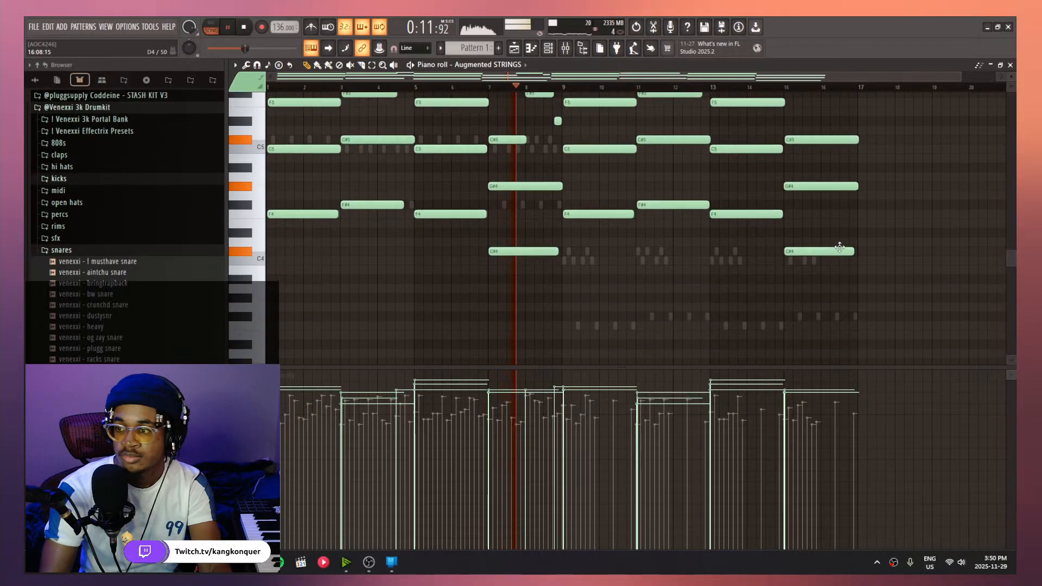
Reduce the velocity of all strings chords in bars 9 to 16 and transpose them down one octave
mouse_move(854, 275)
left_mouse_down()
mouse_move(600, 93)
mouse_move(564, 93)
left_mouse_up()
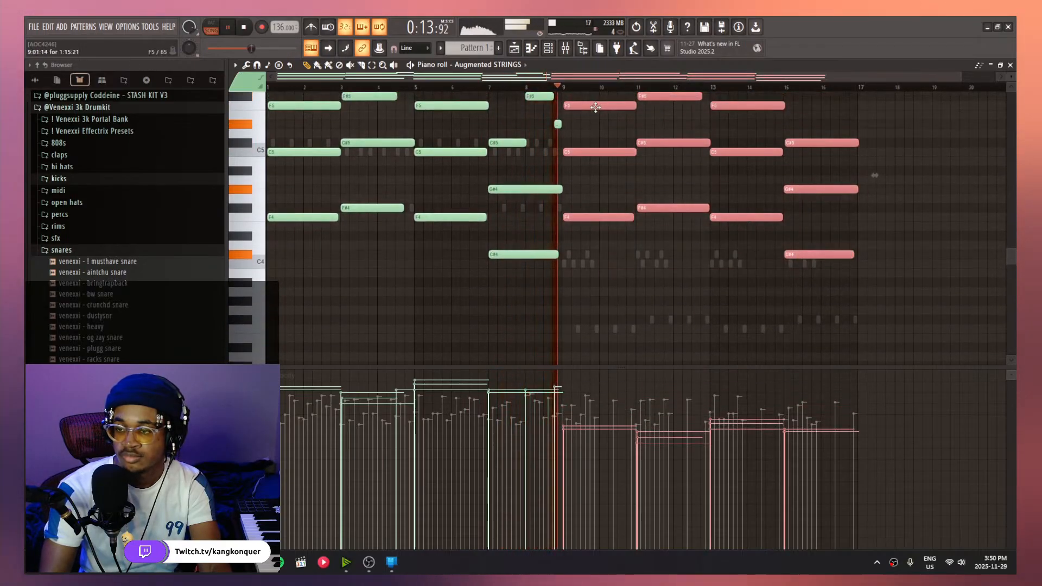
scroll(672, 139, "up", 2)
key("ctrl+Down")
scroll(672, 133, "down", 3)
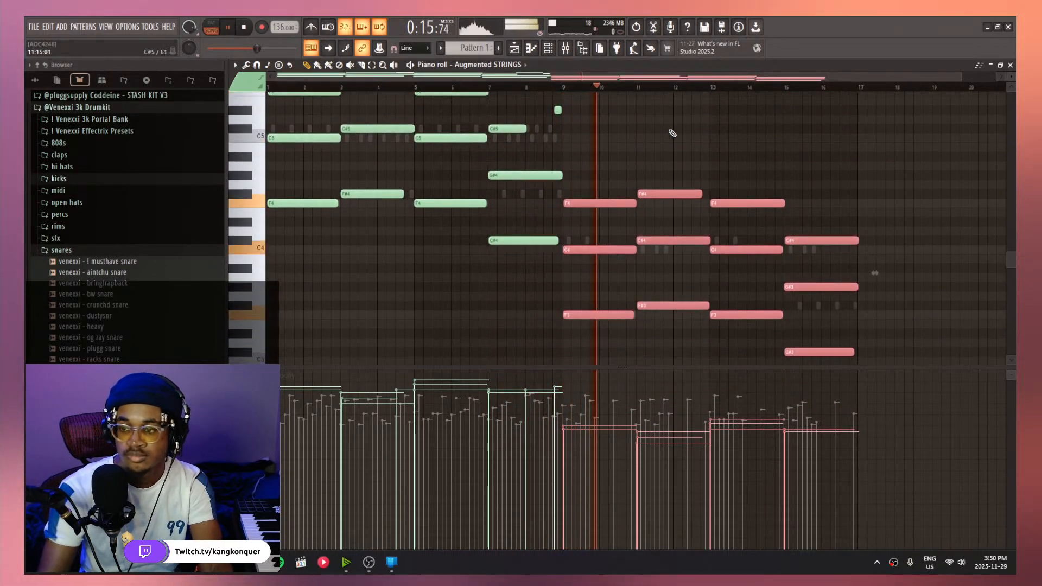
Load the Cello Bass Pair preset in Augmented STRINGS and set its main output volume to -12.0 dB
left_click(549, 50)
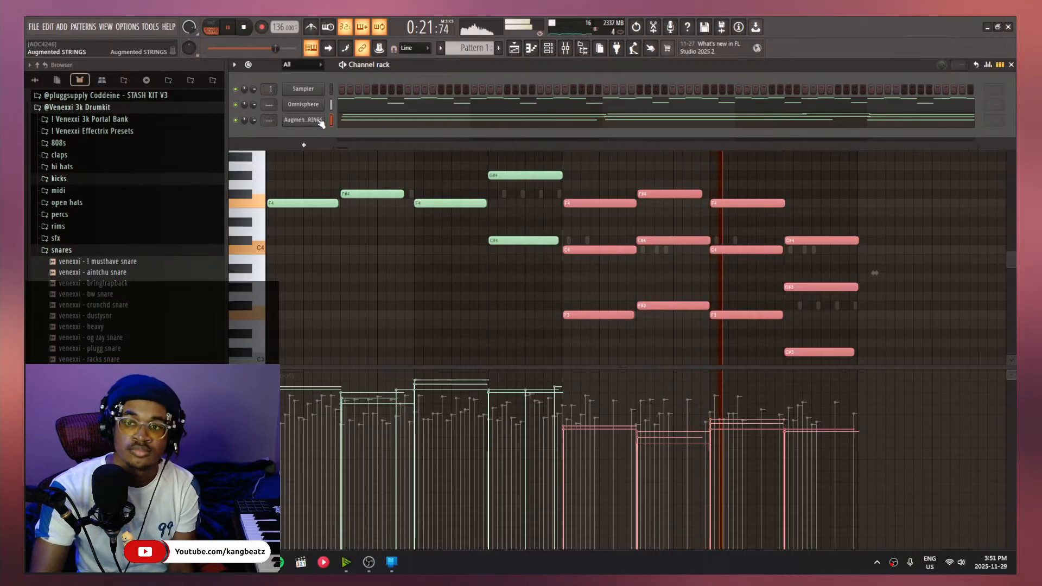
left_click(321, 120)
left_click(674, 165)
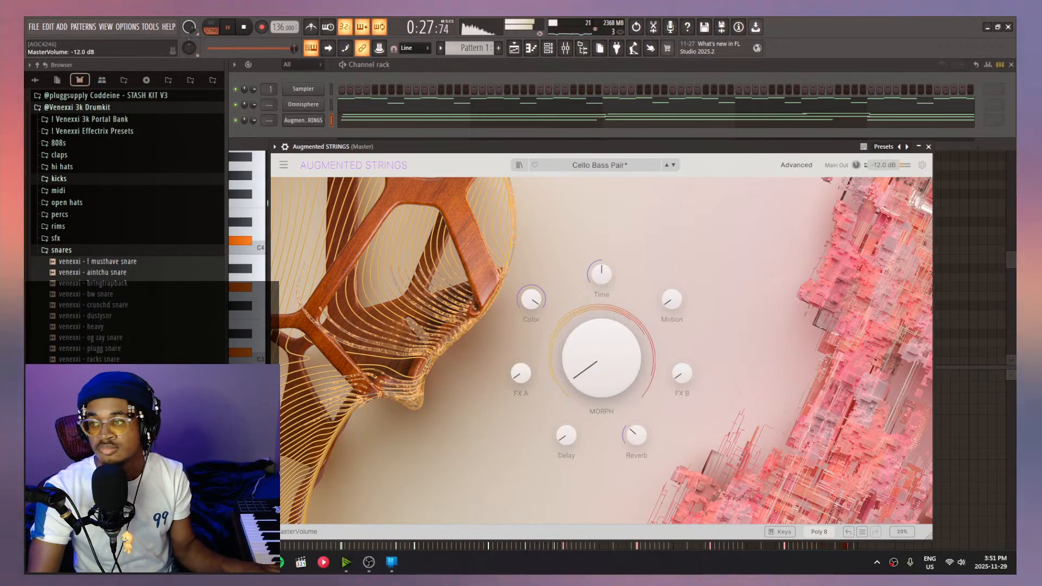
left_click(970, 169)
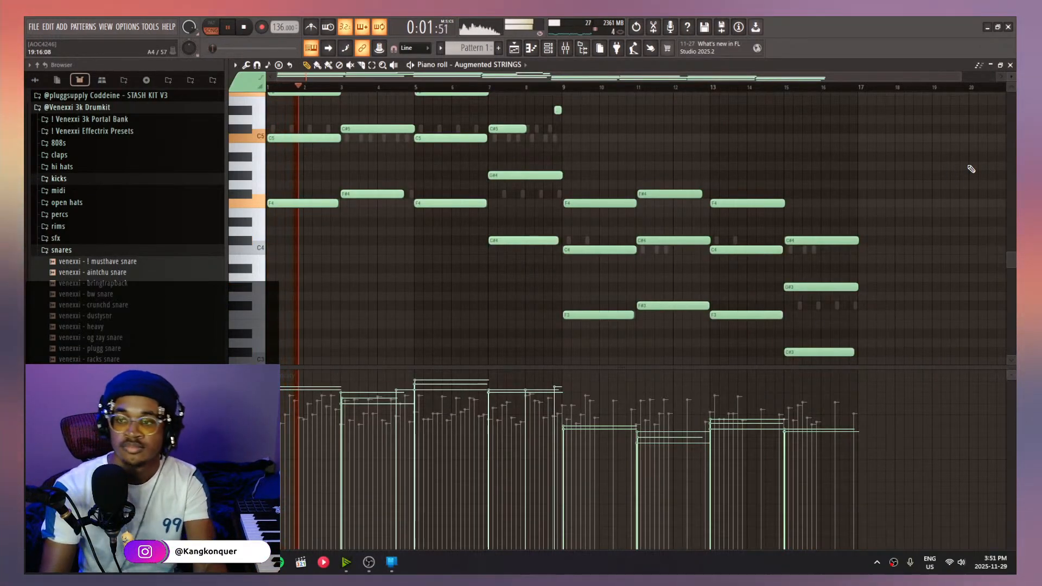
Load the Cello Harmonic Morph preset in Augmented STRINGS, set its main output volume to -4.83 dB and mark the preset as a favorite
left_click(548, 48)
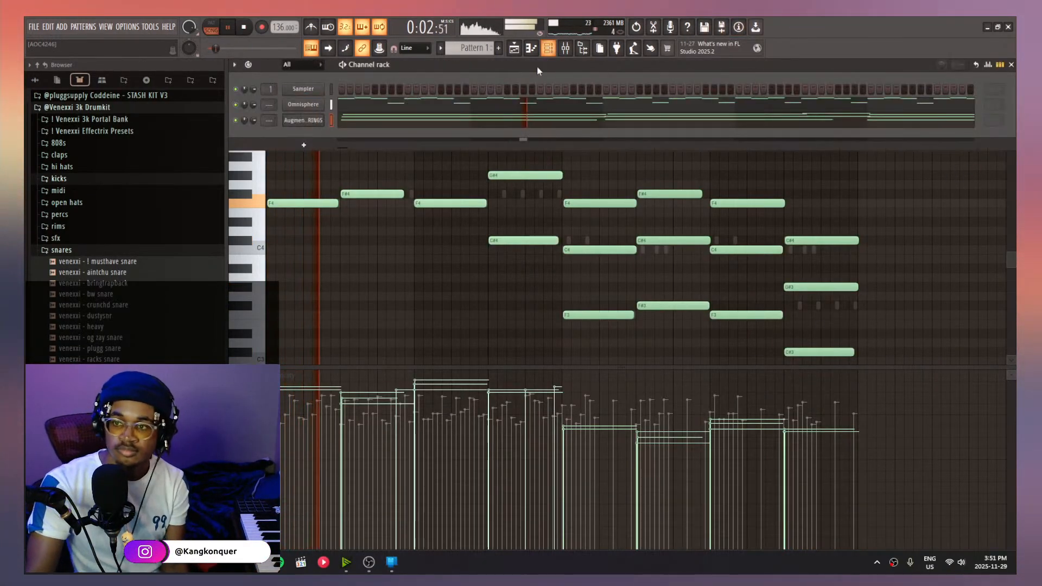
left_click(311, 121)
left_click(674, 166)
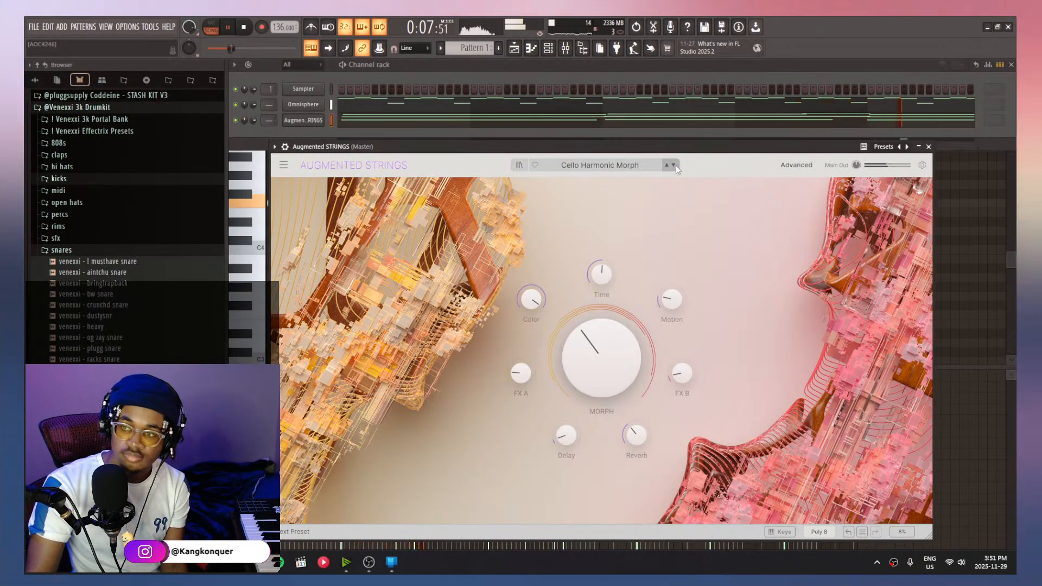
mouse_move(856, 165)
left_mouse_down()
mouse_move(856, 175)
mouse_move(856, 162)
left_mouse_up()
left_click(536, 165)
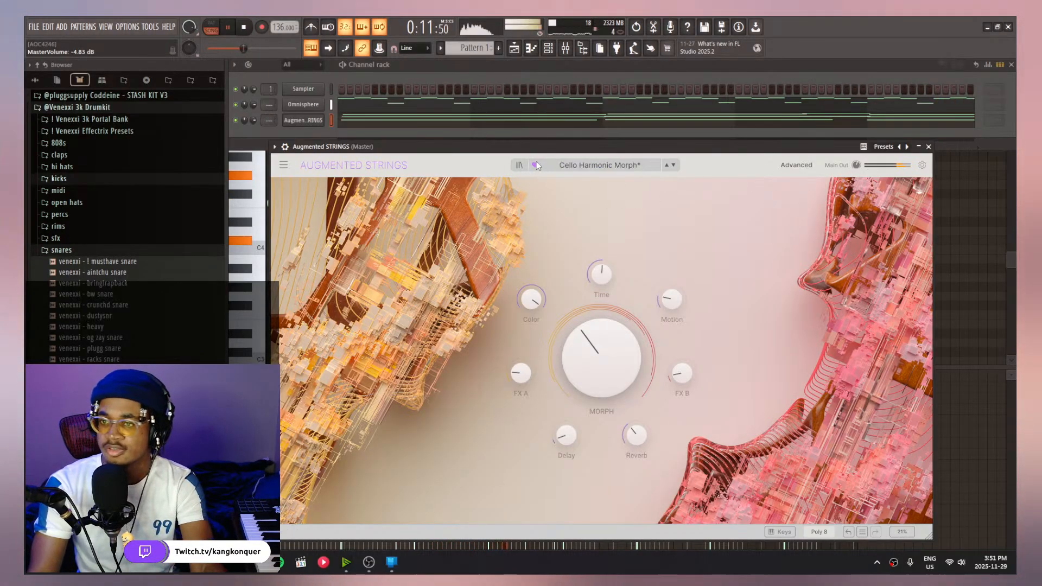
left_click(991, 210)
Inspect the strings chord notes up close and select the chord notes in bars 9 to 16
left_click_drag(873, 351, 271, 86)
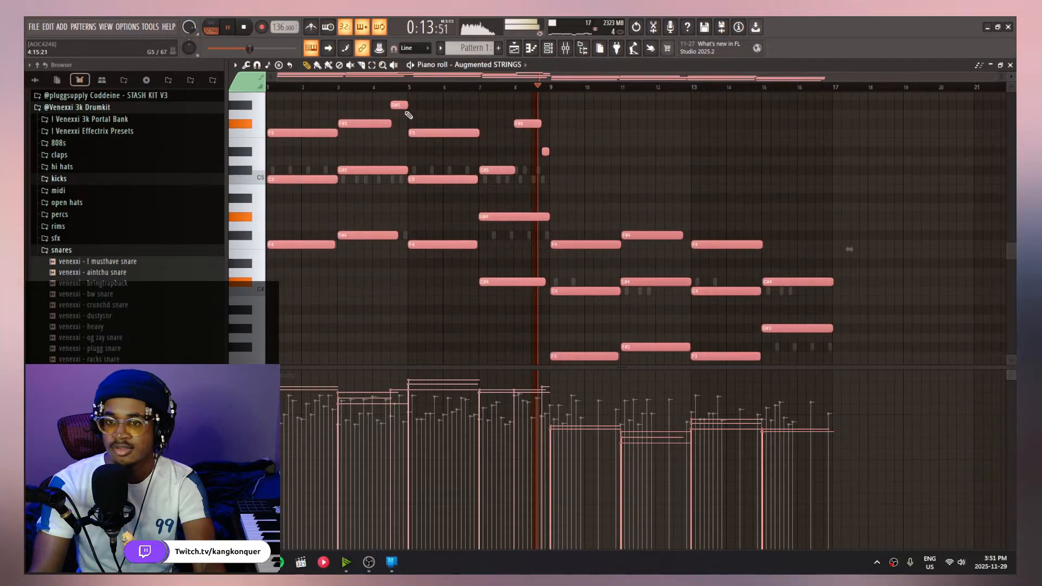
scroll(409, 115, "up", 8)
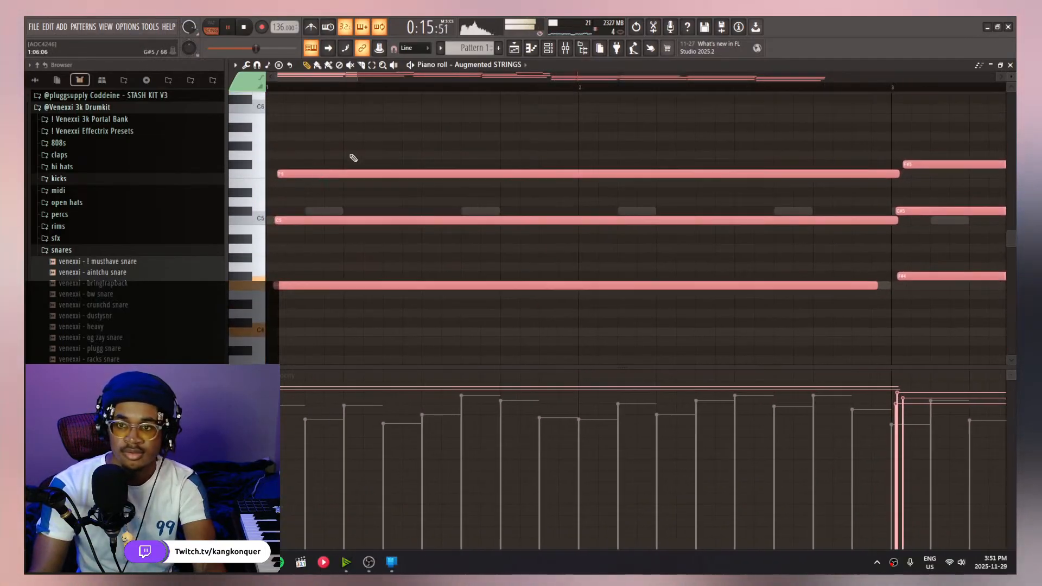
scroll(272, 174, "down", 10)
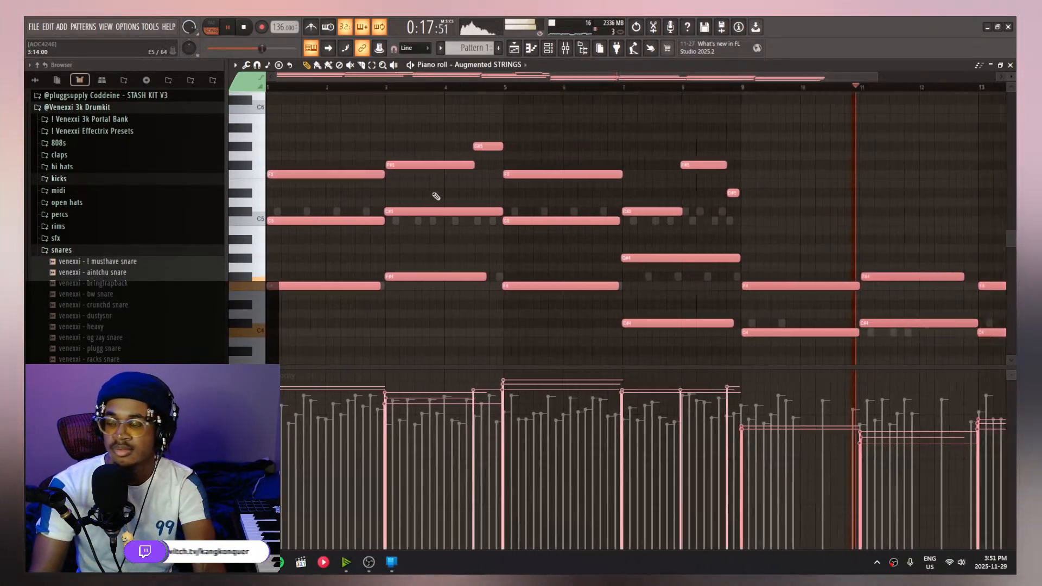
scroll(436, 197, "down", 3)
scroll(614, 214, "down", 4)
left_click_drag(846, 318, 597, 125)
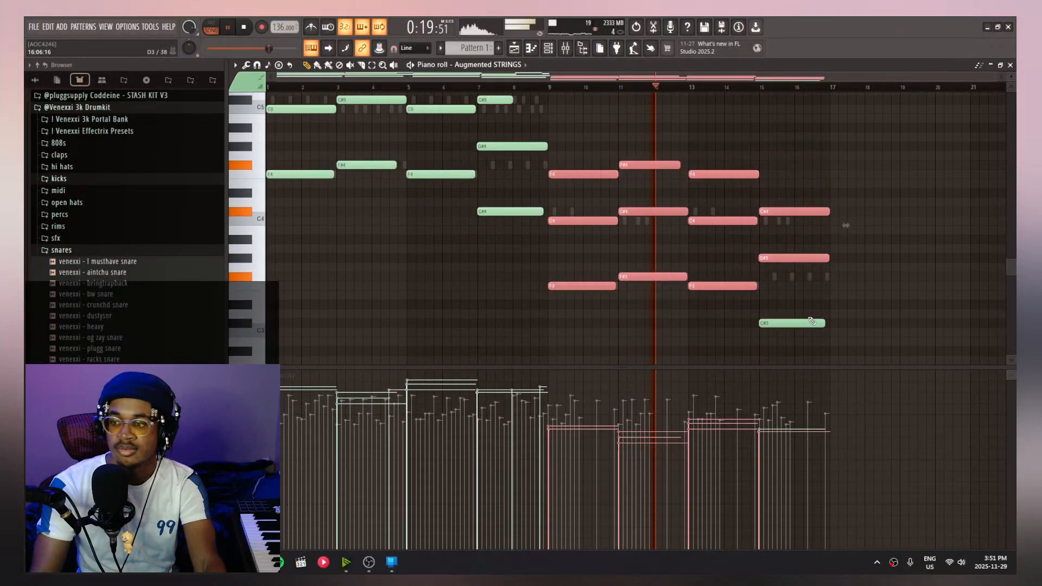
Transpose the Augmented STRINGS notes in bars 9 to 16 up one octave
left_click_drag(809, 335, 570, 123)
key("ctrl+Up")
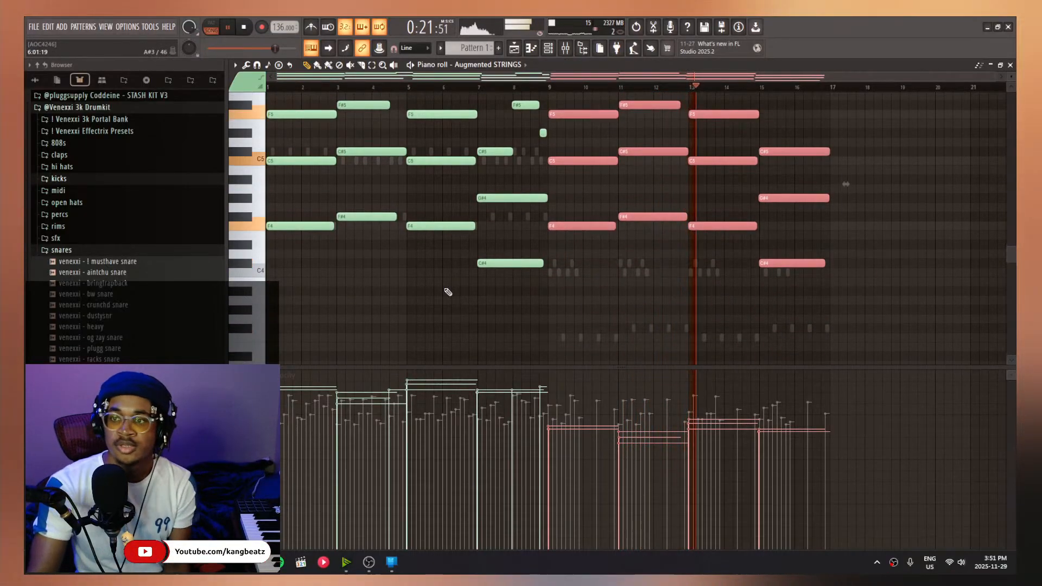
Add the venexxi - ! spinz 808 sample from the drumkit's 808s folder as a new channel
key("F6")
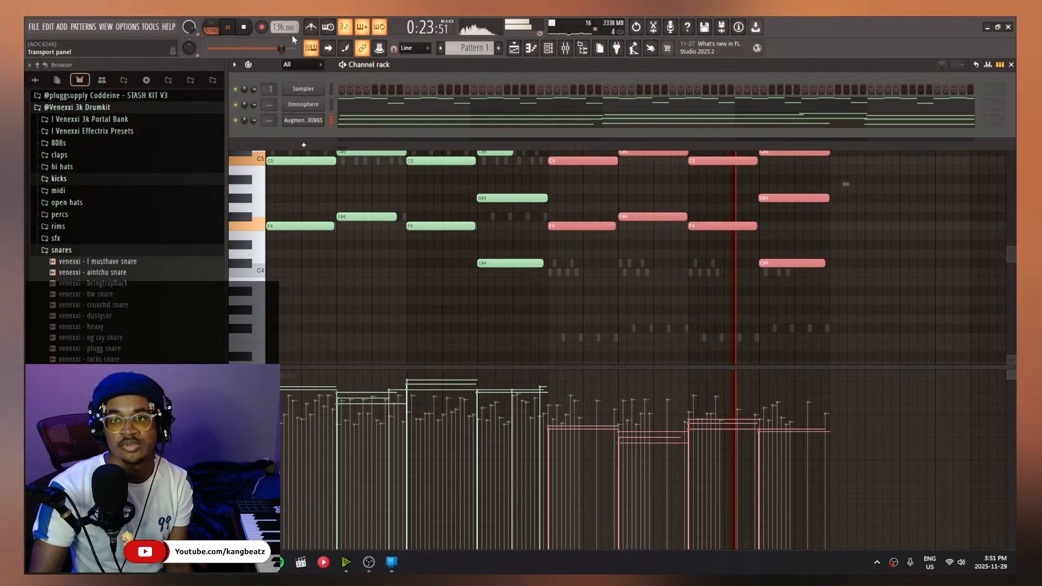
left_click(96, 262)
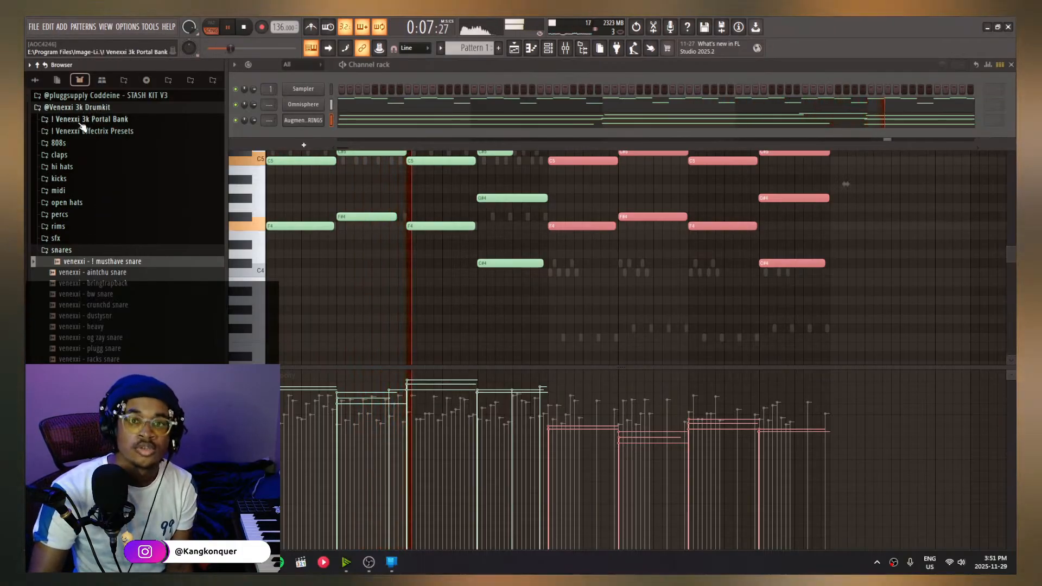
left_click(84, 142)
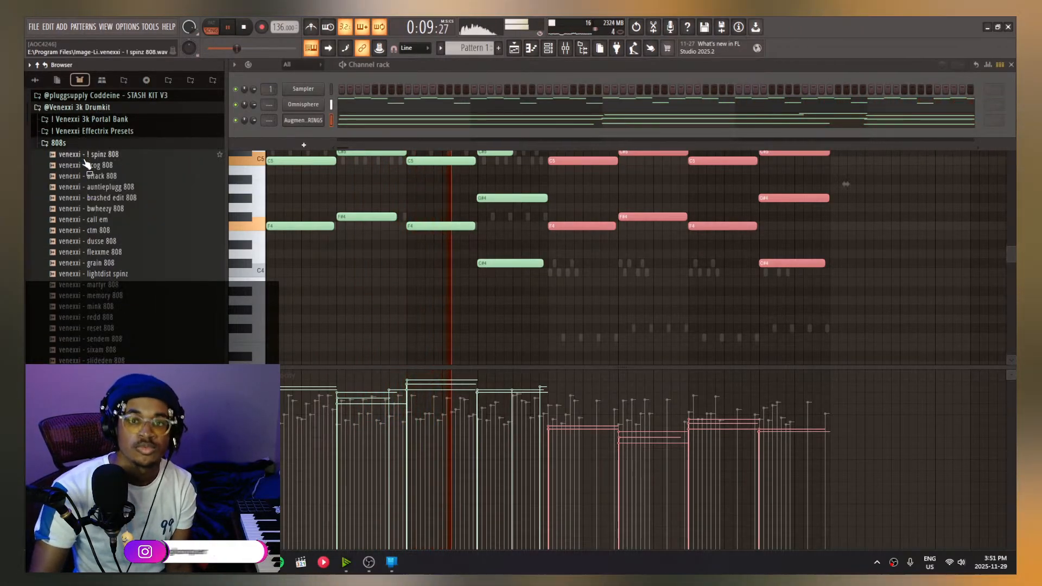
left_click_drag(87, 154, 287, 137)
Set the spinz 808 channel to cut itself and open its piano roll
right_click(321, 134)
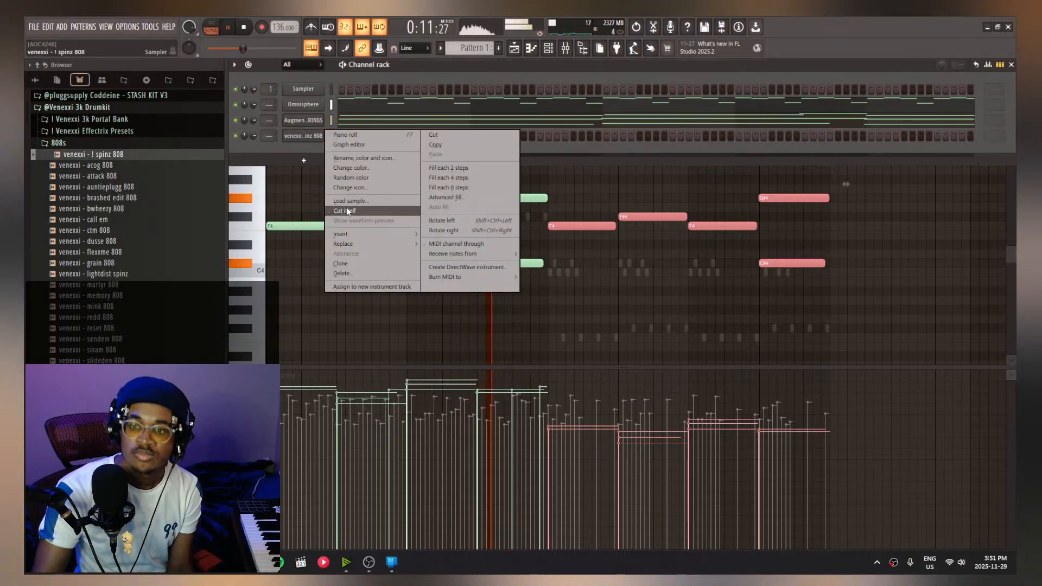
left_click(346, 210)
right_click(326, 139)
left_click(331, 137)
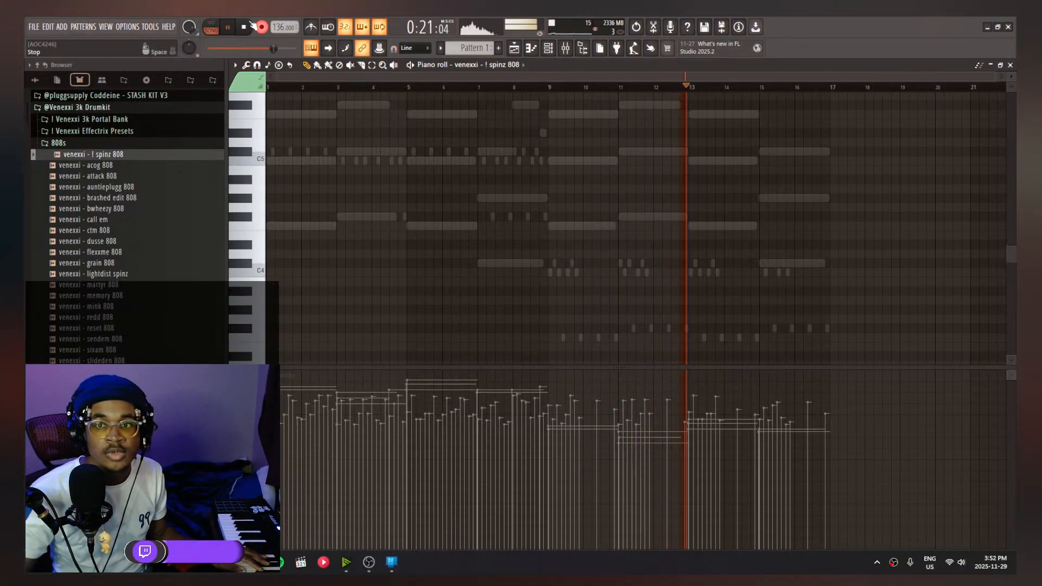
Stop playback, add the venexxi - ! hit 1 hi-hat sample as a new channel and fill each 2 steps
left_click(241, 30)
key("F6")
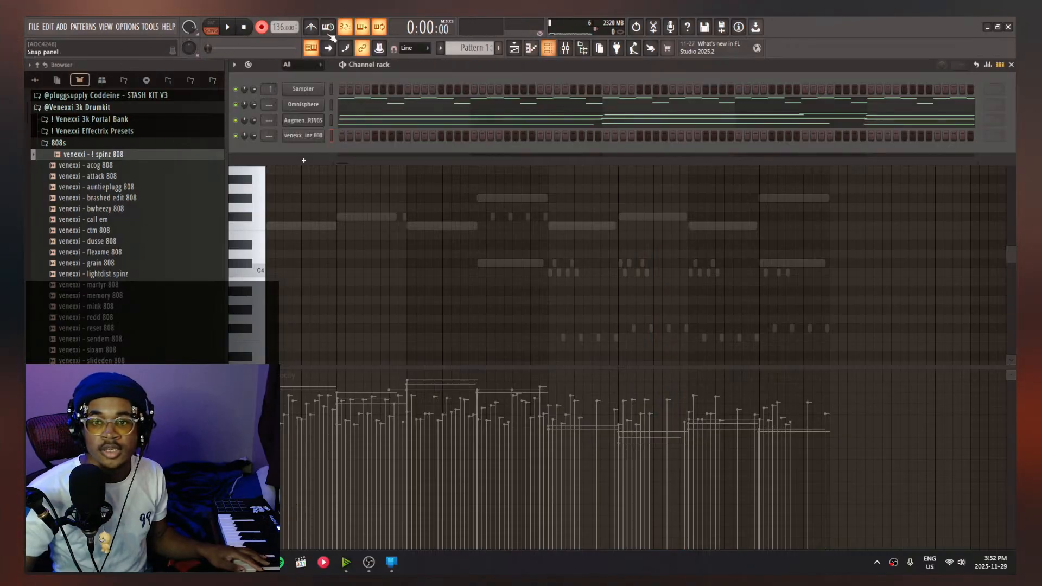
scroll(124, 218, "down", 3)
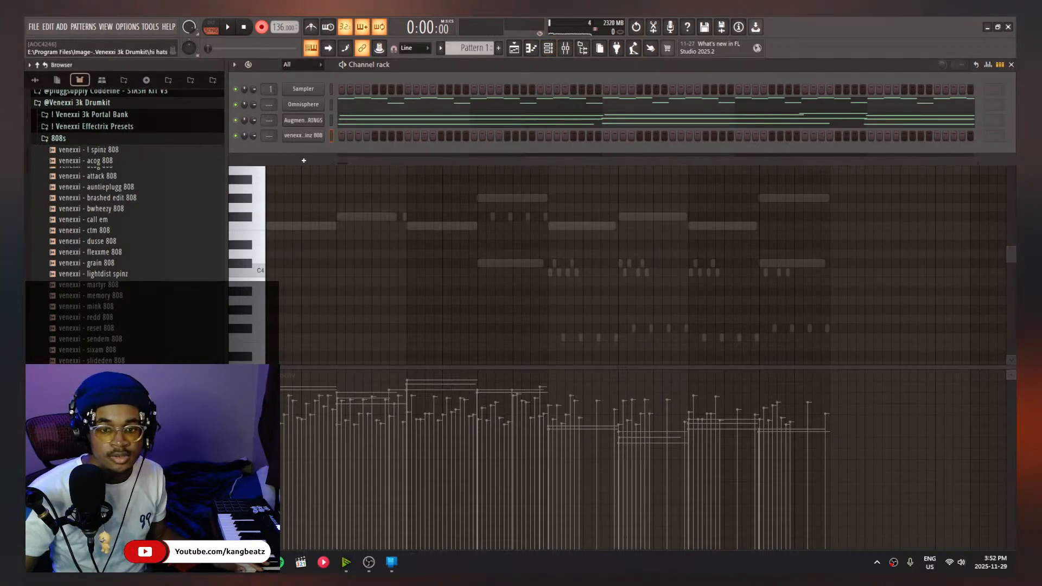
left_click_drag(300, 161, 302, 157)
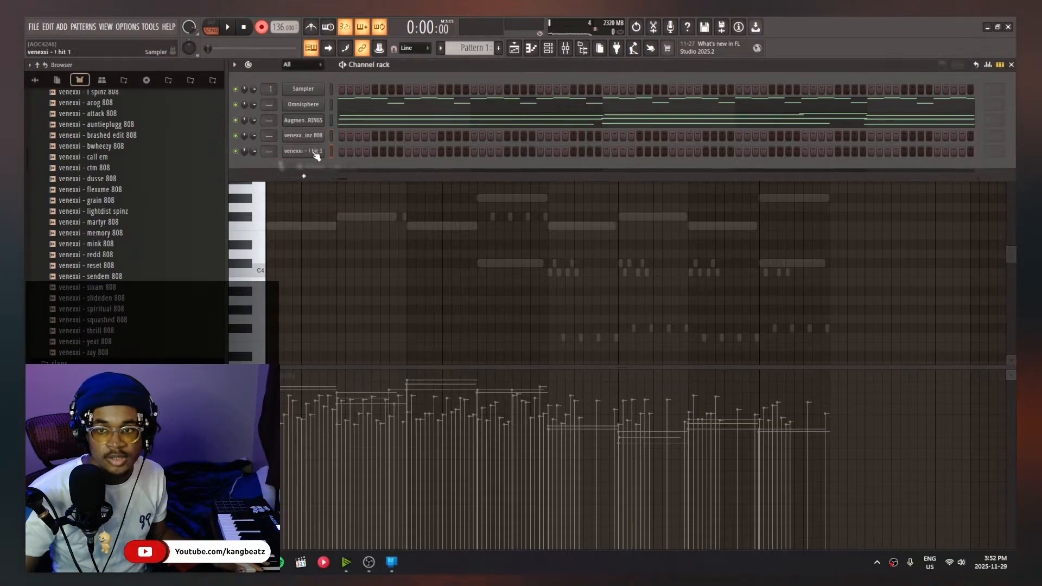
right_click(320, 151)
left_click(440, 185)
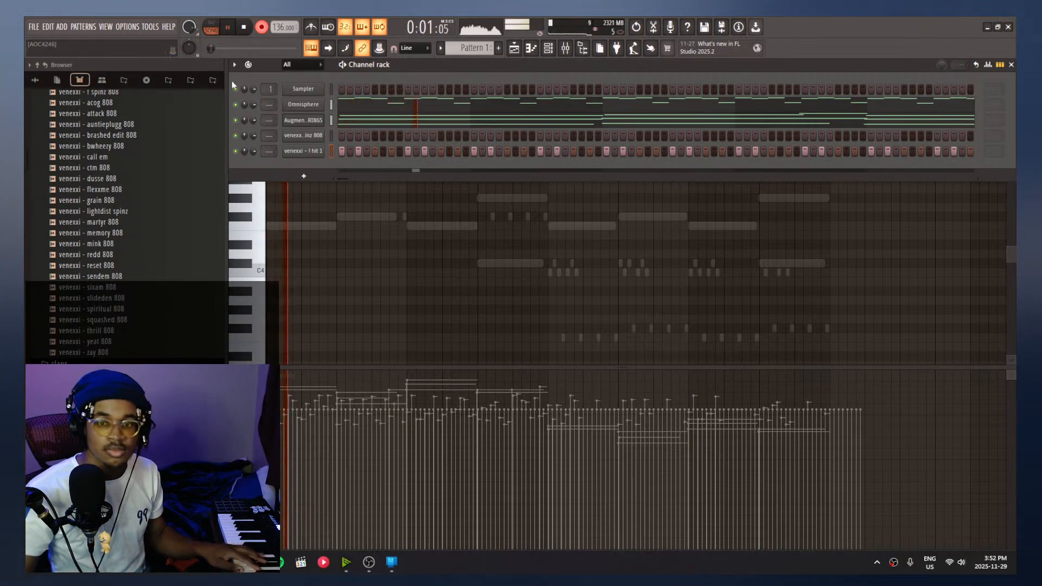
Record a bass line on the spinz 808 channel and place its notes over bars 1 to 8 in the piano roll
key("space")
key("ctrl+z")
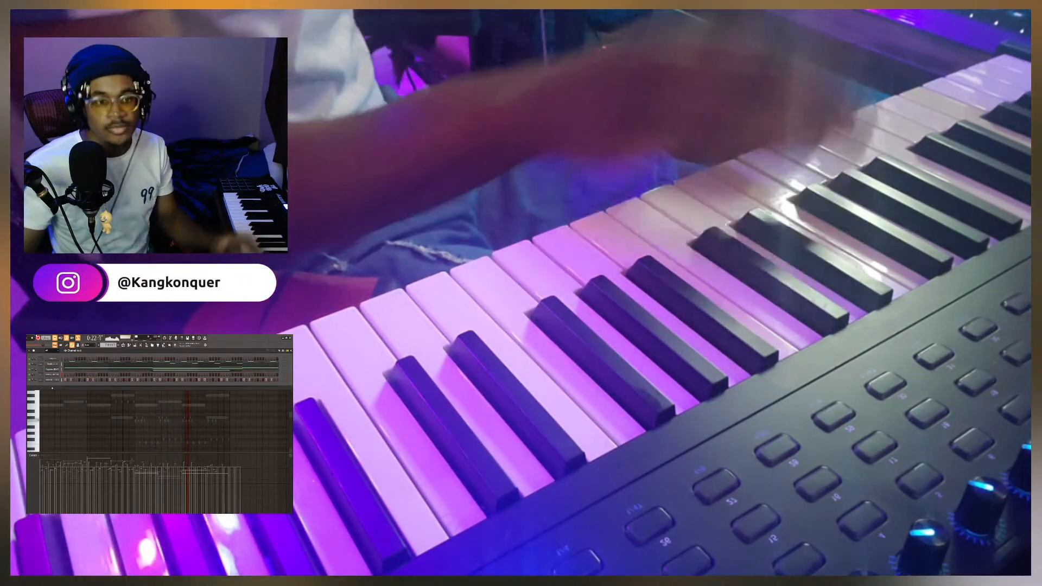
key("space")
left_click(93, 373)
left_click(94, 373)
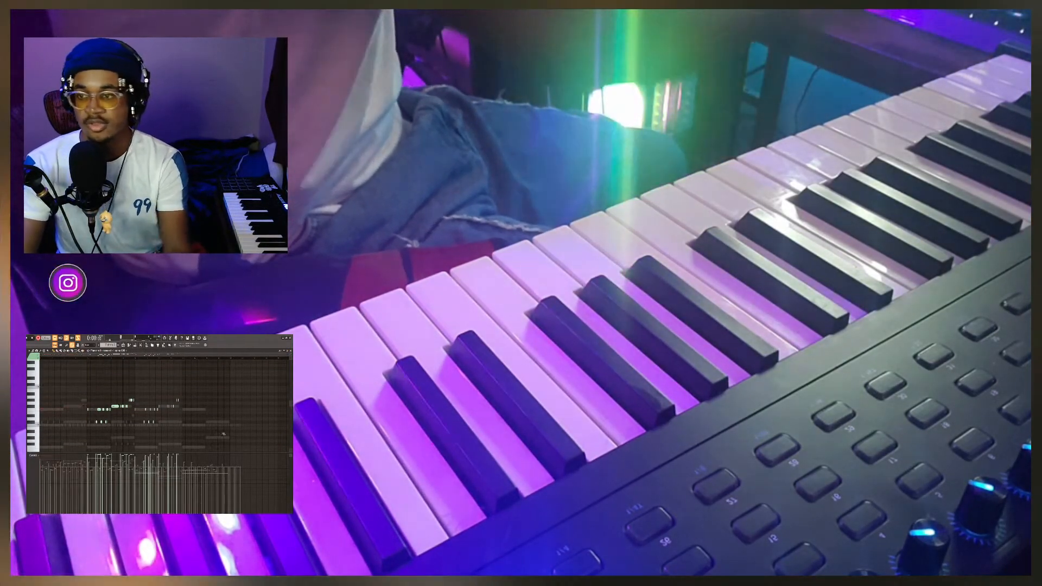
left_click_drag(190, 436, 173, 415)
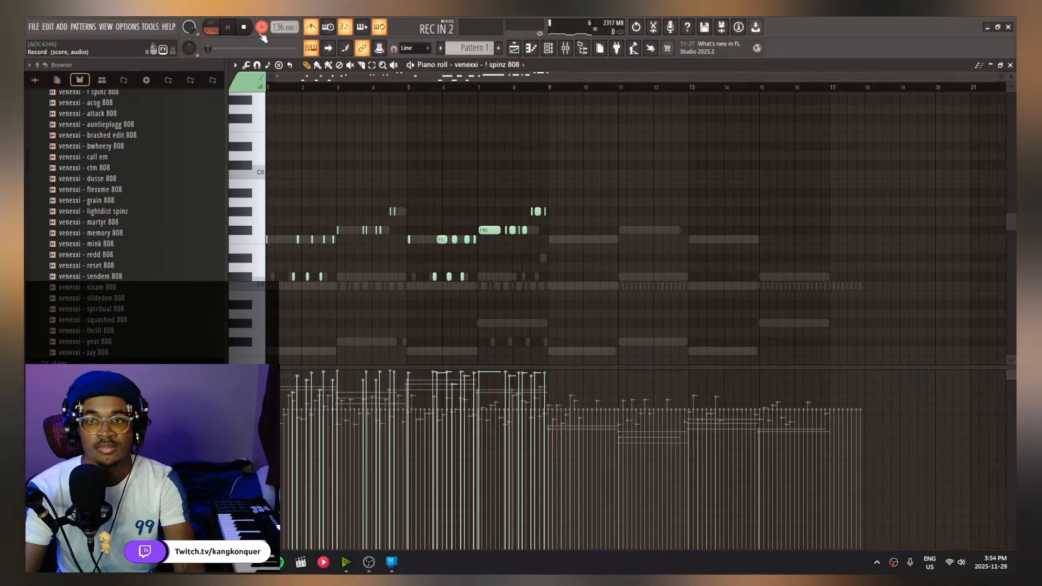
Nudge the F#5 note near the end of bar 3 slightly later and lengthen the 808 notes to meet the following ones
scroll(271, 223, "up", 5)
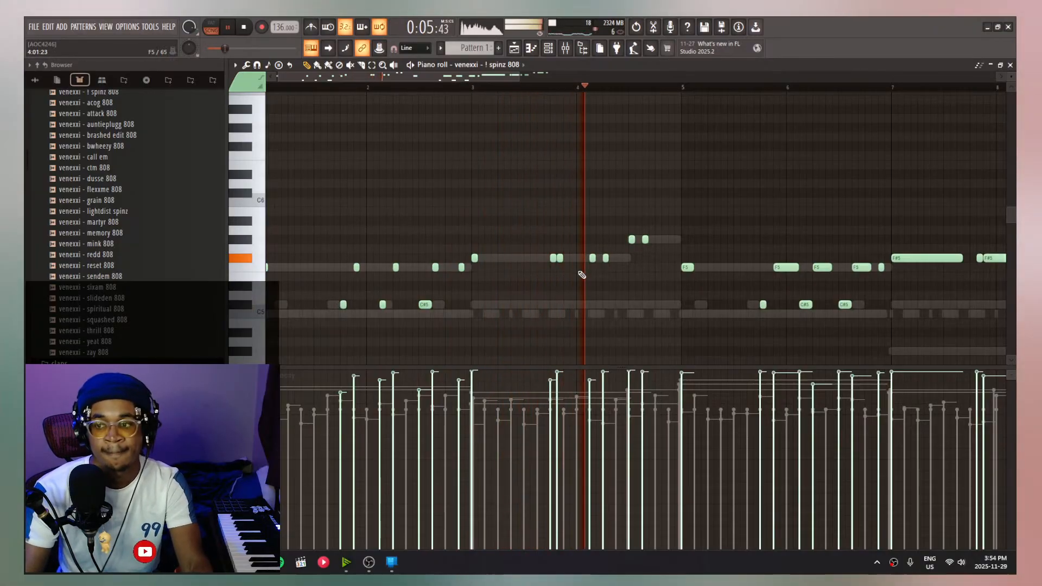
left_click_drag(559, 259, 567, 259)
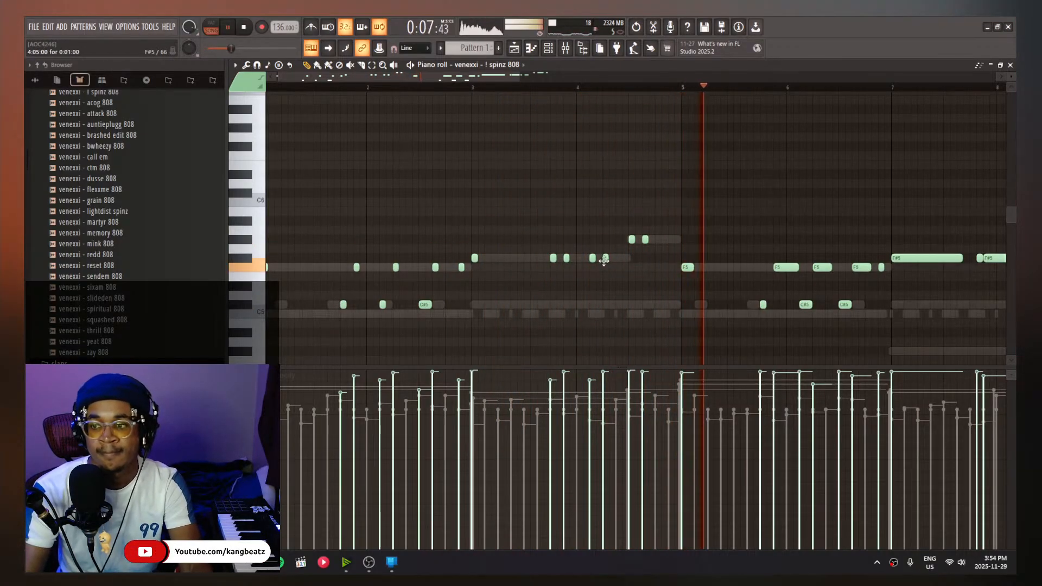
scroll(651, 272, "down", 1)
scroll(684, 282, "down", 2)
scroll(743, 290, "down", 1)
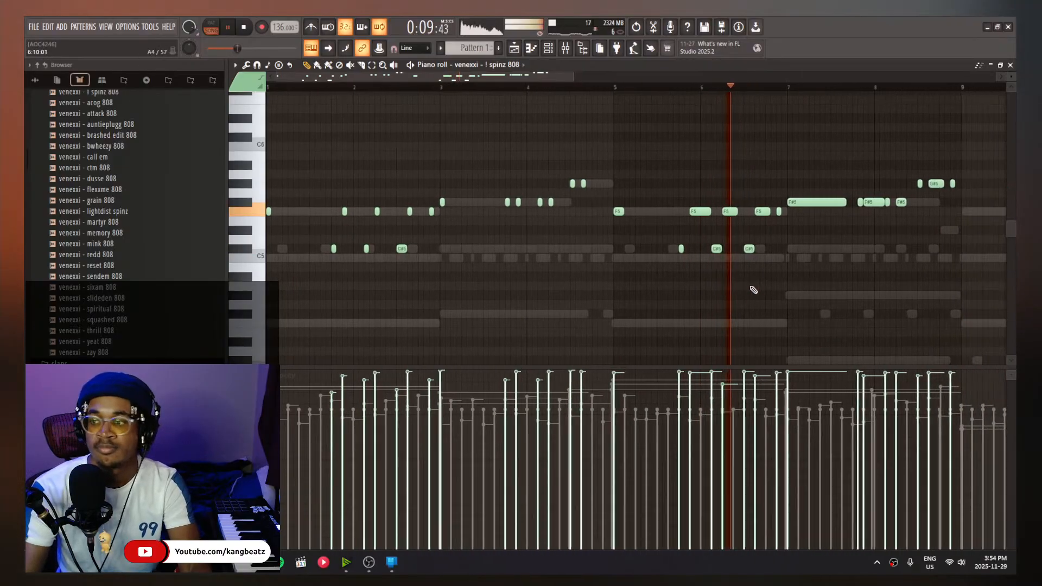
left_click_drag(838, 236, 693, 245)
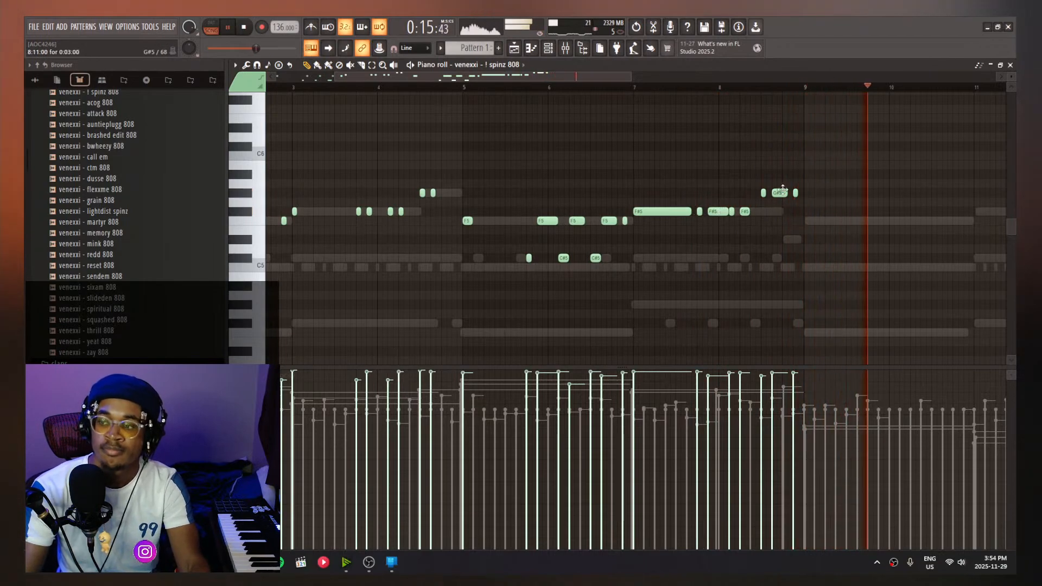
scroll(793, 272, "down", 2)
scroll(679, 233, "down", 1)
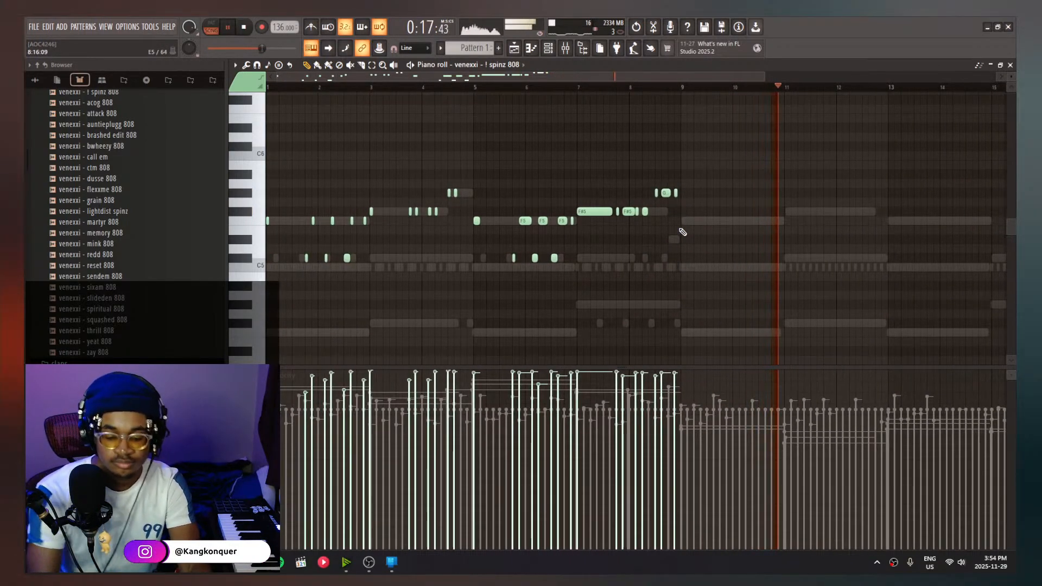
scroll(706, 217, "down", 1)
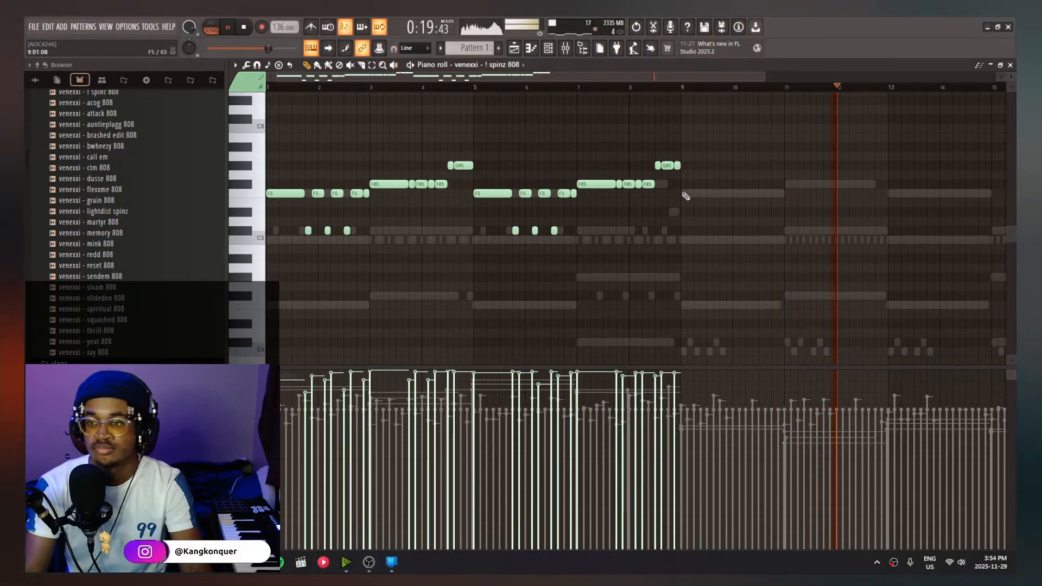
Move the 808 notes of bars 5 to 8 to bars 9 to 12 and duplicate bars 1 to 4 into the gap
left_click_drag(749, 300, 490, 96)
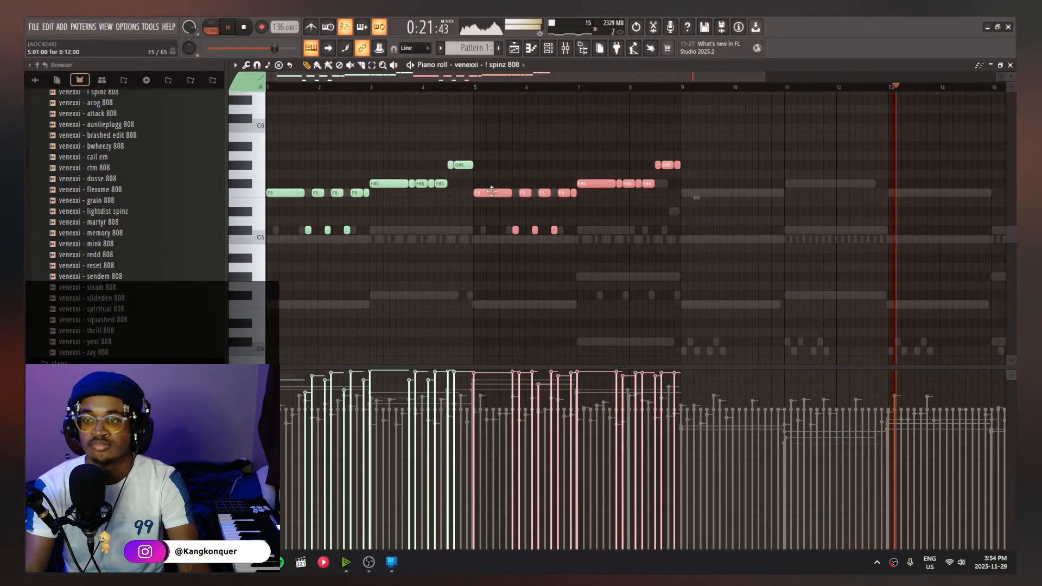
left_click_drag(492, 192, 699, 192)
left_click_drag(530, 289, 272, 147)
key("ctrl+b")
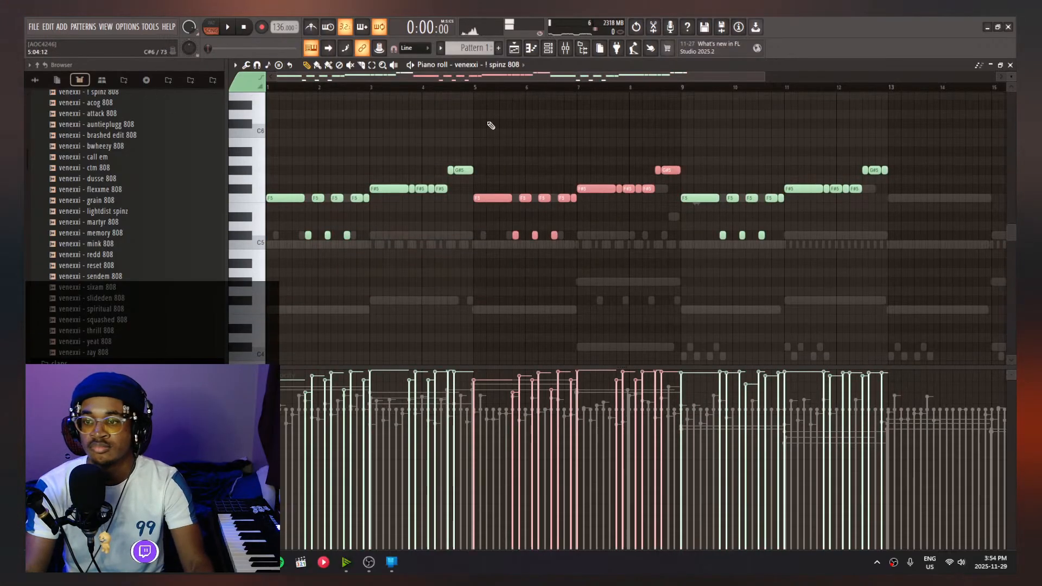
Lower the F#5 808 notes in bars 7 and 8 to C#5 and the two ending G#5 notes to D#5
scroll(584, 161, "up", 4)
left_click_drag(604, 188, 602, 198)
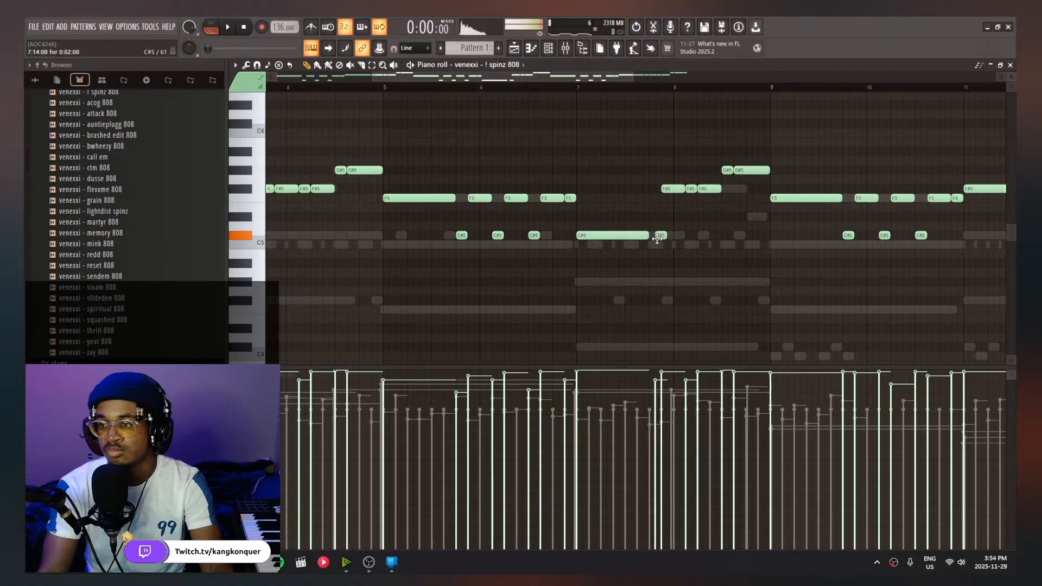
left_click_drag(704, 188, 709, 222)
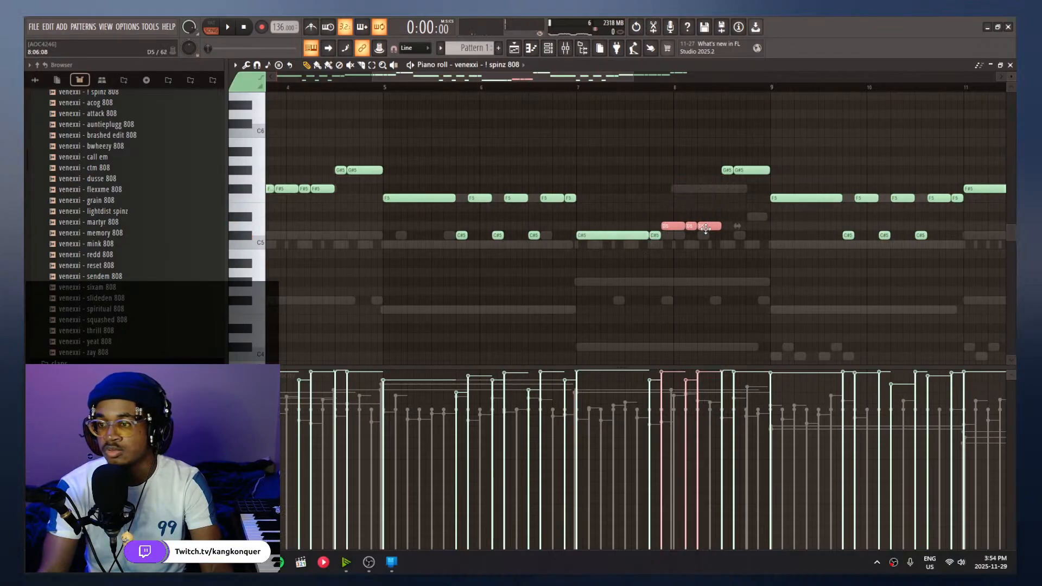
left_click(727, 169)
key("space")
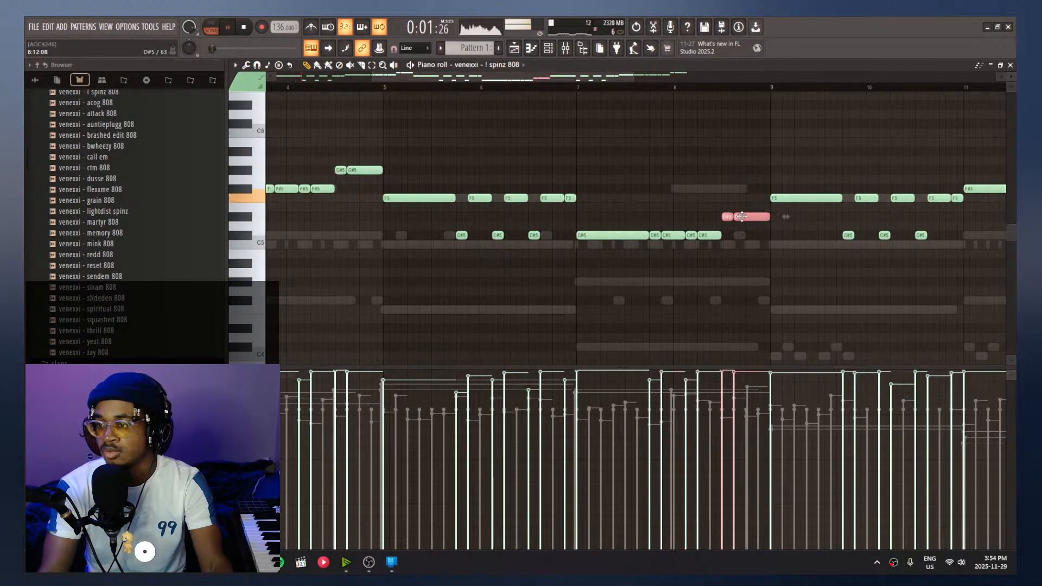
Delete the 808 notes in bars 3 and 4 and move the notes of bars 11 and 12 into their place
scroll(751, 172, "down", 4)
right_click(716, 158)
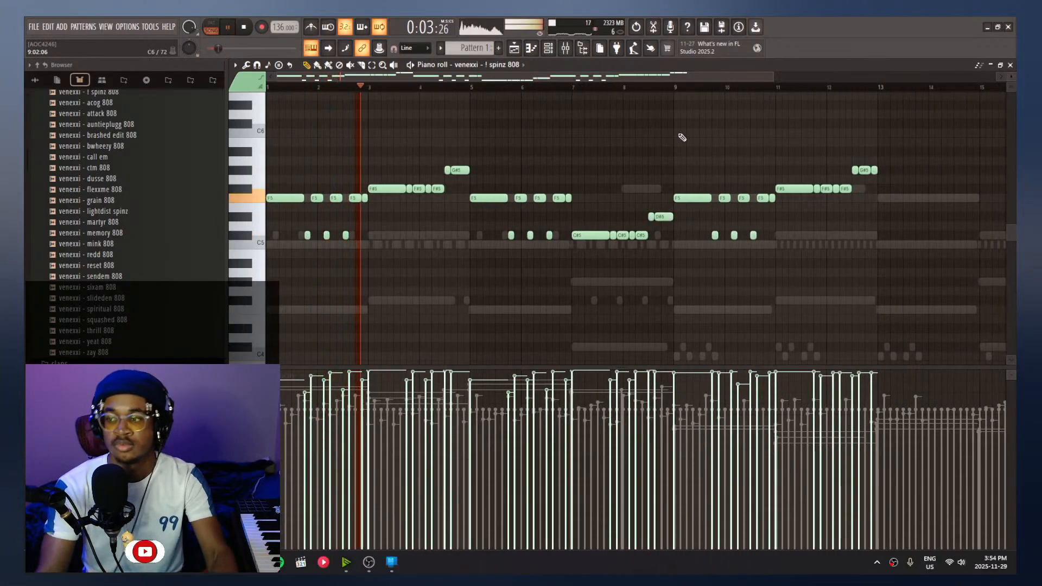
scroll(695, 130, "down", 5)
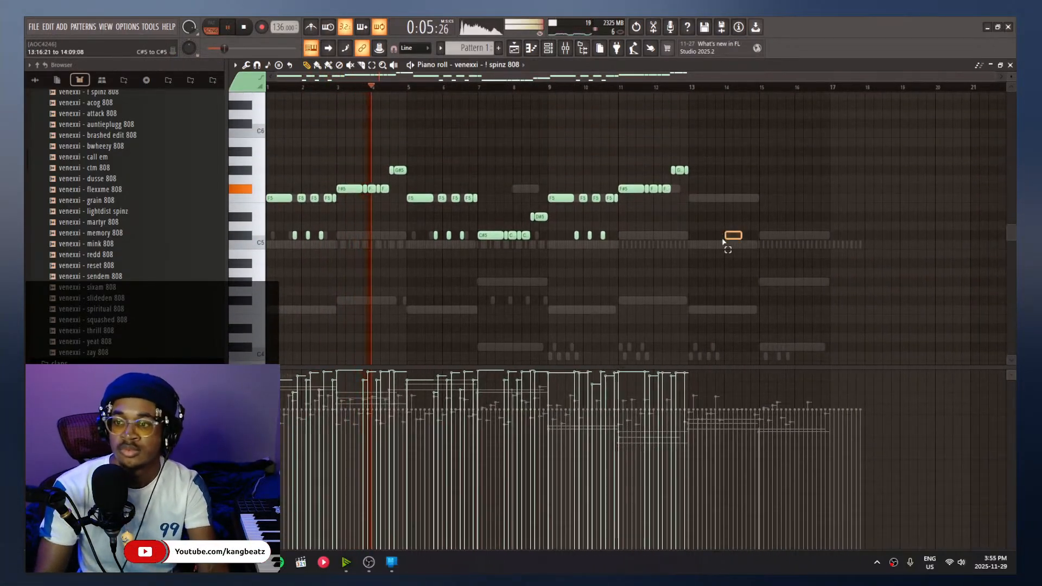
left_click_drag(725, 240, 564, 111)
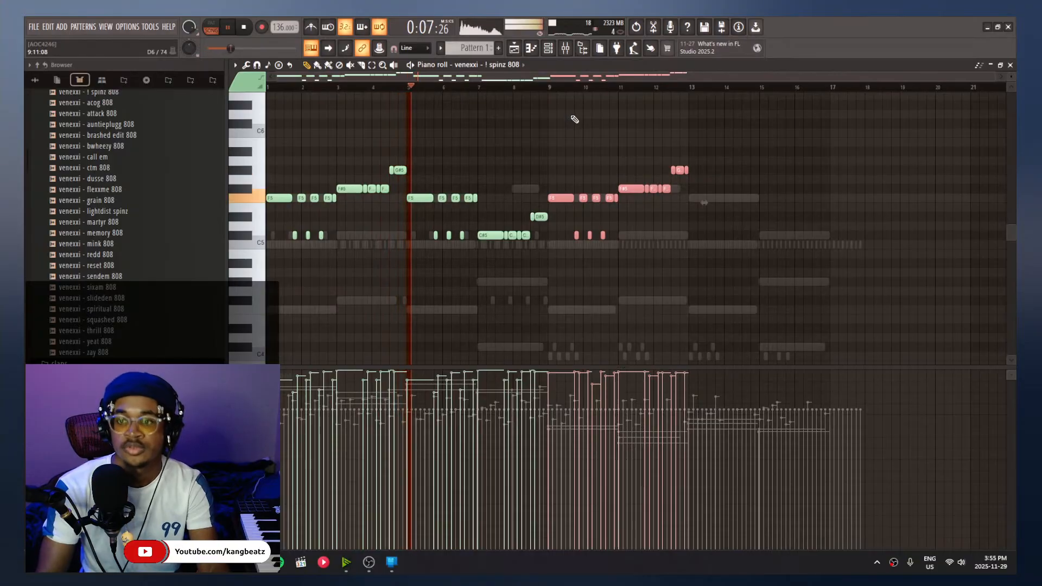
right_click(404, 170)
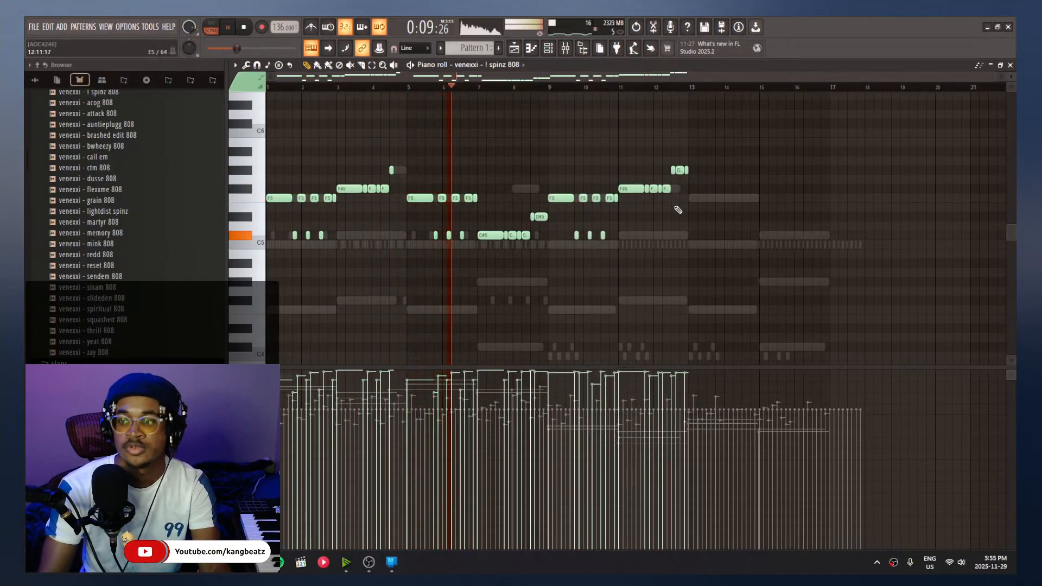
right_click(392, 171)
left_click_drag(764, 259, 617, 117)
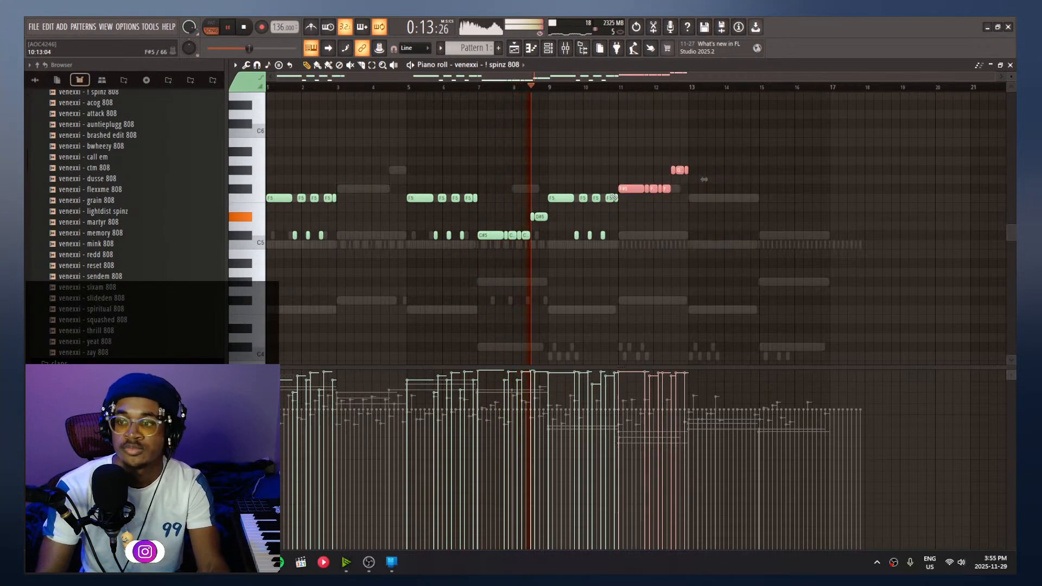
left_click_drag(641, 190, 356, 184)
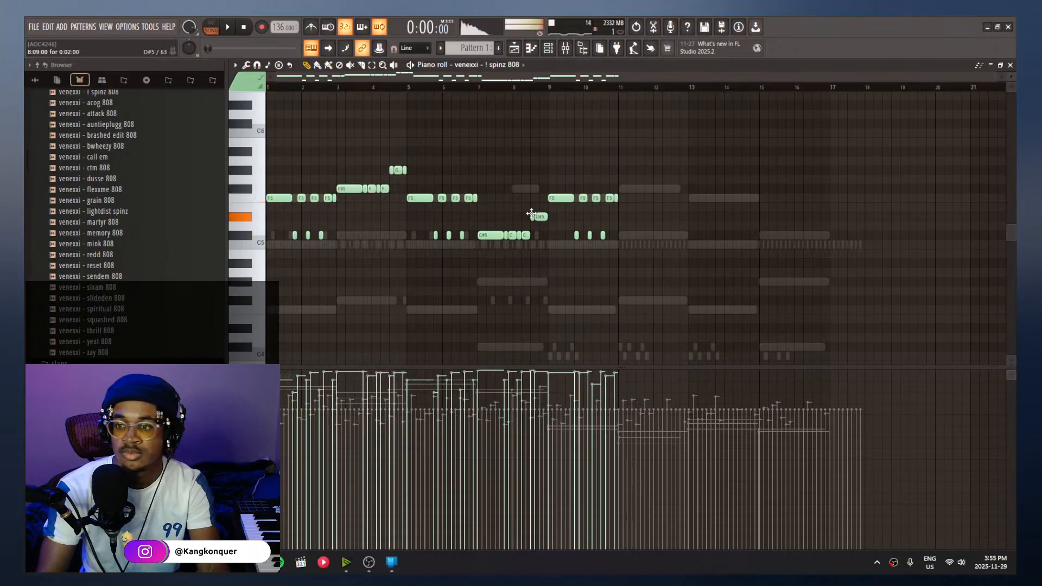
Shorten the last D#5 note in bar 8 and add a short C#5 note at the end of that bar
scroll(531, 213, "up", 3)
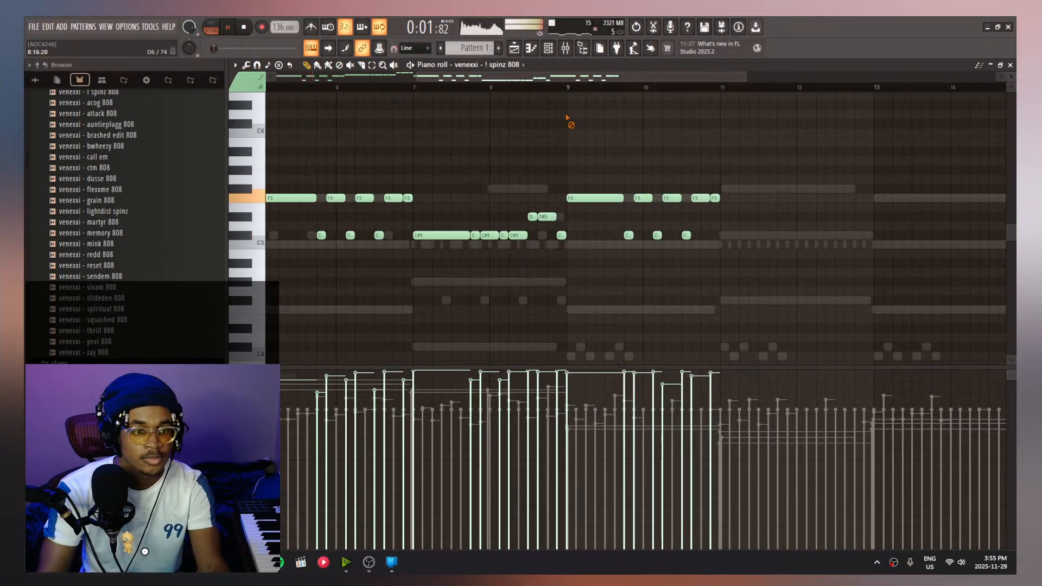
scroll(568, 127, "down", 3)
scroll(598, 237, "up", 4)
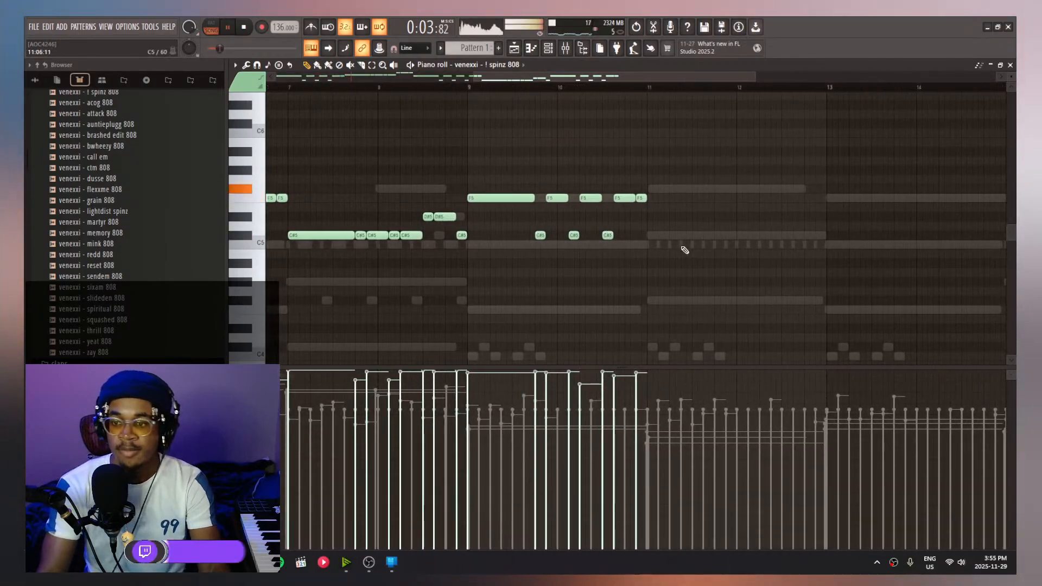
Delete the remaining 808 notes in bars 9 and 10
scroll(684, 260, "down", 3)
left_click_drag(716, 274, 592, 134)
key("Delete")
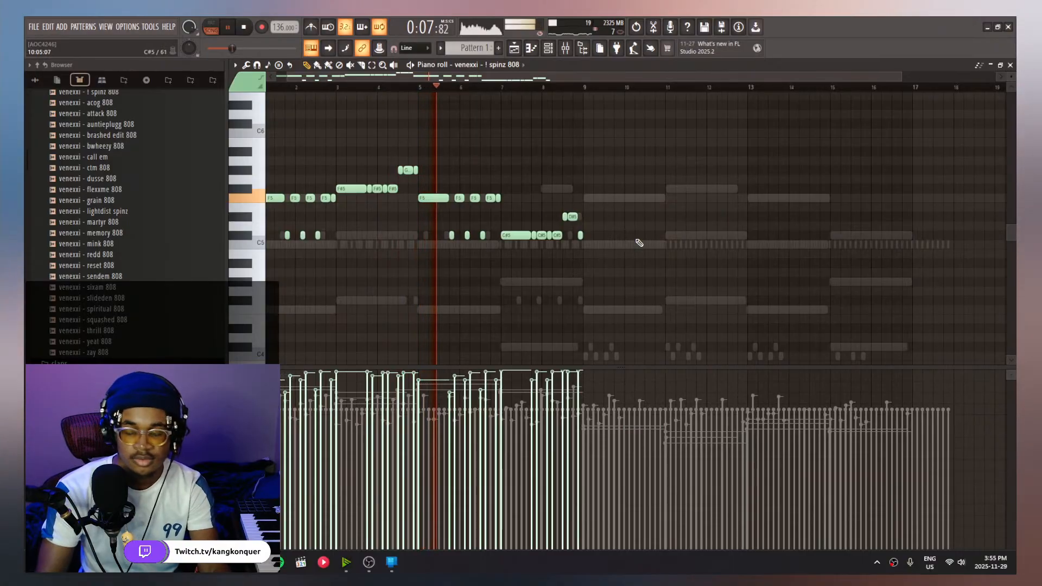
Duplicate the 808 notes of bars 1 to 8 into bars 9 to 16 and clear the selection
key("ctrl+b")
left_click(629, 146, "ctrl")
scroll(635, 211, "down", 2)
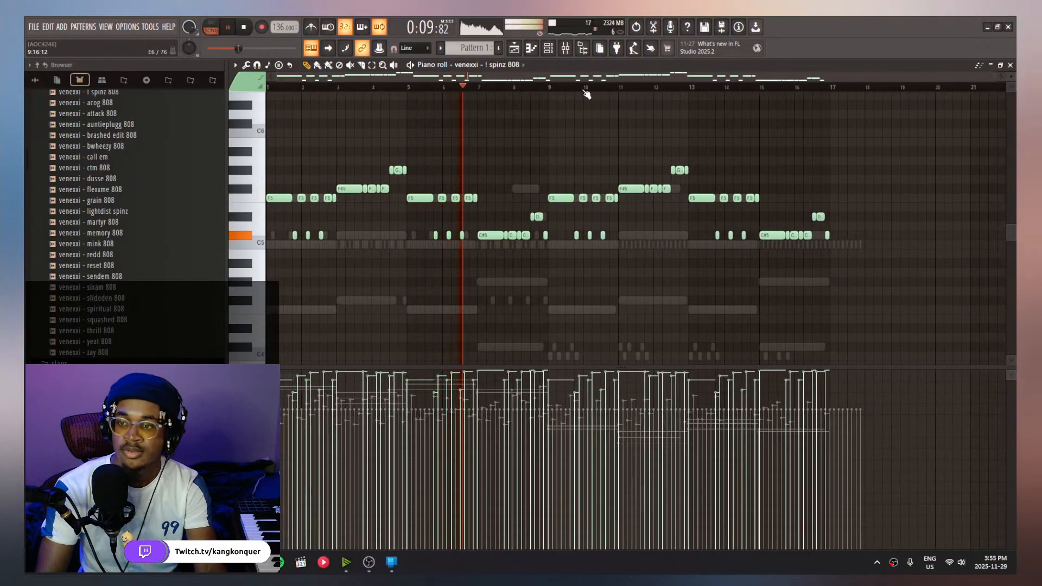
Undo the duplication of the 808 notes into bars 9 to 16
key("ctrl+alt+z")
key("ctrl+alt+z")
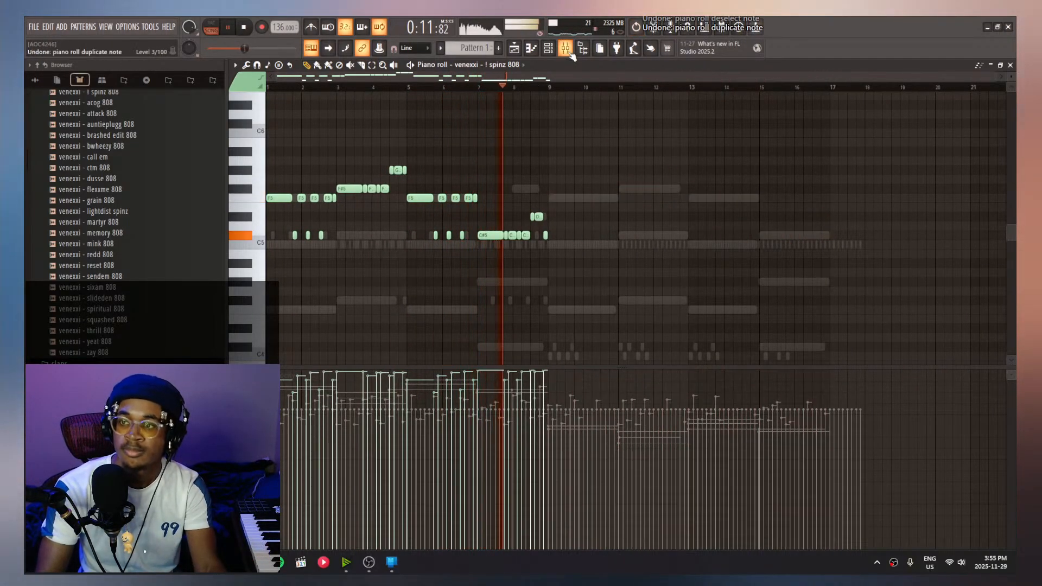
Route the Omnisphere channel to mixer Insert 2 and the Augmented Strings channel to Insert 3, leaving only the mixer open
left_click(568, 52)
left_click(548, 50)
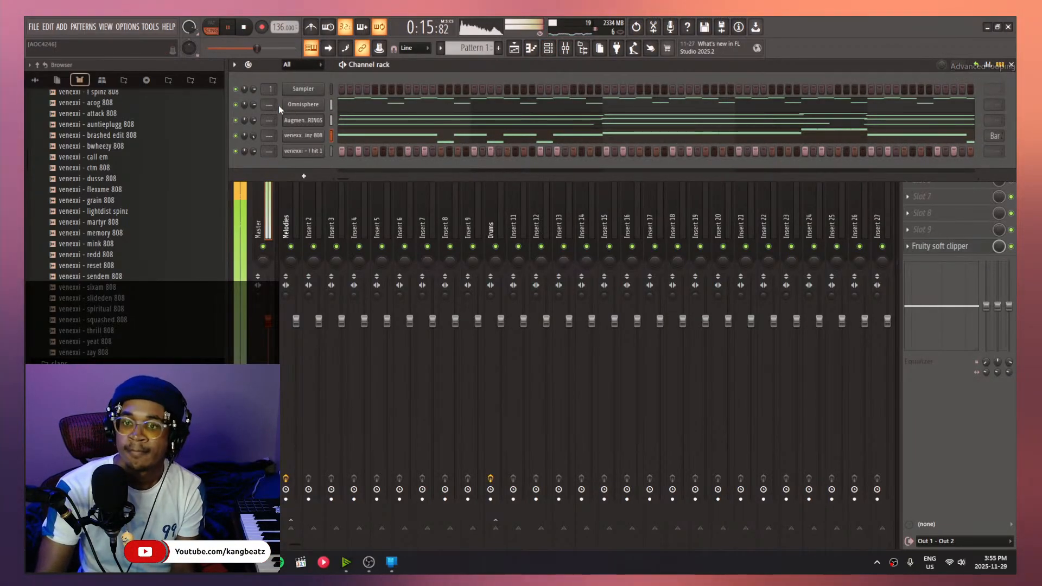
left_click_drag(270, 119, 273, 116)
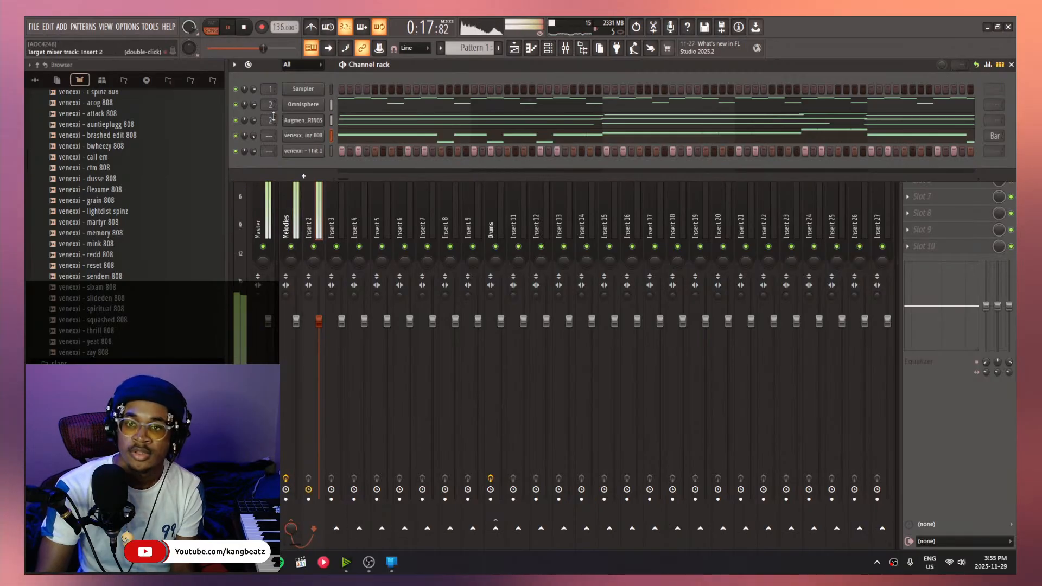
left_click(980, 408)
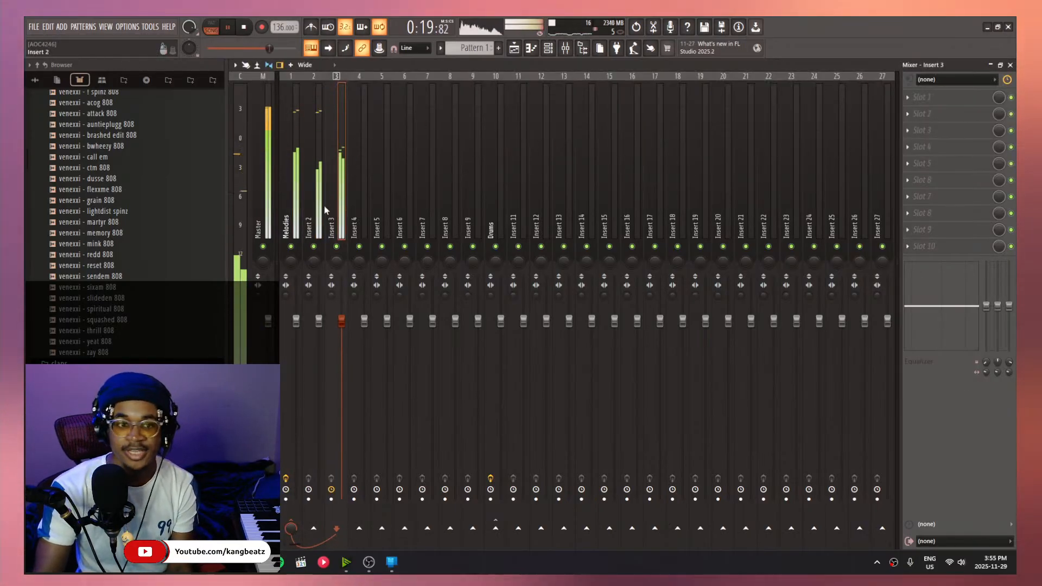
Solo Insert 3, stop playback and load Fruity Parametric EQ 2 into its first effect slot
right_click(345, 243)
key("space")
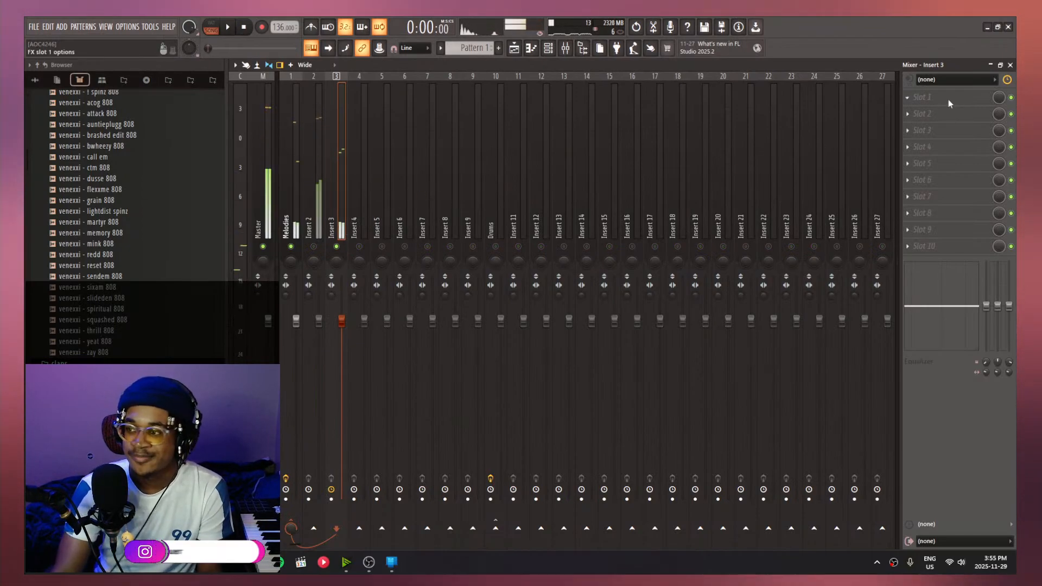
left_click(949, 103)
left_click(814, 144)
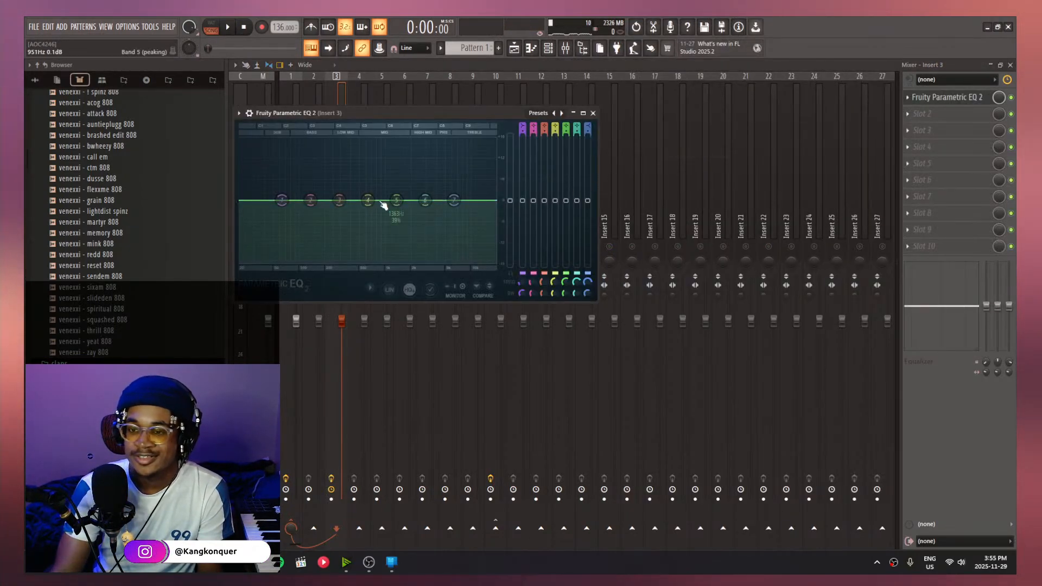
Cut the low end of Insert 3 by pulling EQ bands 1 and 2 down into a low-cut curve
left_click_drag(280, 202, 313, 257)
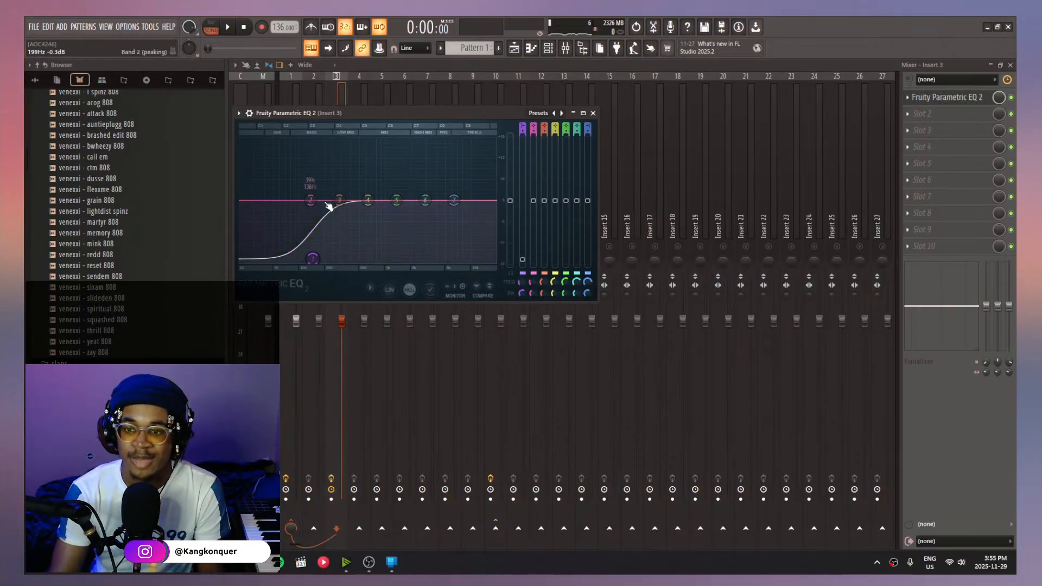
key("space")
left_click_drag(313, 258, 316, 263)
key("space")
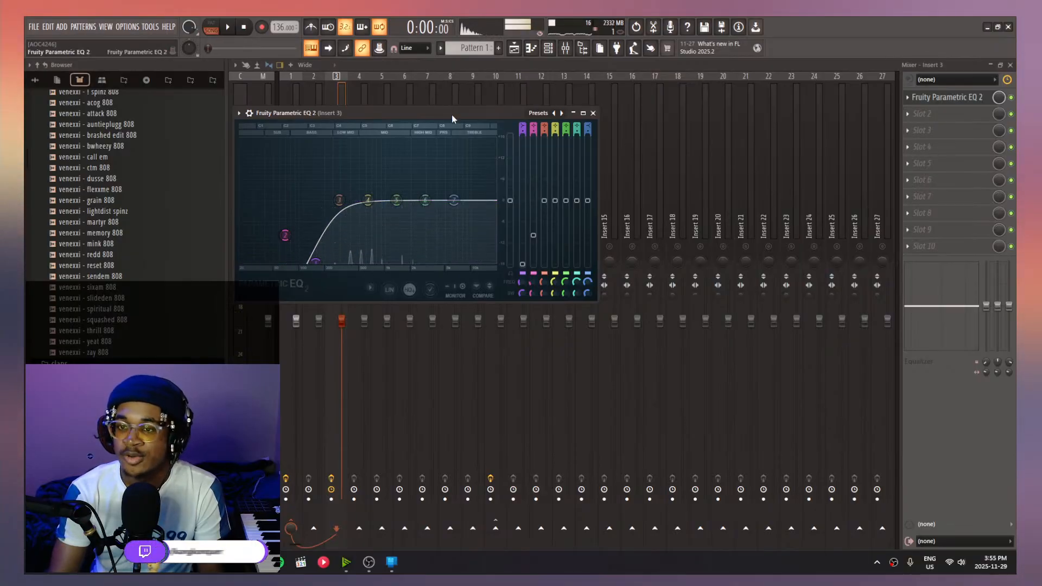
left_click_drag(454, 119, 504, 306)
Send Insert 3 to Insert 4, unmute and select Insert 4, and play briefly to check its signal
left_click(343, 232)
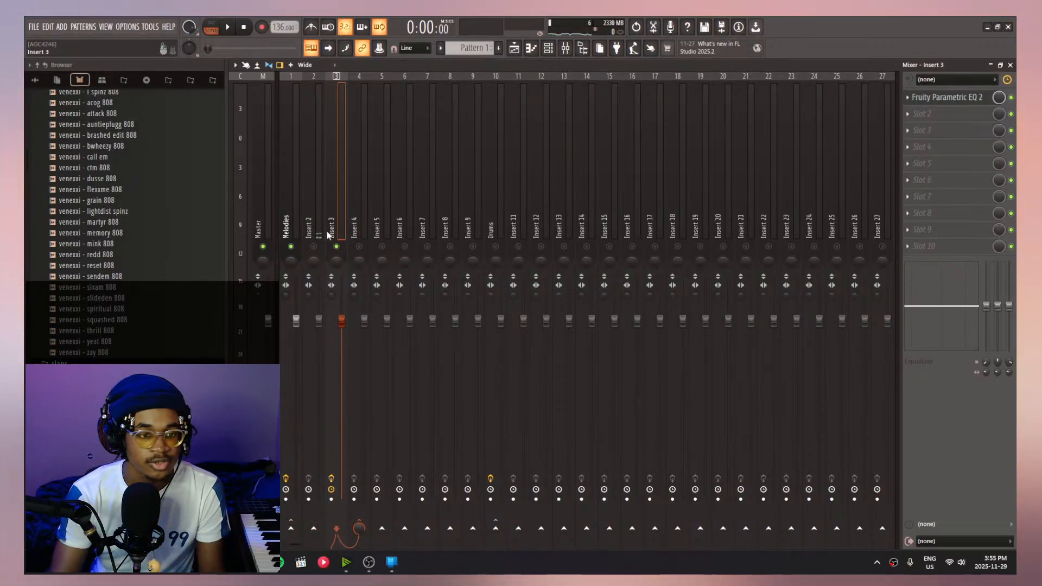
right_click(326, 223)
left_click(329, 226)
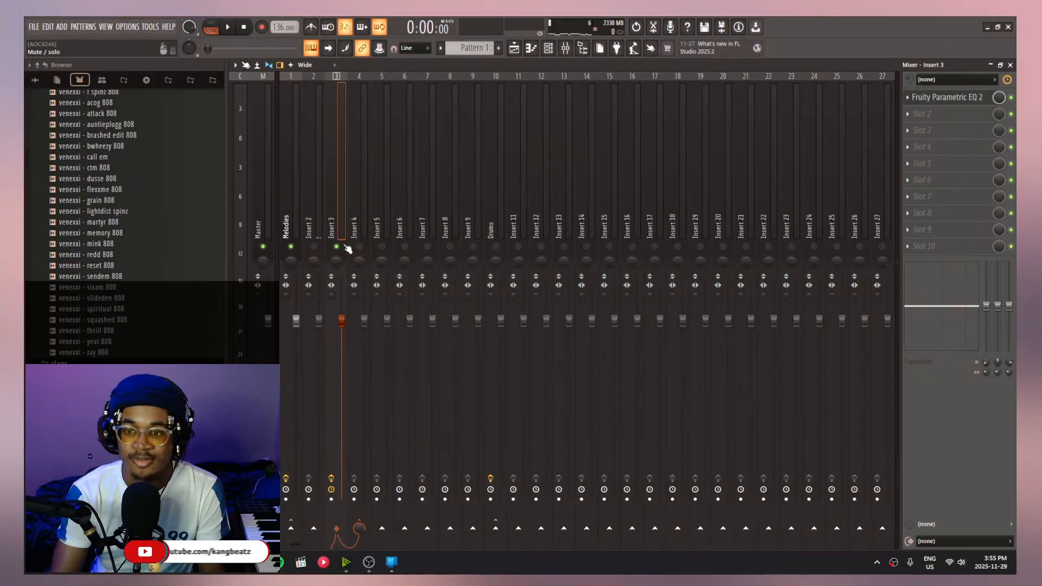
left_click(358, 247)
left_click(356, 221)
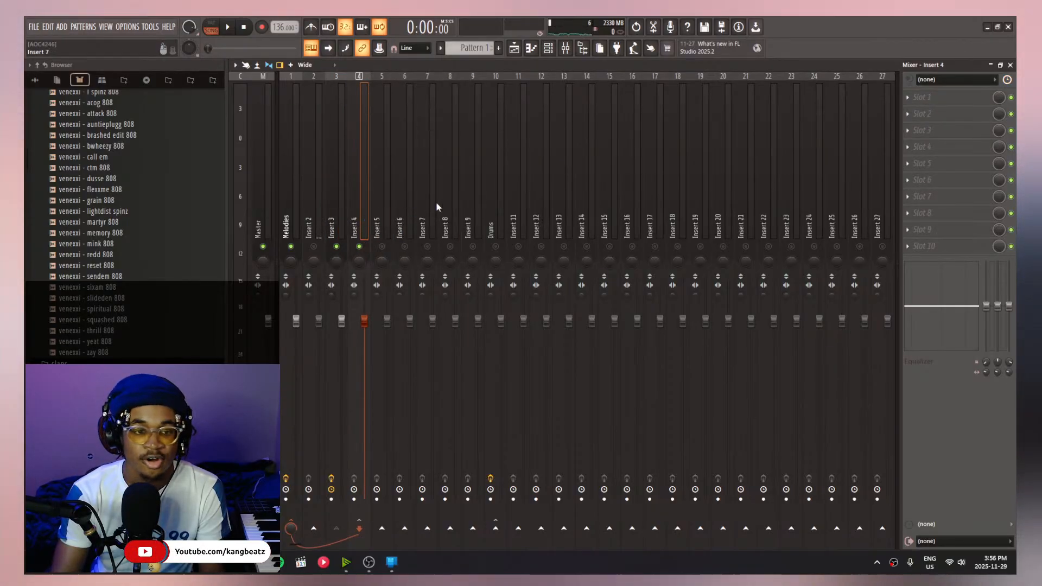
key("space")
key("space")
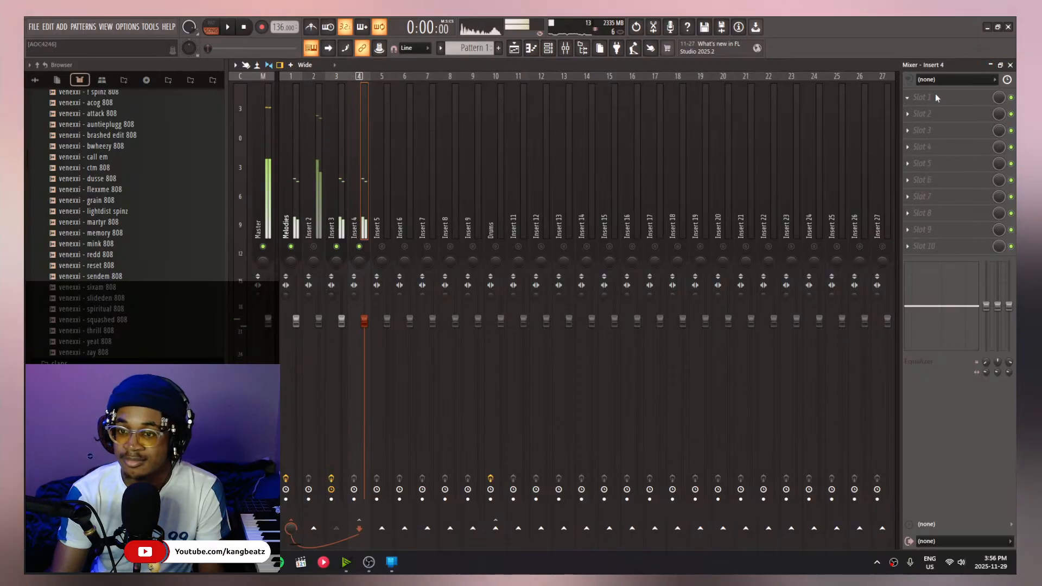
Load Transporter into the first effect slot of Insert 4
left_click(937, 96)
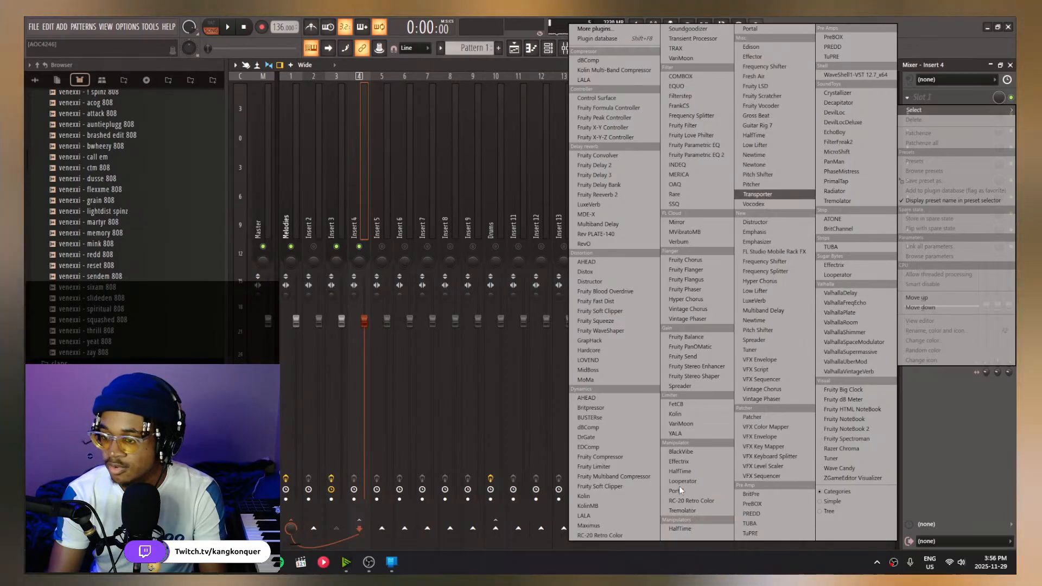
left_click(775, 200)
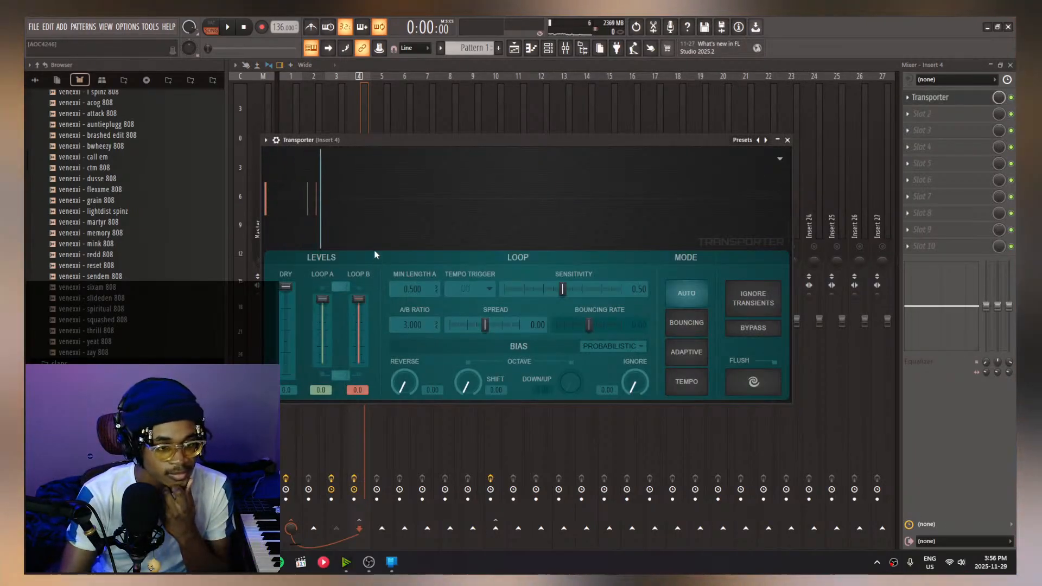
left_click_drag(441, 144, 532, 158)
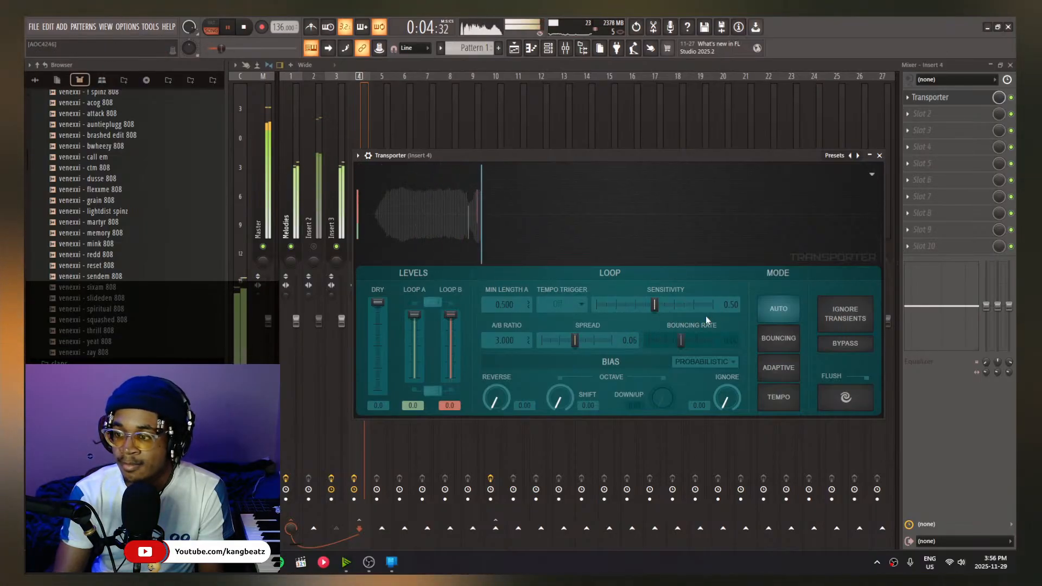
In Transporter, keep Auto loop mode, set sensitivity to 0.72, raise the octave shift bias and lower the dry level to -INF
left_click(780, 343)
left_click(785, 313)
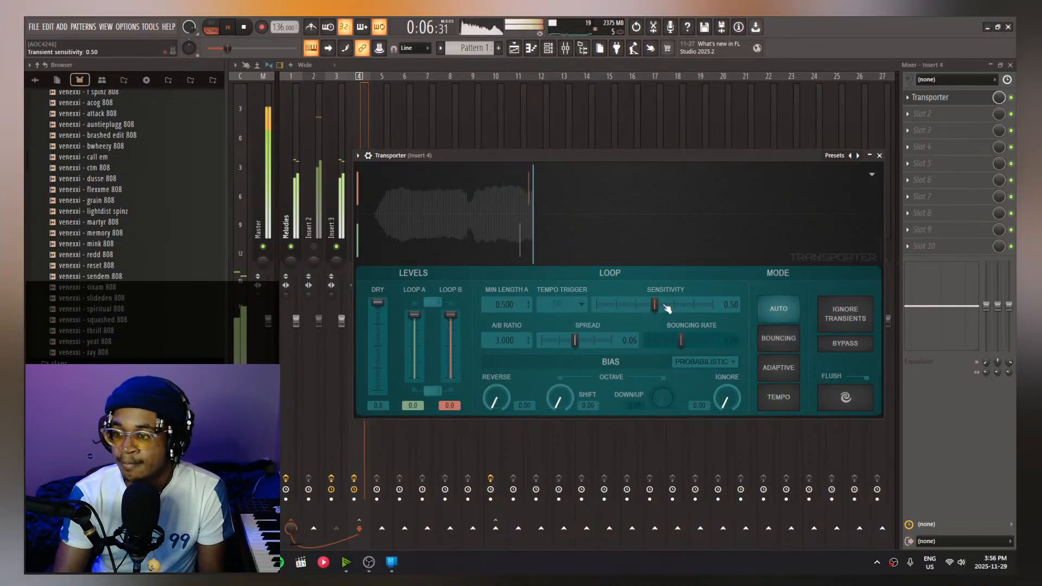
left_click_drag(656, 305, 679, 305)
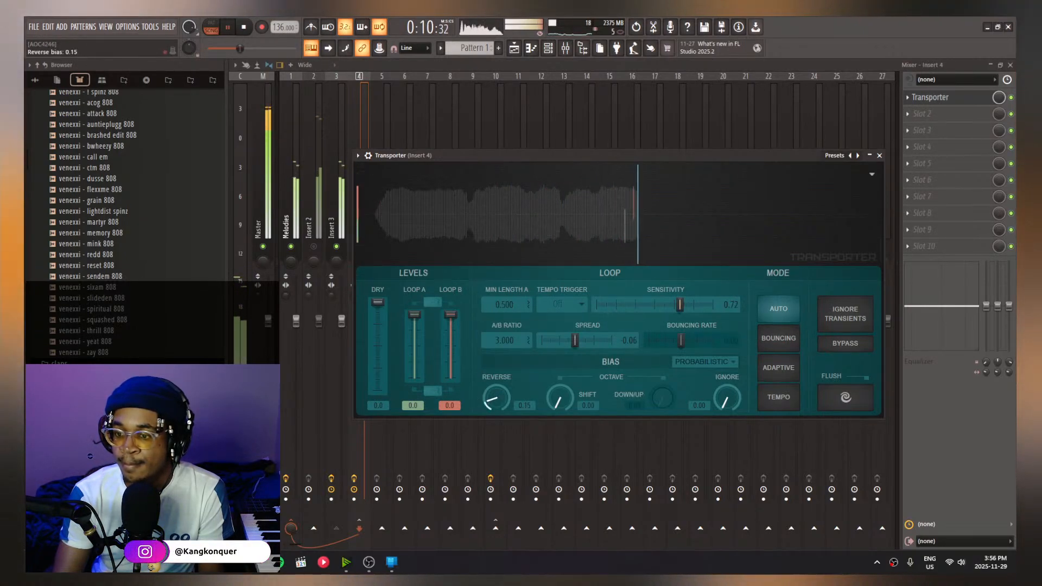
left_click_drag(559, 399, 559, 380)
left_click_drag(403, 163, 474, 177)
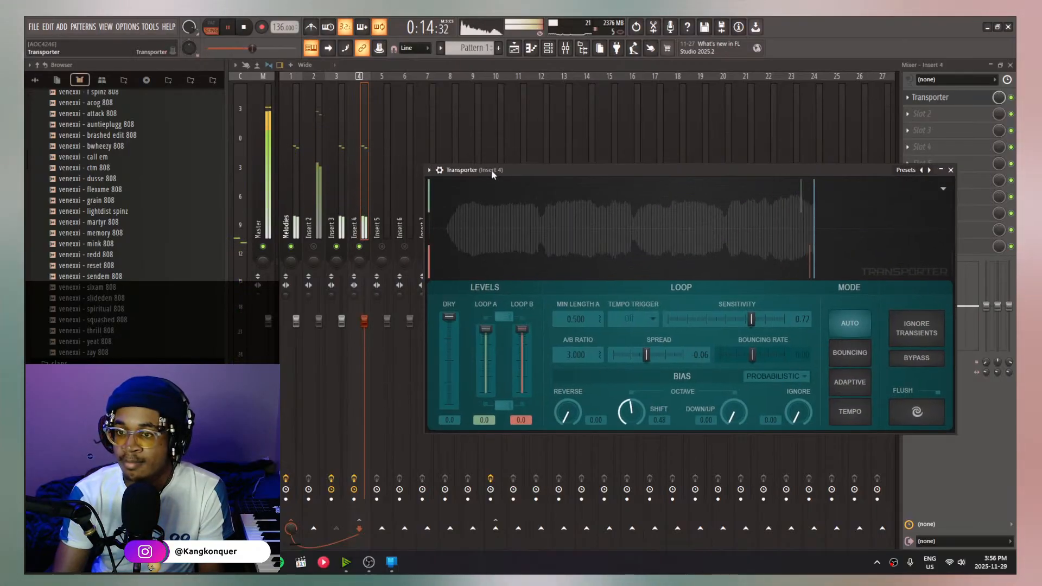
left_click_drag(448, 317, 449, 405)
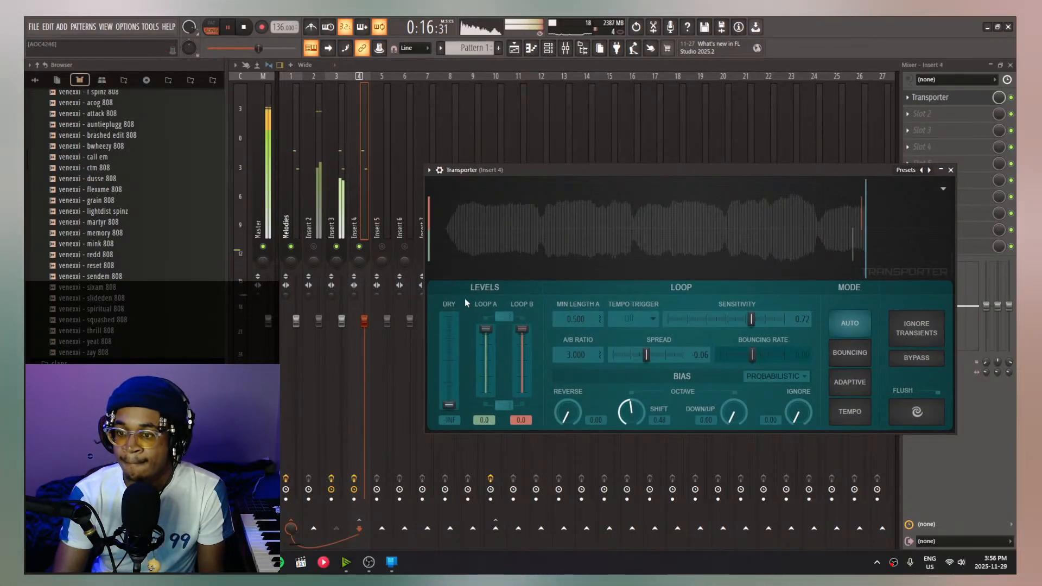
Check the signal on Inserts 3 and 4 in the mixer while the pattern plays
left_click(482, 153)
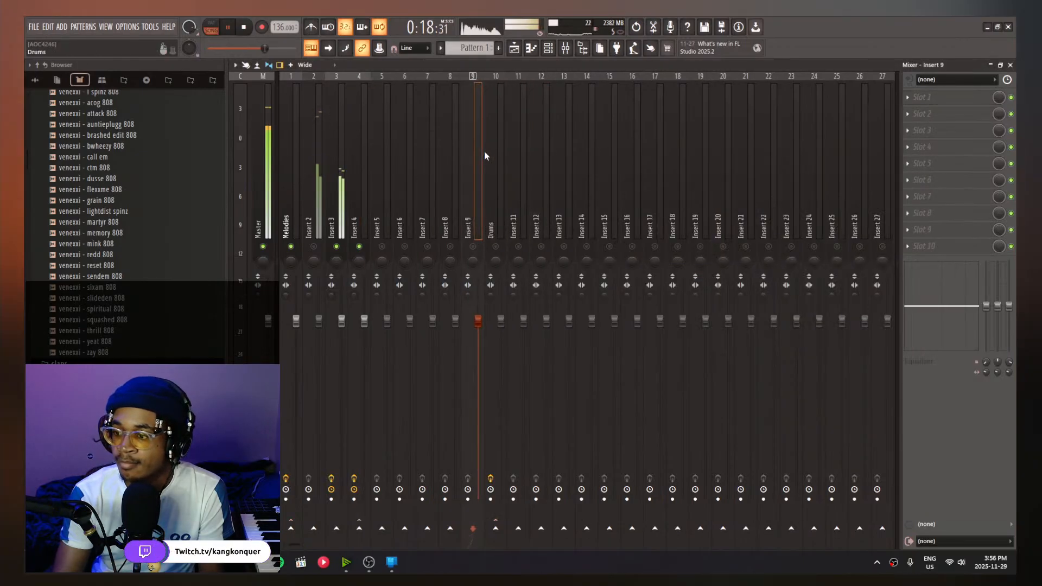
left_click(332, 196)
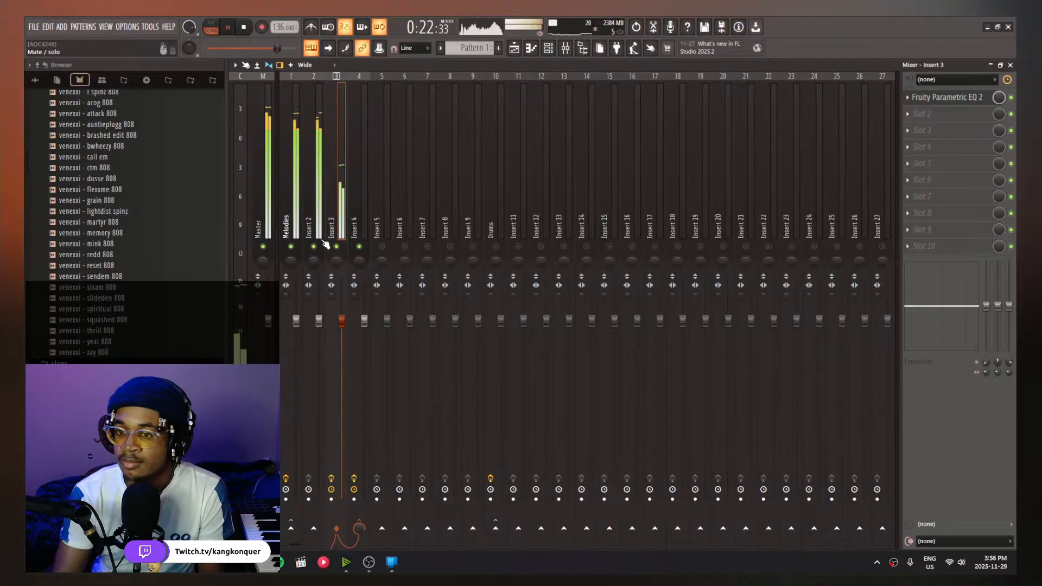
left_click(351, 225)
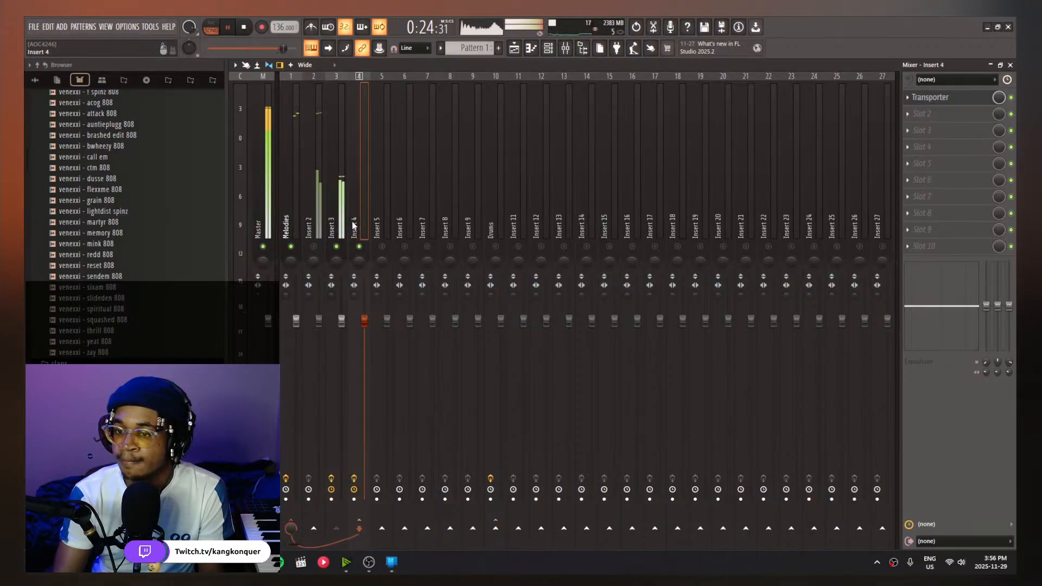
left_click(349, 230)
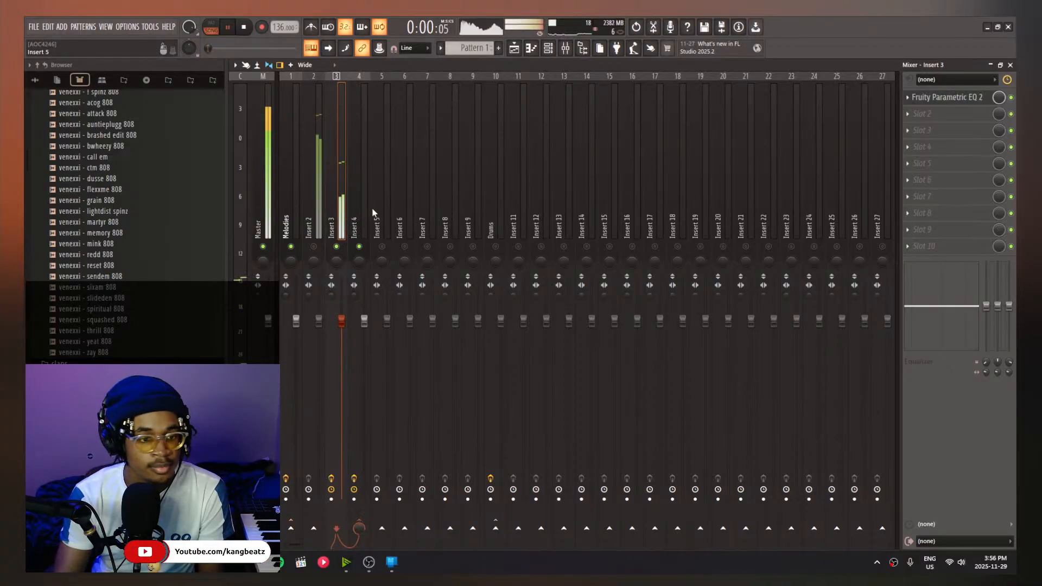
left_click(373, 211)
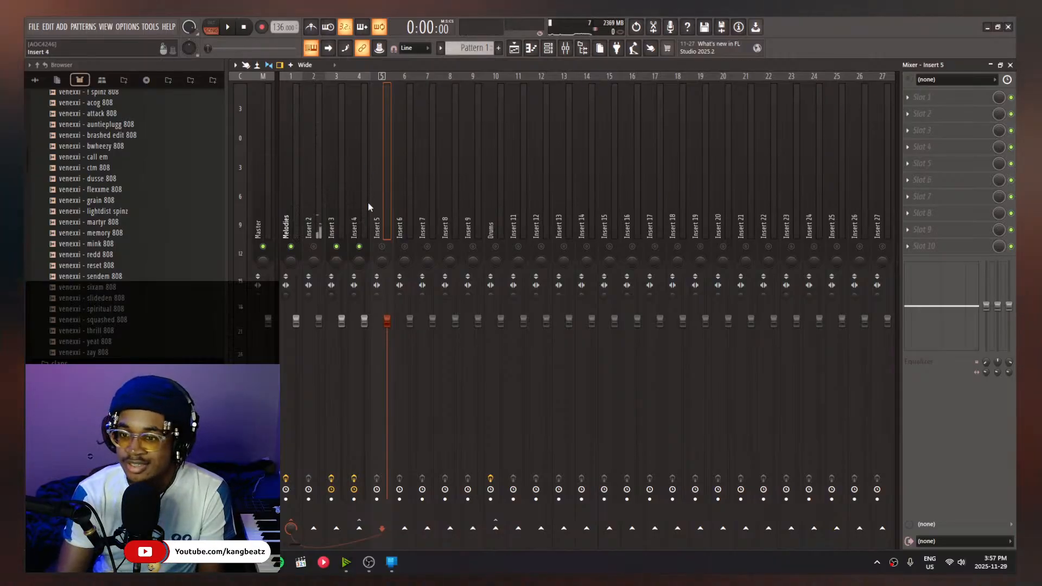
Reopen Transporter on Insert 4 during playback, switch its loop mode to Bouncing and set the spread to 0.04
left_click(348, 197)
key("space")
left_click(926, 97)
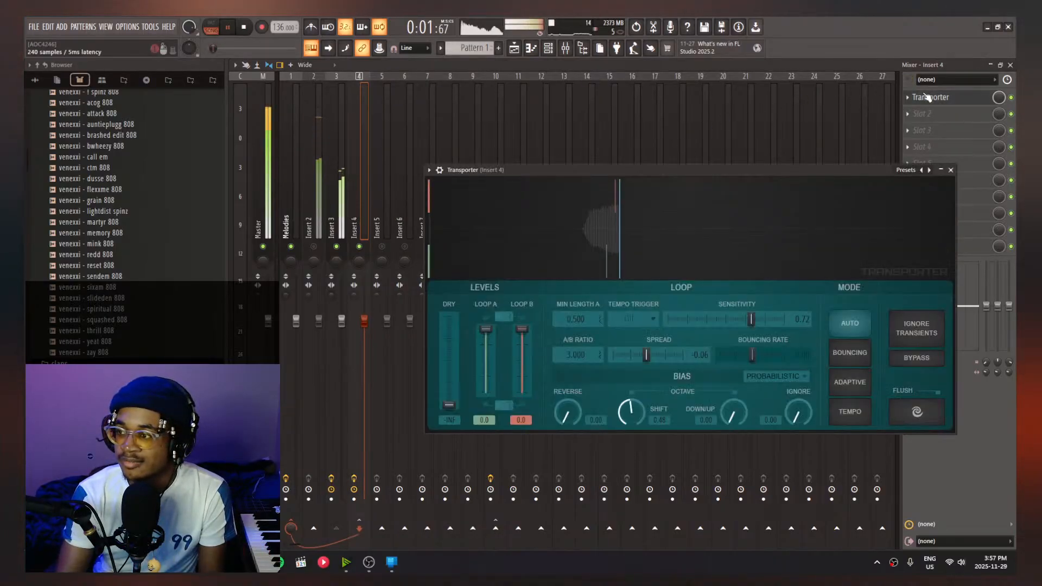
left_click(859, 358)
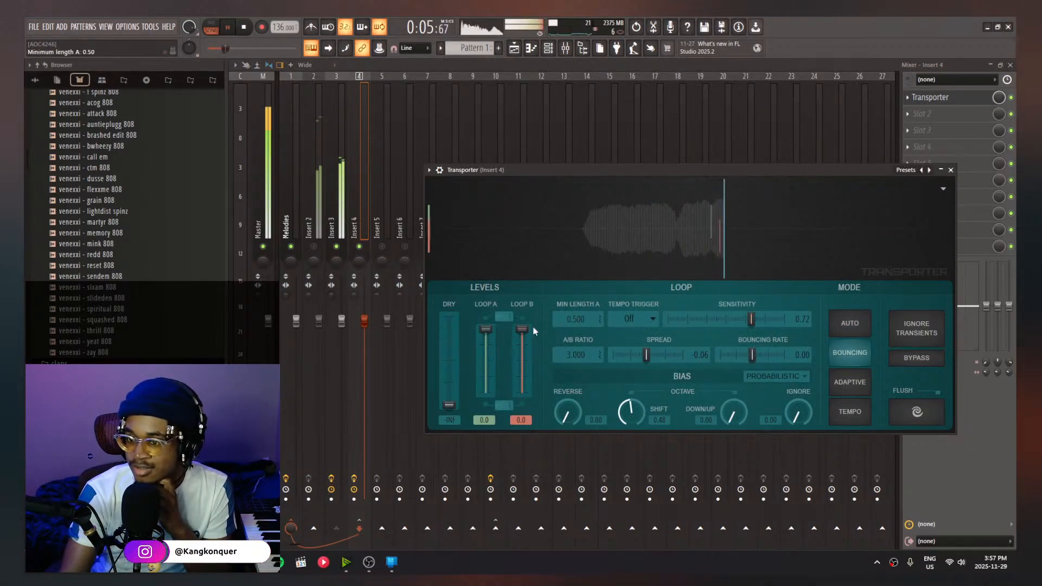
left_click_drag(449, 325, 449, 339)
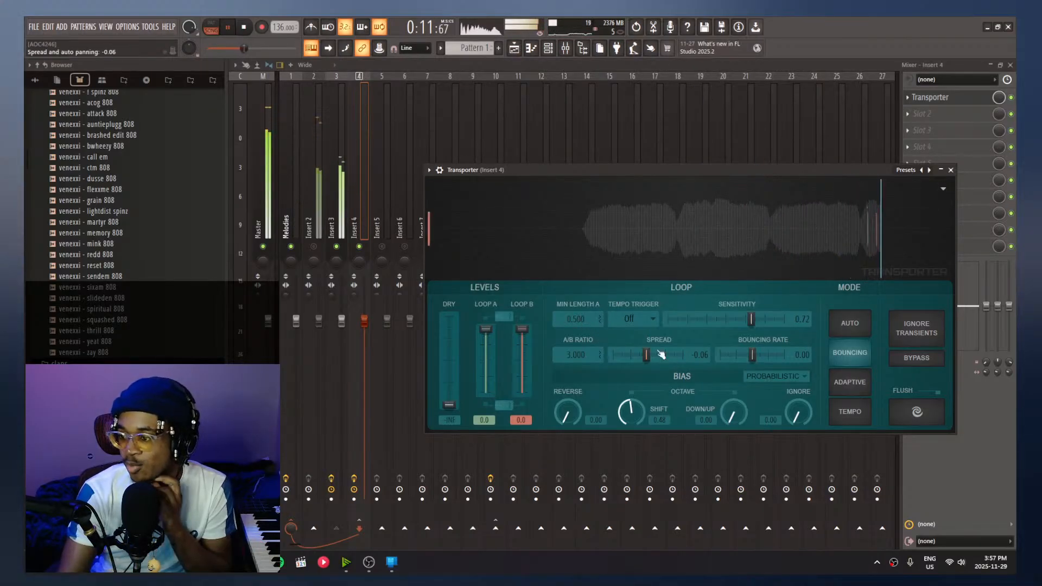
left_click_drag(674, 355, 683, 354)
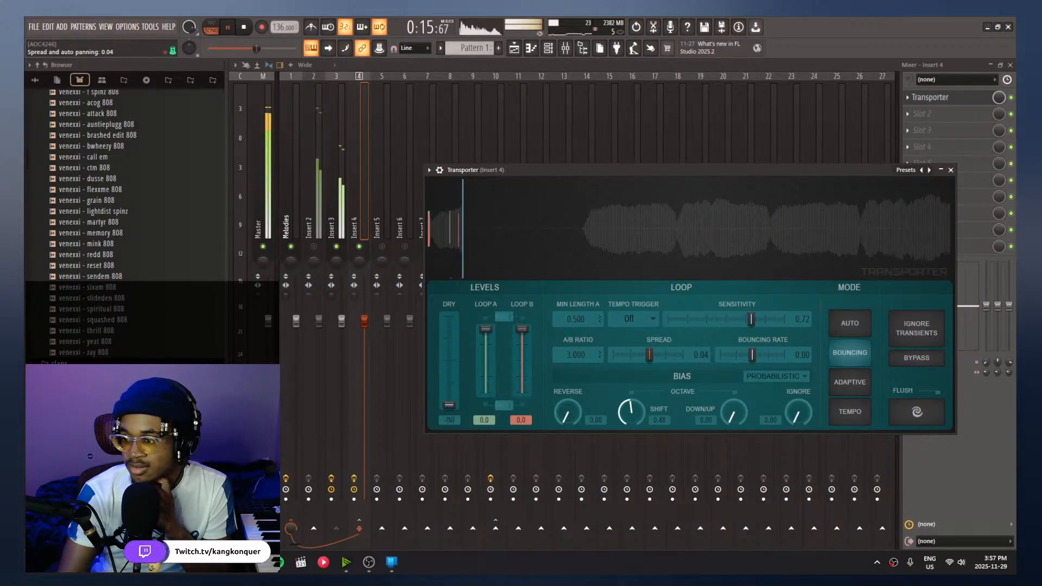
left_click(807, 380)
Step through the Transporter presets on Insert 4 and load Flashbacker
left_click(929, 170)
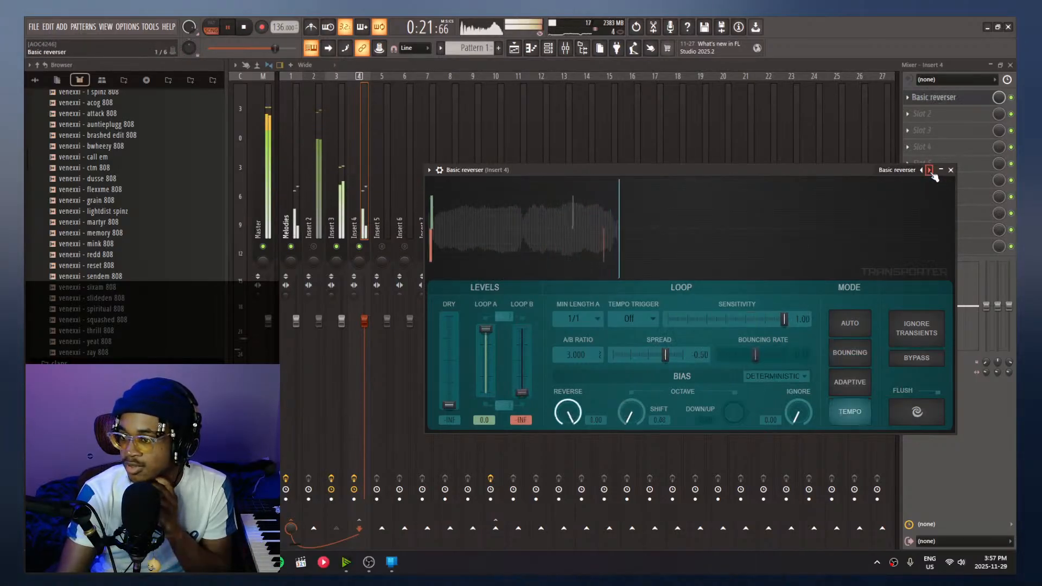
left_click(929, 170)
left_click(929, 170)
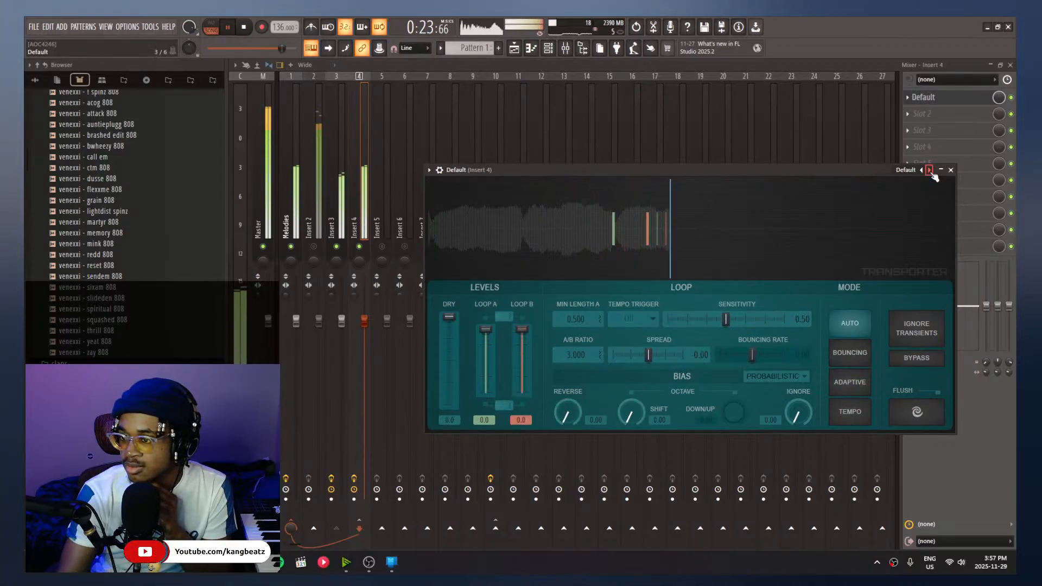
left_click(930, 170)
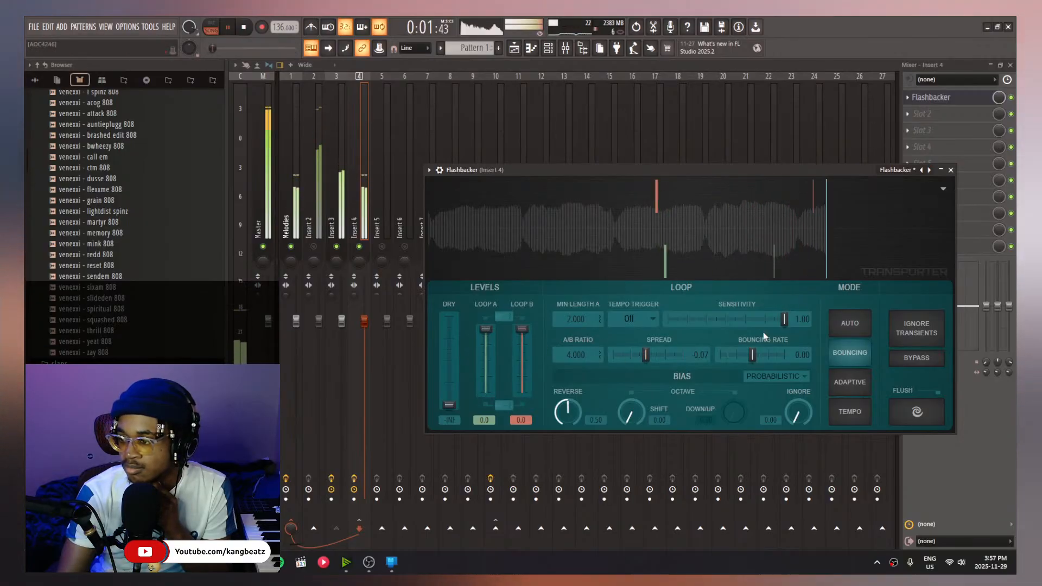
Set the Flashbacker preset on Insert 4 to spread -0.04, bouncing rate -0.45 and octave shift bias 1.00
left_click(343, 230)
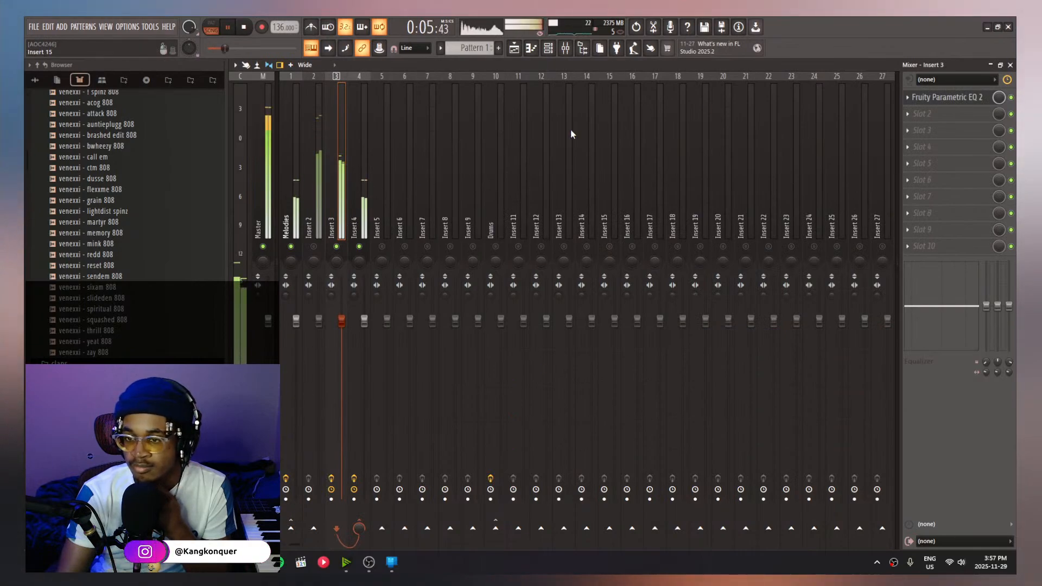
left_click(351, 224)
left_click(931, 97)
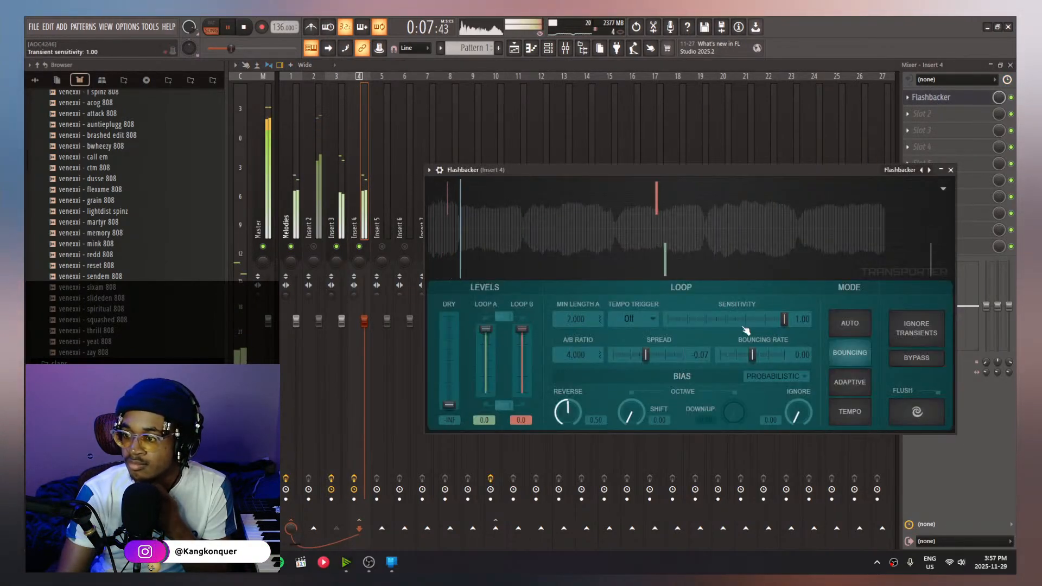
left_click_drag(646, 355, 647, 355)
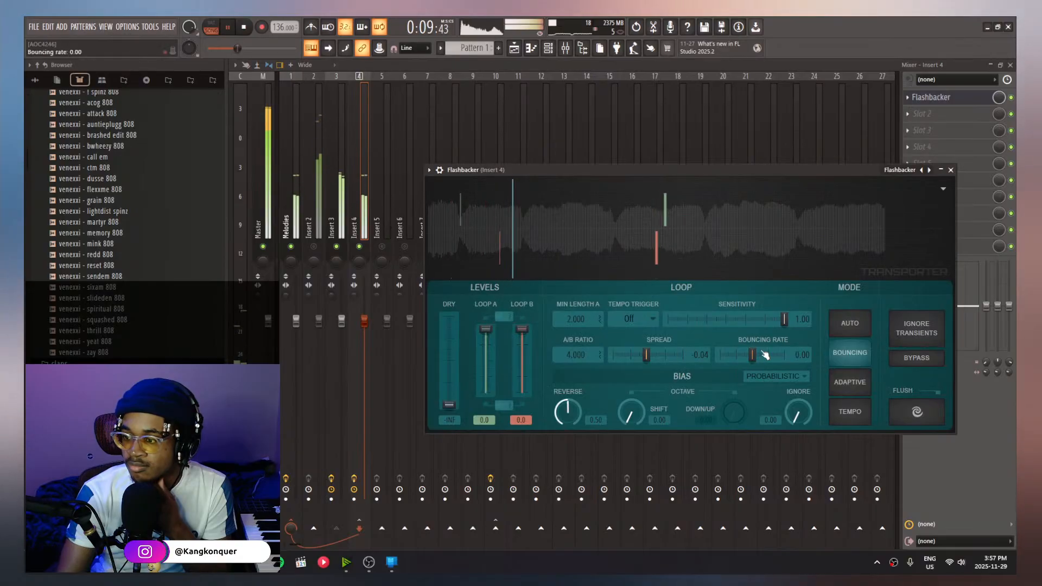
mouse_move(754, 355)
left_mouse_down()
mouse_move(775, 355)
mouse_move(740, 355)
left_mouse_up()
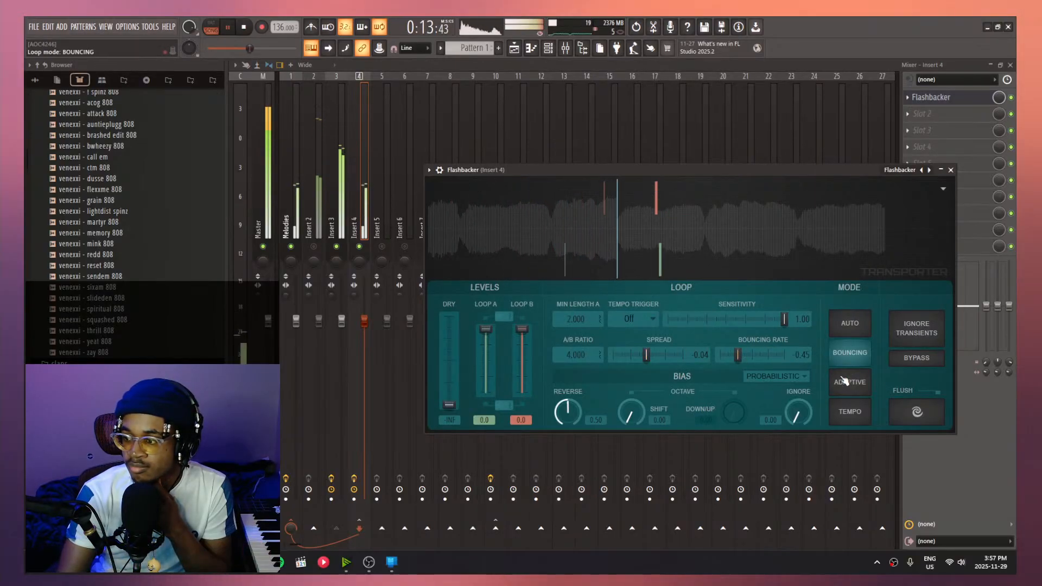
mouse_move(640, 415)
left_mouse_down()
mouse_move(641, 401)
mouse_move(642, 415)
mouse_move(652, 413)
left_mouse_up()
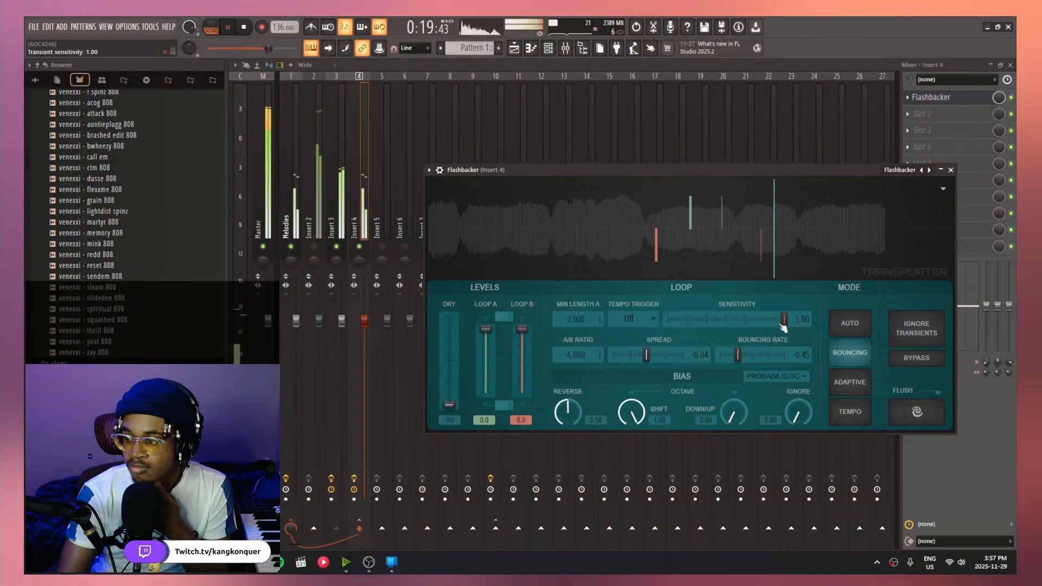
Set Flashbacker's sensitivity to 0.85, try the Adaptive loop mode, and switch to Tempo mode with minimum length A at 1/16 quint
left_click_drag(784, 325, 767, 321)
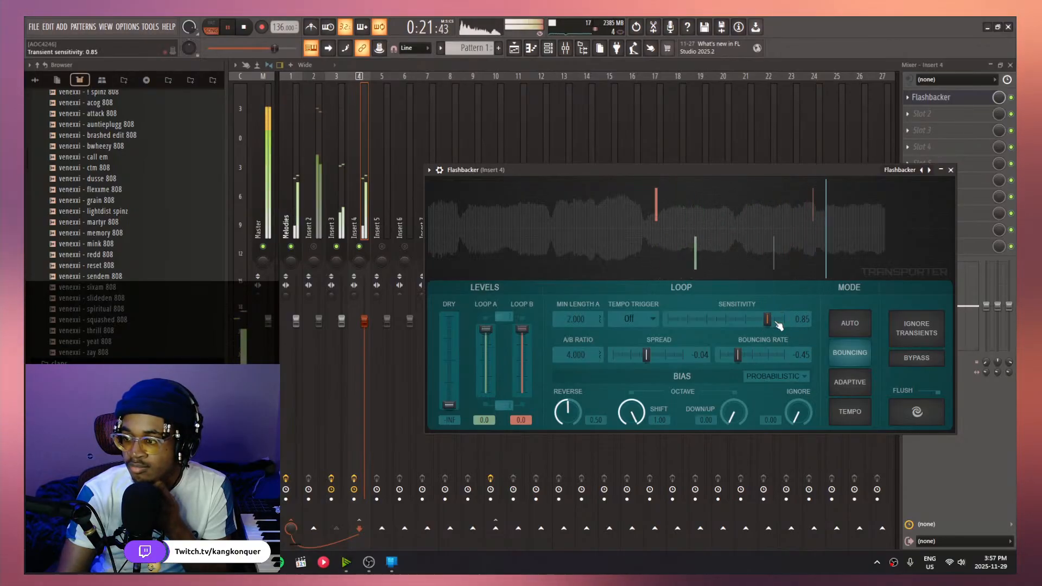
left_click(850, 382)
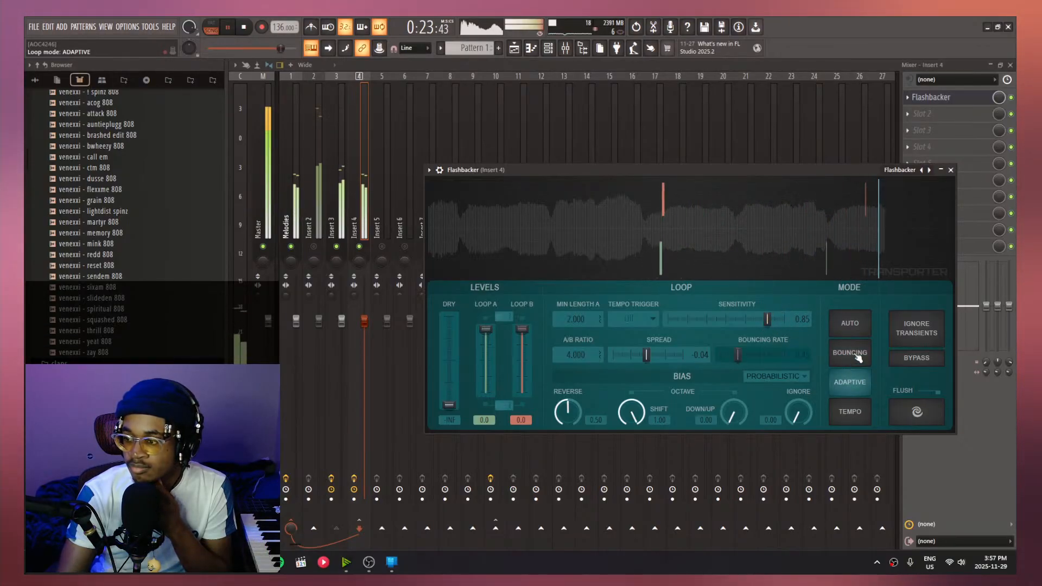
left_click(857, 413)
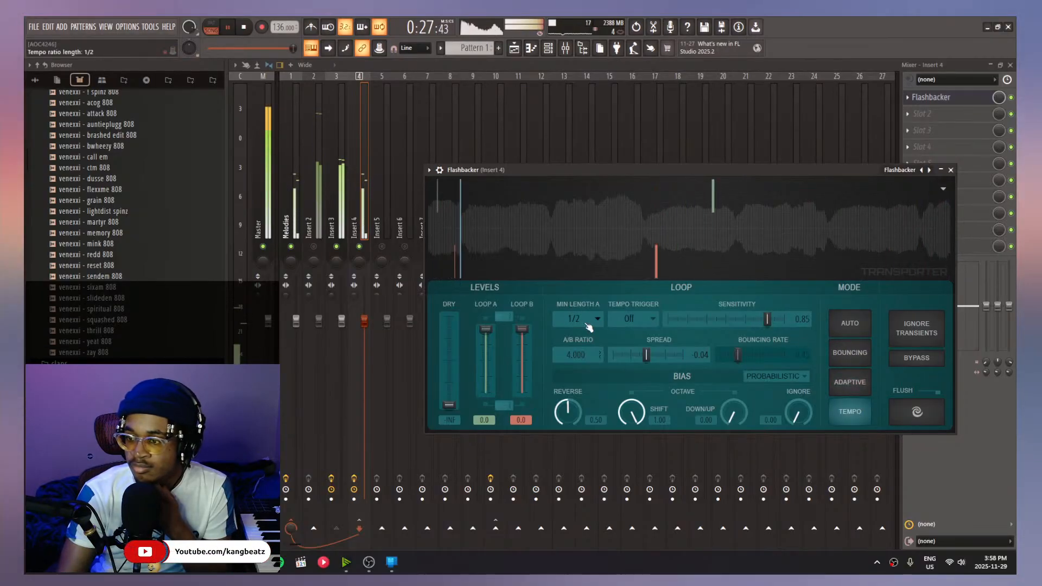
scroll(586, 325, "down", 5)
scroll(588, 326, "up", 5)
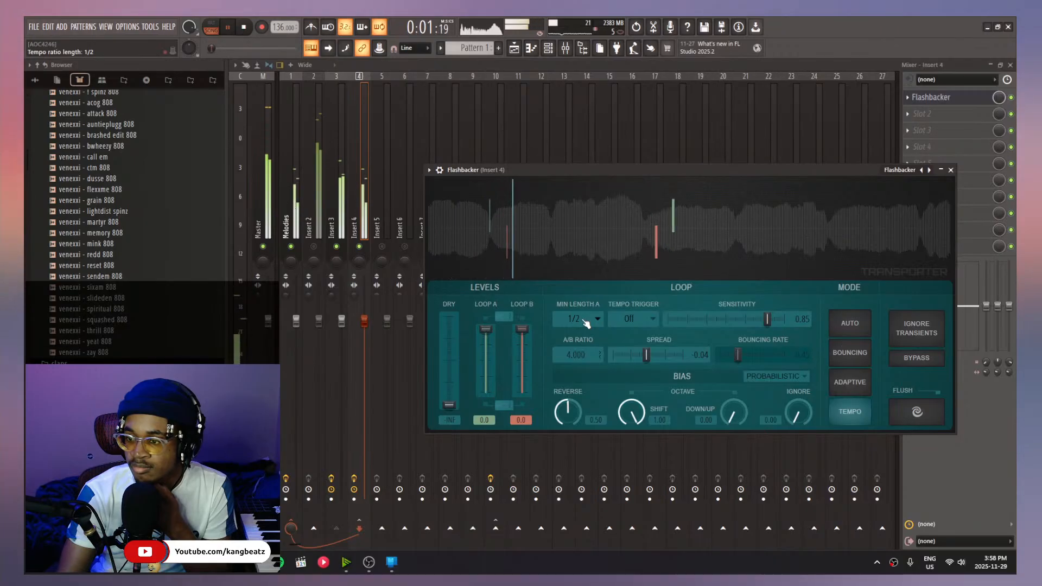
scroll(587, 326, "down", 5)
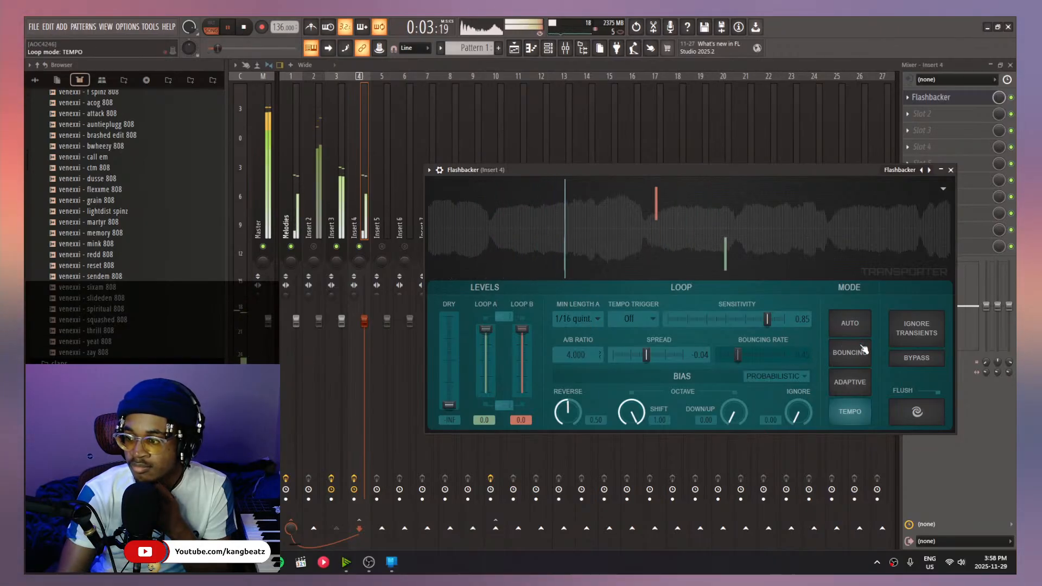
Switch Flashbacker's loop mode to Auto, with the bouncing rate at 0.33 and the spread at -0.07
left_click(850, 324)
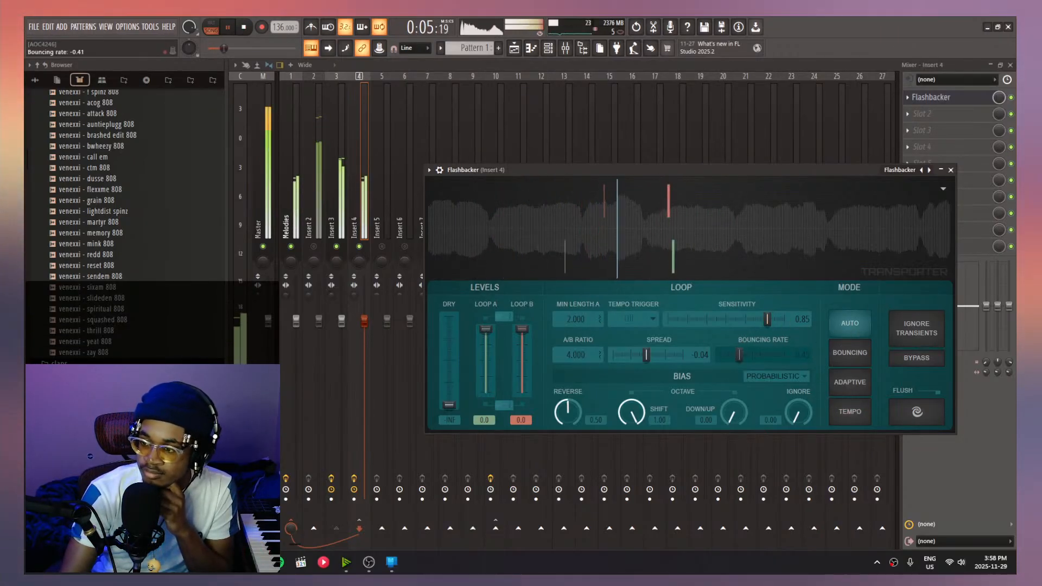
left_click_drag(759, 355, 763, 355)
left_click_drag(646, 355, 646, 355)
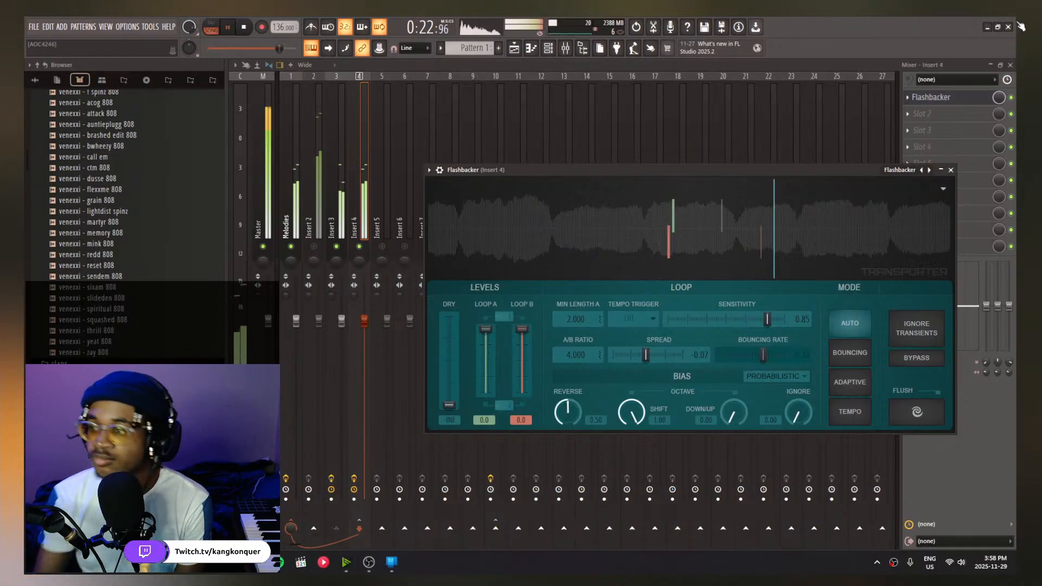
Move Flashbacker down to slot 3 on Insert 4 and reopen its window
left_click(933, 97)
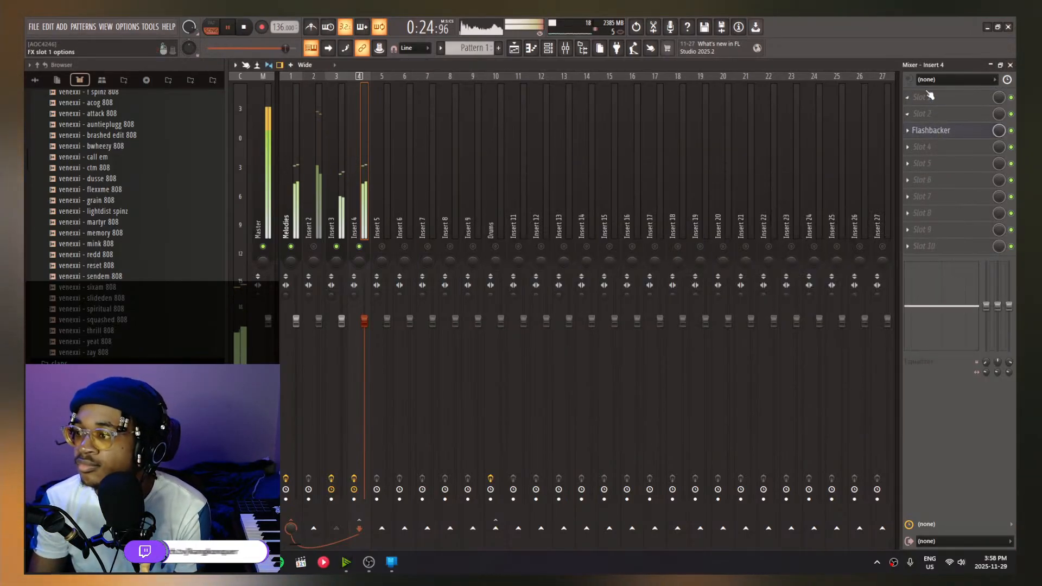
left_click(930, 96)
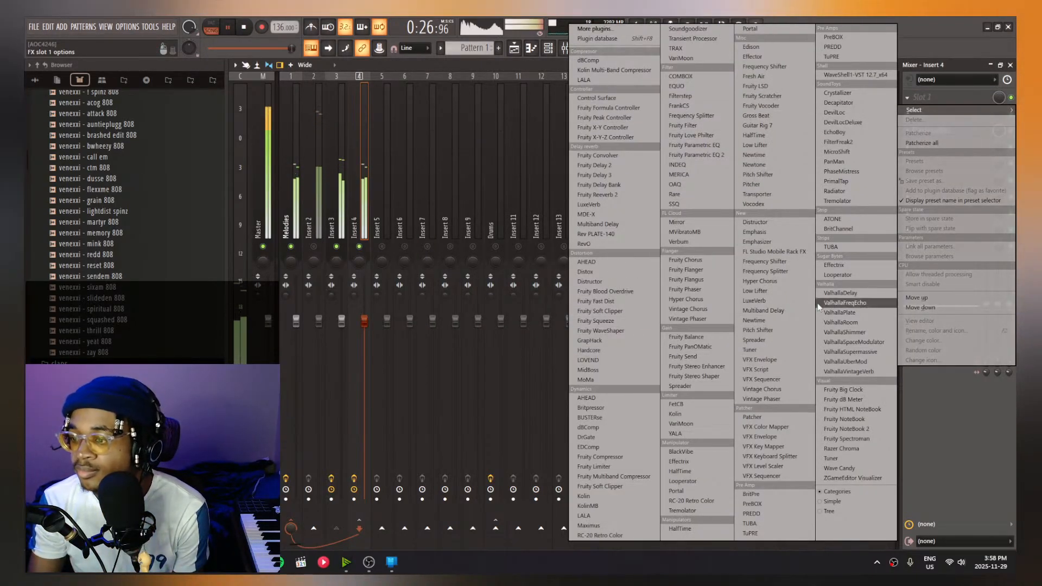
left_click(950, 104)
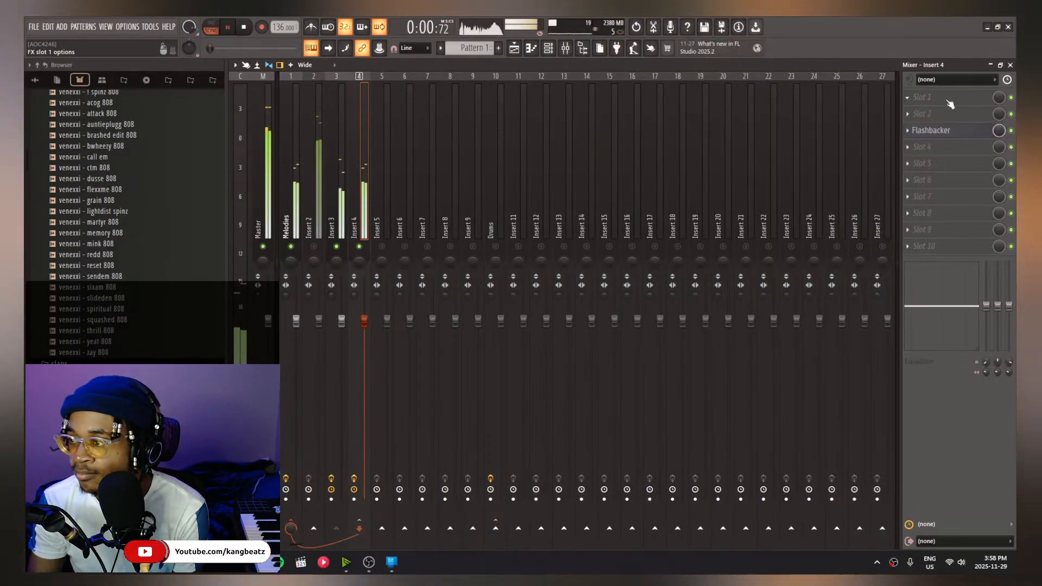
left_click(942, 131)
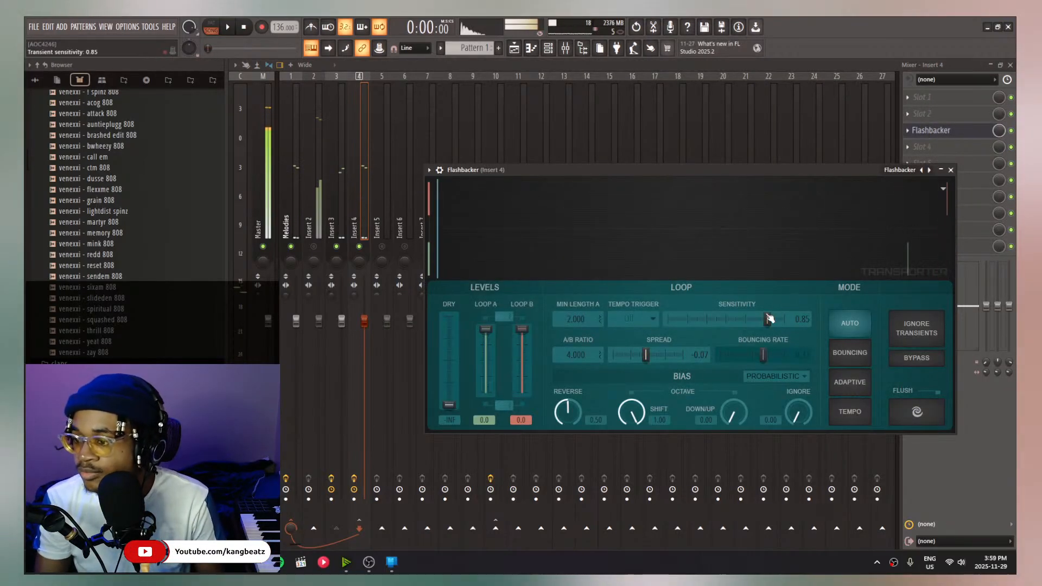
Set Flashbacker's tempo trigger to 1/8, restart the pattern and raise the sensitivity to 1.00
left_click_drag(585, 319, 586, 318)
left_click(654, 318)
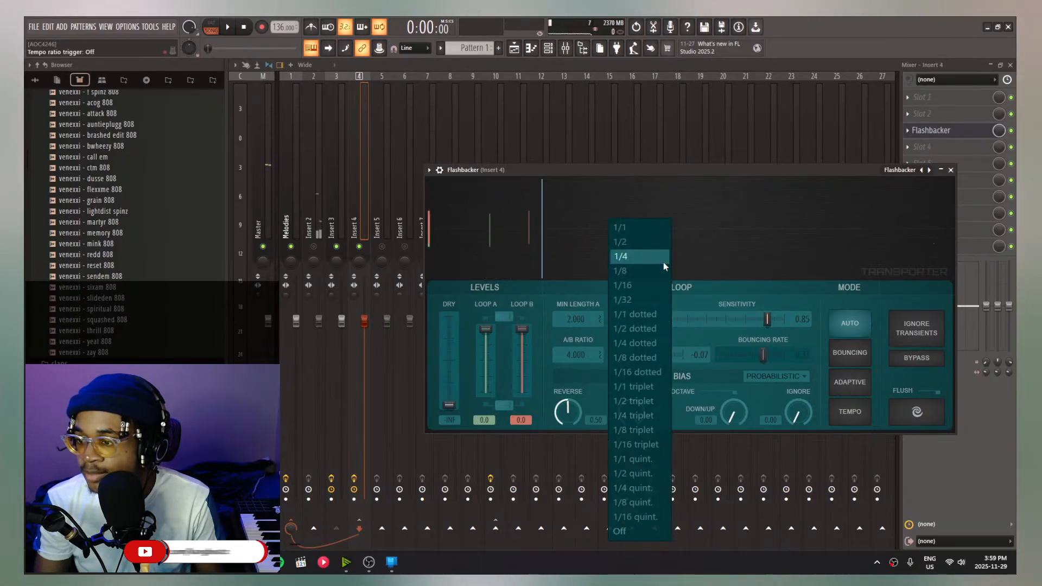
left_click(652, 272)
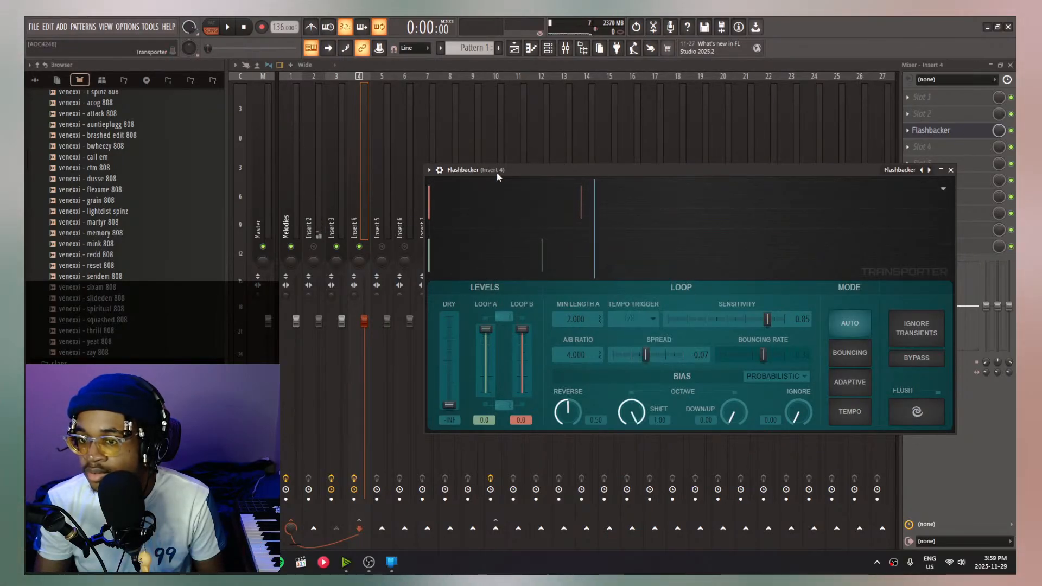
key("space")
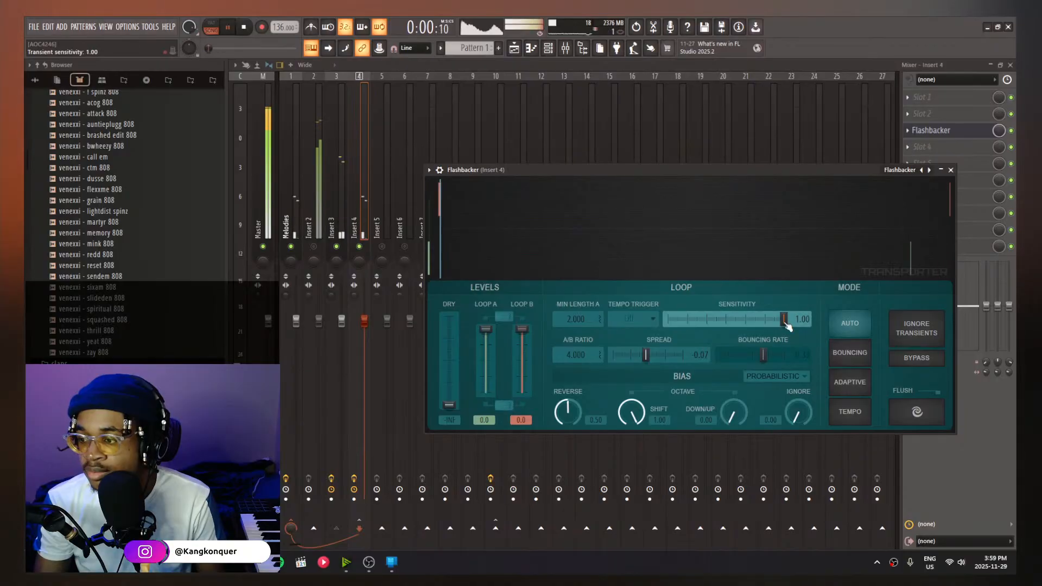
scroll(784, 327, "up", 3)
mouse_move(779, 323)
left_mouse_down()
mouse_move(724, 320)
mouse_move(784, 320)
left_mouse_up()
Set Flashbacker's octave shift bias to 0.00 and reverse bias to 0.19, testing the dry level at 0.0 before returning it to minimum
left_click_drag(449, 405, 460, 343)
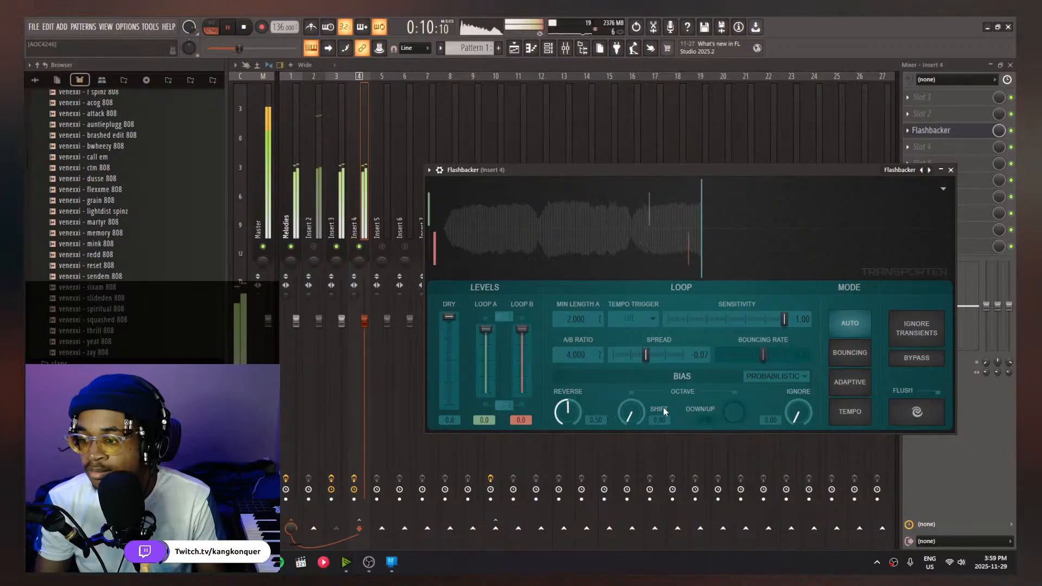
mouse_move(567, 413)
left_mouse_down()
mouse_move(567, 450)
mouse_move(568, 408)
left_mouse_up()
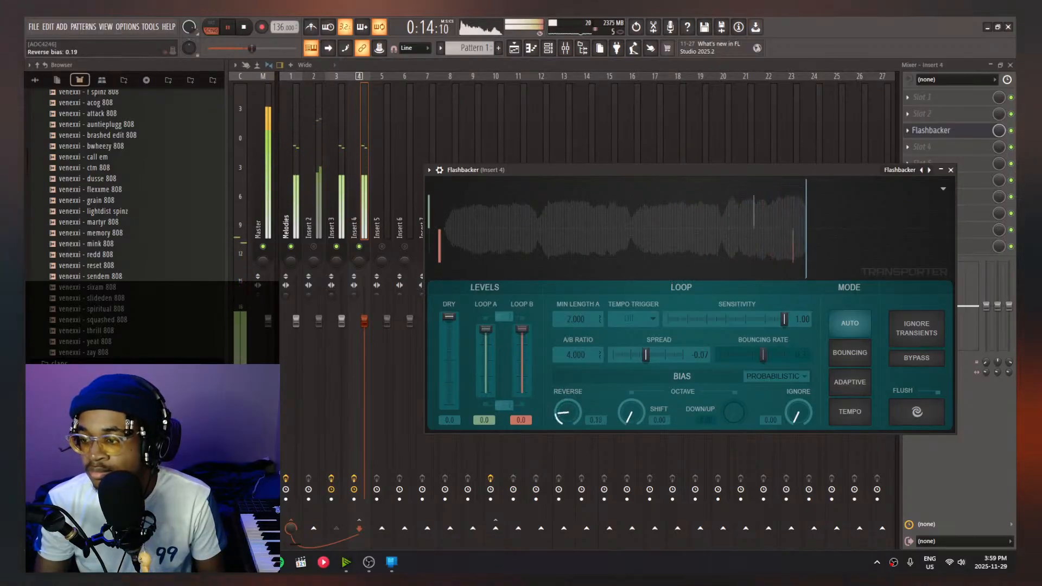
left_click_drag(449, 317, 447, 407)
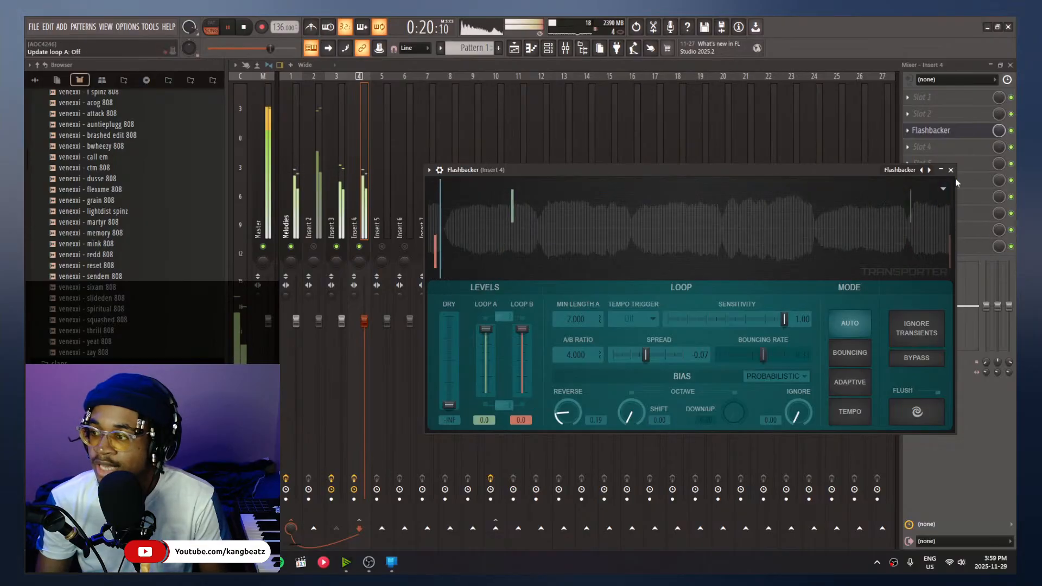
Restart playback repeatedly while setting Flashbacker's spread to 0.49 and sensitivity to 0.73
key("space")
key("space")
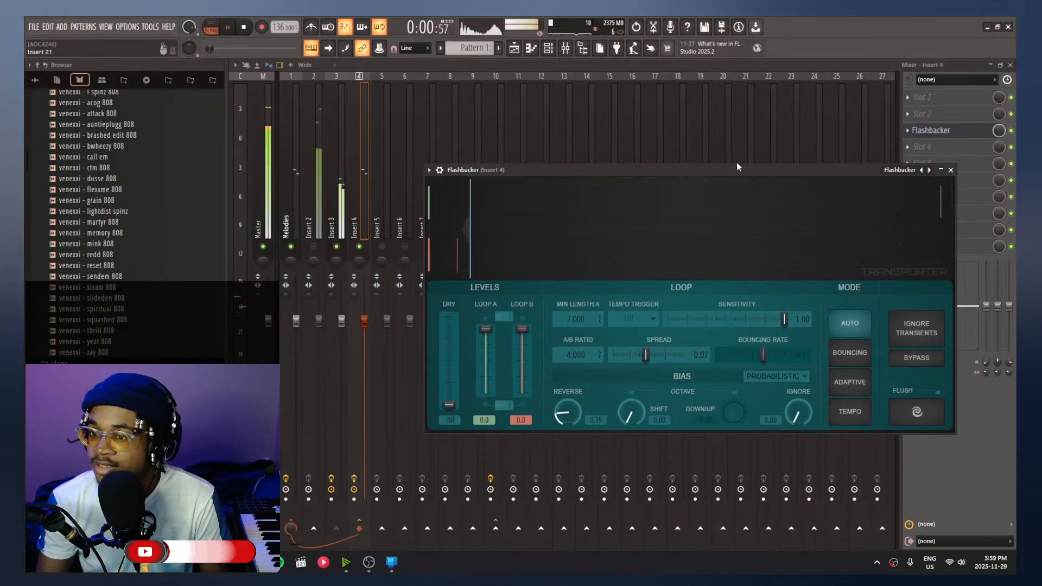
key("space")
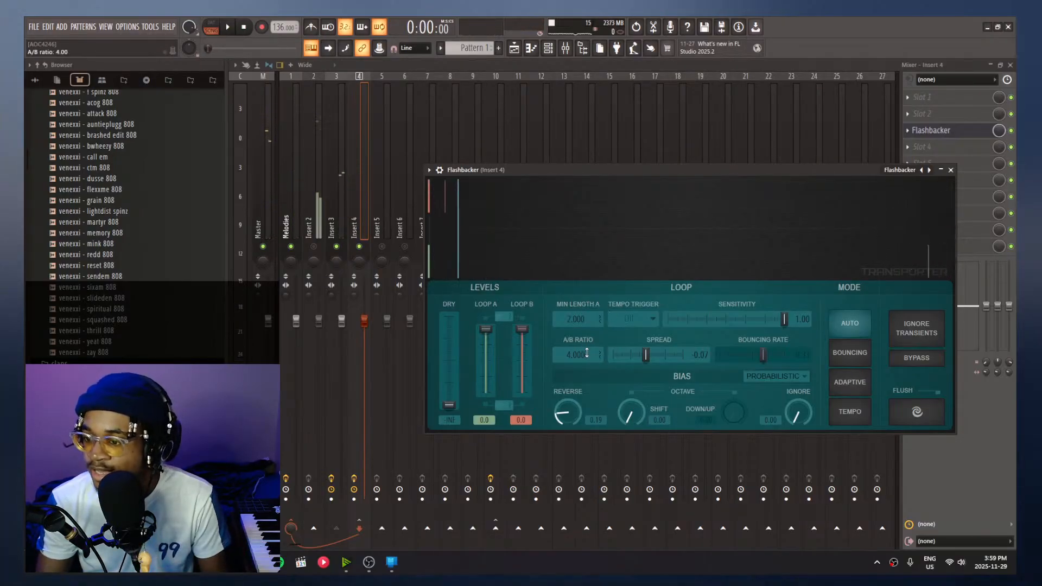
left_click_drag(647, 356, 668, 357)
key("space")
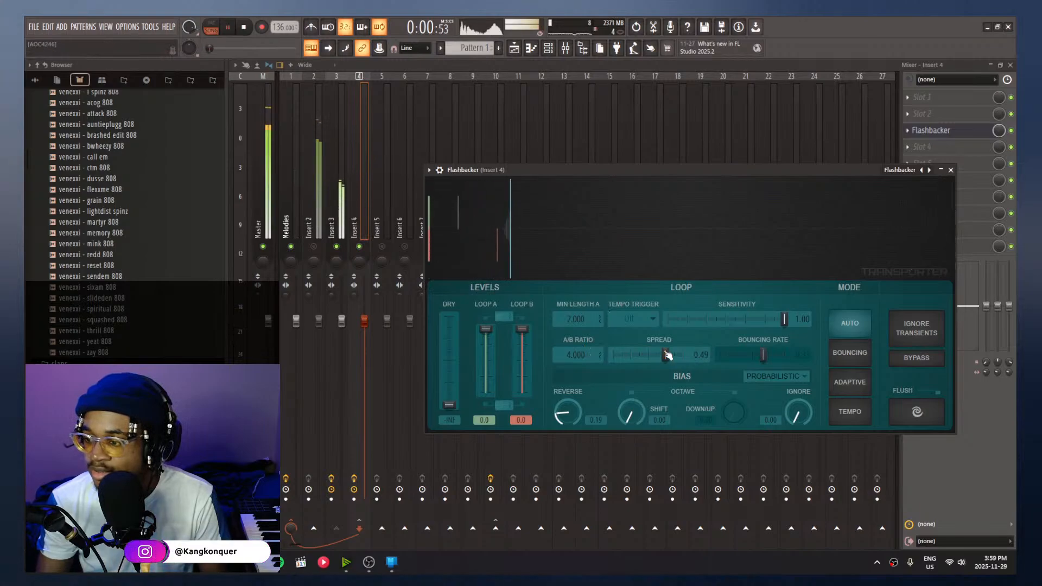
key("space")
left_click_drag(733, 322, 722, 322)
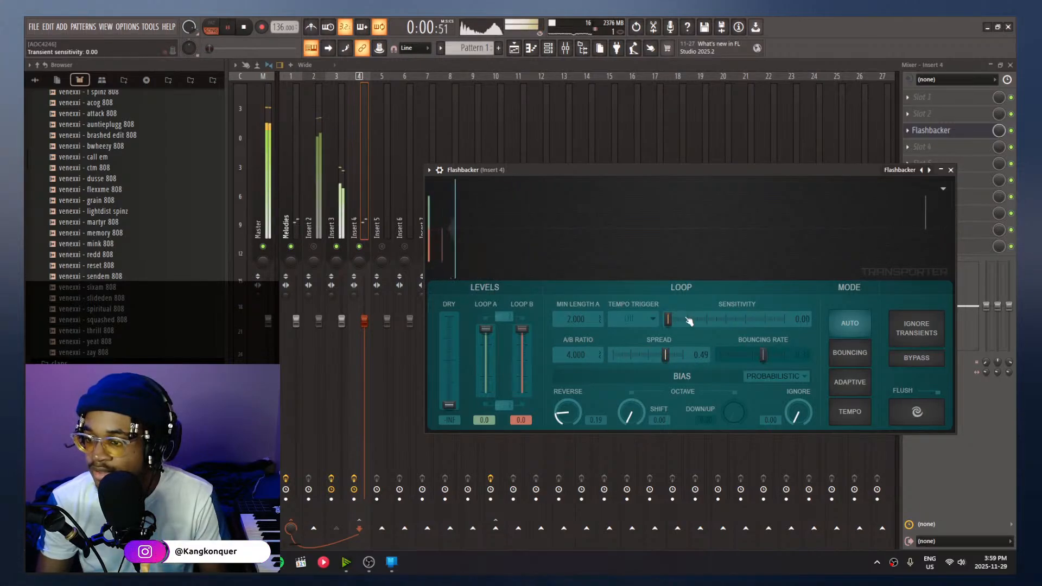
key("space")
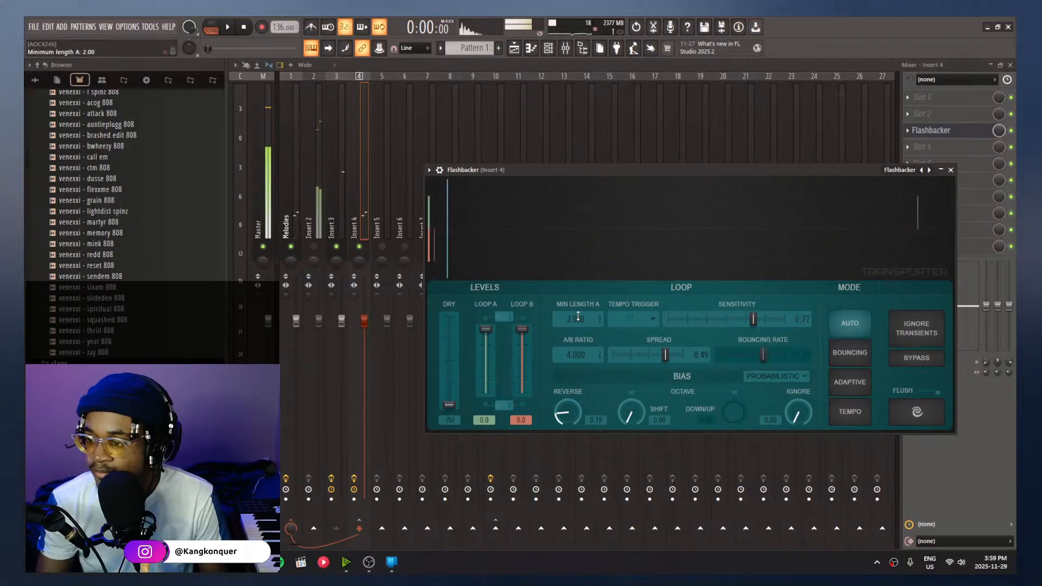
Switch Flashbacker to Bouncing mode with the tempo trigger at 1/1 quint. and the reverse bias at 1.00
scroll(658, 326, "up", 1)
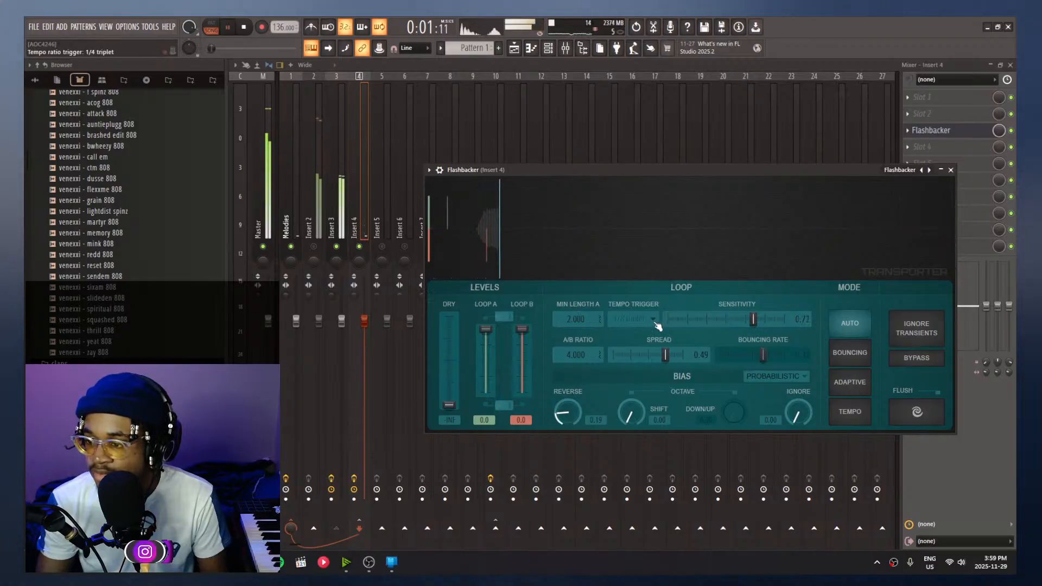
left_click(849, 353)
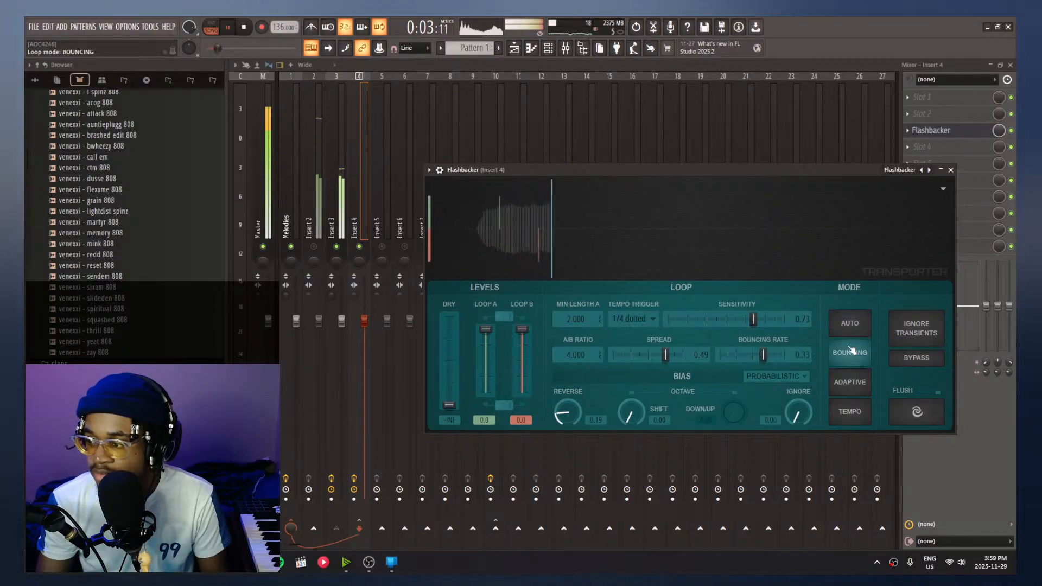
scroll(656, 321, "down", 1)
scroll(657, 321, "up", 2)
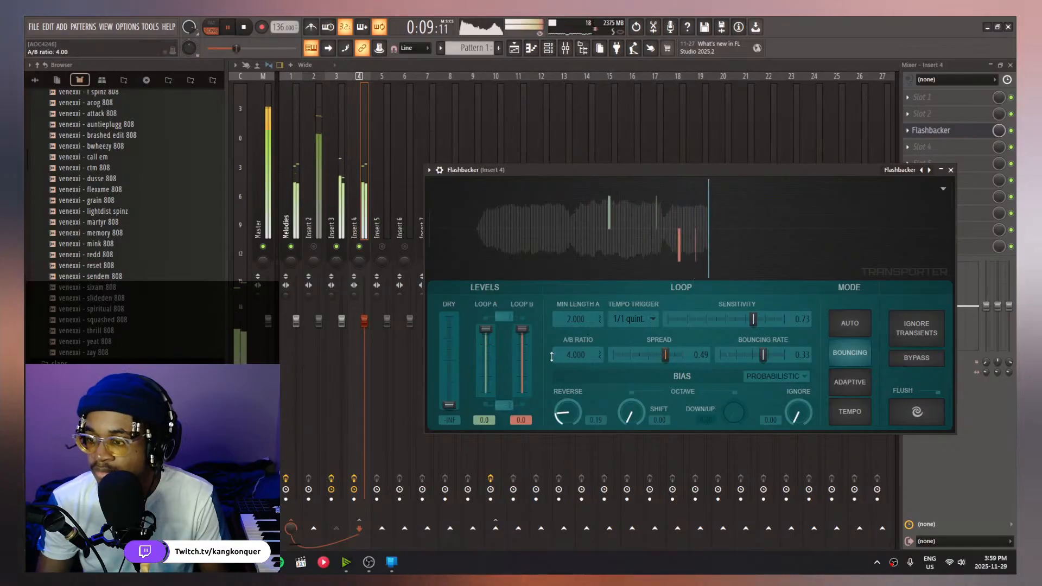
left_click_drag(589, 436, 582, 408)
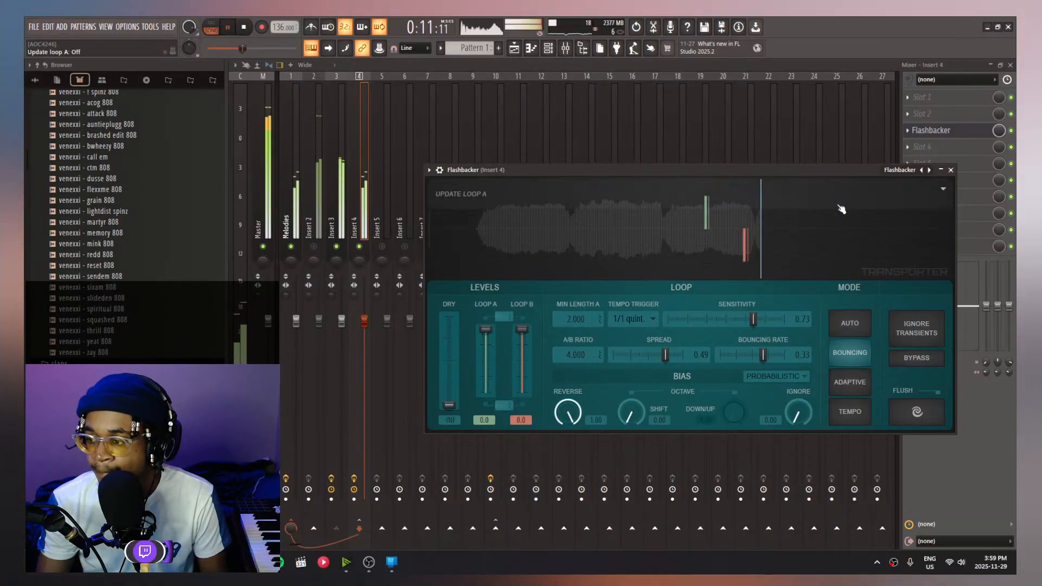
Load Crystallizer into slot 1 of Insert 4
left_click(921, 97)
mouse_move(923, 109)
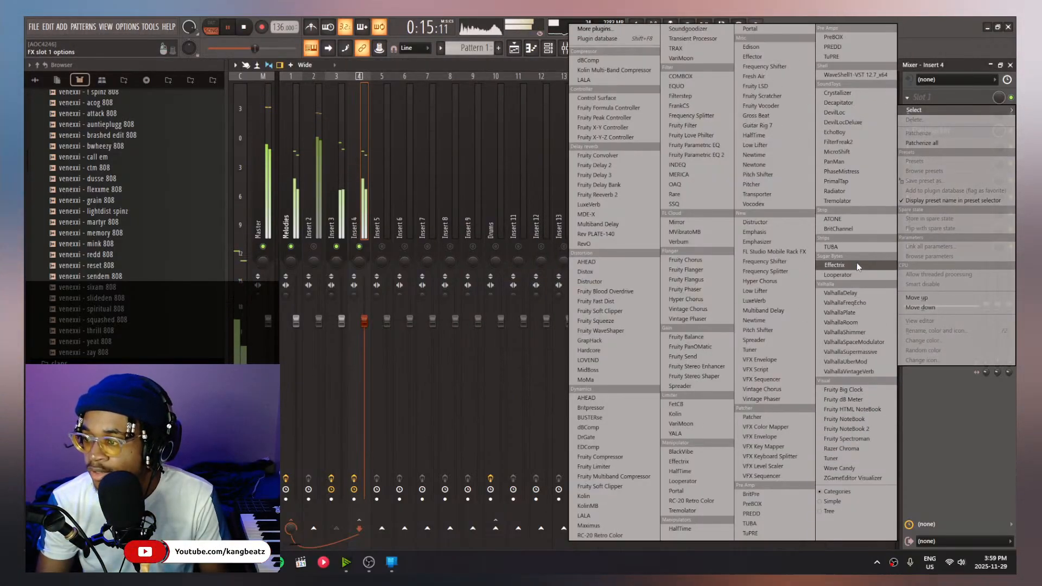
left_click(837, 93)
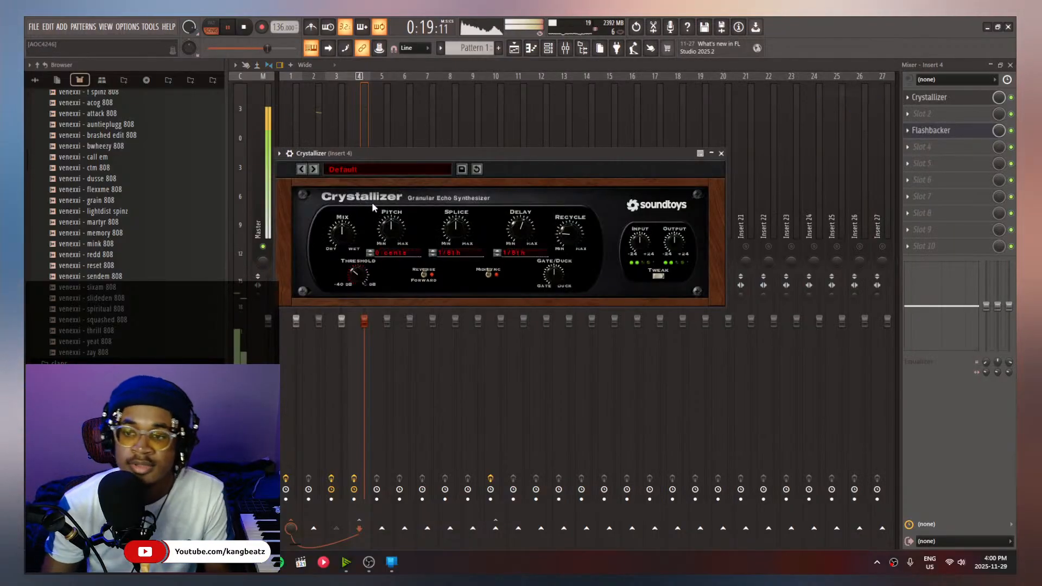
Set Crystallizer's pitch to 1200 cents and mix to 100%, and raise its threshold
scroll(391, 224, "down", 5)
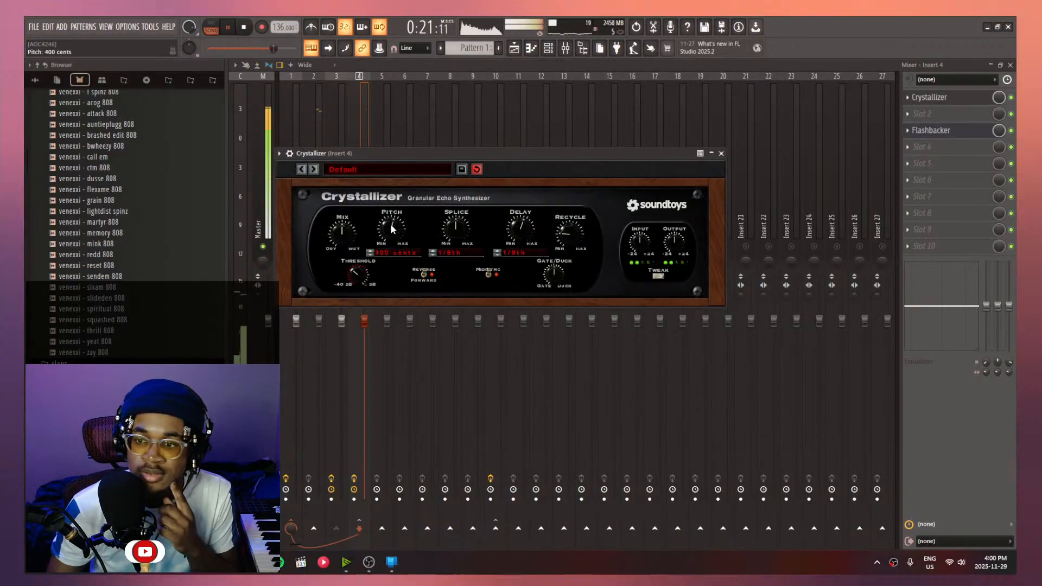
scroll(341, 229, "up", 8)
scroll(349, 233, "up", 2)
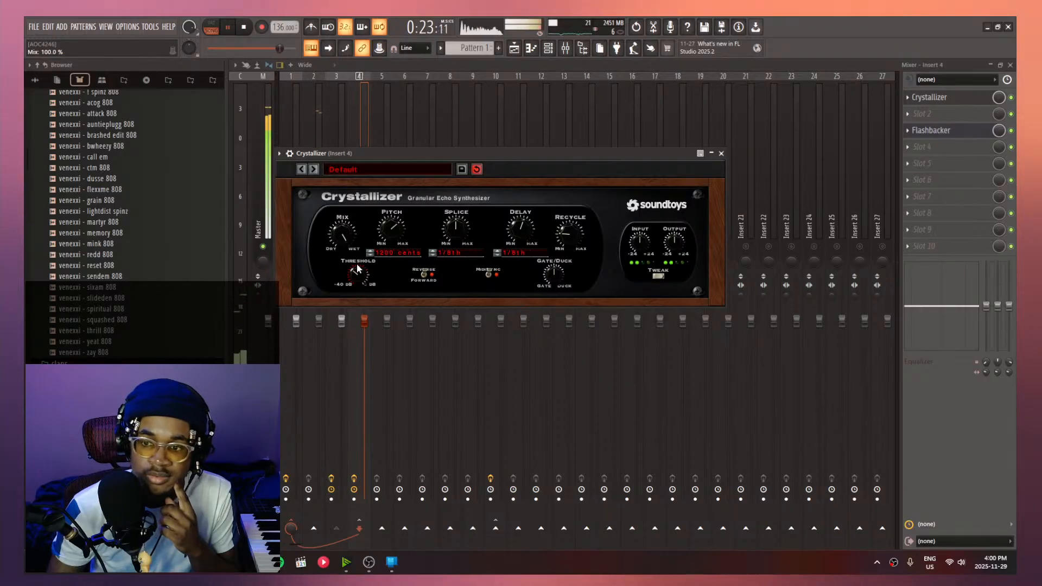
scroll(356, 267, "up", 3)
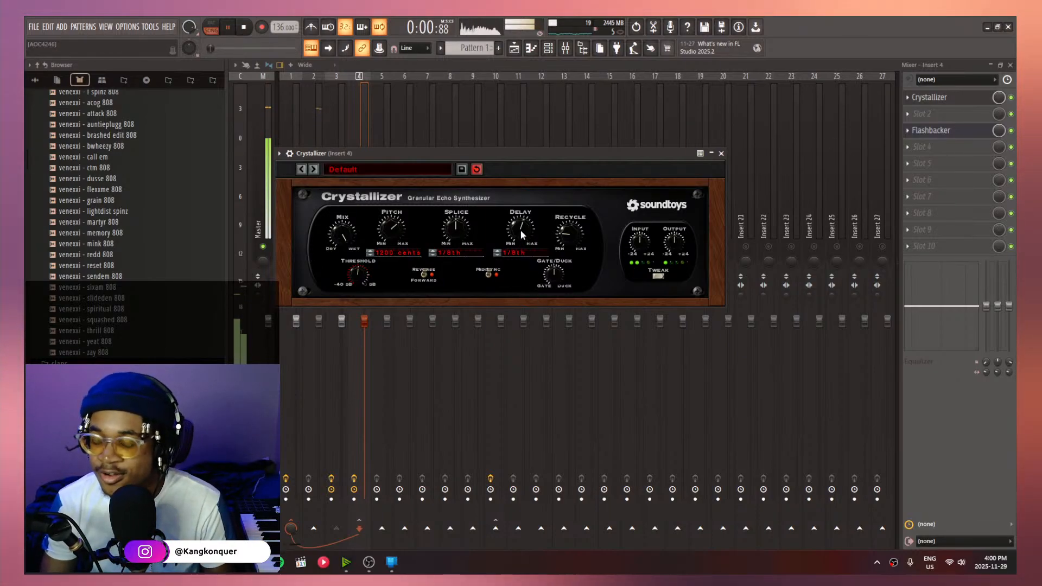
Set Crystallizer's splice to 1/16th, delay to 1/32nd and recycle to 0.480 during playback
left_click_drag(521, 231, 527, 208)
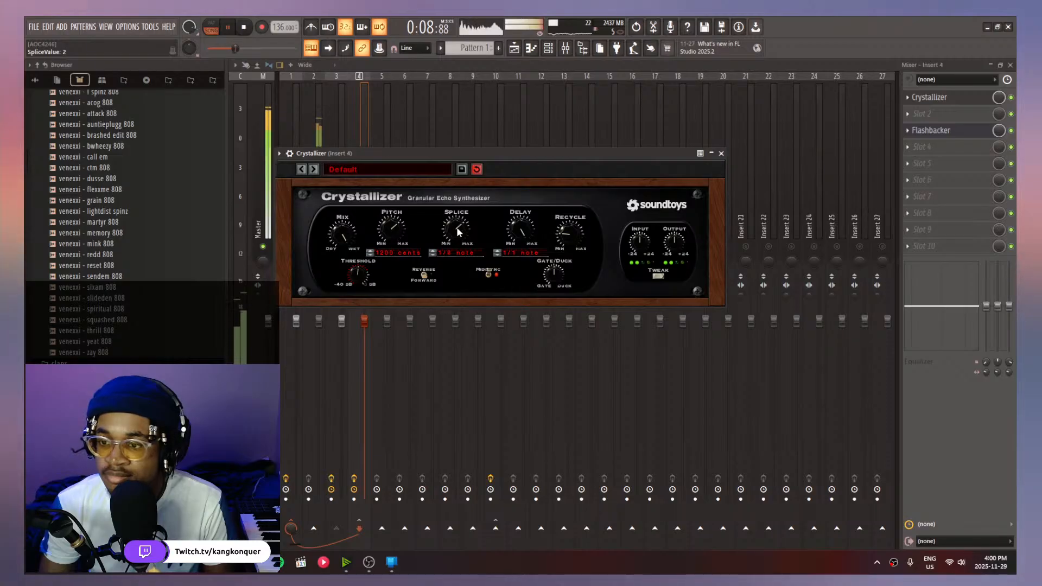
scroll(457, 226, "down", 1)
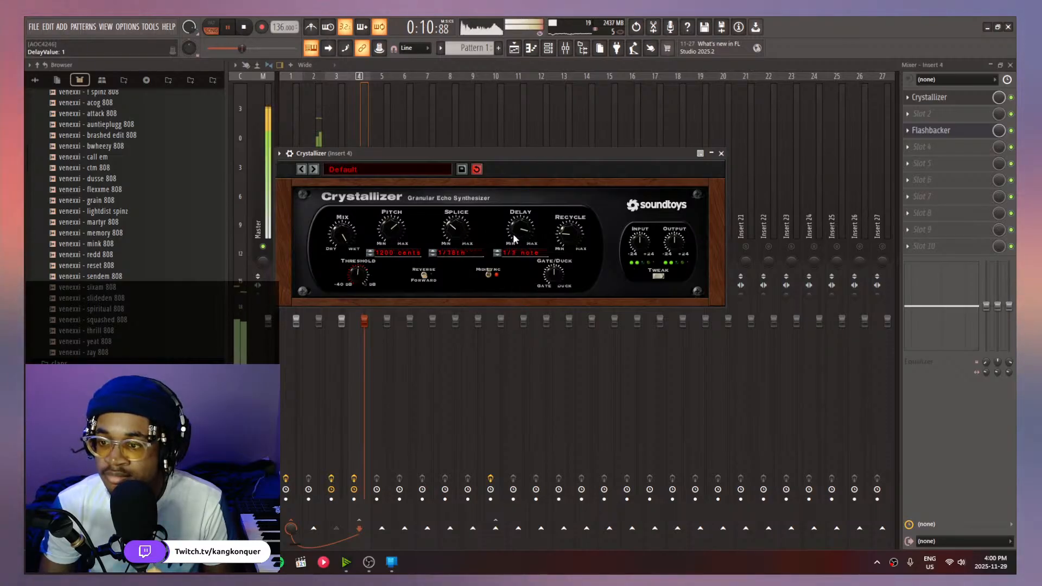
scroll(512, 234, "down", 1)
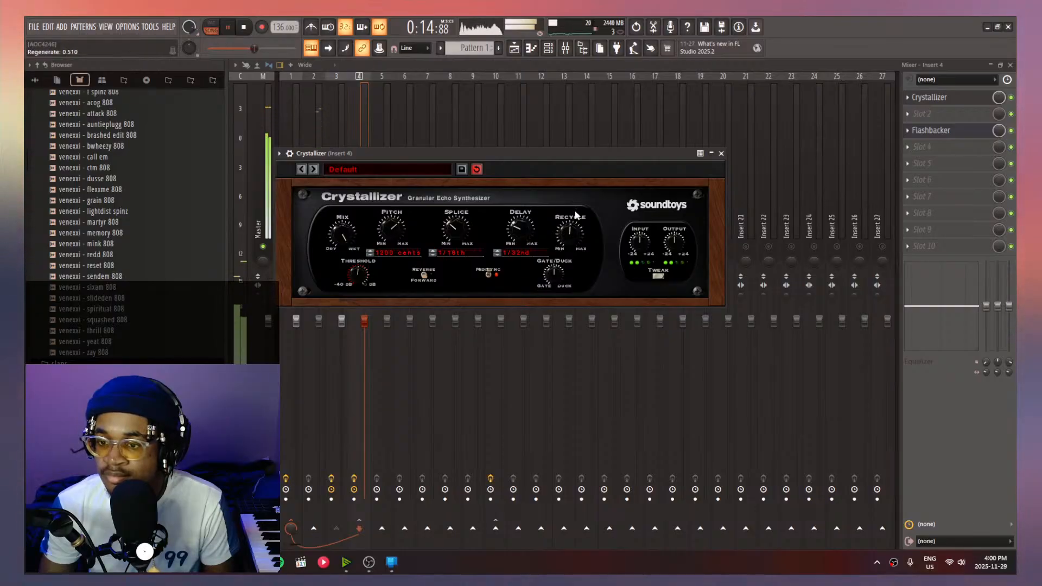
scroll(572, 226, "down", 1)
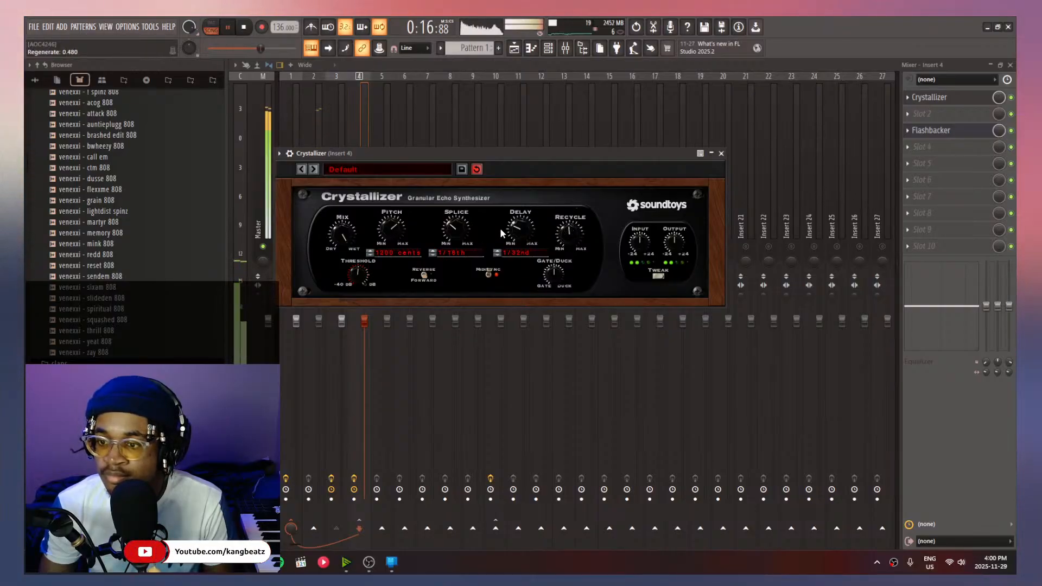
Move Flashbacker up to slot 2 of Insert 4, directly below Crystallizer, and open it
key("Escape")
scroll(967, 134, "up", 1)
left_click(955, 119)
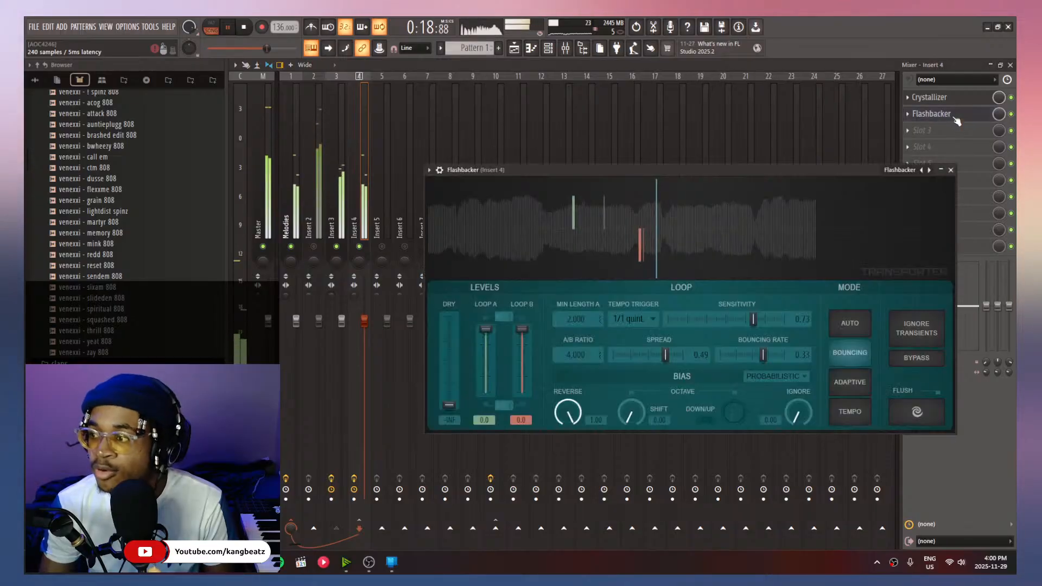
Load HalfTime on Insert 4, lower its mix to 23% and place it in slot 7
left_click(947, 147)
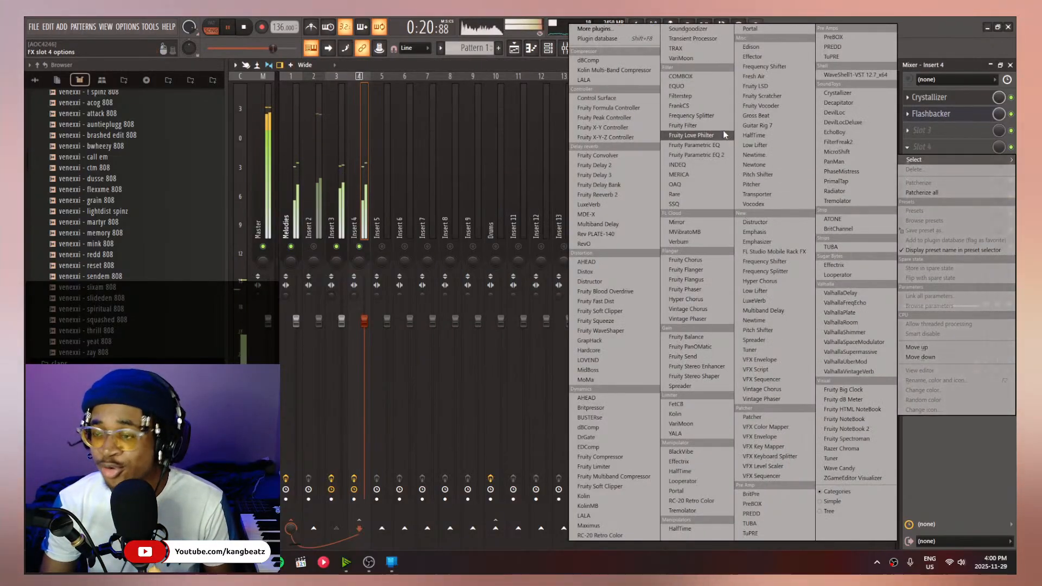
left_click(759, 136)
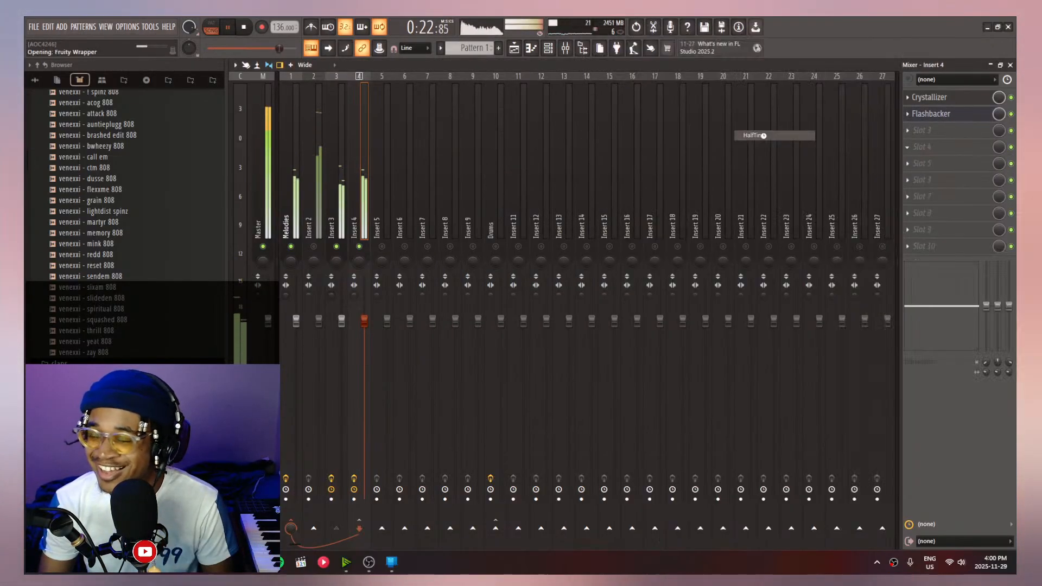
scroll(942, 149, "down", 1)
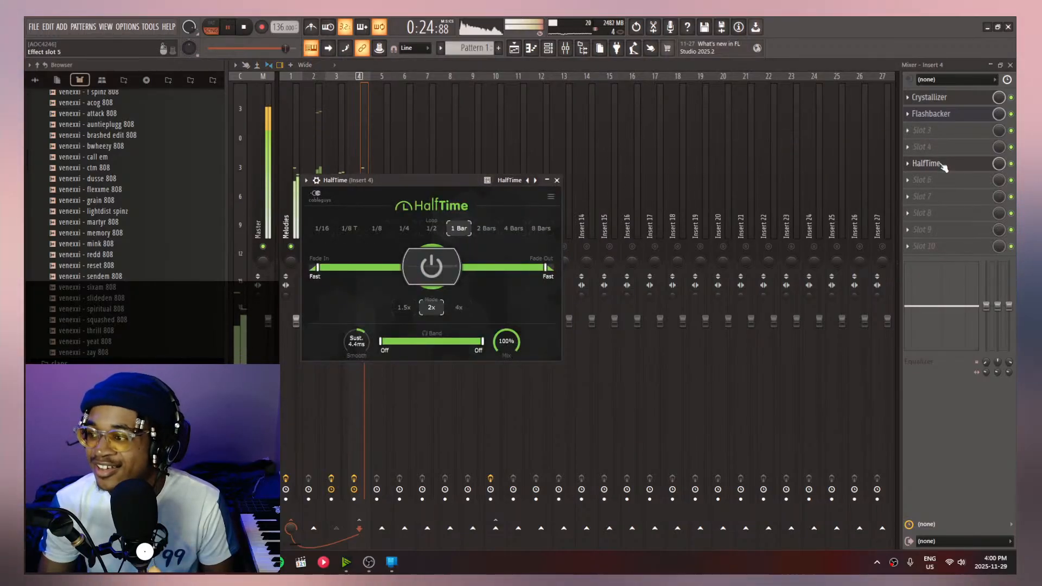
left_click_drag(507, 341, 506, 418)
scroll(949, 182, "down", 2)
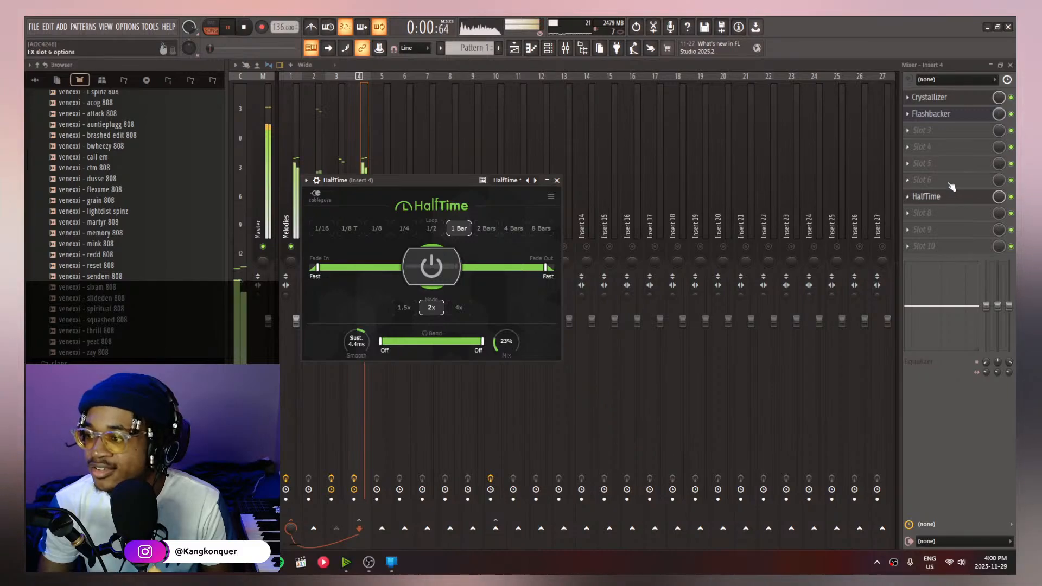
Review the Flashbacker and Crystallizer settings on Insert 4 during playback
left_click(960, 117)
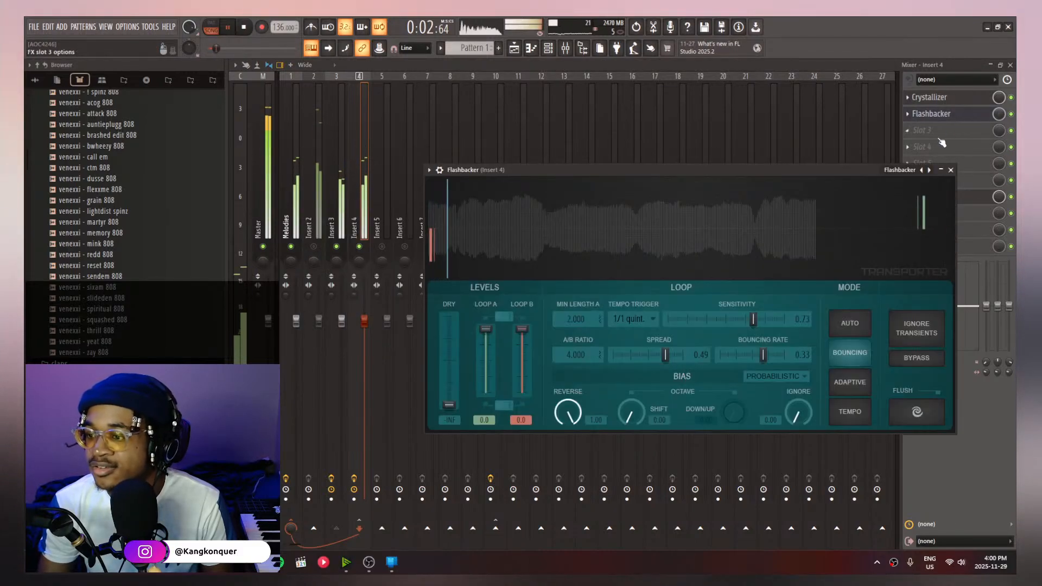
left_click_drag(593, 173, 502, 167)
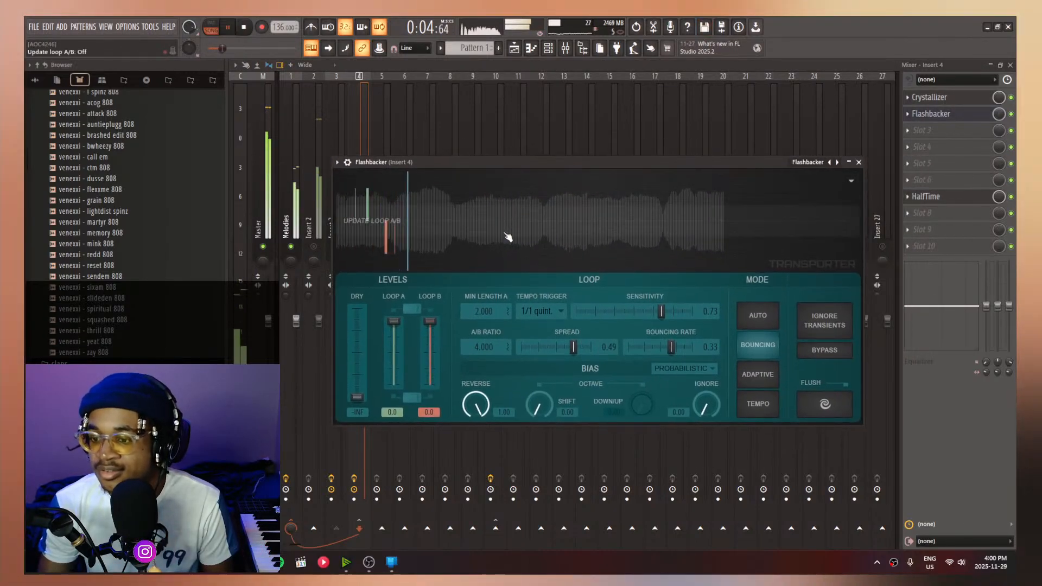
left_click(547, 50)
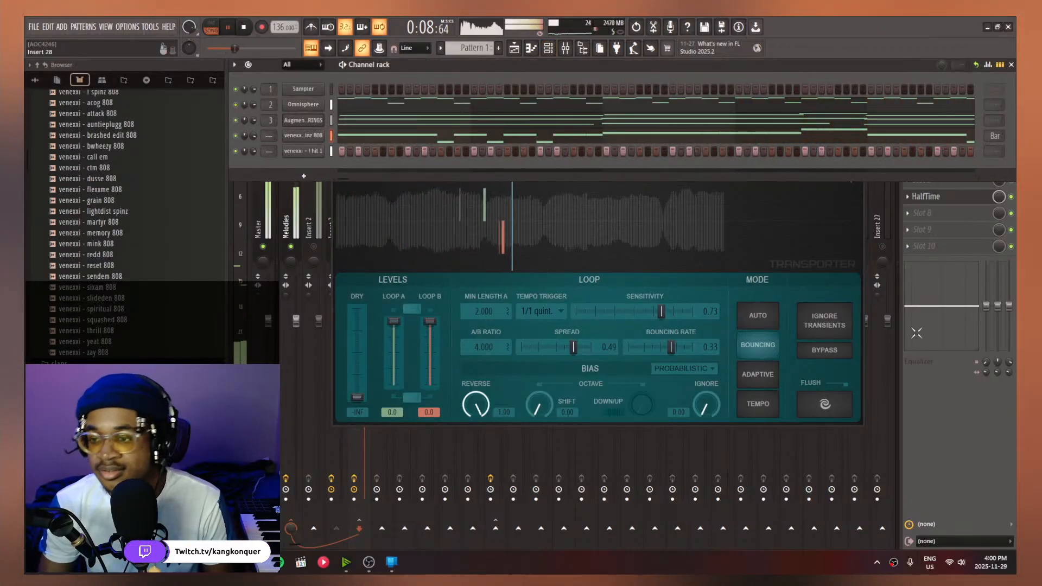
left_click(941, 432)
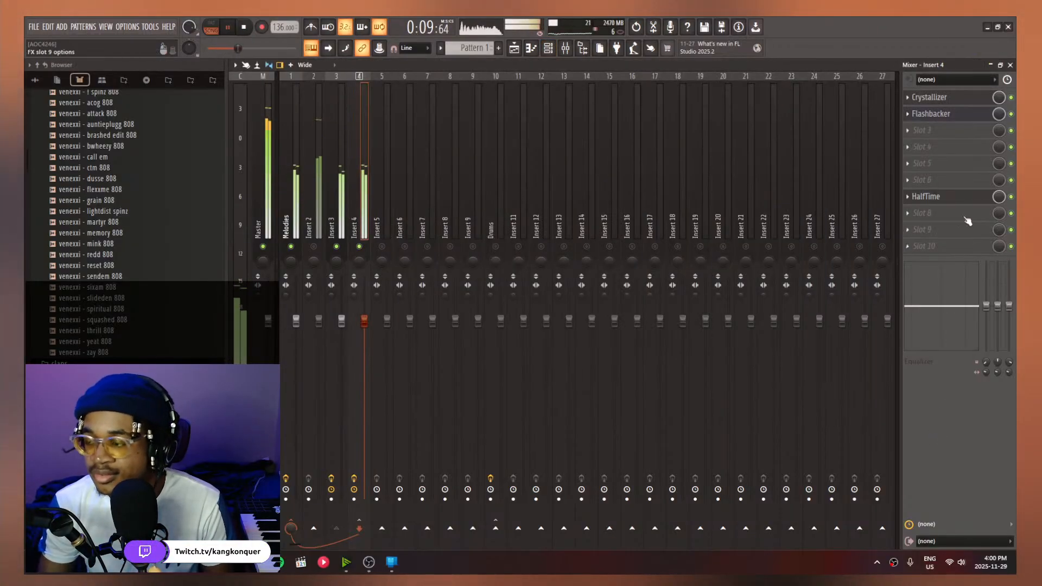
left_click(955, 97)
left_click(955, 98)
Load Fruity Flanger on Insert 4, lower its slot mix level and move it up to slot 4
left_click(922, 163)
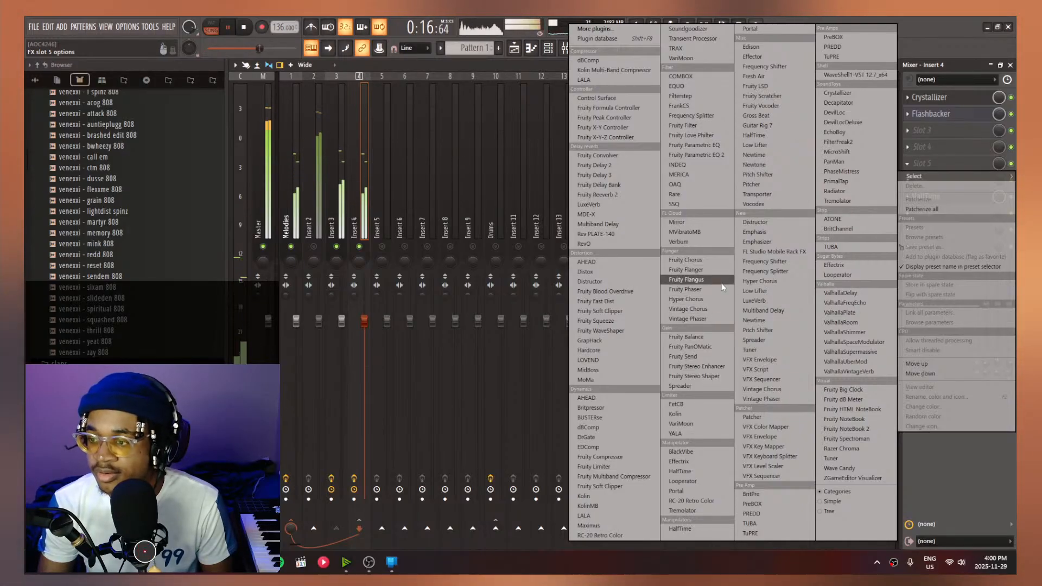
left_click(715, 269)
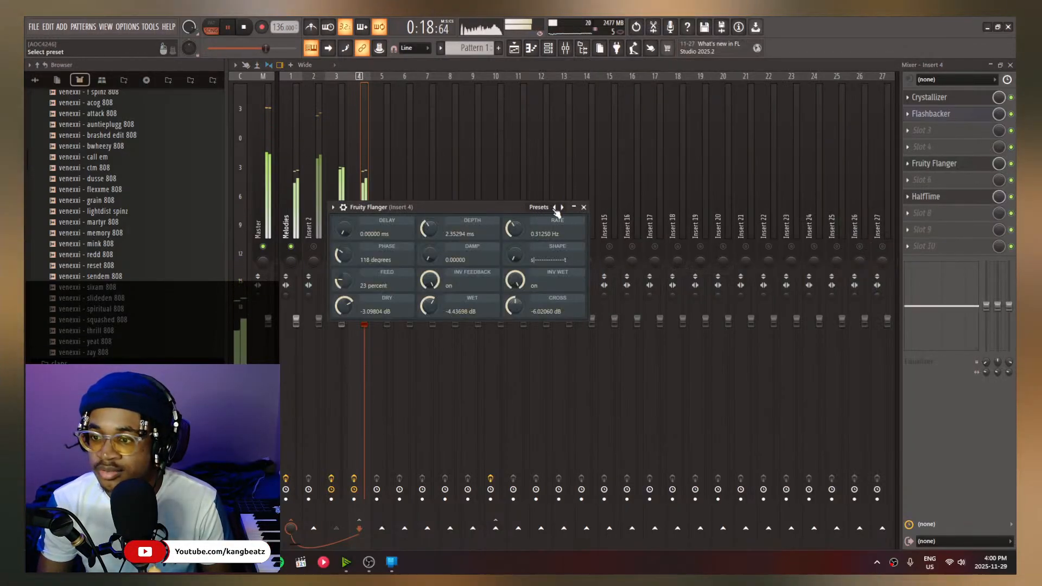
left_click_drag(999, 164, 999, 200)
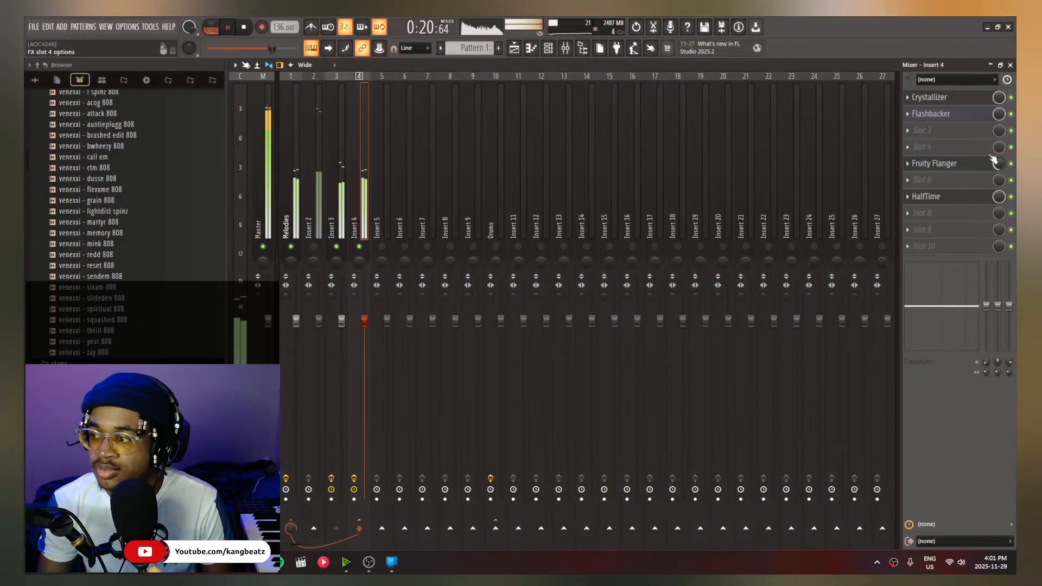
scroll(949, 163, "up", 1)
Load Gross Beat into slot 6 of Insert 4 and choose its Basic 7 time preset
left_click(910, 180)
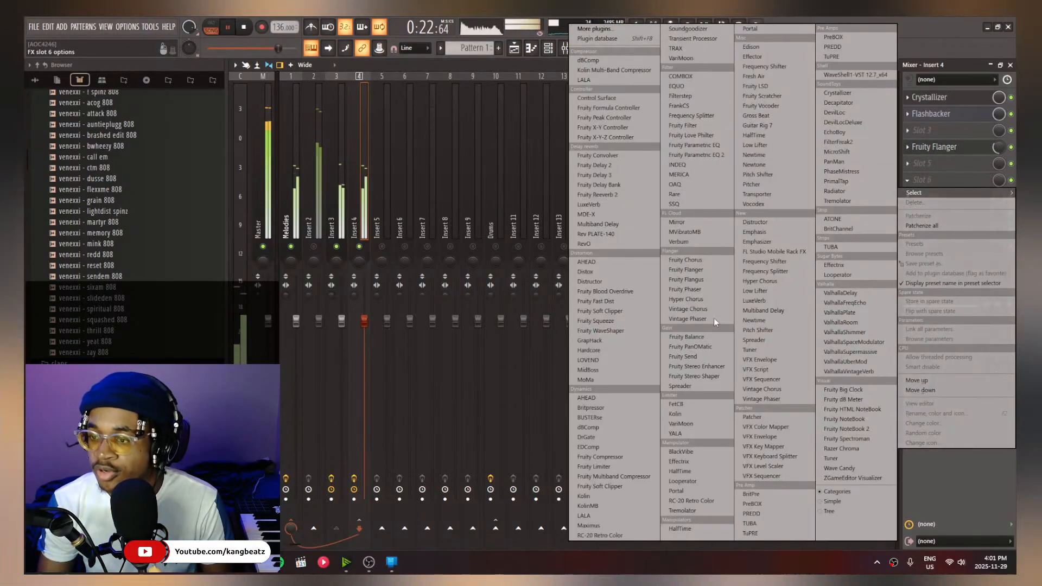
left_click(769, 117)
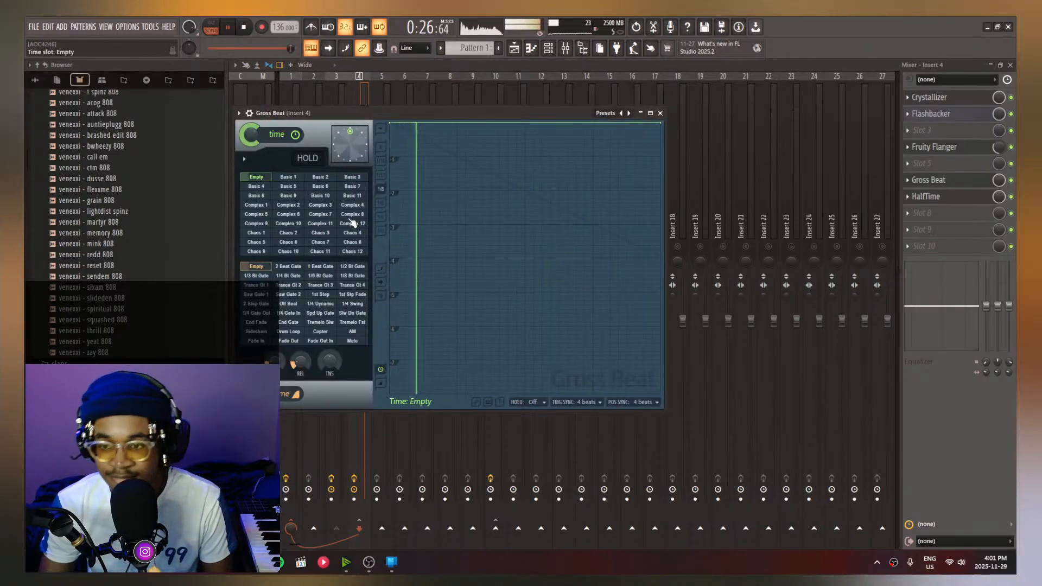
left_click(352, 214)
left_click(348, 187)
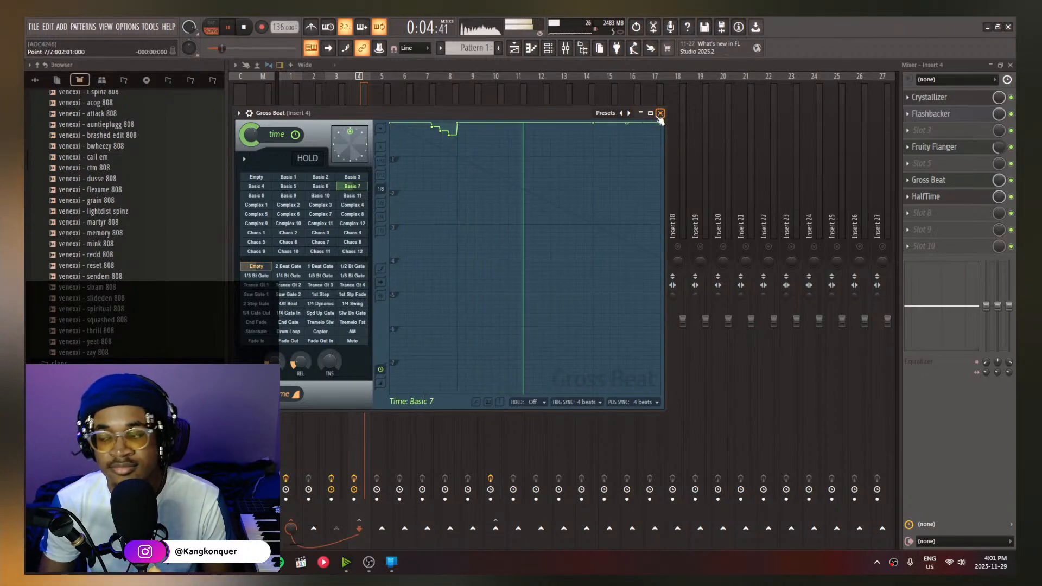
Reshape the end of Gross Beat's time envelope into descending steps and move the effect below HalfTime to slot 9
right_click(626, 139)
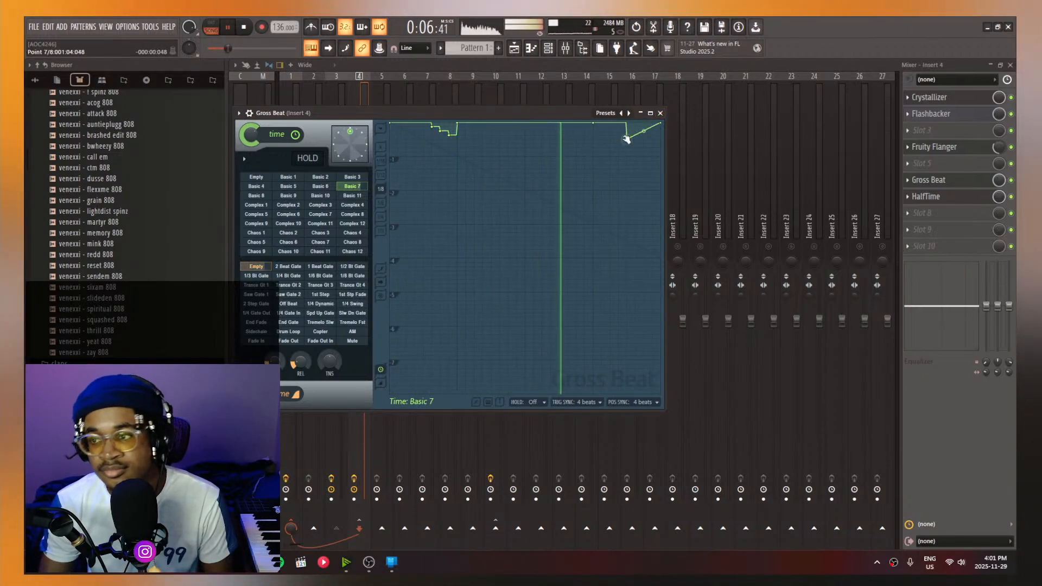
right_click(660, 154)
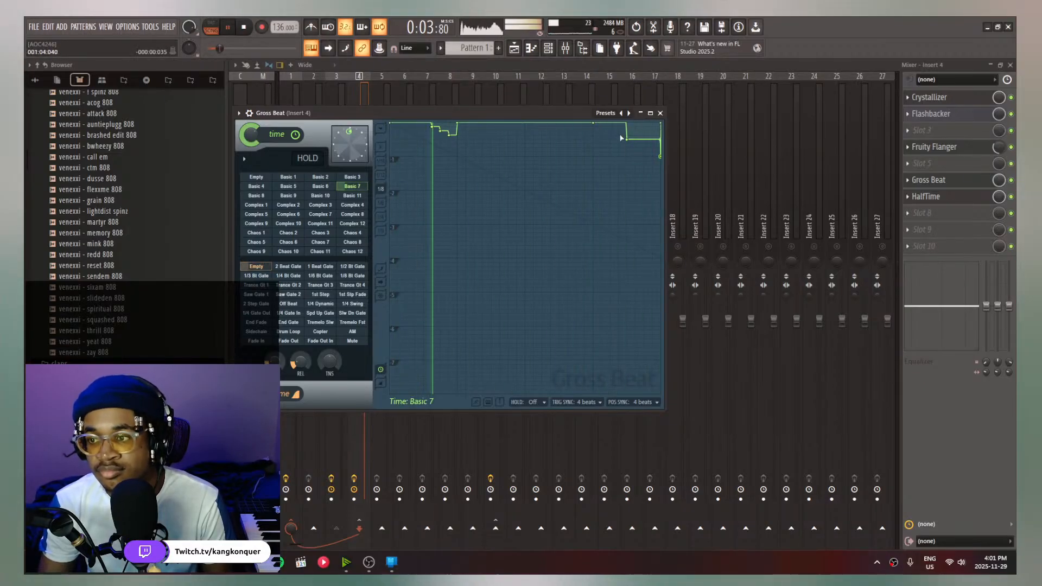
left_click_drag(593, 123, 598, 131)
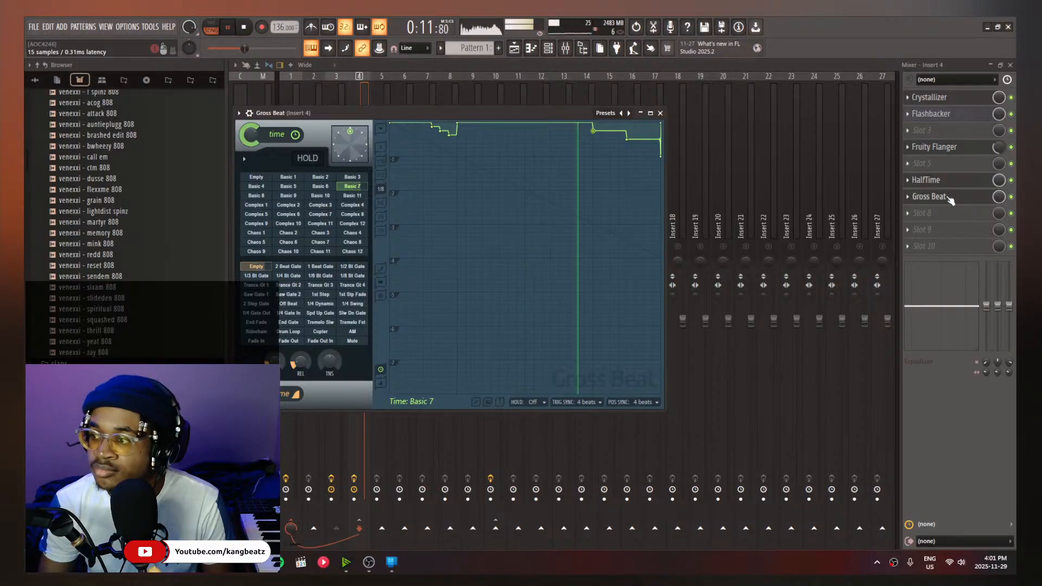
scroll(951, 217, "down", 2)
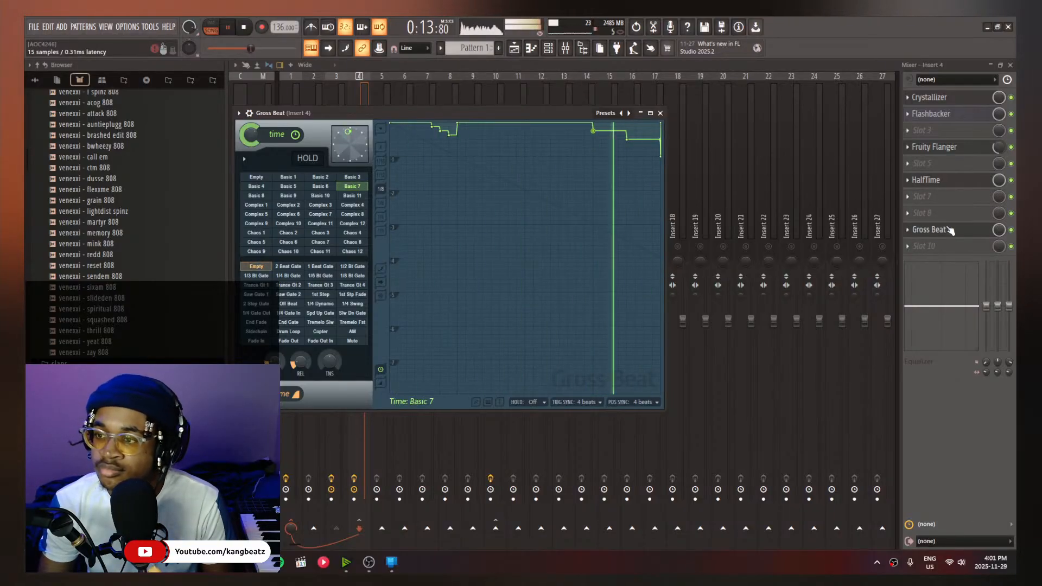
Set Crystallizer's splice to 1/1 note and delay to 1/4 note, and Flashbacker's reverse bias to 0.00
left_click(953, 100)
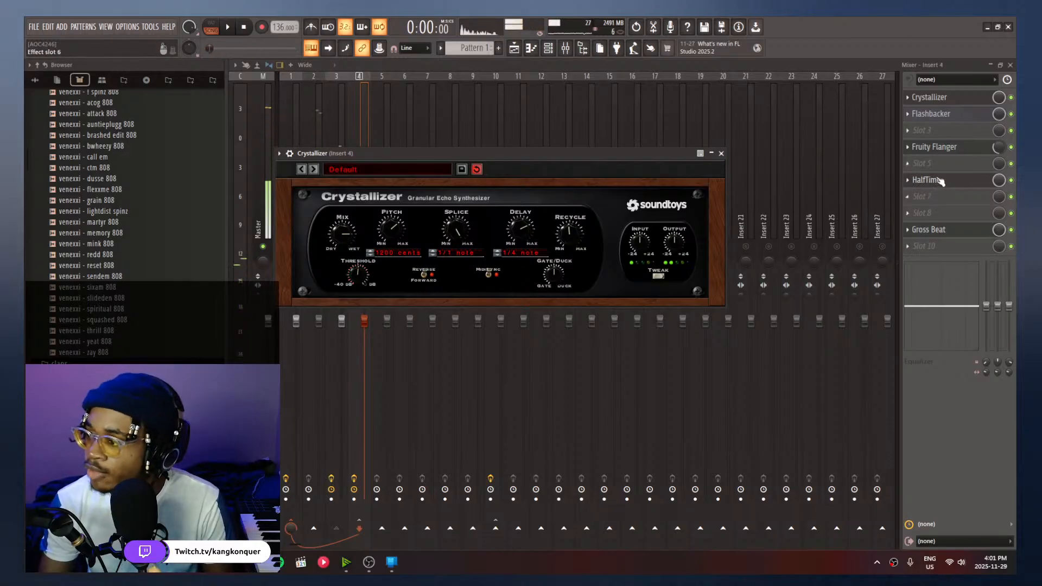
left_click(958, 115)
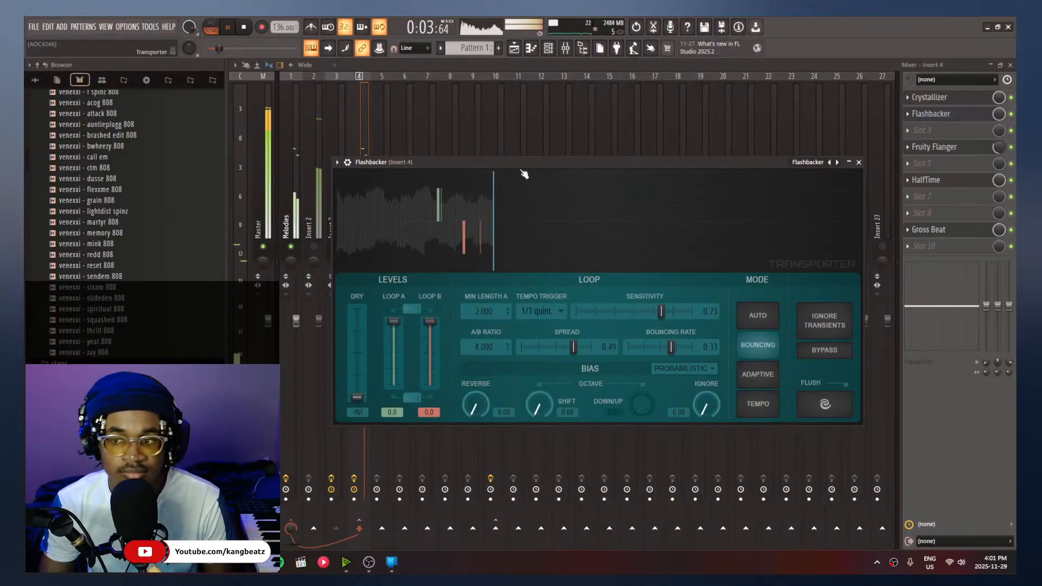
left_click_drag(500, 164, 603, 224)
Lower the Insert 4 fader and unmute Insert 2
left_click(339, 231)
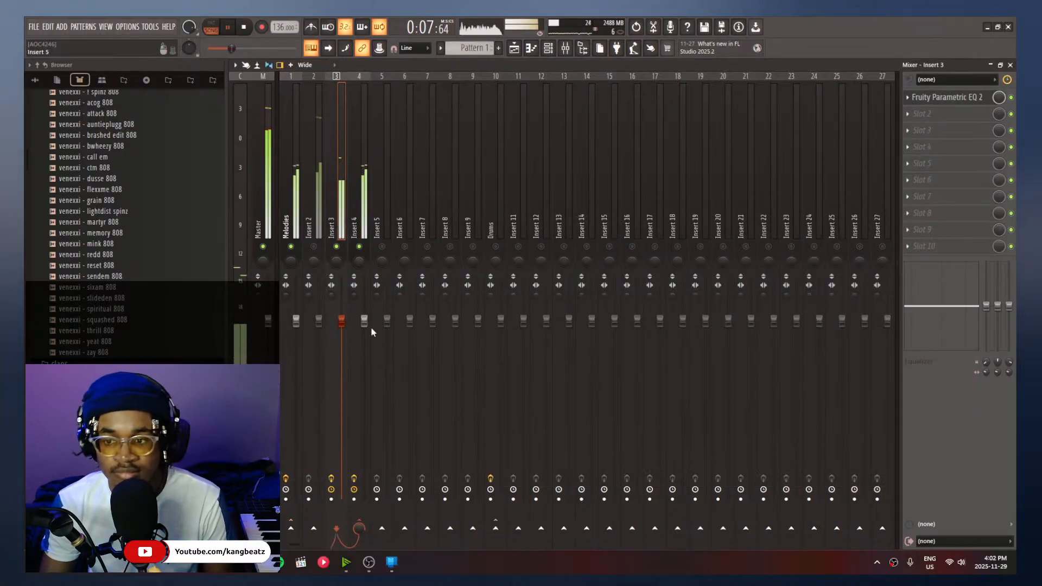
left_click(320, 230)
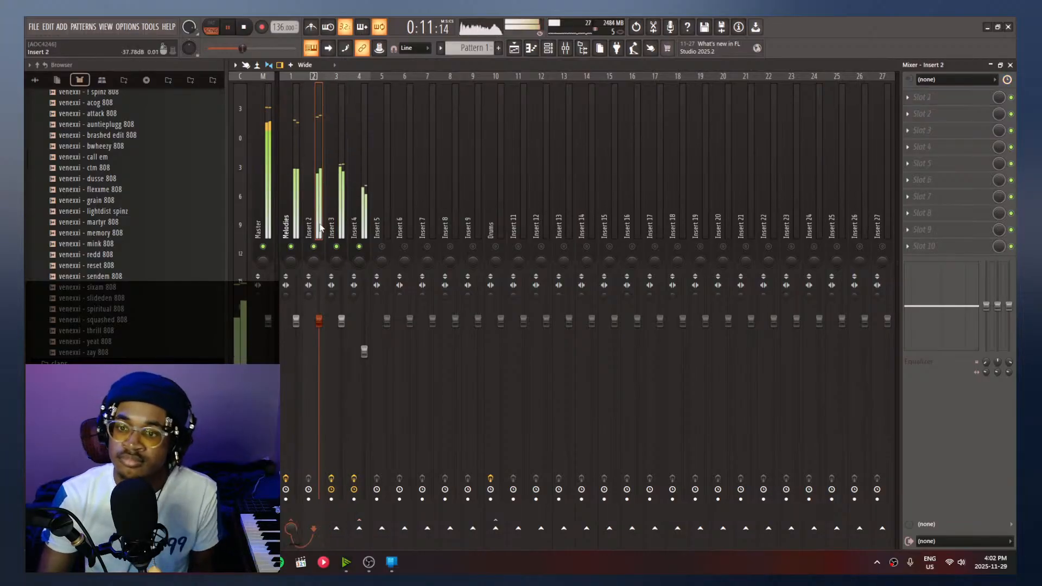
Load Fruity Parametric EQ 2 into slot 3 of Insert 2, roll off the low end and lower band 2
left_click(966, 135)
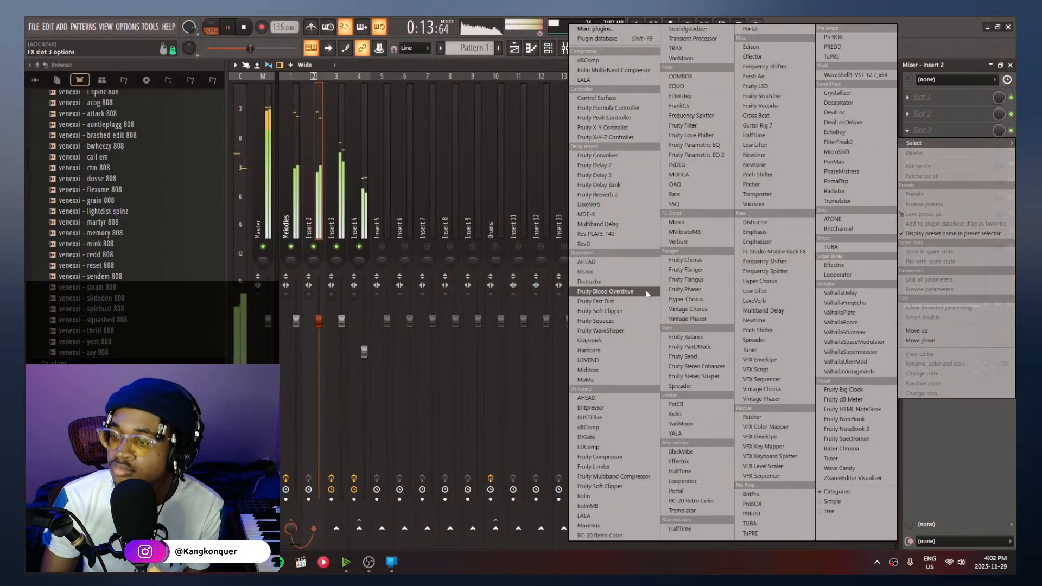
left_click(692, 156)
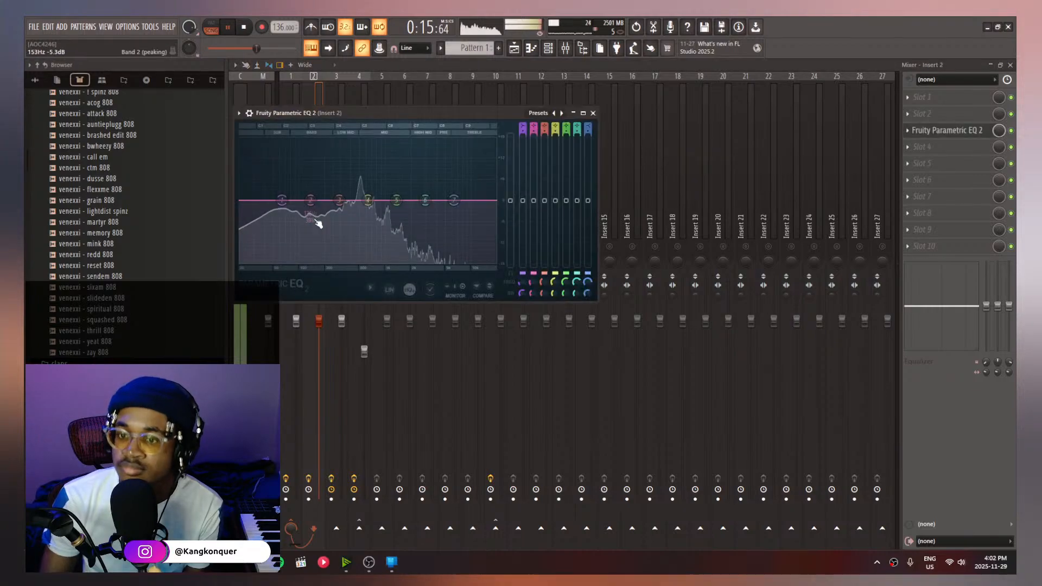
left_click_drag(311, 200, 295, 248)
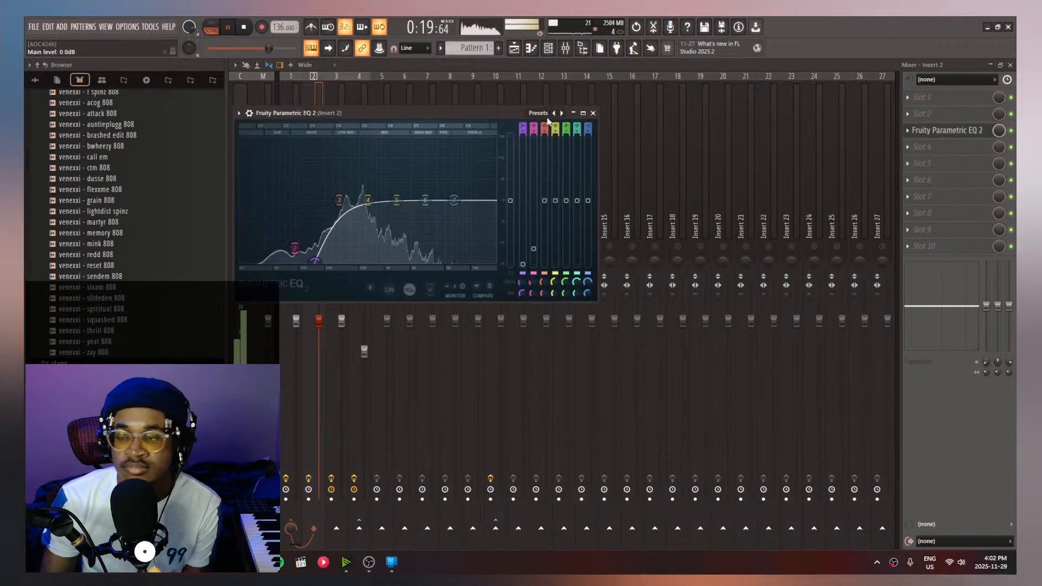
Add a fade-out to the hit 1 sample in its channel settings
left_click(548, 48)
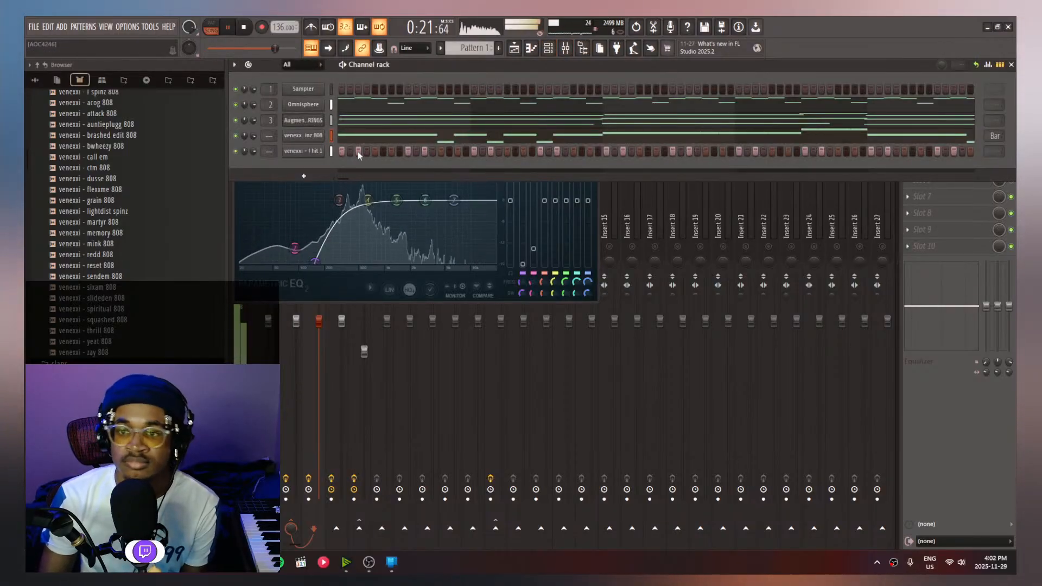
left_click(295, 150)
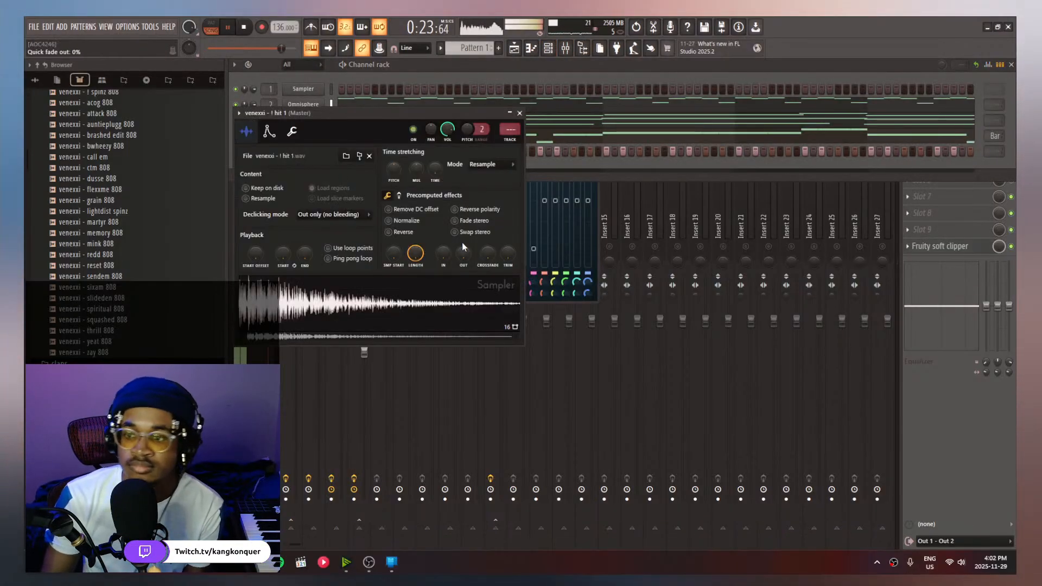
left_click_drag(367, 129, 413, 223)
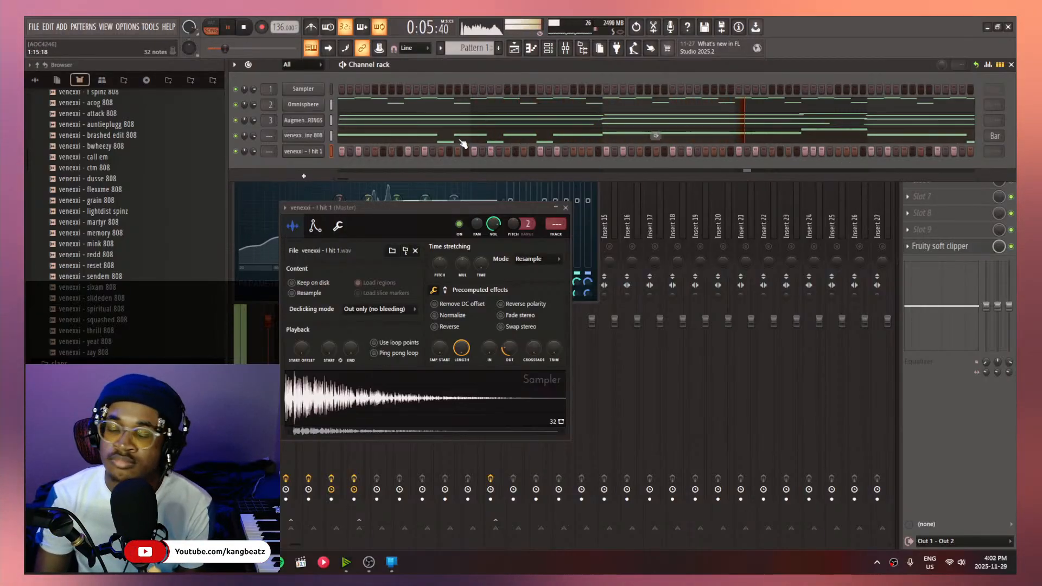
Delete the hit 1 notes from bar 5 onward and loop the channel so its first four bars repeat
right_click(318, 151)
left_click(333, 151)
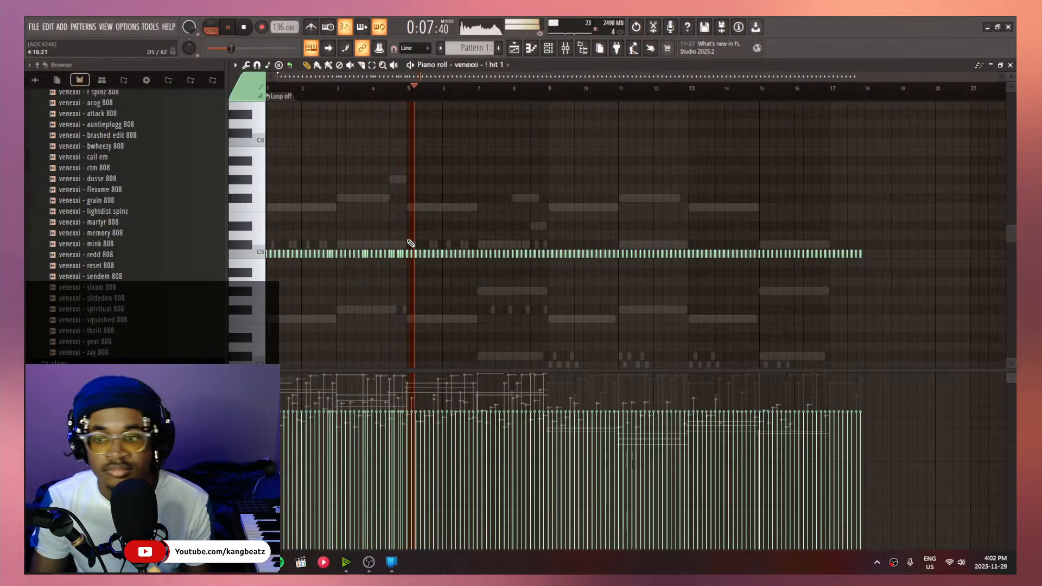
mouse_move(408, 253)
left_mouse_down()
mouse_move(932, 253)
mouse_move(602, 253)
mouse_move(798, 261)
mouse_move(781, 263)
mouse_move(762, 244)
left_mouse_up()
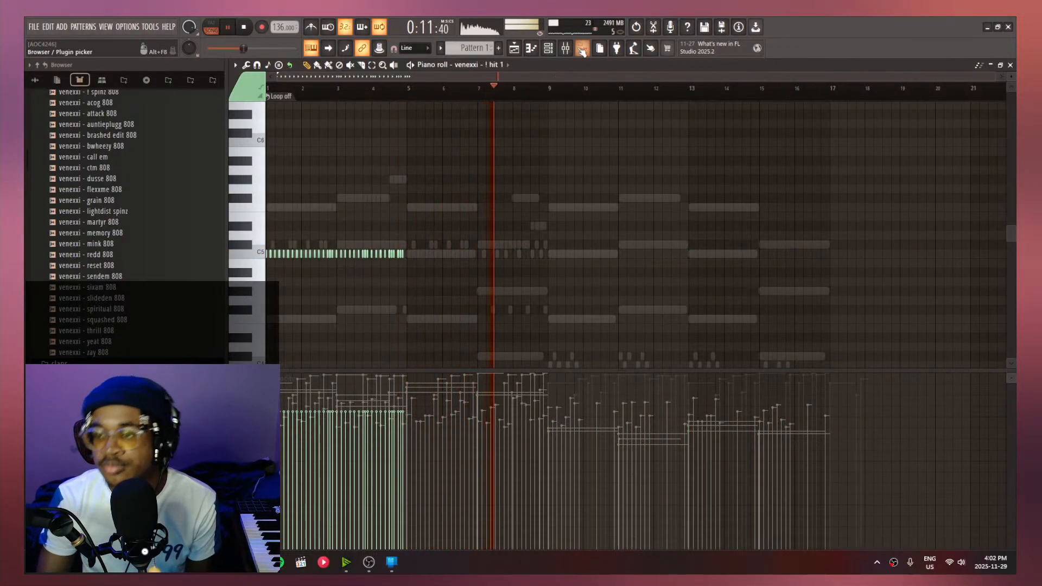
key("F6")
left_click(993, 152)
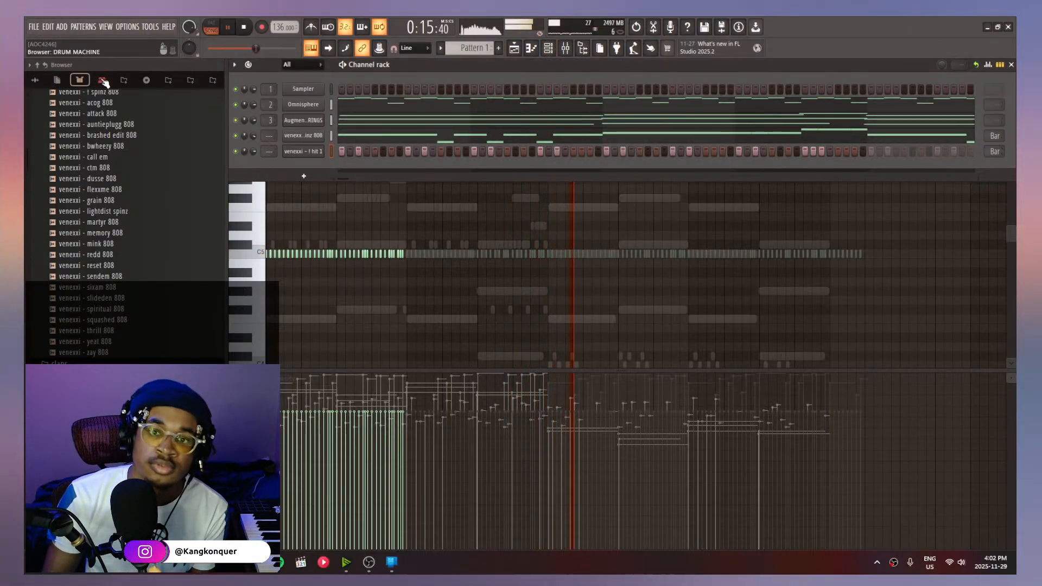
right_click(303, 135)
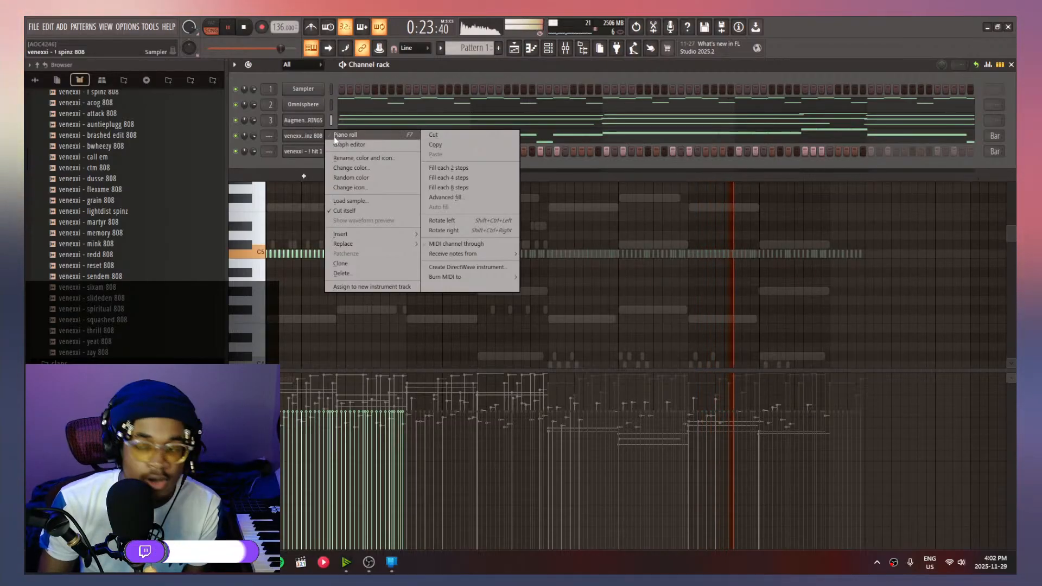
left_click(315, 134)
right_click(313, 154)
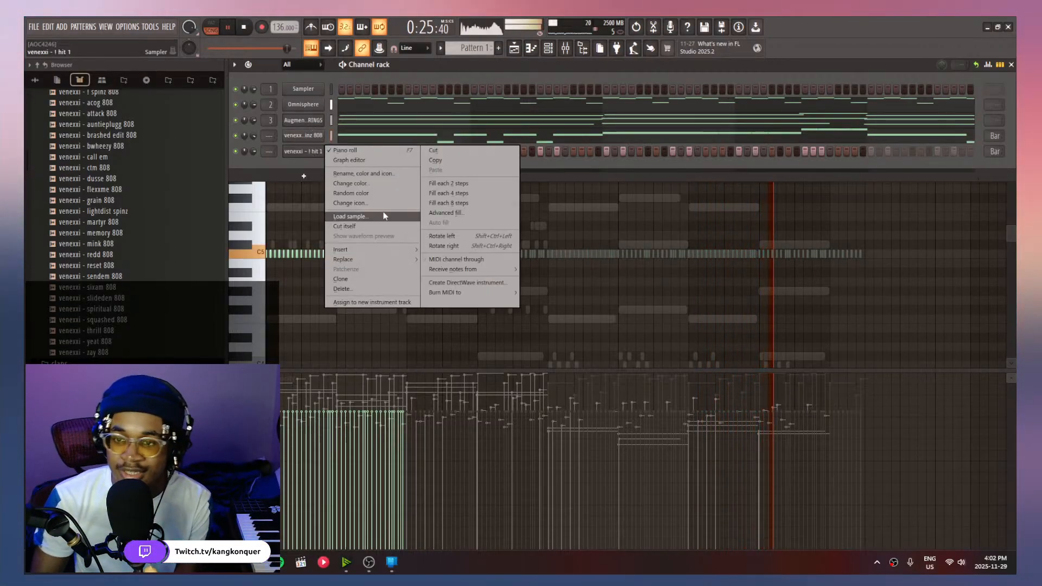
right_click(302, 132)
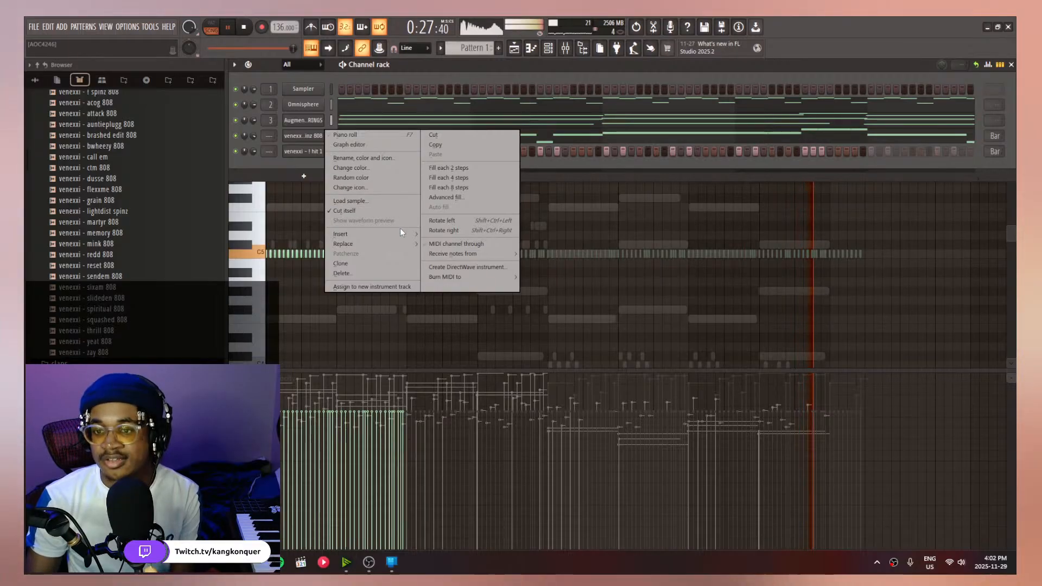
mouse_move(400, 230)
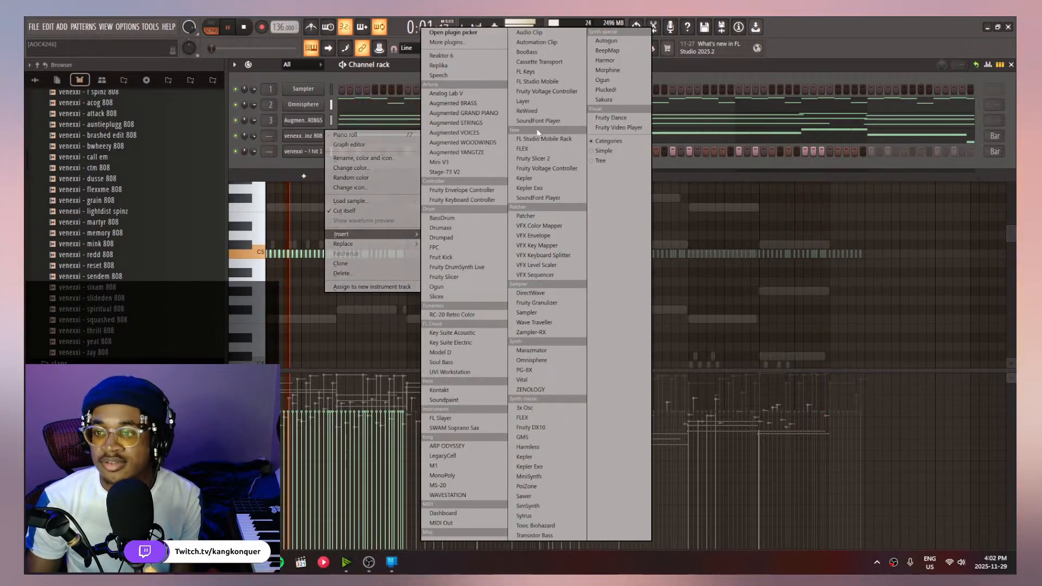
left_click(295, 107)
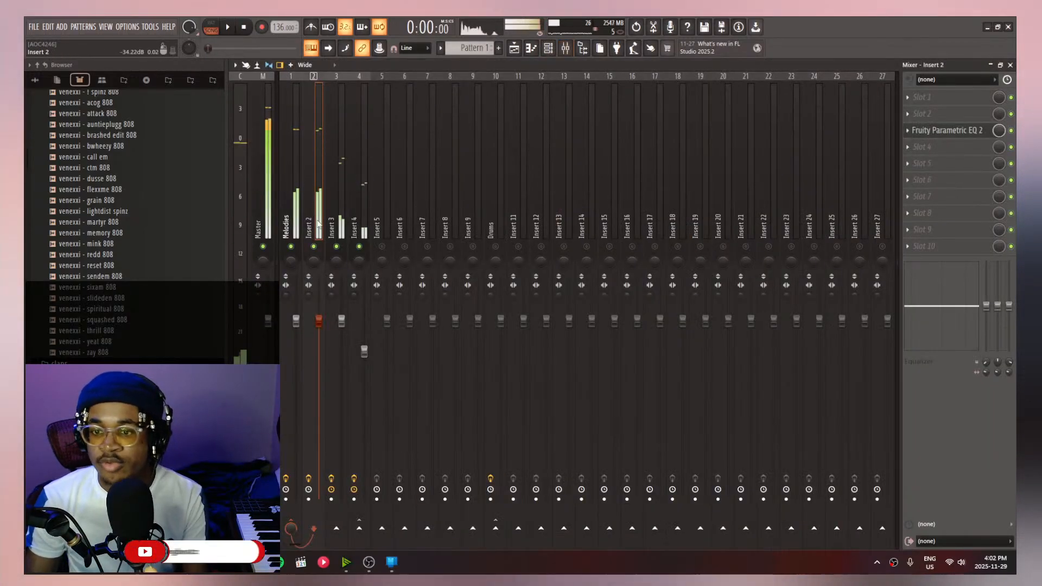
Play the pattern and load Gross Beat into slot 5 of Insert 2
key("space")
left_click(921, 163)
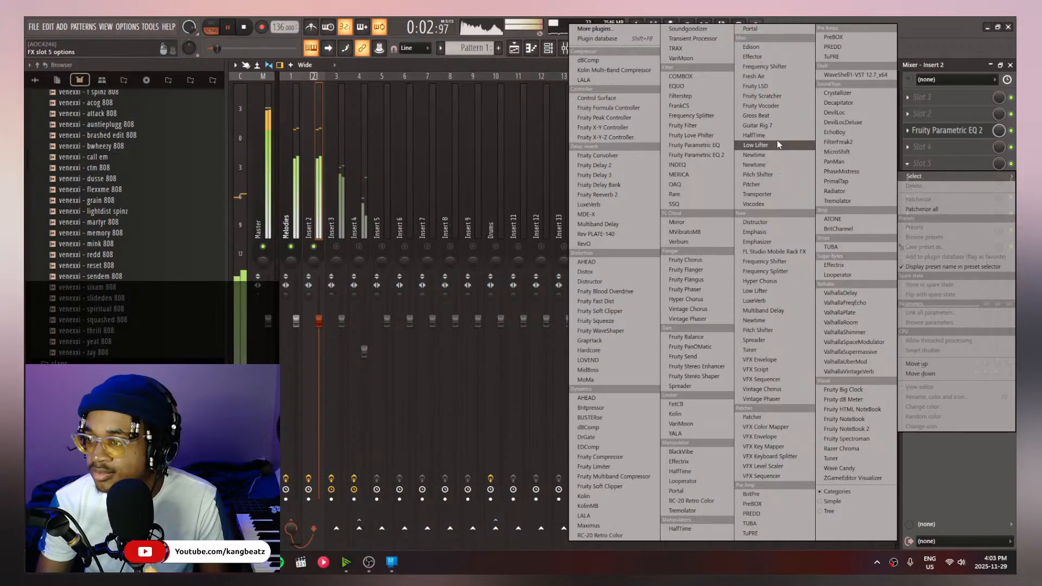
left_click(774, 114)
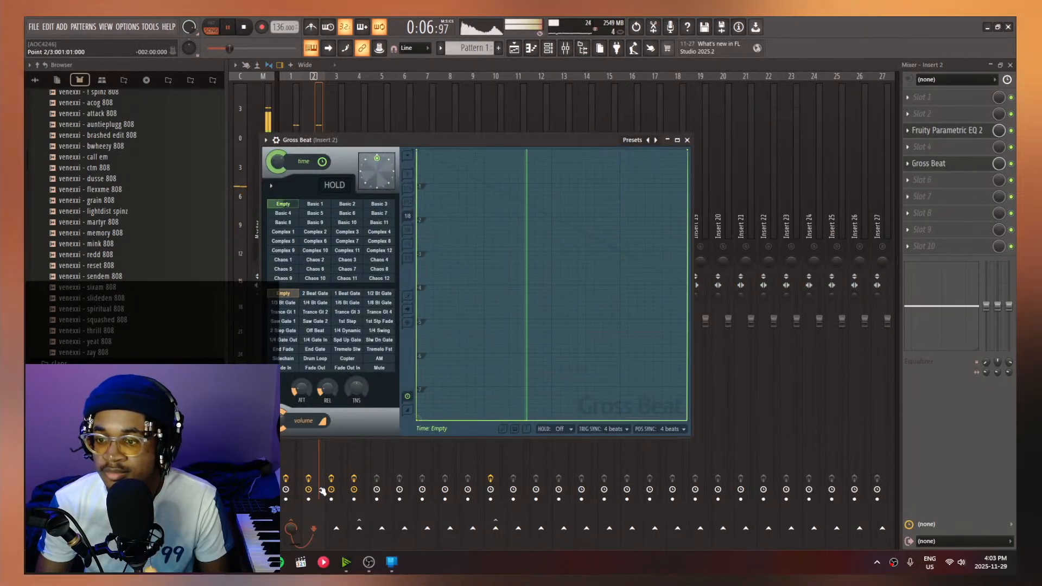
Shape Gross Beat's empty time envelope into a straight ramp from mid-height up to the top, and reduce the time mix
right_click(689, 155)
left_click(736, 201)
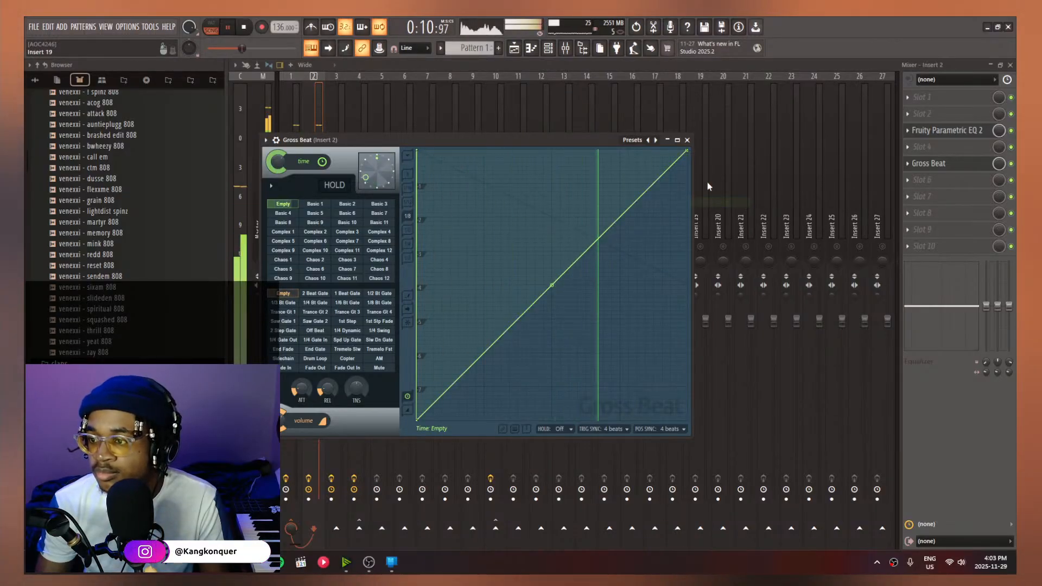
left_click_drag(421, 420, 391, 284)
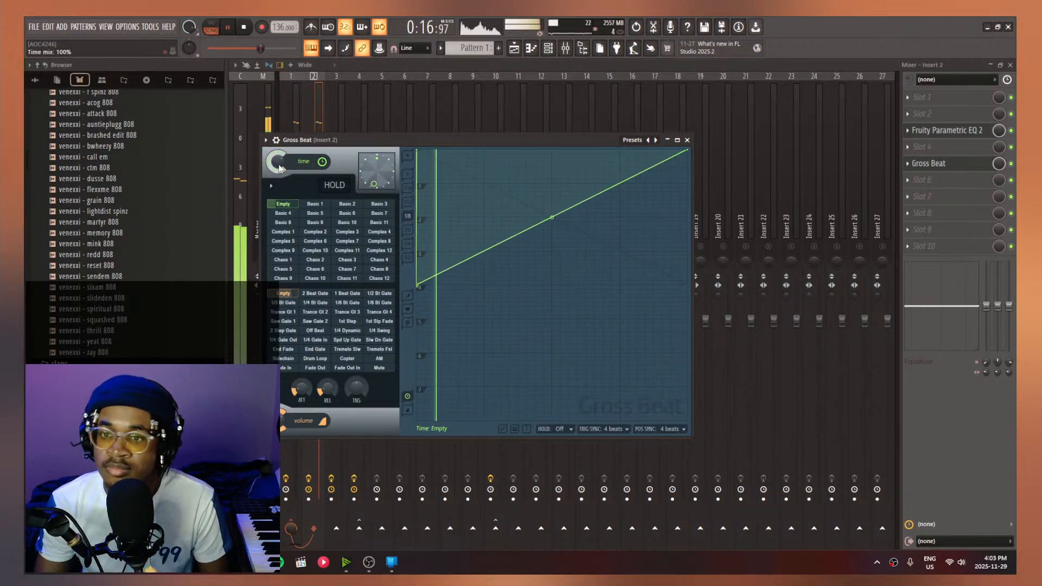
left_click_drag(274, 166, 276, 162)
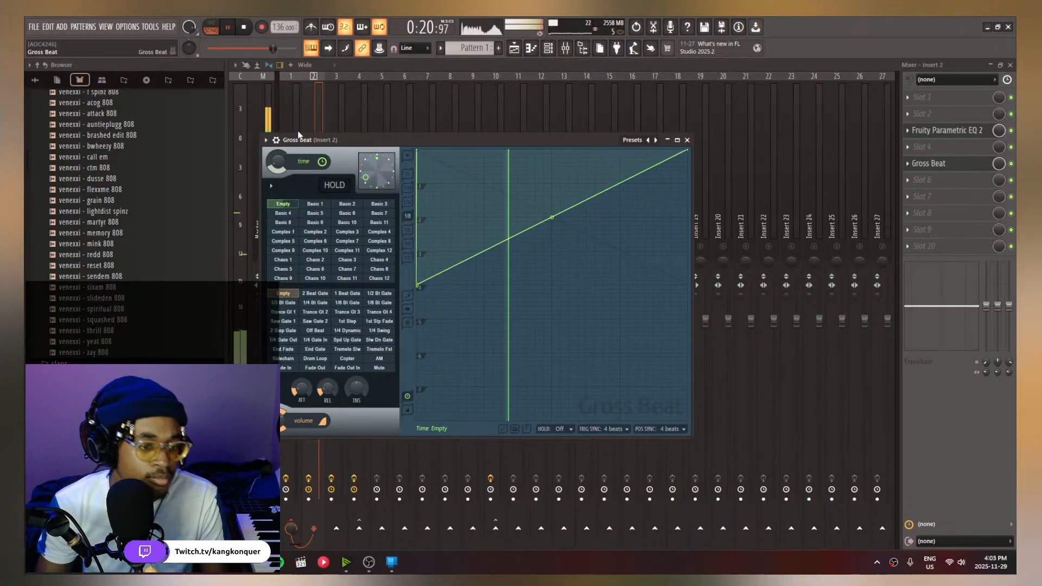
key("space")
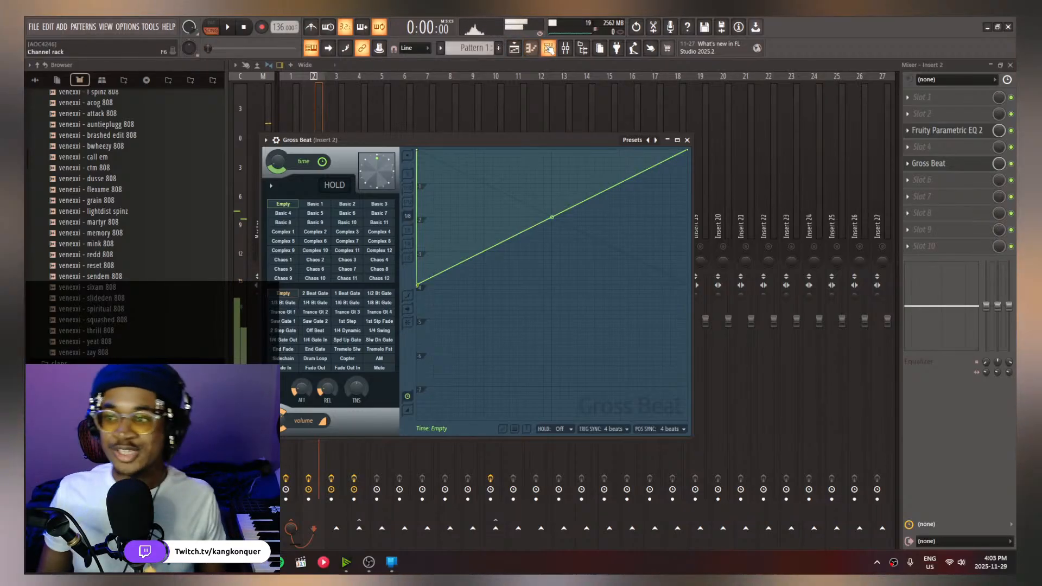
Open Omnisphere, use Sound Match to find patches similar to Drop Springs, and load PROX - Dream Journal
left_click(548, 48)
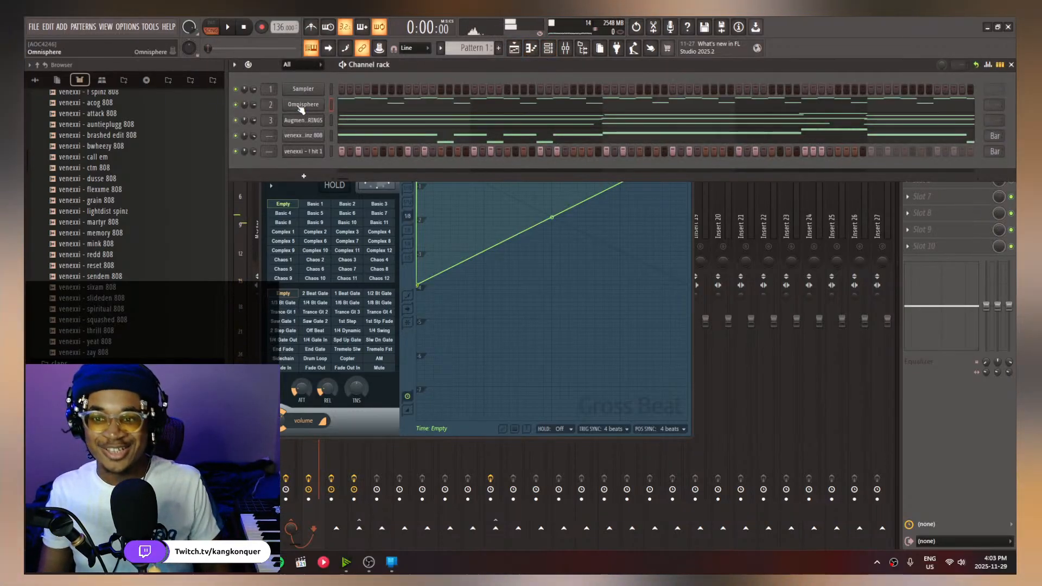
left_click(301, 105)
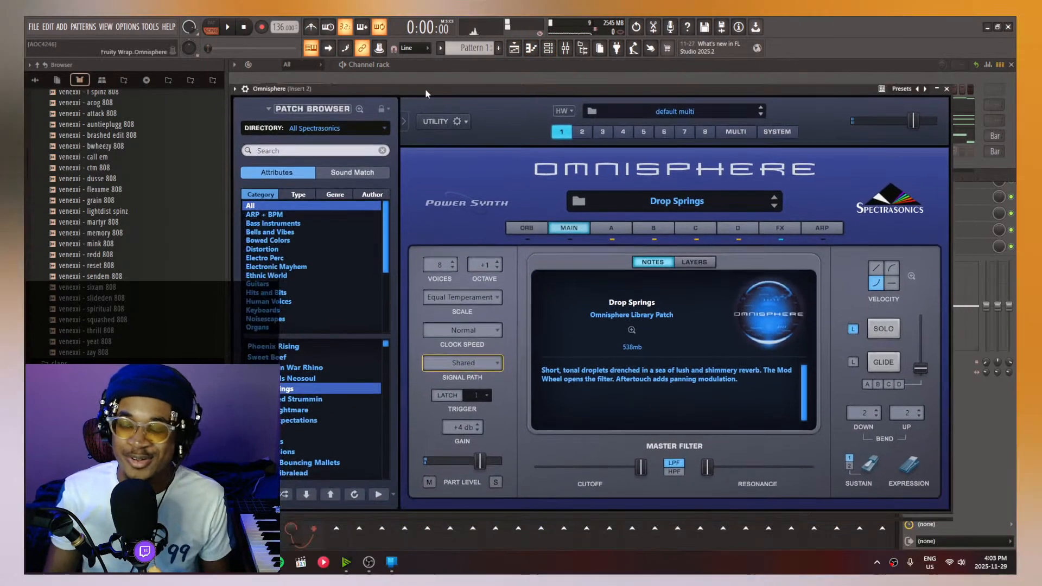
left_click_drag(426, 90, 446, 79)
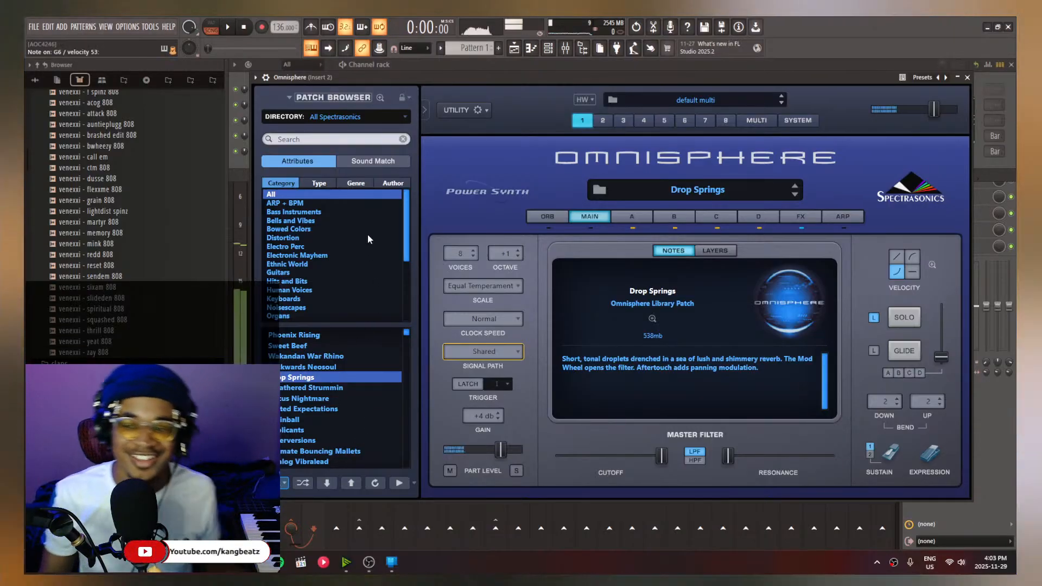
left_click(359, 161)
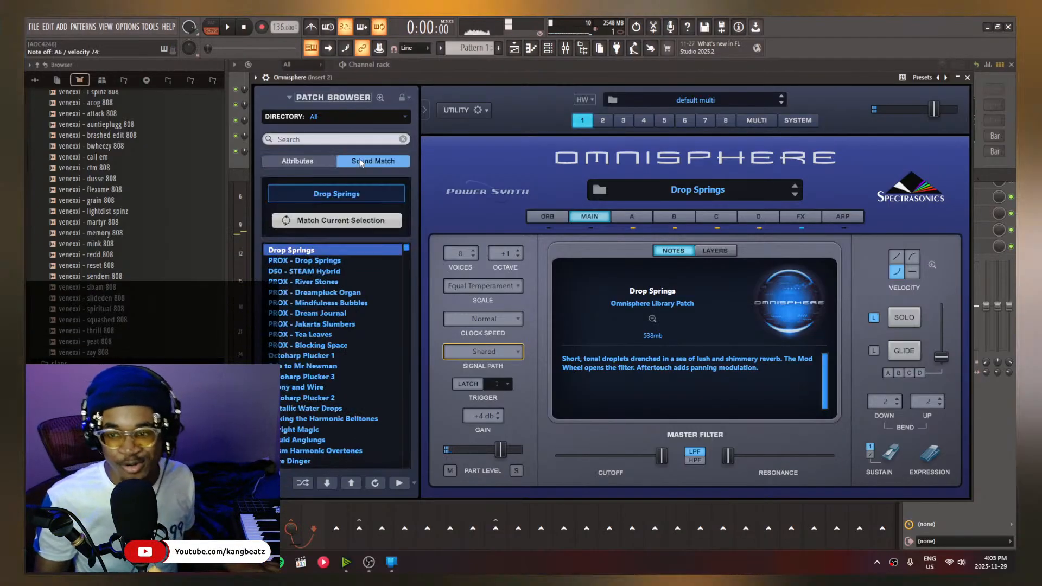
left_click(305, 271)
left_click(320, 314)
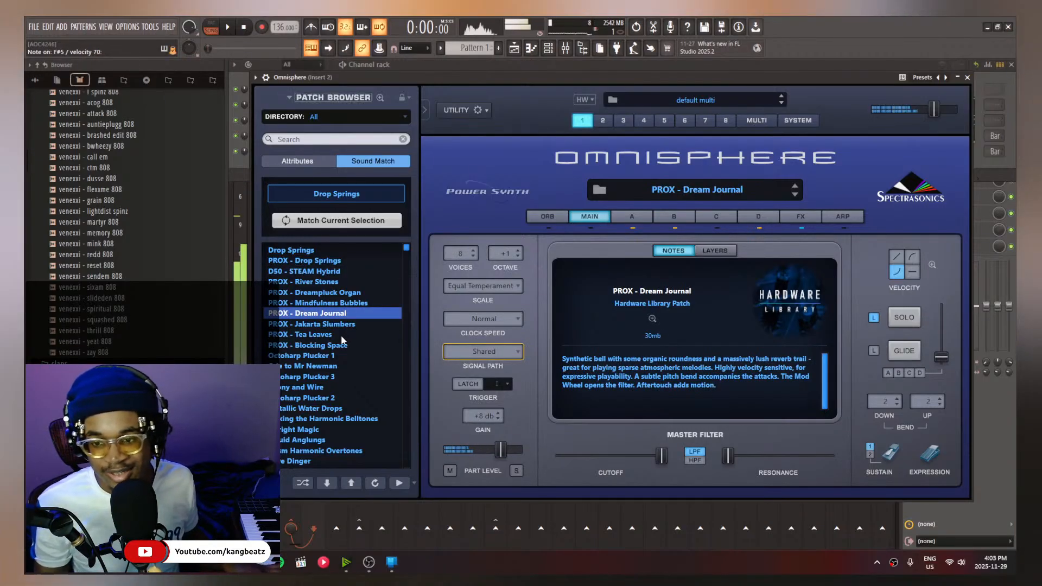
Audition the melody during playback and switch the Omnisphere patch to PROX - Tea Leaves
key("space")
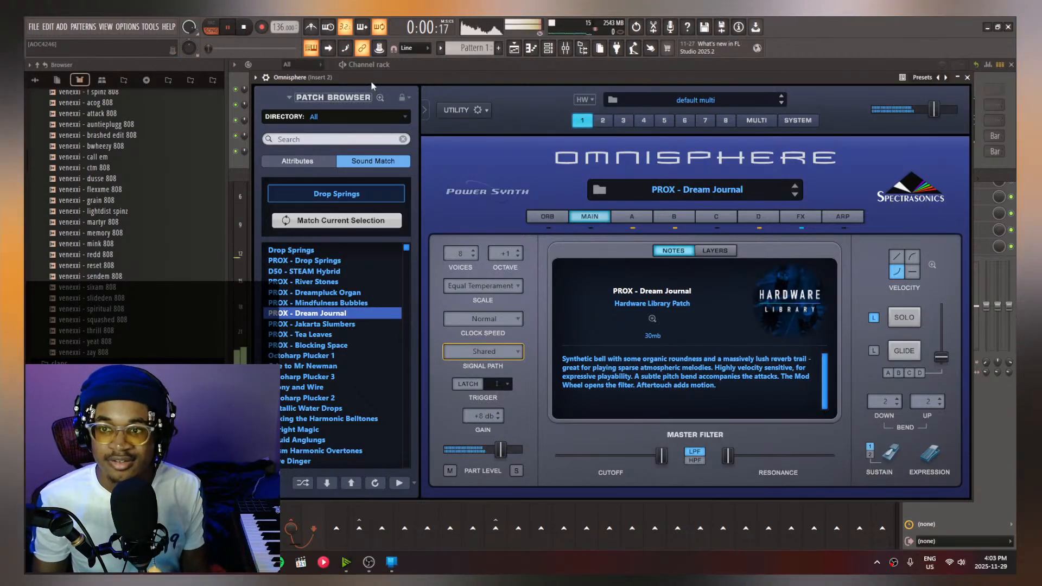
left_click_drag(381, 79, 394, 146)
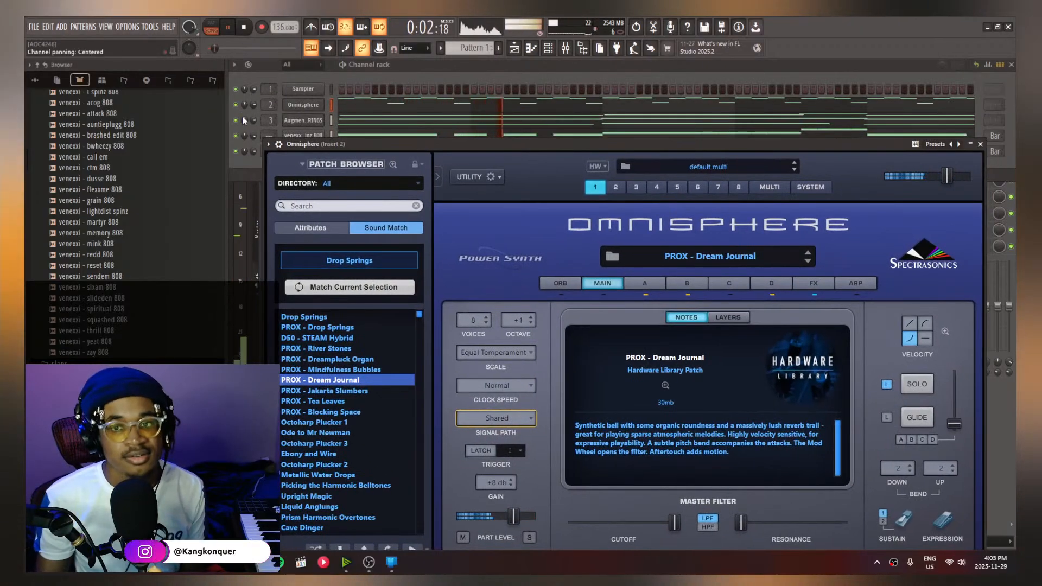
left_click(329, 401)
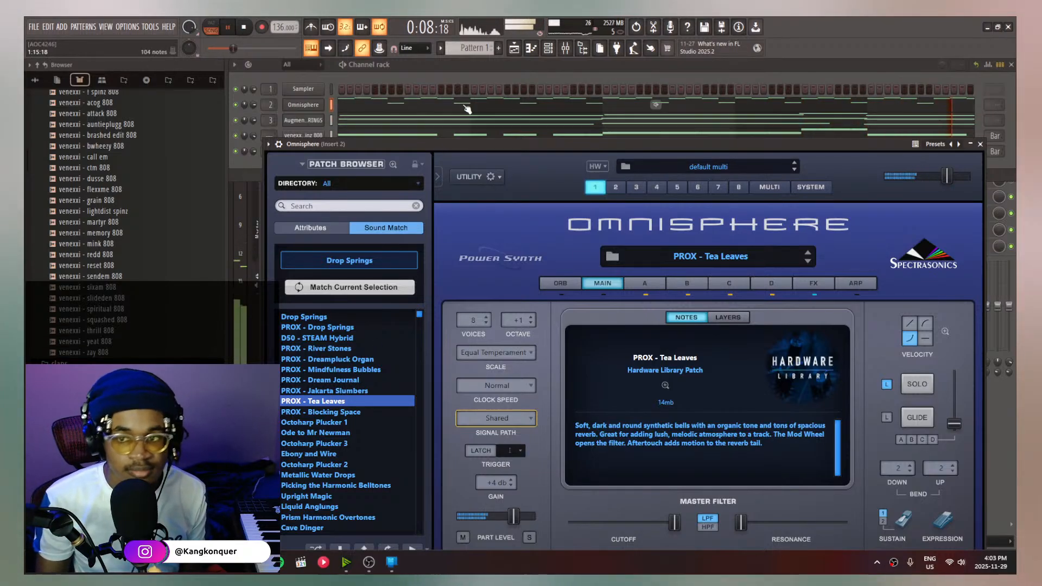
Reopen Gross Beat on Insert 2 and turn its time mix fully up
key("F9")
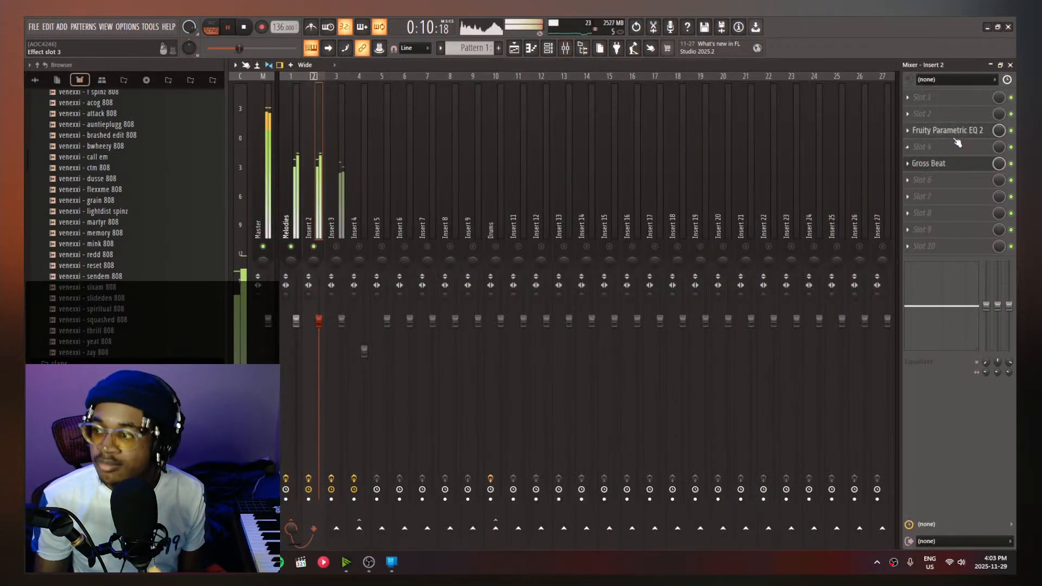
left_click(920, 168)
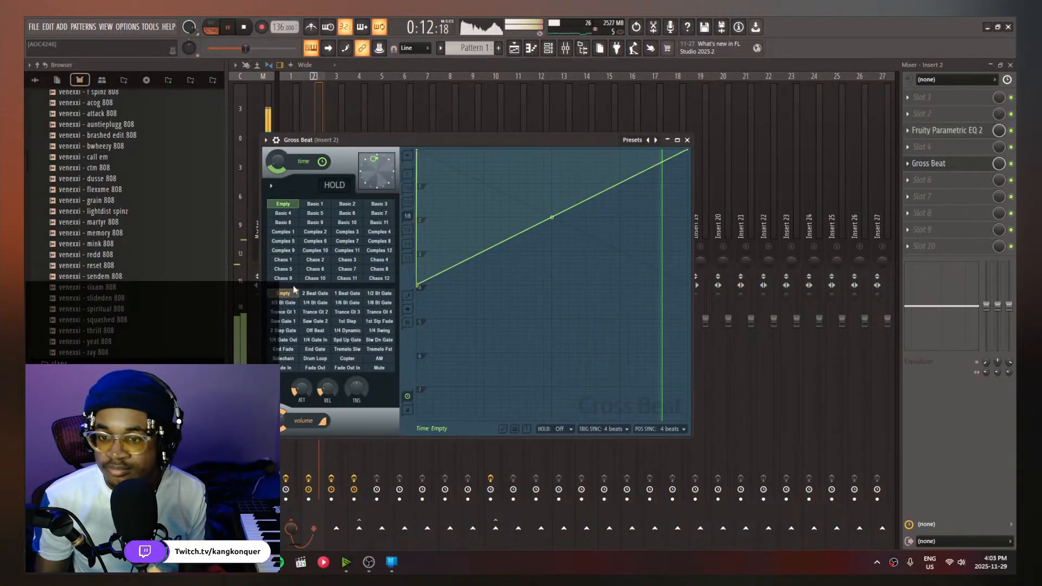
left_click_drag(284, 170, 284, 142)
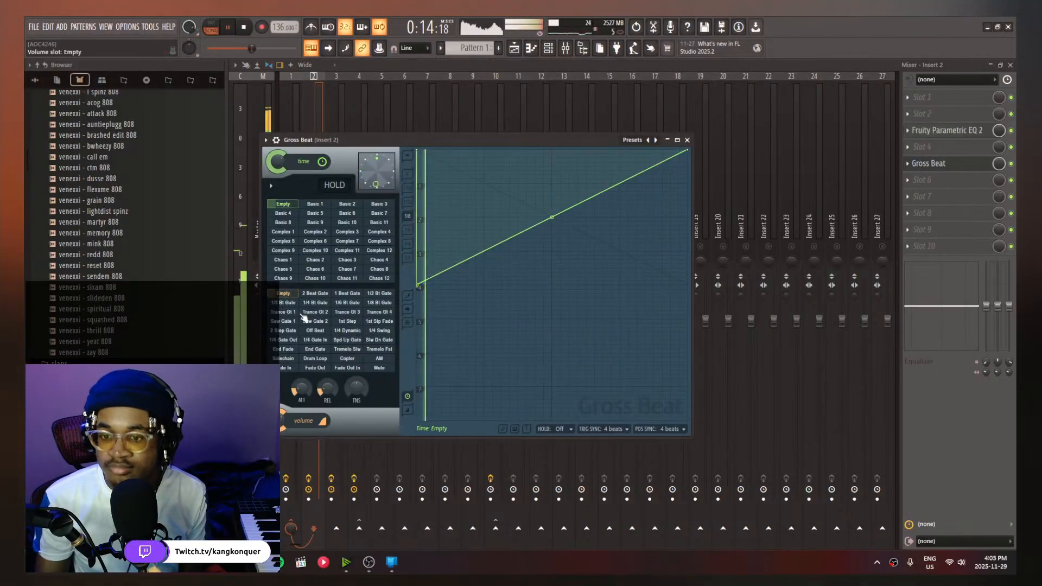
Shape Gross Beat's empty volume envelope to mute the first eighth of the cycle and jump straight to full volume
left_click(291, 296)
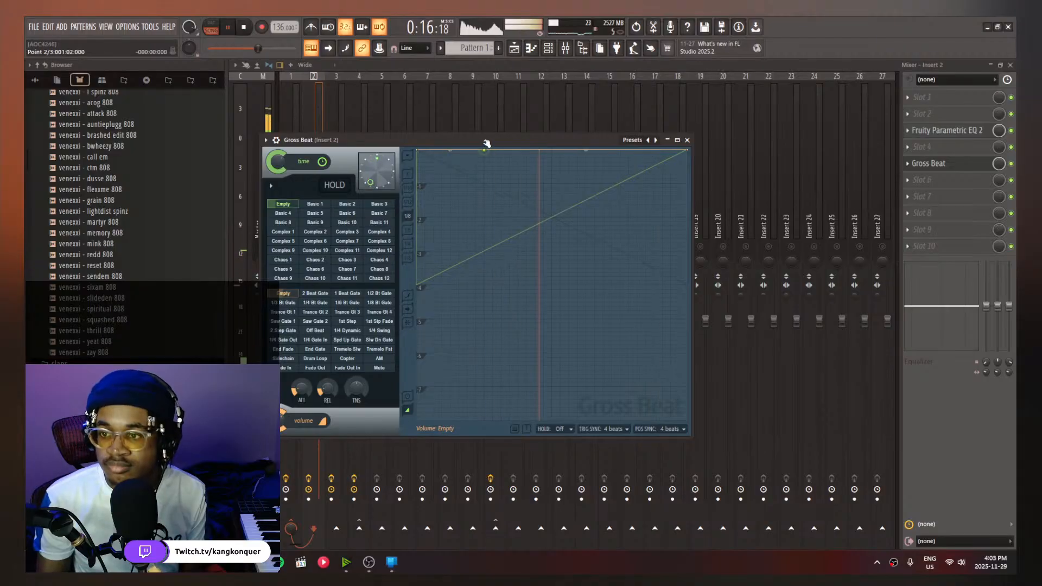
left_click_drag(418, 150, 366, 571)
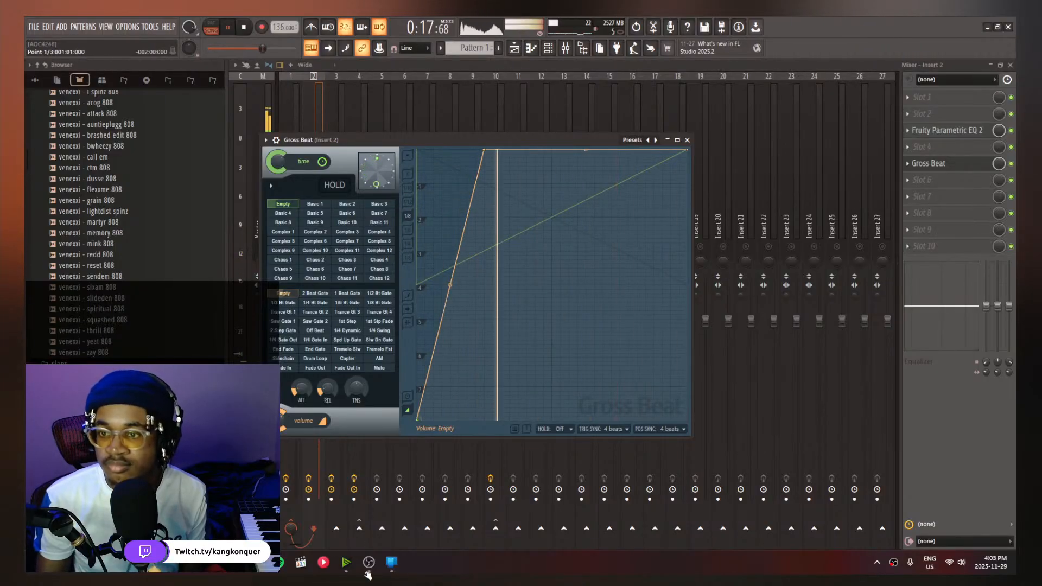
right_click(470, 421)
left_click_drag(470, 421, 498, 482)
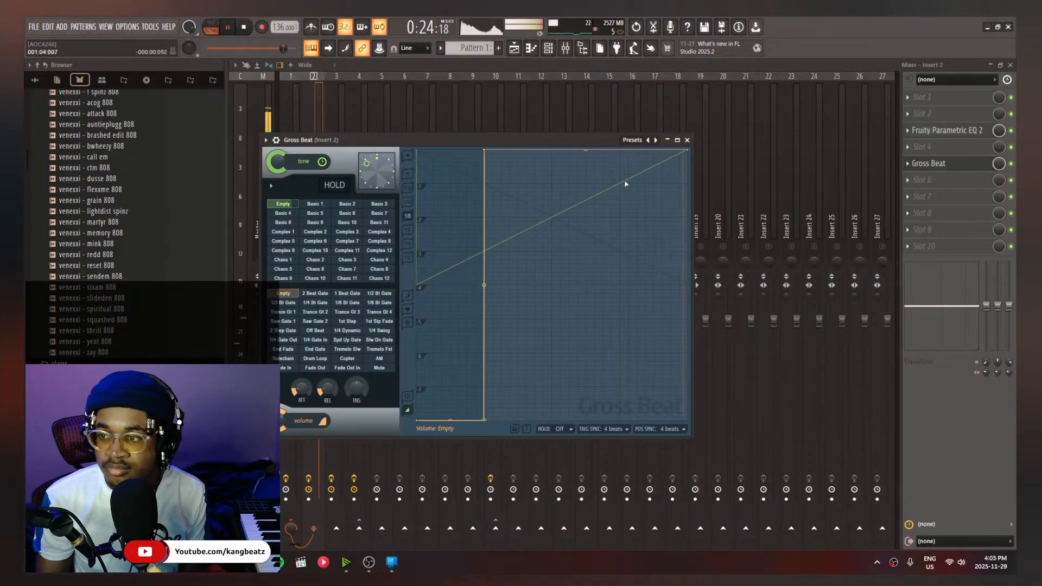
left_click_drag(484, 421, 453, 431)
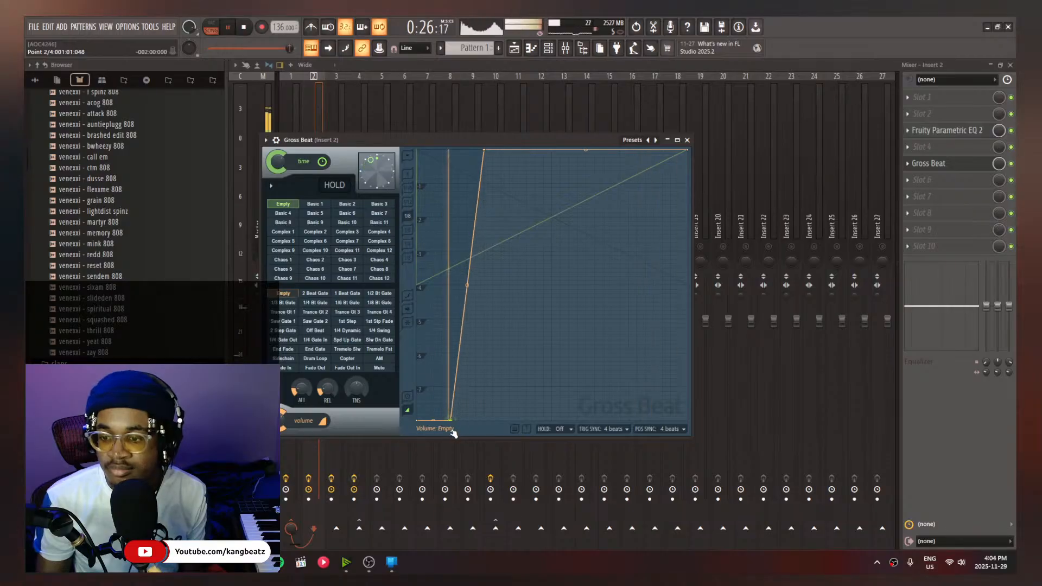
right_click(469, 188)
left_click_drag(470, 187, 452, 151)
Add a sharp volume drop at the middle of the Gross Beat envelope, followed by a short ramp back to full volume
left_click_drag(564, 209, 552, 426)
right_click(588, 184)
left_click_drag(588, 185, 586, 148)
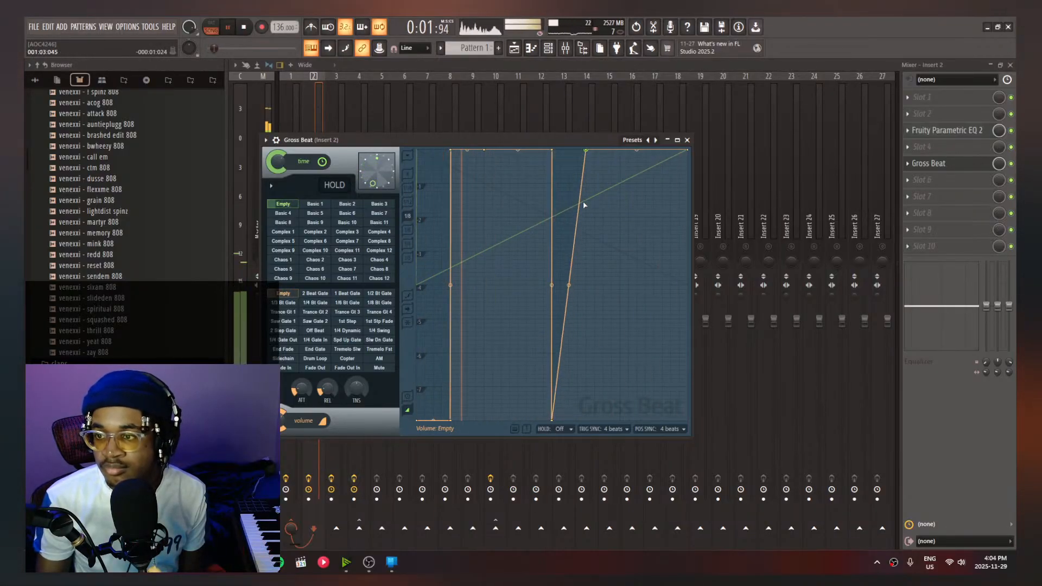
left_click_drag(562, 391, 589, 505)
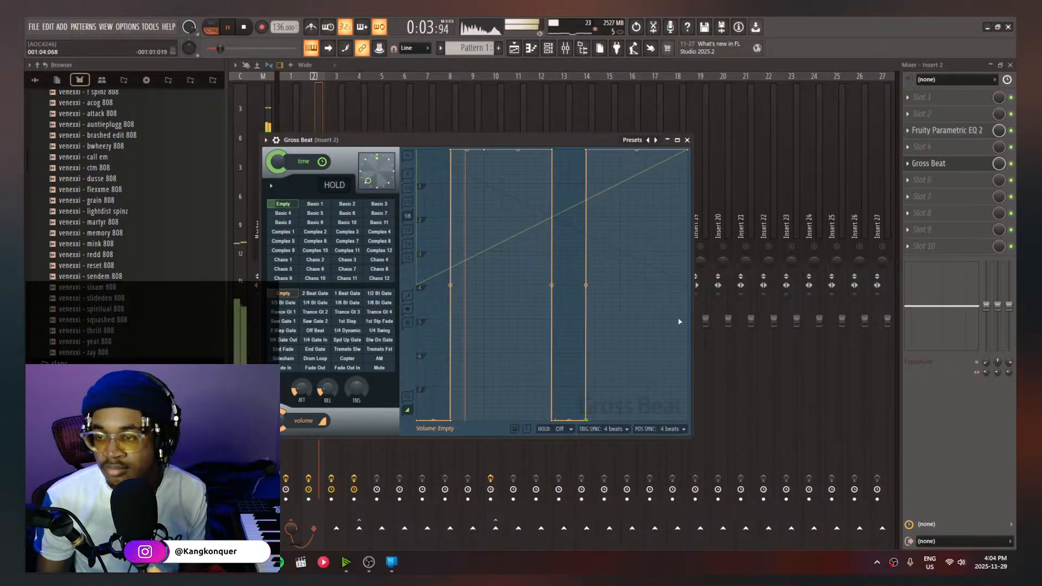
left_click_drag(587, 420, 552, 458)
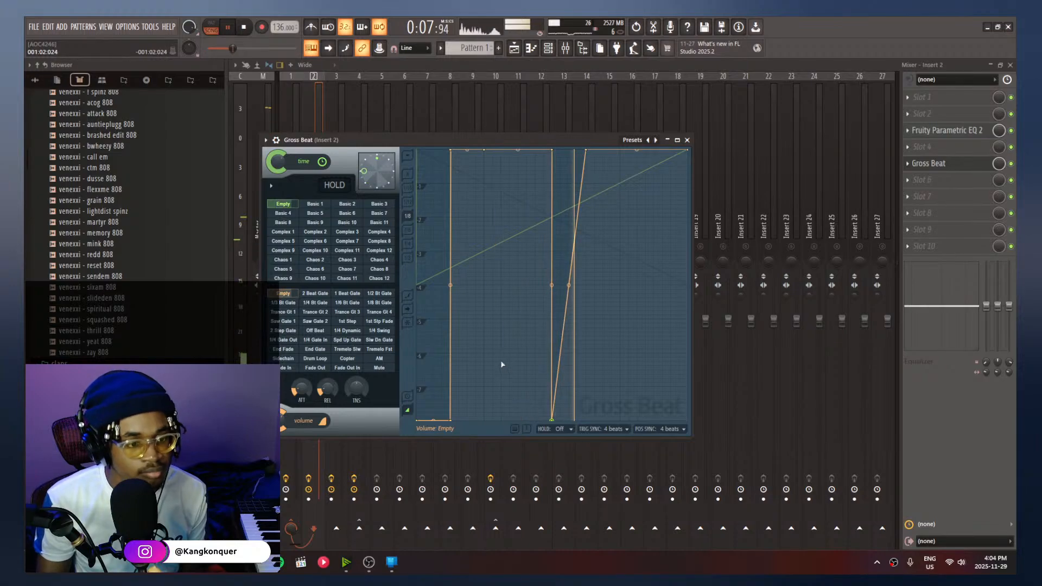
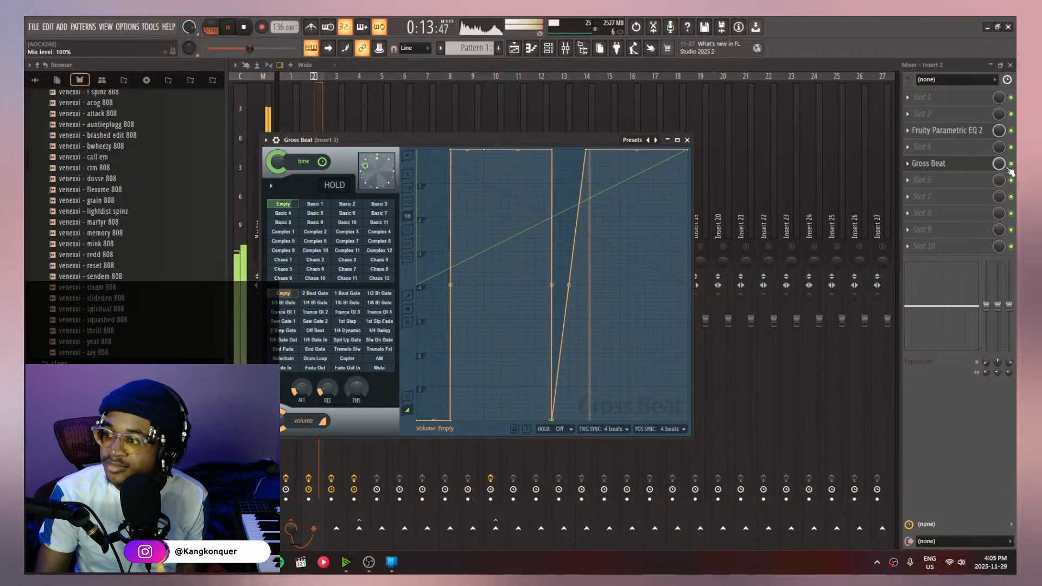
Keep Gross Beat in slot 5 of Insert 2 and reduce its mix level to a partial blend
scroll(1004, 175, "down", 2)
scroll(983, 152, "up", 3)
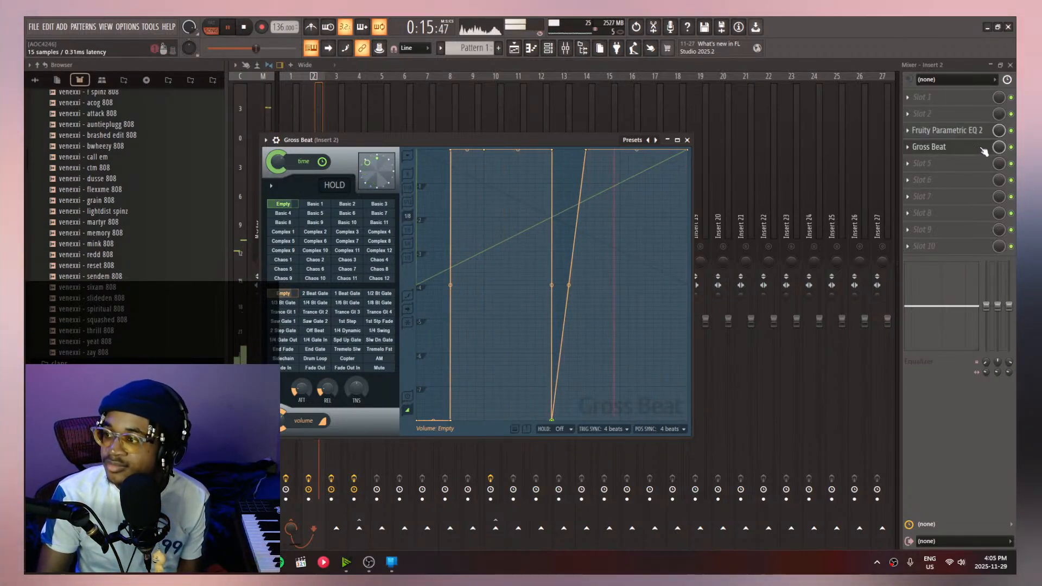
scroll(985, 154, "down", 1)
left_click_drag(999, 164, 999, 202)
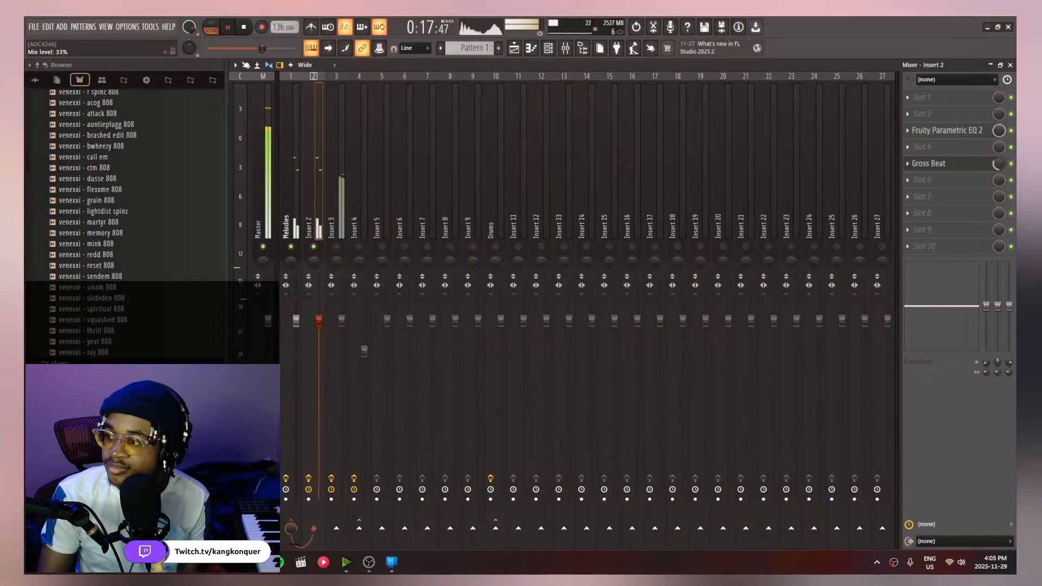
left_click_drag(999, 165, 999, 155)
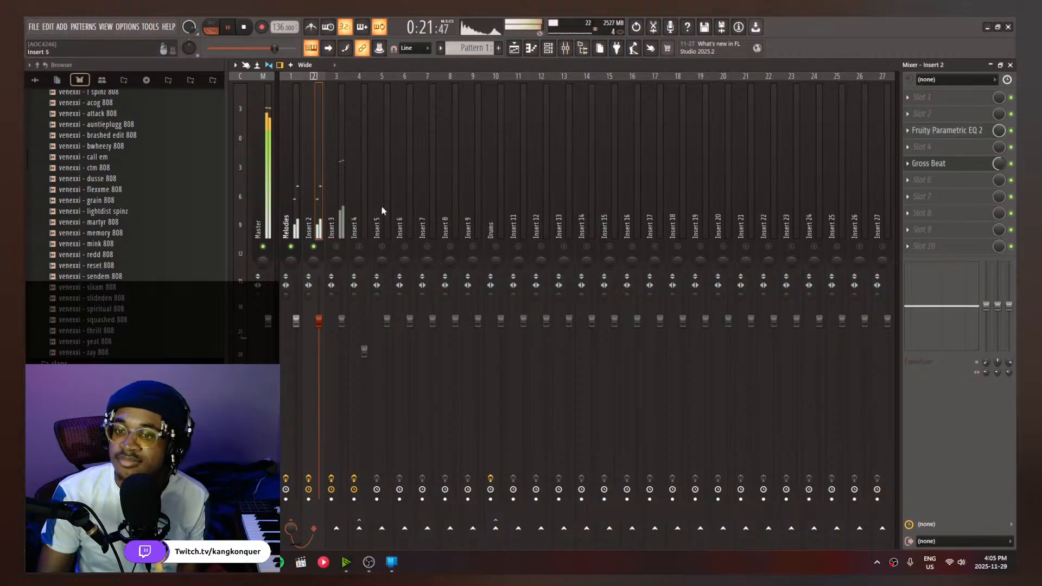
Unmute the remaining mixer tracks and lower the Insert 3 fader, ending with Insert 4 selected
left_click(336, 247)
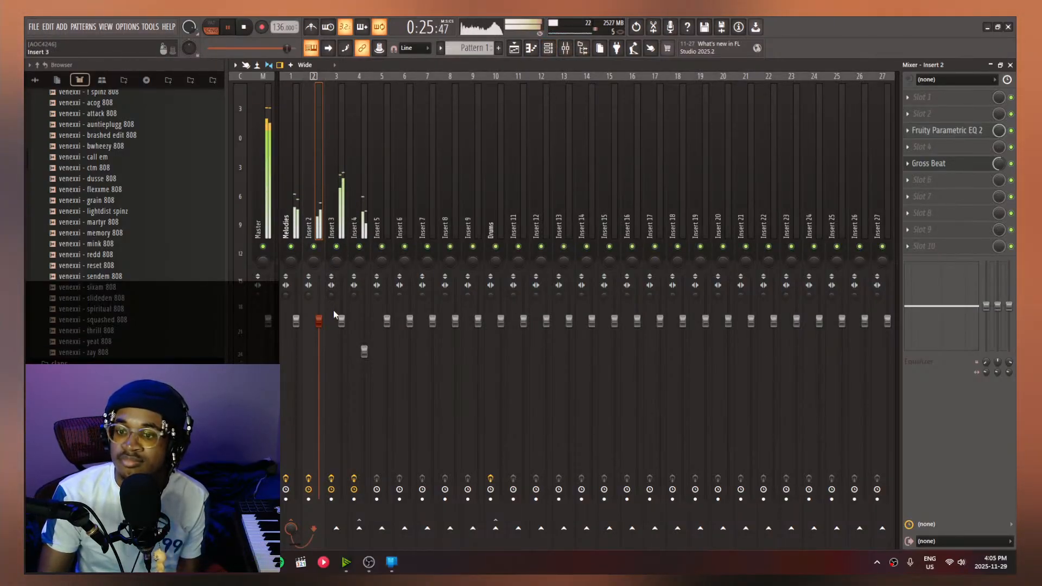
left_click_drag(341, 321, 342, 358)
left_click(368, 216)
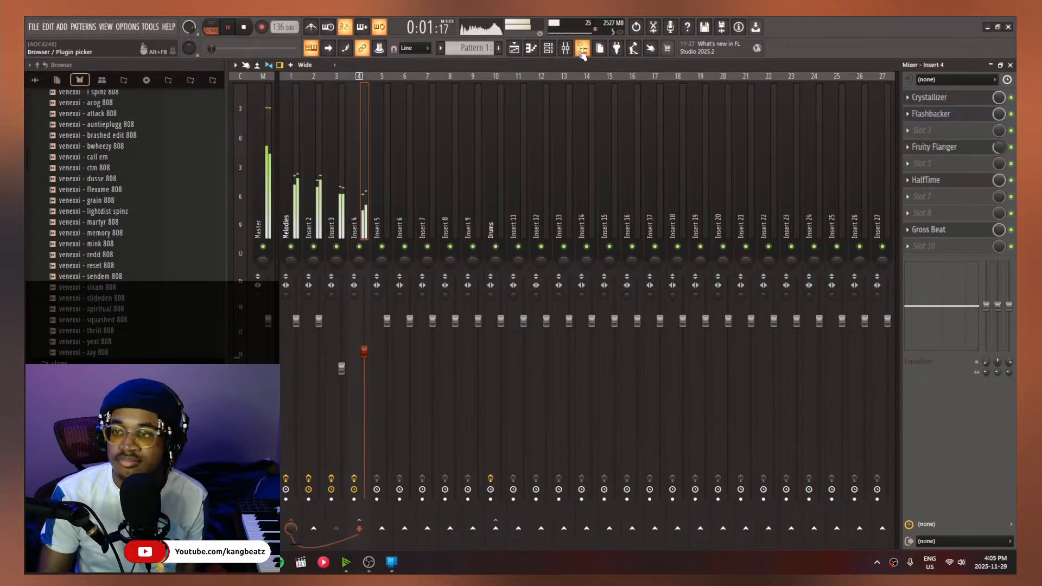
Lower the Insert 4 fader and mute the spinz 808 and hit channels in the channel rack
left_click_drag(375, 351, 367, 365)
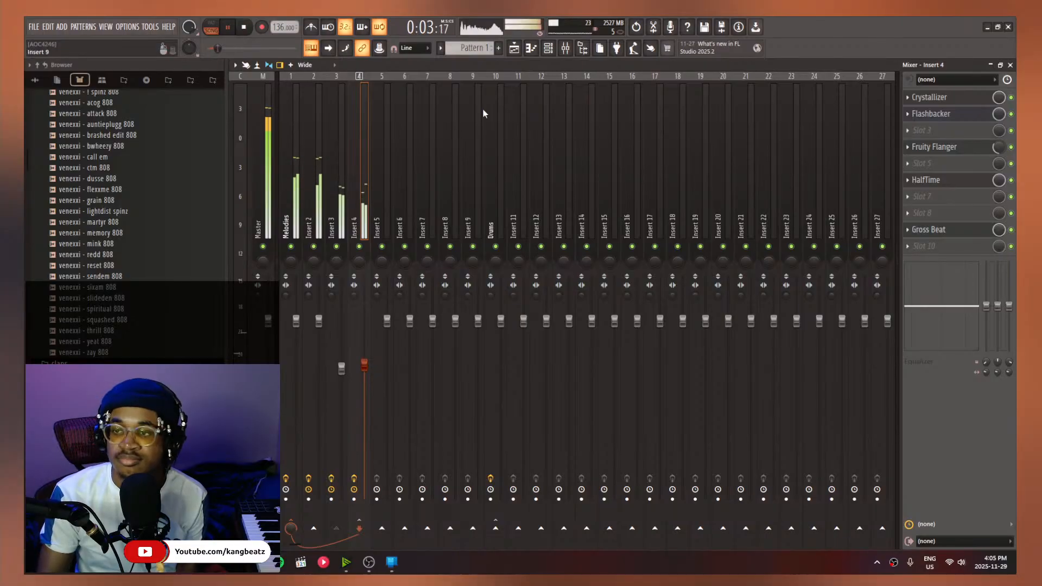
left_click(535, 49)
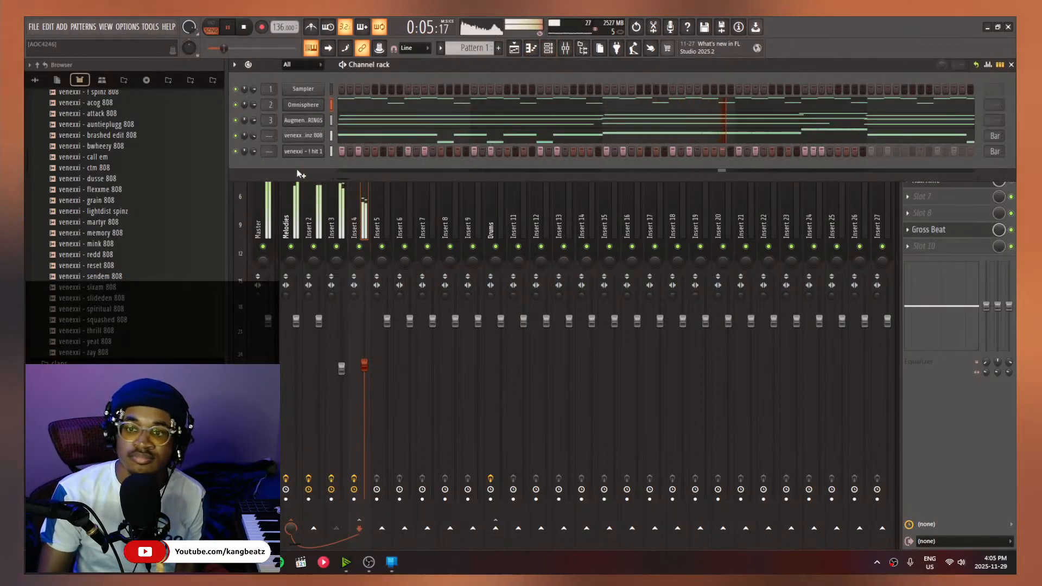
left_click(236, 135)
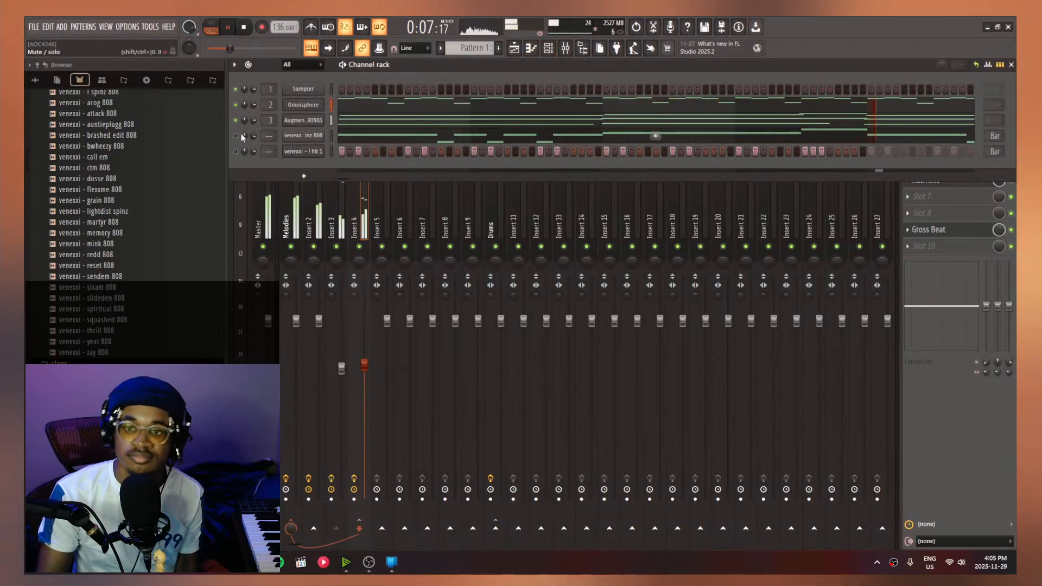
Replace the spinz 808 sample with Omfor 2.0 808 from the DEVIL 808s folder and swap that for Lator 808
scroll(109, 217, "up", 2)
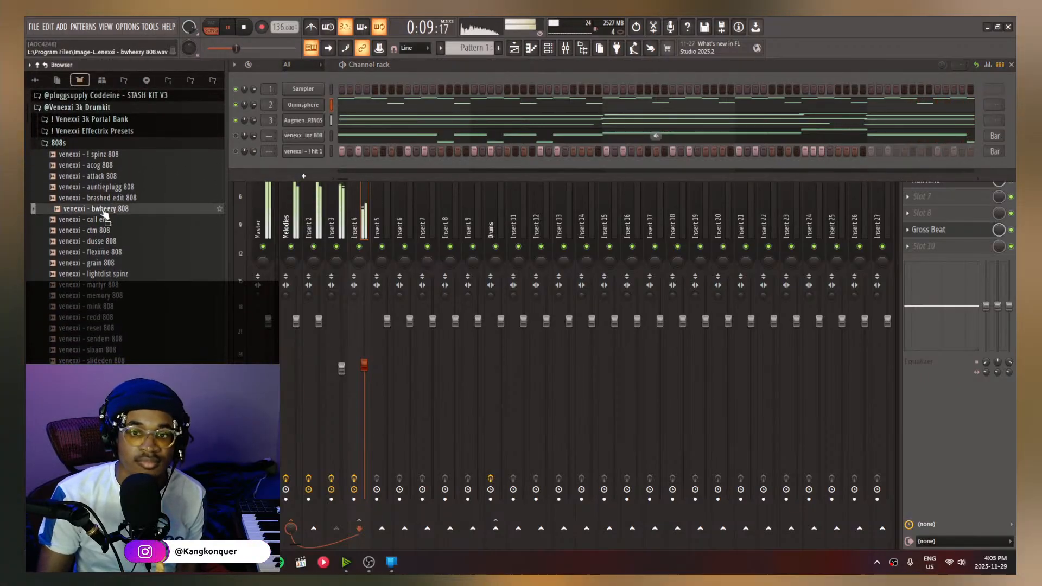
left_click(81, 106)
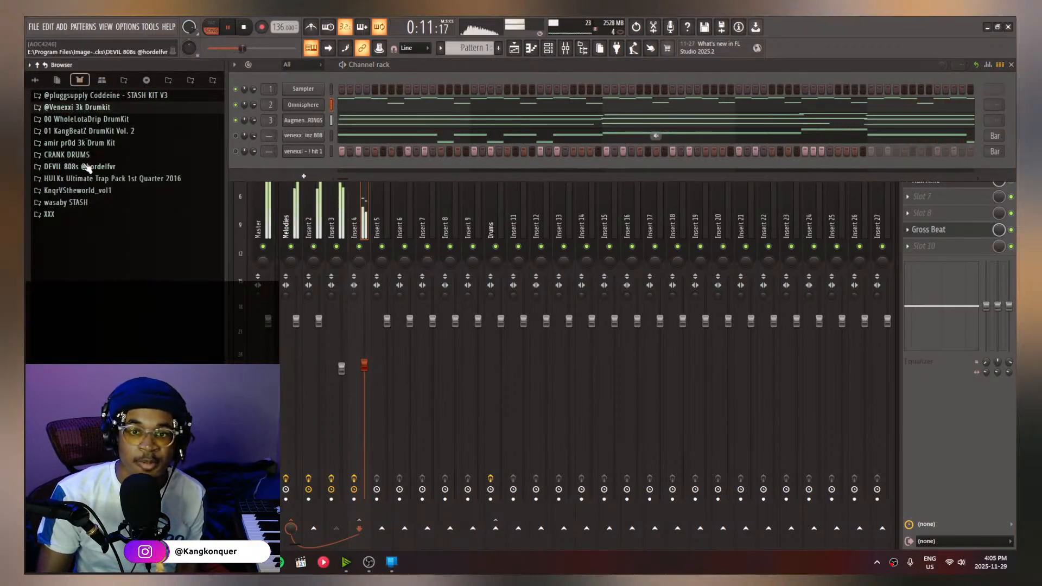
left_click(88, 167)
left_click_drag(95, 340, 304, 135)
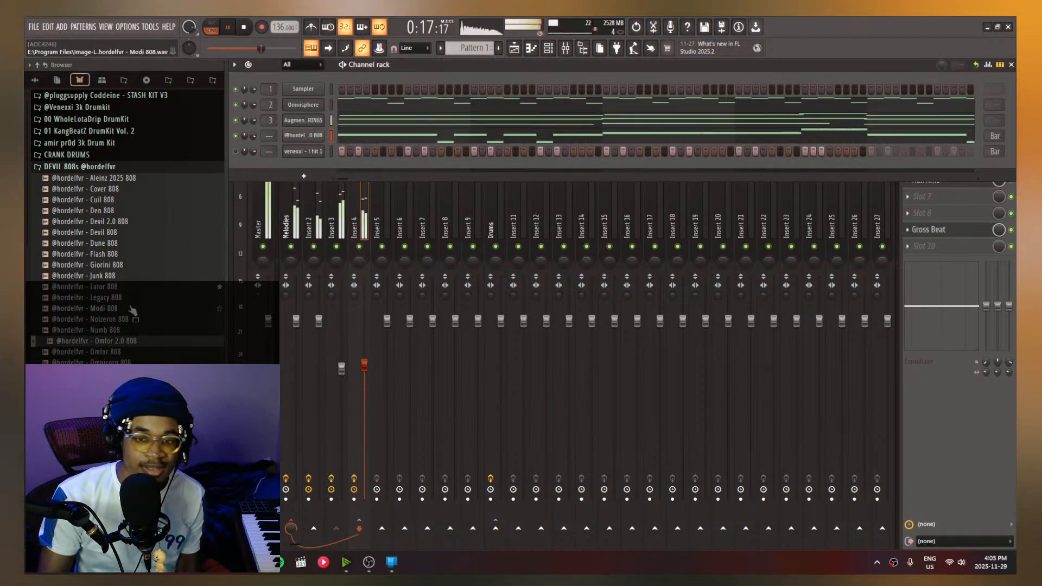
left_click_drag(130, 289, 299, 139)
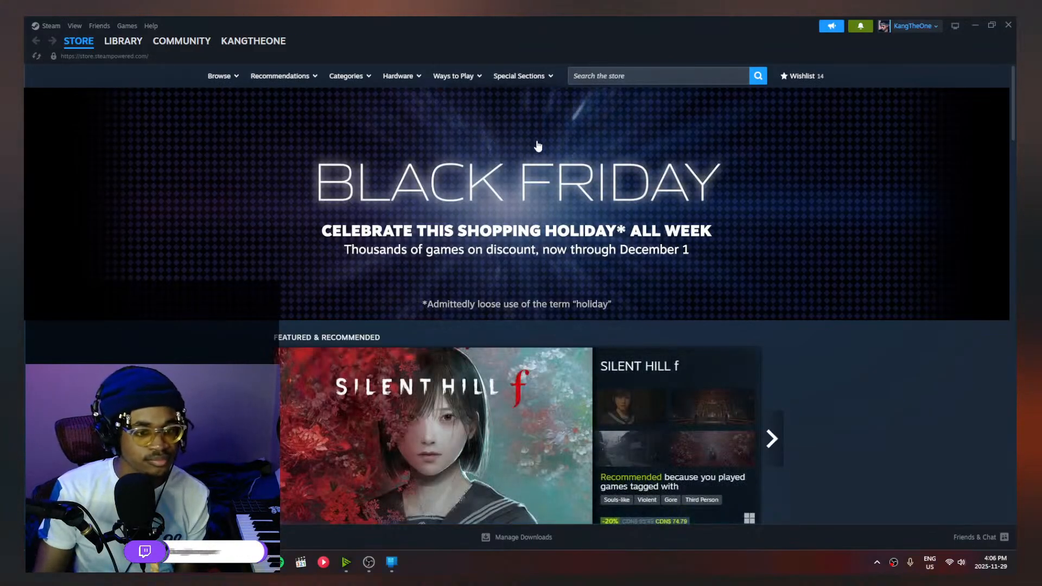
Search the Steam store for "portal" and open the Portal game's page
left_click(620, 76)
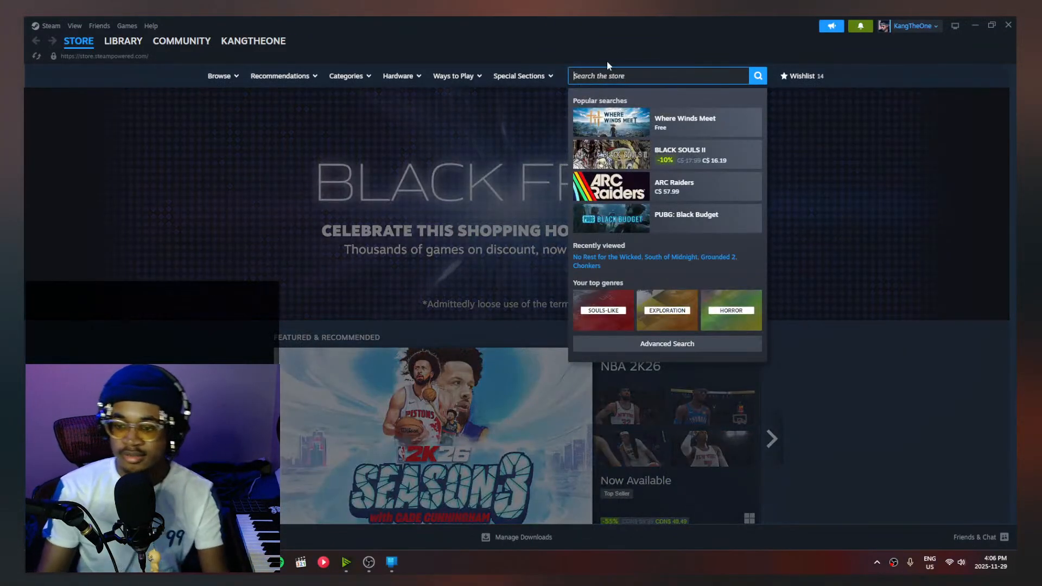
type("portal")
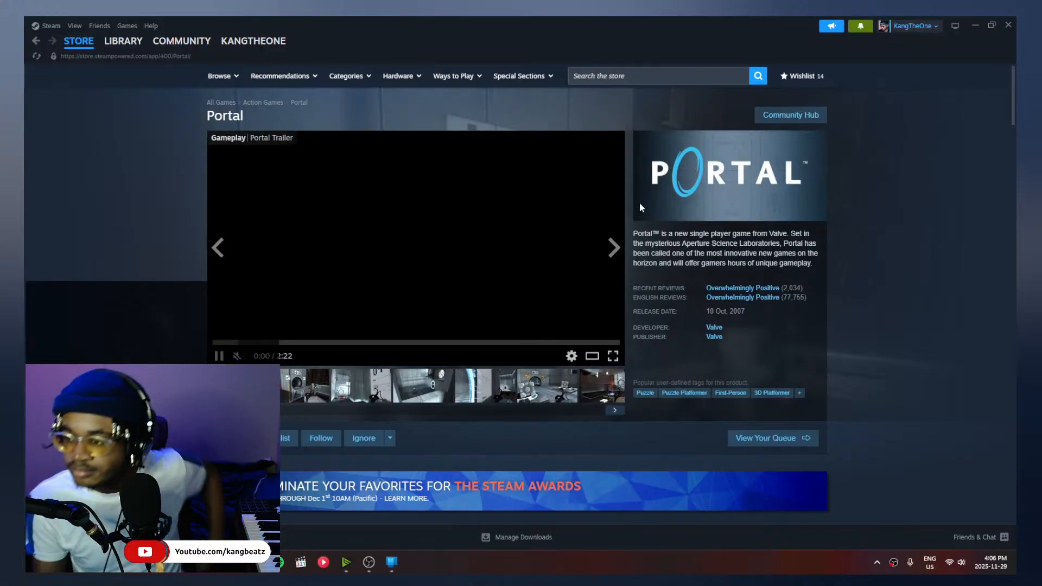
Add the standalone Portal game to the shopping cart and view the cart
scroll(629, 244, "down", 8)
scroll(744, 295, "down", 7)
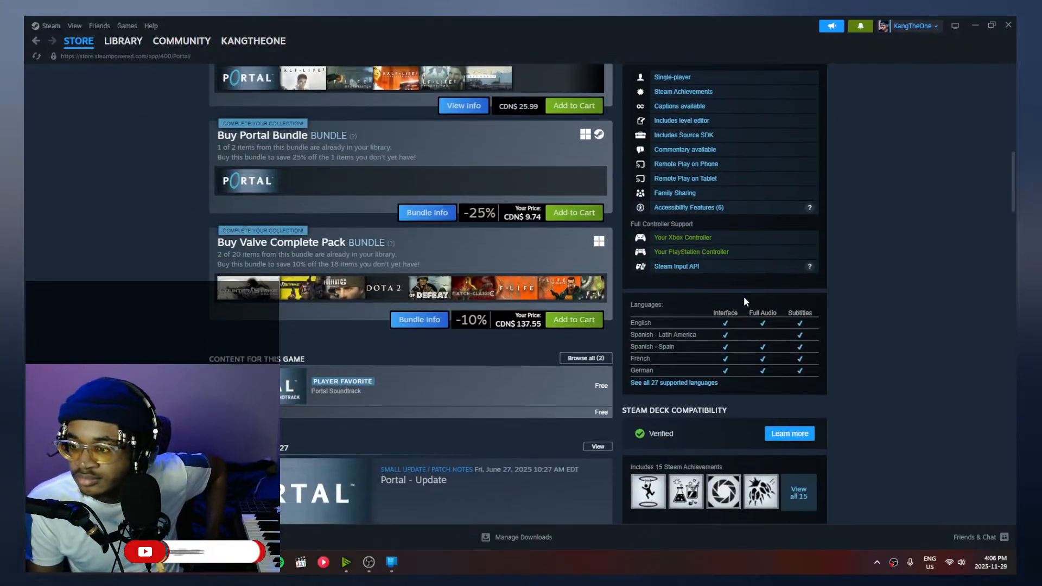
scroll(750, 274, "up", 6)
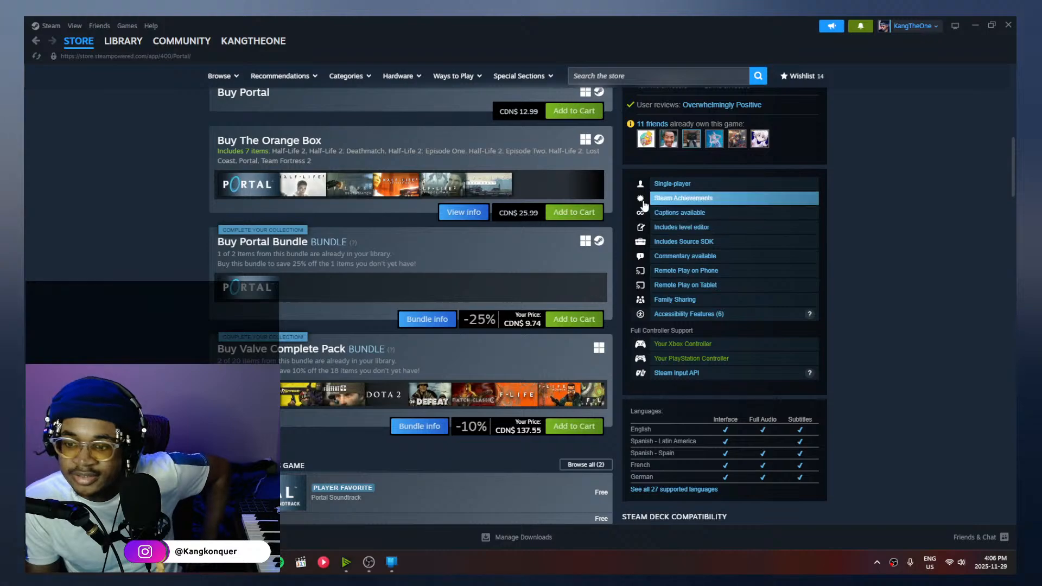
scroll(465, 230, "up", 1)
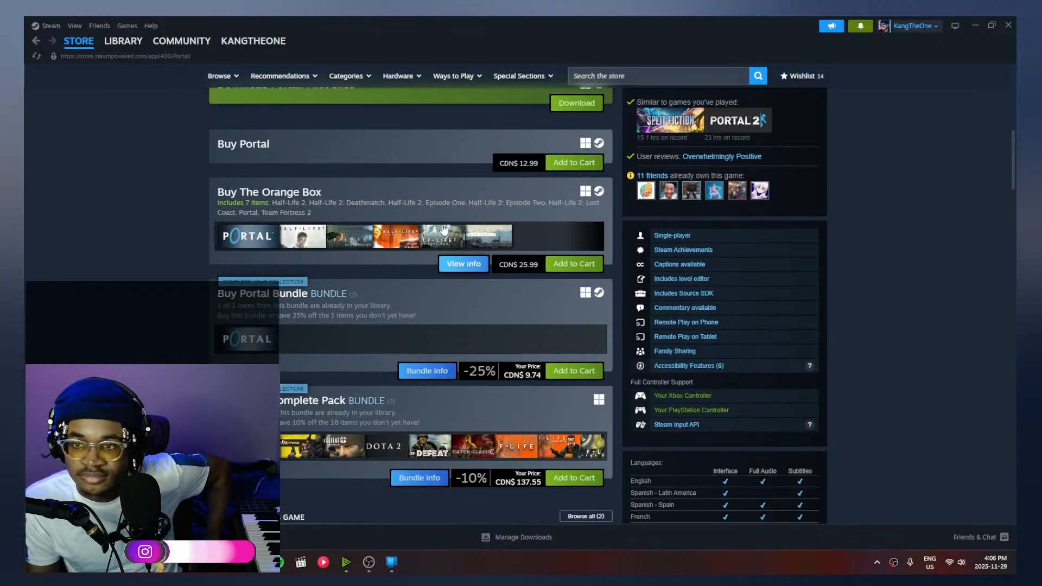
left_click(571, 163)
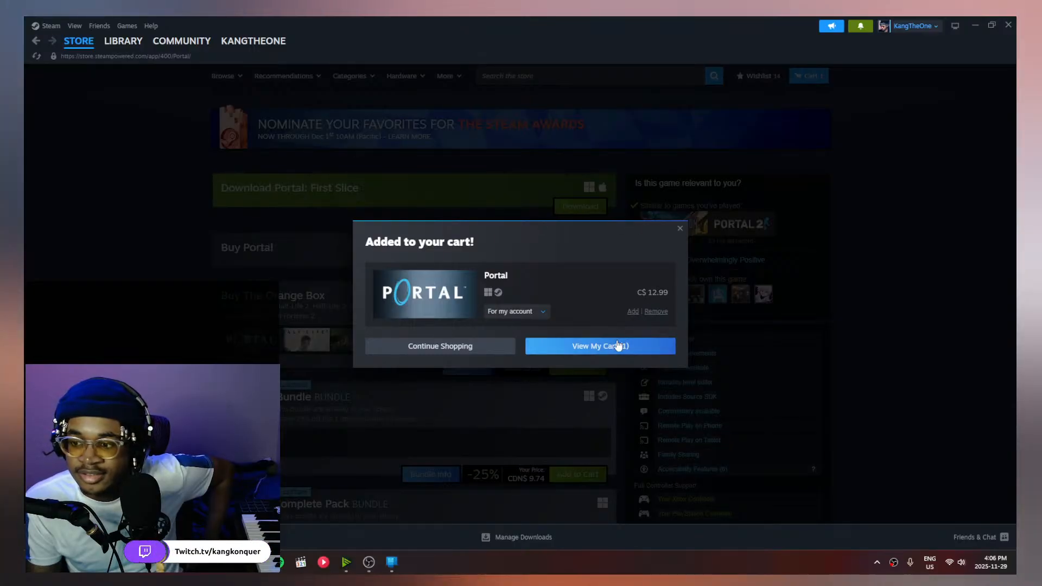
left_click(601, 347)
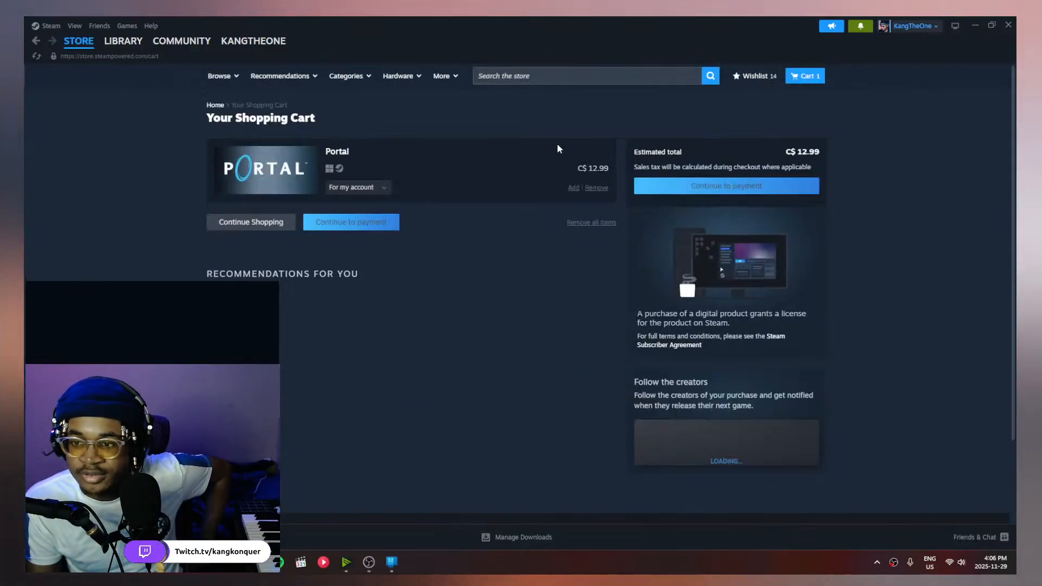
Examine the bundles and extra content offered on Portal's store page
scroll(395, 216, "down", 6)
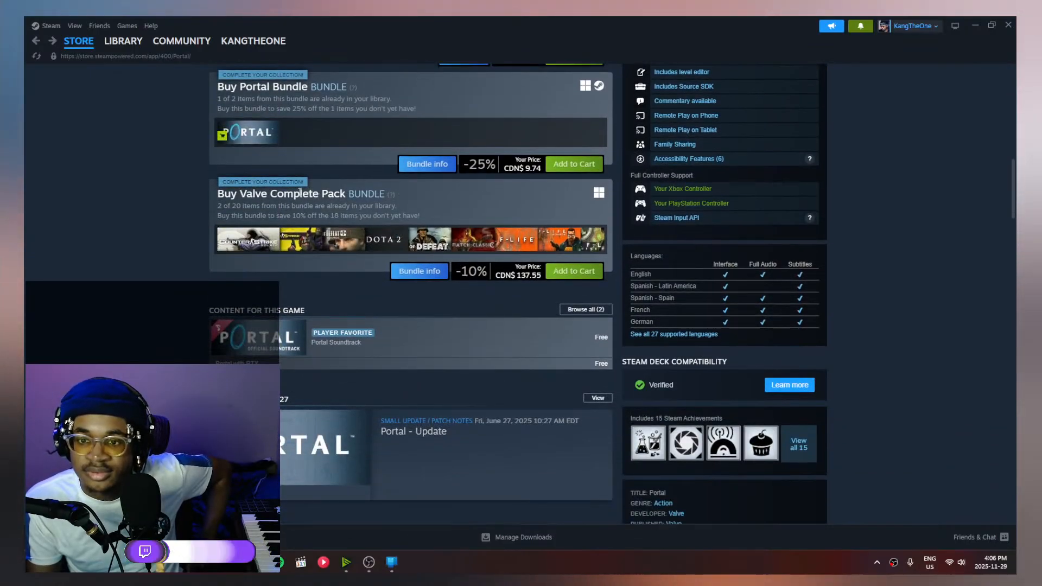
scroll(285, 240, "down", 3)
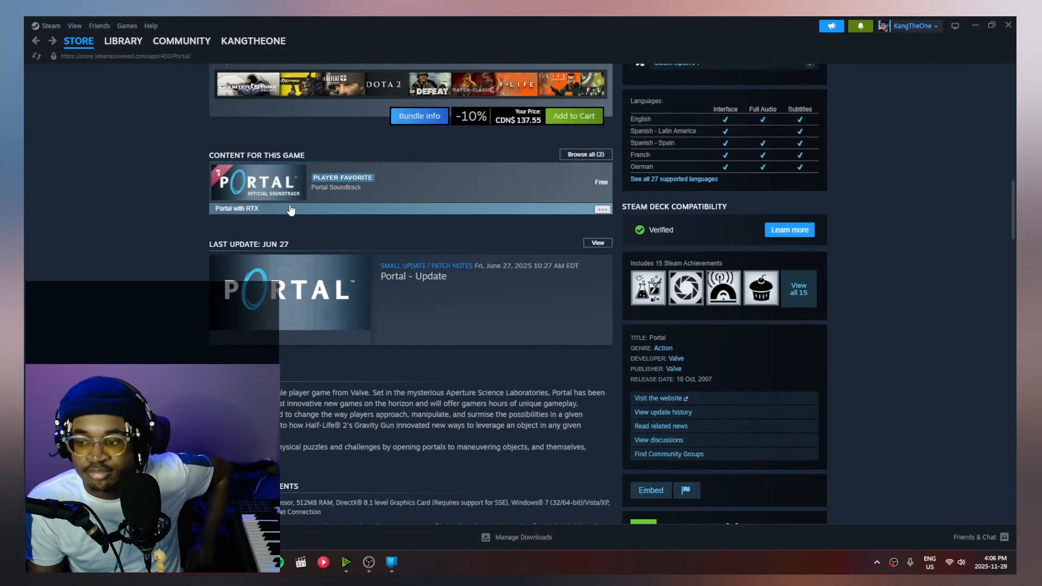
scroll(304, 182, "up", 1)
scroll(253, 113, "up", 10)
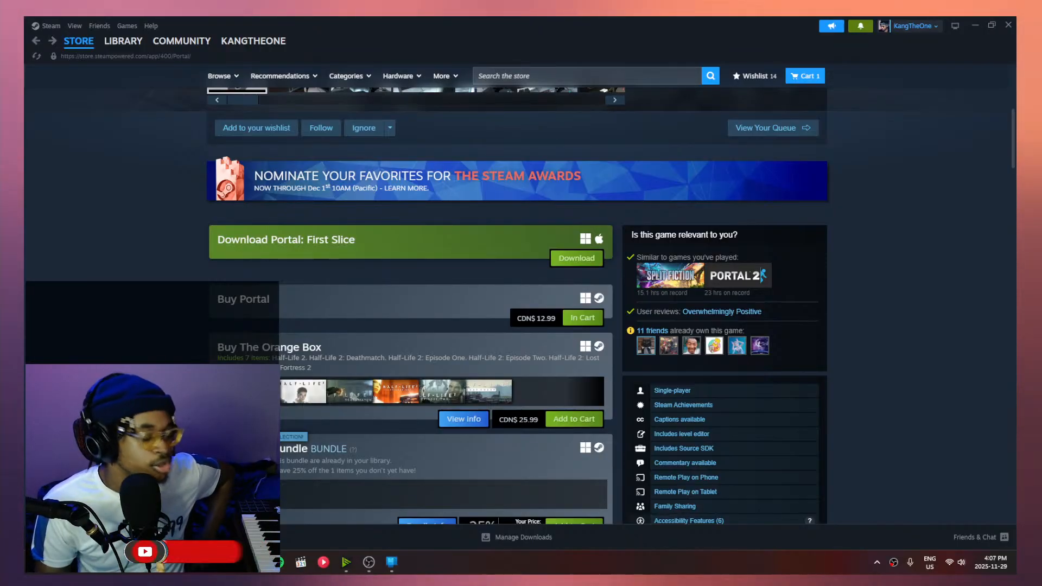
Switch back to FL Studio and stop the pattern playback
left_click(191, 574)
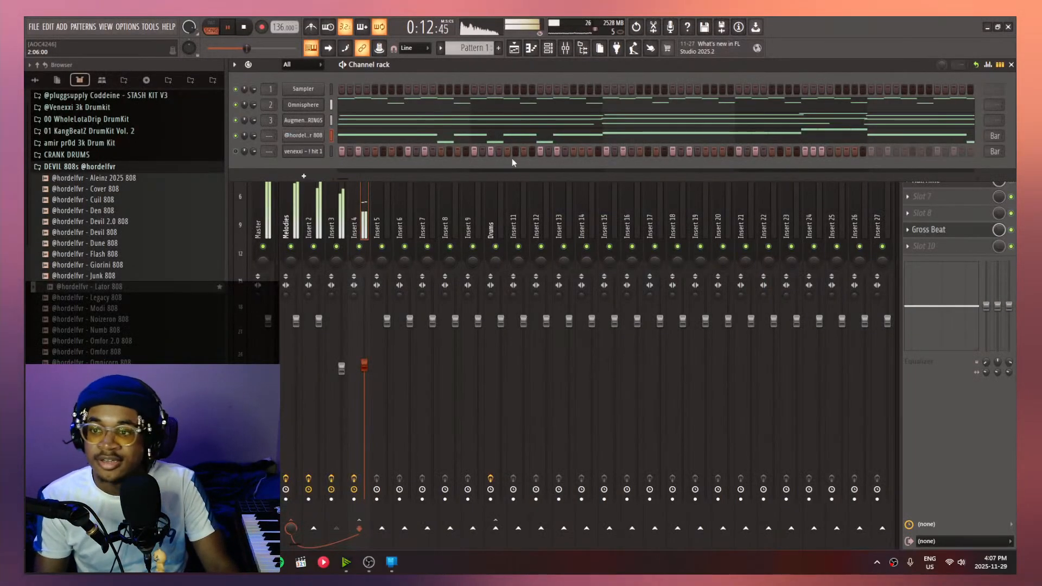
key("space")
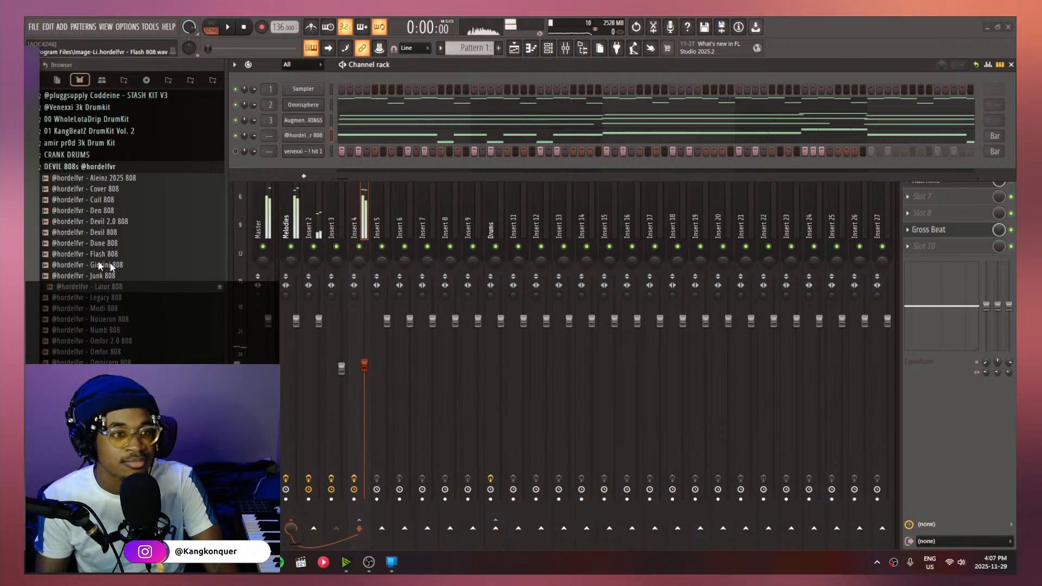
left_click(244, 32)
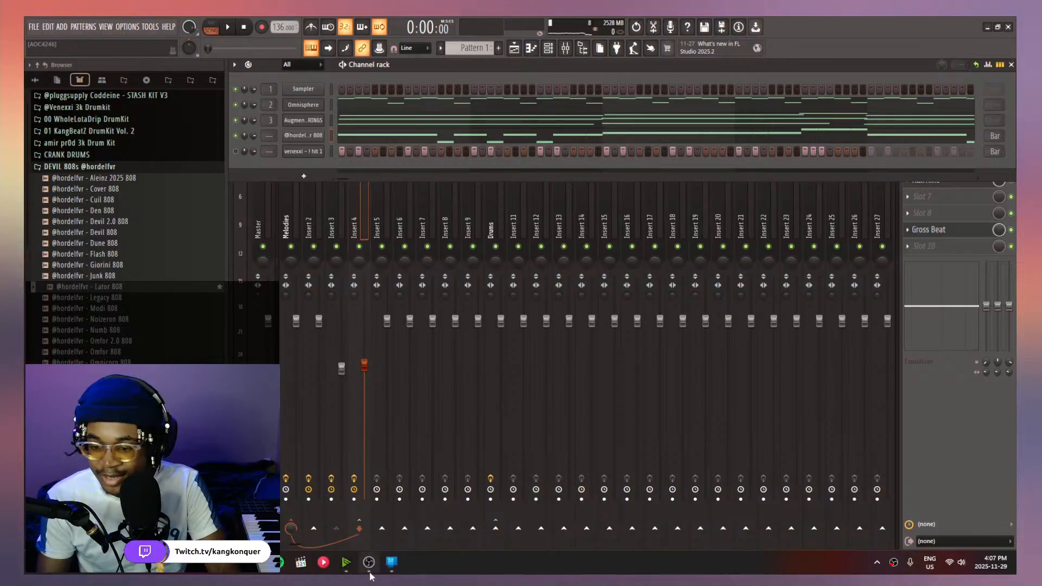
left_click_drag(415, 36, 401, 18)
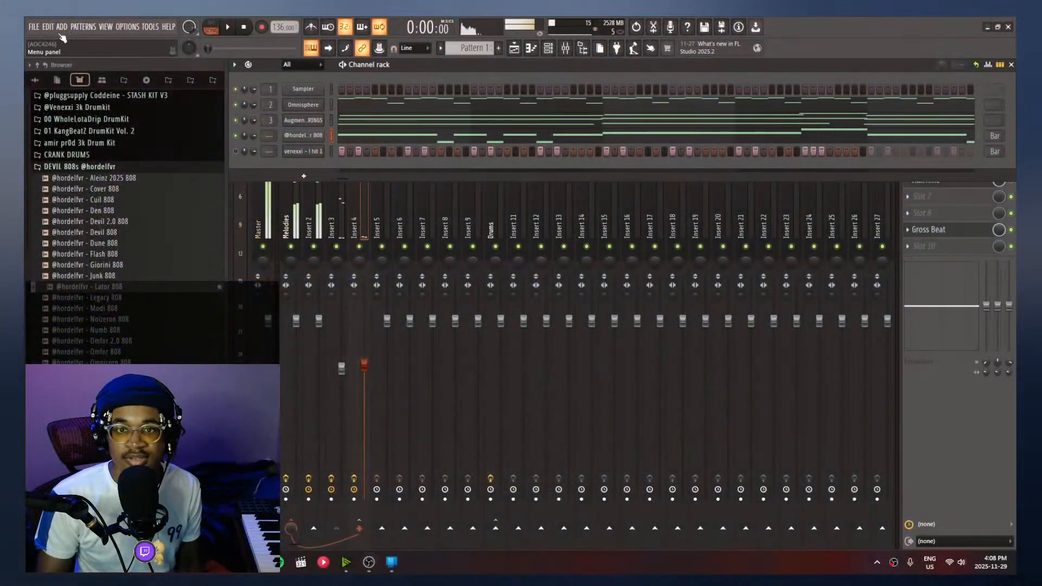
Start a new project without saving the changes to the current one
left_click(35, 28)
left_click(37, 28)
left_click(36, 28)
left_click(43, 41)
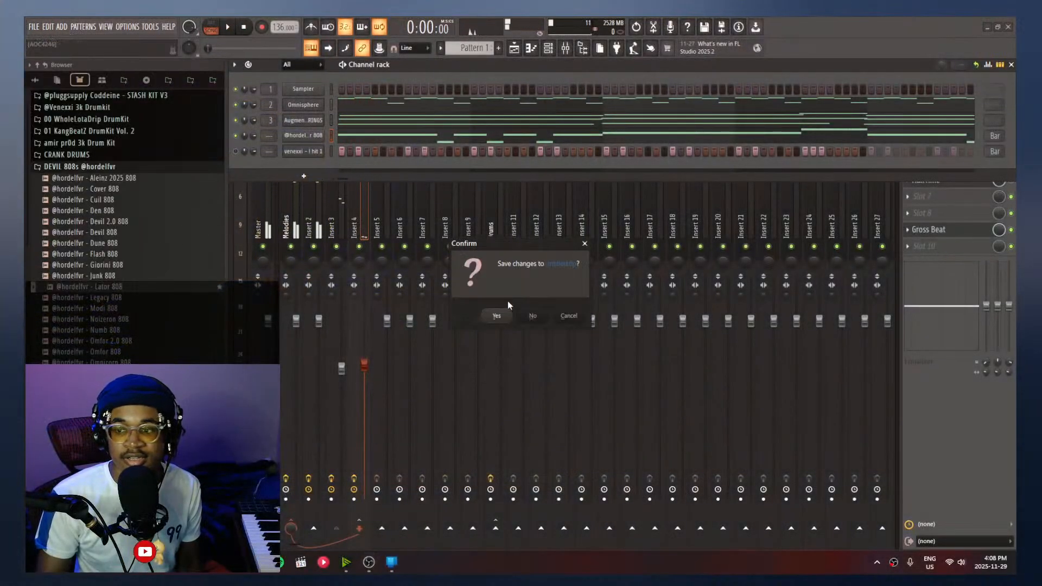
left_click(530, 317)
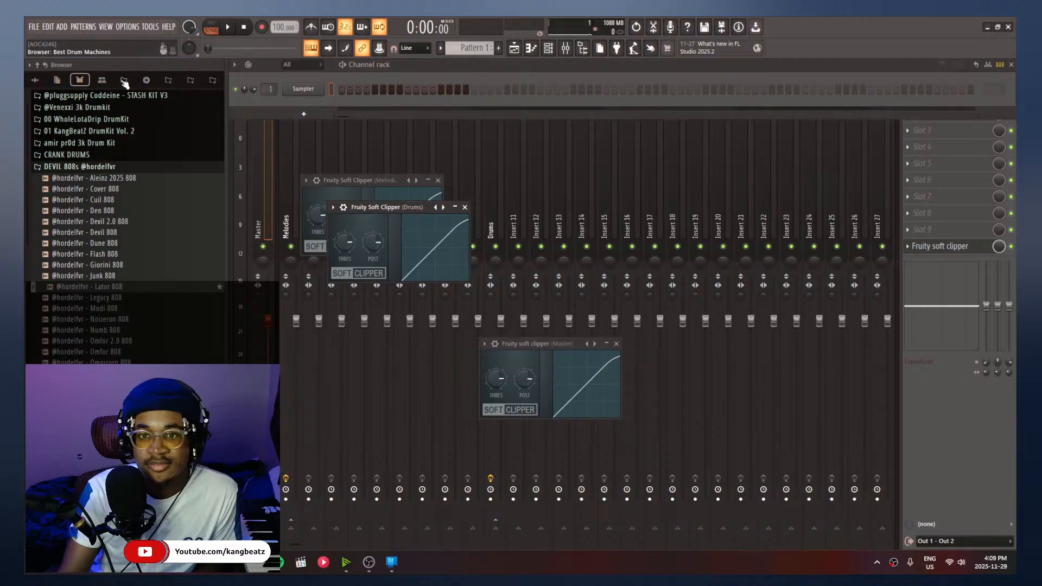
Collapse the DEVIL 808s folder and expand the wasaby STASH kit to list its sample categories
left_click(81, 168)
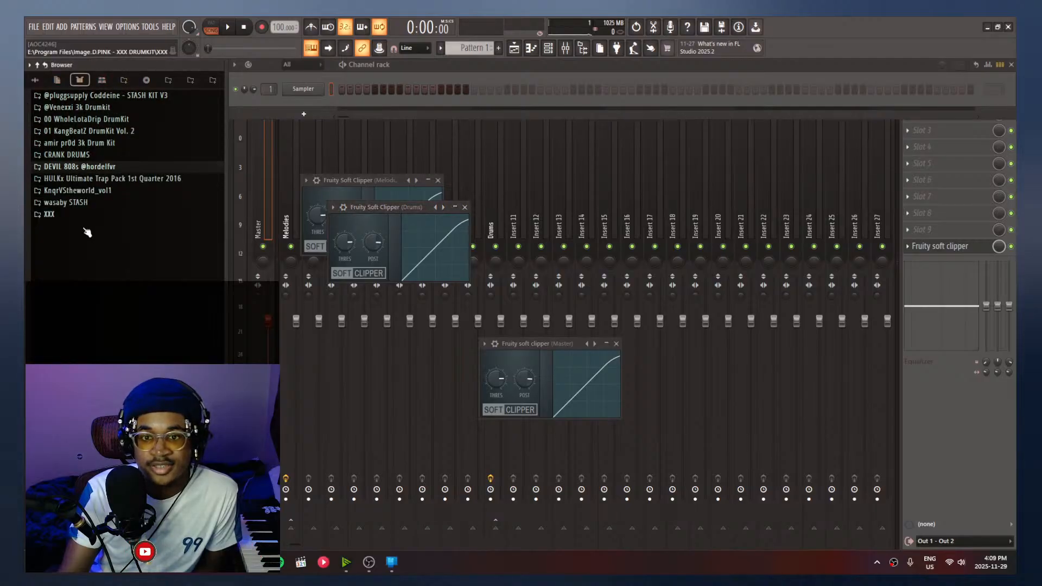
left_click(87, 204)
scroll(103, 255, "down", 5)
scroll(115, 253, "up", 5)
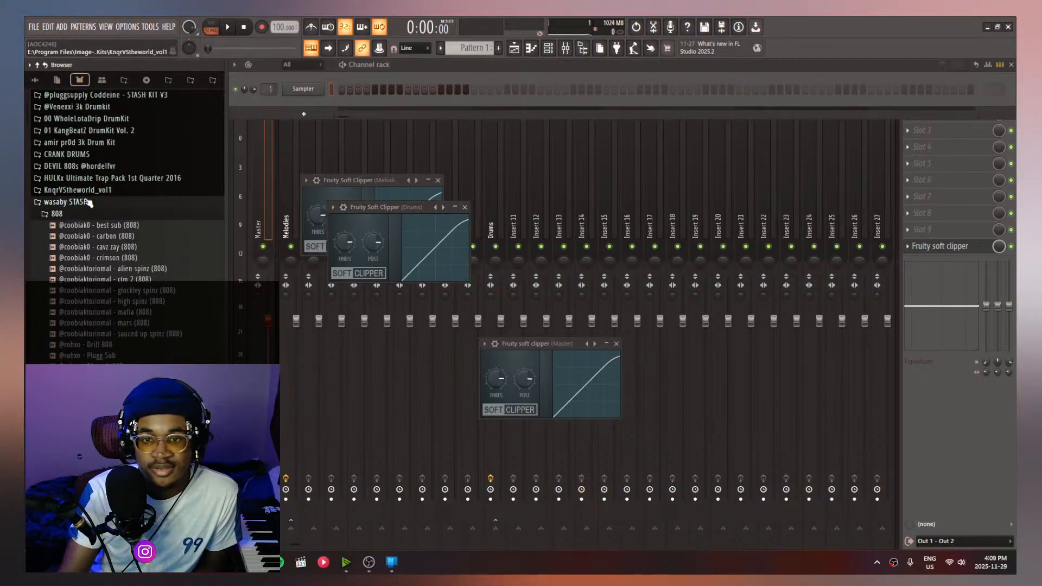
left_click(75, 82)
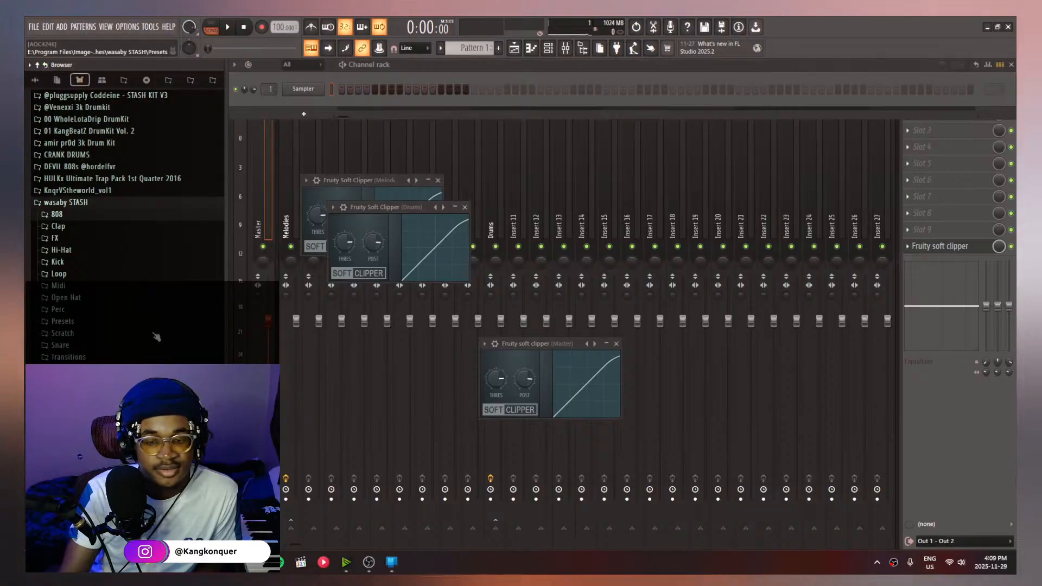
Place the plugg og audio sample at the start of Track 2 in the playlist and close its channel settings
left_click(513, 48)
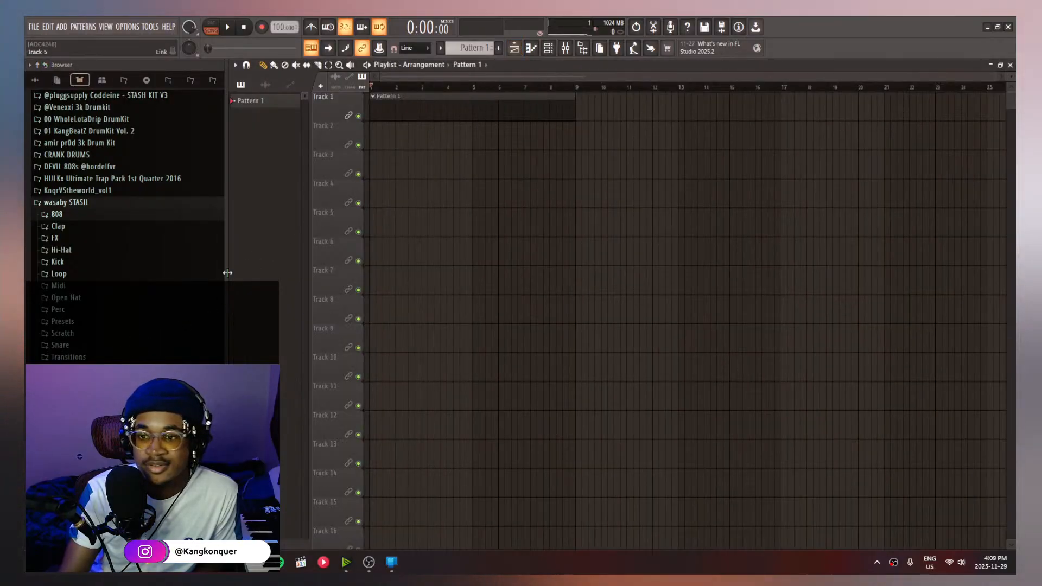
left_click_drag(68, 381, 553, 142)
double_click(464, 138)
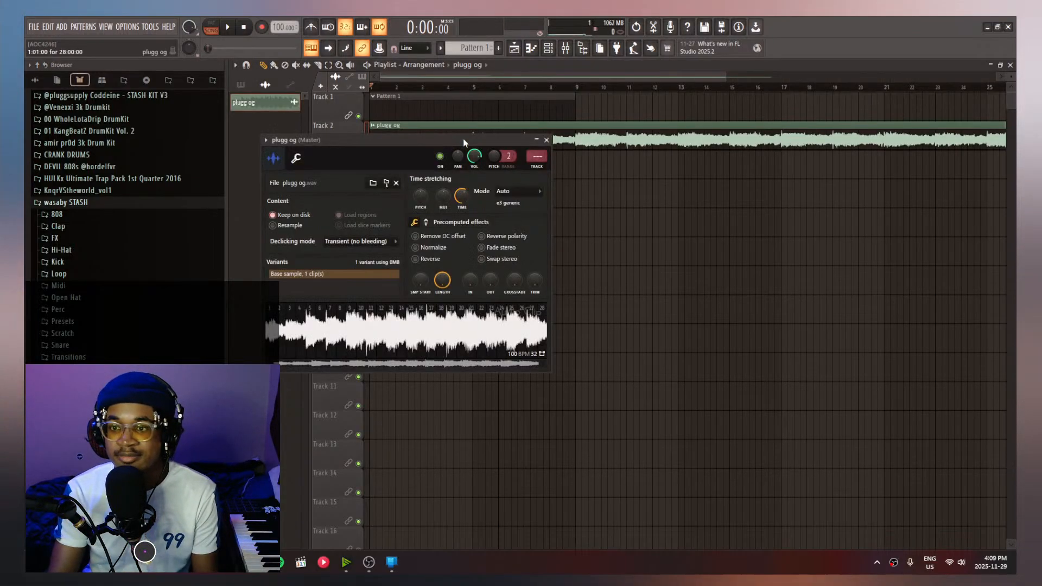
left_click(546, 140)
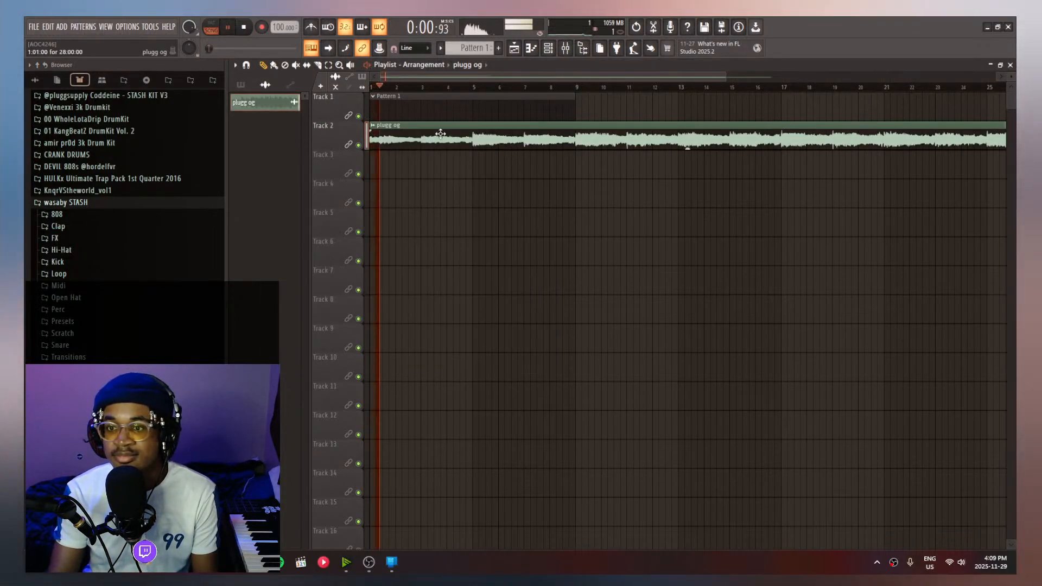
Enable Normalize and Reverse in the plugg og clip's precomputed effects
scroll(466, 135, "down", 2)
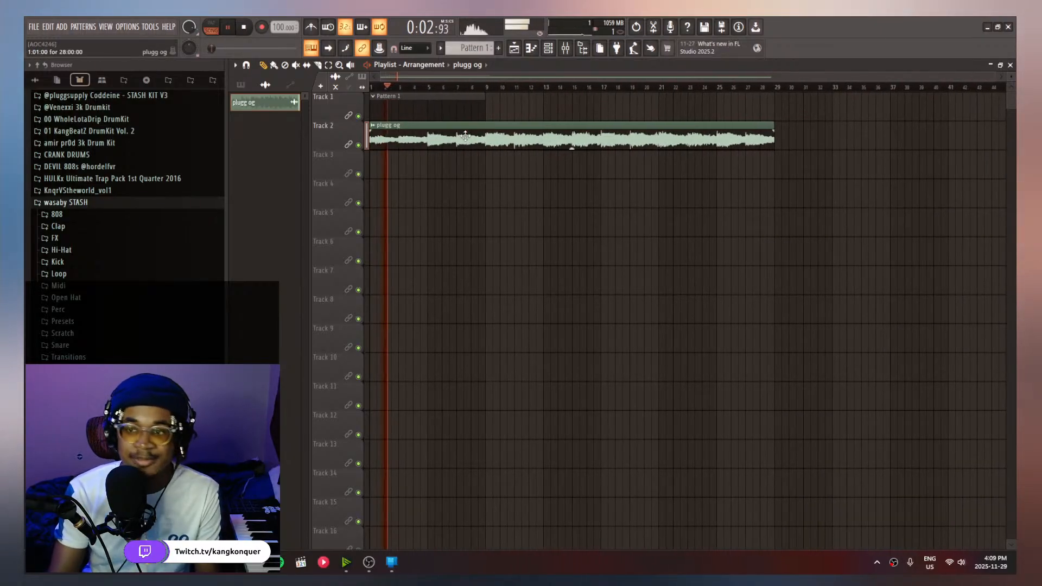
double_click(465, 136)
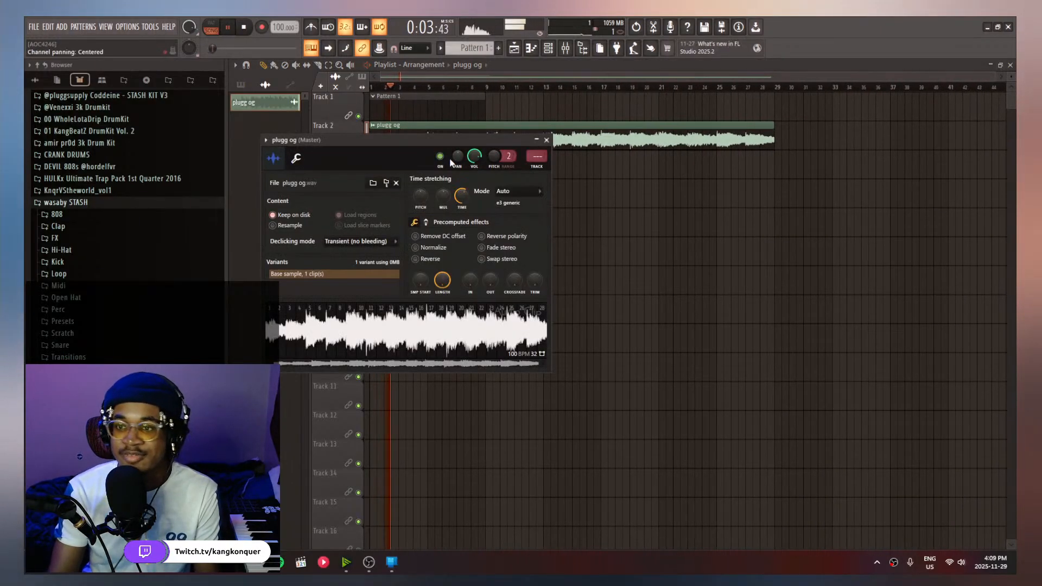
left_click(437, 258)
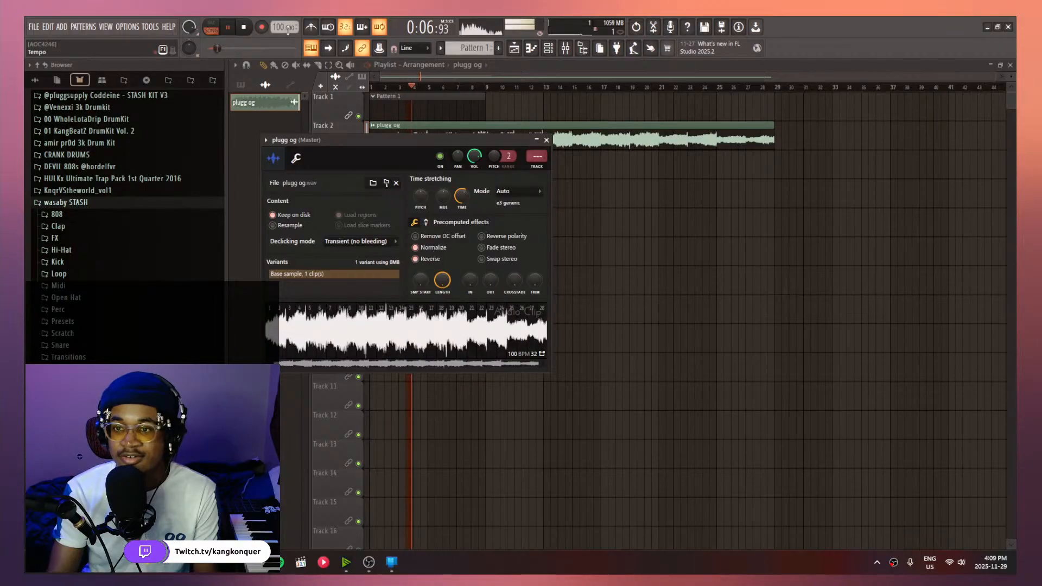
Set the project tempo to 166 BPM without restretching the channels, and reposition the plugg og settings window
left_click_drag(281, 27, 280, 24)
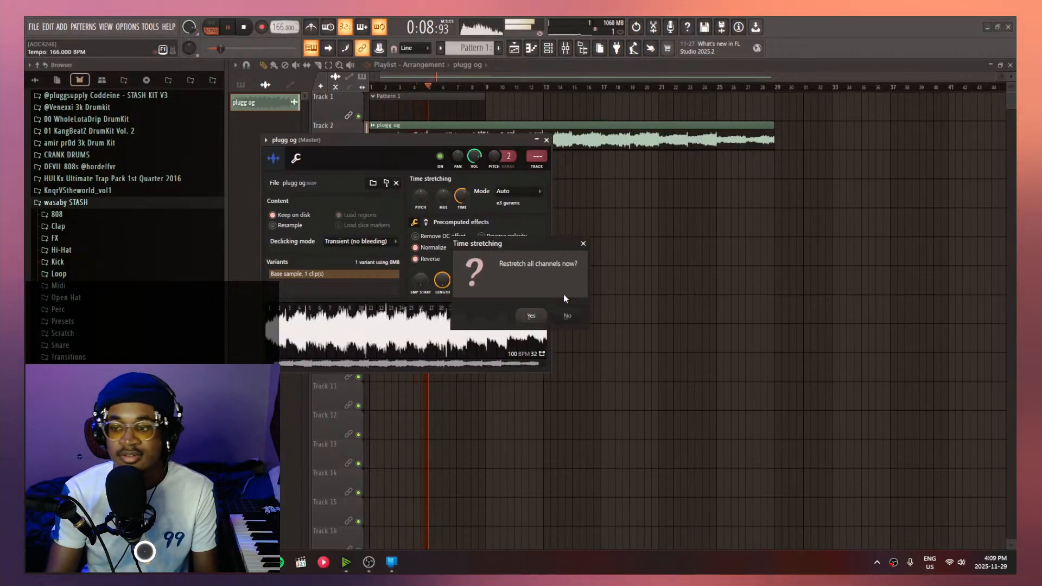
left_click(569, 316)
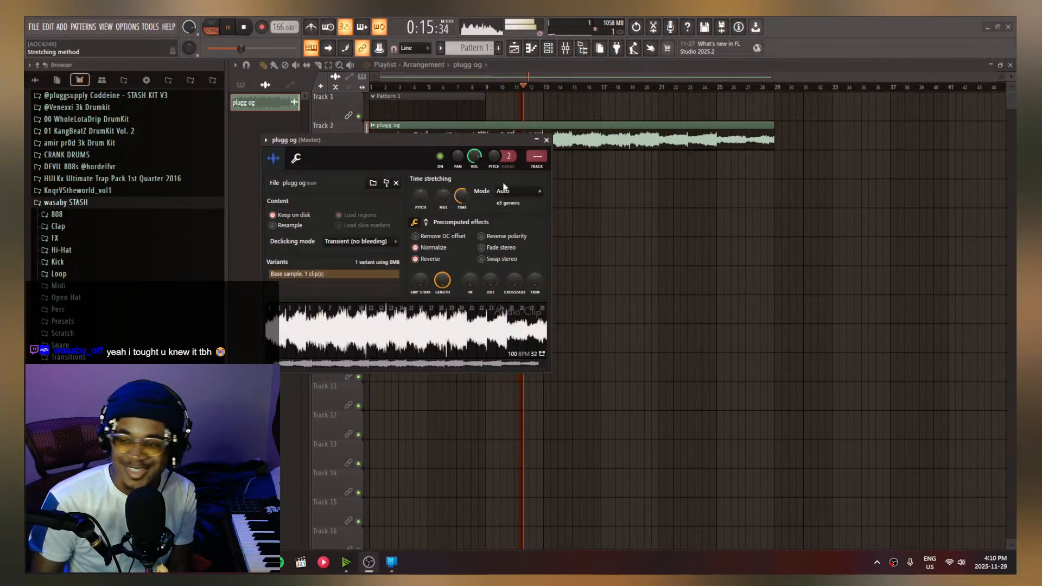
left_click_drag(388, 140, 495, 164)
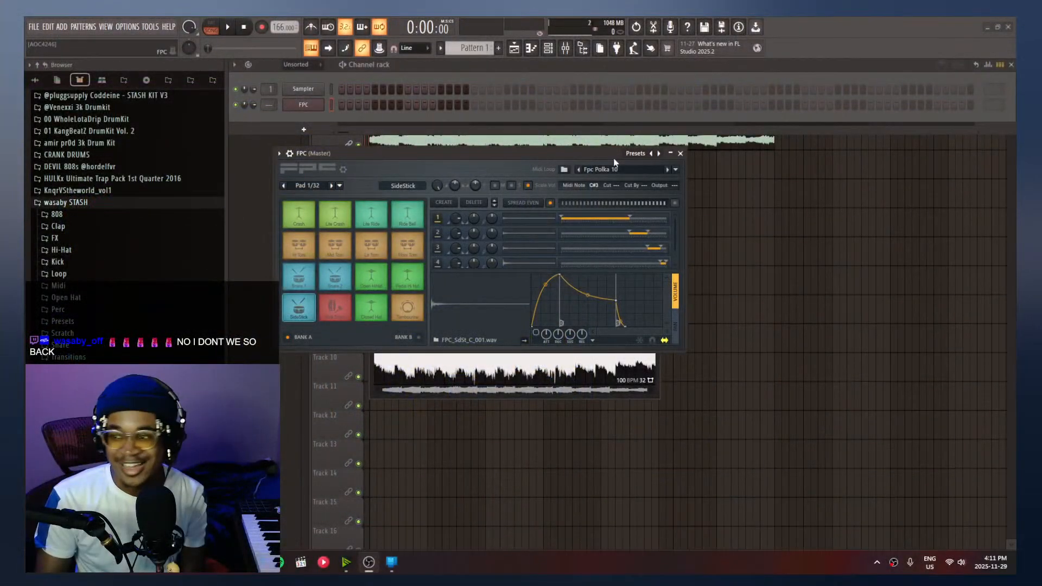
Load the SoundBoard4 preset in FPC, trigger its FAAHHH pad, and delete the channel
left_click(633, 153)
left_click(659, 251)
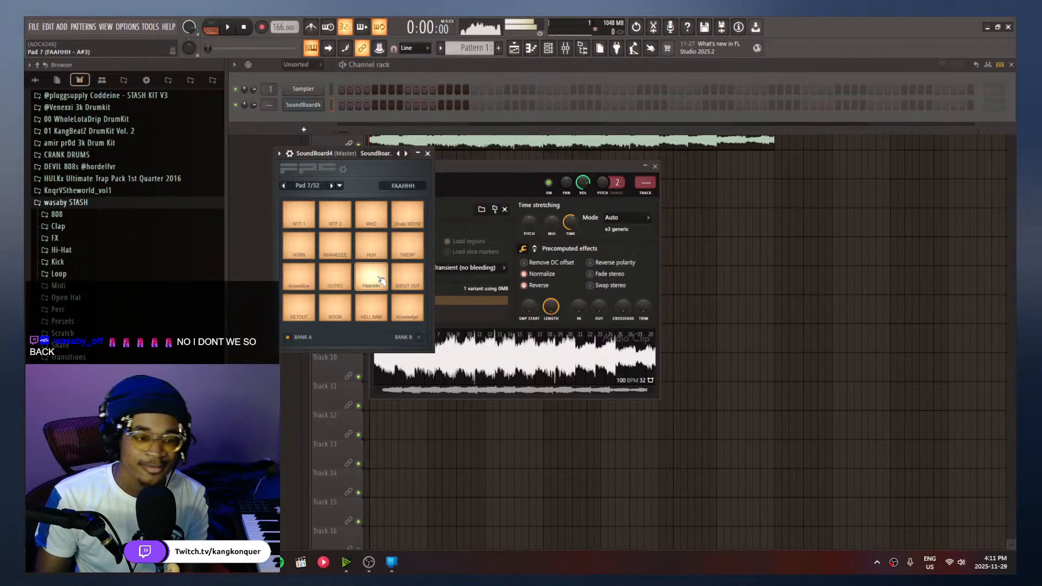
right_click(305, 111)
left_click(381, 232)
Play the arrangement from the start and open the plugg og clip's channel settings
right_click(737, 304)
key("space")
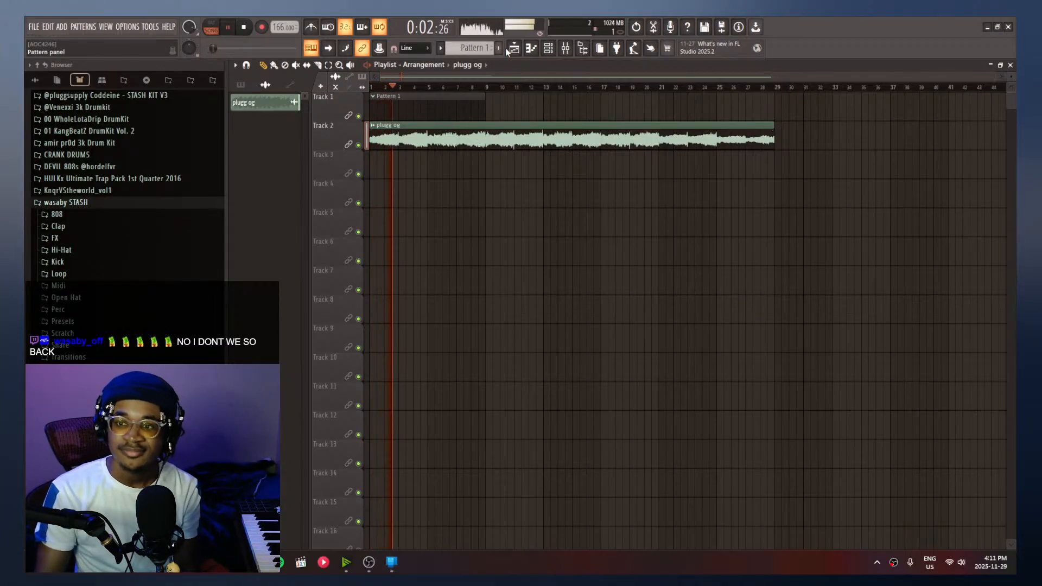
double_click(497, 138)
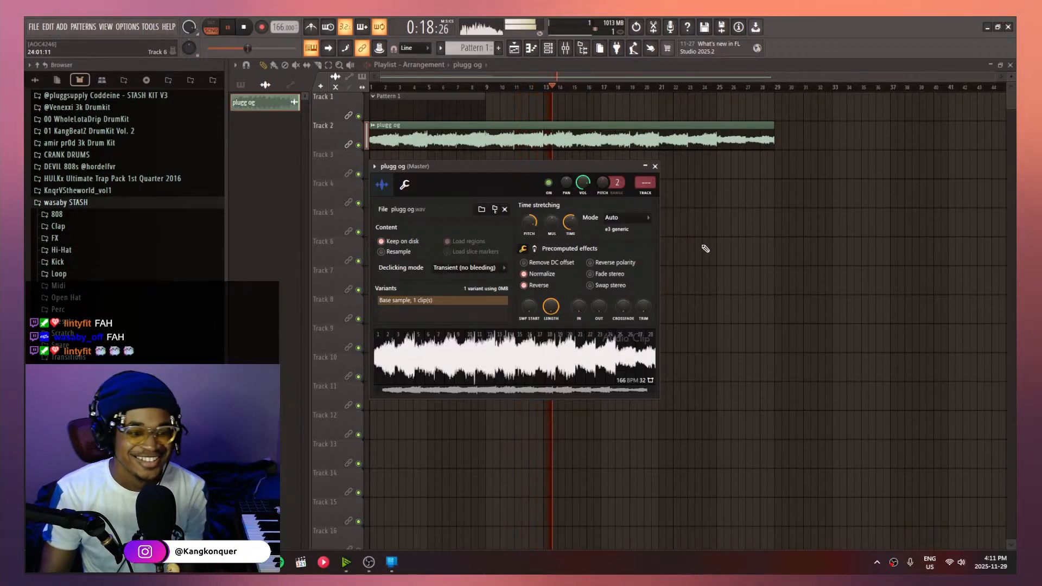
left_click(548, 49)
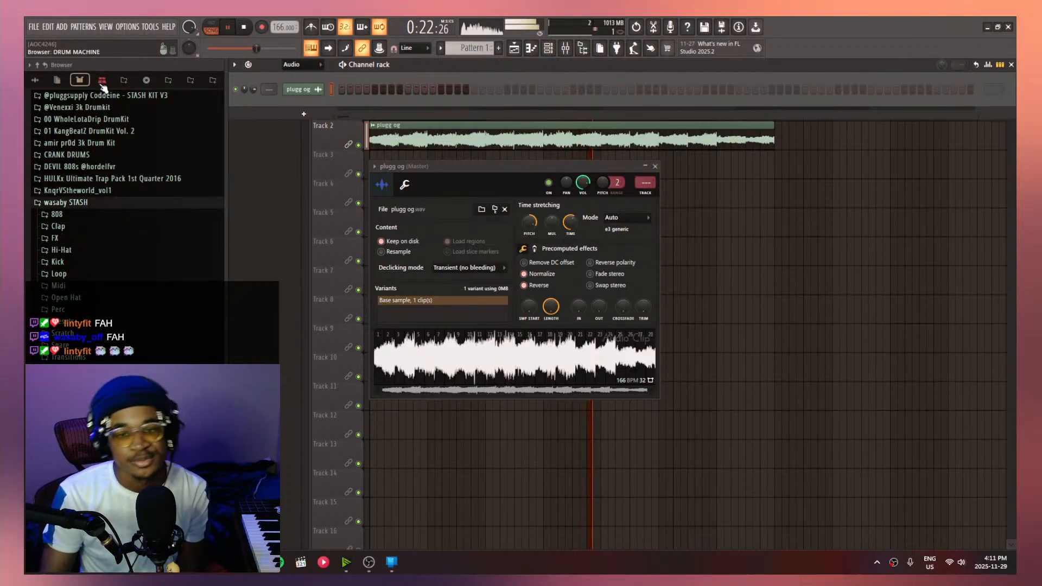
left_click(79, 217)
left_click(142, 247)
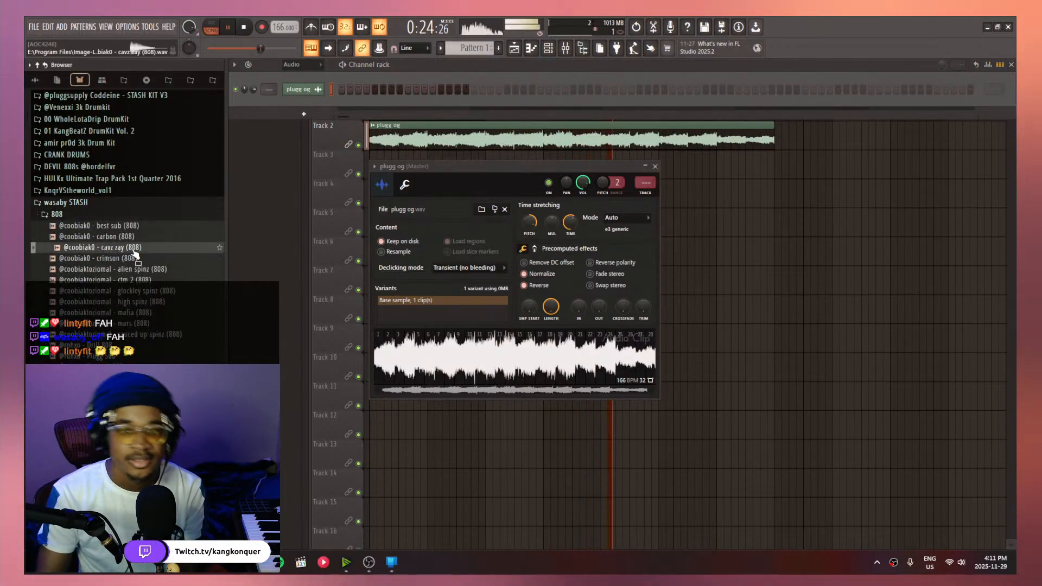
left_click_drag(145, 249, 379, 104)
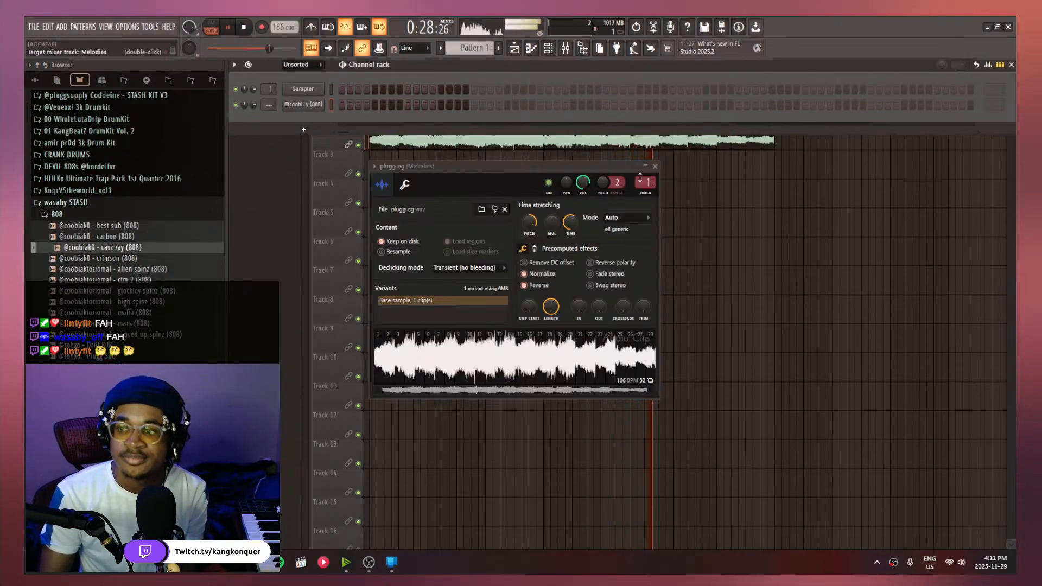
Route the plugg og channel to mixer Insert 2, close its settings, and move playback to bar 9
left_click_drag(645, 183, 645, 175)
left_click(732, 211)
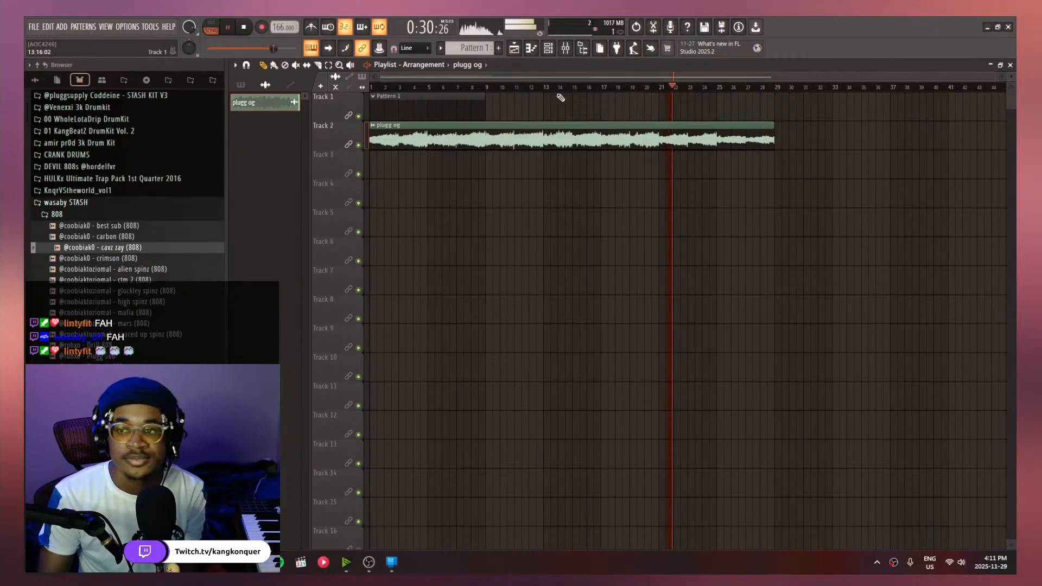
left_click(487, 90)
Add Fruity Parametric EQ 2 to slot 4 of Insert 2, cutting the lows with band 1 and slightly boosting band 2
key("F9")
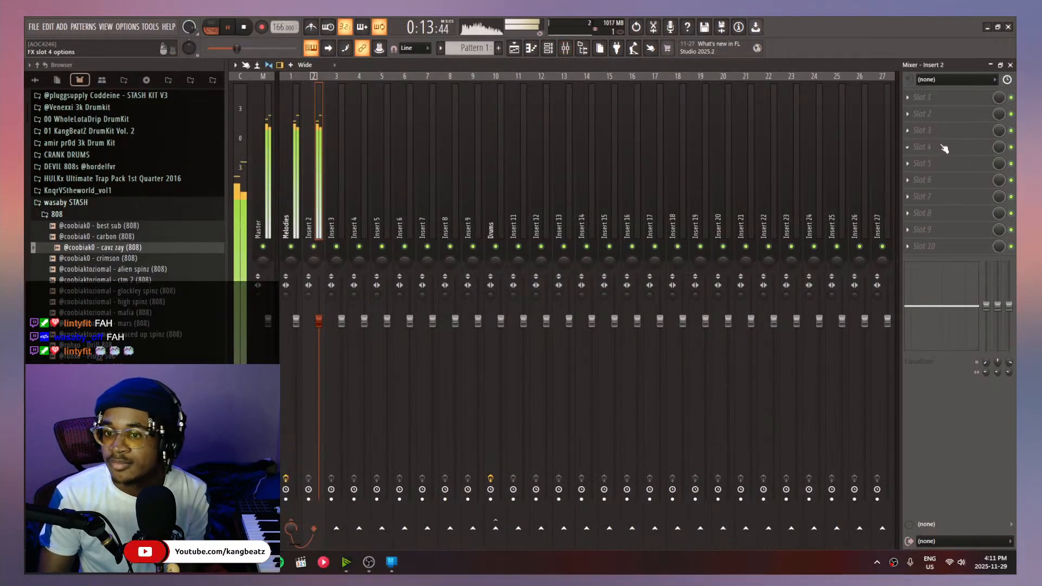
left_click(945, 148)
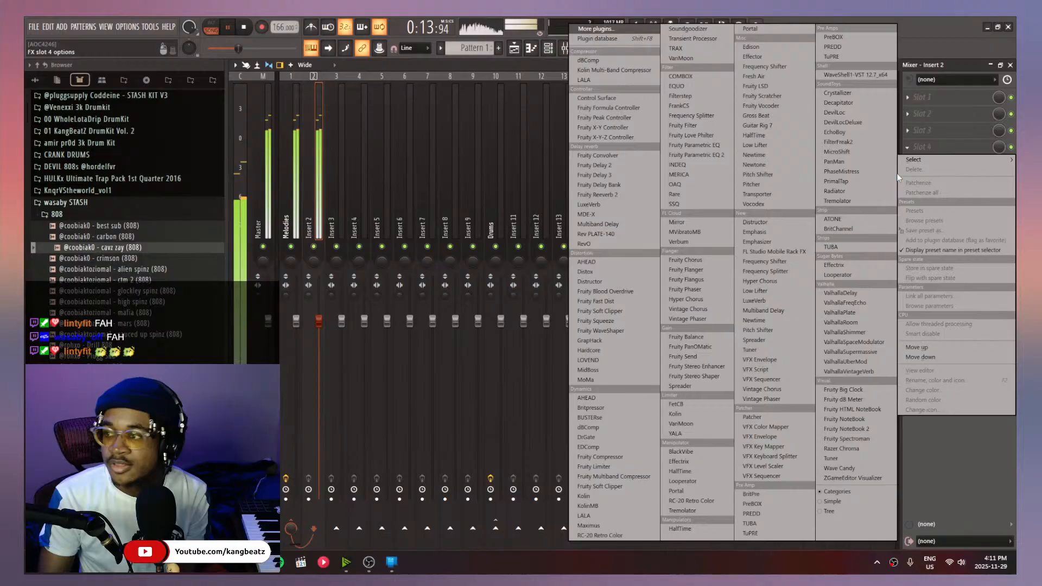
left_click(691, 155)
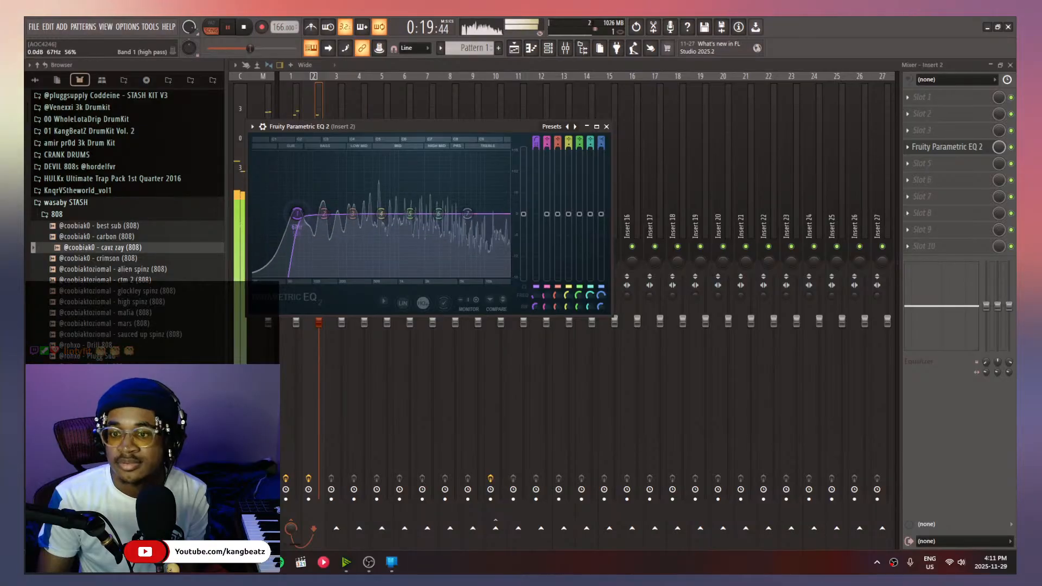
left_click_drag(296, 215, 351, 177)
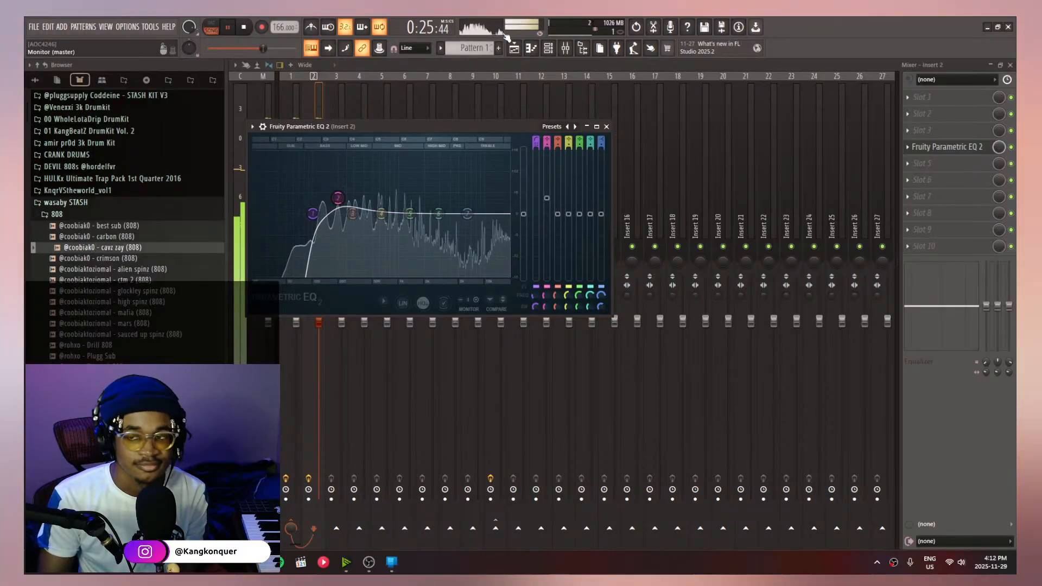
Set the cavz zay 808 channel to cut itself and put a short note at the start of its piano roll
key("F6")
right_click(312, 105)
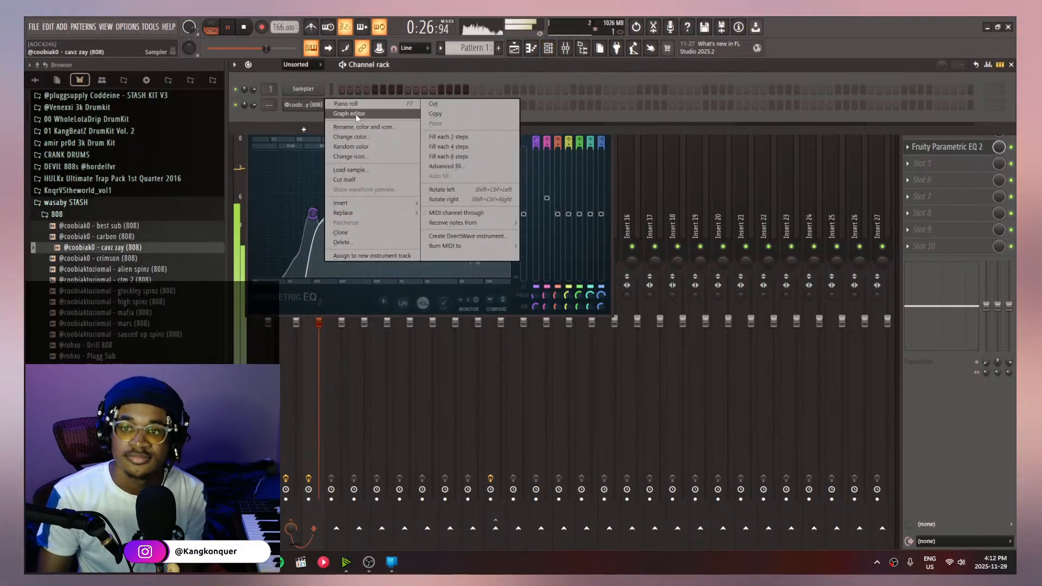
left_click(344, 180)
right_click(320, 105)
left_click(390, 103)
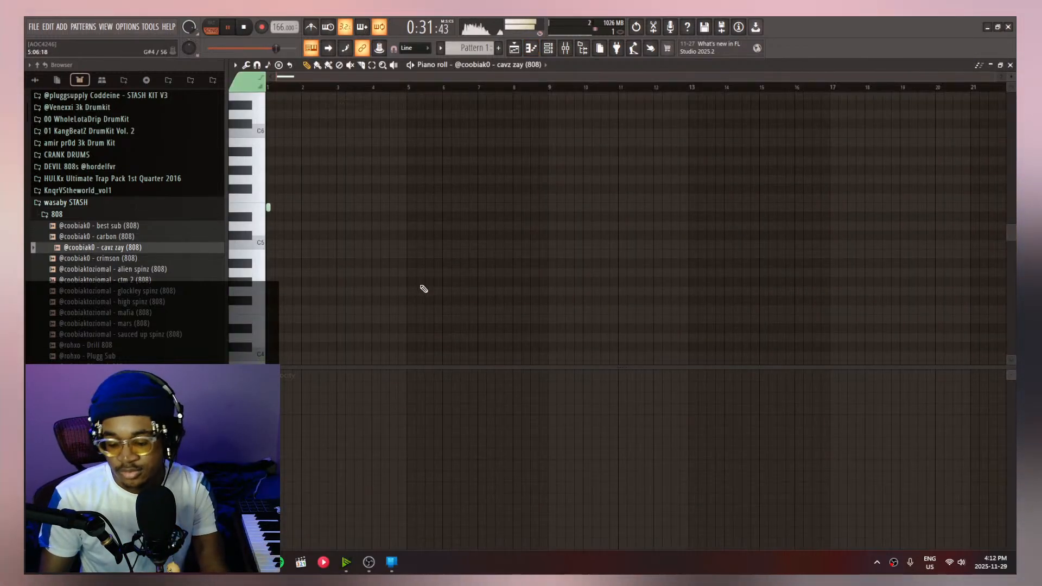
Duplicate the Pattern 1 clip on Track 1 so three eight-bar copies fill bars 1 to 25
left_click(513, 50)
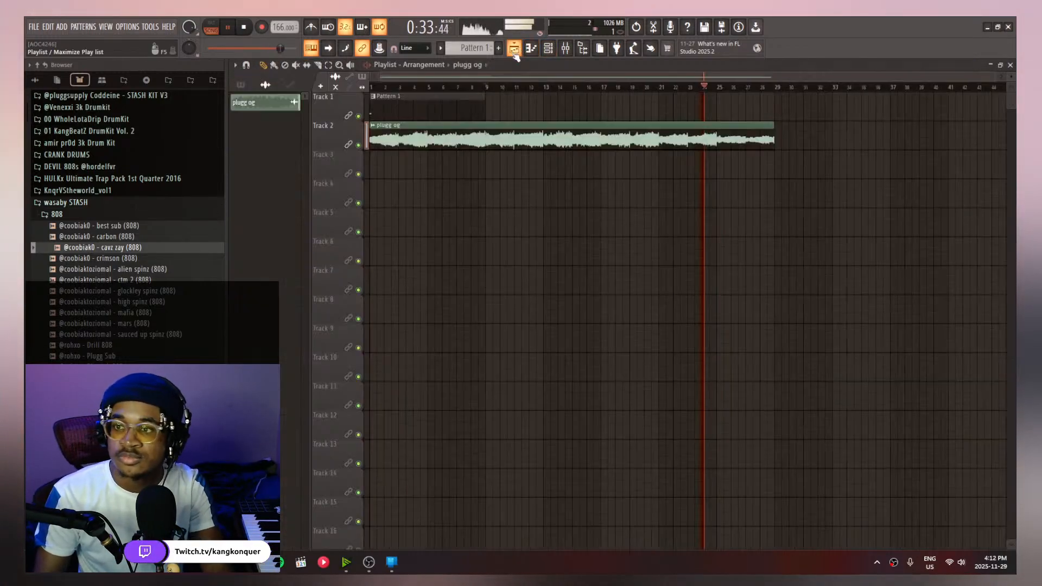
left_click_drag(415, 174, 402, 172)
right_click(408, 168)
left_click_drag(496, 108, 445, 107)
key("ctrl+b")
key("ctrl+b")
key("ctrl+b")
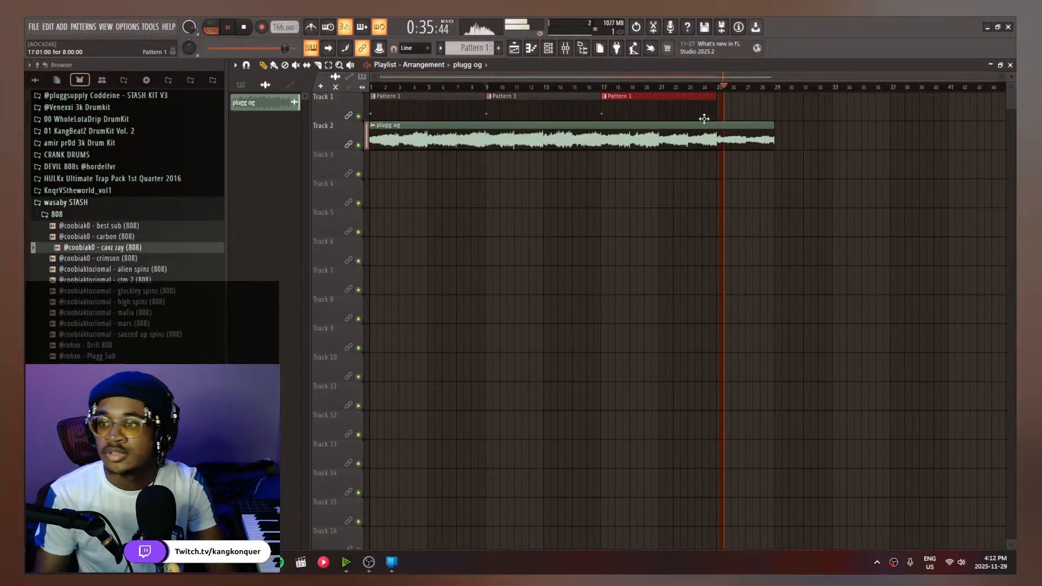
key("ctrl+z")
key("ctrl+x")
key("ctrl+z")
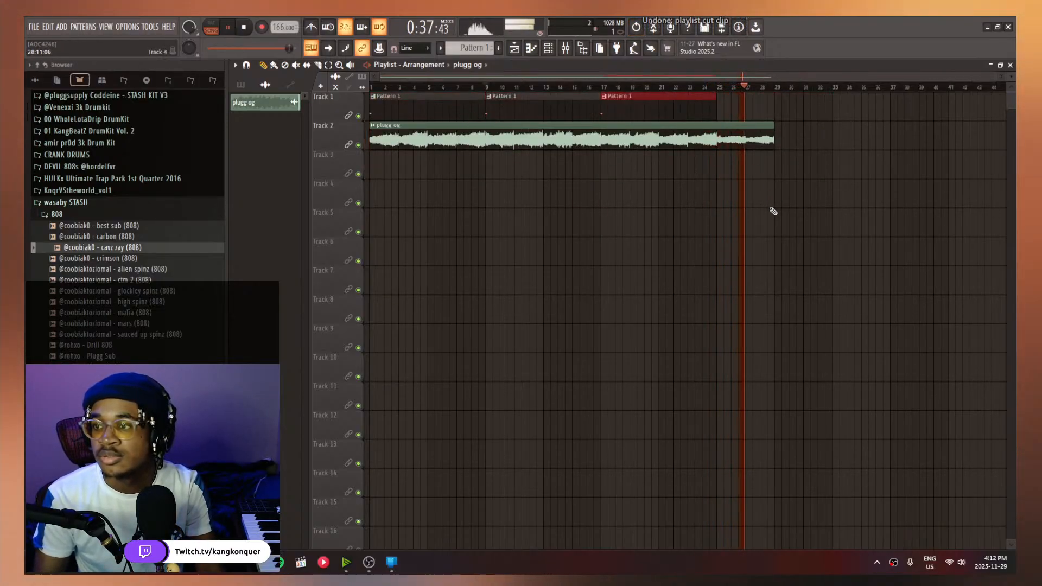
Trim the Track 2 plugg og clip to bar 21 and place its split-off four-bar ending on Track 3 at bar 21
left_click(774, 211, "ctrl")
key("space")
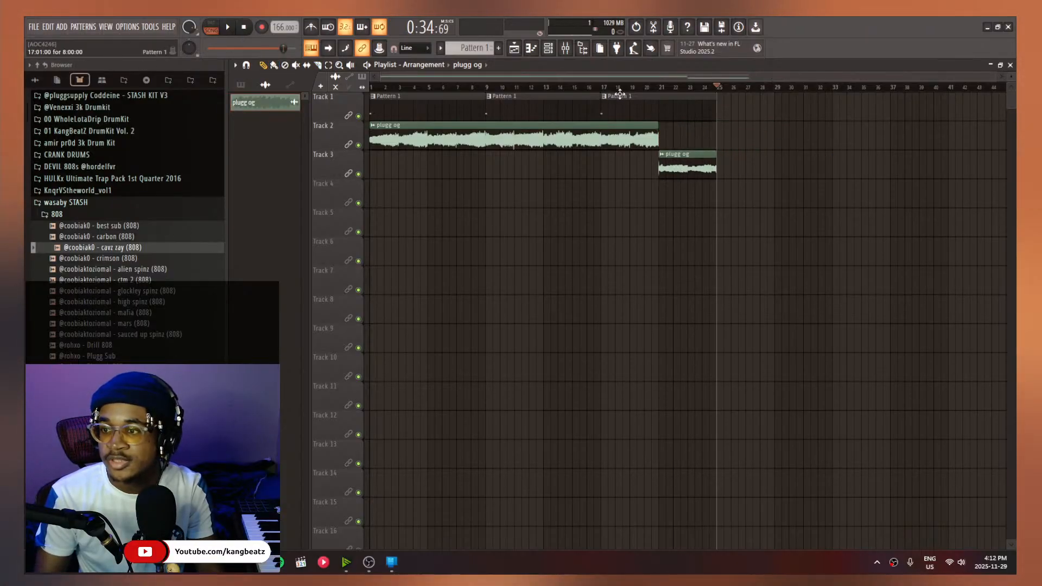
key("space")
Shorten the third Pattern 1 clip to six bars and play the section around bar 21
left_click(708, 101)
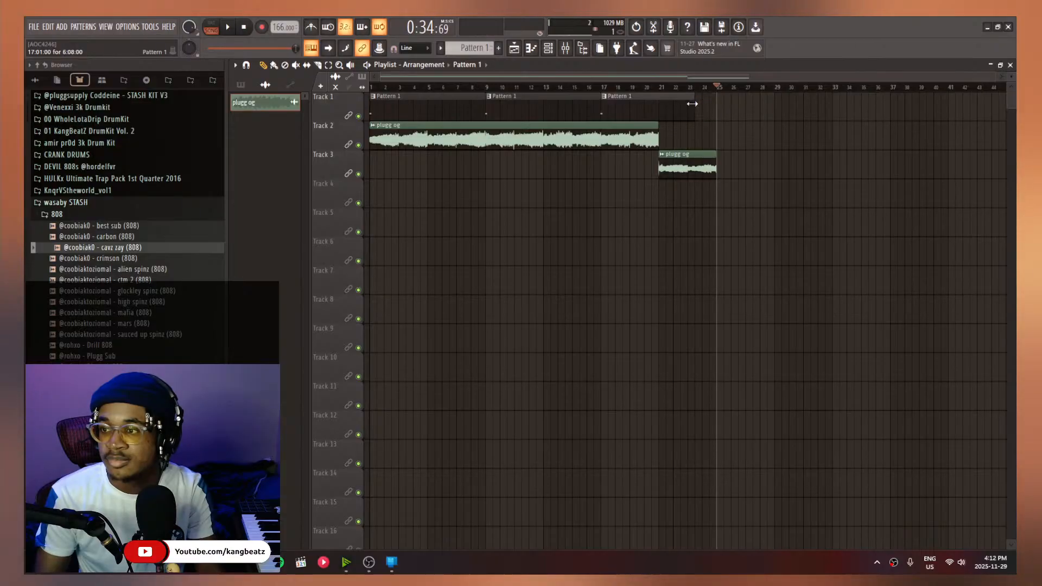
key("space")
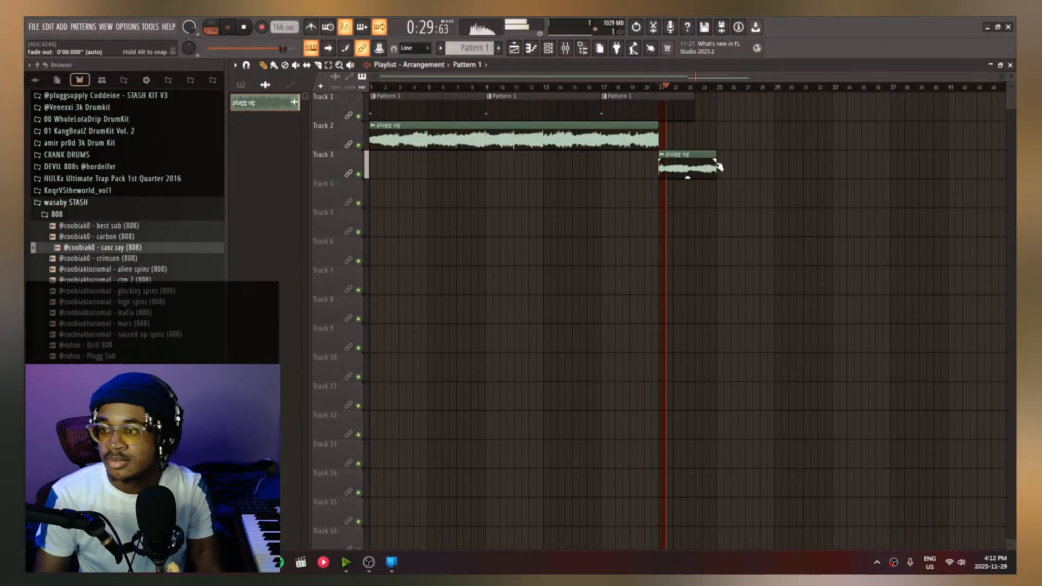
key("space")
Move the Track 3 plugg og piece to bar 23, extend the Track 2 clip to meet it, and trim the piece to bar 25
left_click_drag(698, 161, 728, 158)
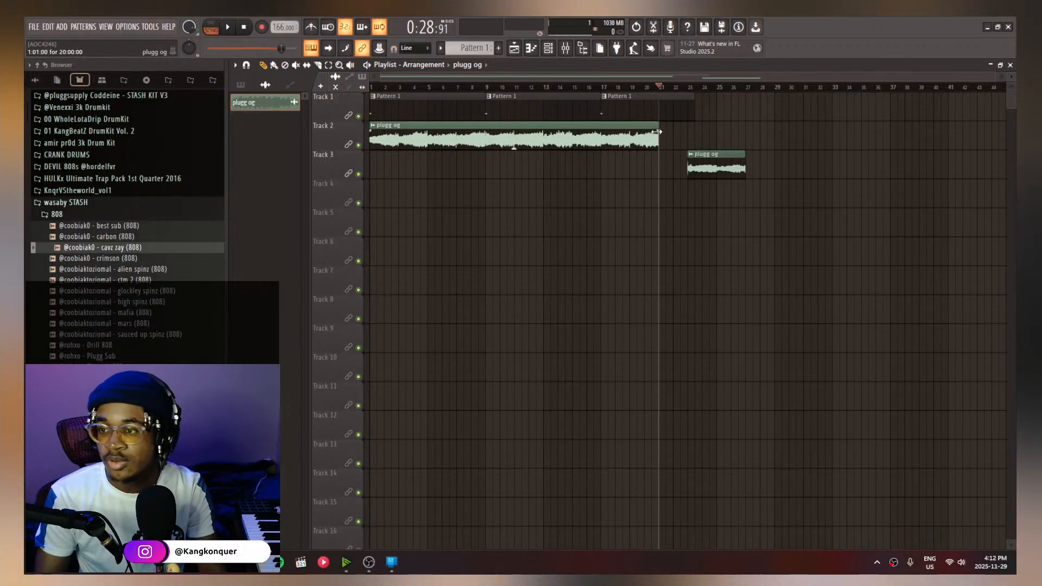
left_click_drag(659, 133, 687, 134)
key("space")
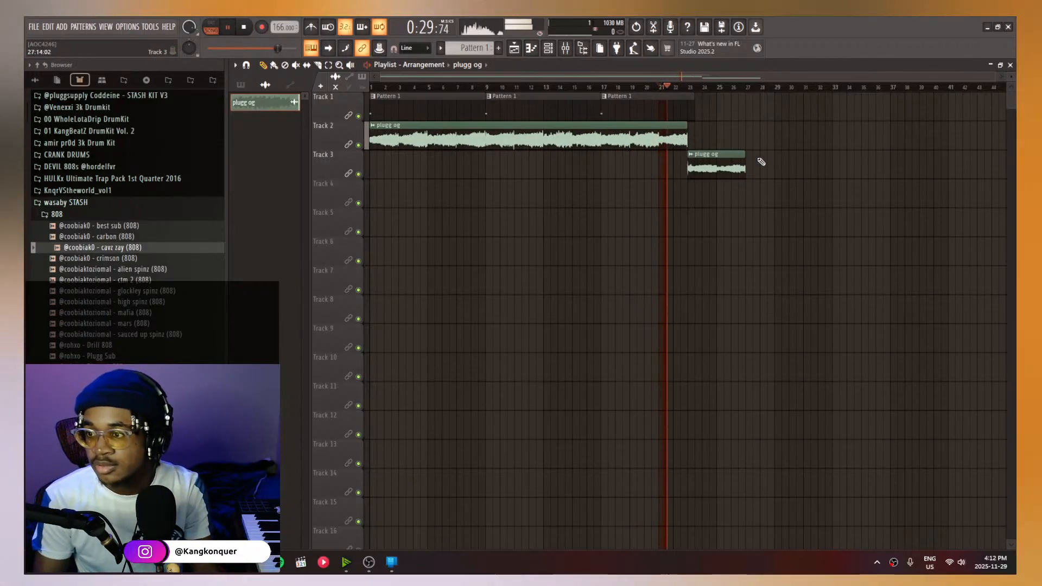
left_click_drag(746, 162, 717, 163)
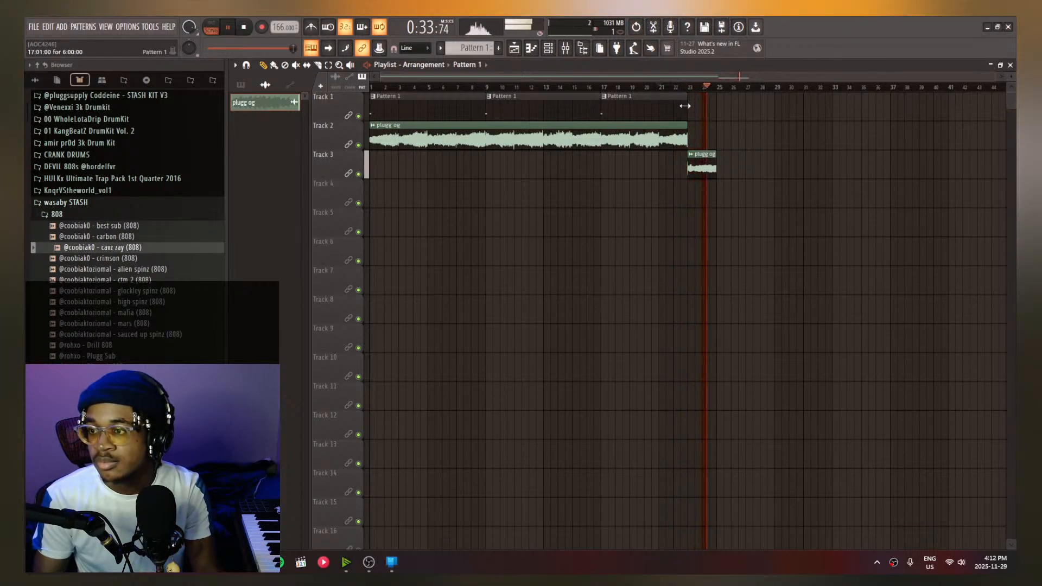
key("space")
Raise the opening 808 note in Pattern 1 by two octaves and step it down by semitones to G#6
double_click(424, 102)
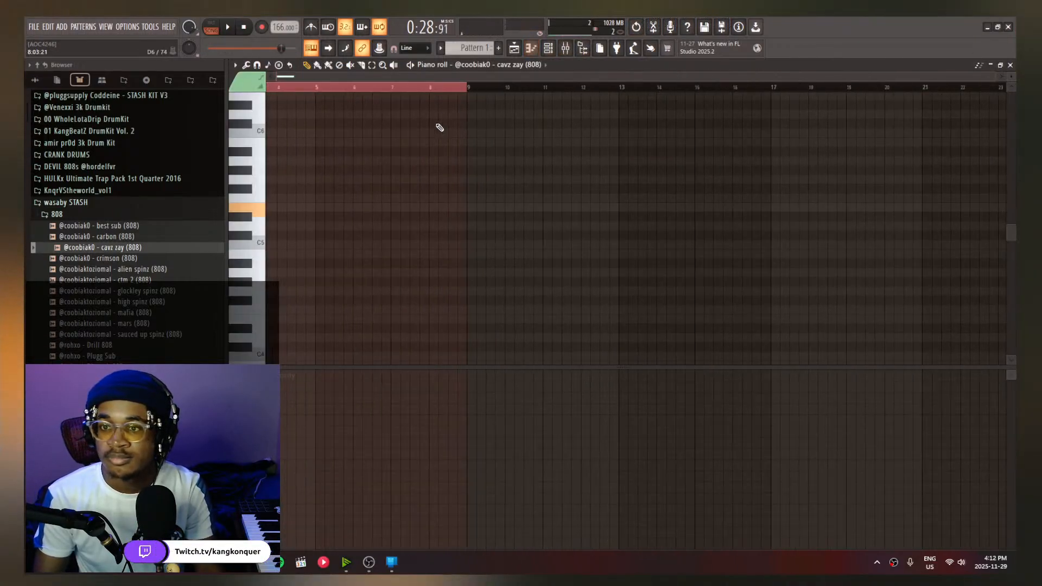
key("ctrl+Up")
key("ctrl+Up")
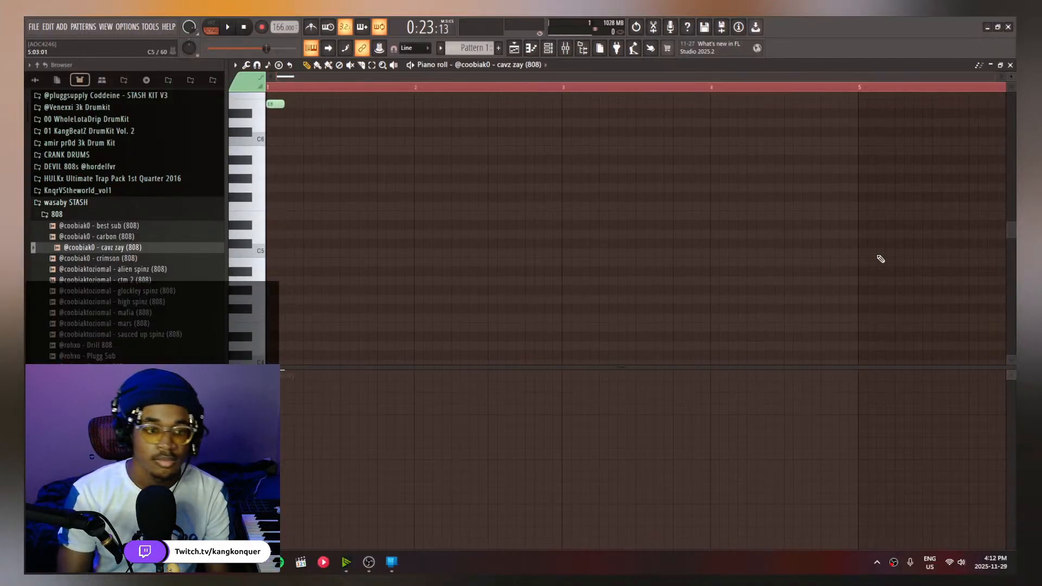
key("shift+Down")
key("shift+Down")
key("shift+Down")
key("shift+Down")
key("shift+Down")
key("shift+Down")
key("shift+Down")
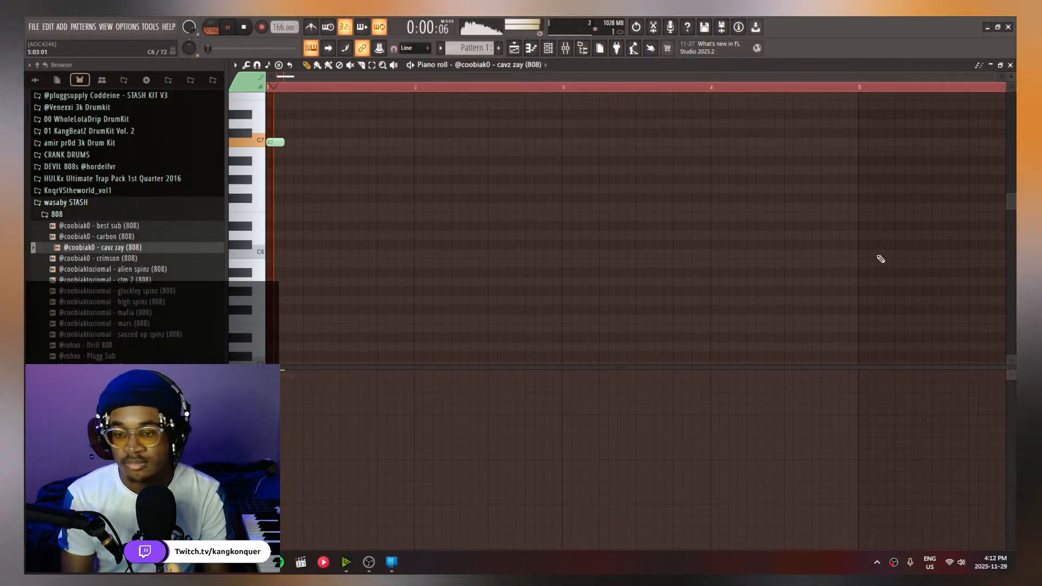
key("shift+Down")
key("shift+Down")
key("shift+Down")
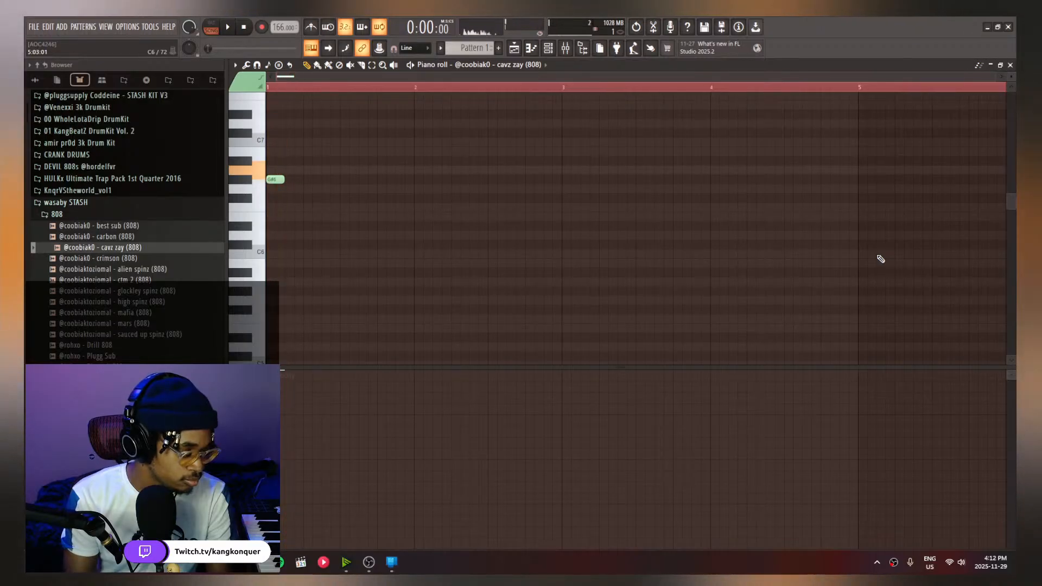
Tune the opening 808 note to G6 against playback and add a second short G6 note at step 7 of bar 1
key("space")
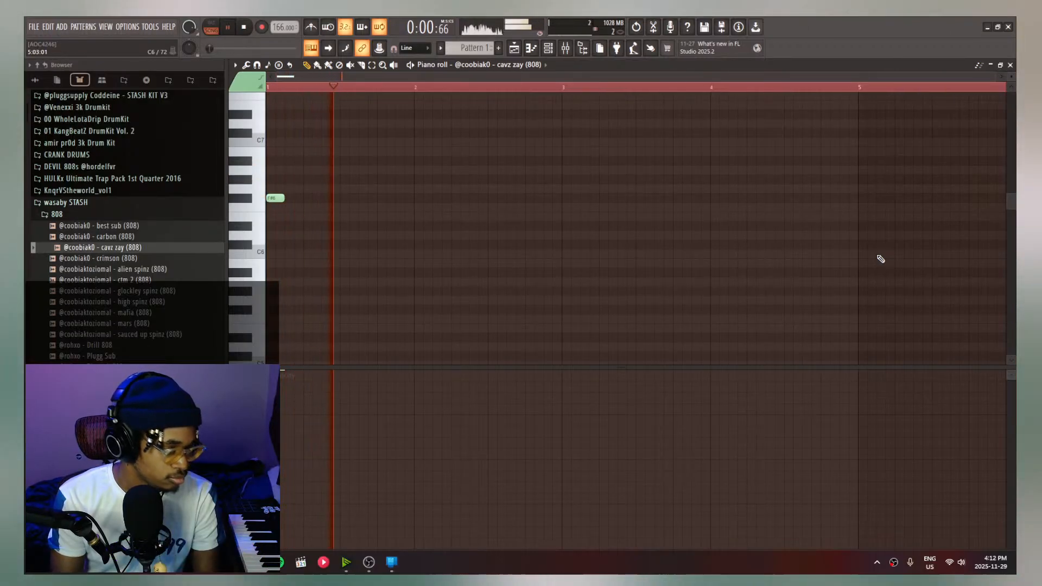
key("shift+Up")
key("space")
key("space")
left_click(325, 188)
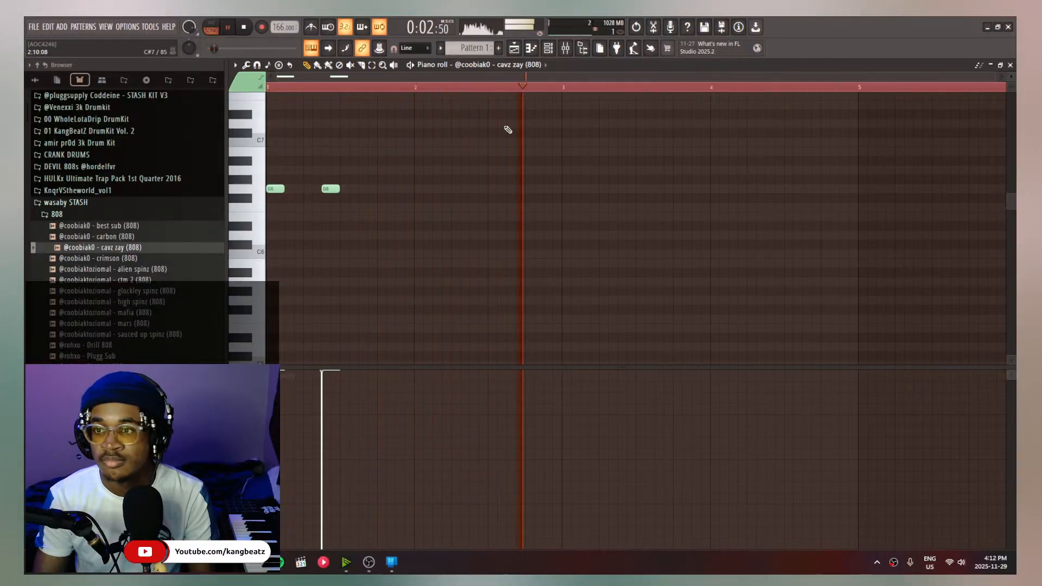
Return to the playlist, stop playback, and split the Track 2 plugg og clip at bar 3
left_click(516, 49)
key("space")
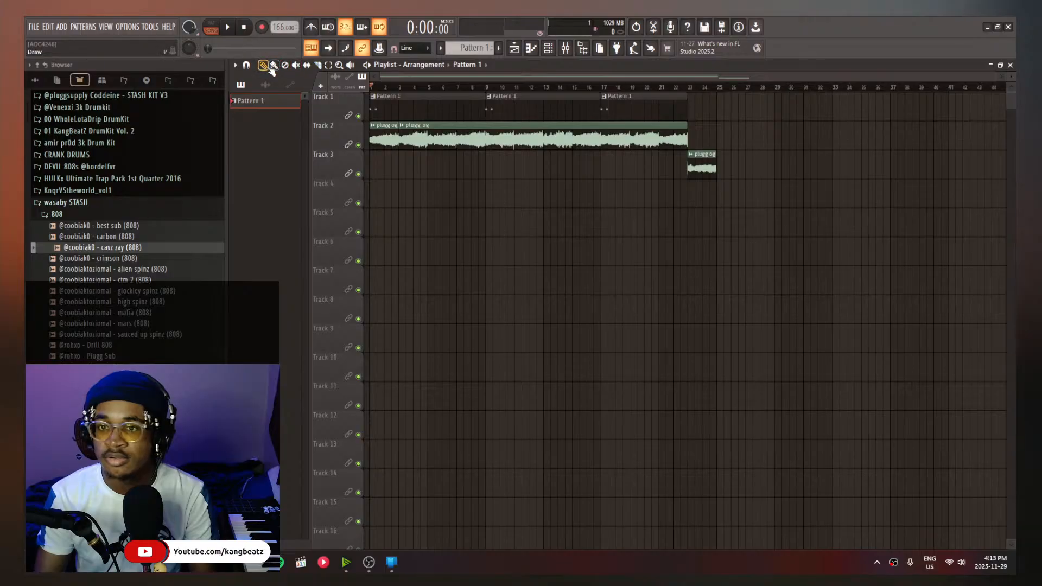
Try deleting the two-bar opening piece and moving the remaining plugg og clip to bar 1, and undo both edits
left_click_drag(409, 137, 381, 135)
key("space")
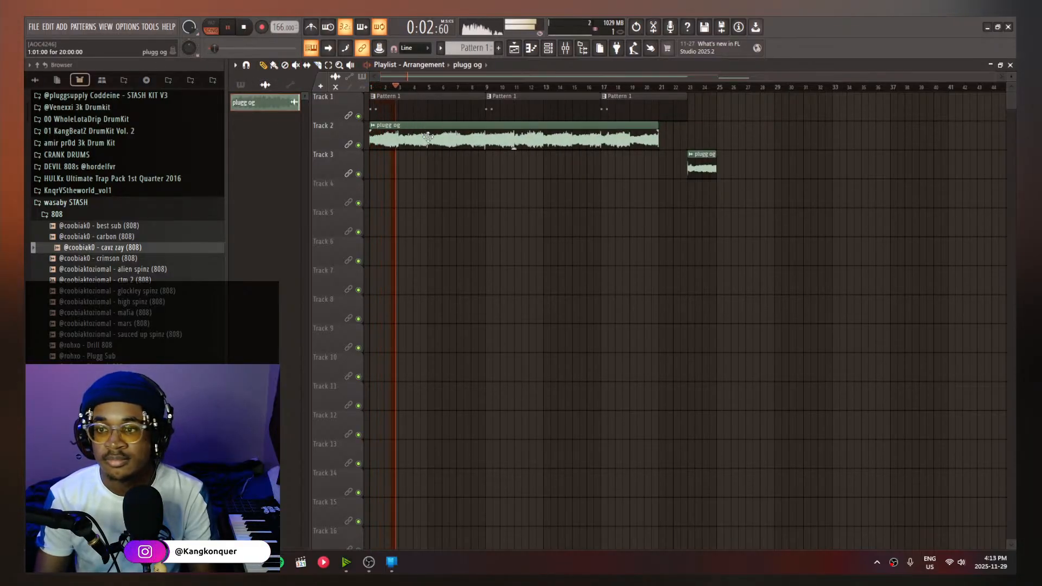
double_click(392, 105)
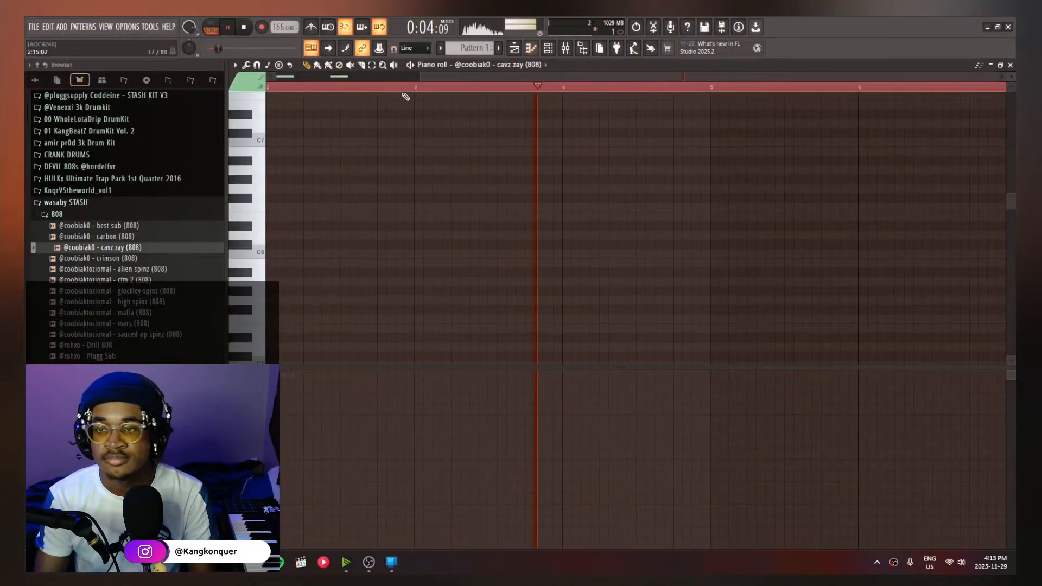
left_click(516, 49)
key("ctrl+z")
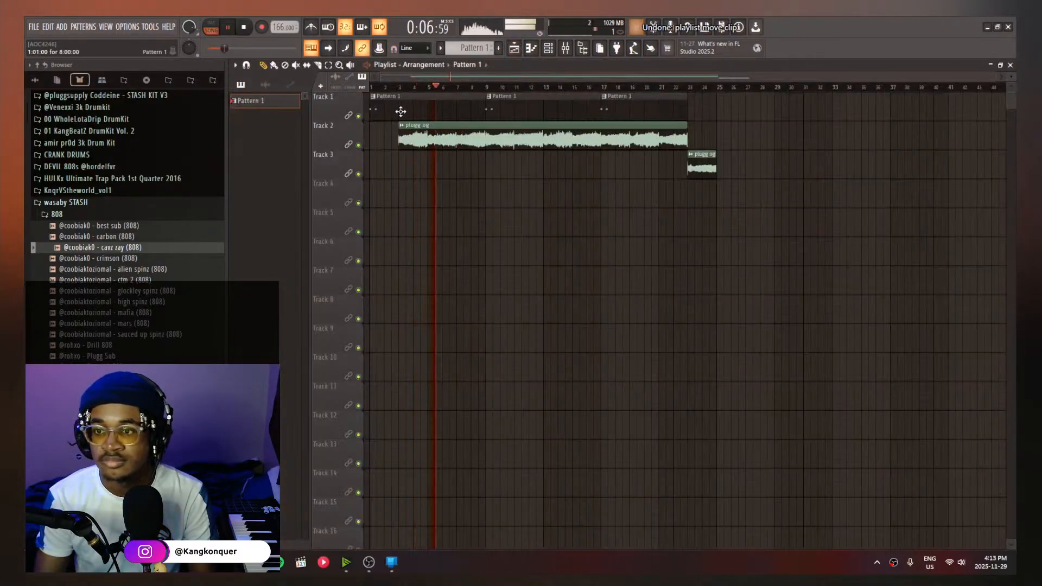
key("ctrl+z")
key("space")
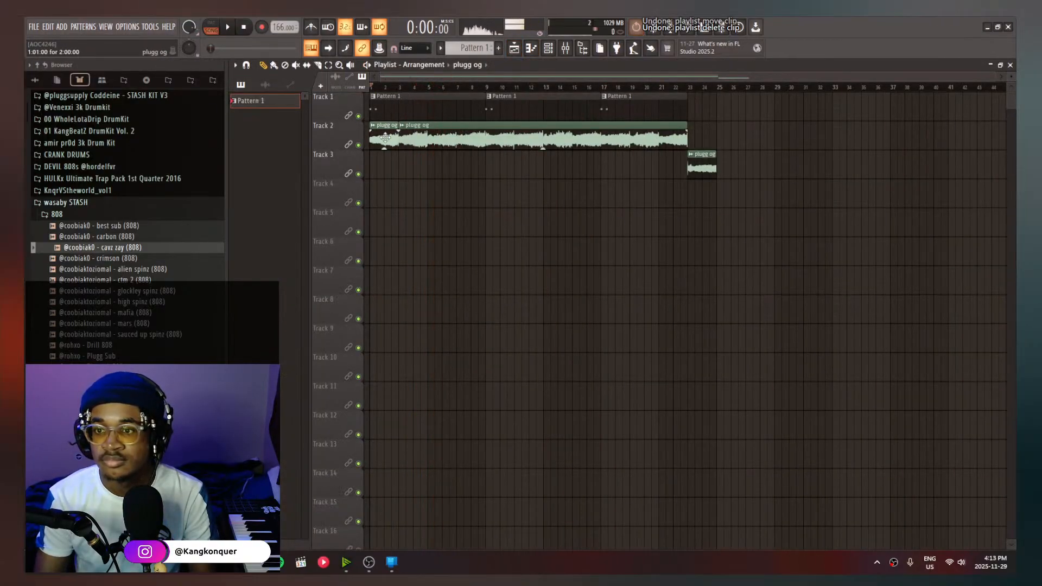
Set the two-bar opening piece aside on Track 6, move the remaining plugg og clip to bar 1, and mute Track 1
mouse_move(384, 137)
left_mouse_down()
mouse_move(550, 254)
mouse_move(381, 136)
left_mouse_up()
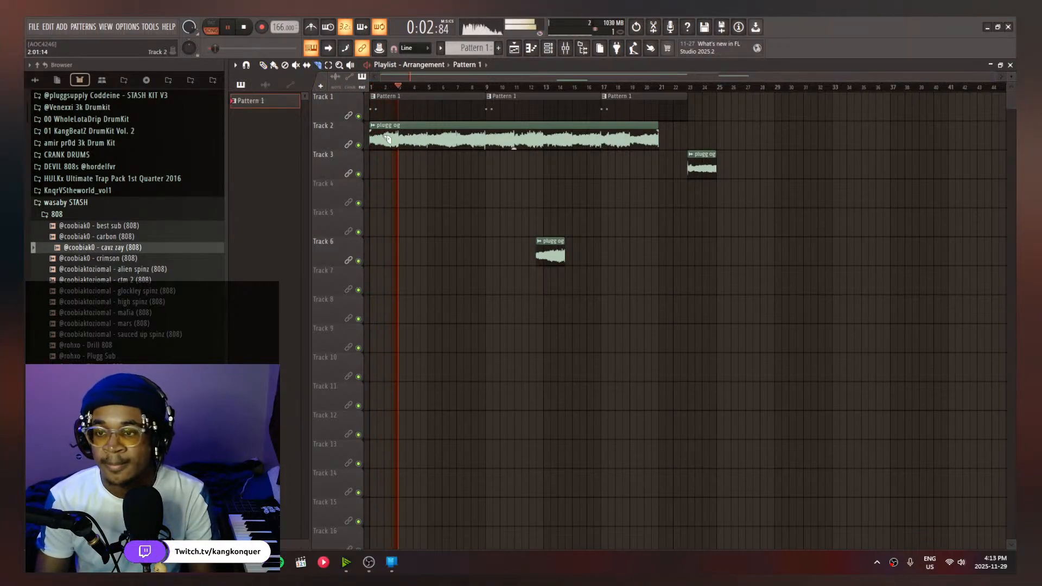
left_click(359, 116)
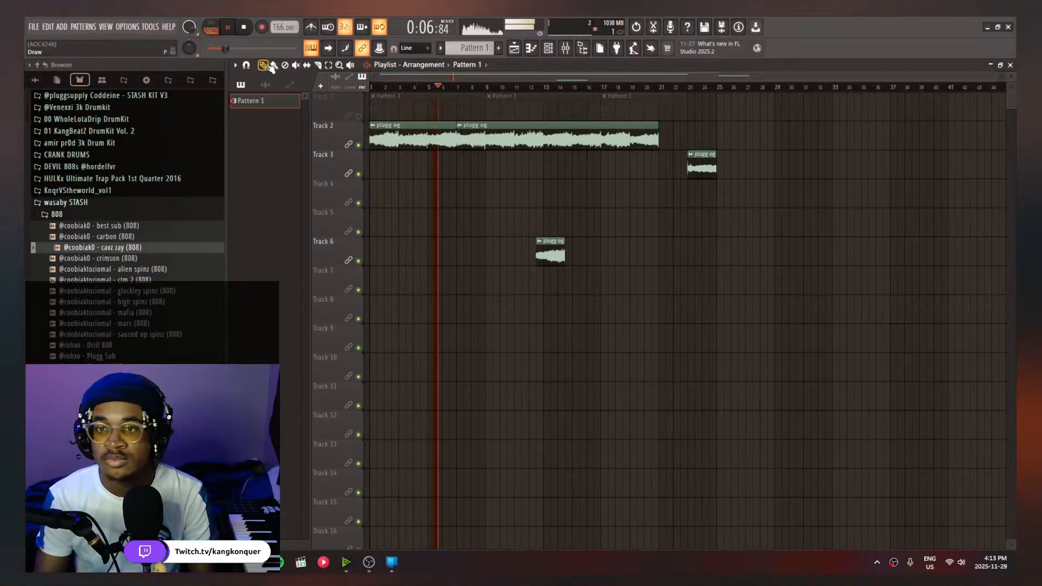
Split the Track 2 plugg og clip at bar 7, put the two-bar piece on Track 3 there, and move the remainder to bar 9
left_click_drag(488, 135, 554, 137)
left_click_drag(548, 242, 463, 147)
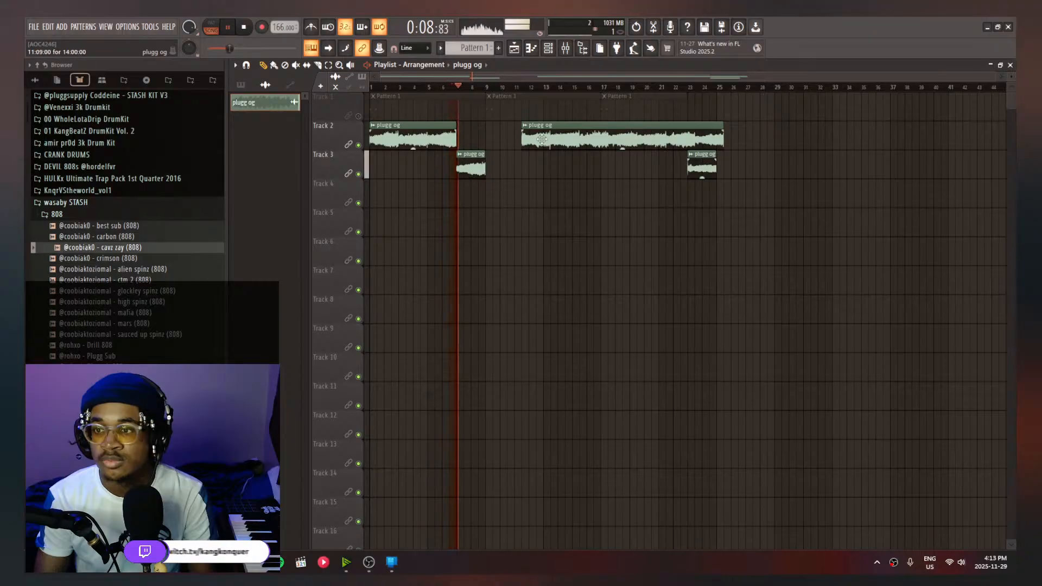
left_click_drag(542, 139, 507, 143)
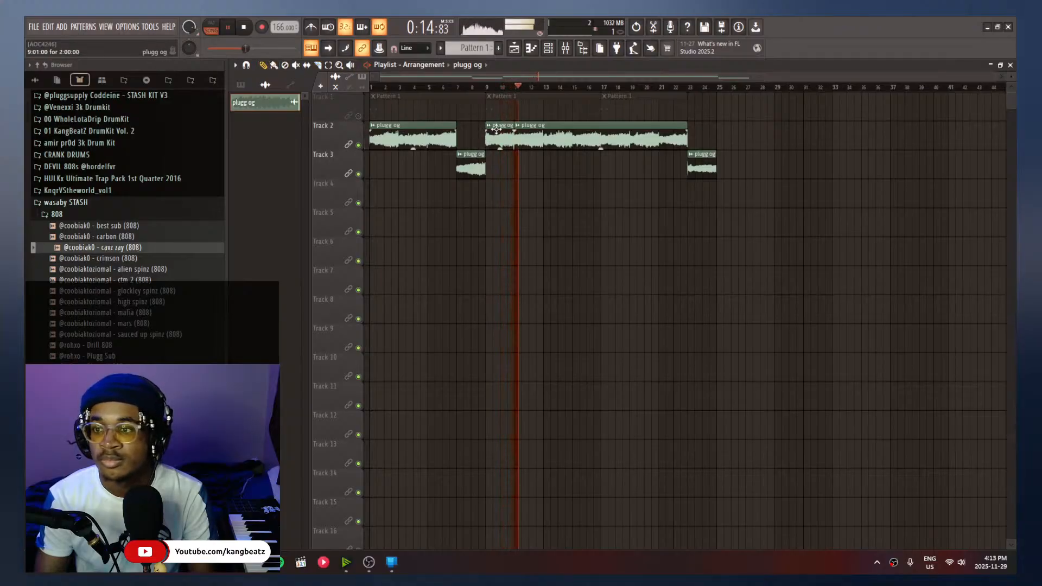
Set the two-bar piece at bar 9 aside on Track 5, move the remaining clip to bar 9, and split it at bar 15
left_click_drag(556, 128, 530, 138)
key("space")
left_click(493, 92)
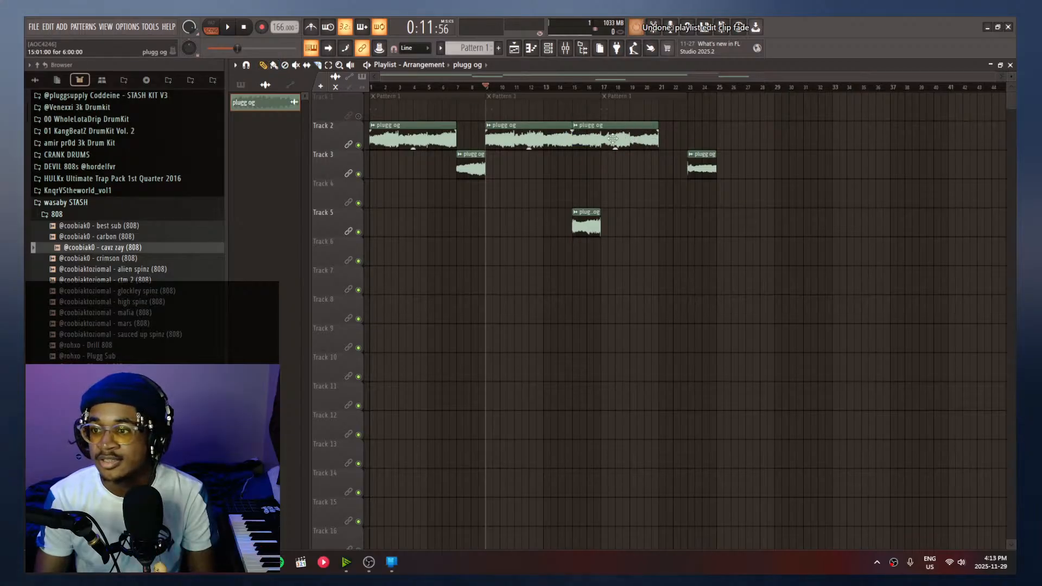
Place the Track 5 two-bar piece on Track 3 at bar 15 and move the remaining plugg og clip to bar 17
left_click_drag(613, 139, 707, 140)
key("space")
left_click_drag(586, 231, 591, 153)
left_click_drag(695, 147, 628, 139)
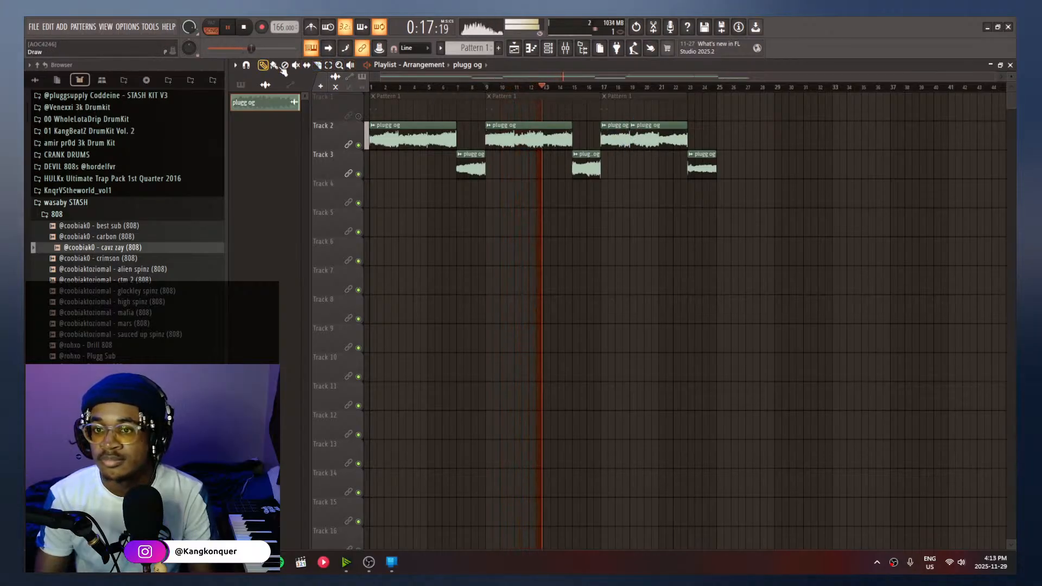
Set the two-bar opening piece at bar 17 aside on Track 6, move the remaining clip to bar 17, and unmute Track 1
left_click_drag(613, 137, 794, 251)
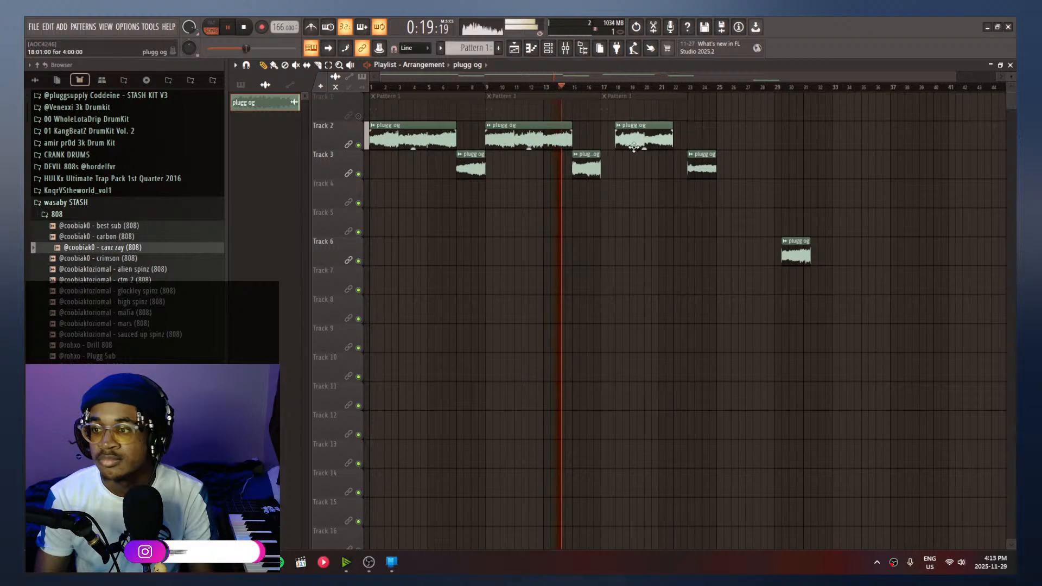
left_click_drag(633, 147, 619, 146)
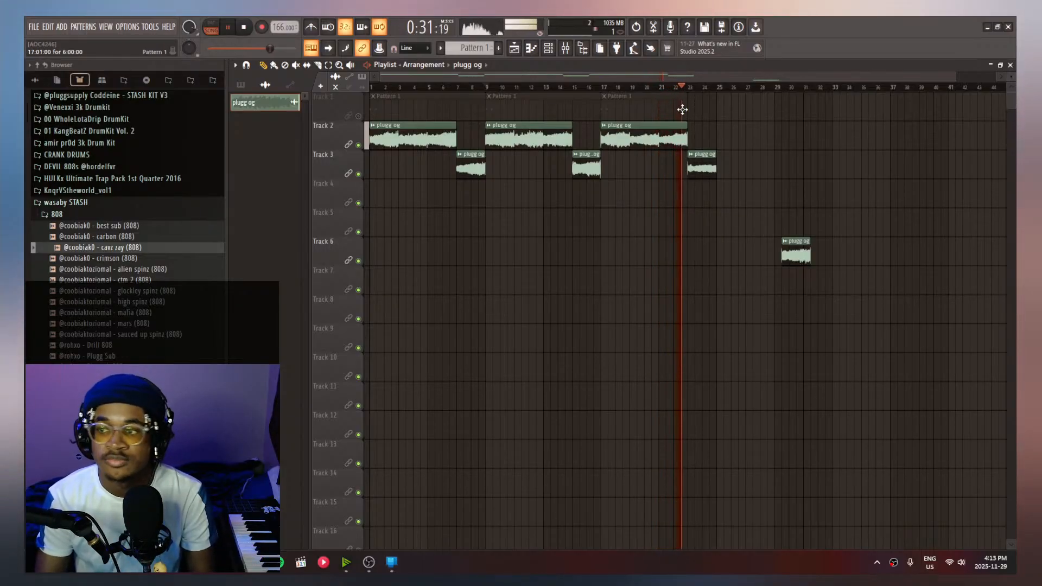
left_click(358, 116)
Open Pattern 1's 808 notes and add short D7 notes at the start of bar 3 and on steps 3, 11 and 13 of bar 4
left_click(395, 106)
double_click(396, 106)
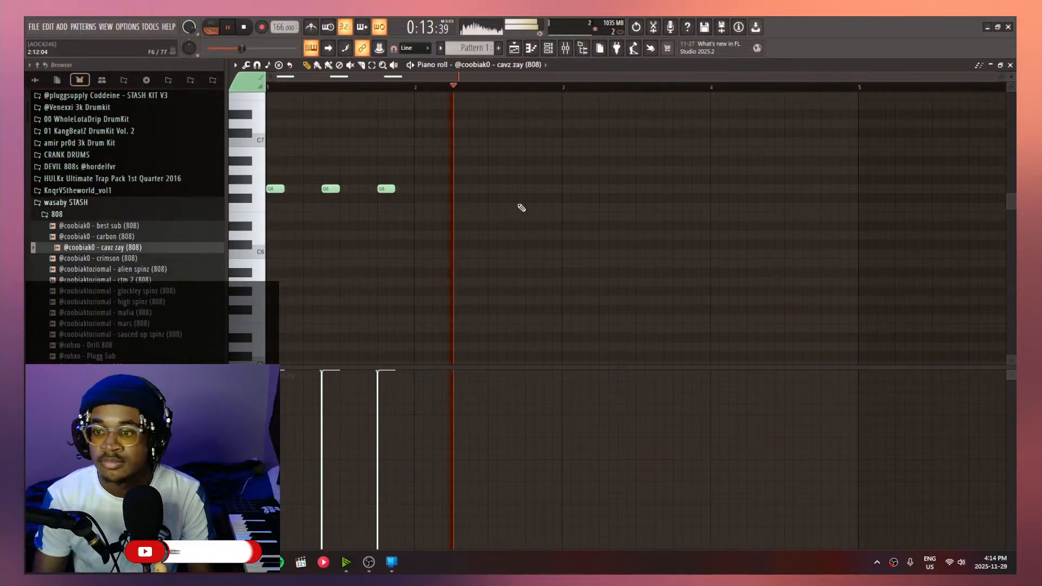
left_click_drag(571, 147, 564, 124)
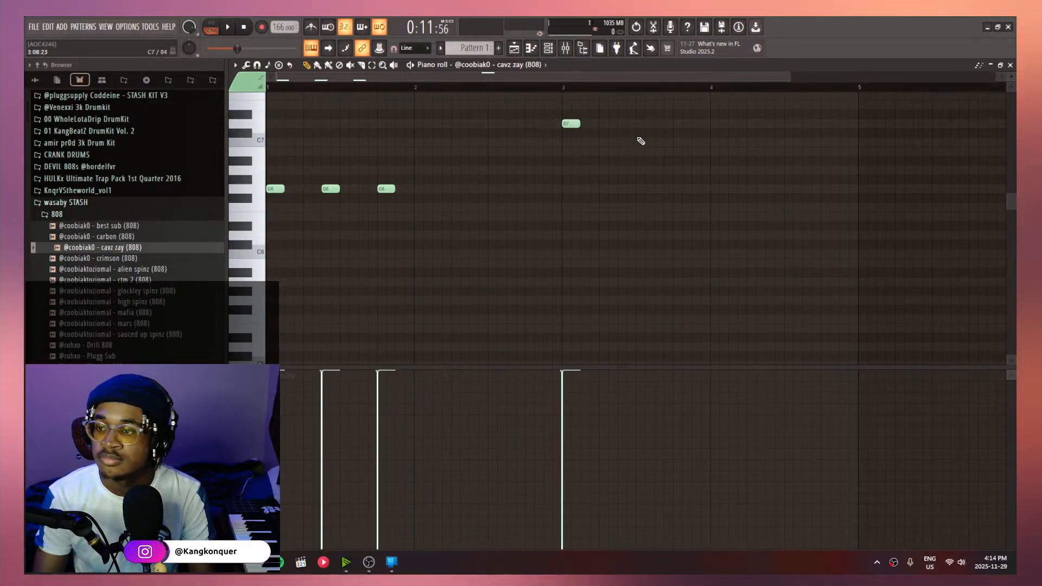
left_click(677, 124)
left_click(747, 123)
left_click_drag(747, 123, 805, 126)
left_click_drag(681, 124, 735, 125)
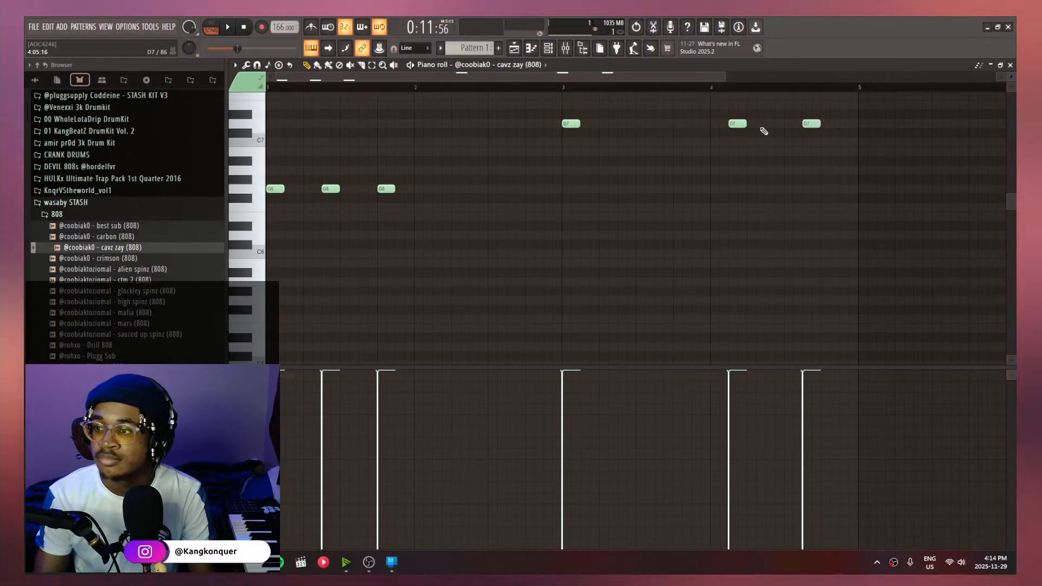
right_click(813, 124)
left_click(823, 125)
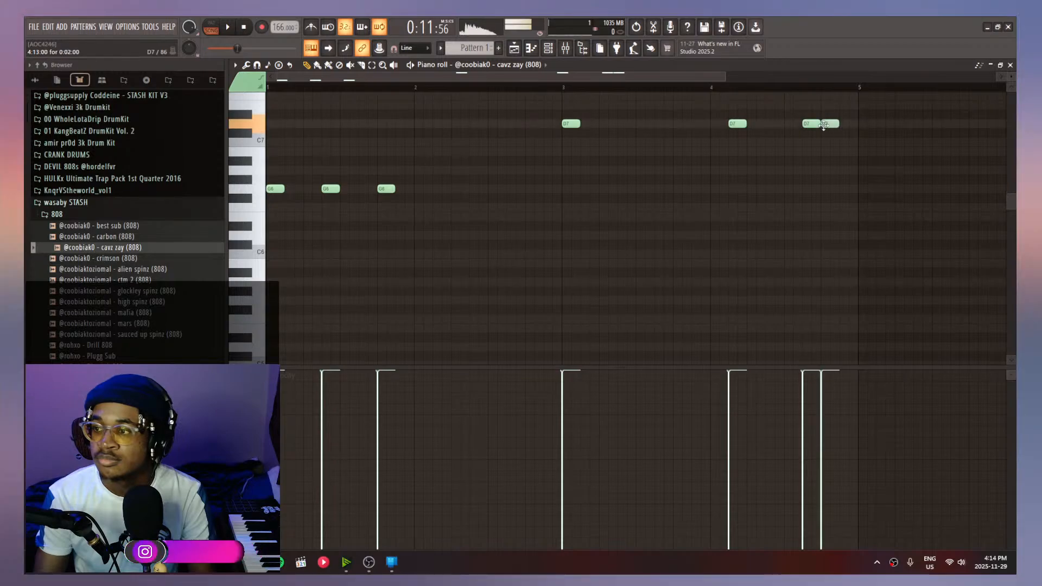
Transpose all 808 notes down one octave and move the first note of bar 4 to step 5
scroll(662, 195, "down", 3)
key("ctrl+Down")
key("ctrl+Down")
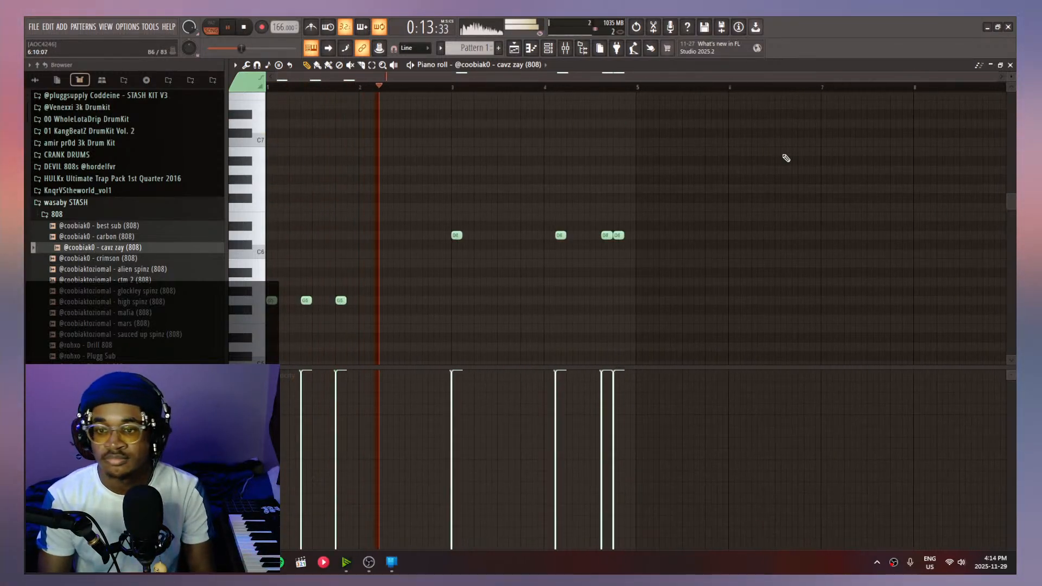
key("ctrl+Up")
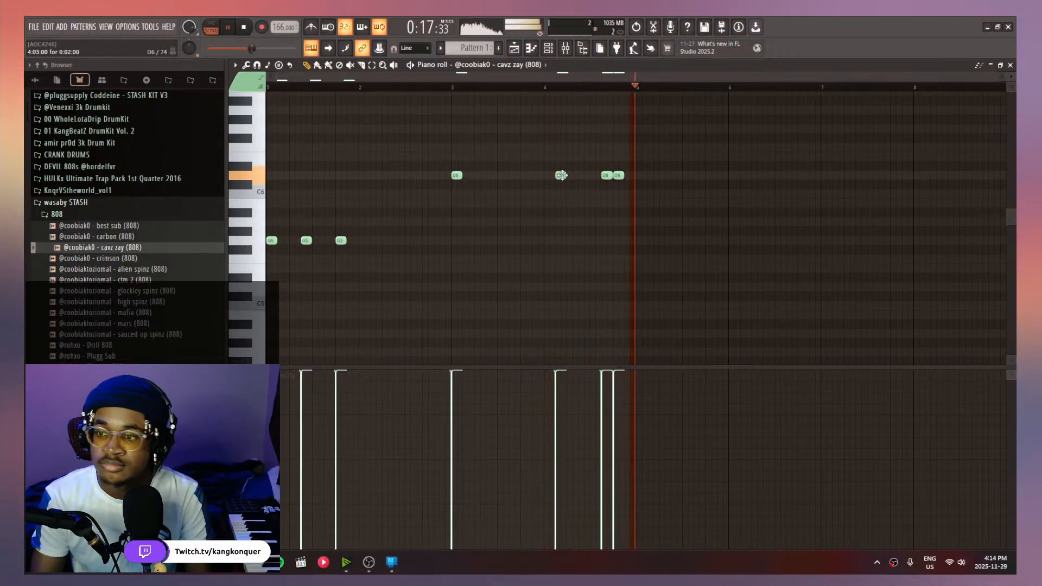
left_click_drag(559, 173, 569, 172)
Extend the 808 notes end to end up to bar 5 using a temporary G#5 note, and duplicate the phrase into bars 5 to 8
key("space")
left_click(639, 230)
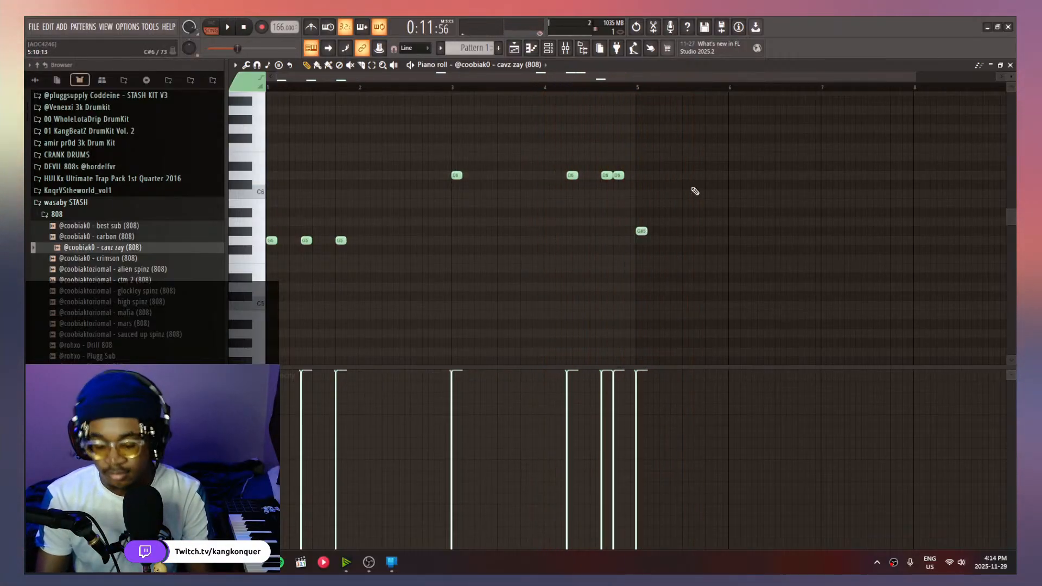
key("ctrl+l")
key("space")
right_click(714, 230)
key("ctrl+b")
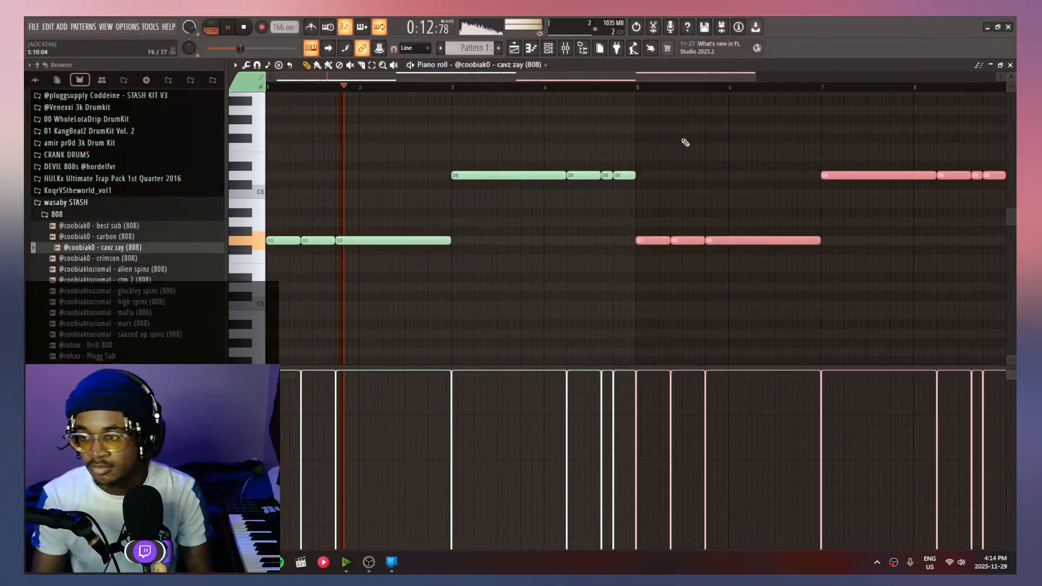
Lower the D6 notes in both halves of the 808 pattern by one octave to D5
scroll(686, 142, "down", 2)
left_click(532, 128)
left_click_drag(247, 231, 211, 135)
key("ctrl+Down")
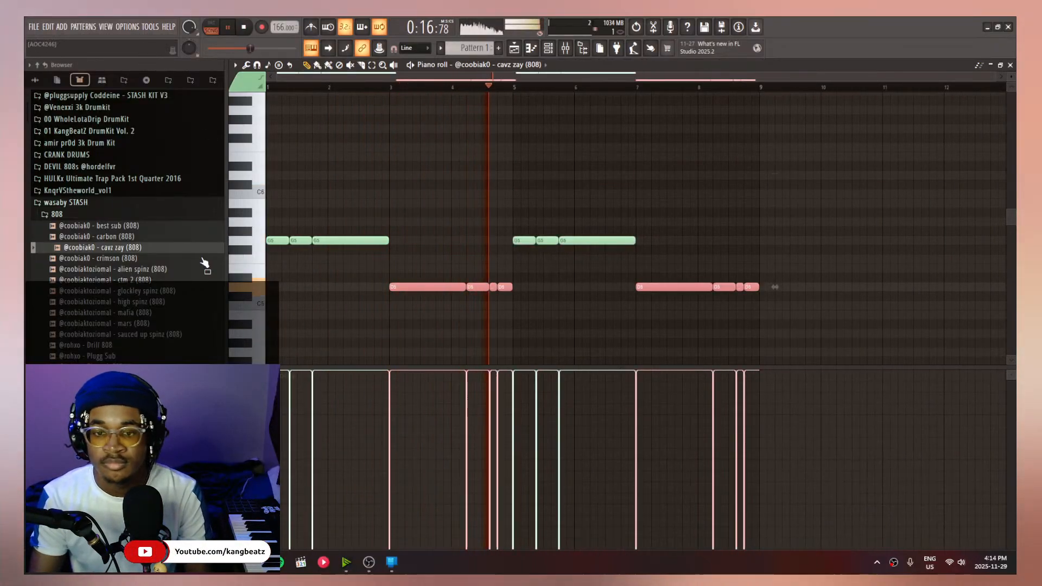
left_click(119, 258)
key("space")
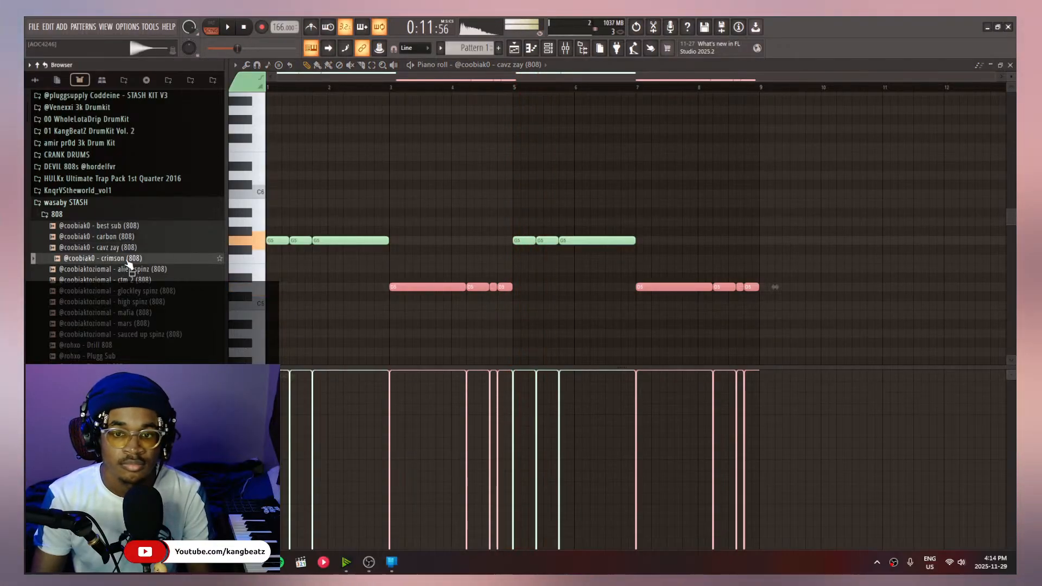
left_click(500, 167)
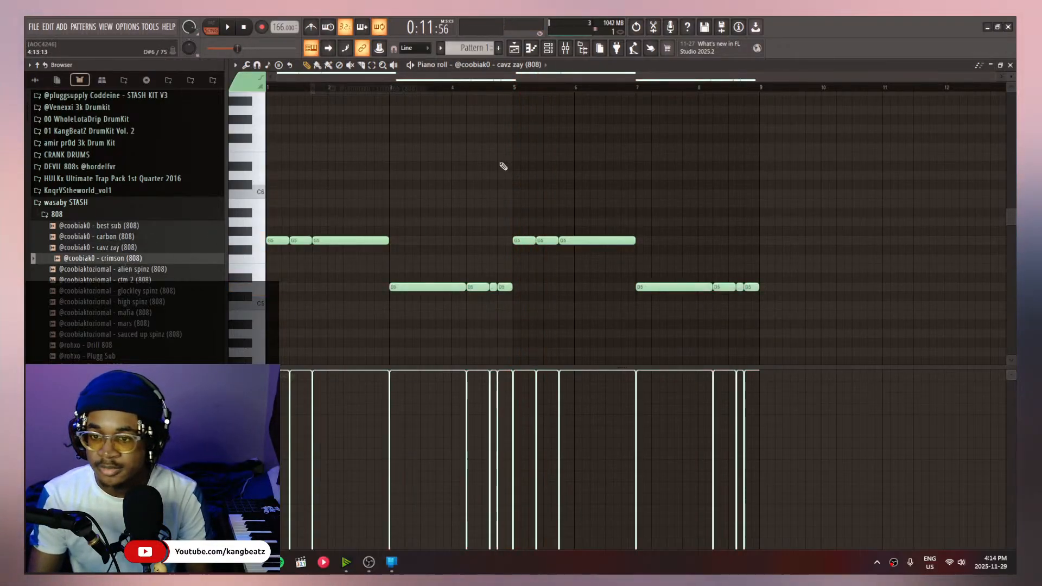
key("space")
left_click(546, 50)
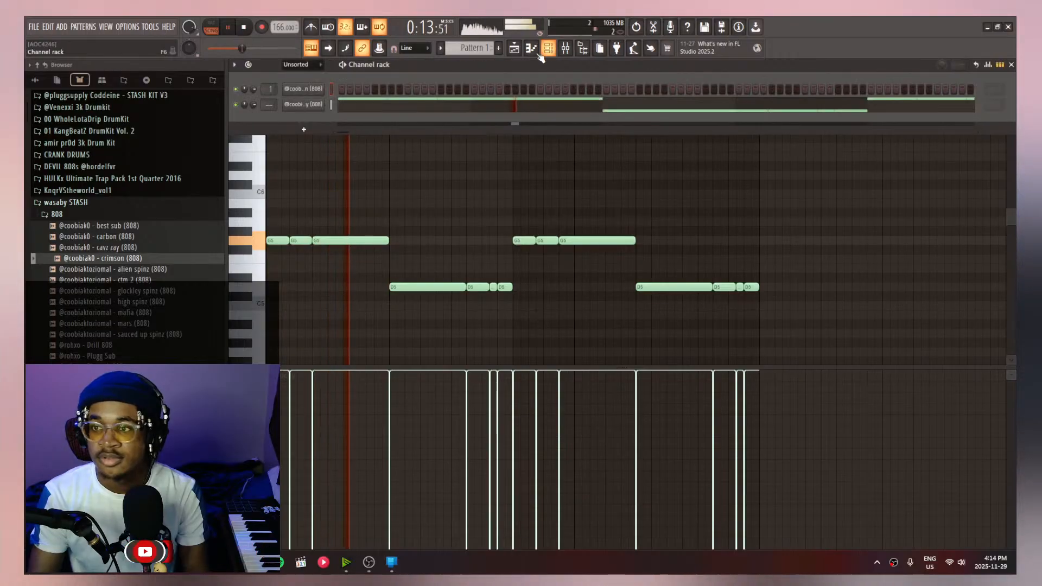
key("space")
key("ctrl+z")
key("ctrl+z")
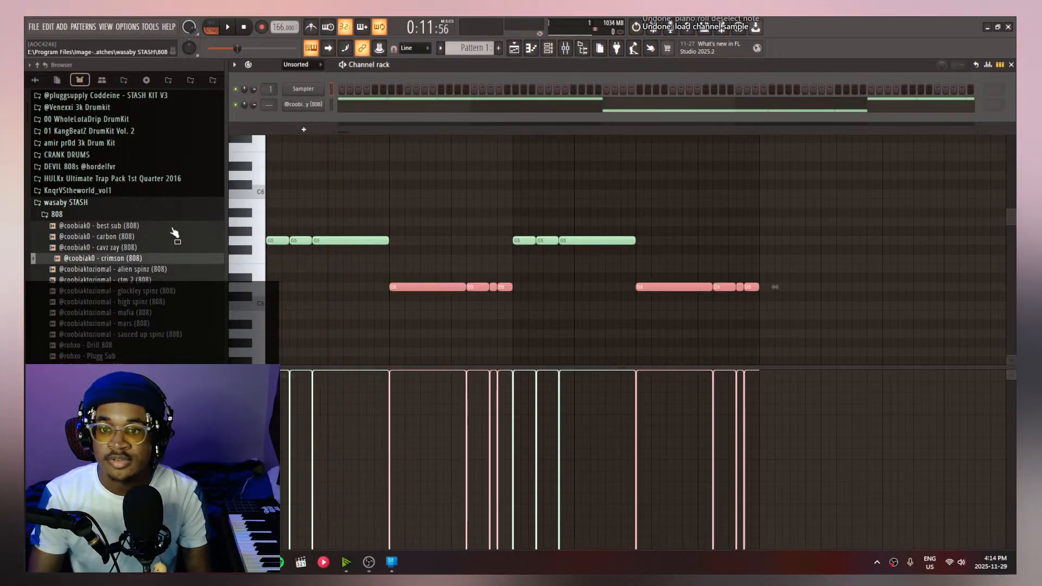
left_click_drag(175, 258, 311, 106)
left_click(370, 157)
key("space")
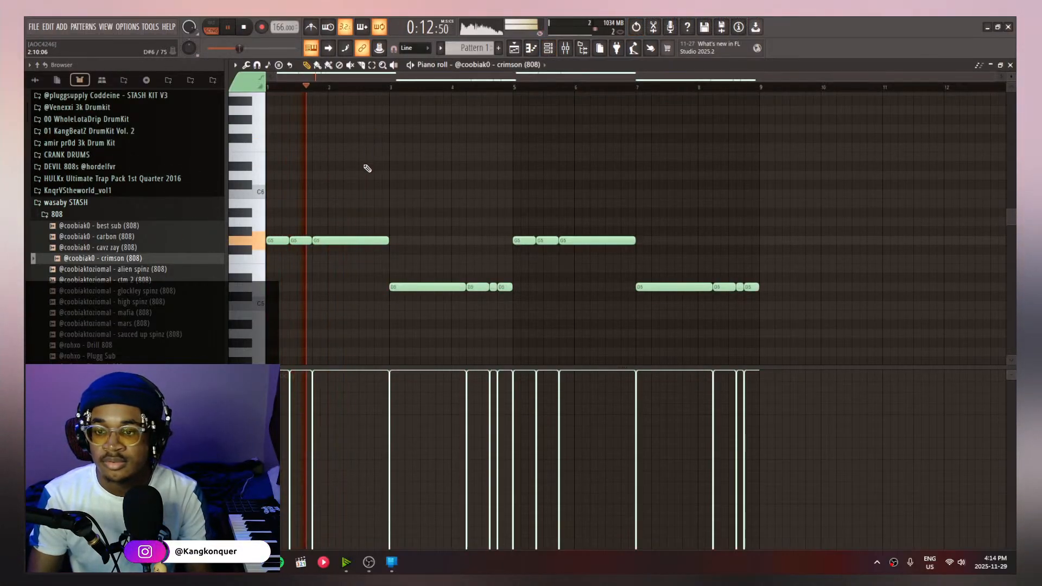
left_click(549, 49)
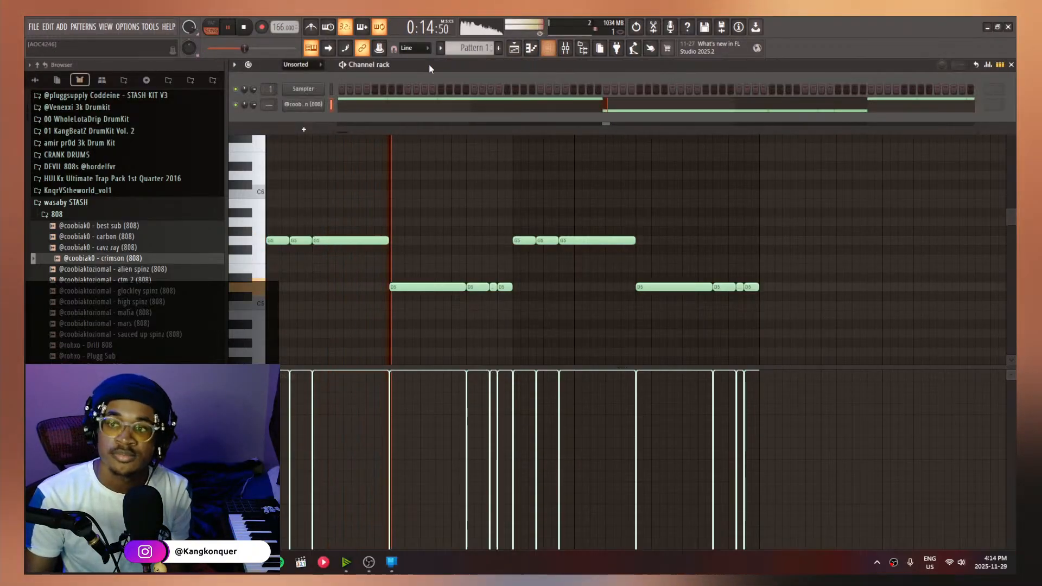
left_click(72, 213)
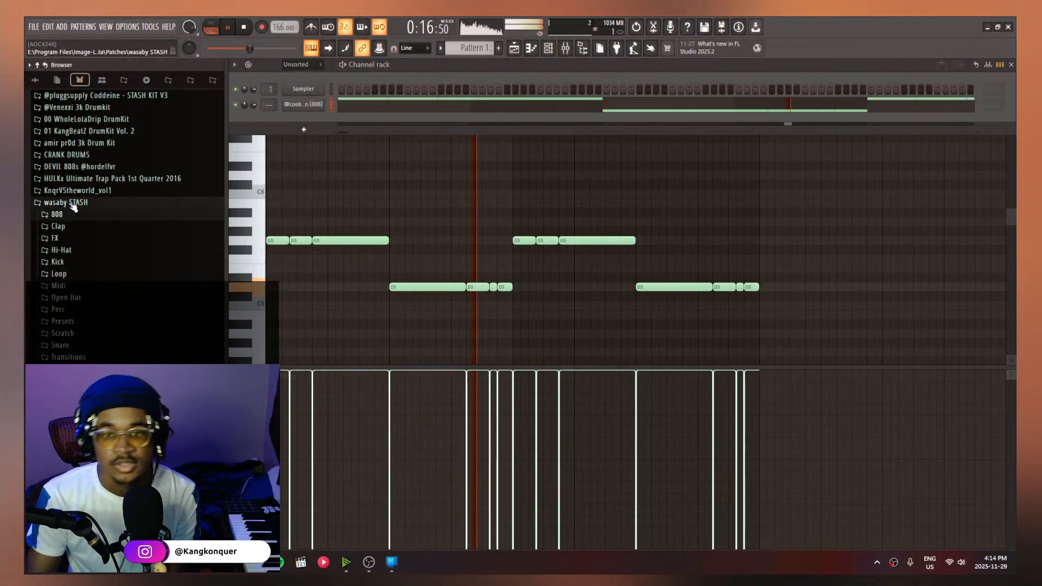
left_click(61, 249)
left_click_drag(92, 284, 96, 294)
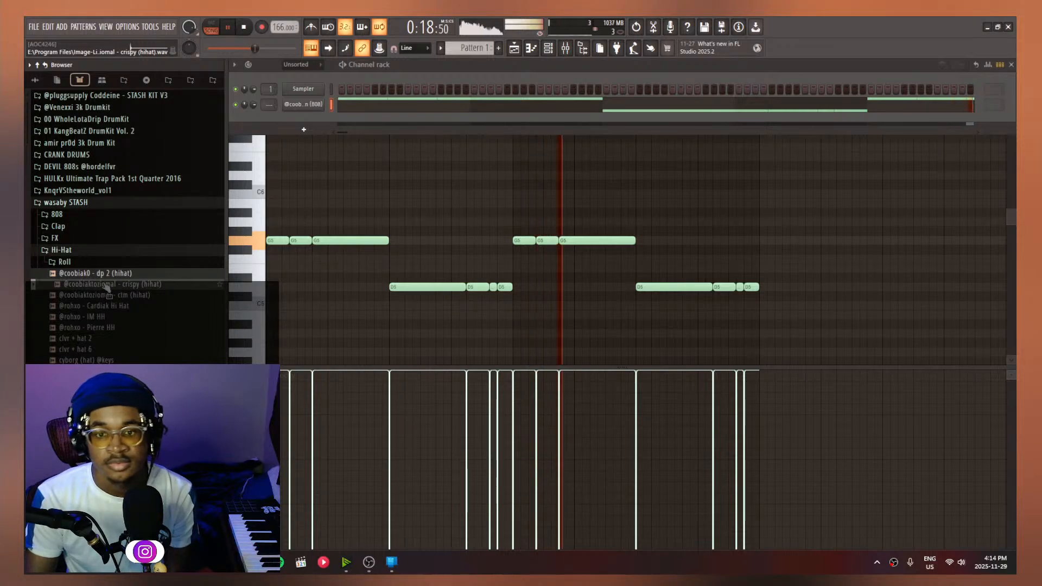
left_click(104, 274)
left_click_drag(327, 125, 326, 126)
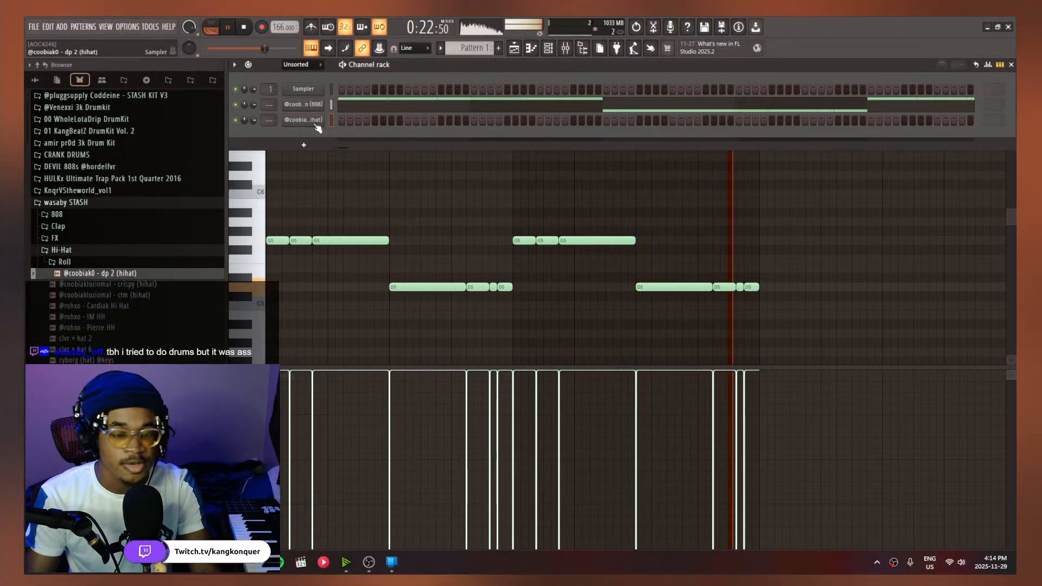
Program the hi-hat channel on steps 1, 3, 9 and 11 and set its loop length to one bar
left_click(307, 120)
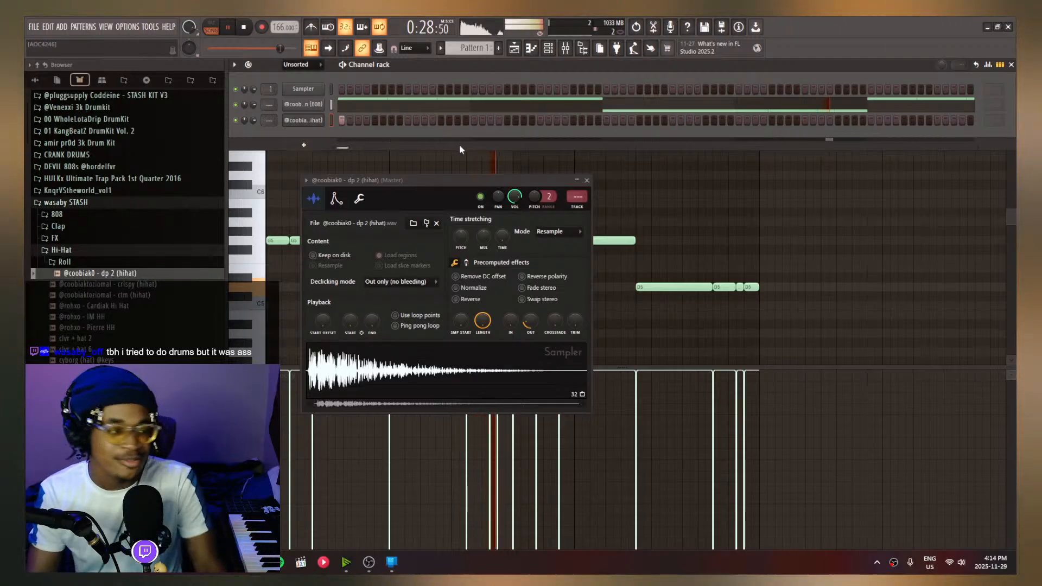
left_click(358, 120)
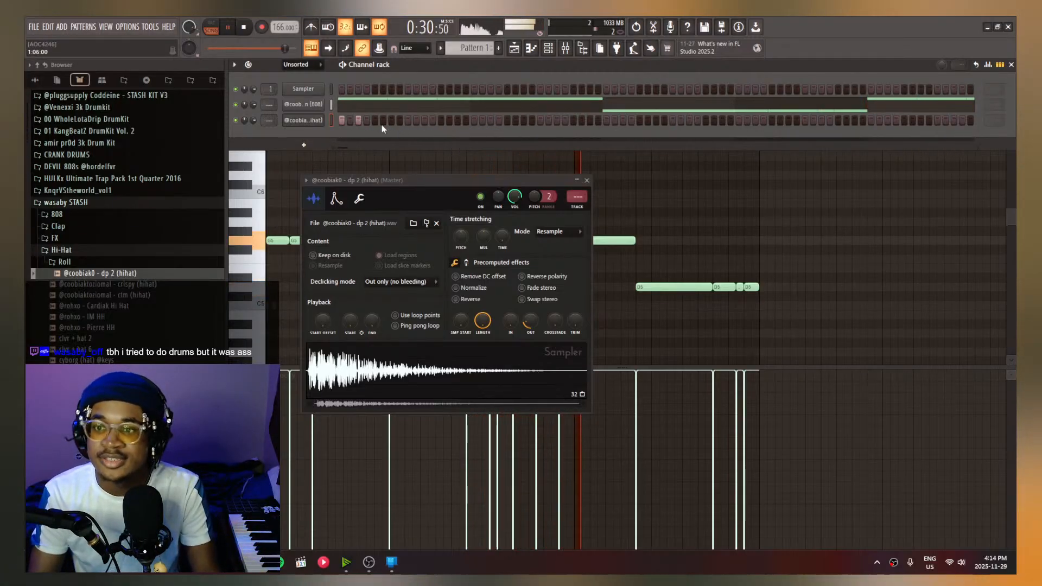
left_click(408, 120)
left_click(425, 120)
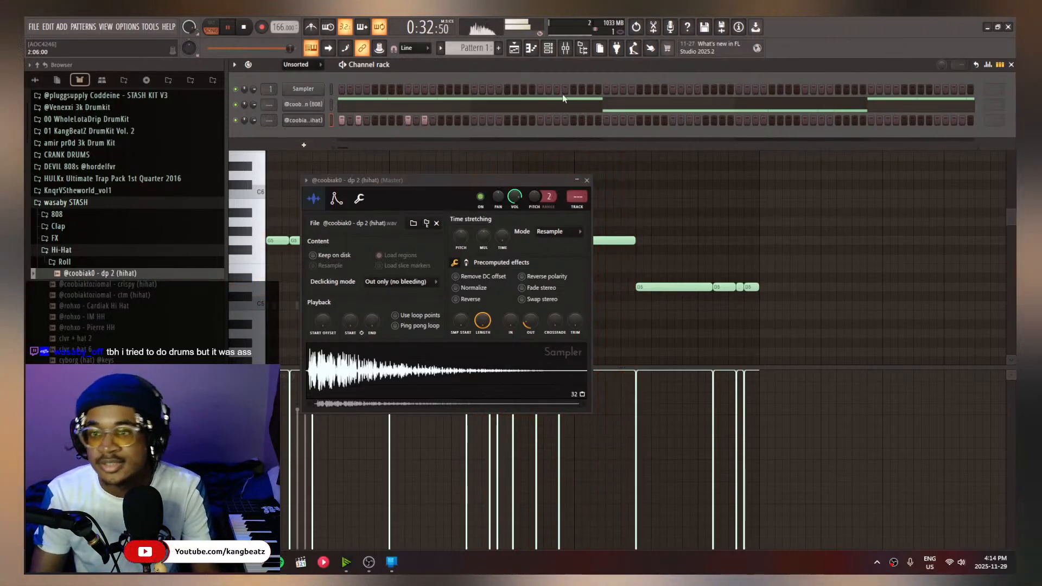
left_click(994, 120)
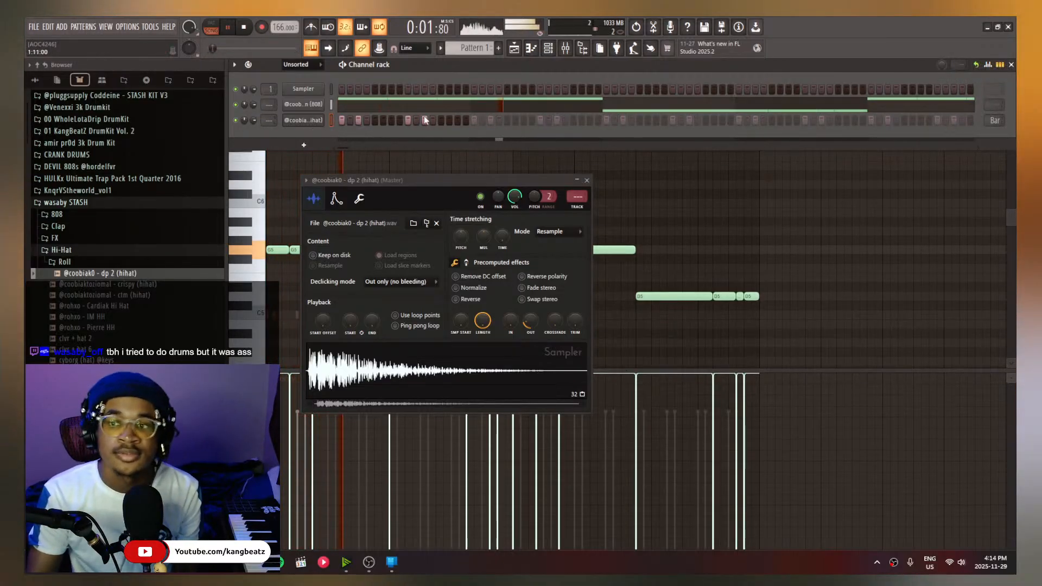
Open the hi-hat notes in the piano roll, repeat them in bar 2, and extend the loop to the start of bar 3
right_click(309, 125)
left_click(349, 119)
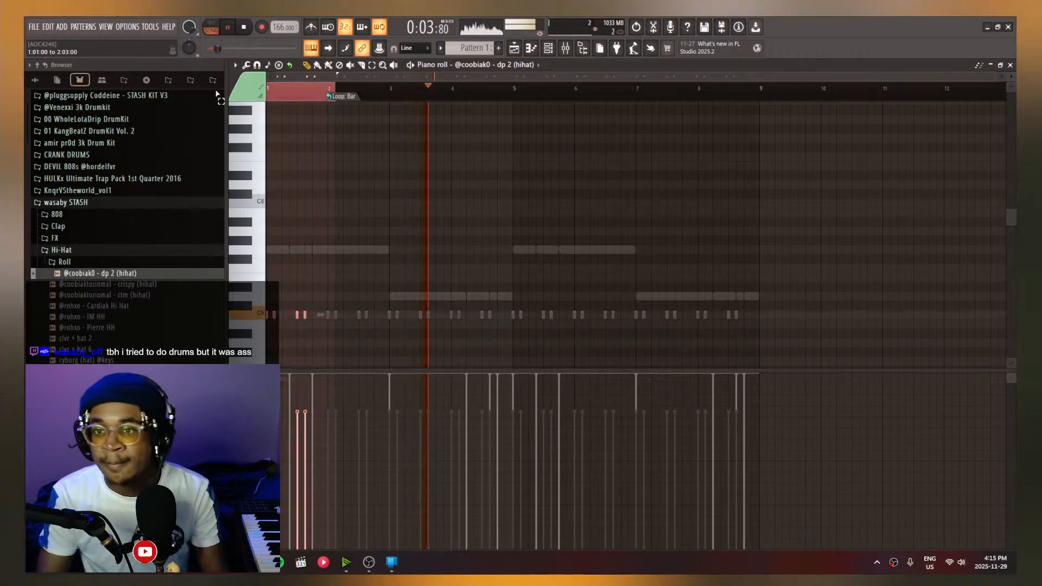
left_click_drag(329, 96, 389, 96)
Lower bar 2's first pair of hi-hat notes by two semitones and its second pair by three semitones
scroll(335, 304, "up", 2)
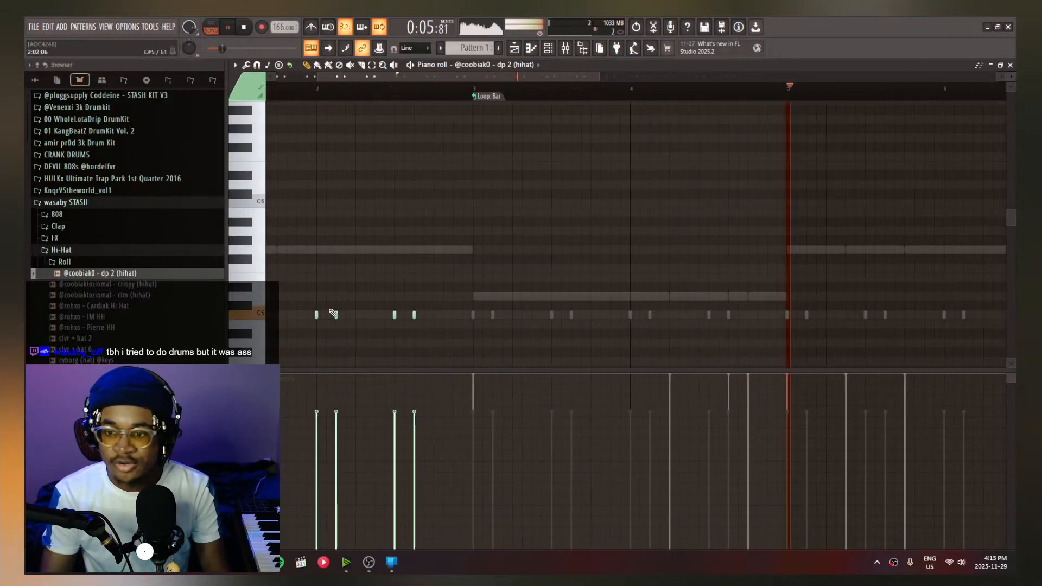
key("space")
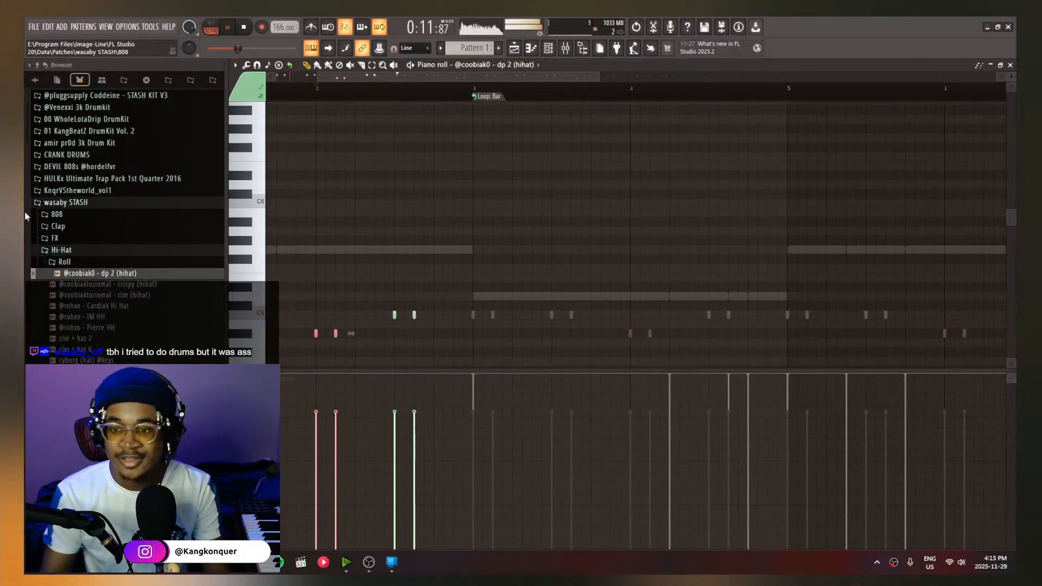
left_click_drag(449, 314, 366, 306)
key("shift+Down")
key("shift+Down")
key("shift+Down")
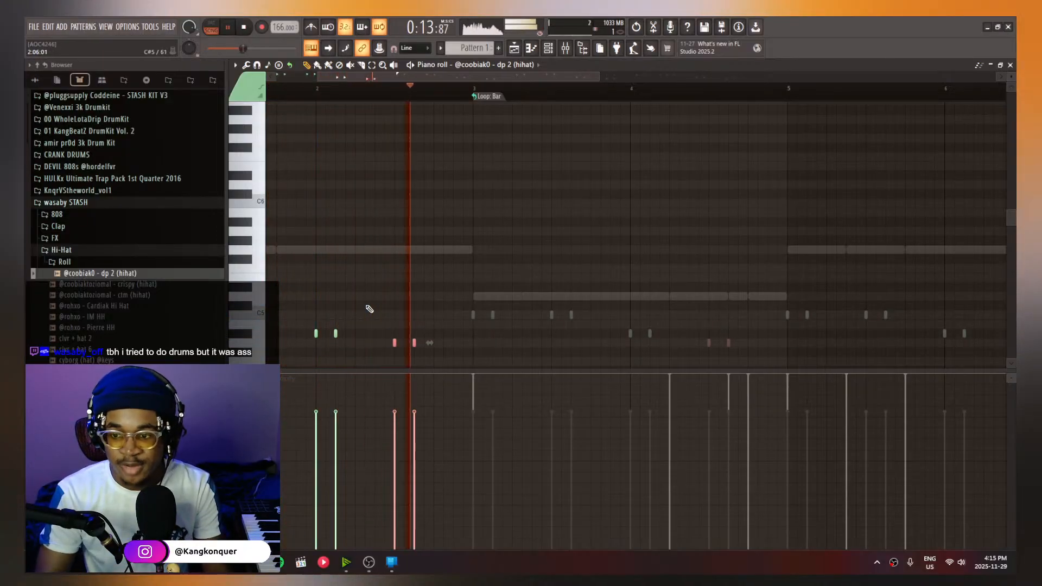
Stagger the bar 2 hi-hat pitches by raising the first pair's opening note to C5 and the second pair's to A#4
left_click(403, 201, "ctrl")
scroll(384, 209, "down", 3)
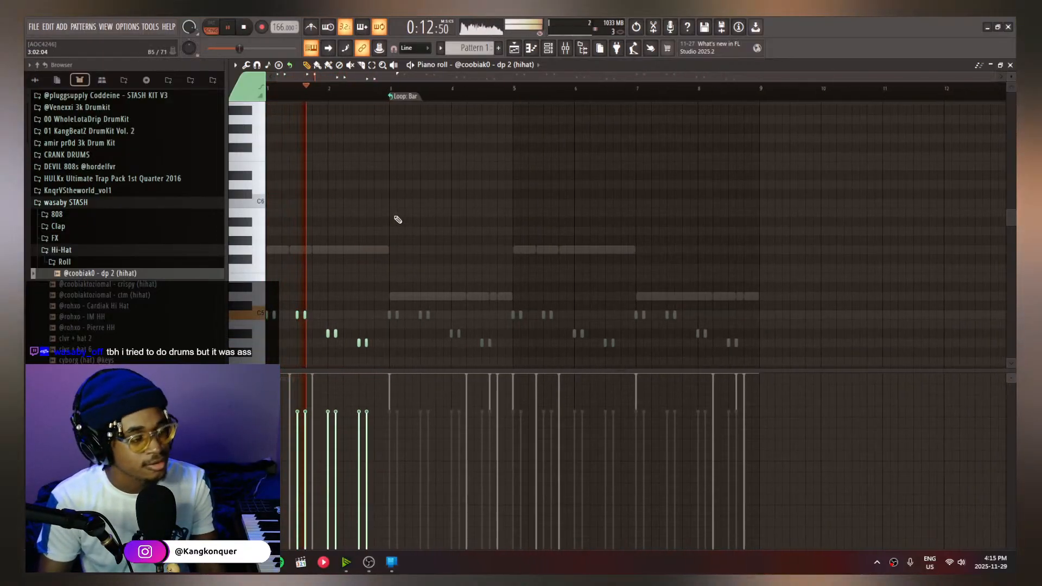
left_click_drag(347, 348, 321, 329)
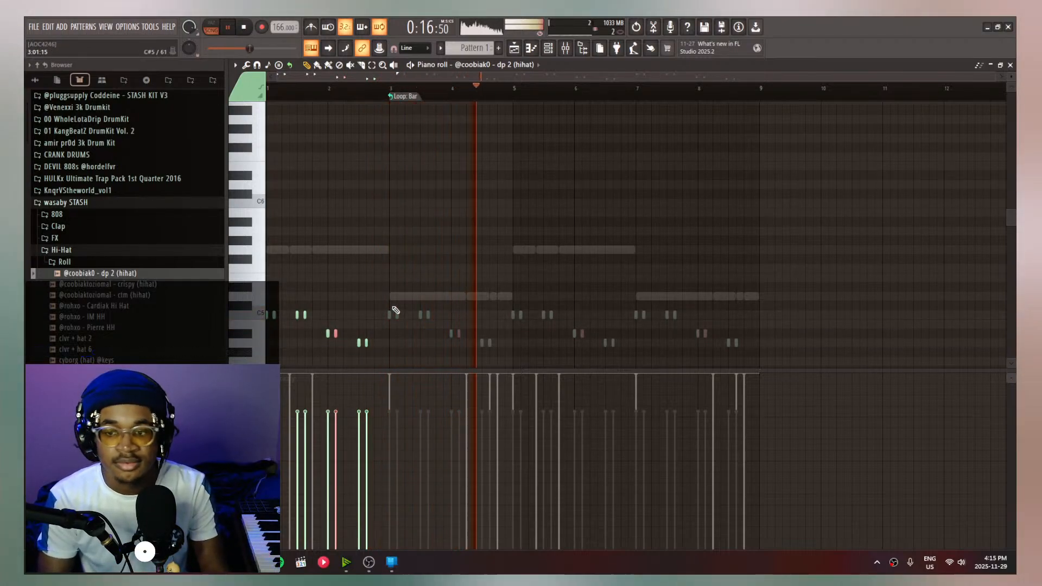
left_click(335, 274, "ctrl")
left_click_drag(328, 334, 358, 334)
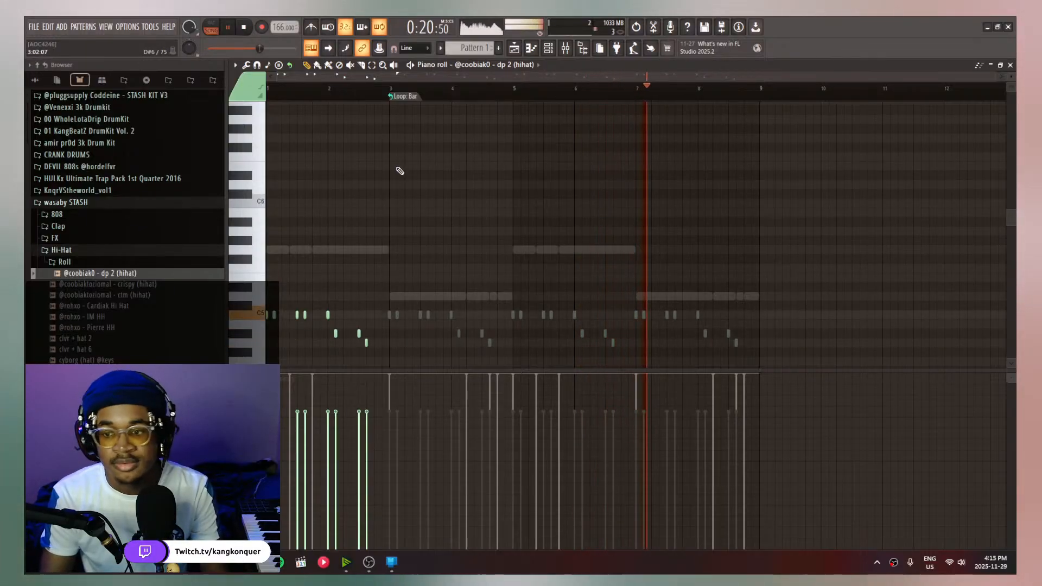
Extend the hi-hat loop to the start of bar 5 and lower bar 4's opening note to A#4
left_click_drag(389, 96, 507, 106)
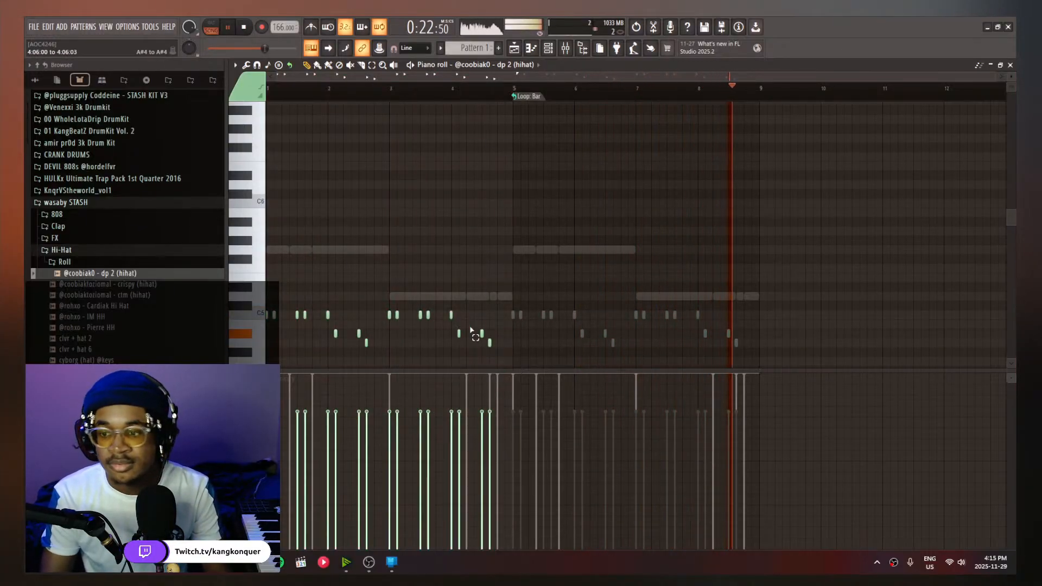
mouse_move(470, 318)
left_mouse_down()
mouse_move(447, 335)
mouse_move(443, 311)
mouse_move(475, 336)
left_mouse_up()
key("shift+Down")
key("shift+Down")
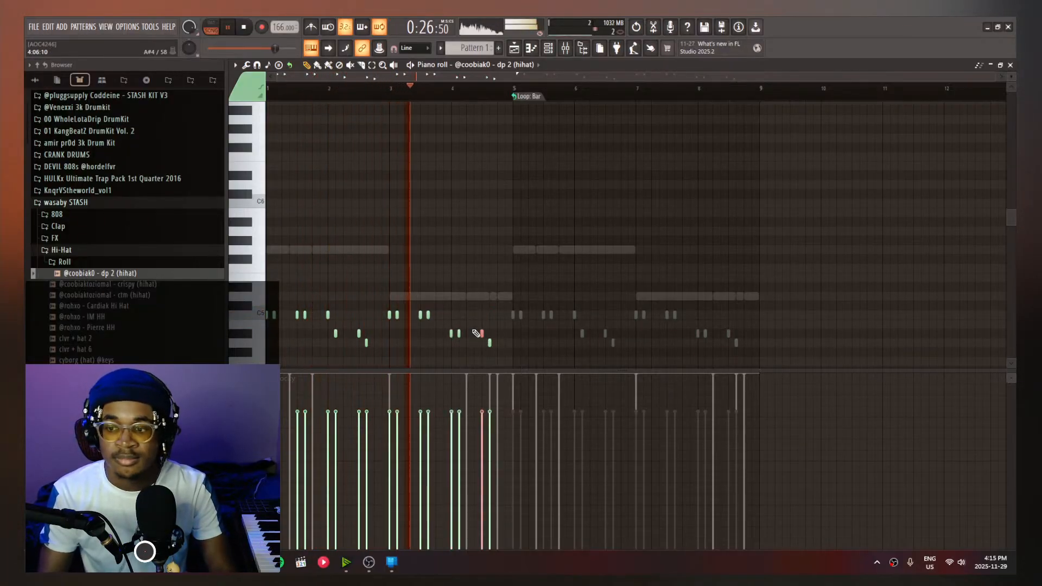
Lower the third hi-hat note of bar 4 to A4 and add another A4 note at the end of the bar
left_click_drag(562, 340, 481, 349)
left_click(503, 312, "ctrl")
scroll(505, 313, "up", 2)
scroll(509, 317, "up", 2)
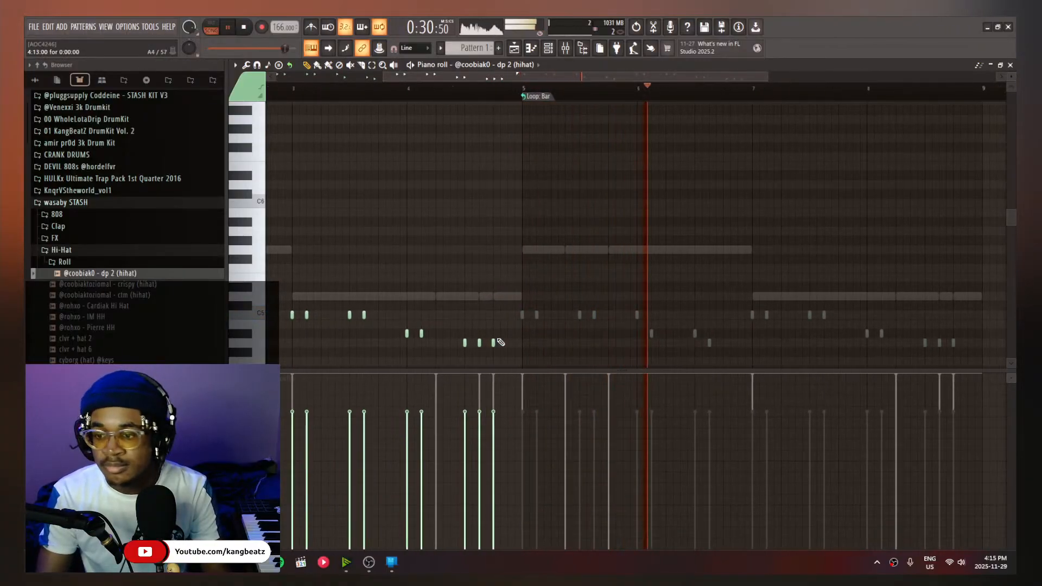
scroll(499, 339, "down", 3)
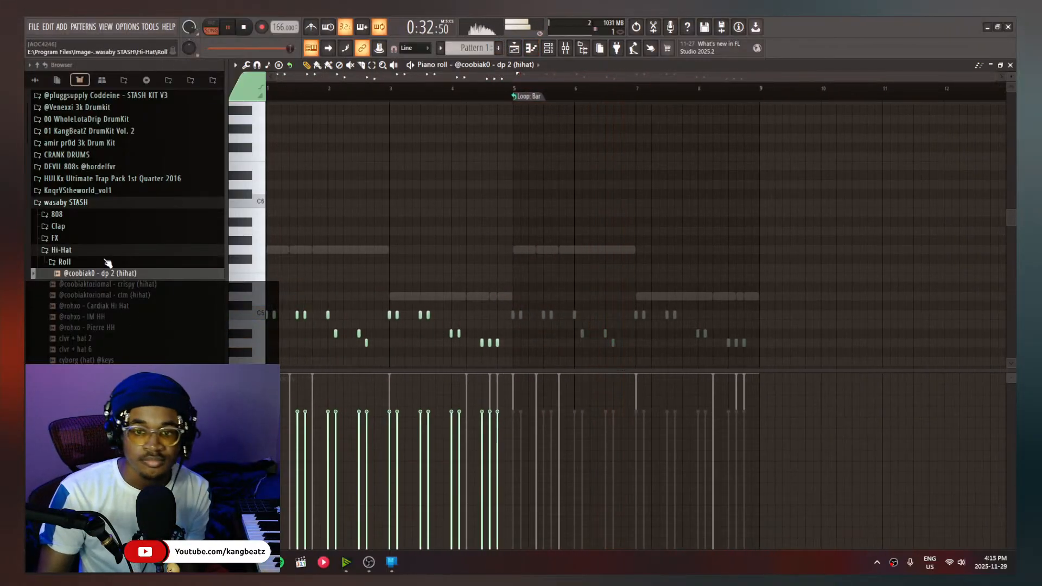
left_click(102, 250)
left_click(87, 215)
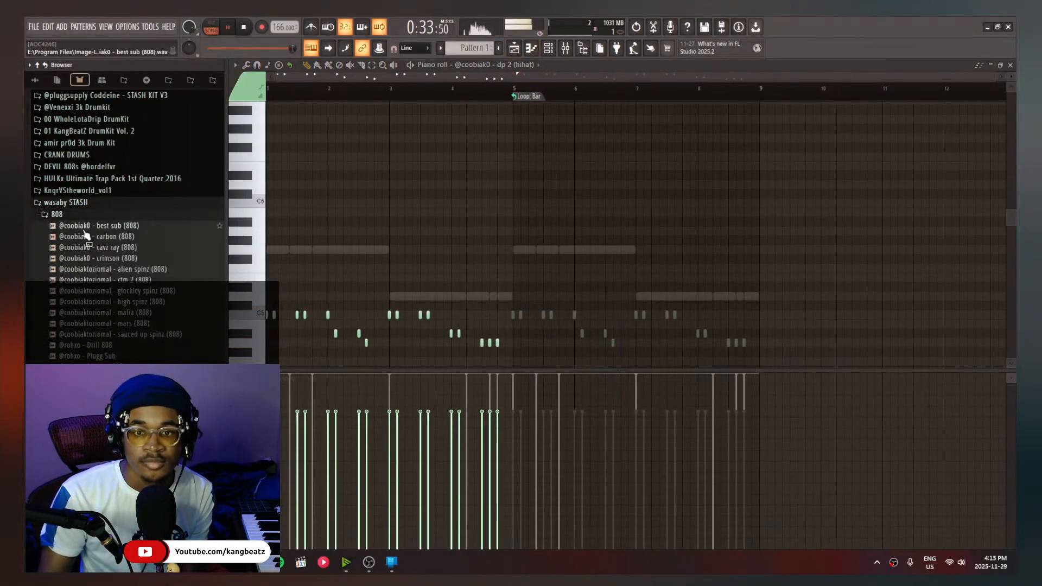
left_click(104, 164)
left_click(75, 278)
left_click(101, 312)
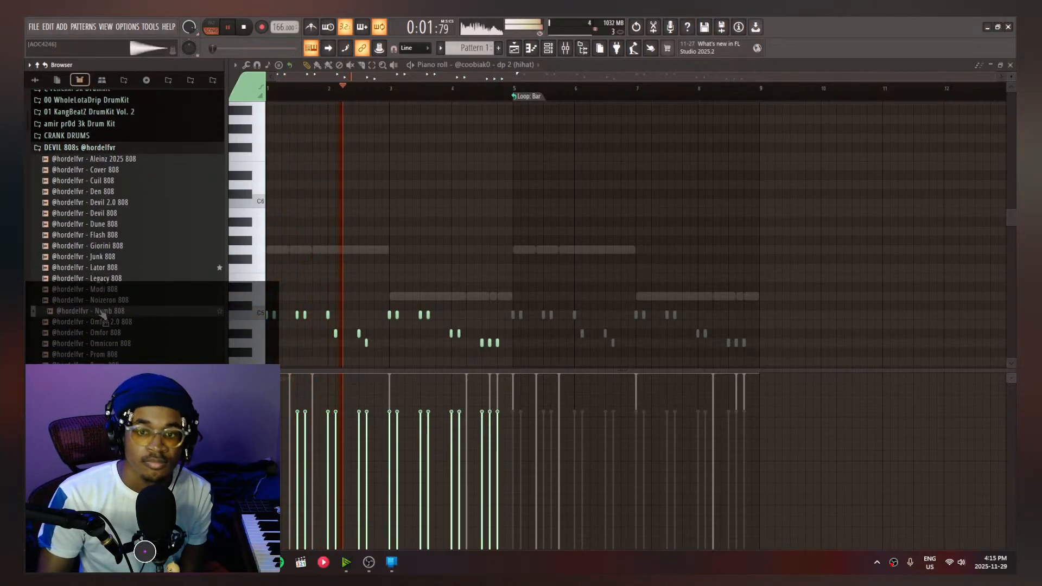
left_click(550, 48)
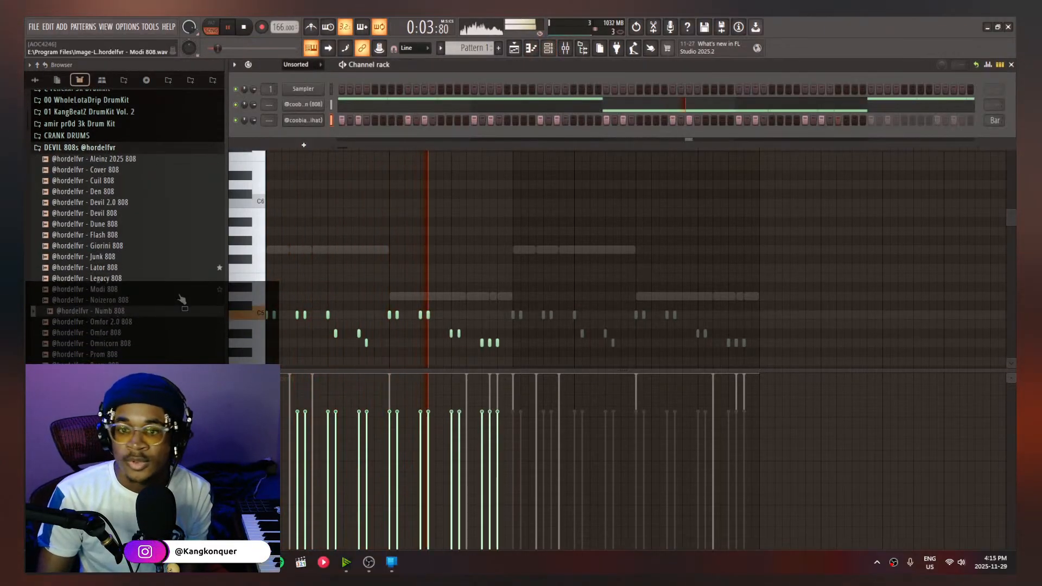
left_click_drag(90, 310, 319, 115)
Mute the crimson 808 channel
right_click(318, 120)
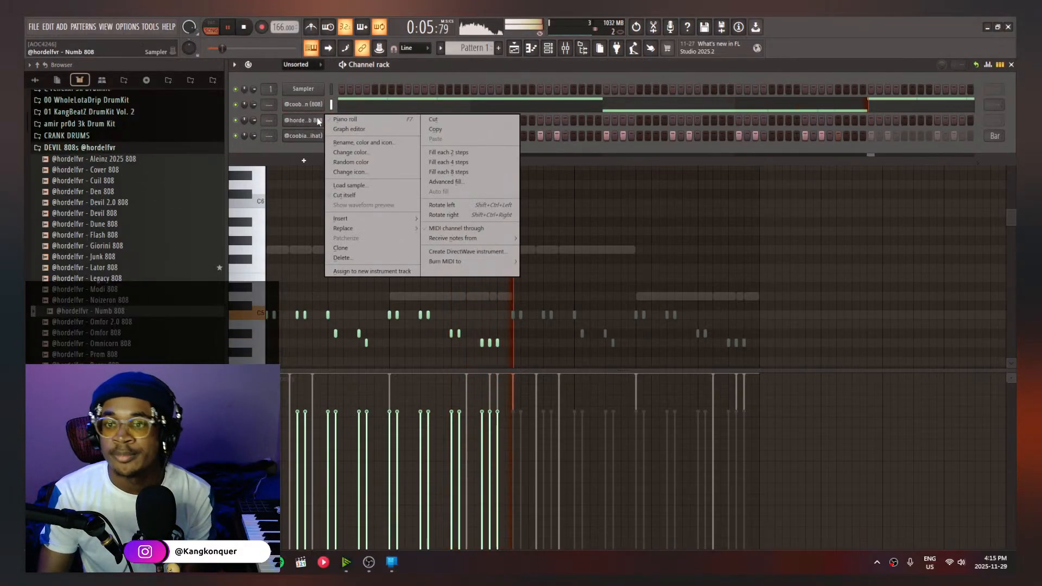
left_click(321, 120)
right_click(321, 120)
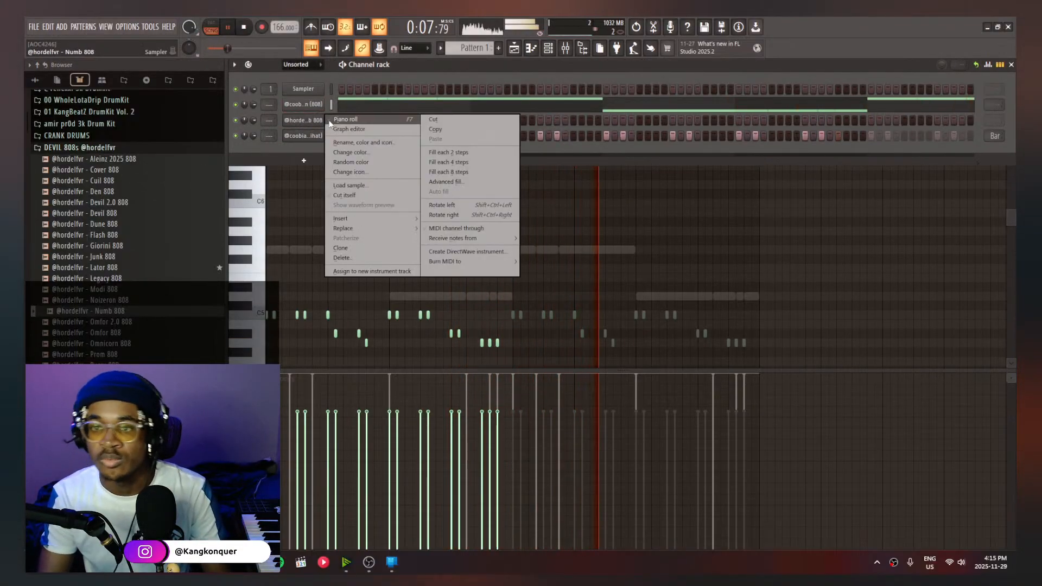
left_click(234, 105)
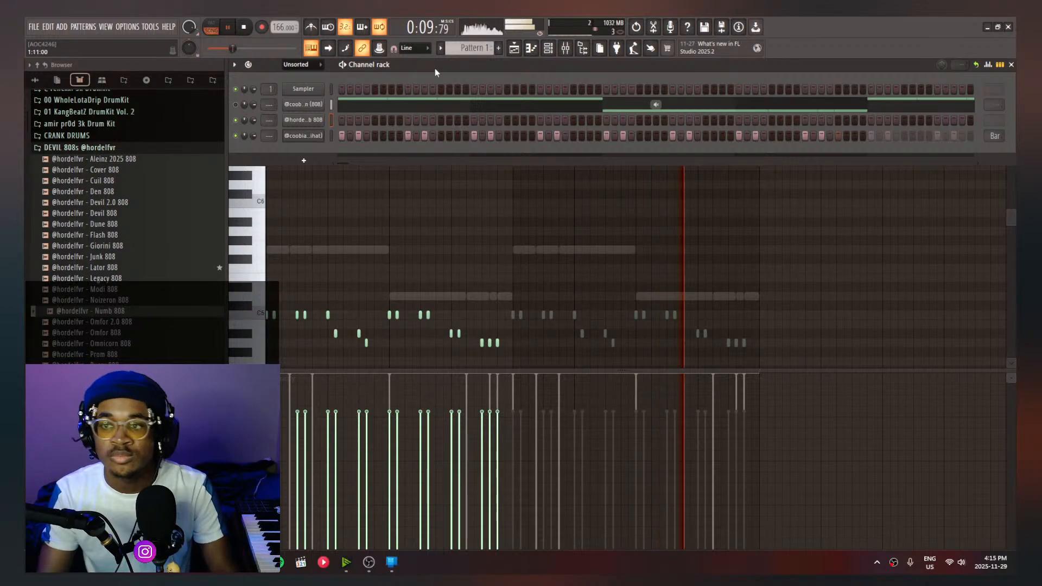
Create Pattern 2 for the Numb 808 and place it in the playlist on Track 5 at bar 5
left_click(498, 49)
right_click(322, 120)
left_click(332, 120)
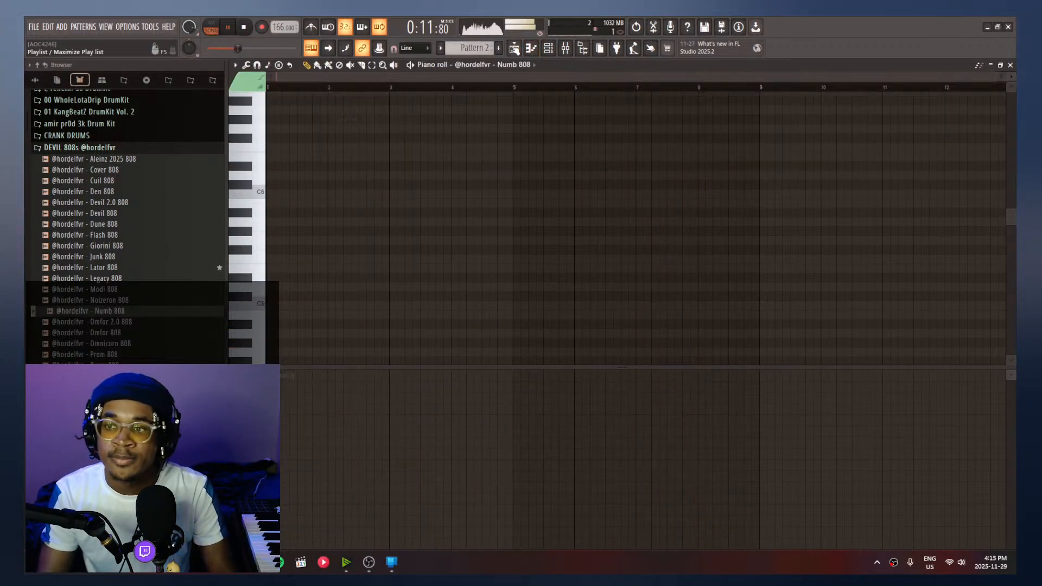
left_click(514, 49)
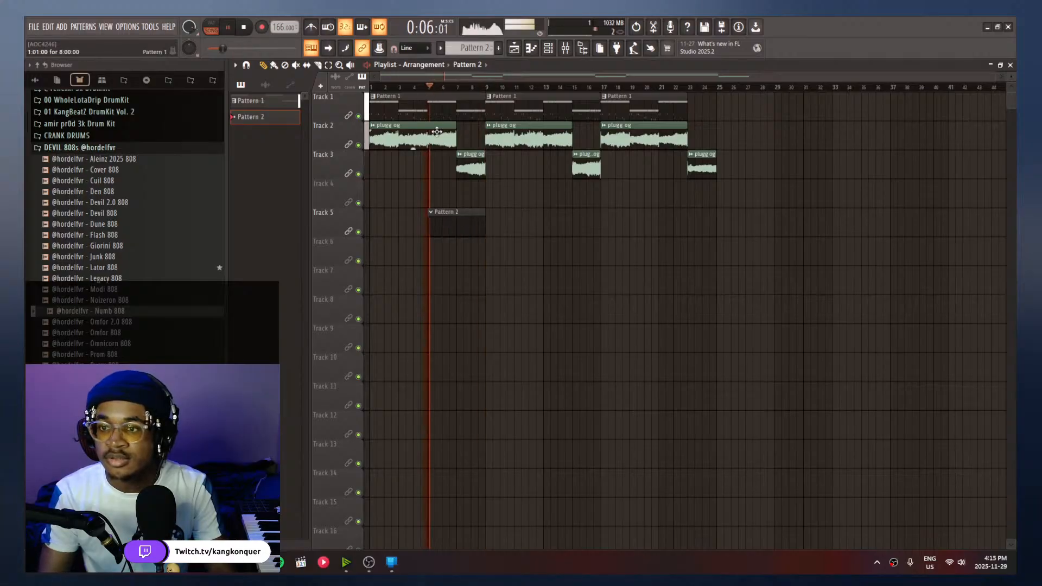
Place the Numb 808 notes in Pattern 2: C5 and E5 on steps 5 and 11 of bar 2, and D5 at bar 3
double_click(457, 218)
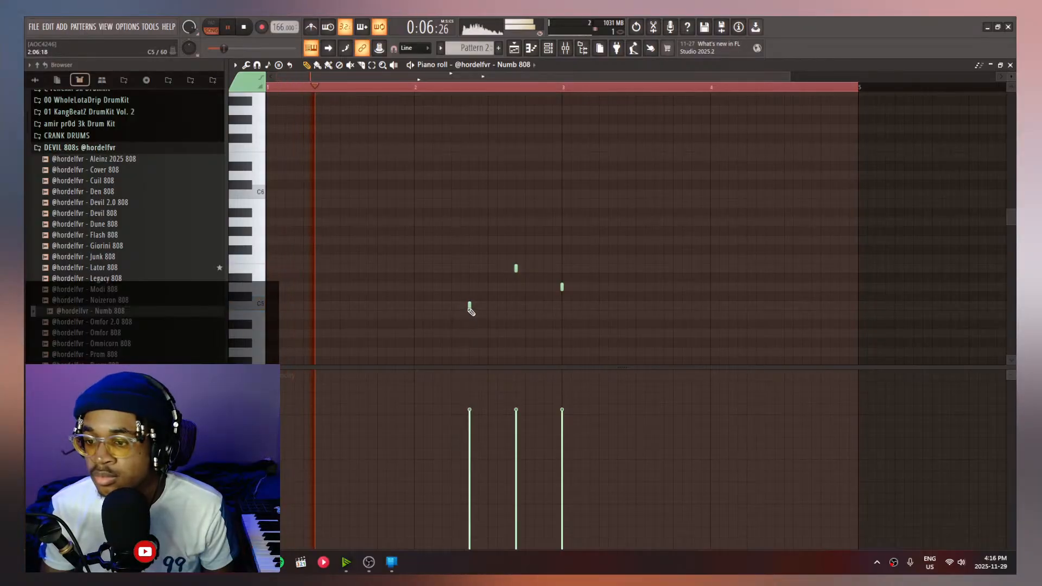
left_click(451, 305)
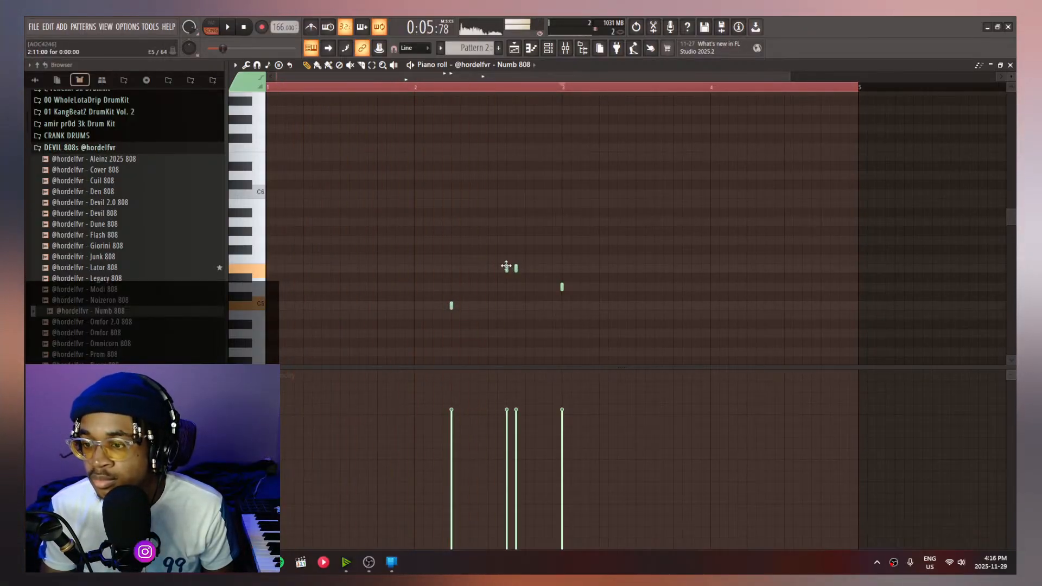
key("F6")
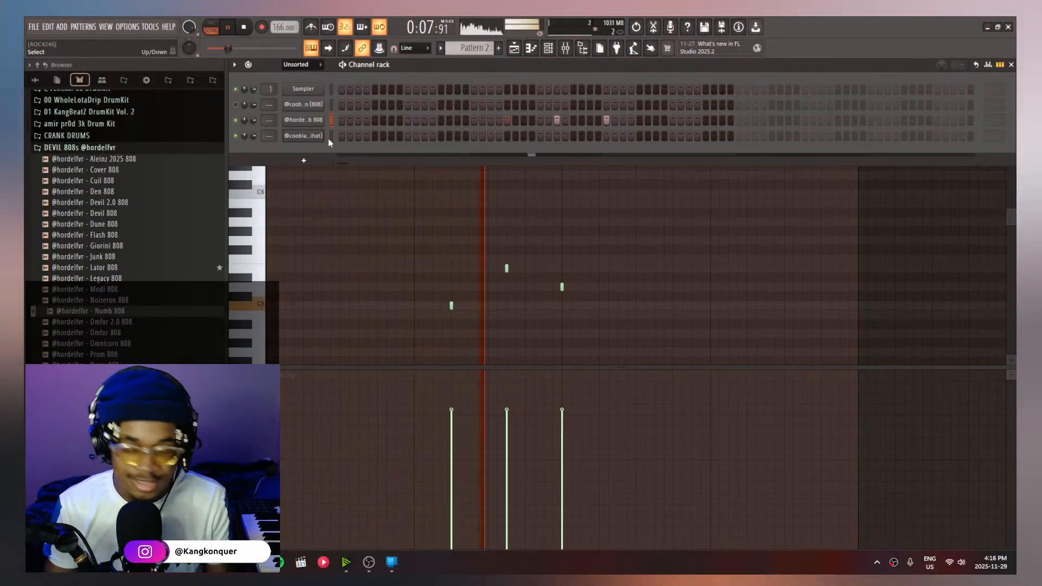
Open the Numb 808's sampler settings and set the channel to cut itself
left_click(320, 137)
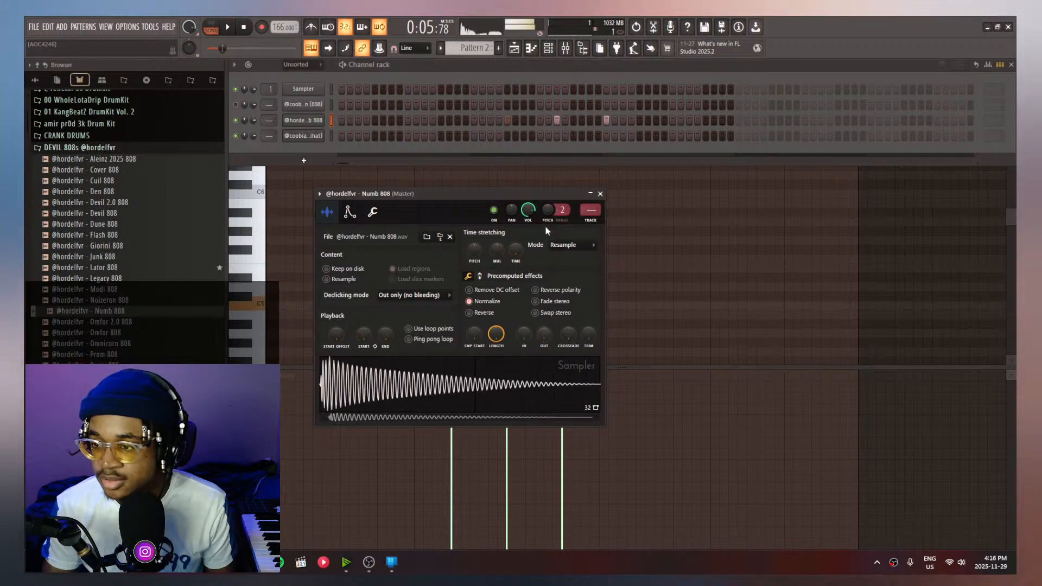
right_click(292, 124)
left_click(375, 197)
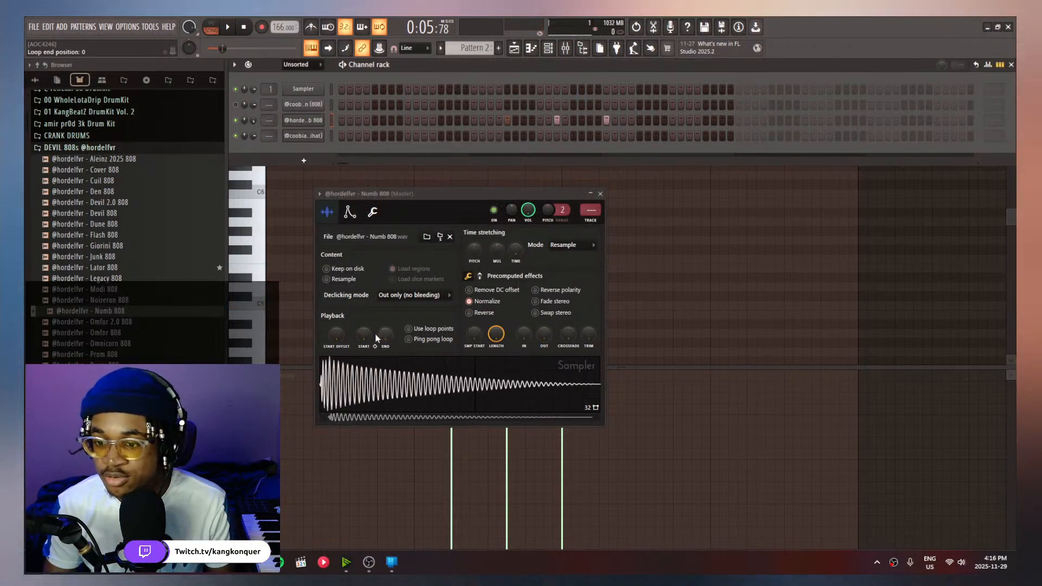
Enable loop points on the Numb 808 sample and fine-tune the start of a short loop within its waveform
left_click_drag(374, 334, 374, 332)
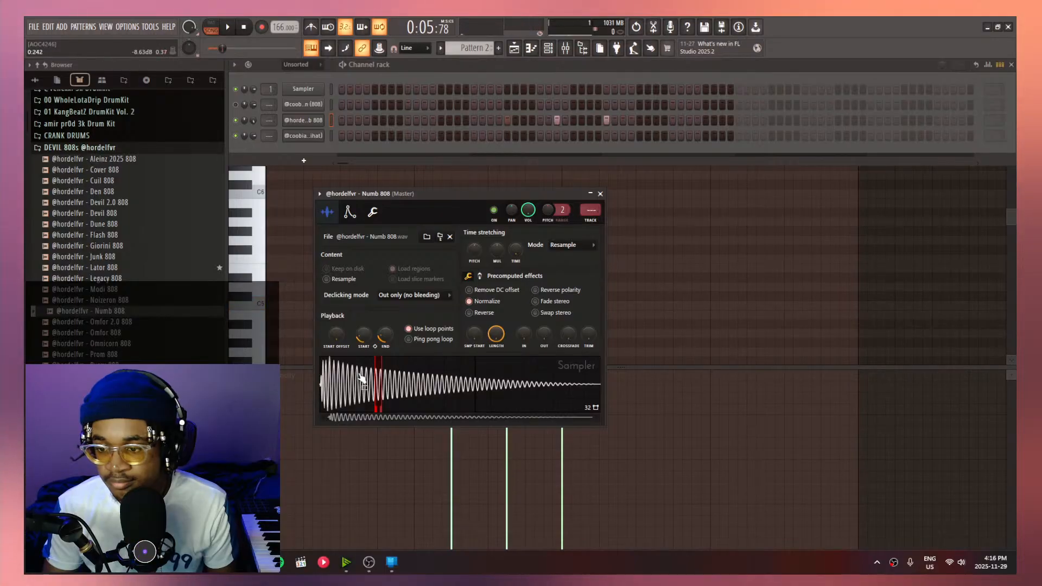
scroll(398, 404, "up", 5)
scroll(398, 404, "up", 5)
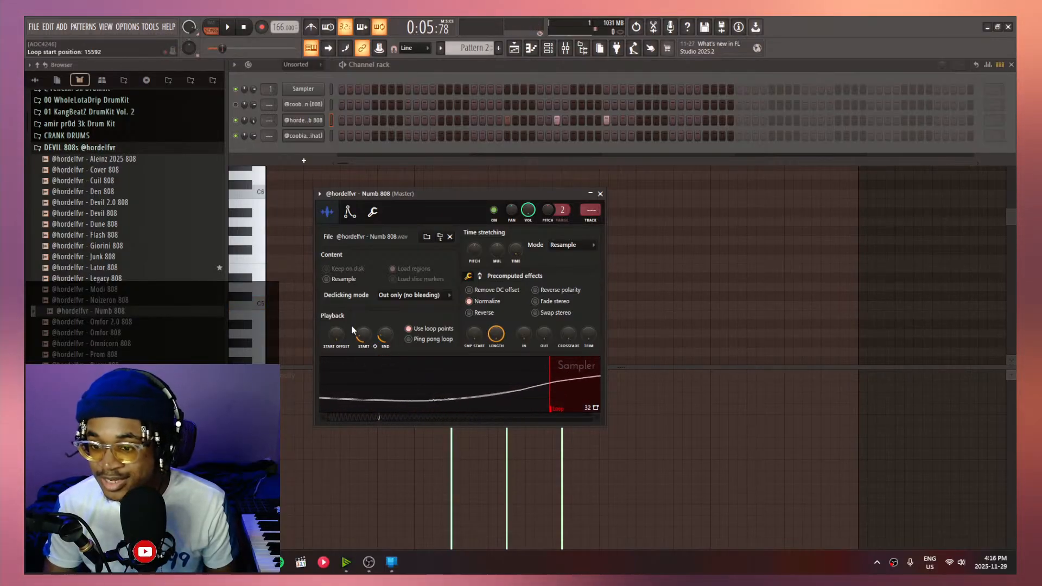
left_click_drag(363, 335, 363, 334)
scroll(510, 398, "up", 6)
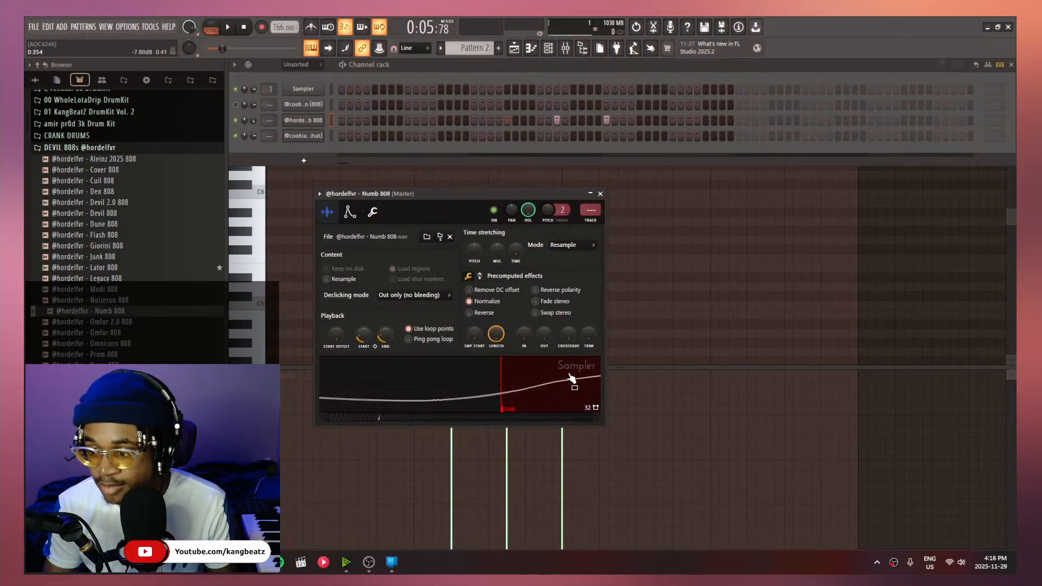
left_click_drag(363, 335, 364, 332)
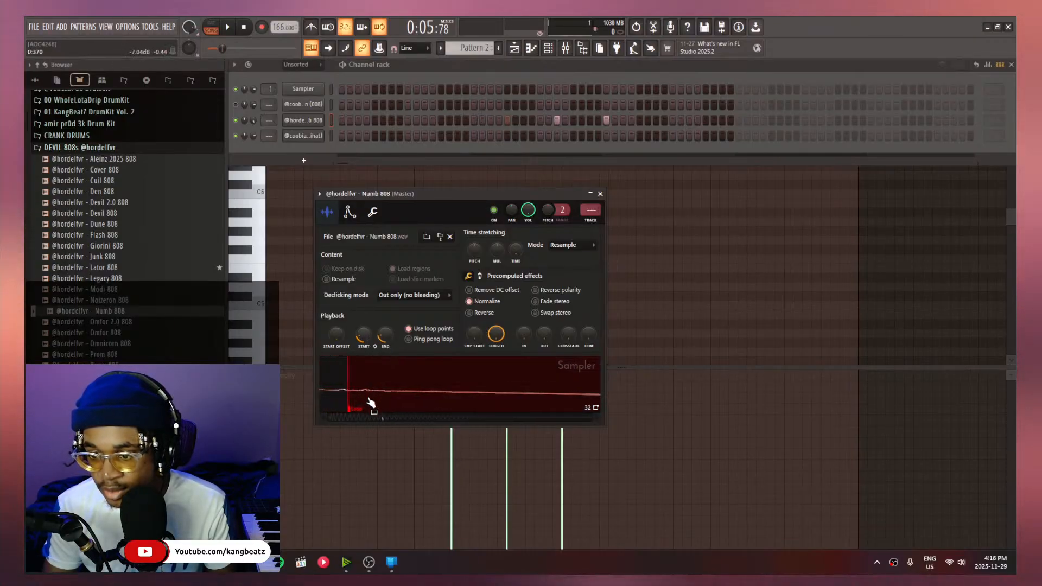
Shift the Numb 808's loop earlier in the waveform, with its start position at 10301
scroll(386, 407, "down", 3)
scroll(390, 406, "down", 4)
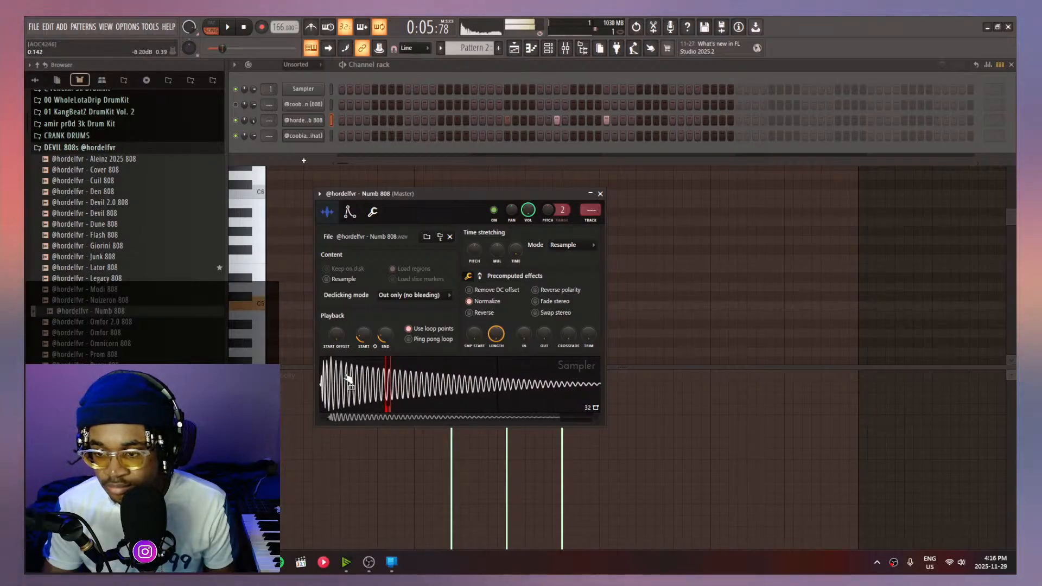
left_click_drag(364, 335, 386, 344)
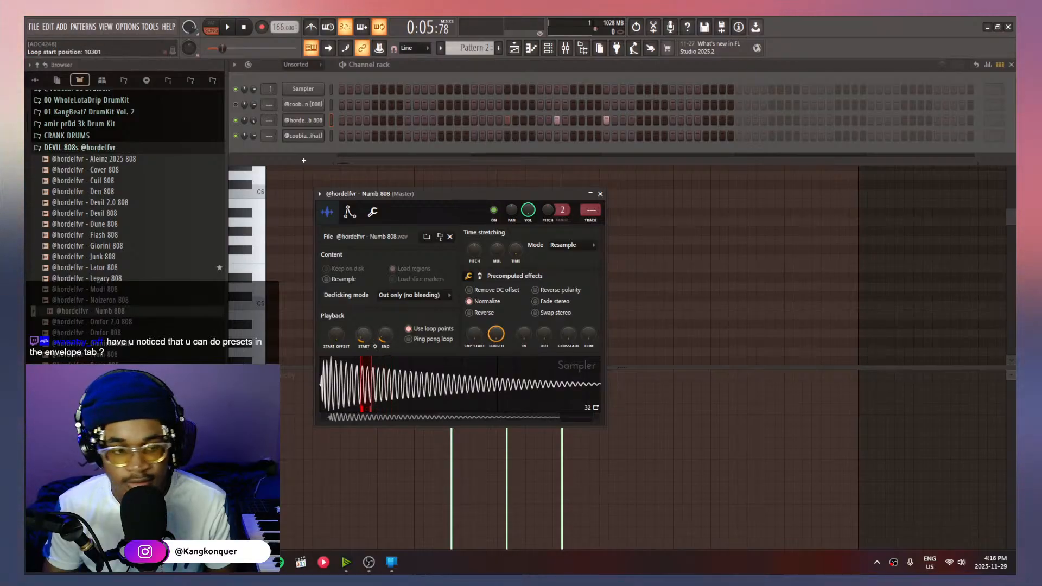
scroll(360, 396, "up", 4)
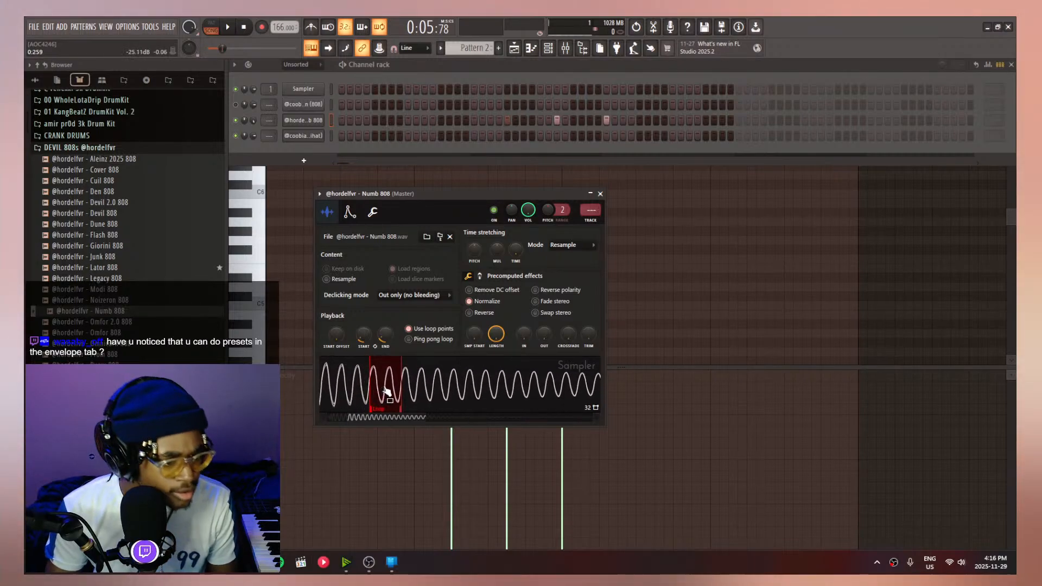
Enable the Numb 808's volume envelope with no attack, 100% hold, and no decay or release
left_click(350, 212)
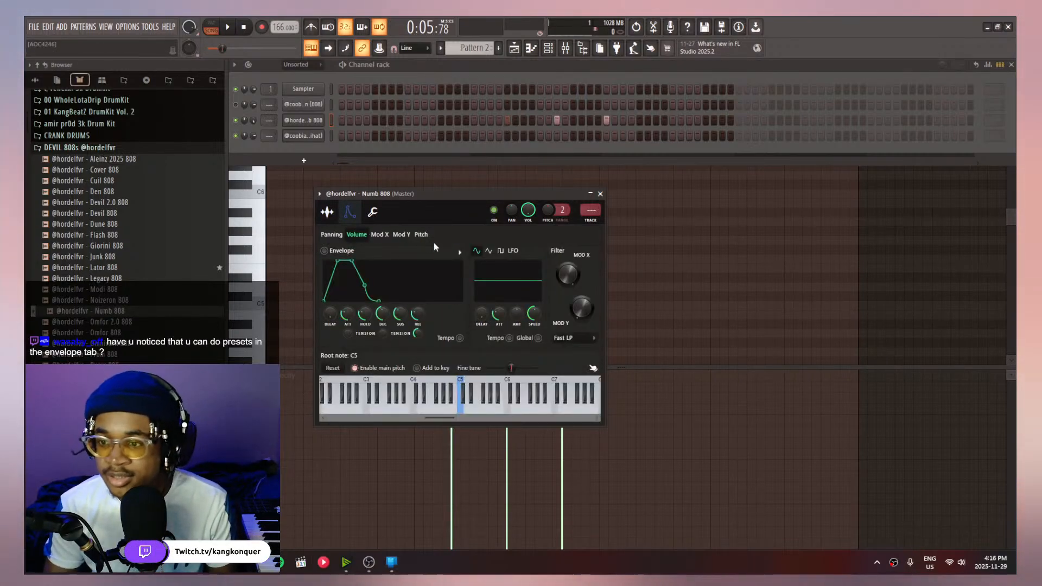
left_click(459, 253)
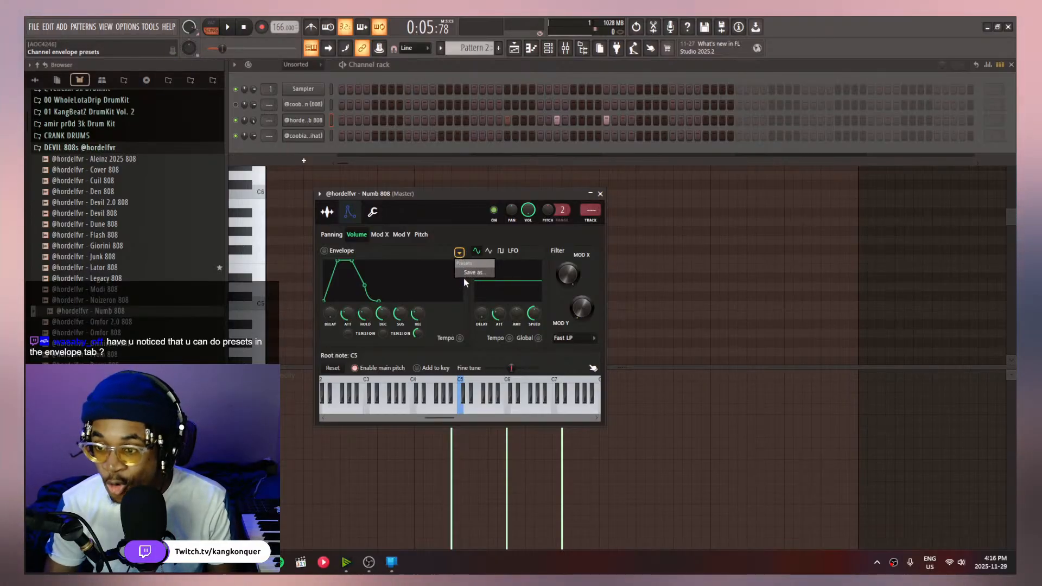
left_click(338, 263)
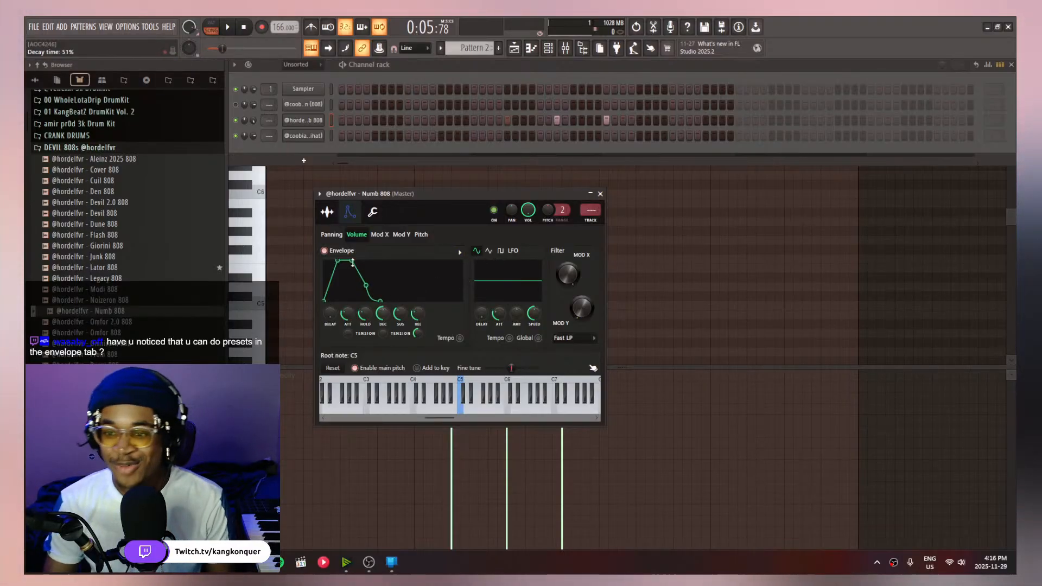
left_click_drag(338, 263, 374, 263)
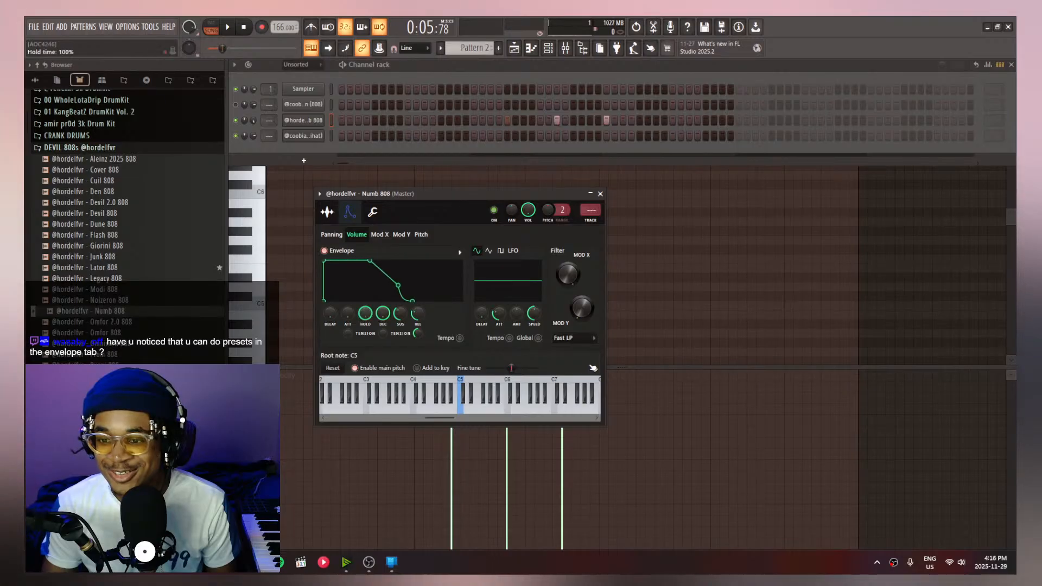
left_click_drag(411, 300, 386, 281)
Save the volume envelope as a preset named KUTT and load that preset on the Numb 808
left_click(459, 252)
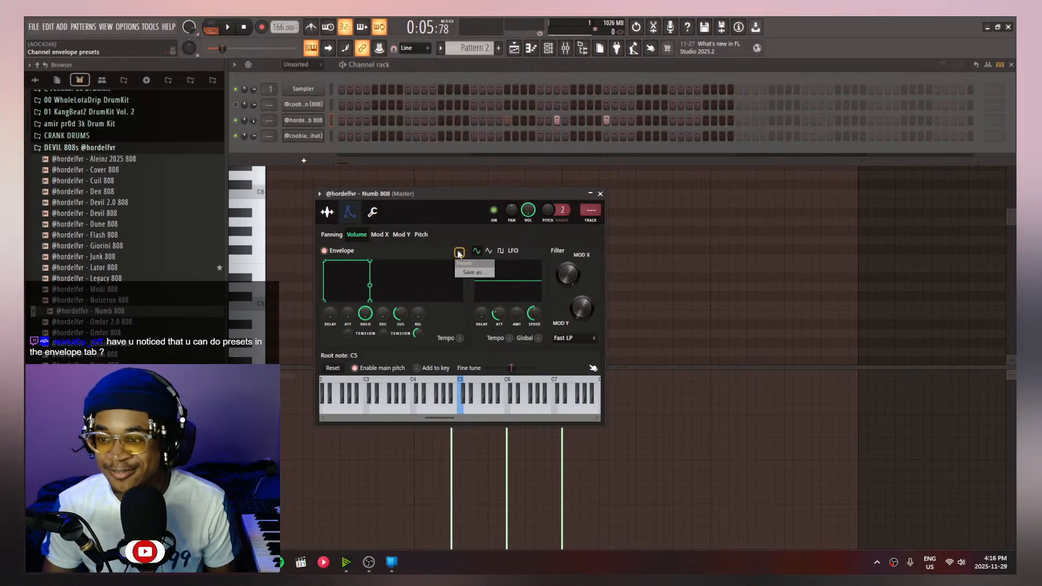
left_click(481, 272)
type("CU")
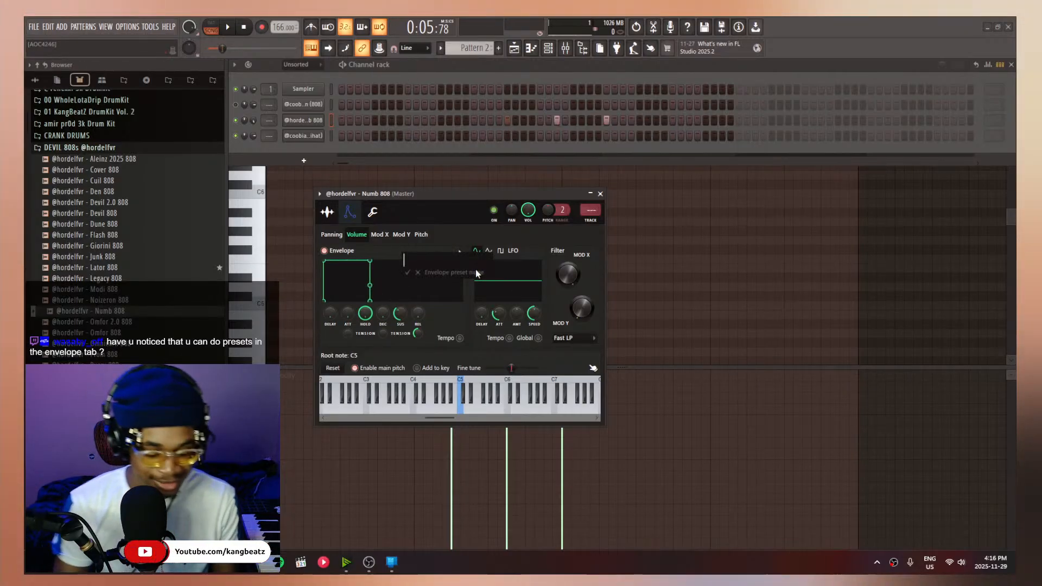
type("T")
key("BackSpace")
key("BackSpace")
key("BackSpace")
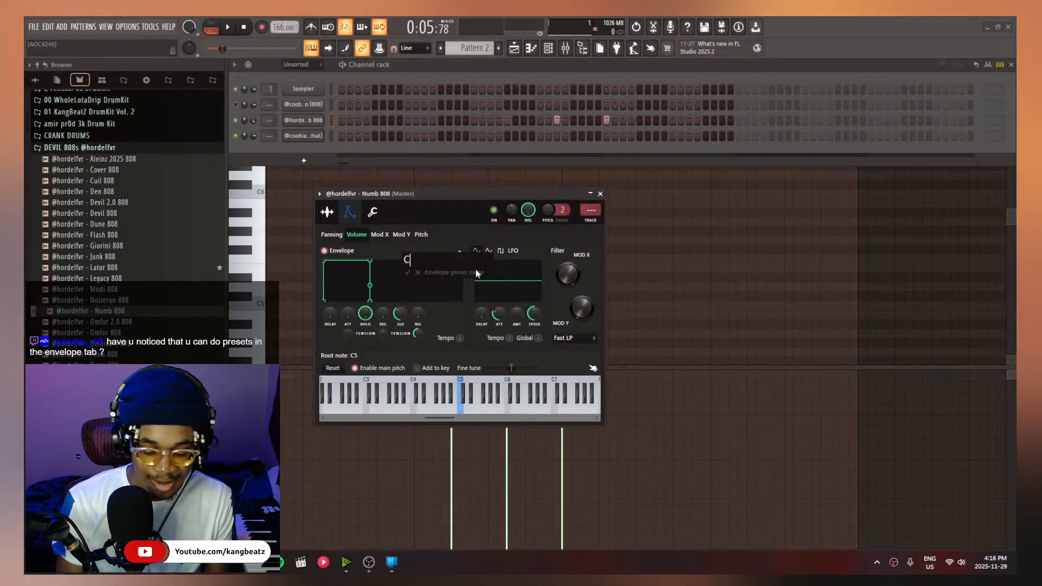
type("KUTT")
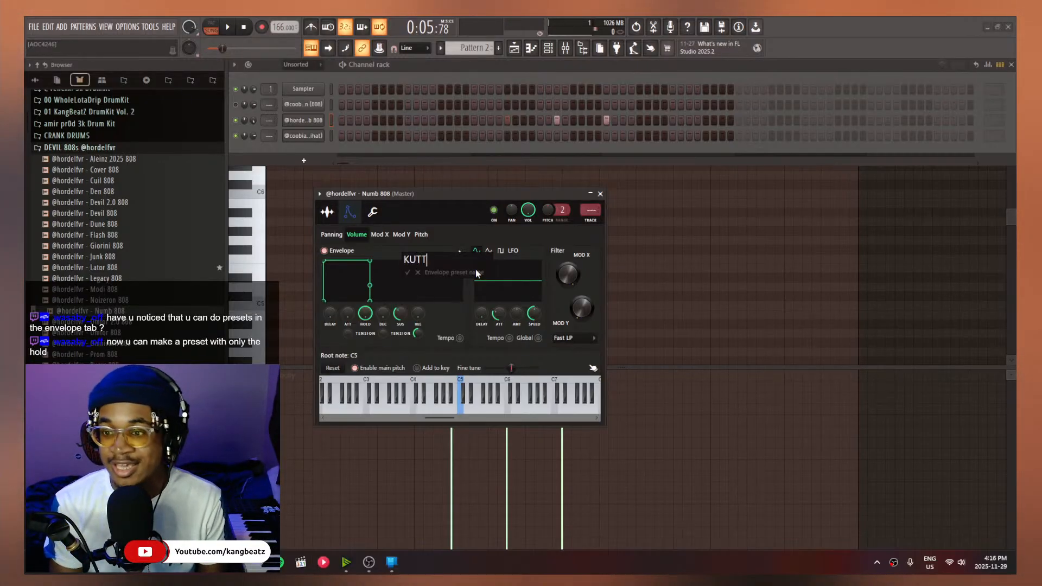
key("Return")
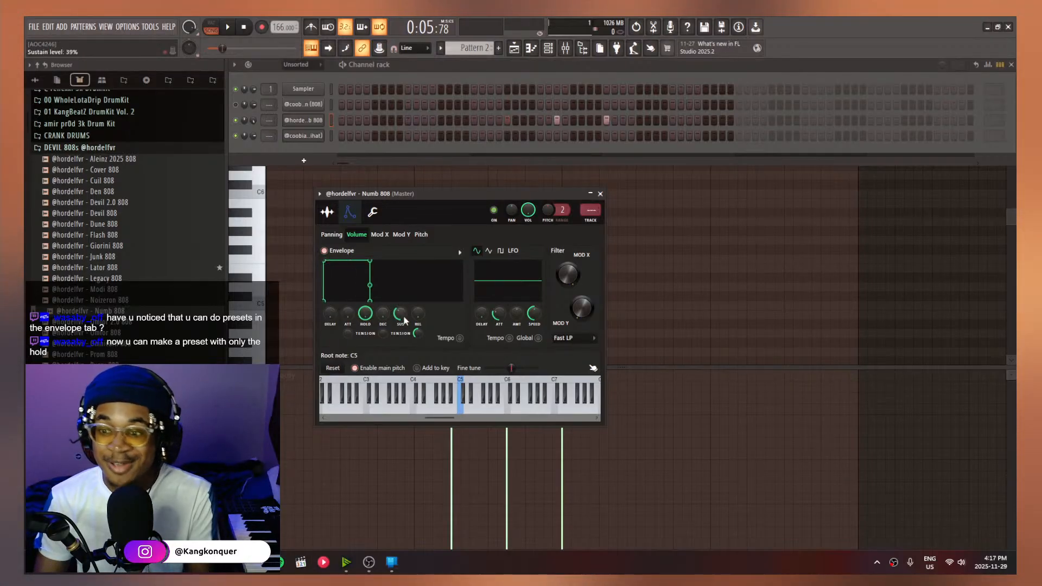
left_click(460, 252)
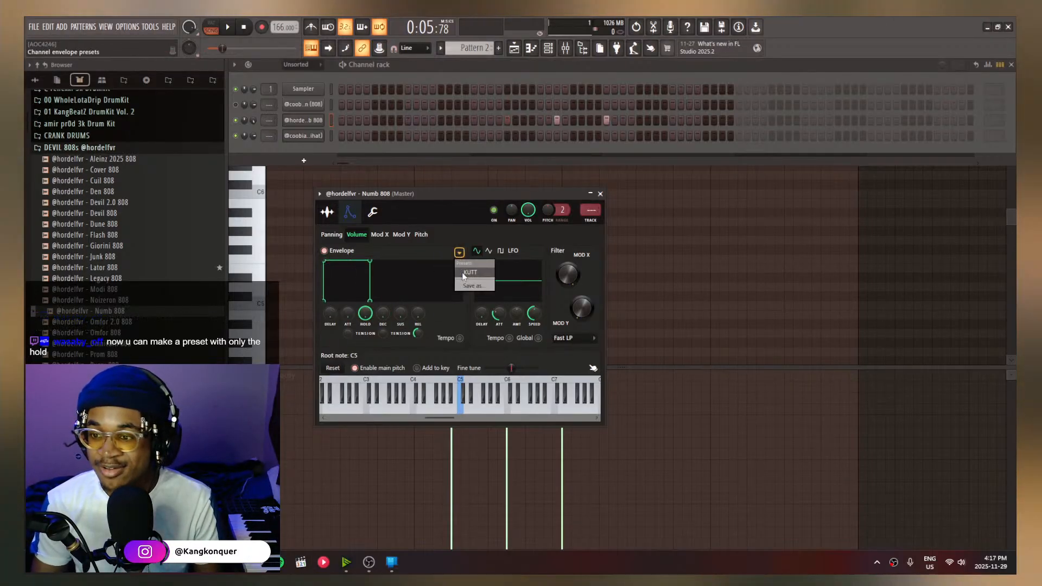
left_click(463, 273)
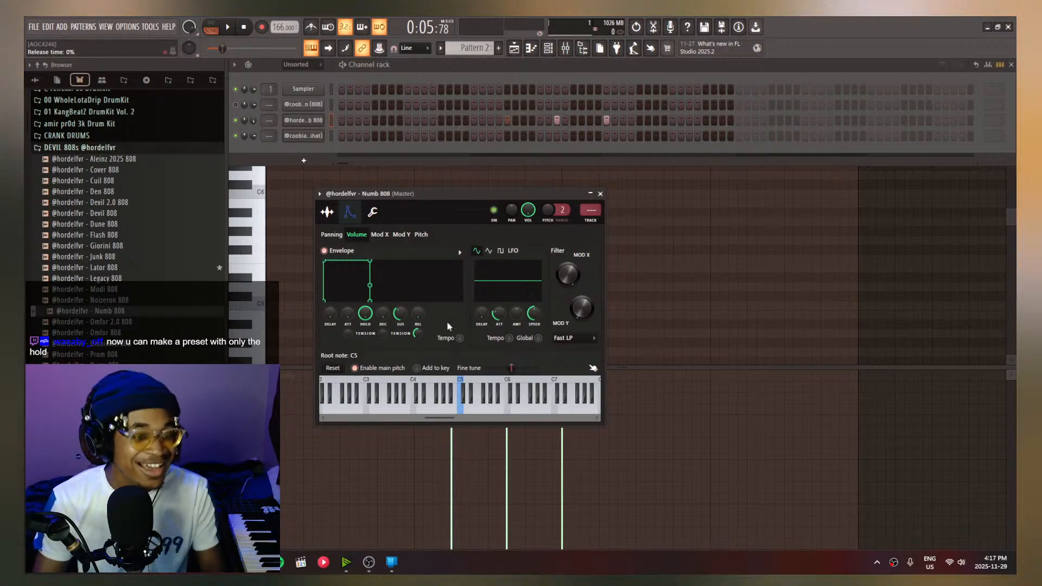
Audition the Numb 808 in its sample settings and shift its loop end slightly earlier, to position 12903
left_click(328, 212)
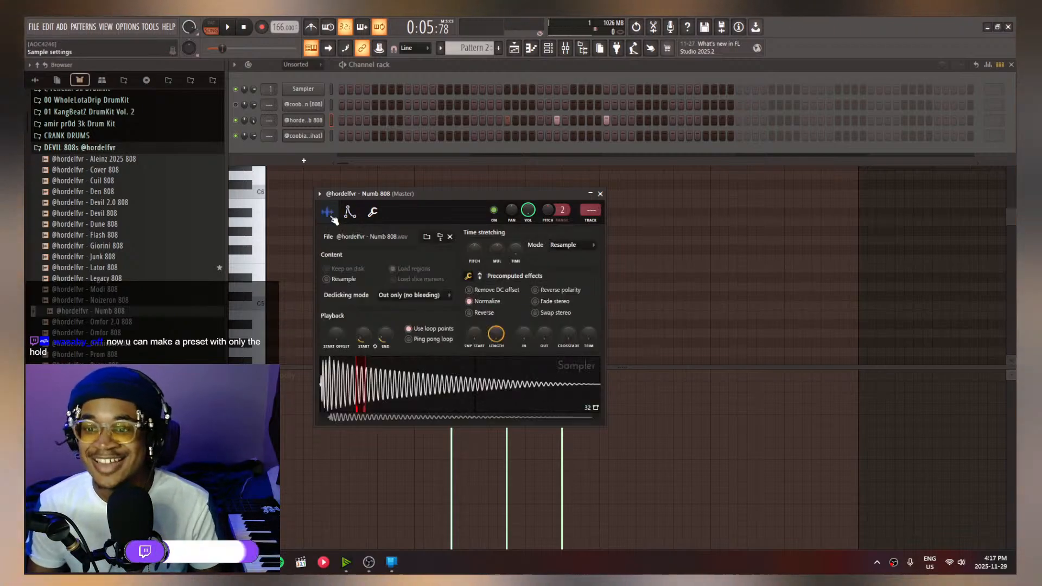
key("q")
key("q")
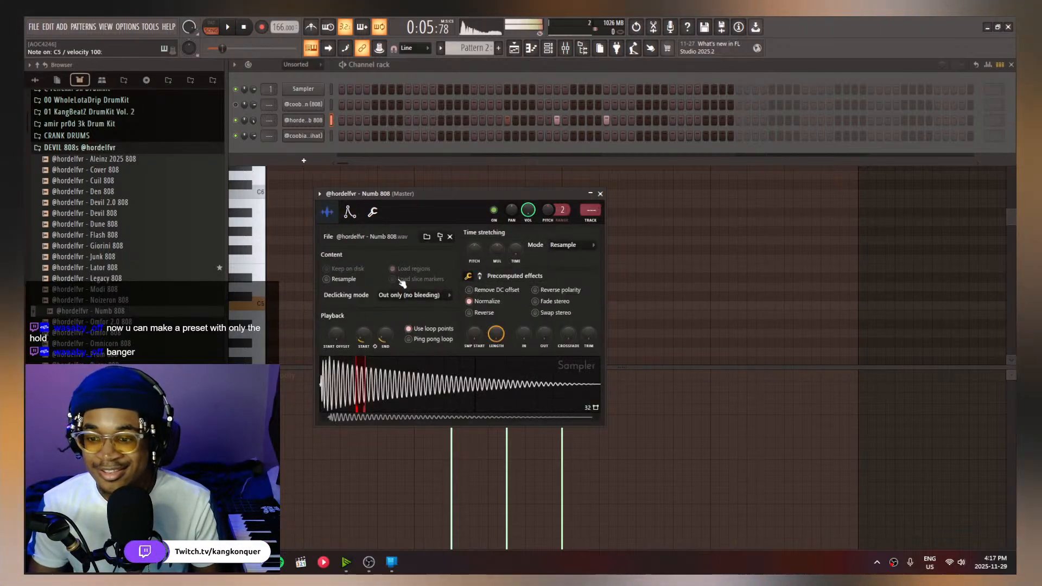
scroll(365, 373, "up", 12)
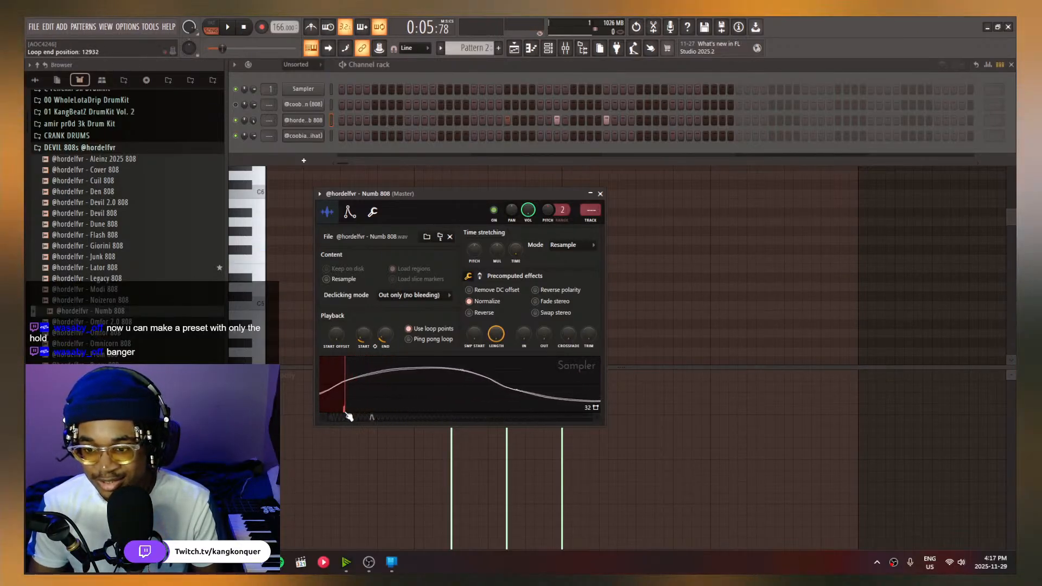
left_click_drag(349, 417, 344, 419)
key("q")
scroll(341, 410, "up", 8)
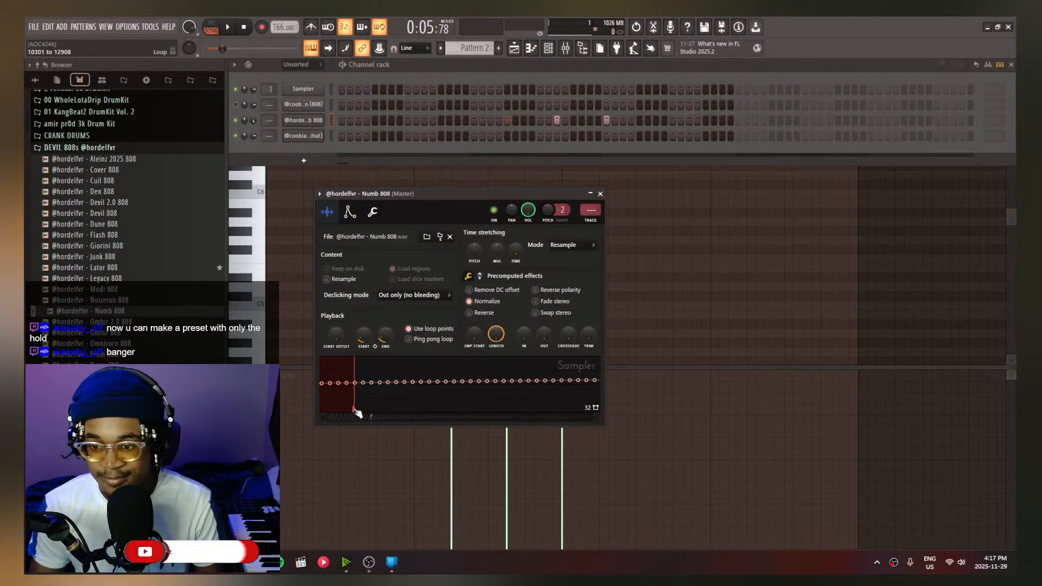
left_click_drag(363, 408, 347, 413)
key("r")
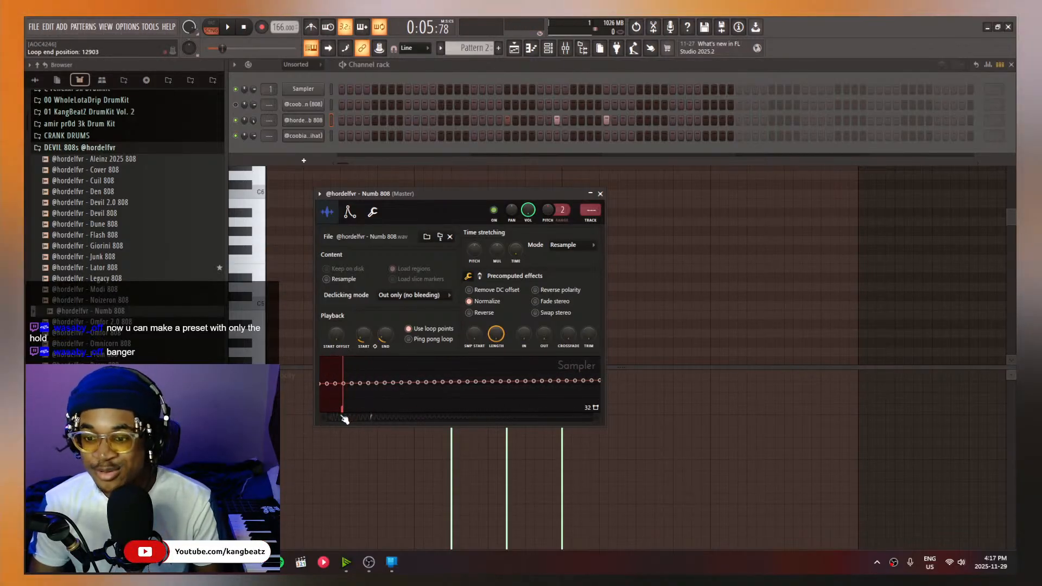
Inspect the Numb 808's loop boundaries at sample level and audition the two-cycle loop
scroll(347, 410, "down", 3)
scroll(356, 402, "down", 6)
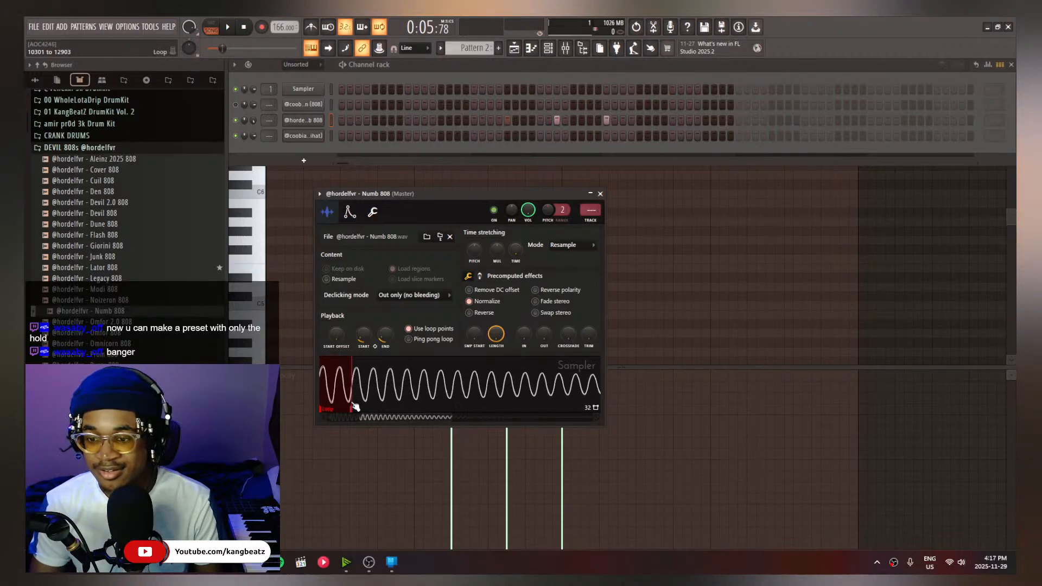
scroll(353, 405, "up", 4)
scroll(373, 400, "up", 3)
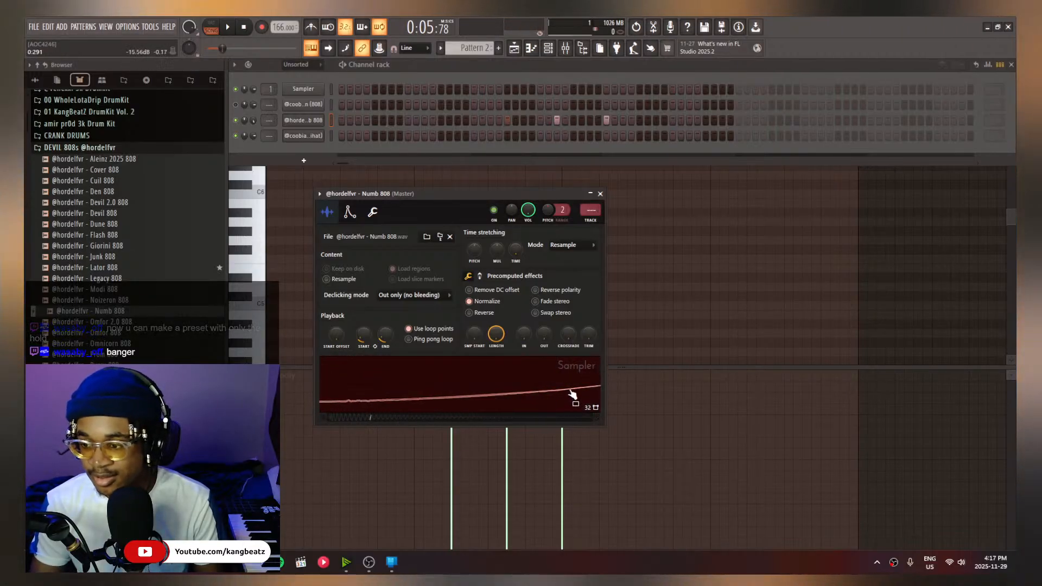
scroll(576, 395, "down", 5)
scroll(579, 393, "up", 3)
scroll(579, 391, "up", 5)
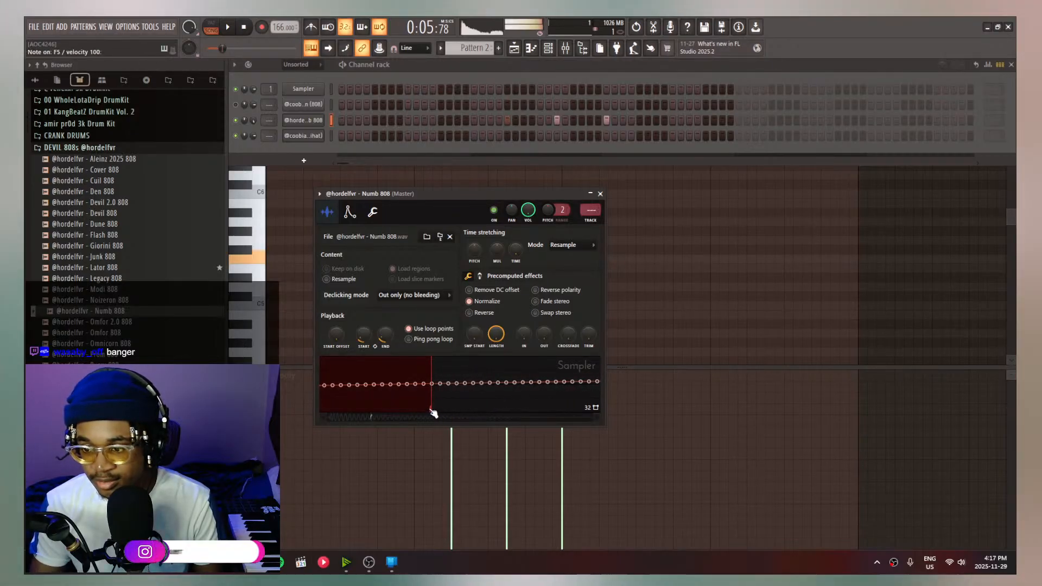
scroll(431, 395, "down", 2)
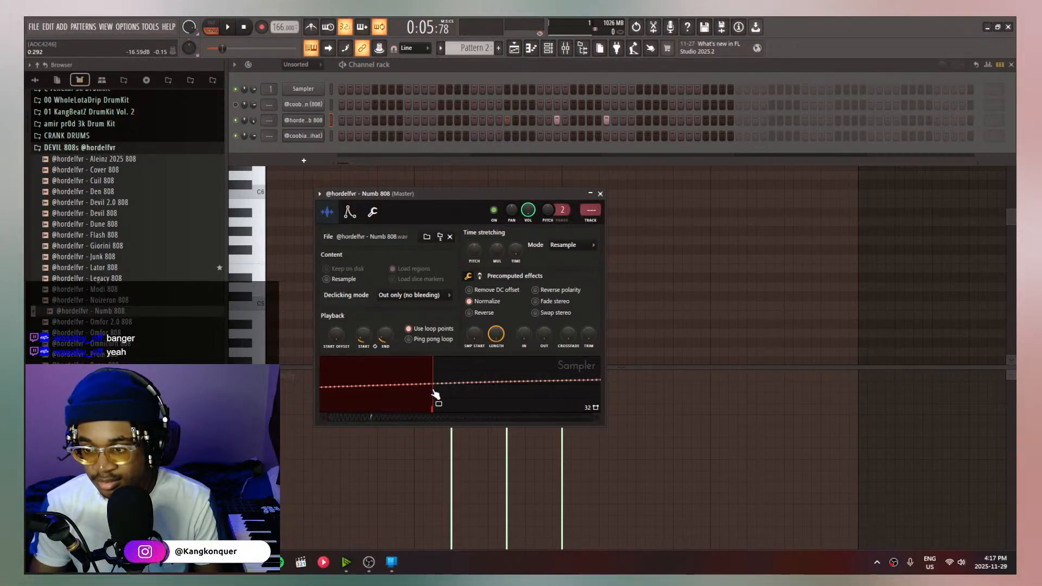
Fine-tune the Numb 808's loop start to a rising zero crossing at about position 10245
scroll(429, 402, "down", 4)
scroll(354, 397, "up", 4)
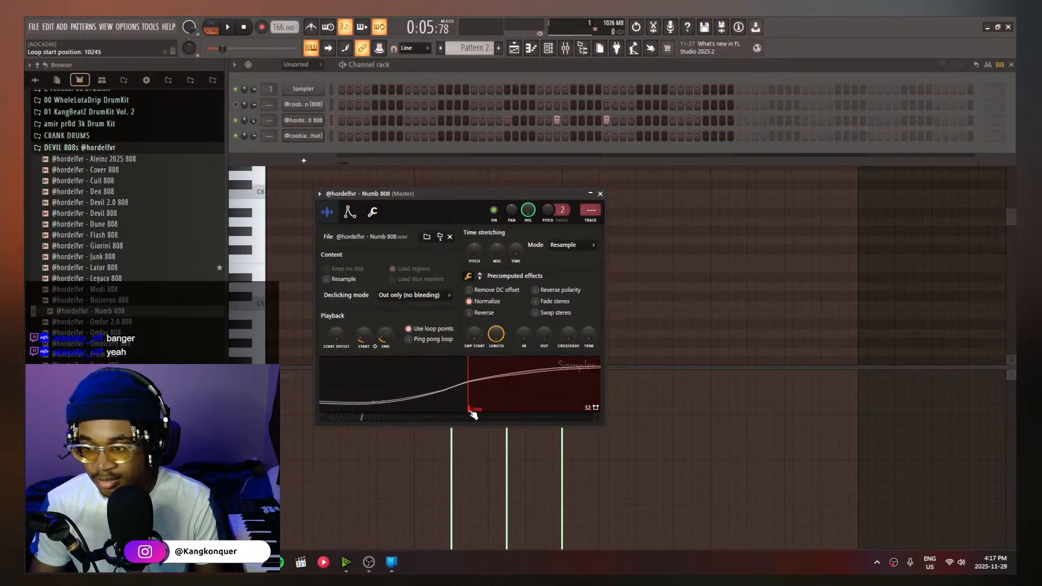
scroll(464, 408, "up", 3)
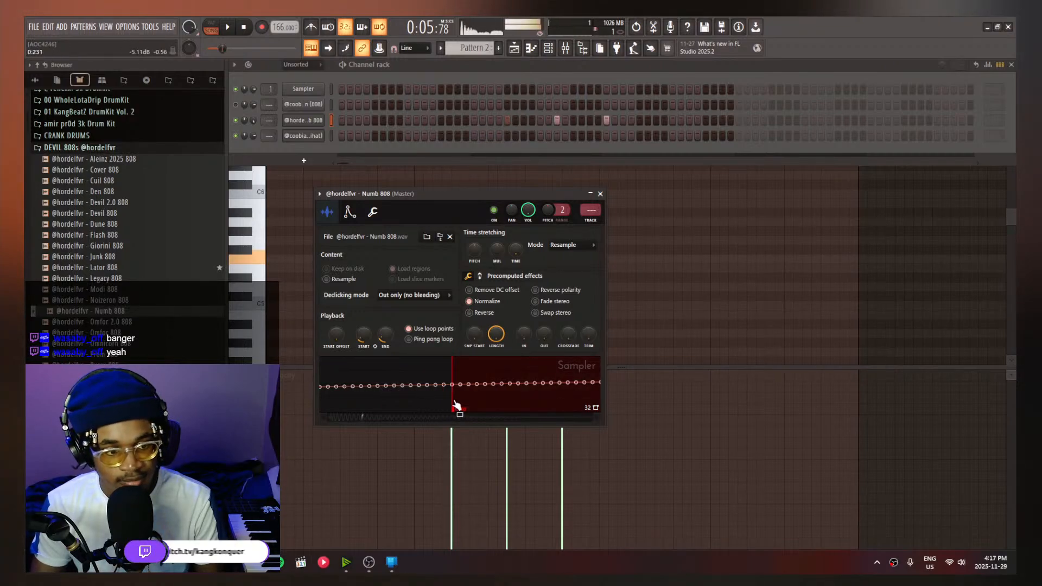
mouse_move(455, 410)
left_mouse_down()
mouse_move(474, 415)
mouse_move(466, 417)
left_mouse_up()
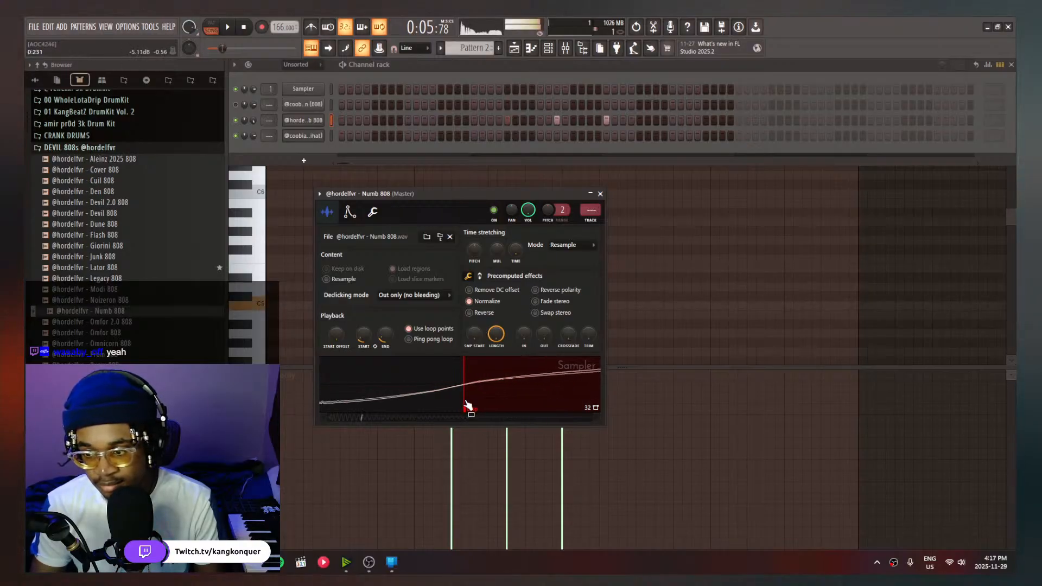
Shorten the Numb 808's loop to one wave cycle, placing its end on a zero crossing at about position 11549
scroll(470, 407, "down", 6)
scroll(508, 404, "up", 2)
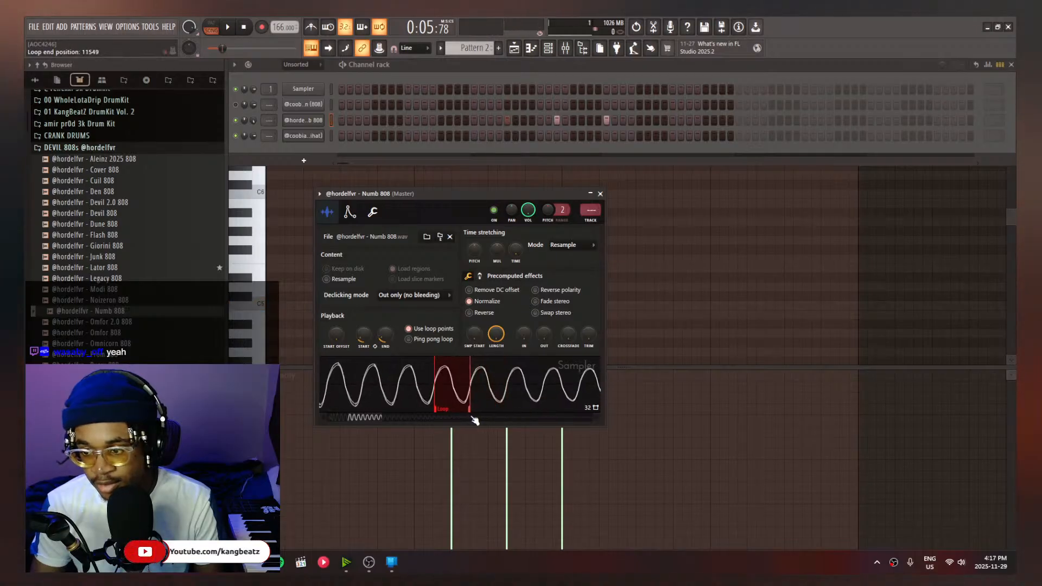
scroll(470, 410, "up", 5)
scroll(385, 382, "up", 3)
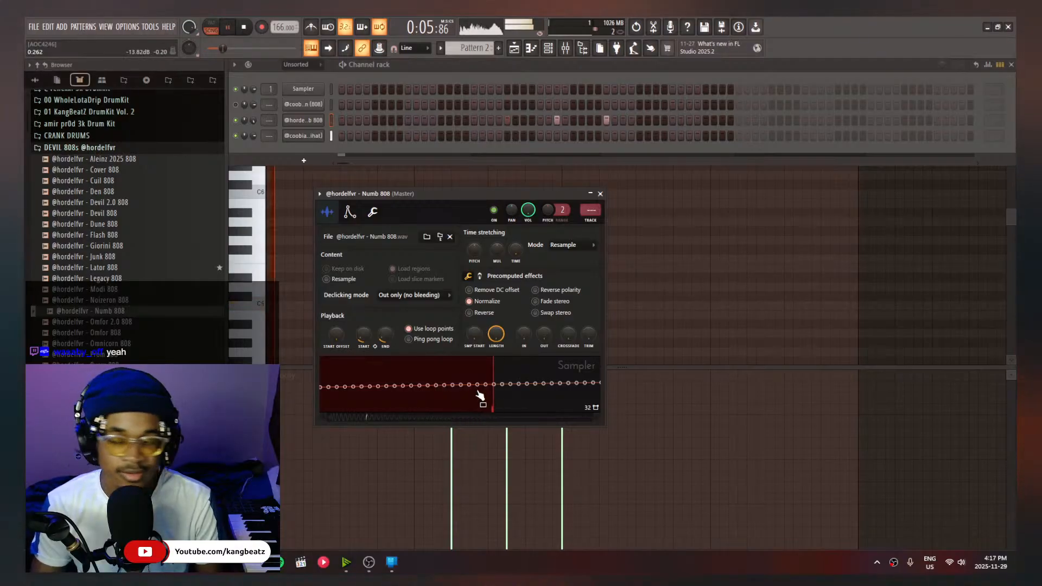
Add G5 and B4 notes in bar 4 of the Numb 808's piano roll and apply quick legato to the whole melody
right_click(314, 117)
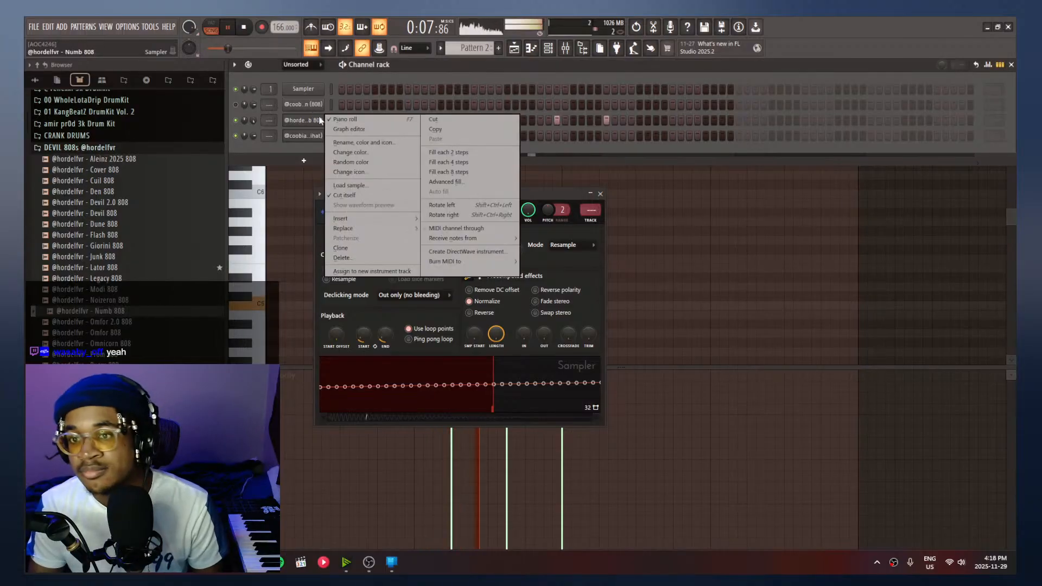
left_click(336, 121)
right_click(326, 125)
left_click(338, 121)
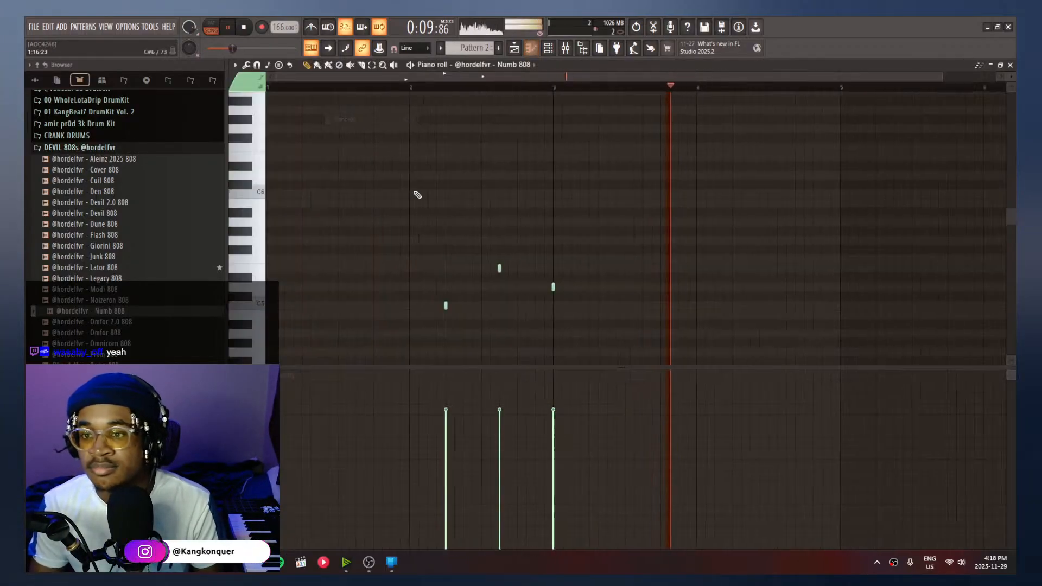
left_click_drag(610, 257, 607, 238)
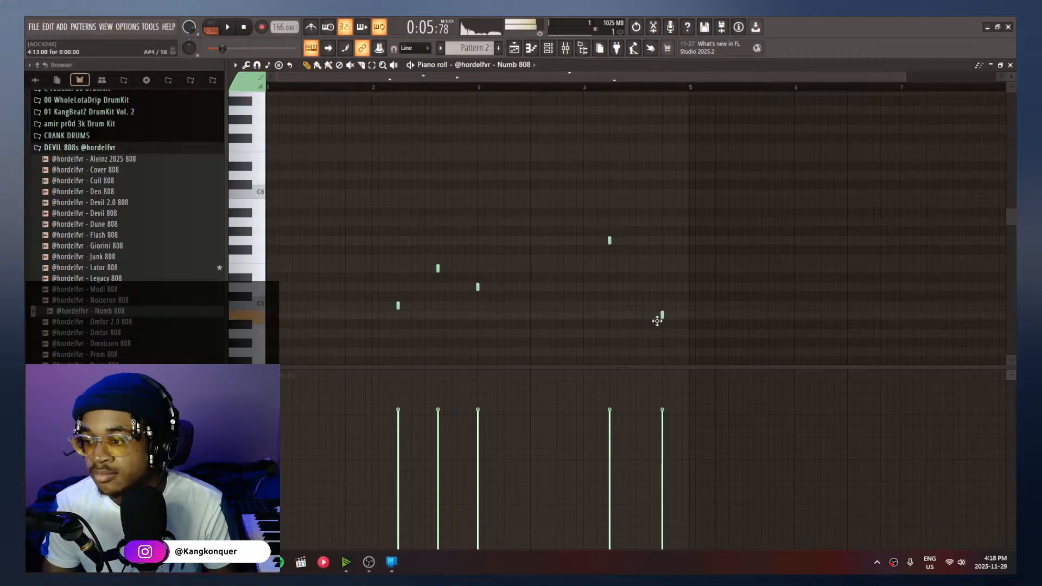
left_click_drag(650, 320, 644, 319)
key("space")
key("ctrl+l")
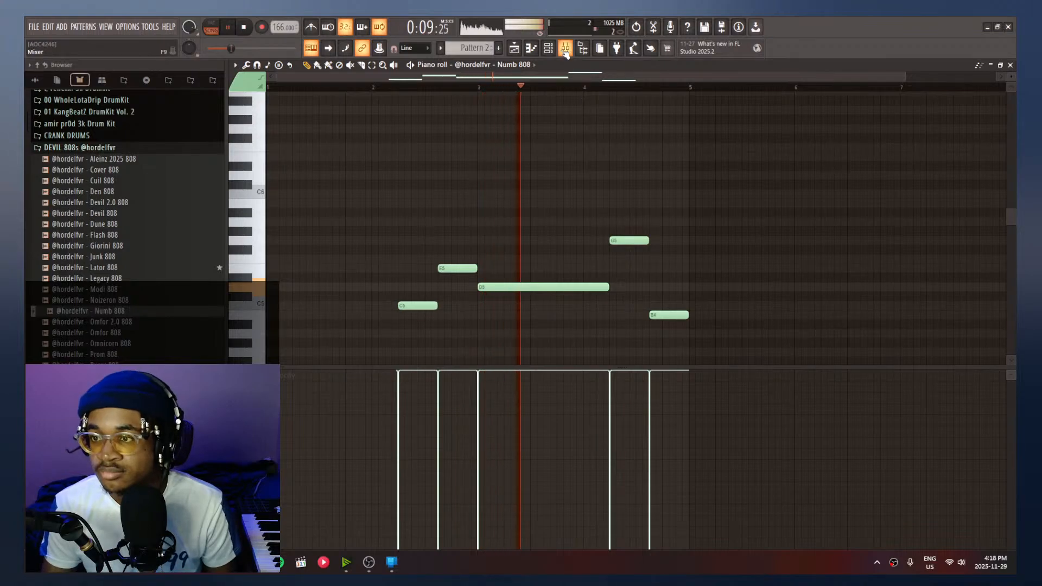
Check the crimson 808's cut group and set the Numb 808's Cut group to 1 to match it
key("F6")
right_click(308, 120)
left_click(300, 153)
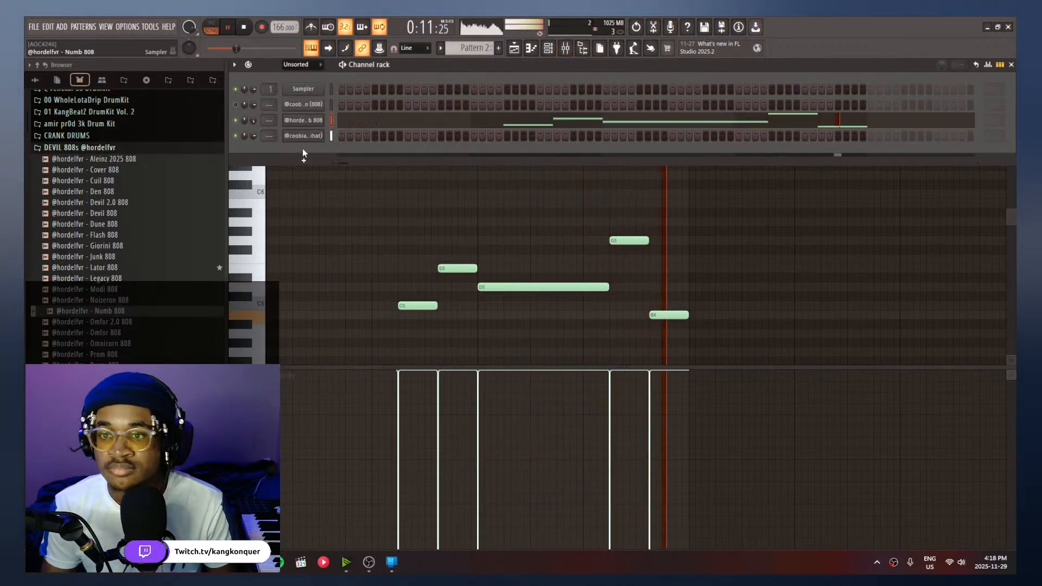
left_click(300, 106)
left_click(345, 186)
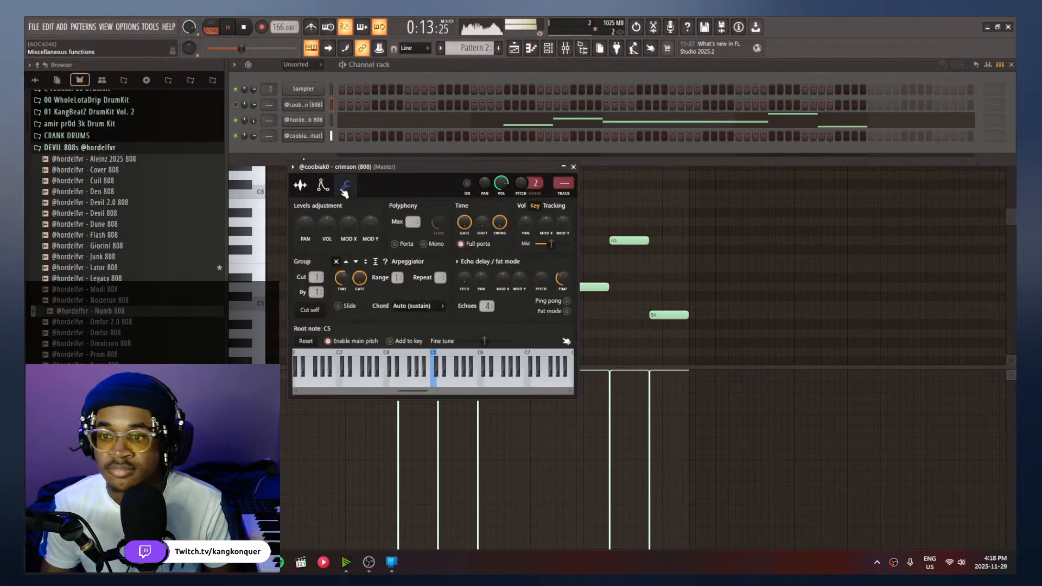
left_click(303, 120)
left_click(374, 212)
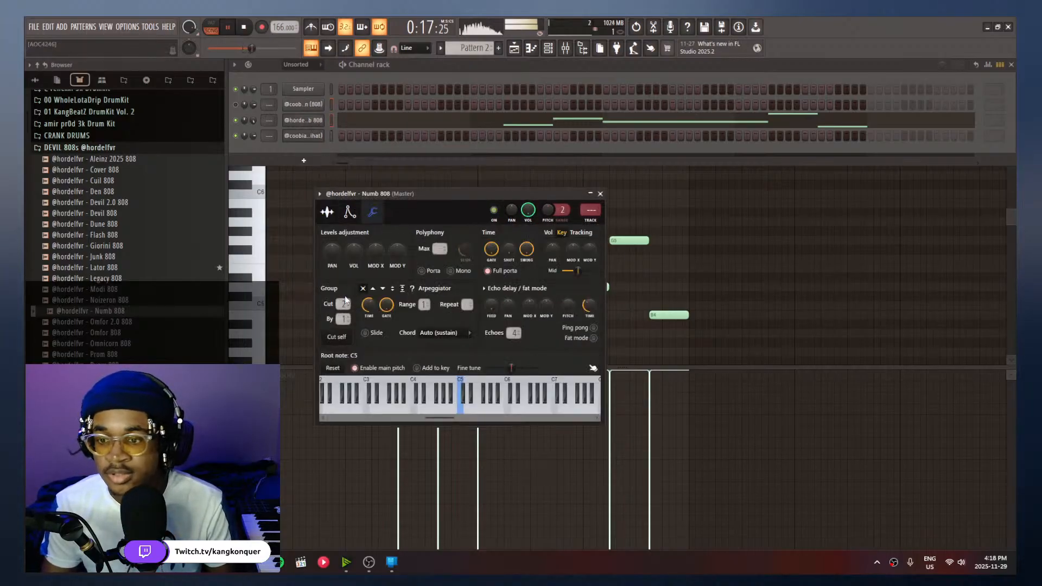
left_click_drag(345, 297, 344, 301)
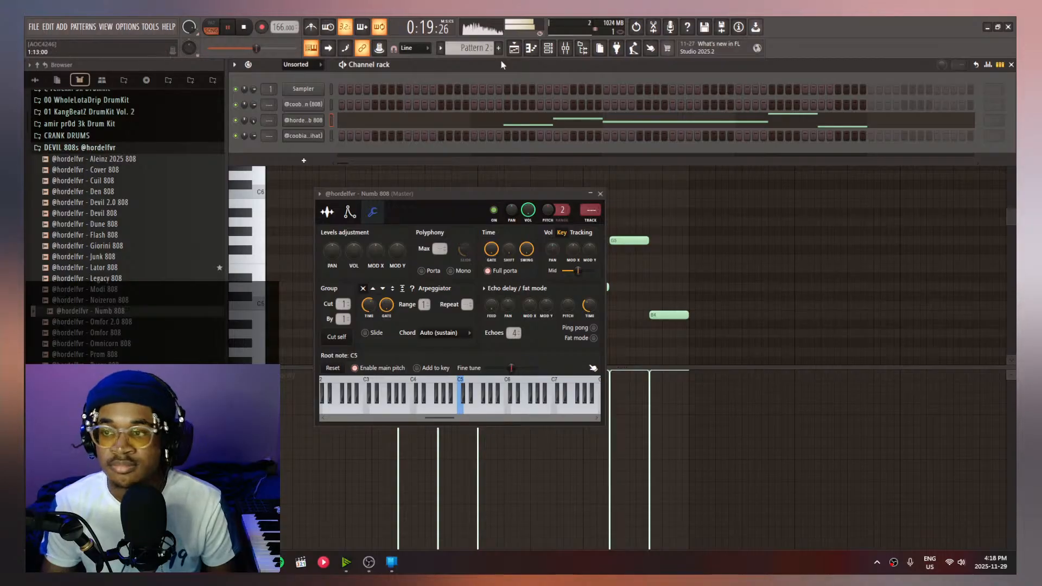
Move the crimson 808's notes from Pattern 1 into Pattern 2 alongside the Numb 808 melody
left_click(513, 48)
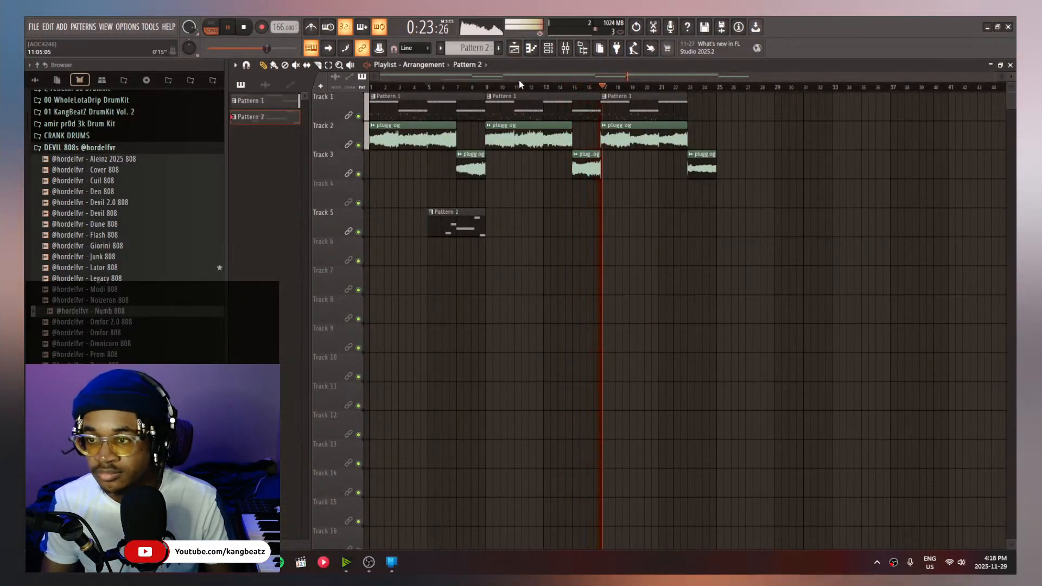
left_click(548, 48)
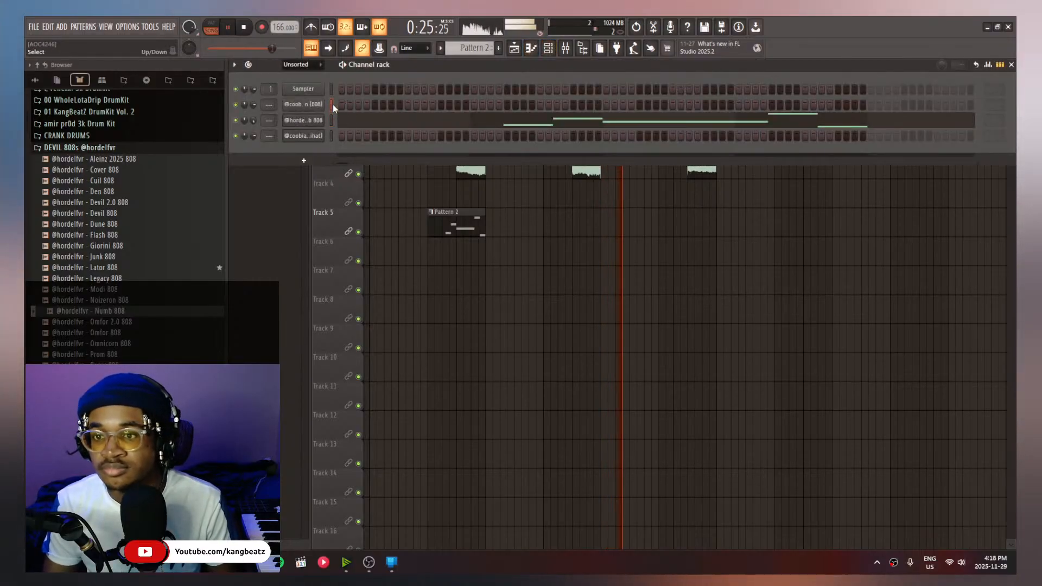
key("Left")
key("ctrl+x")
key("Right")
key("ctrl+v")
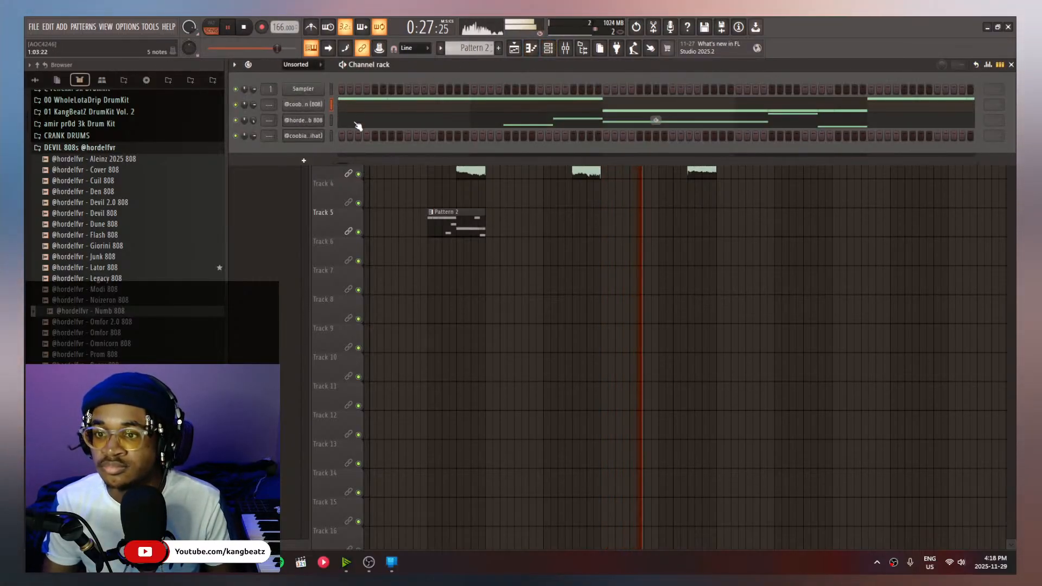